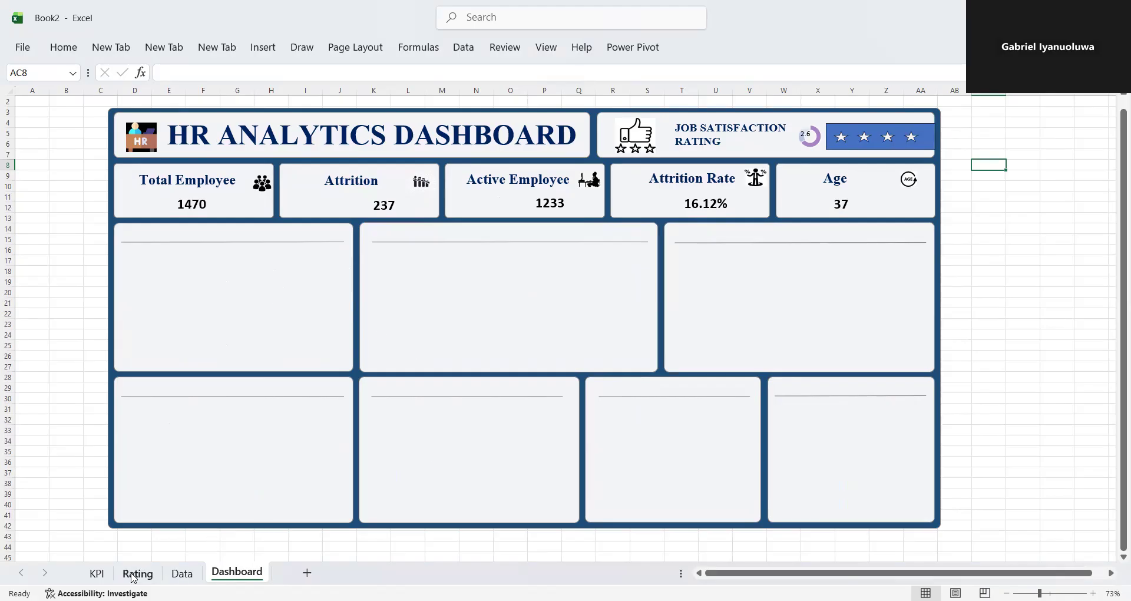
# - Create a pivot table from Table_1 on the Data sheet, placed in a new worksheet
pyautogui.click(182, 573)
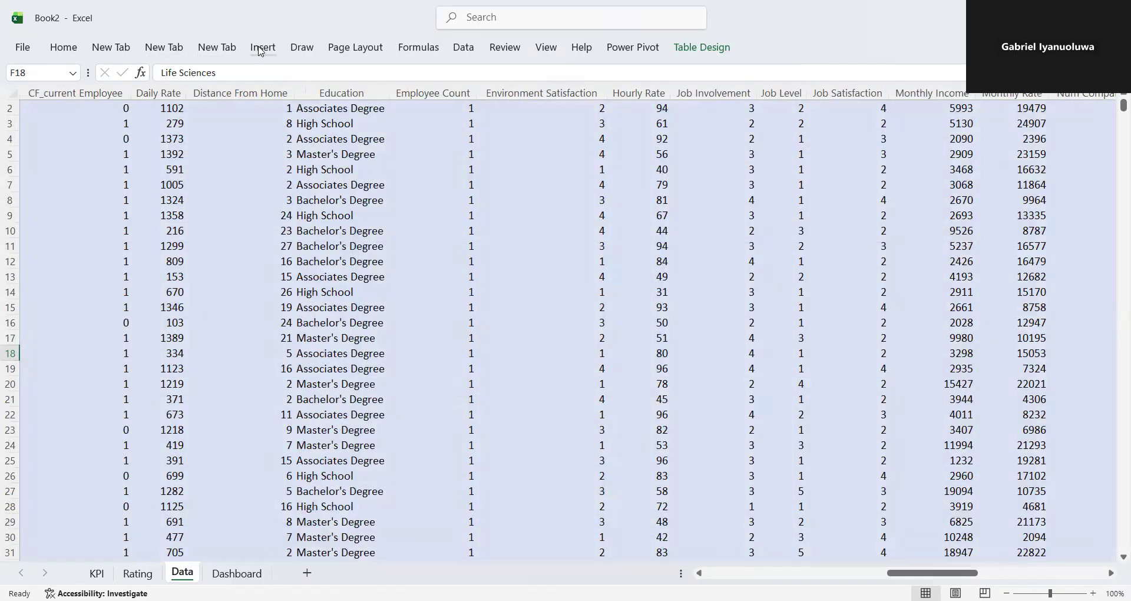
pyautogui.click(261, 51)
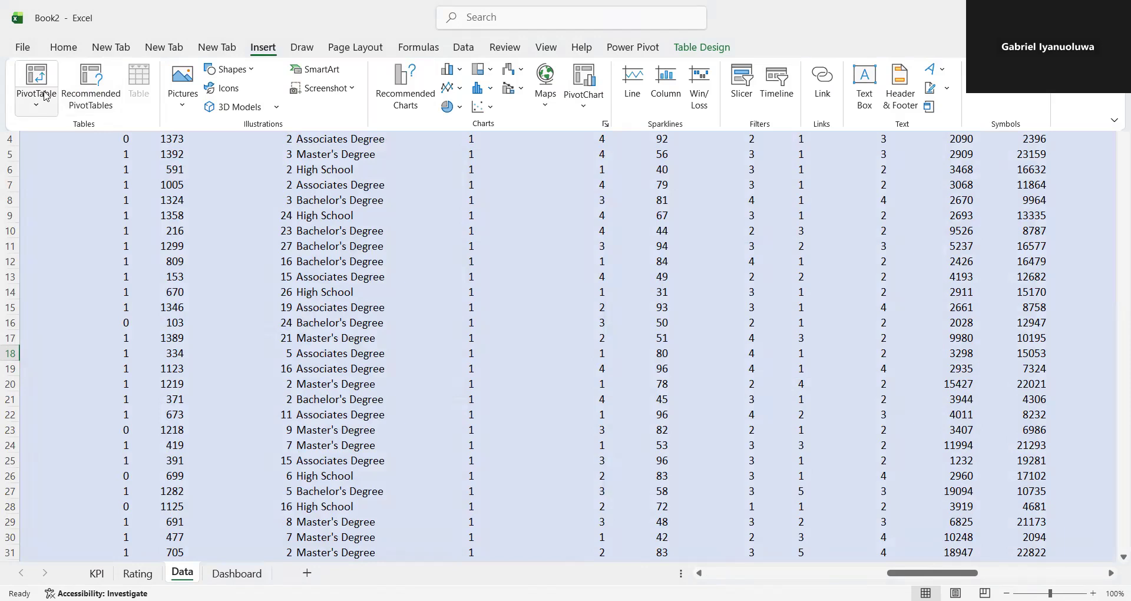
pyautogui.click(47, 96)
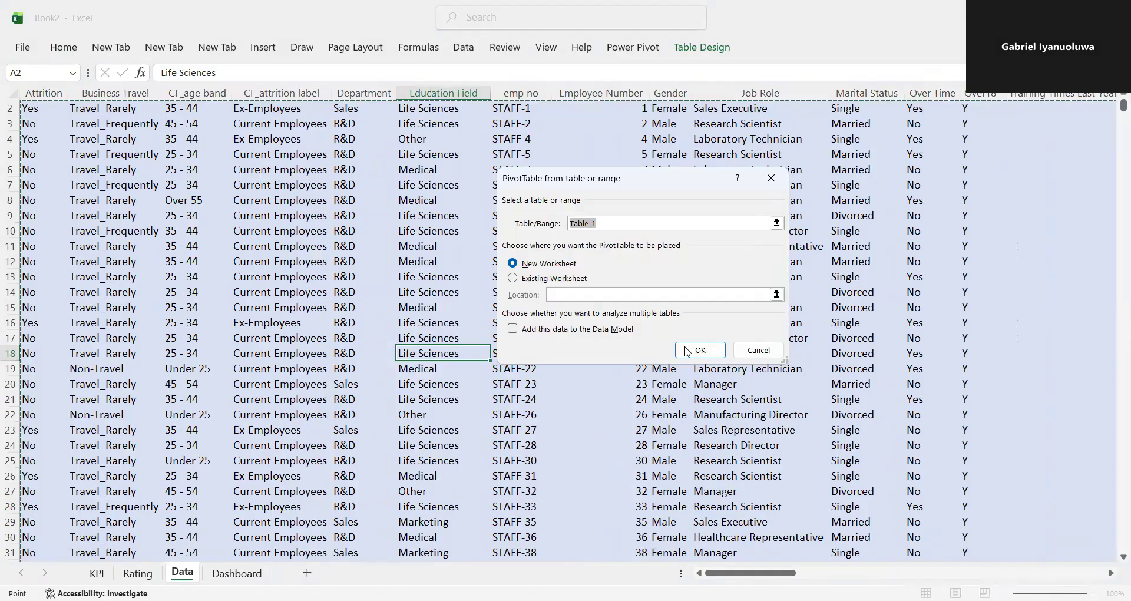
pyautogui.click(687, 352)
# - Rename the new pivot table as Gender
pyautogui.click(682, 54)
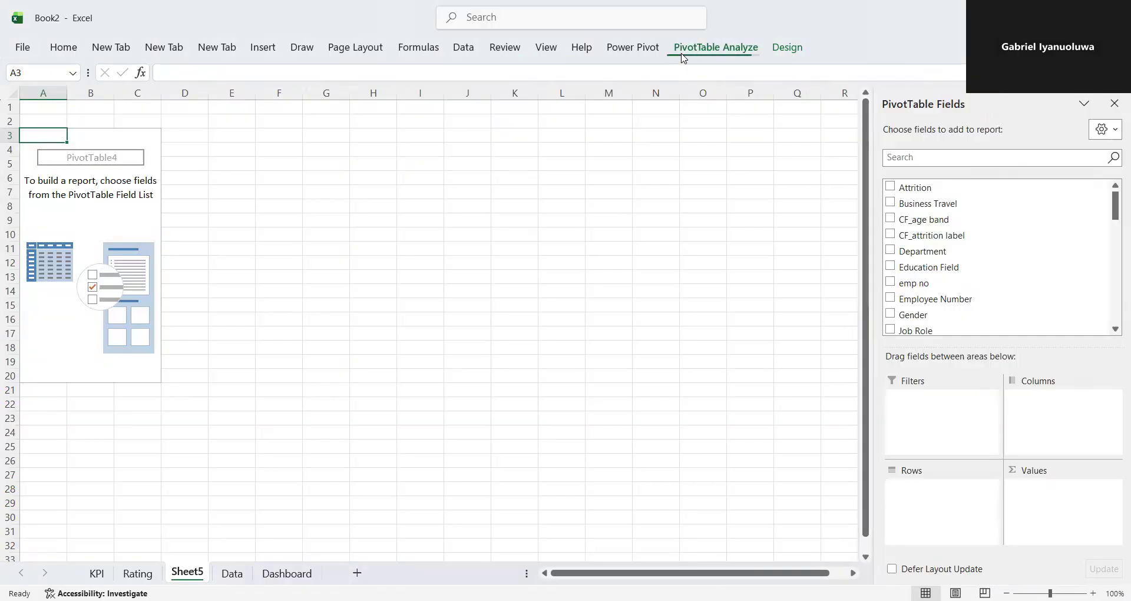
pyautogui.click(105, 161)
pyautogui.click(106, 162)
pyautogui.click(720, 46)
pyautogui.doubleClick(59, 87)
pyautogui.press('BackSpace')
pyautogui.write('Gener')
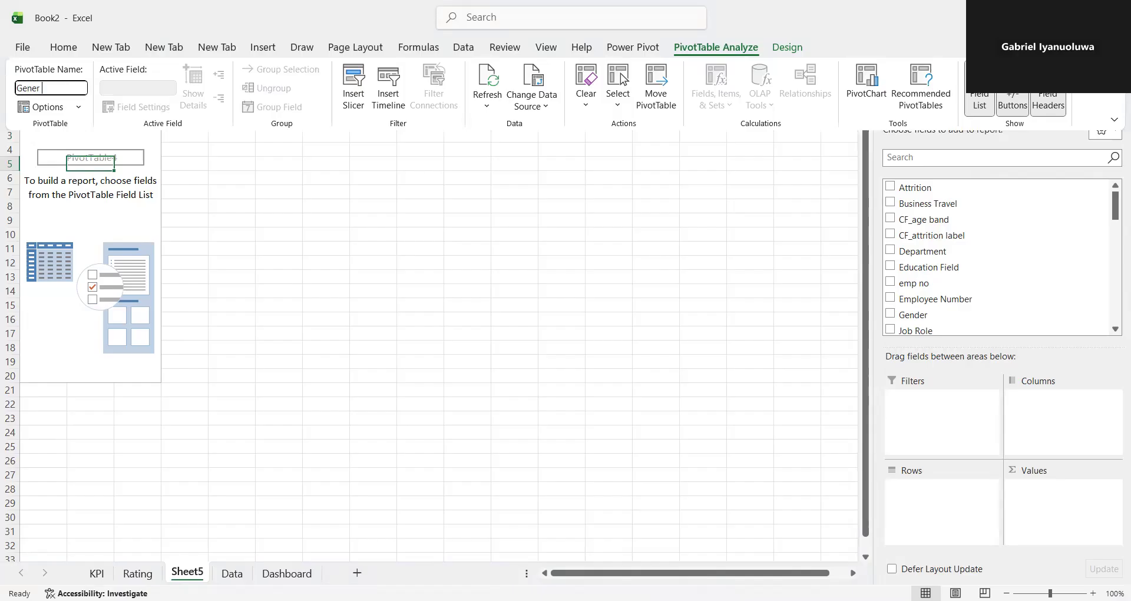
pyautogui.press('BackSpace')
pyautogui.press('BackSpace')
pyautogui.press('BackSpace')
pyautogui.write('nder')
pyautogui.press('Return')
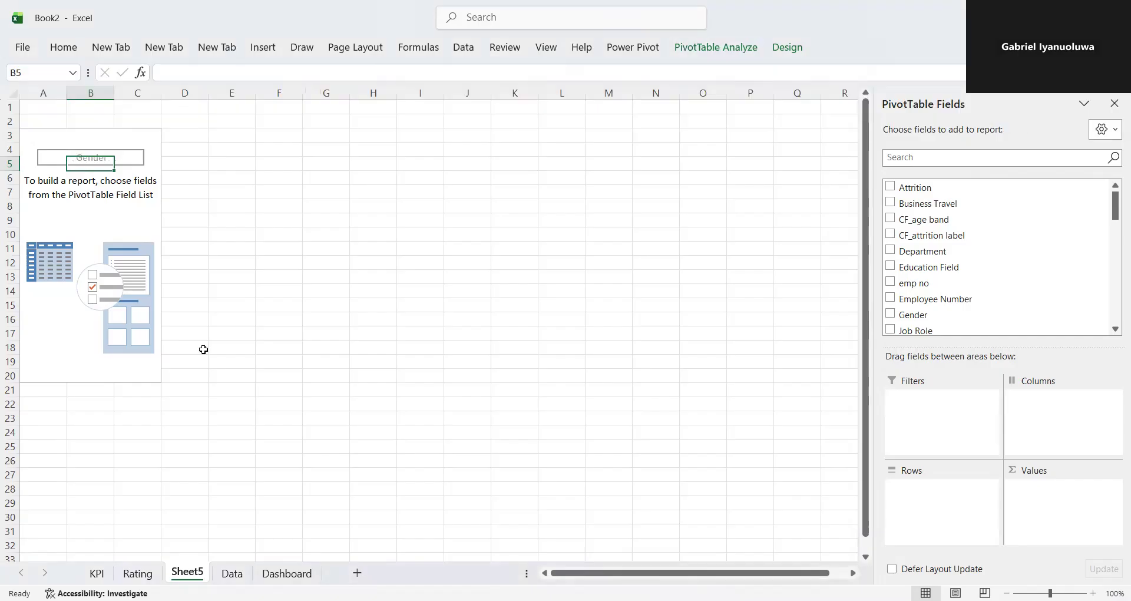
# - Rename the pivot table's worksheet from its default name to Gender
pyautogui.doubleClick(186, 571)
pyautogui.press('BackSpace')
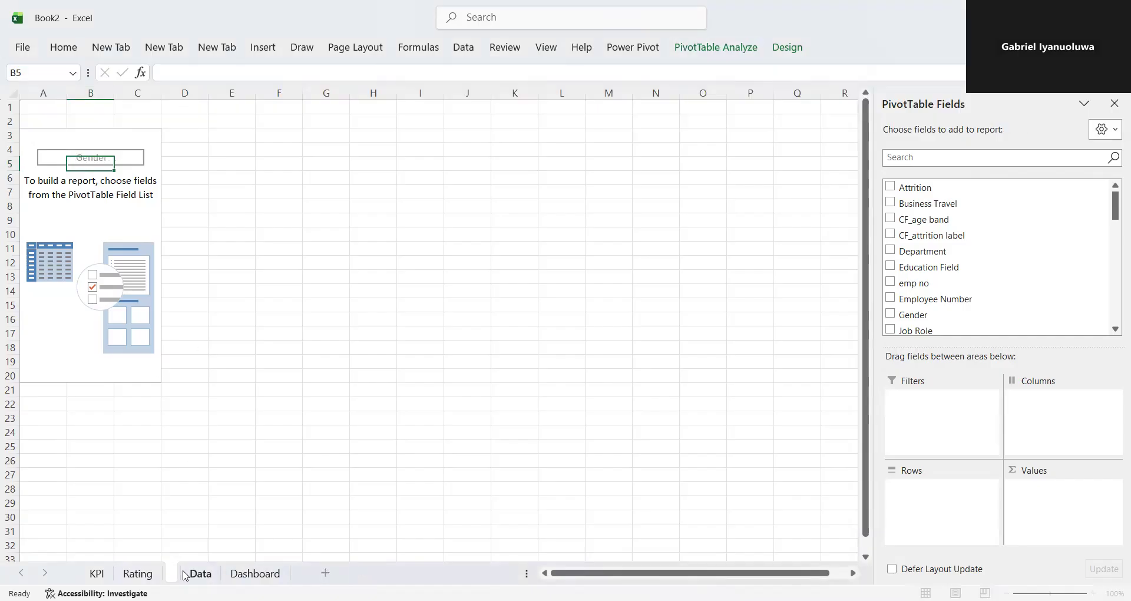
pyautogui.write('Gener')
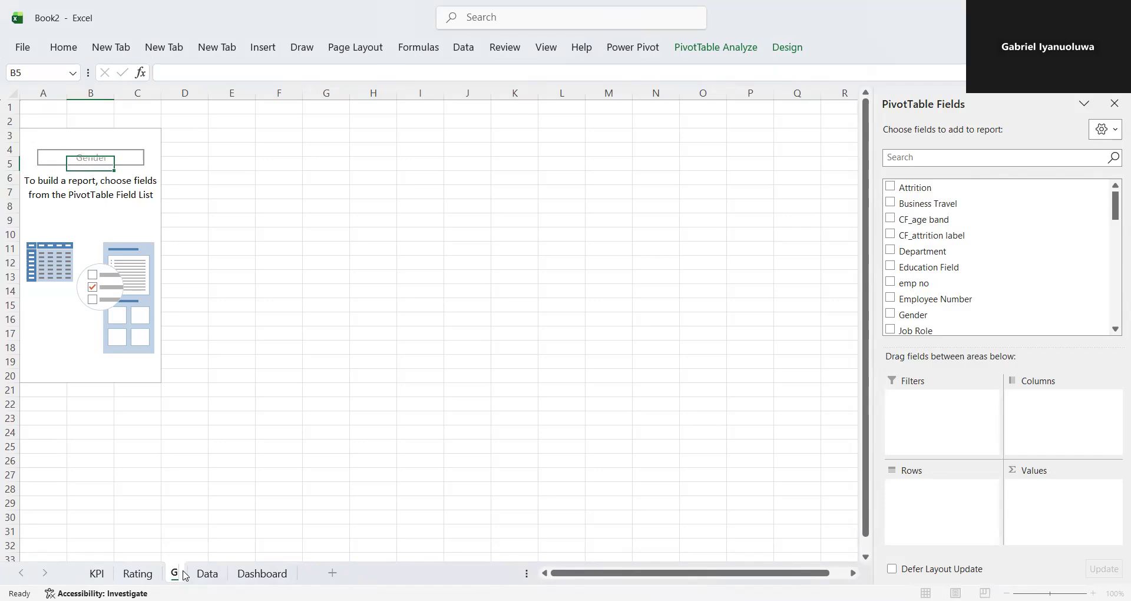
pyautogui.press('BackSpace')
pyautogui.press('BackSpace')
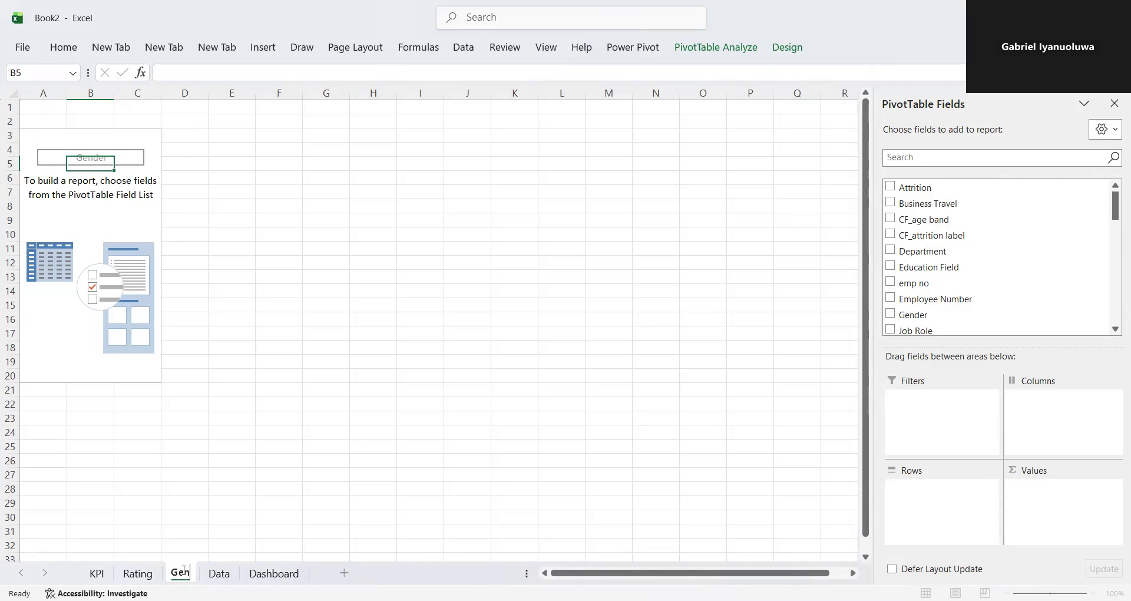
pyautogui.write('der')
pyautogui.press('Return')
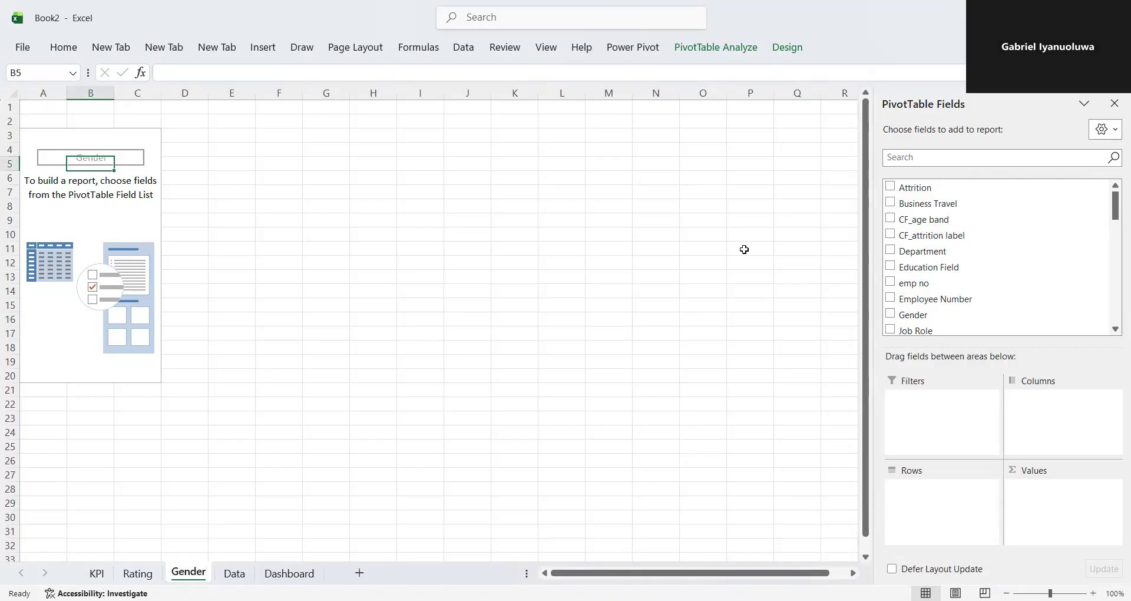
# - Find the Gender field and add it to the rows of the pivot table
pyautogui.click(920, 158)
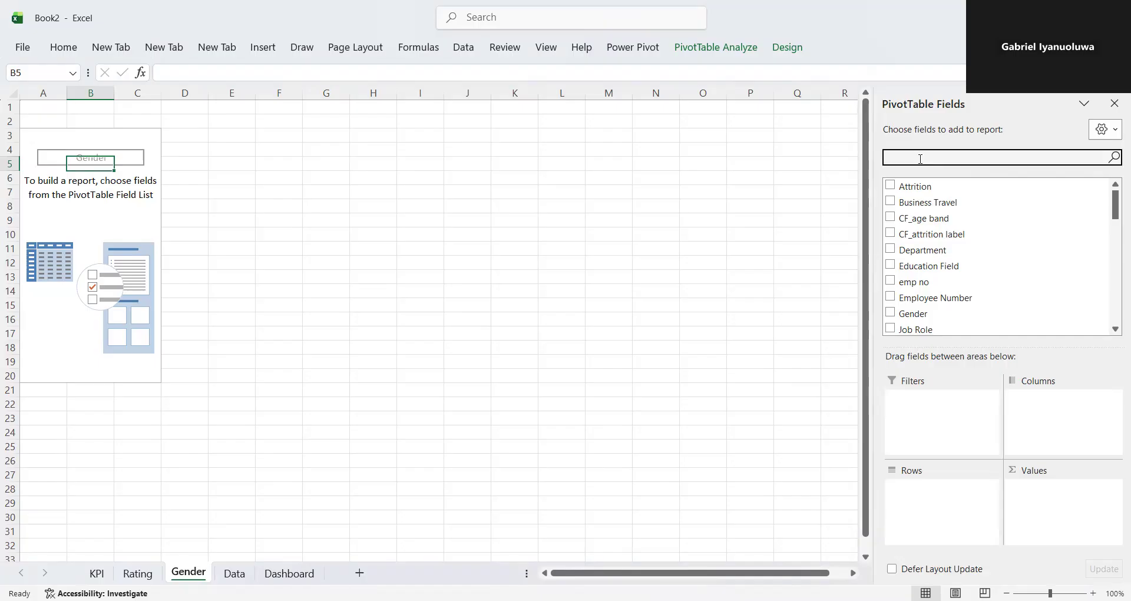
pyautogui.write('e,')
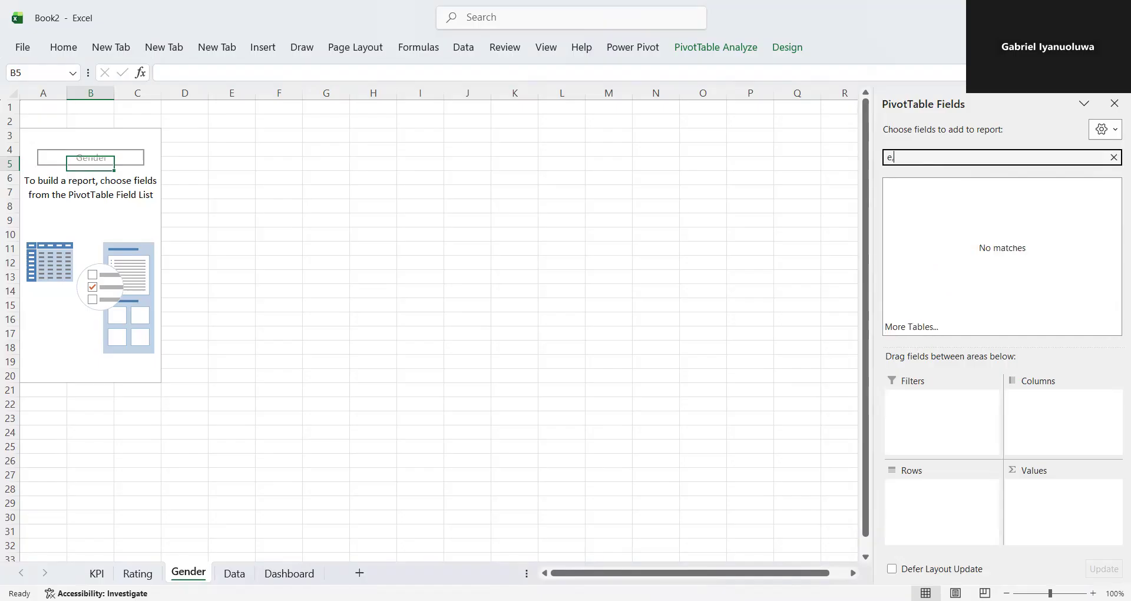
pyautogui.press('BackSpace')
pyautogui.press('BackSpace')
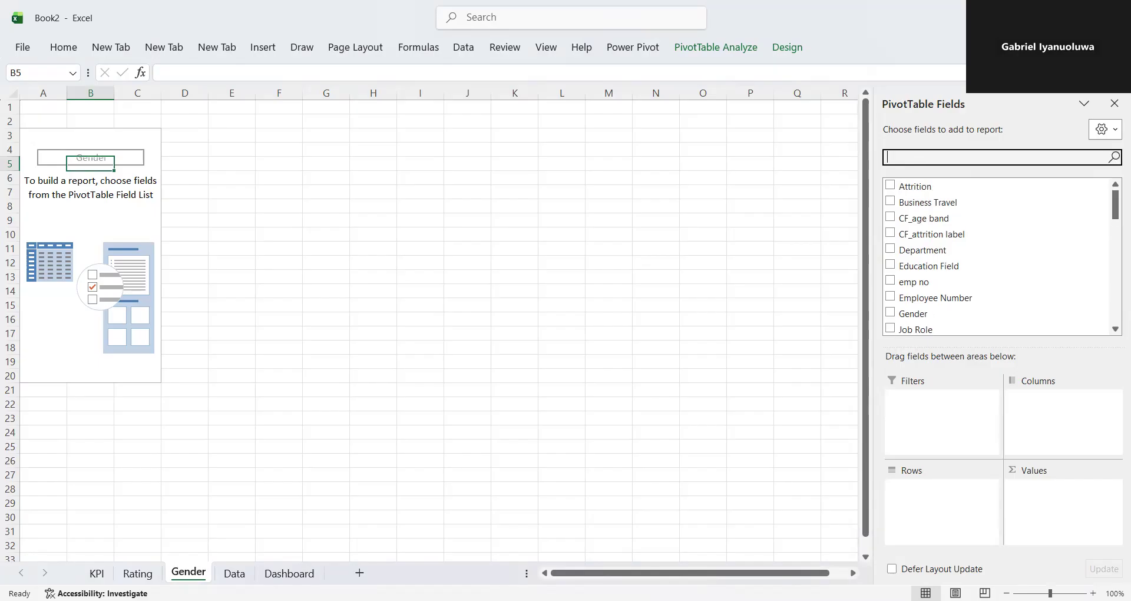
pyautogui.write('ge')
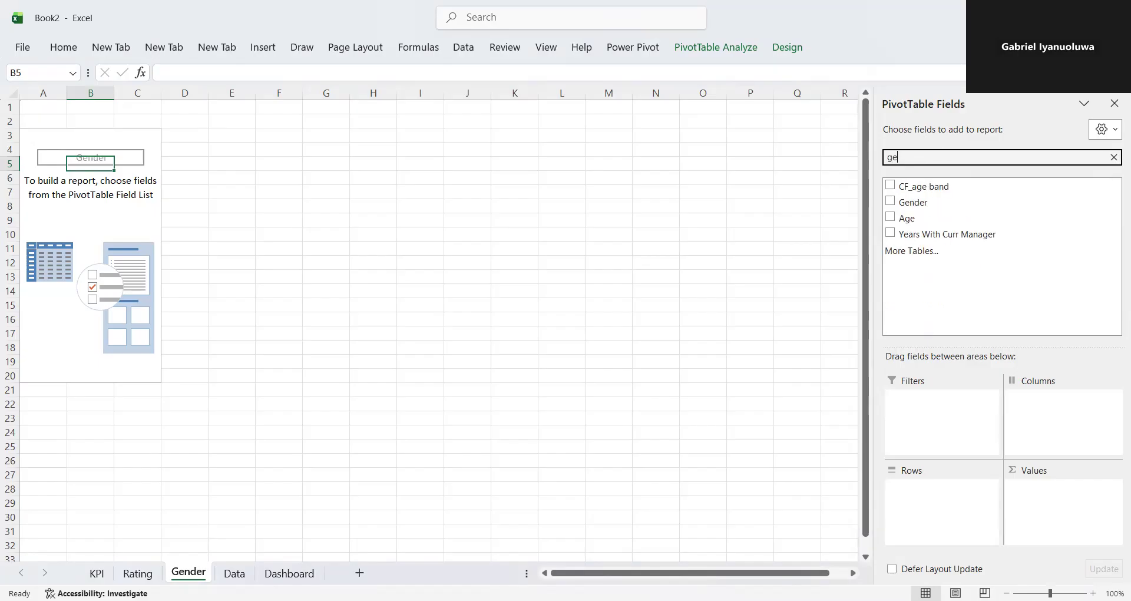
pyautogui.moveTo(937, 202); pyautogui.dragTo(934, 461)
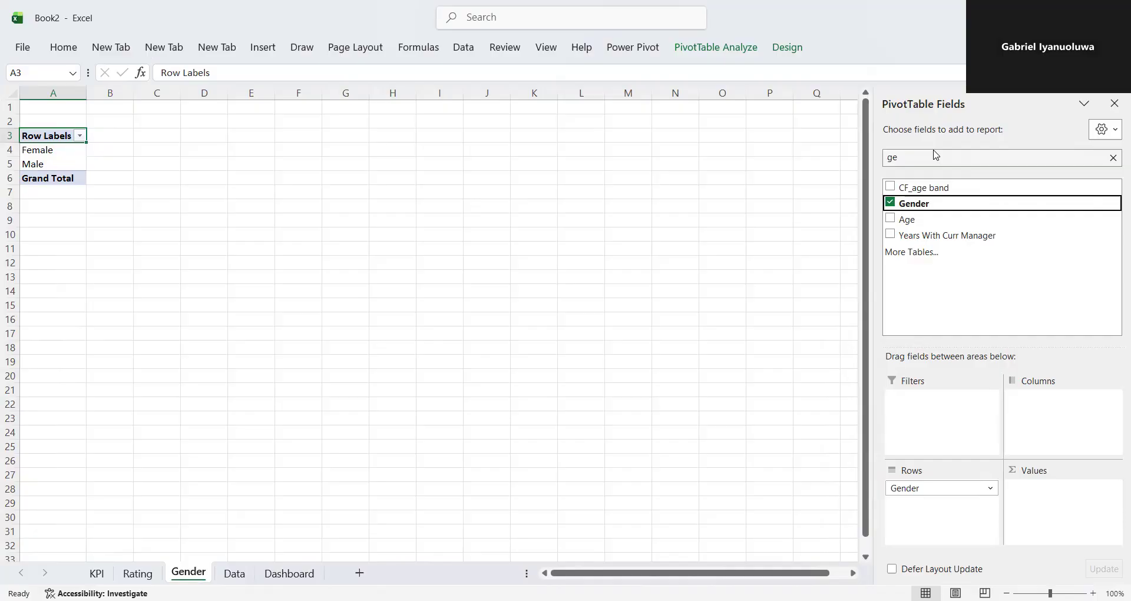
# - Find the Employee Count field and add it to the values of the pivot table
pyautogui.click(918, 156)
pyautogui.press('BackSpace')
pyautogui.press('BackSpace')
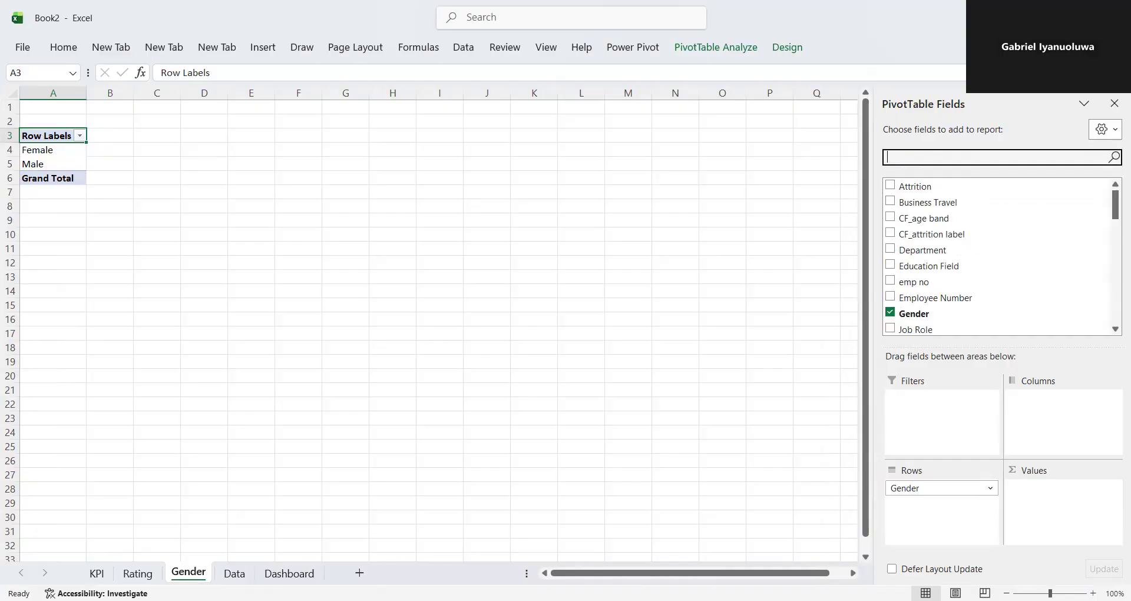
pyautogui.write('em')
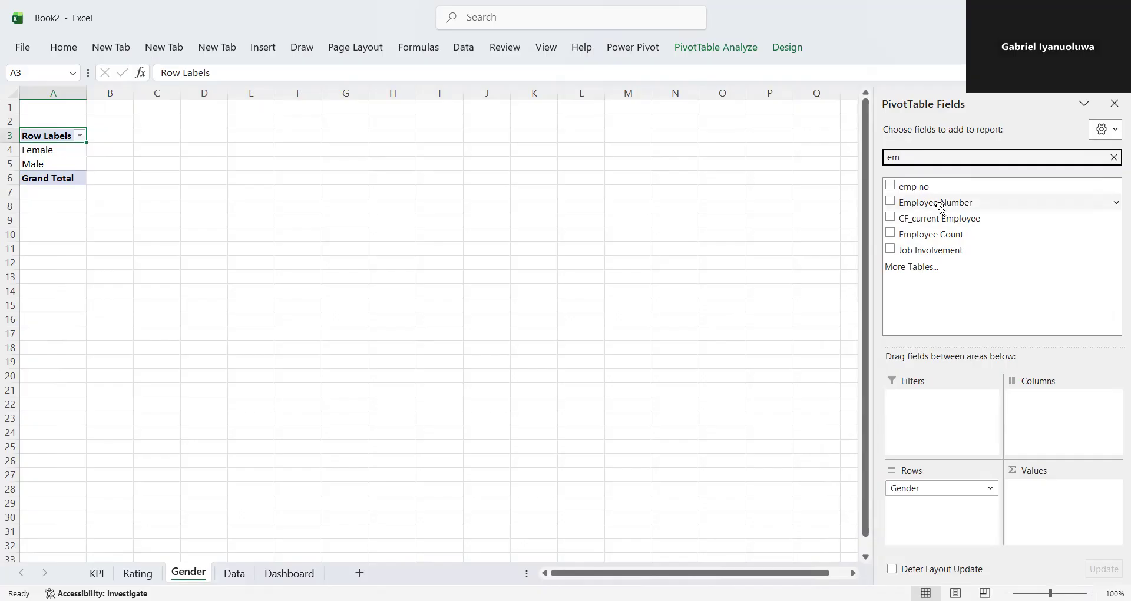
pyautogui.moveTo(942, 208); pyautogui.dragTo(1063, 499)
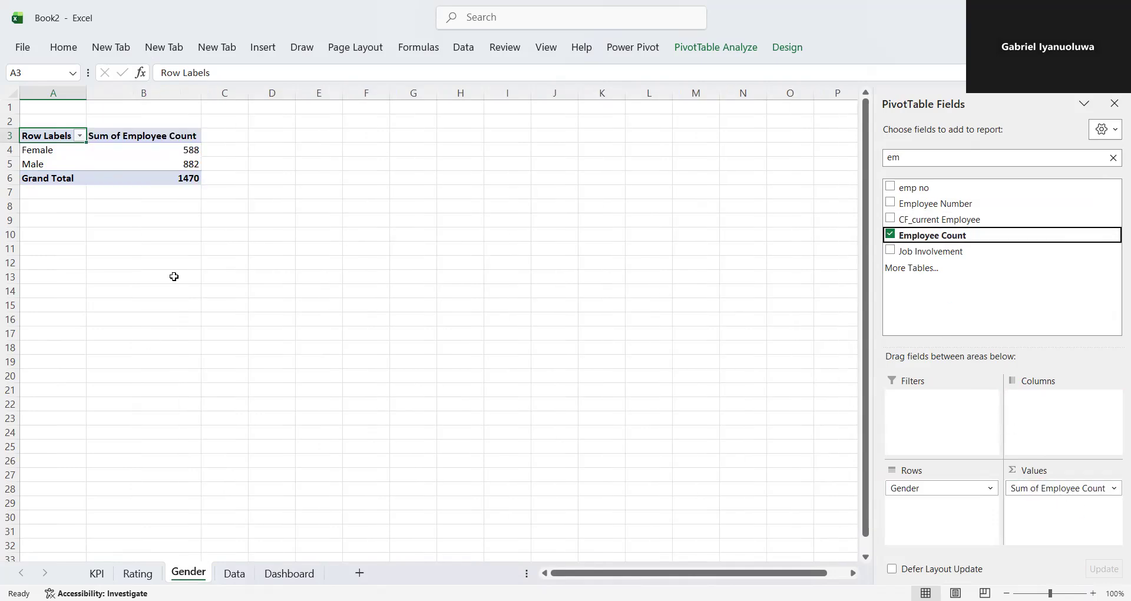
# - Enter Female in A11 and link B11 to the pivot table's employee count for females in B4
pyautogui.click(52, 247)
pyautogui.write('Female')
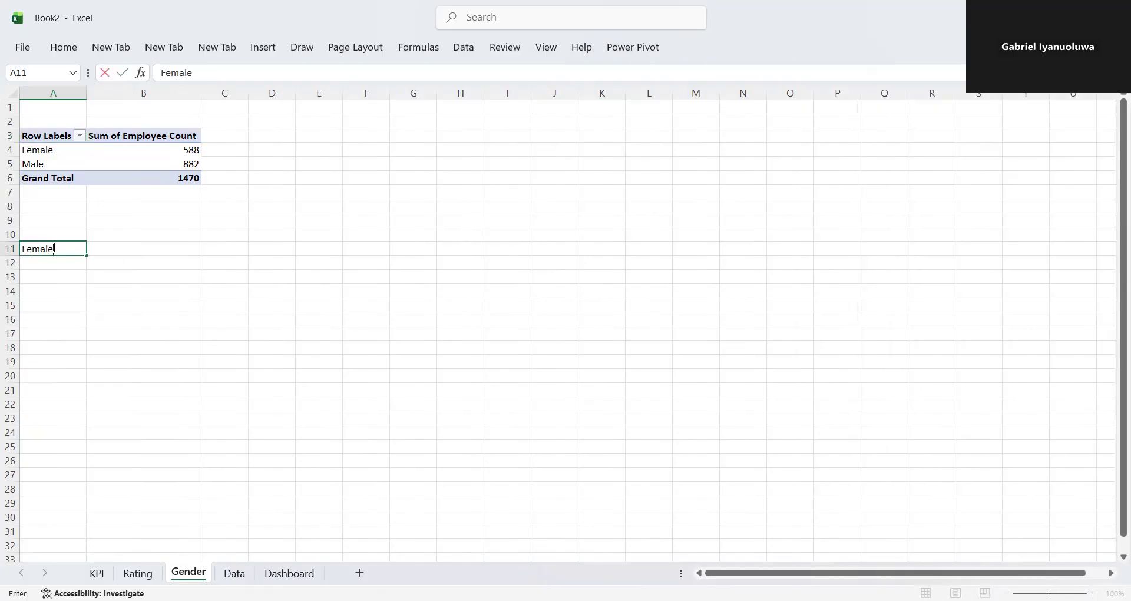
pyautogui.press('Tab')
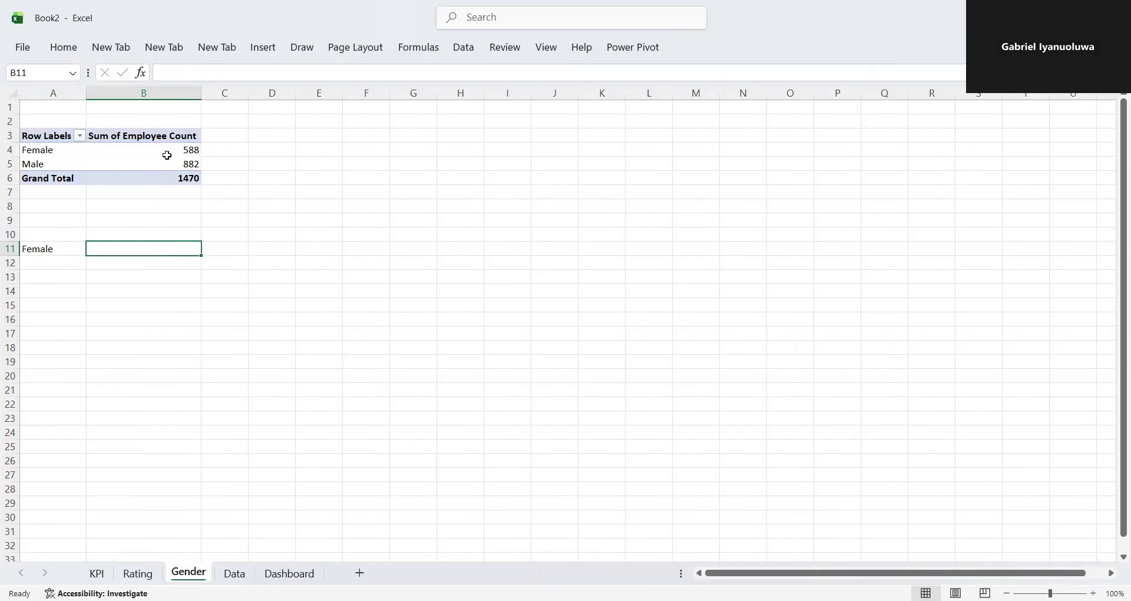
pyautogui.write('=')
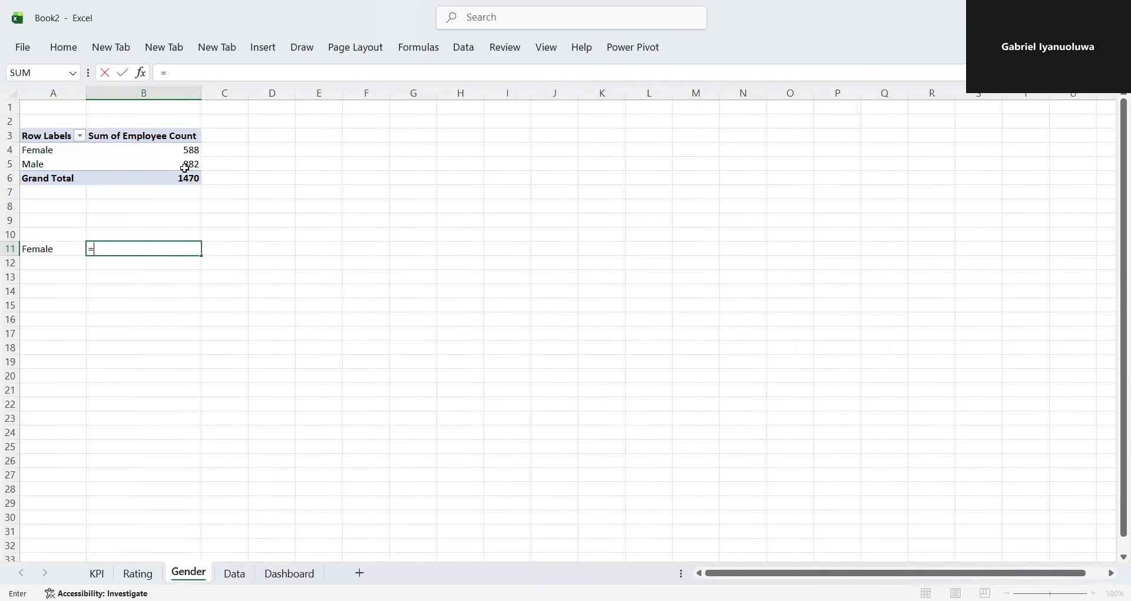
pyautogui.click(187, 149)
pyautogui.press('Return')
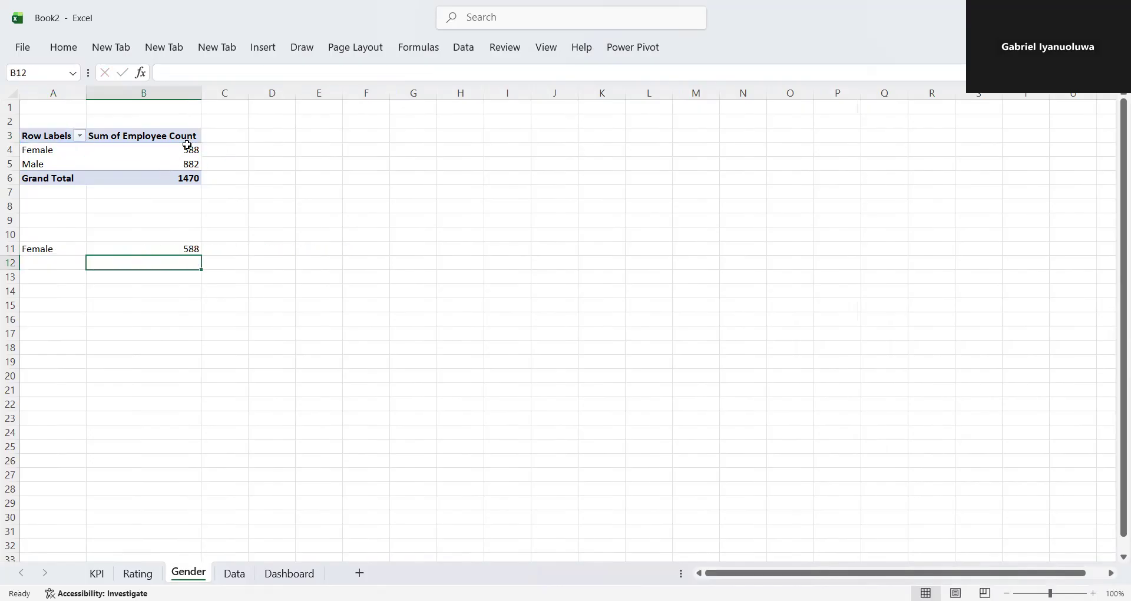
# - Enter Male in A12 and link B12 to the pivot table's employee count for males in B5
pyautogui.click(54, 259)
pyautogui.write('Male')
pyautogui.press('Tab')
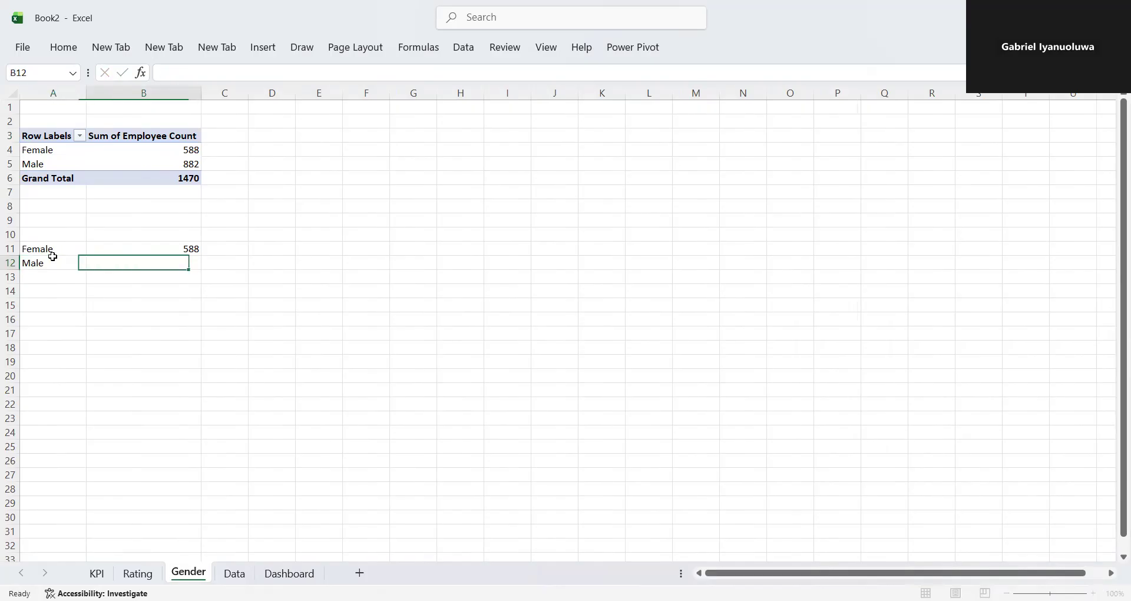
pyautogui.write('=')
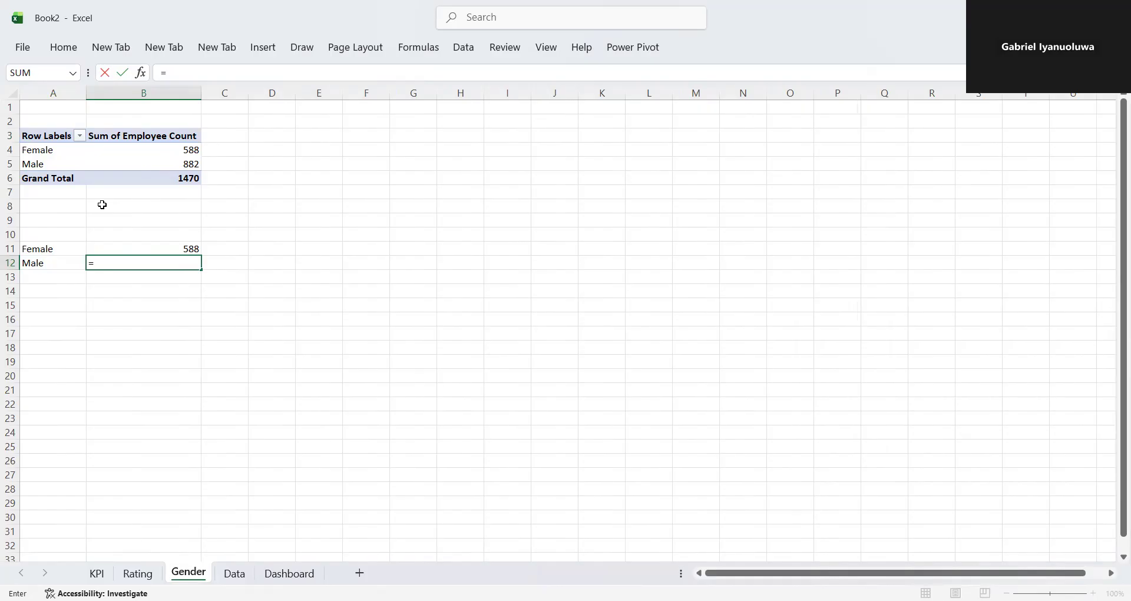
pyautogui.click(160, 159)
pyautogui.press('Return')
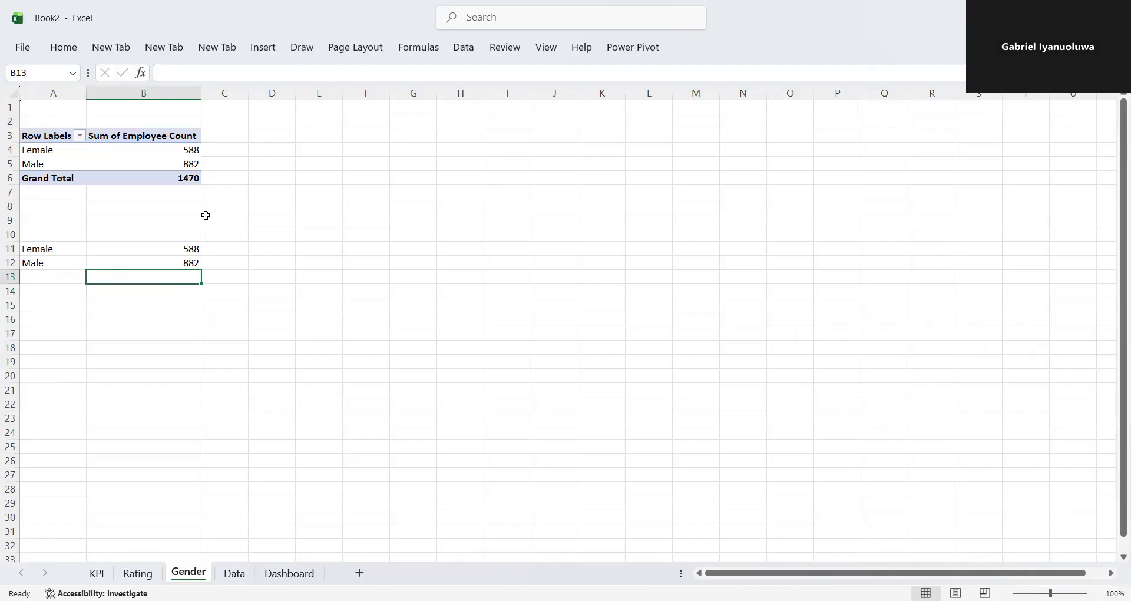
pyautogui.click(210, 249)
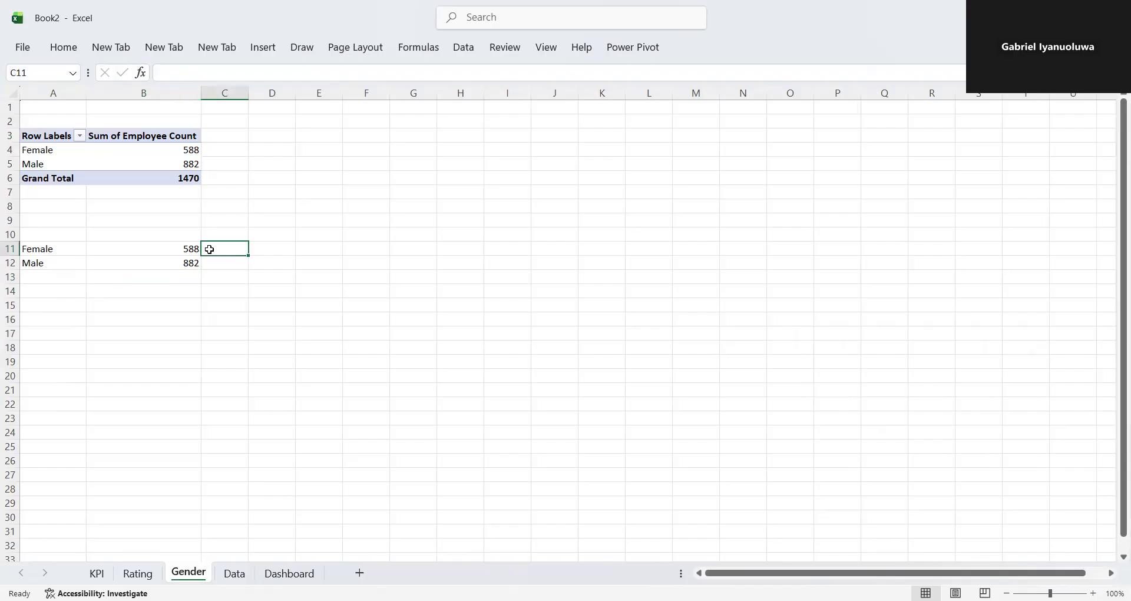
pyautogui.write('=')
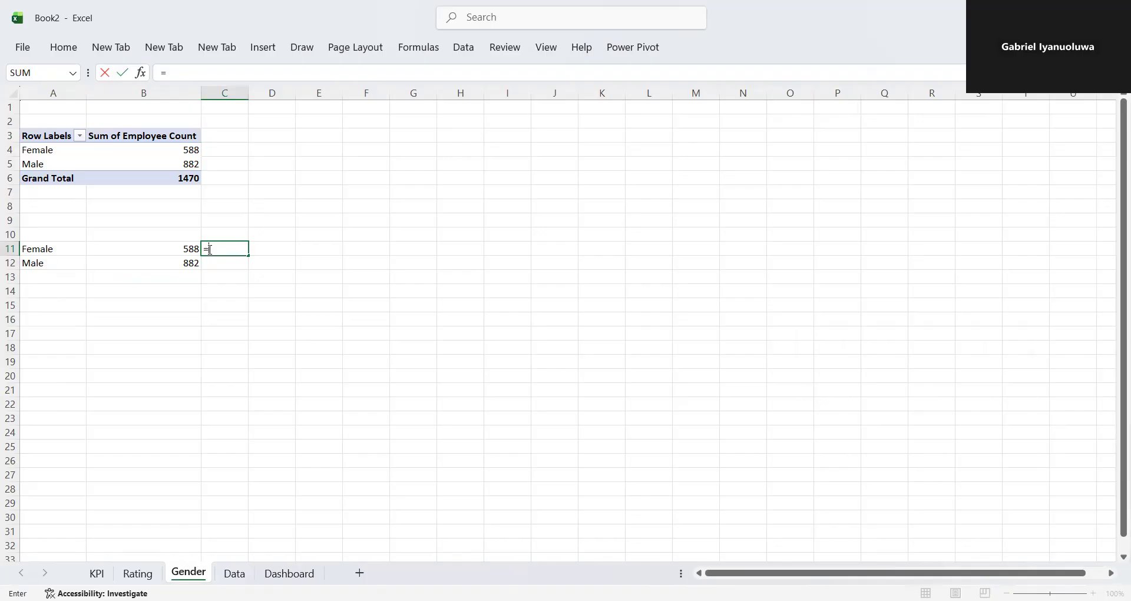
pyautogui.write('if')
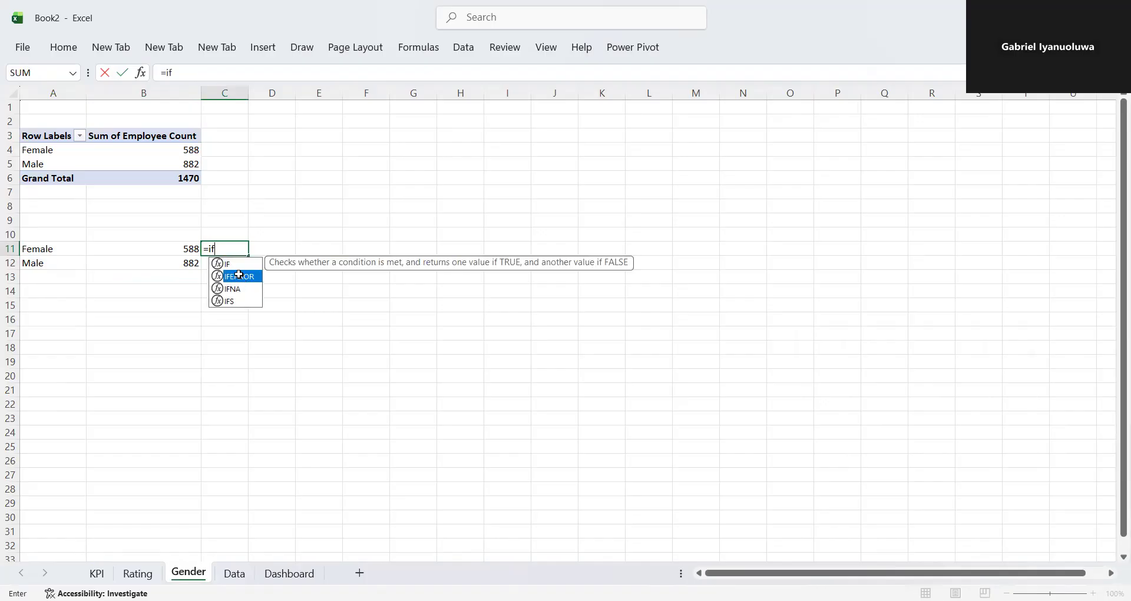
pyautogui.doubleClick(239, 275)
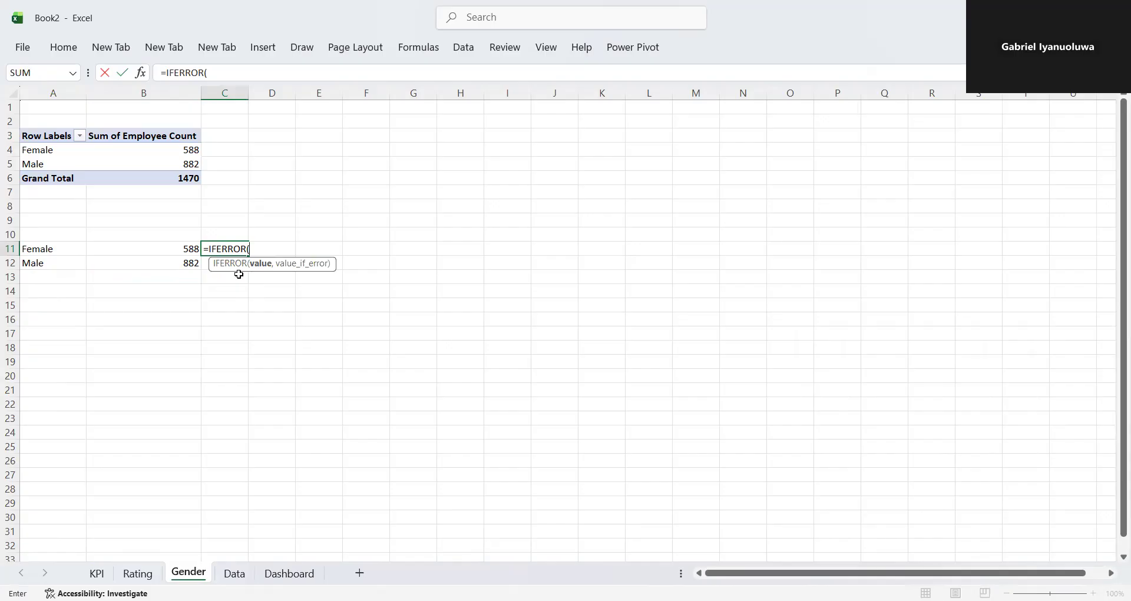
pyautogui.press('BackSpace')
pyautogui.press('BackSpace')
pyautogui.press('BackSpace')
pyautogui.press('BackSpace')
pyautogui.press('BackSpace')
pyautogui.press('Escape')
pyautogui.click(273, 259)
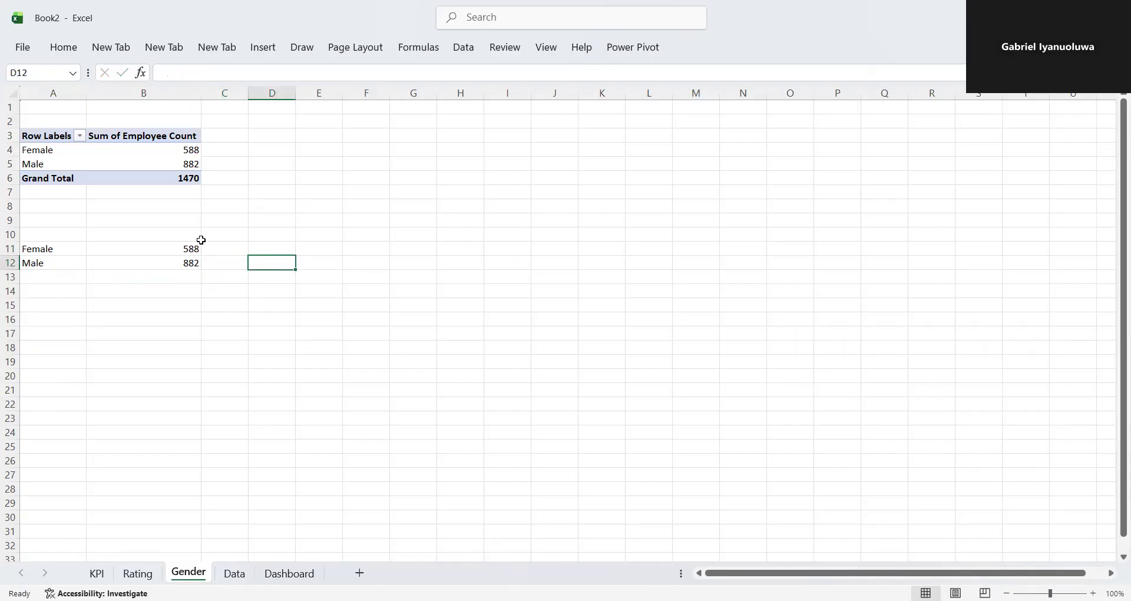
# - Insert a slicer for the Gender field of the pivot table
pyautogui.click(152, 148)
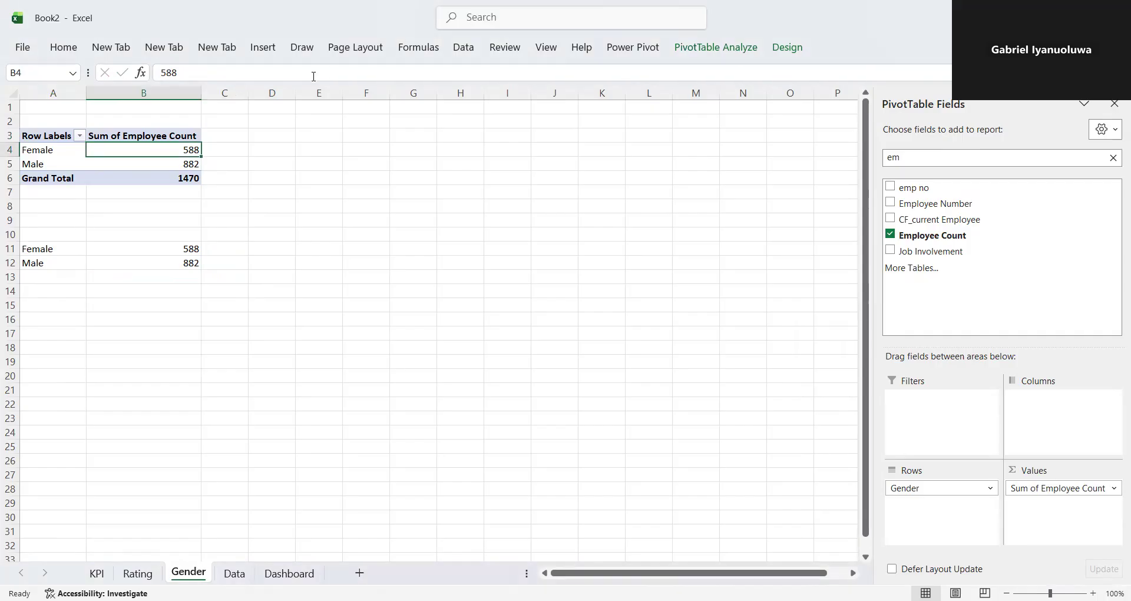
pyautogui.click(728, 50)
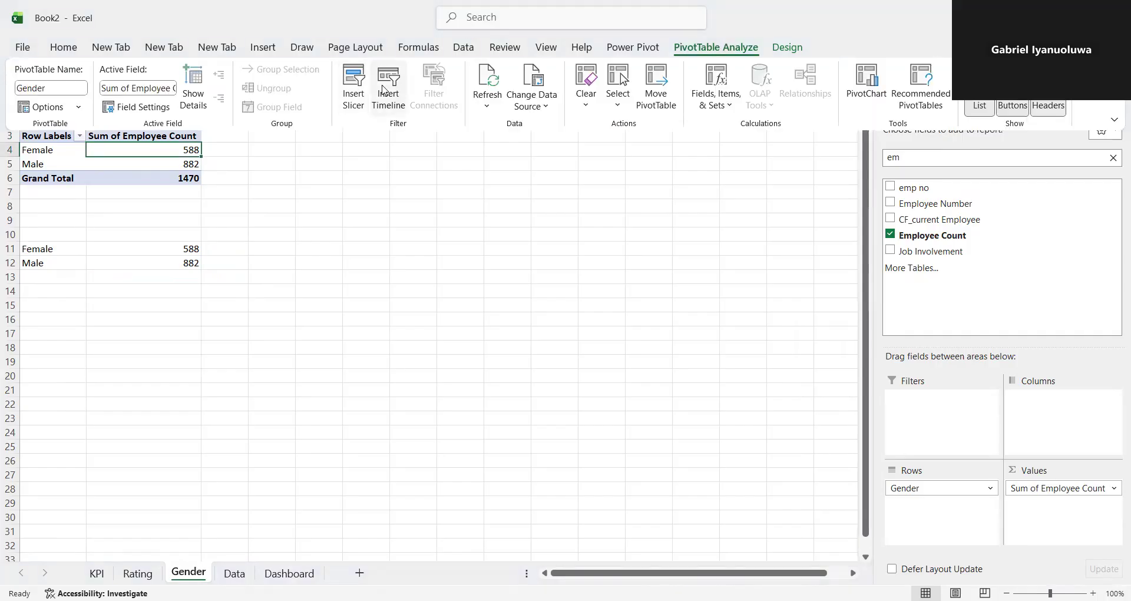
pyautogui.click(354, 88)
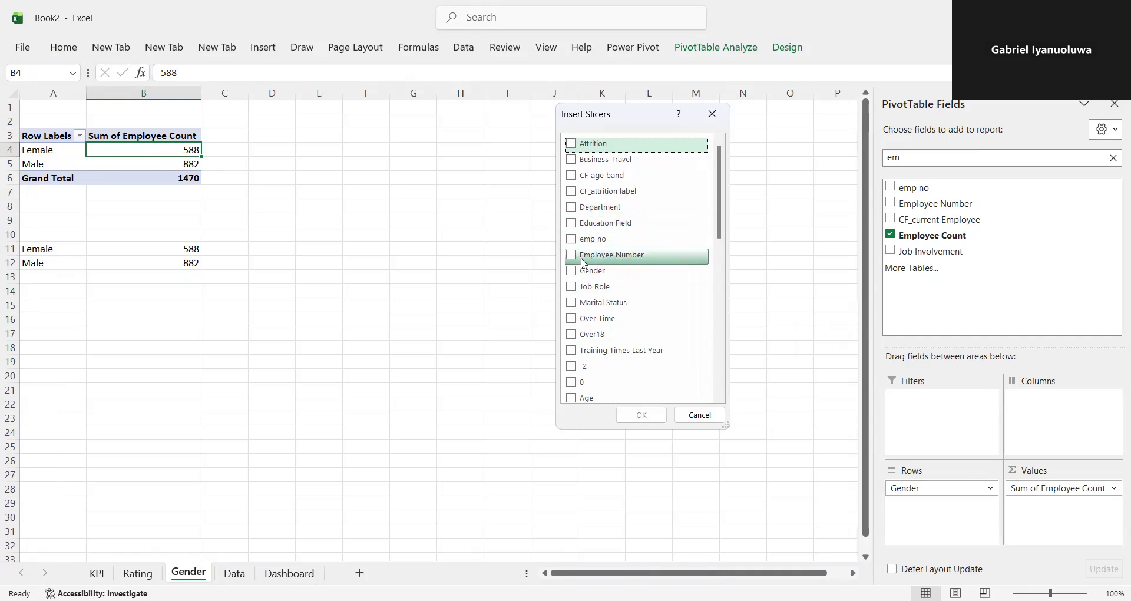
pyautogui.click(585, 271)
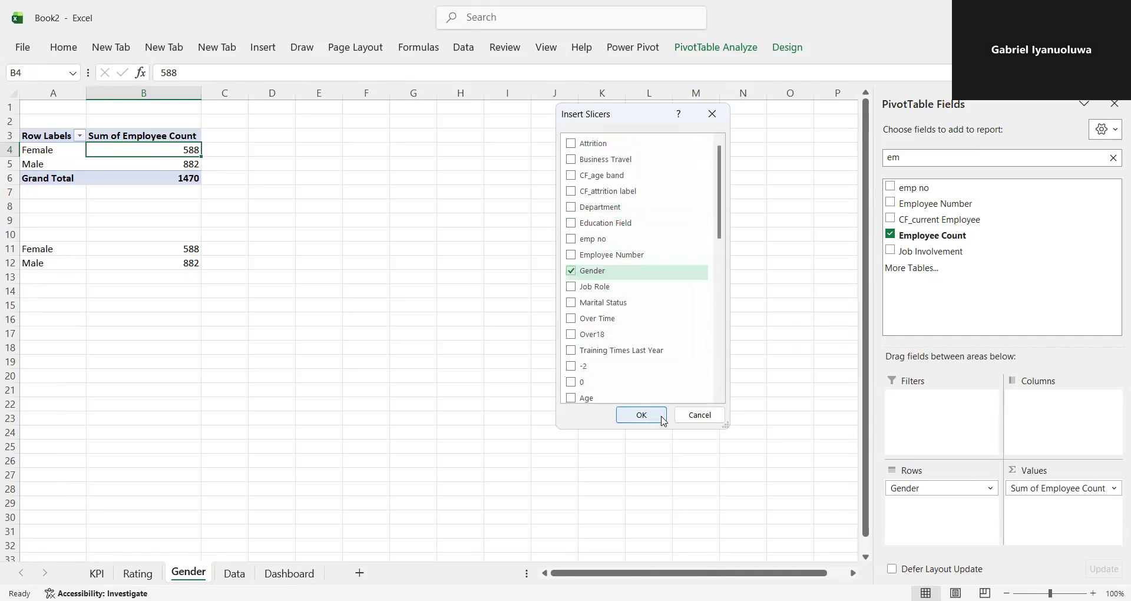
pyautogui.click(664, 421)
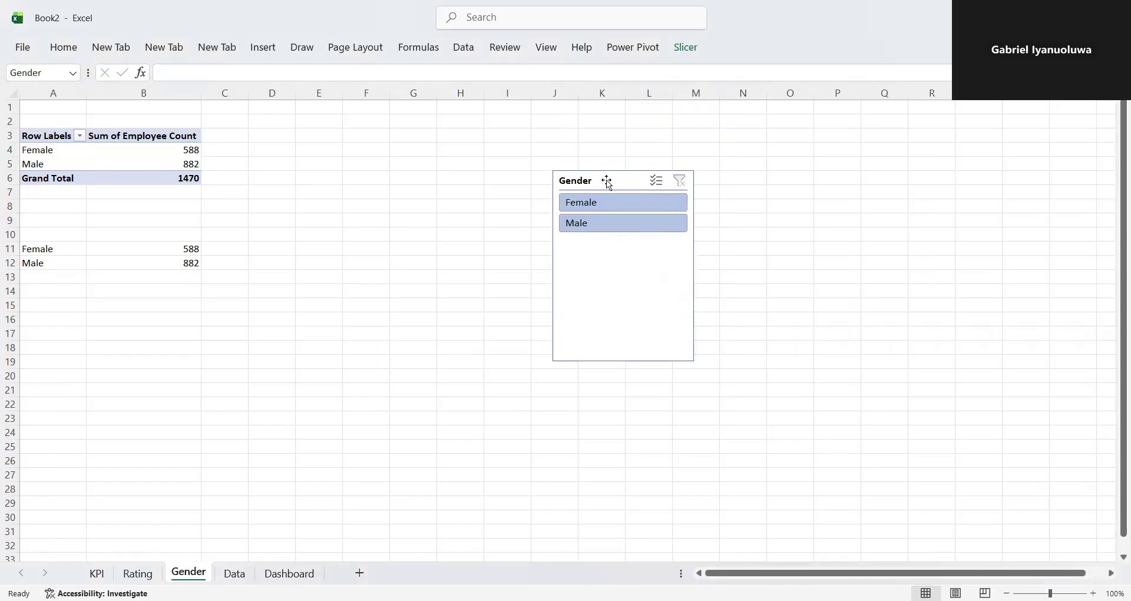
# - Filter the pivot table to Female and to Male with the Gender slicer, and clear the filter
pyautogui.click(584, 205)
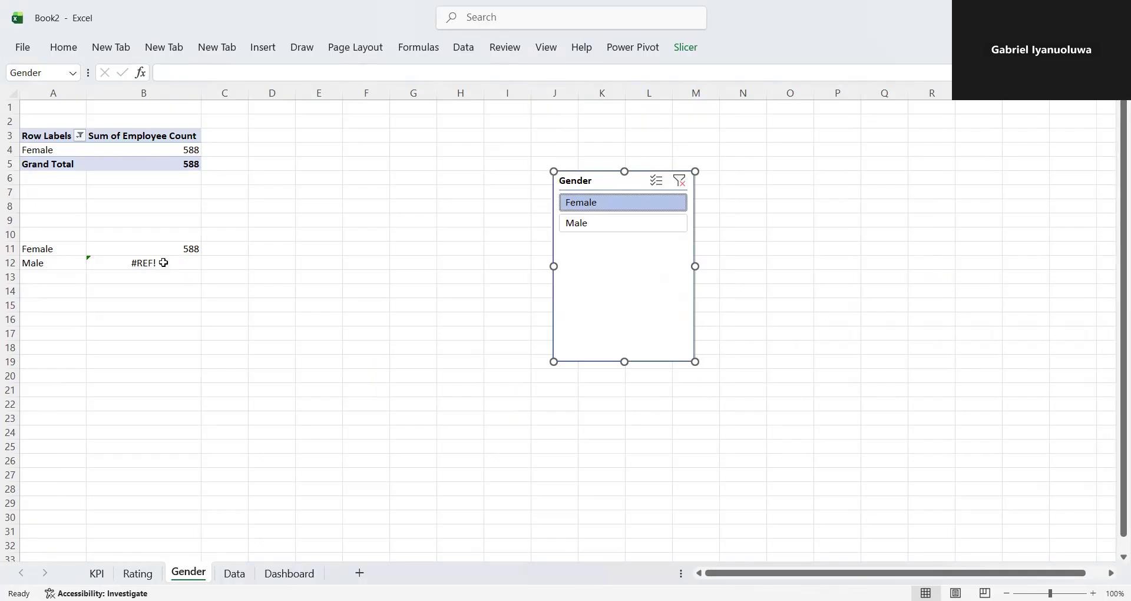
pyautogui.click(577, 230)
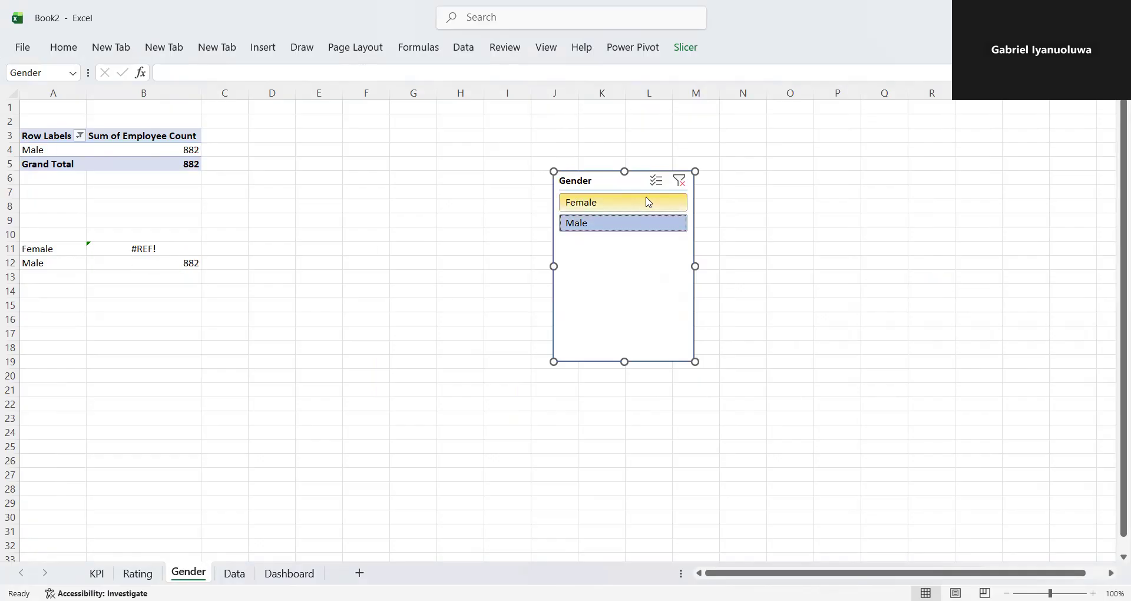
pyautogui.click(680, 181)
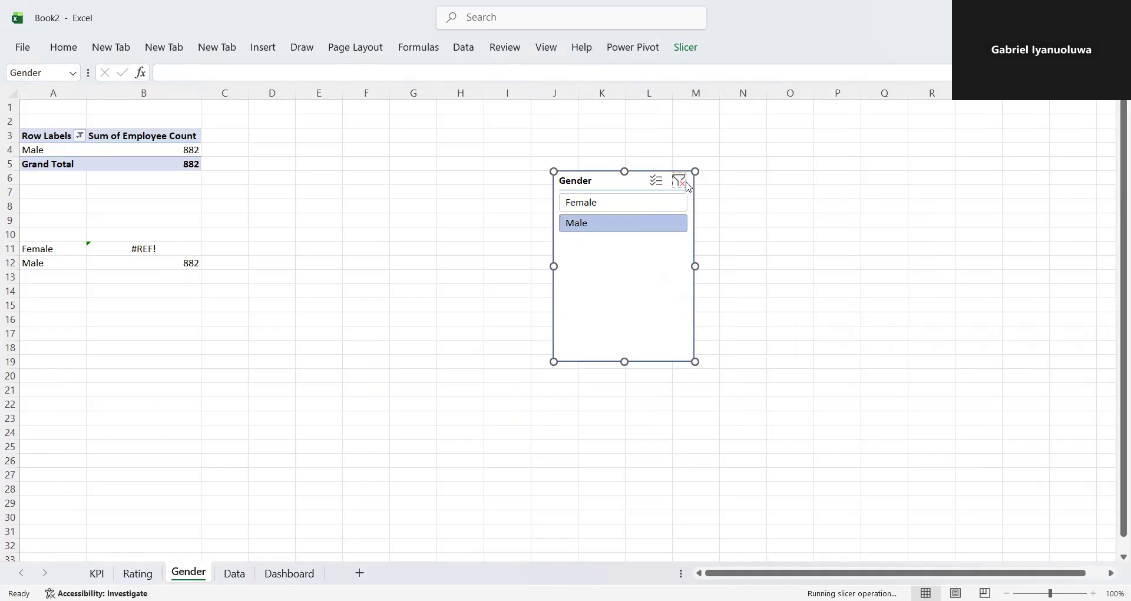
# - Enter =IFERROR(B11/($B$11+$B$12),0) in C11 to calculate the female share, and fill the formula down to C12
pyautogui.click(223, 251)
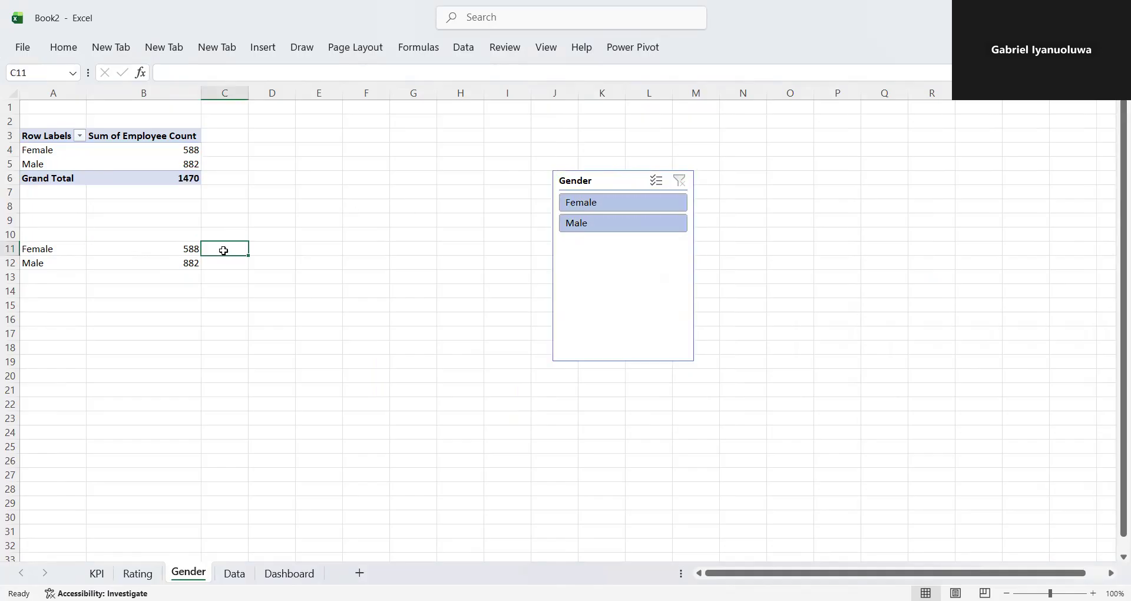
pyautogui.write('=')
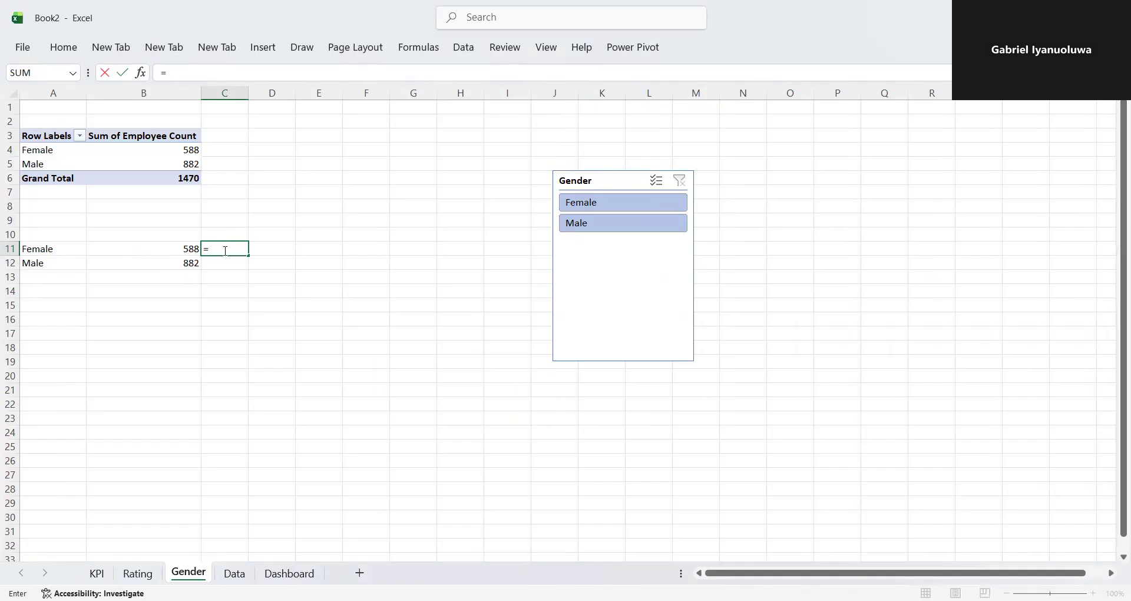
pyautogui.write('if')
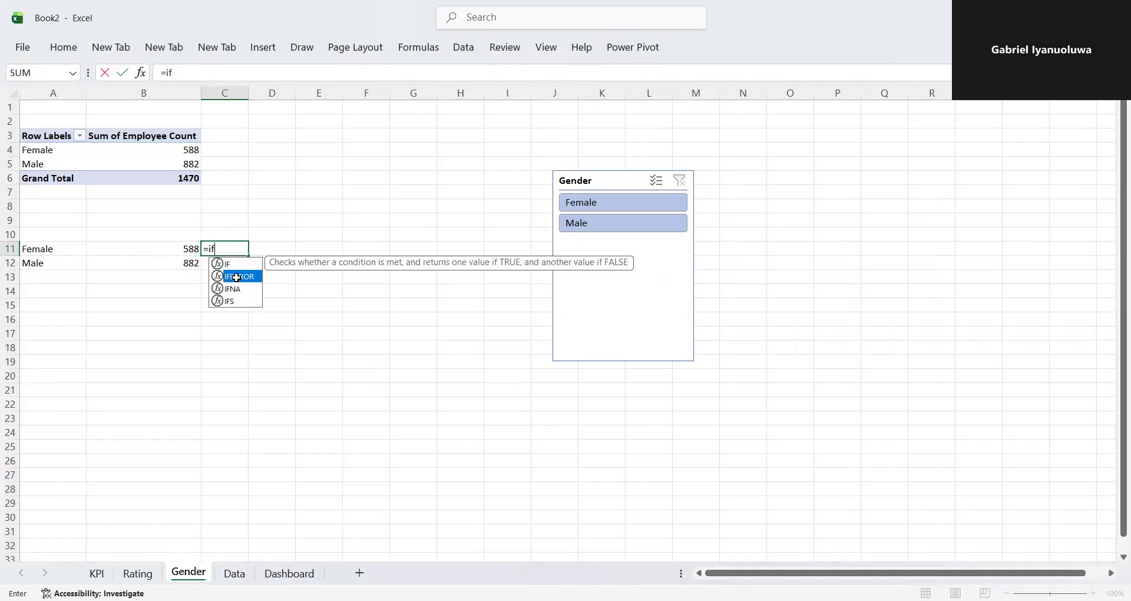
pyautogui.doubleClick(237, 277)
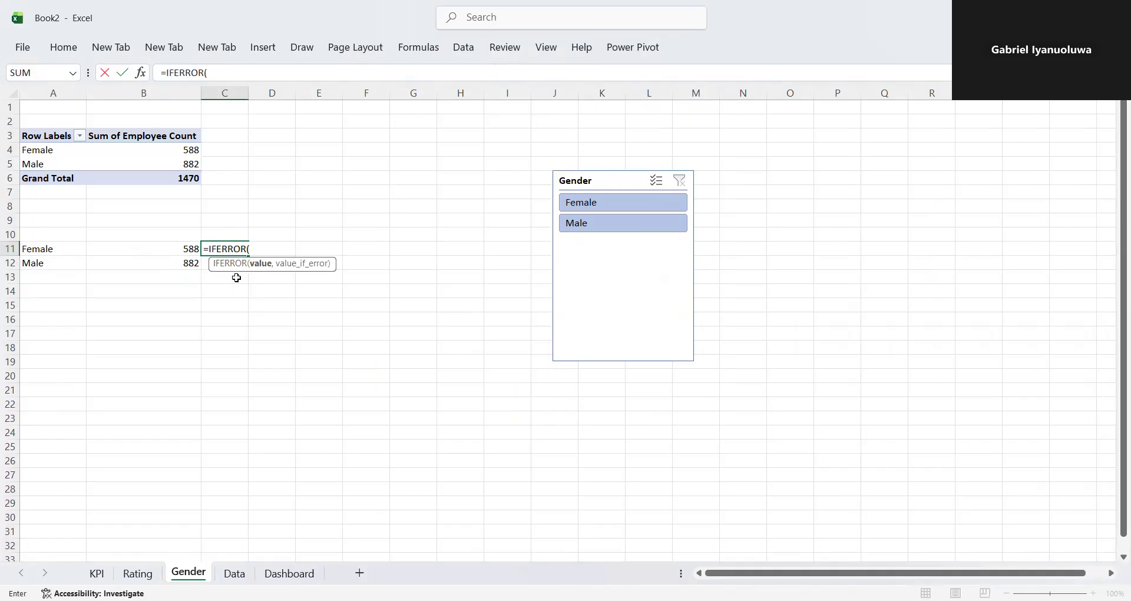
pyautogui.click(188, 248)
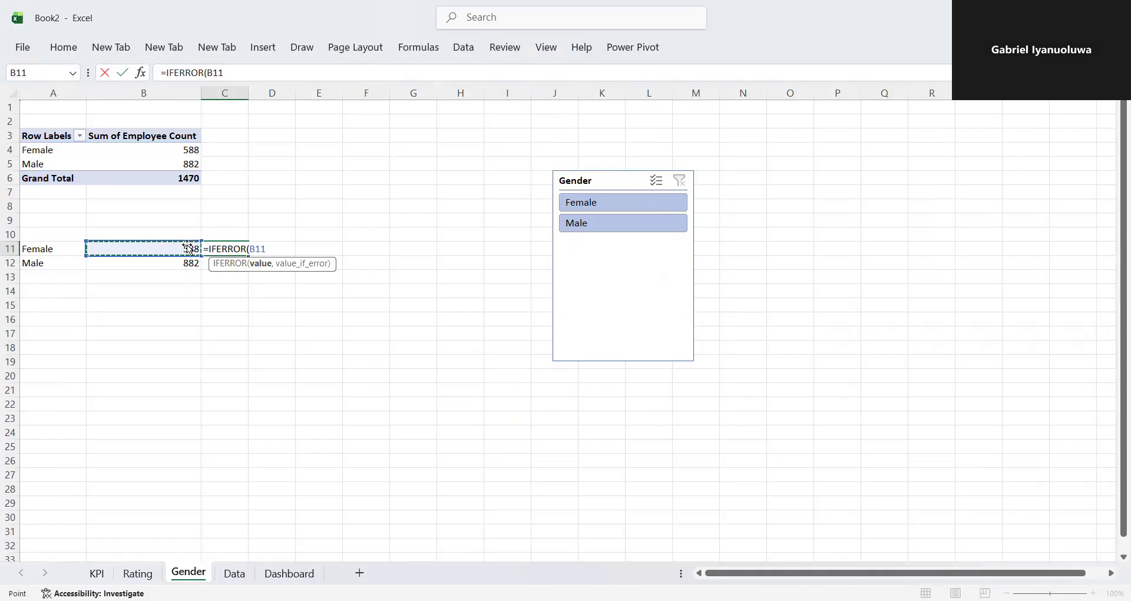
pyautogui.write('/(')
pyautogui.click(177, 247)
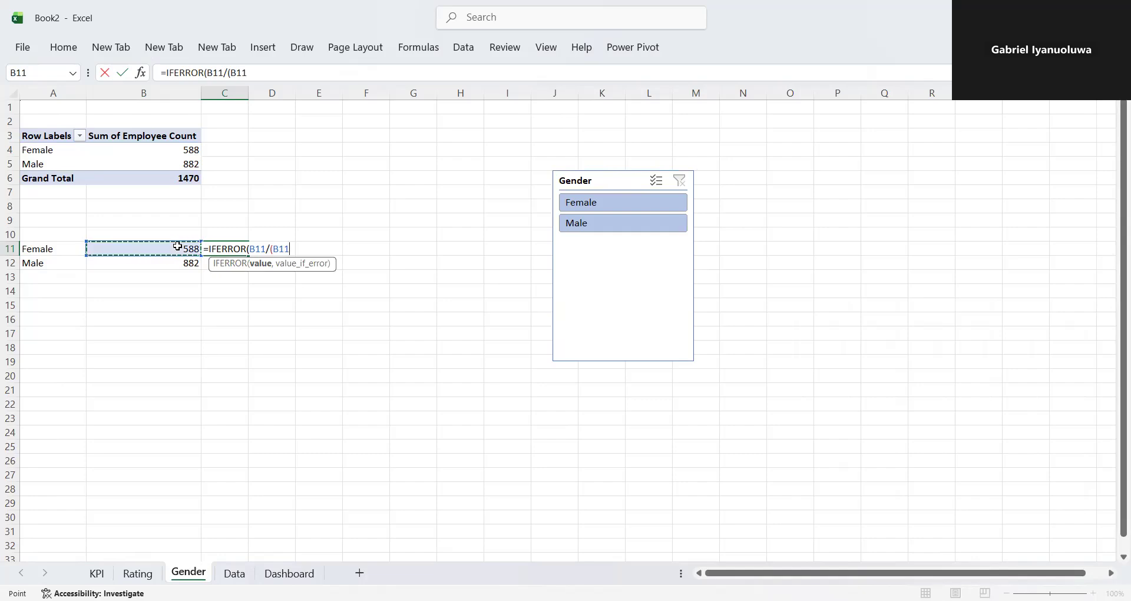
pyautogui.press('F4')
pyautogui.write('+')
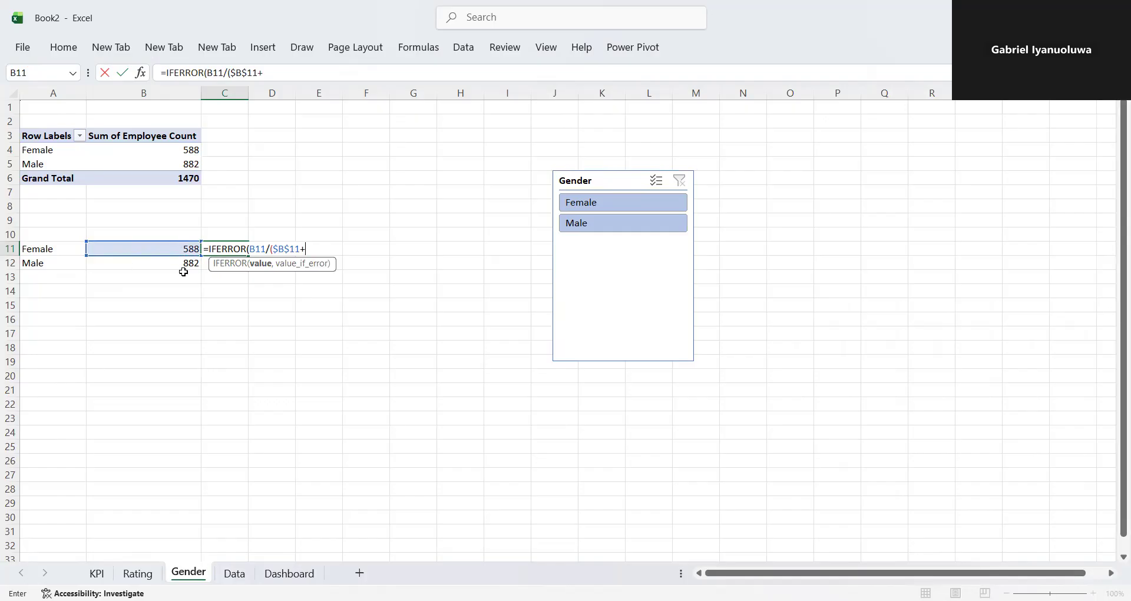
pyautogui.click(183, 262)
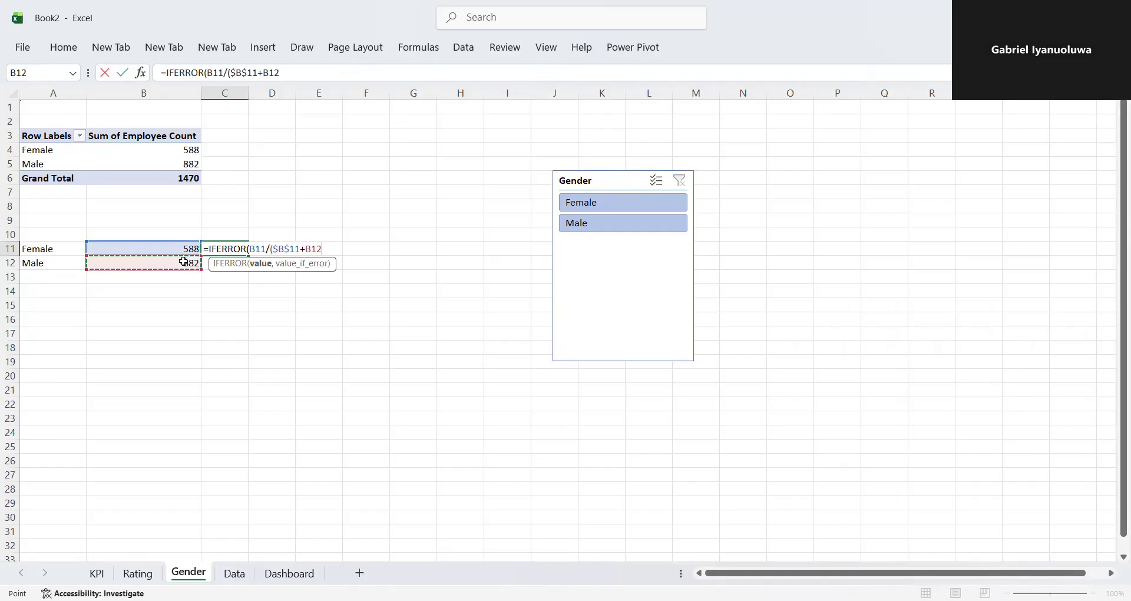
pyautogui.press('F4')
pyautogui.write(',0')
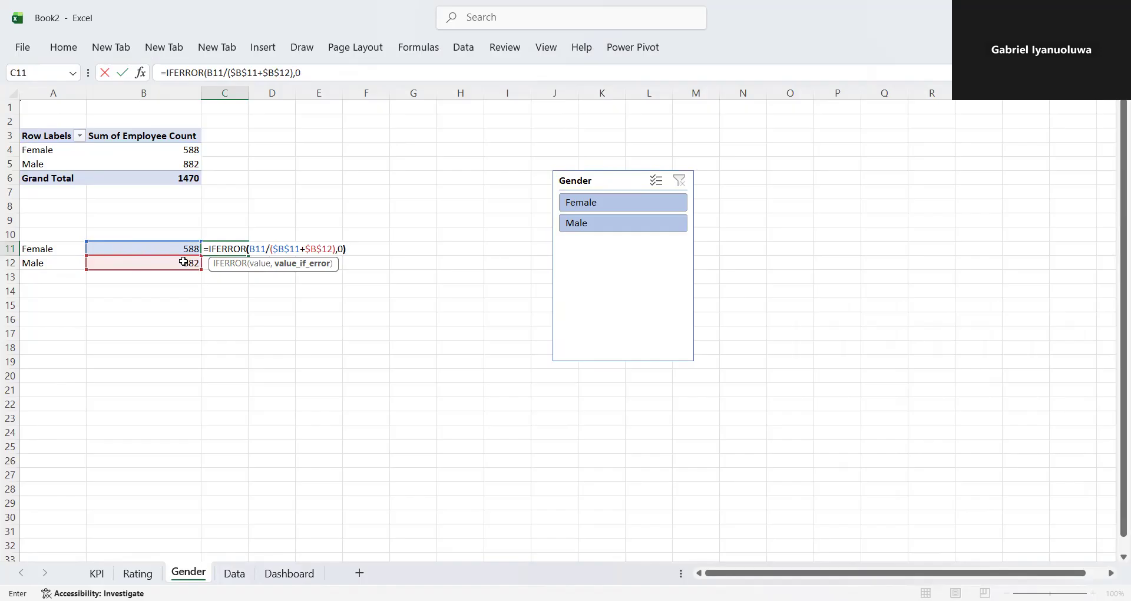
pyautogui.press('Return')
pyautogui.click(216, 244)
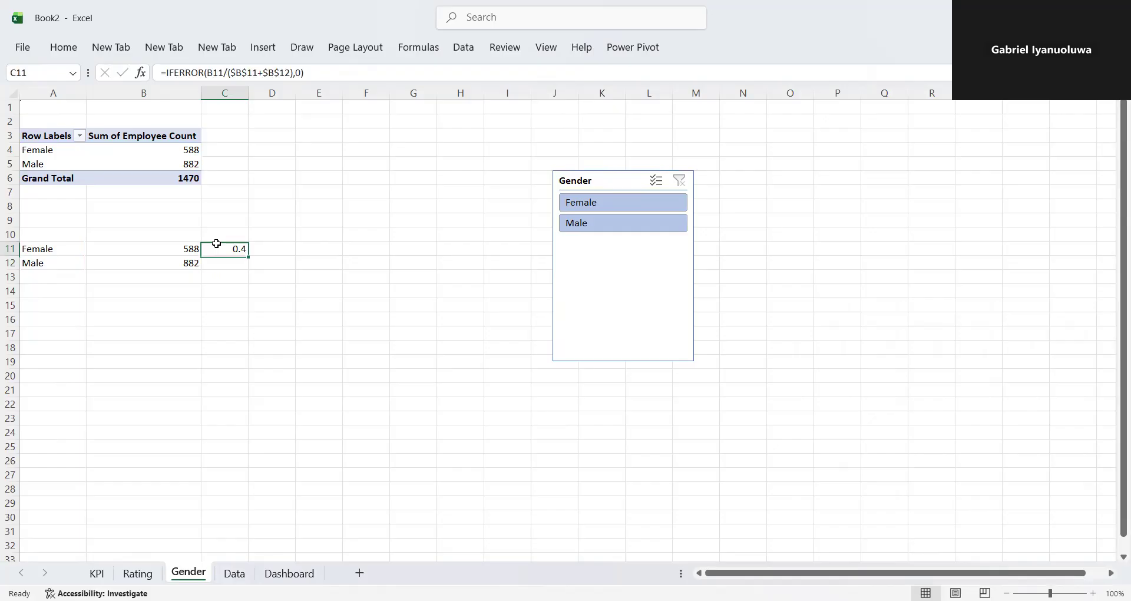
pyautogui.moveTo(248, 255); pyautogui.dragTo(249, 271)
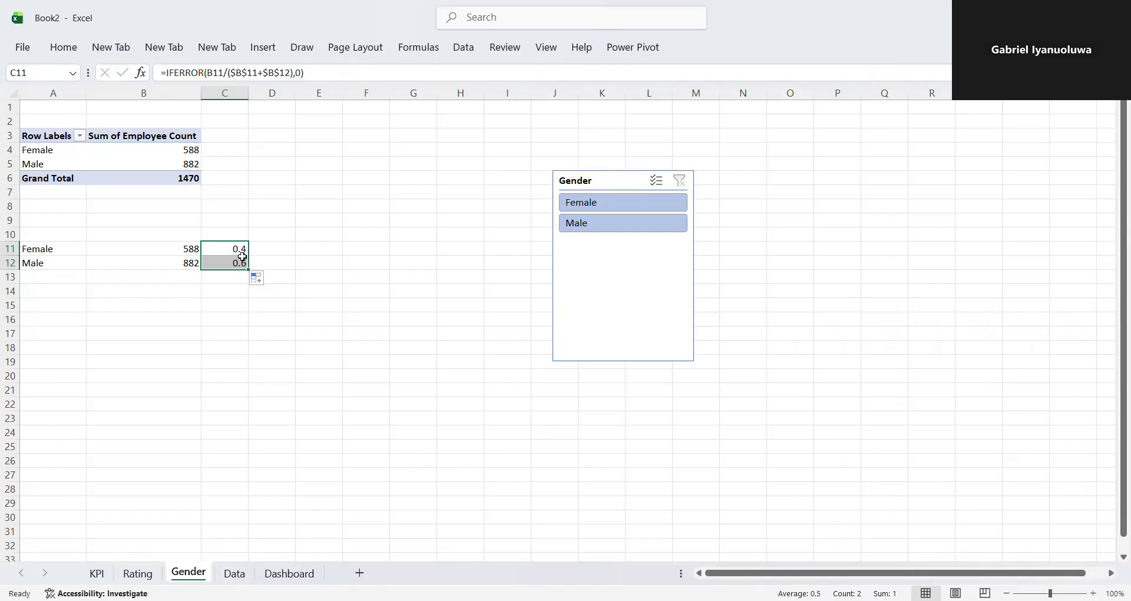
# - Format C11 as a percentage and fill it down so C12 gets the same format
pyautogui.click(227, 248)
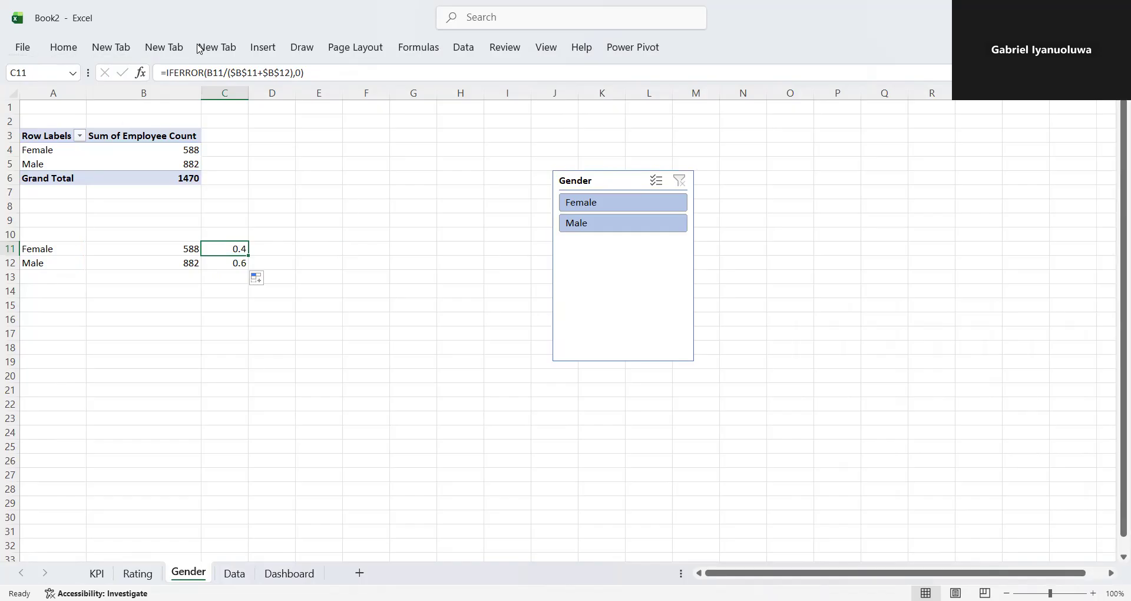
pyautogui.click(76, 53)
pyautogui.click(570, 99)
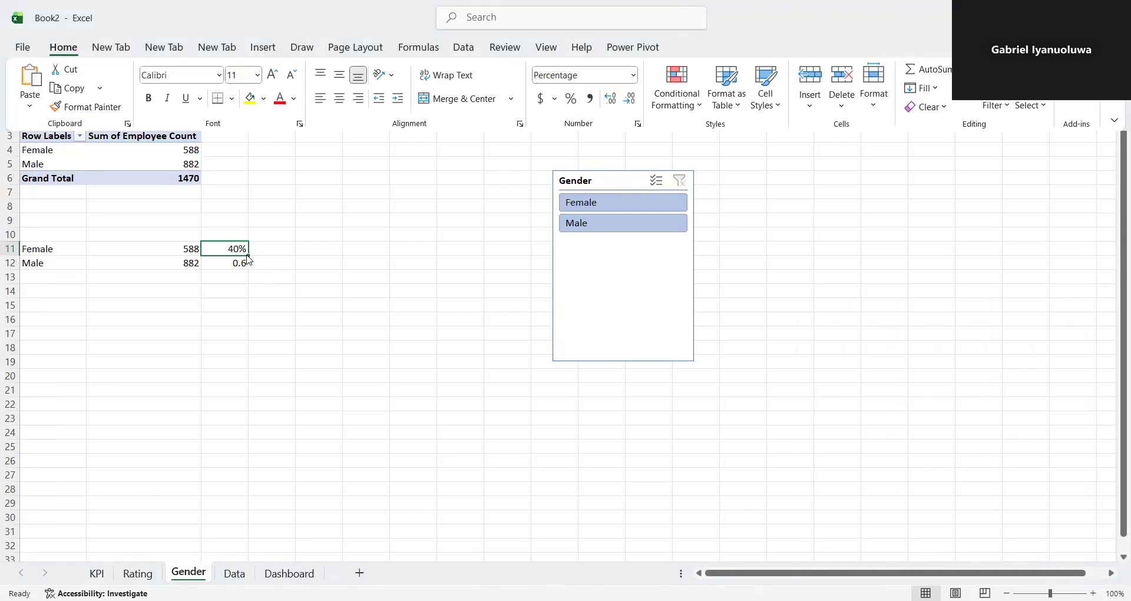
pyautogui.moveTo(245, 257); pyautogui.dragTo(247, 268)
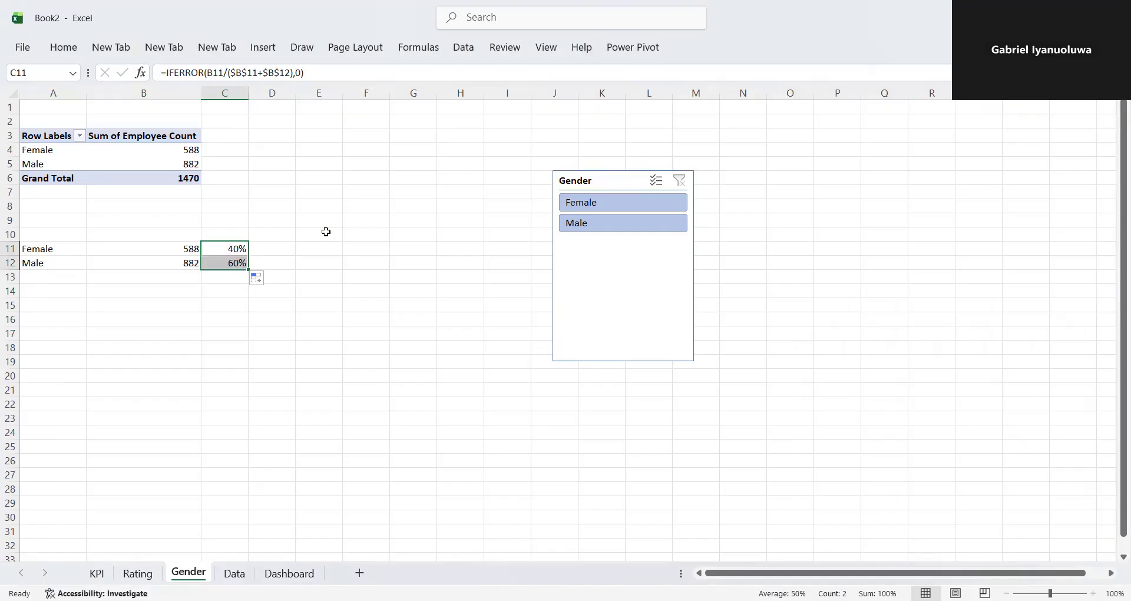
# - Check how the percentages in C11:C12 respond to the Gender slicer's Female and Male filters, and restore both genders
pyautogui.click(582, 202)
pyautogui.click(599, 221)
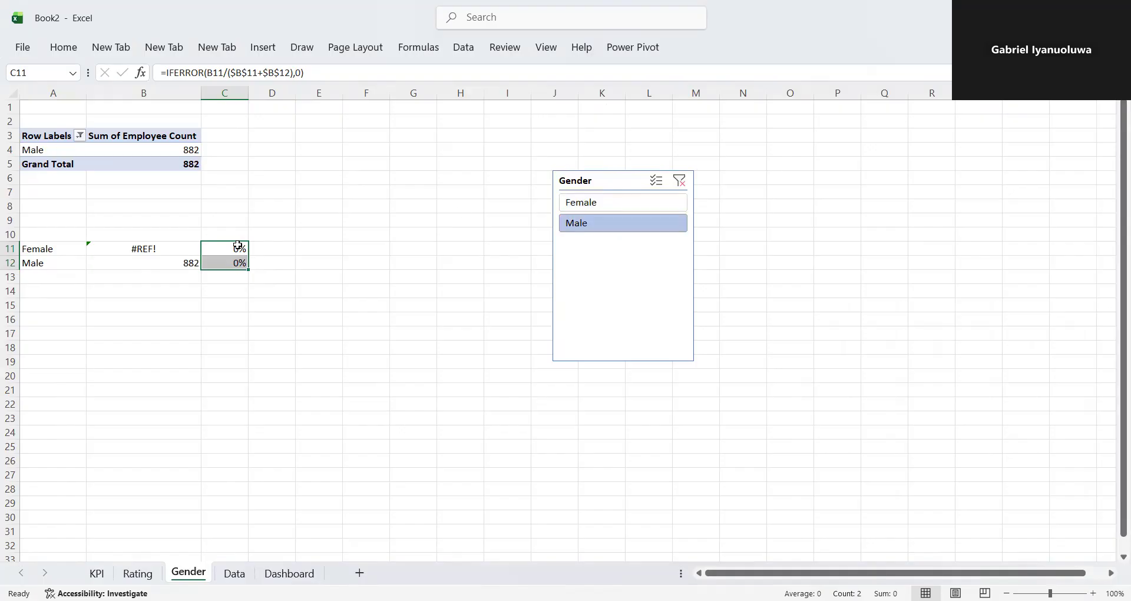
pyautogui.click(566, 205)
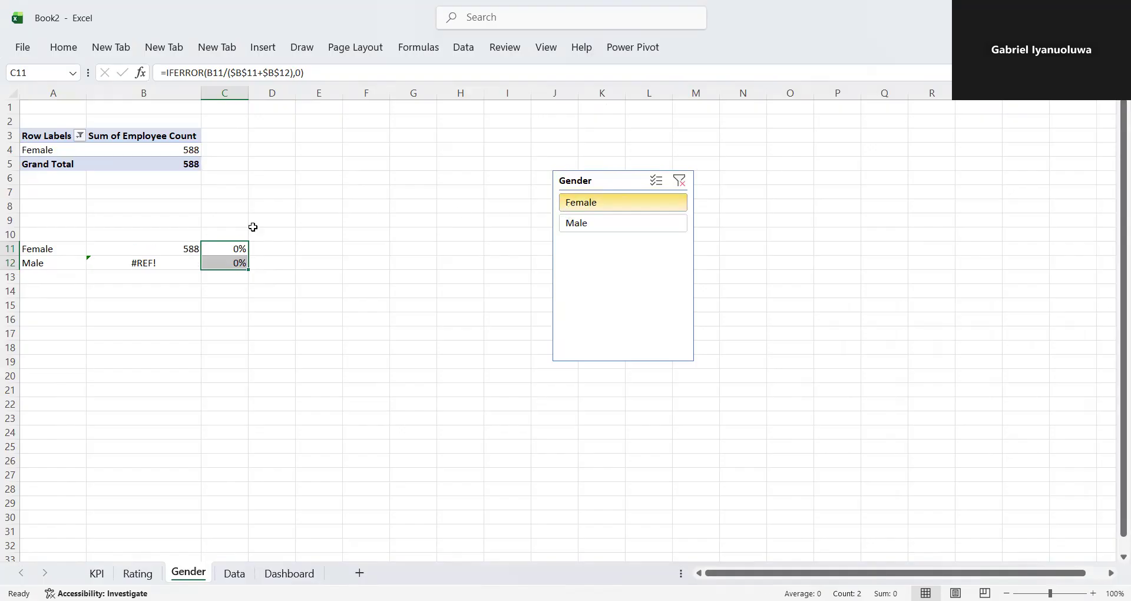
pyautogui.click(679, 181)
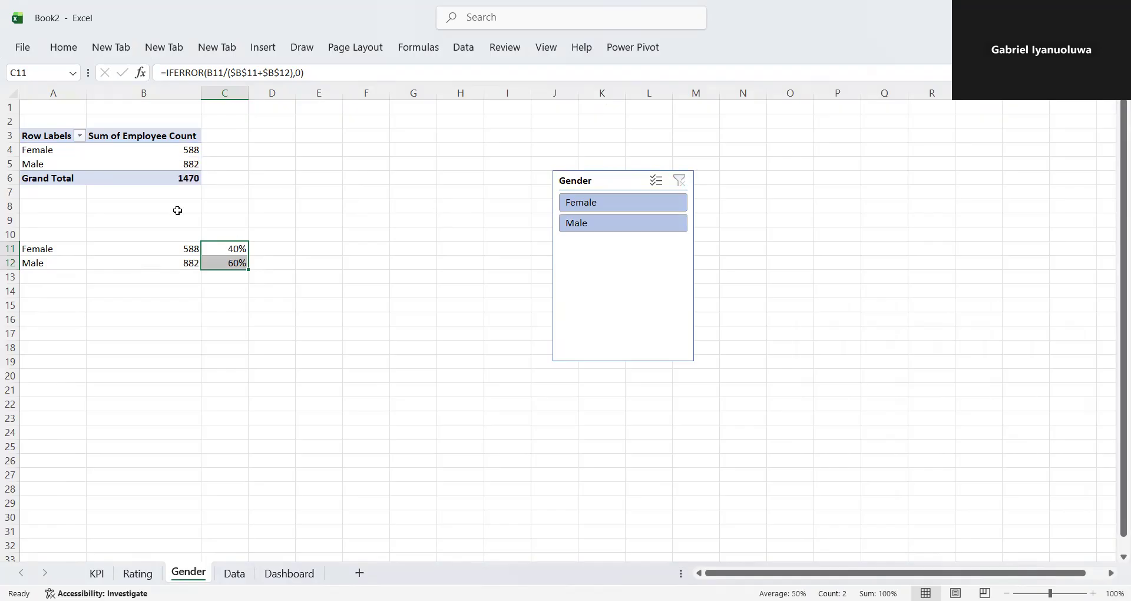
pyautogui.click(167, 166)
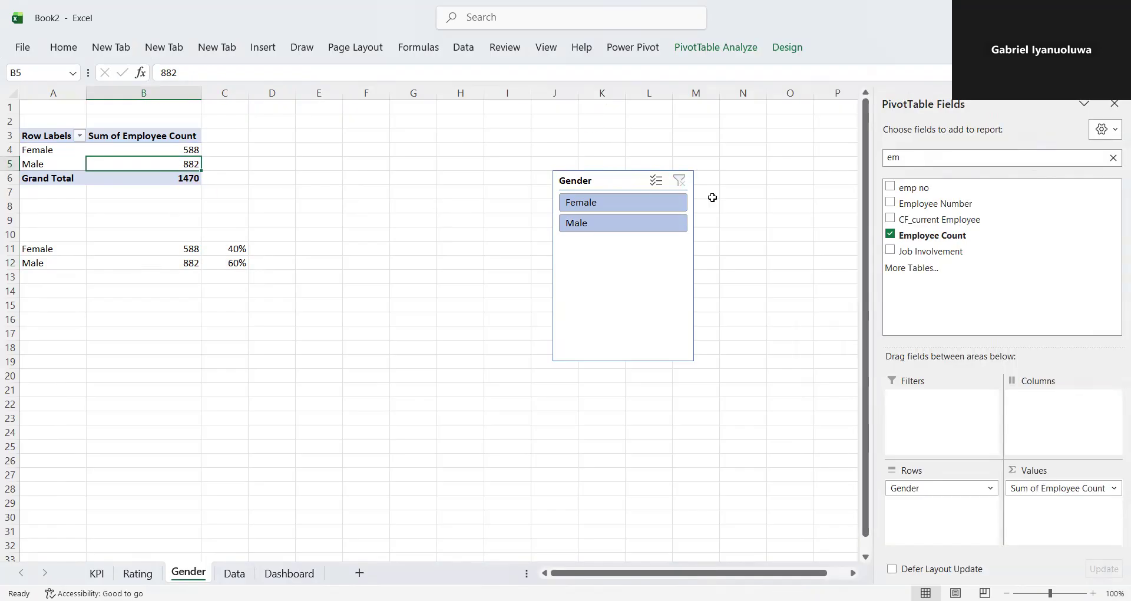
pyautogui.click(648, 207)
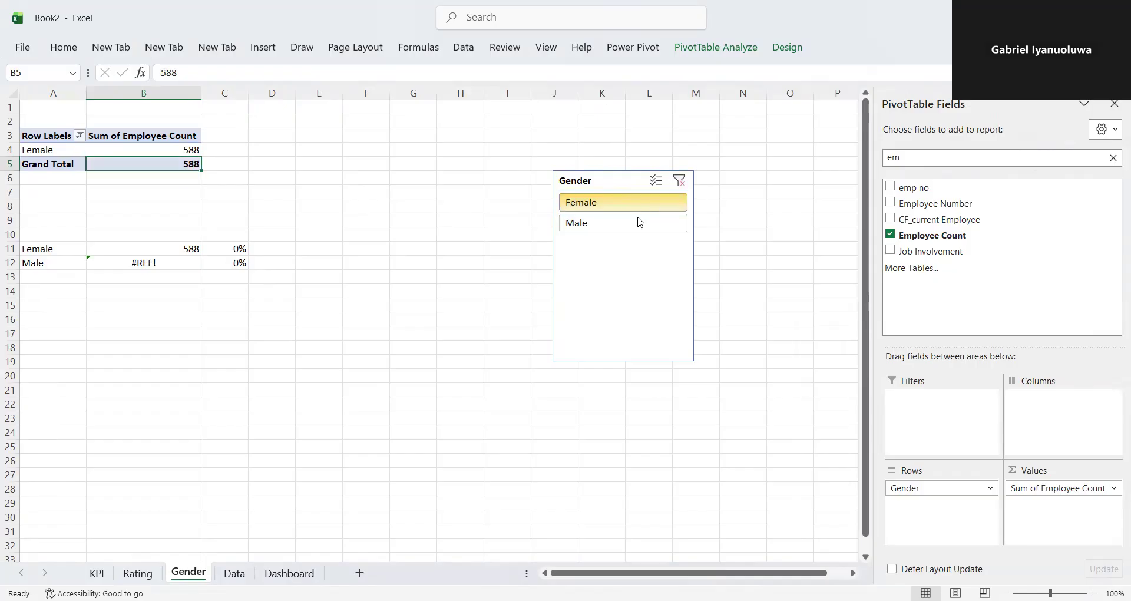
pyautogui.click(679, 181)
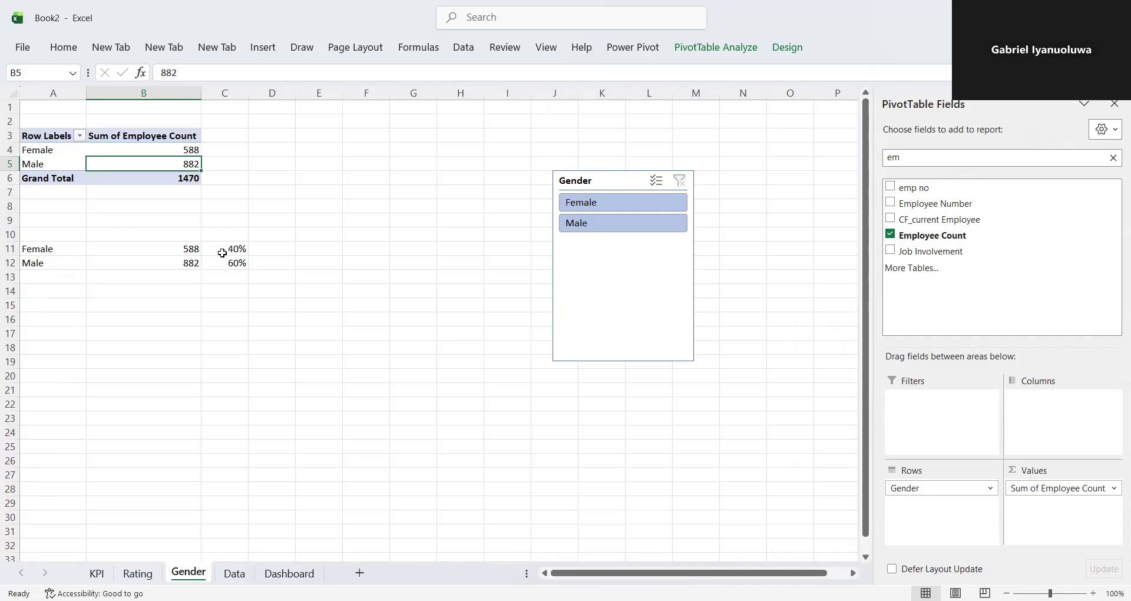
# - Try to add 0 as an extra final argument to the GETPIVOTDATA formula in B11
pyautogui.doubleClick(185, 249)
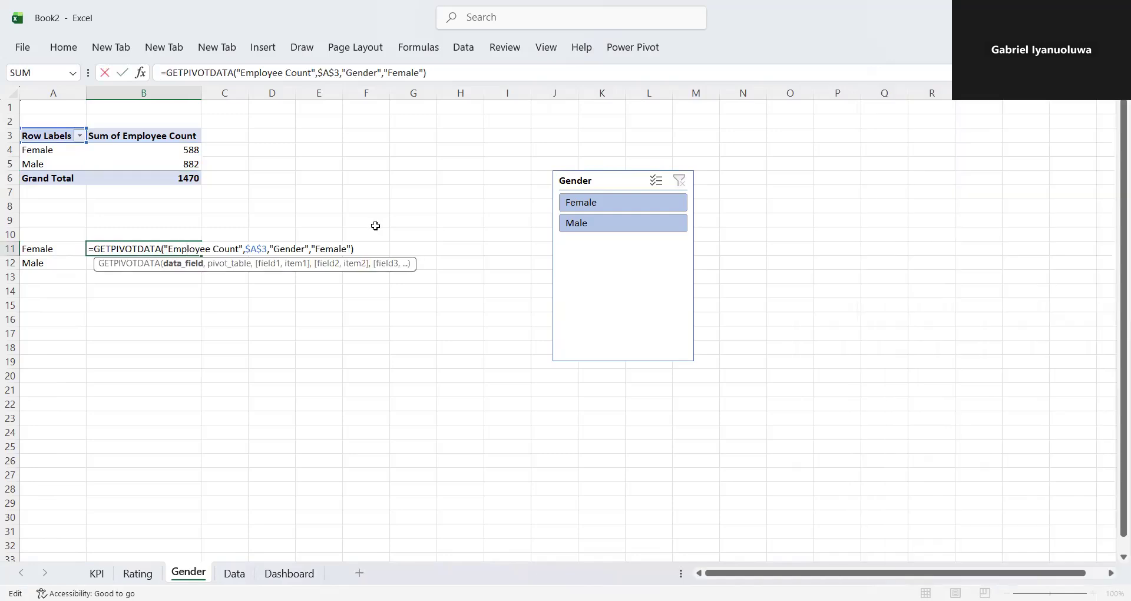
pyautogui.click(351, 247)
pyautogui.write(',0')
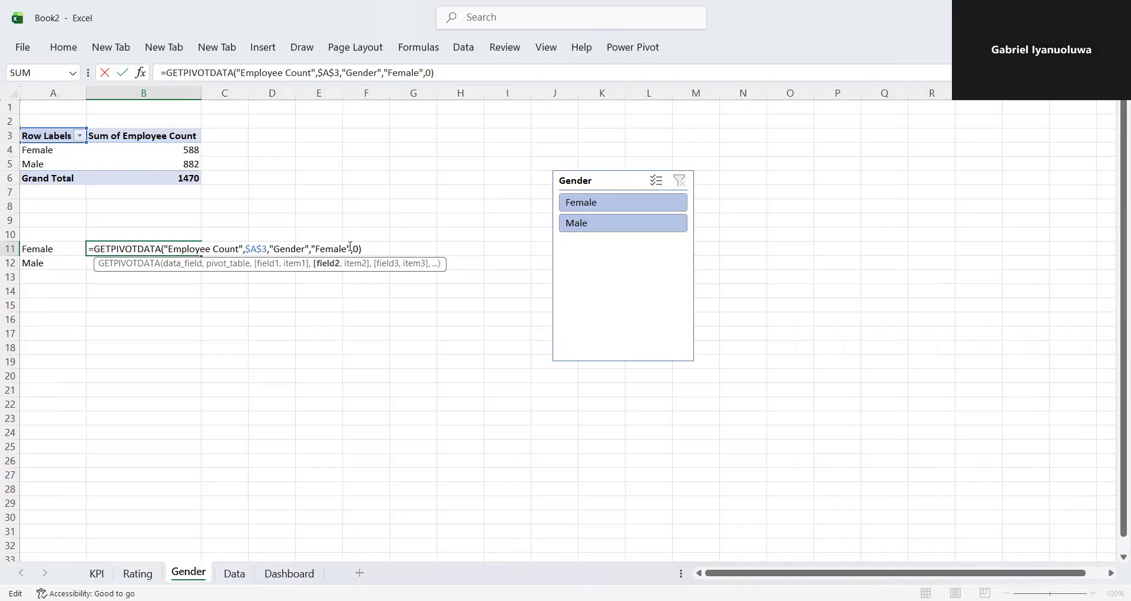
pyautogui.press('Return')
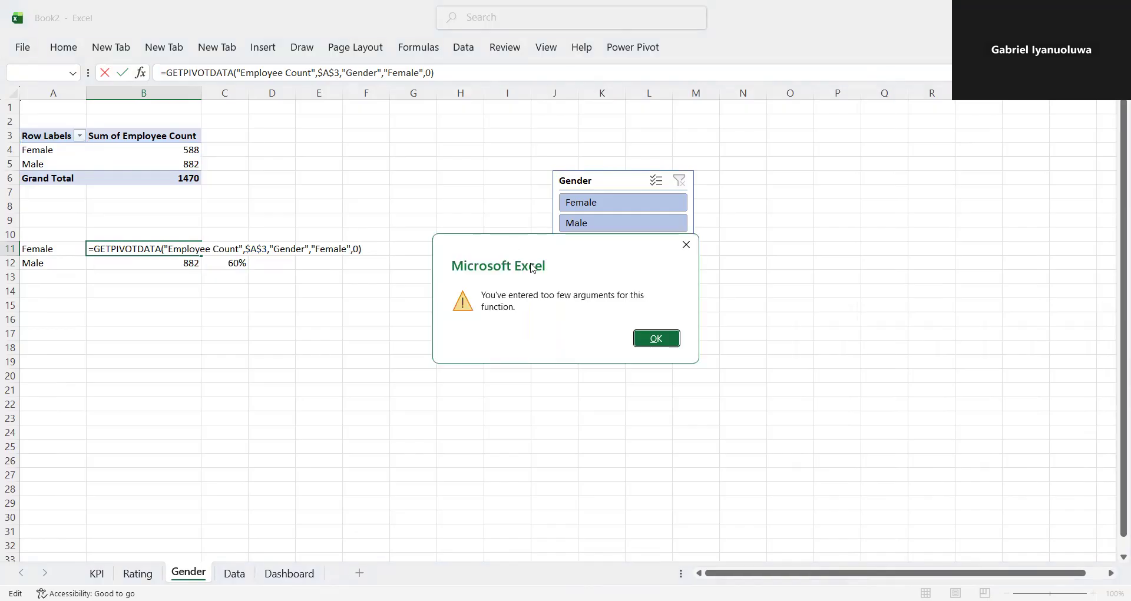
pyautogui.click(657, 339)
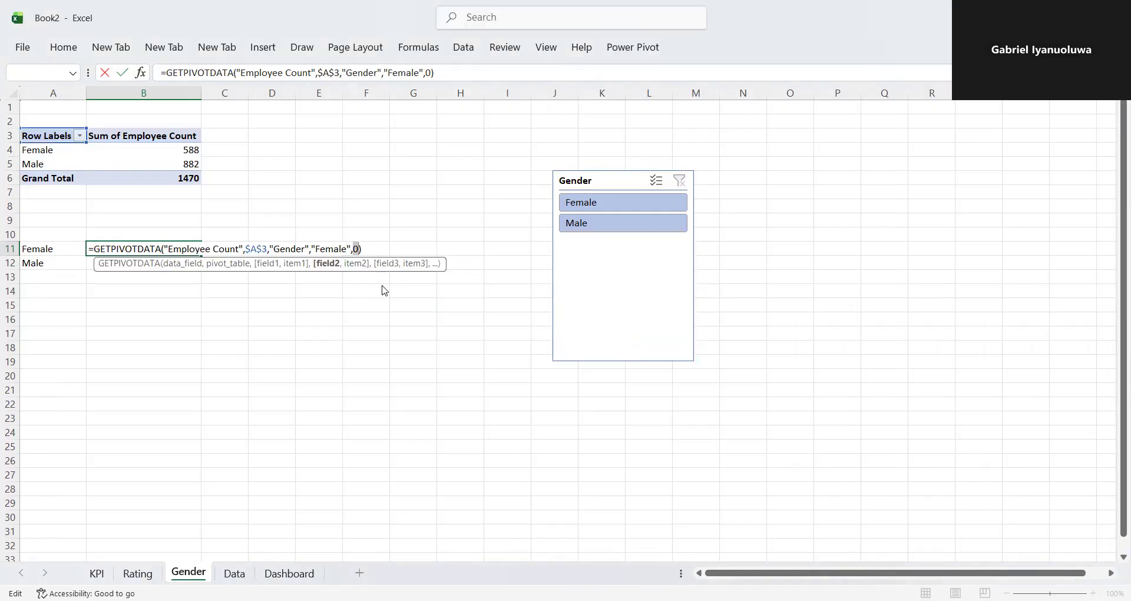
pyautogui.press('Return')
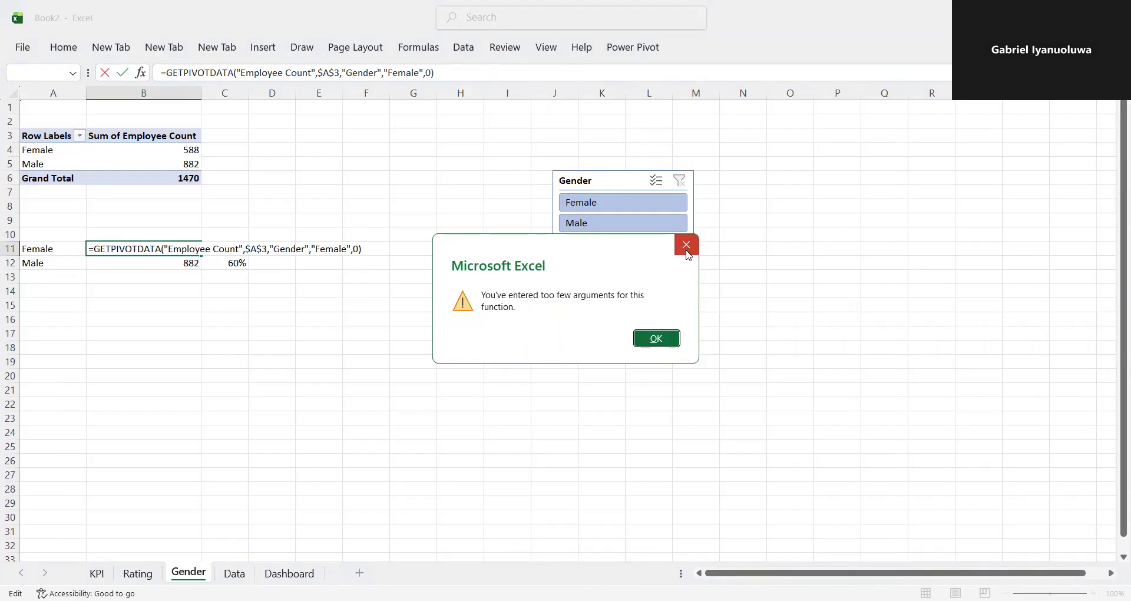
pyautogui.press('Return')
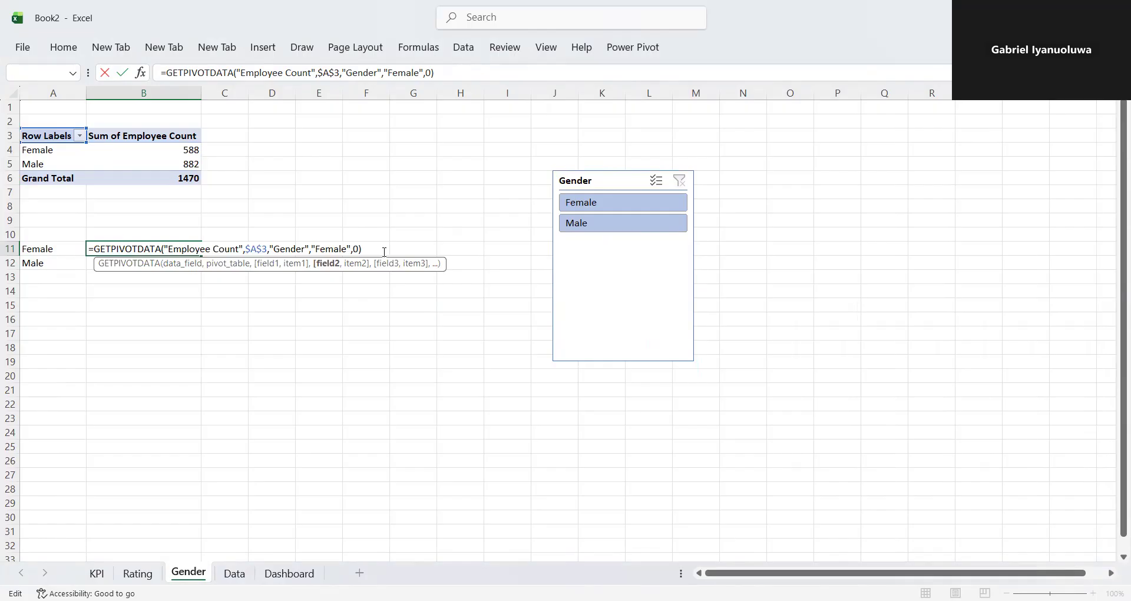
# - Try to wrap the GETPIVOTDATA formula in B11 in an IFERROR function
pyautogui.moveTo(384, 252); pyautogui.dragTo(316, 228)
pyautogui.press('BackSpace')
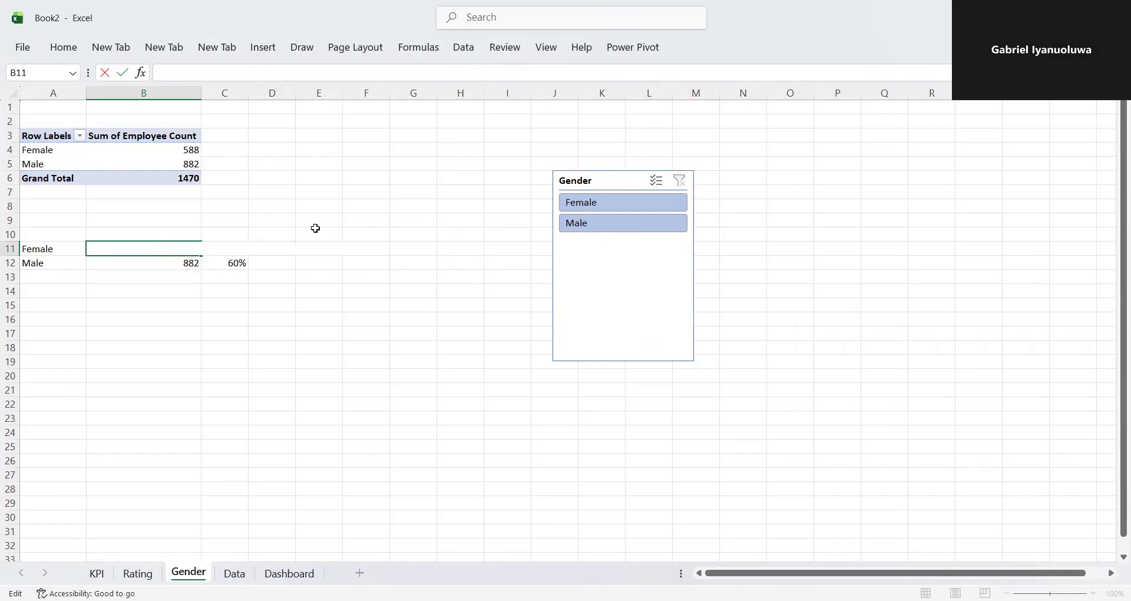
pyautogui.hotkey('ctrl', 'z')
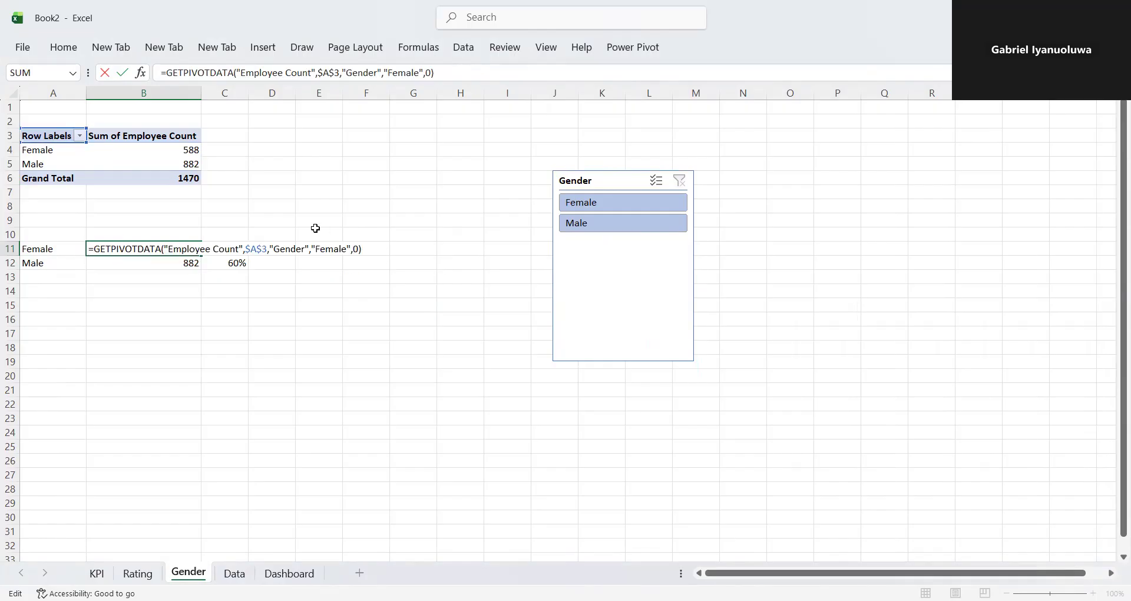
pyautogui.click(96, 249)
pyautogui.write('iff')
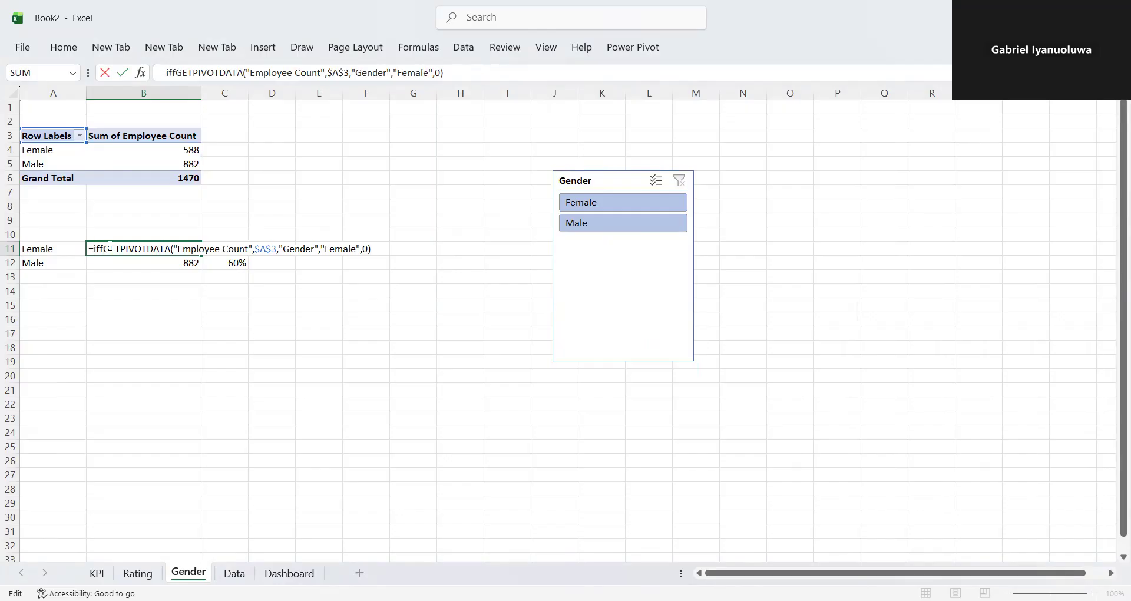
pyautogui.press('BackSpace')
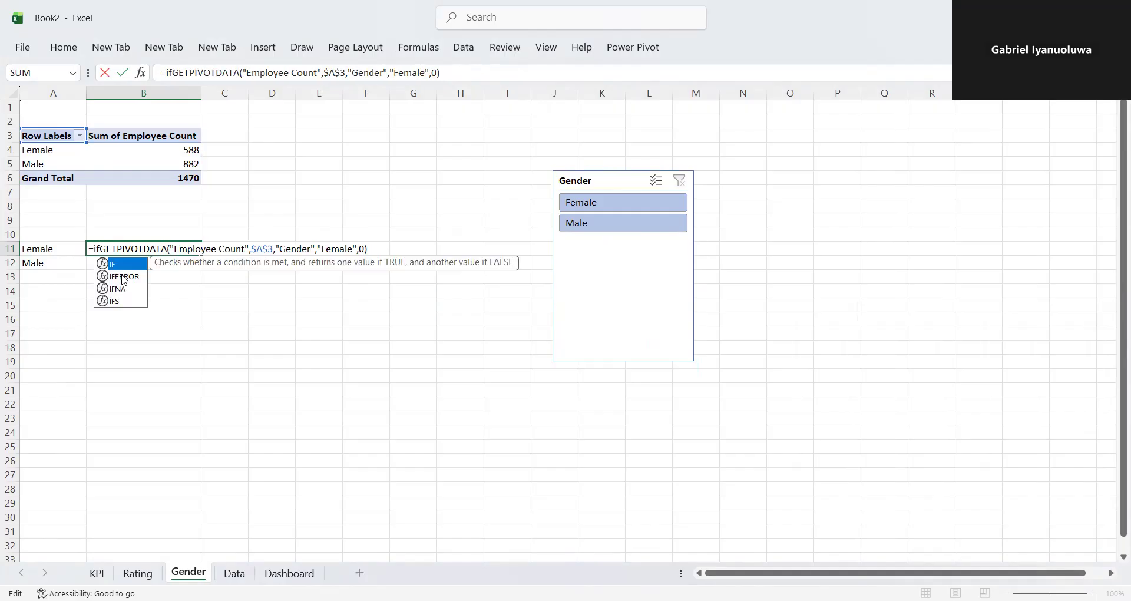
pyautogui.doubleClick(121, 275)
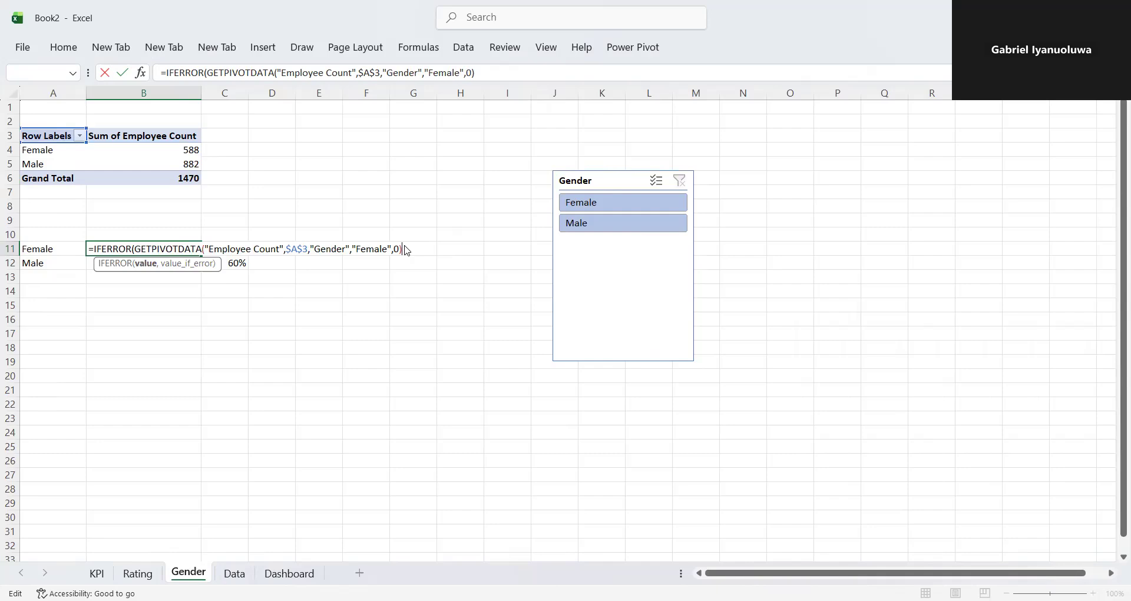
pyautogui.click(571, 276)
pyautogui.click(661, 338)
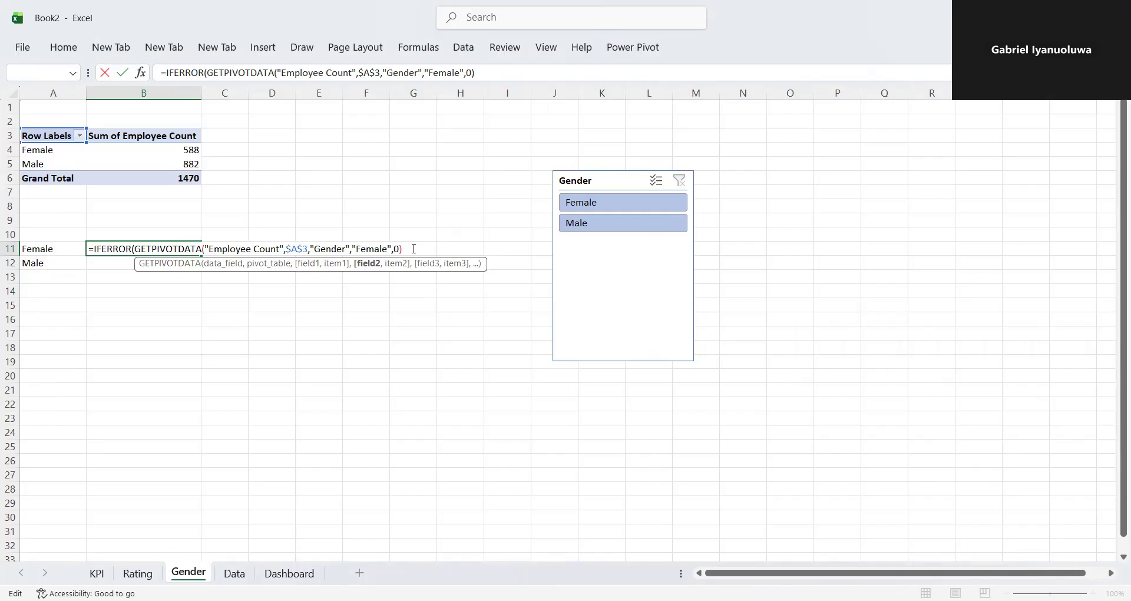
pyautogui.click(275, 301)
# - Start a new formula in B11 that references the Female employee count in the pivot table with GETPIVOTDATA
pyautogui.click(174, 251)
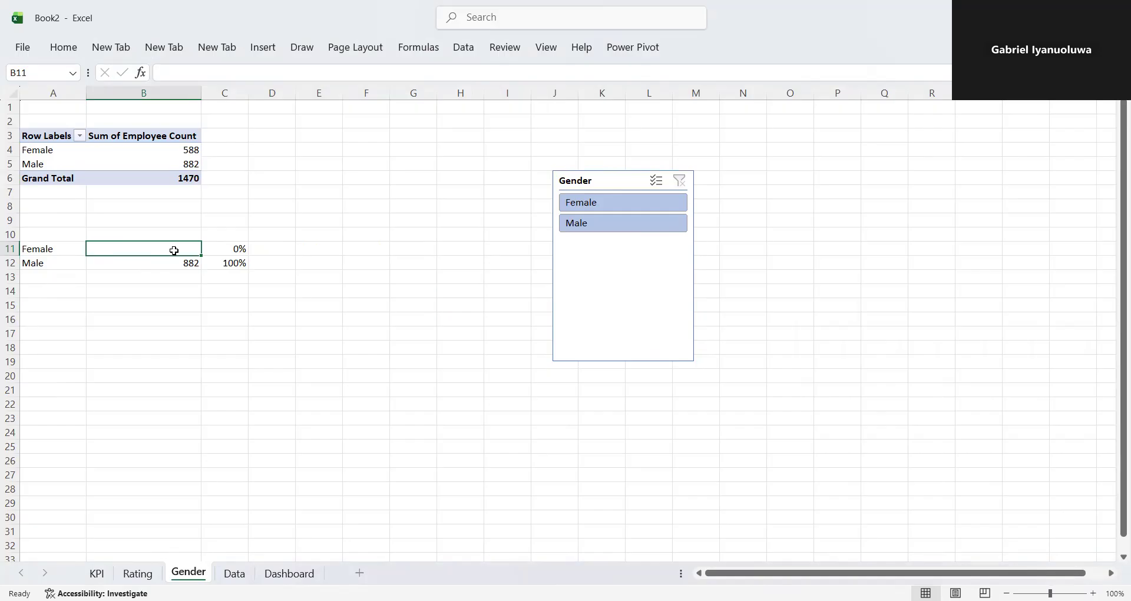
pyautogui.write('=')
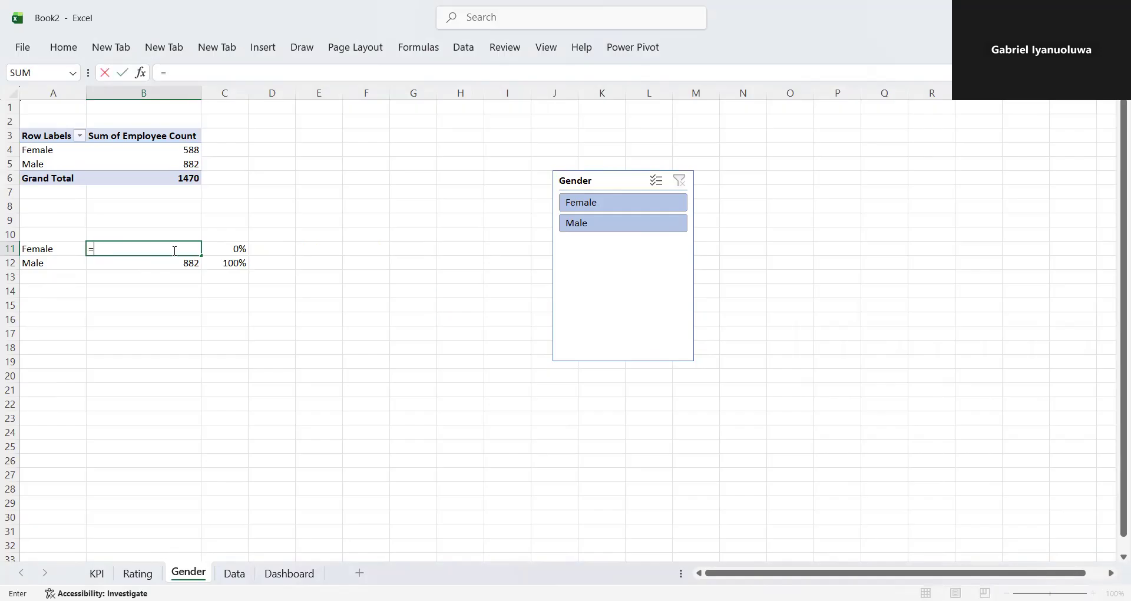
pyautogui.write('iff')
pyautogui.press('BackSpace')
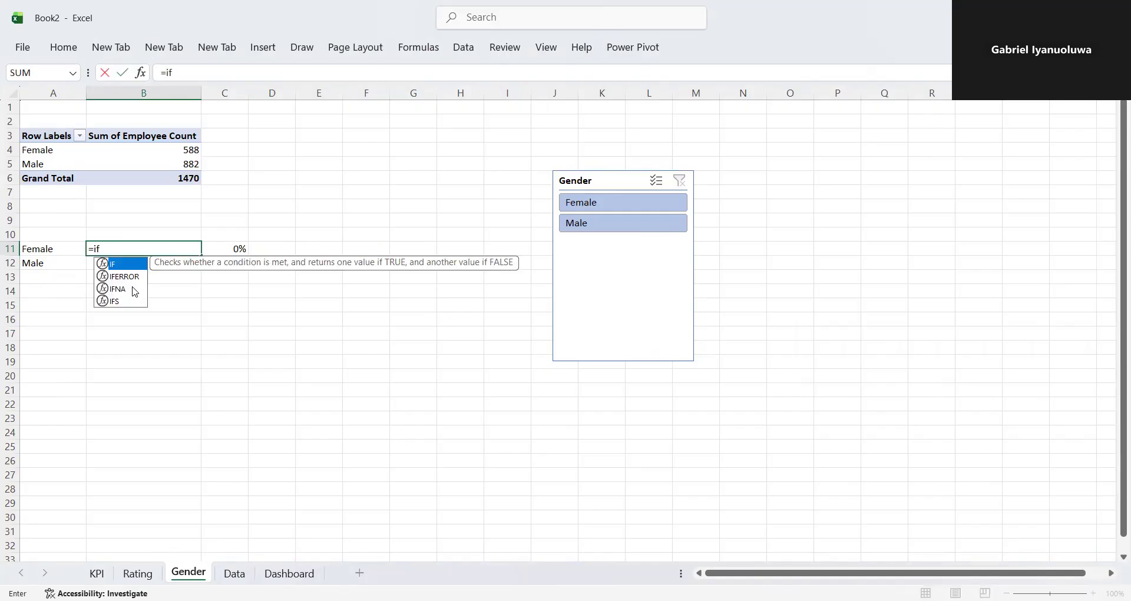
pyautogui.doubleClick(120, 274)
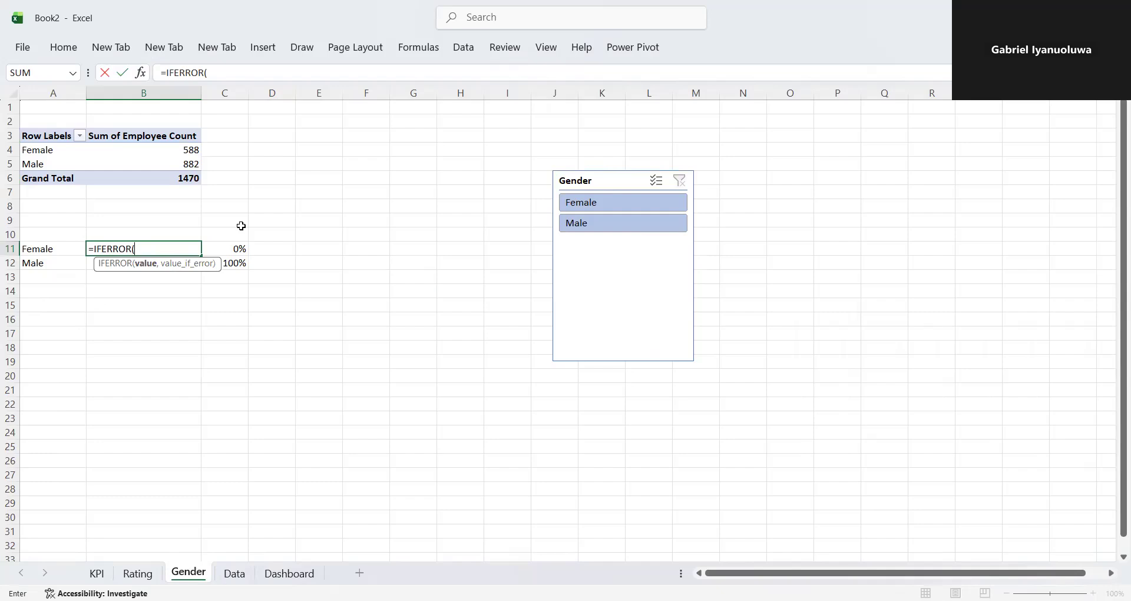
pyautogui.click(203, 281)
pyautogui.press('BackSpace')
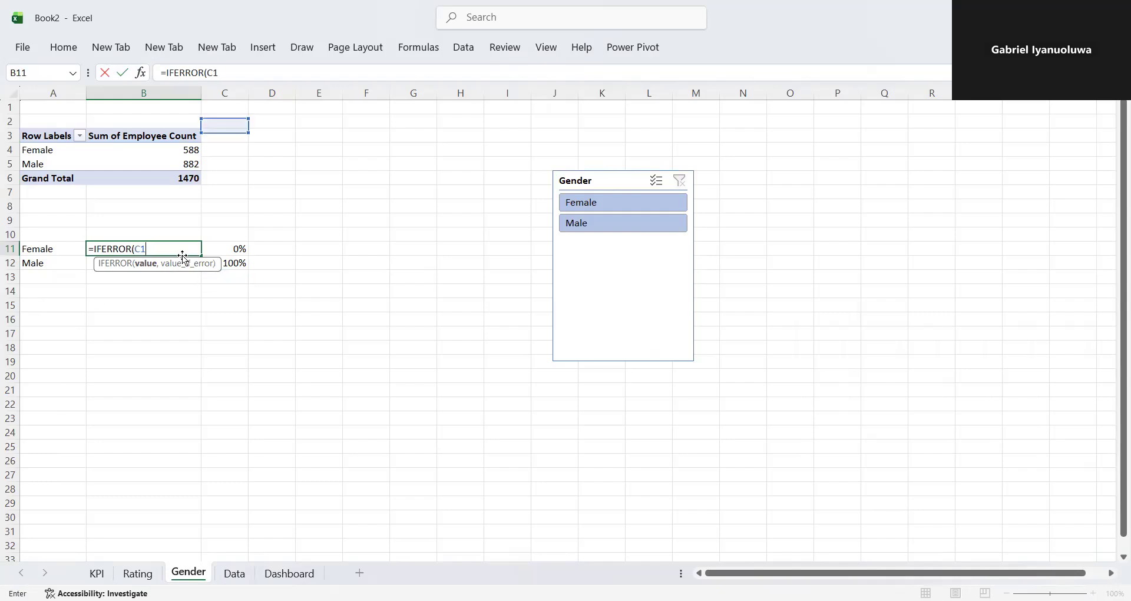
pyautogui.press('BackSpace')
pyautogui.press('BackSpace')
pyautogui.press('BackSpace')
pyautogui.press('BackSpace')
pyautogui.press('BackSpace')
pyautogui.press('BackSpace')
pyautogui.press('BackSpace')
pyautogui.press('BackSpace')
pyautogui.press('BackSpace')
pyautogui.press('BackSpace')
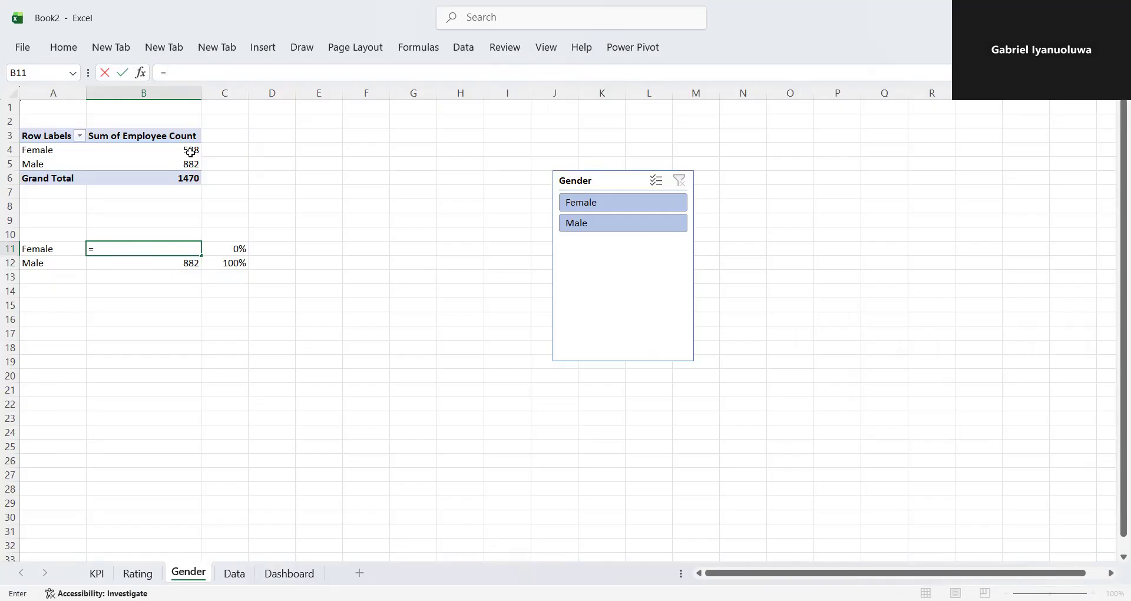
pyautogui.click(190, 153)
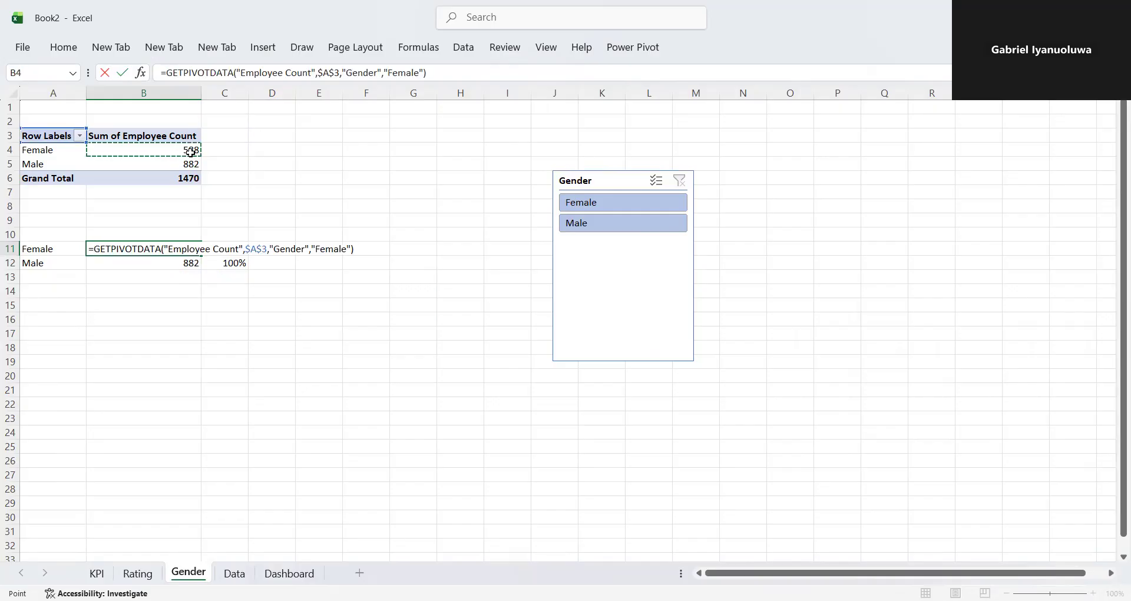
# - Wrap the B11 formula in IFERROR so it reads =IFERROR(GETPIVOTDATA("Employee Count",$A$3,"Gender","Female"),0)
pyautogui.click(168, 73)
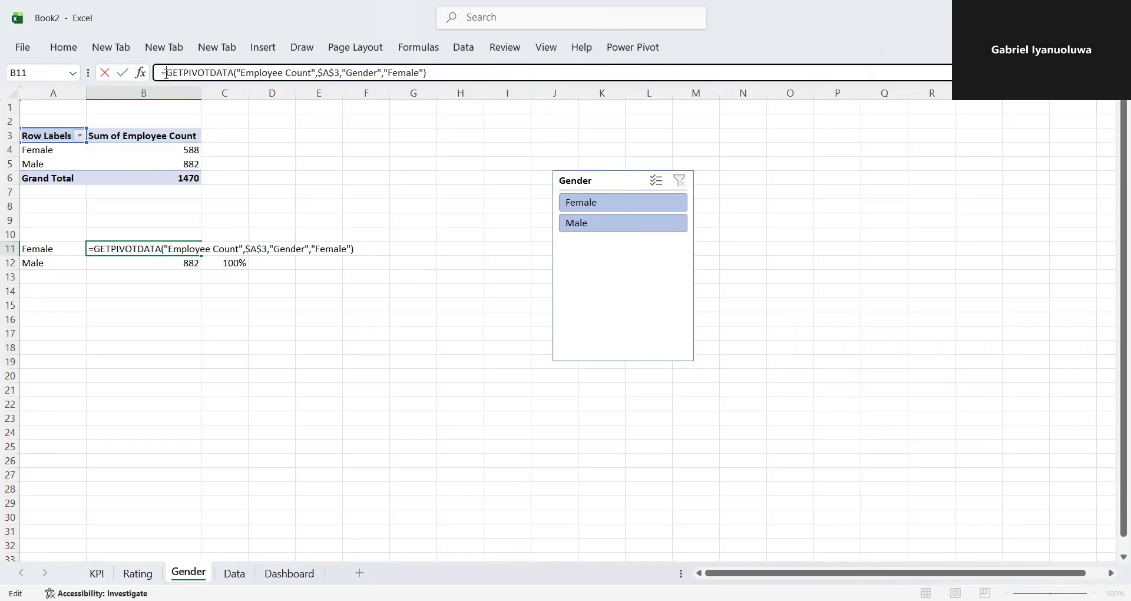
pyautogui.write('if')
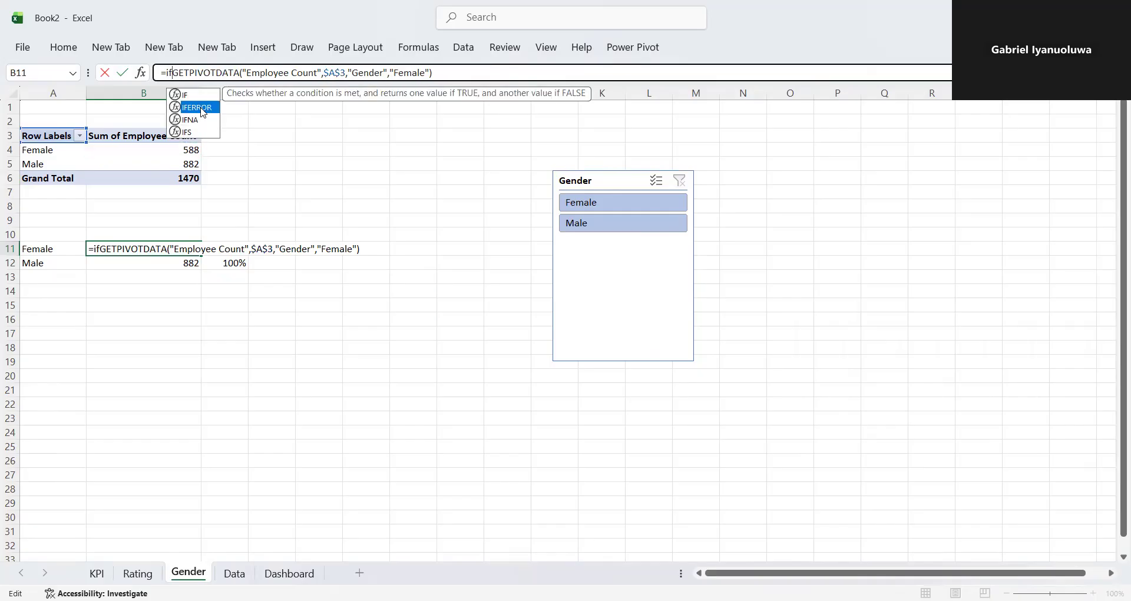
pyautogui.doubleClick(203, 108)
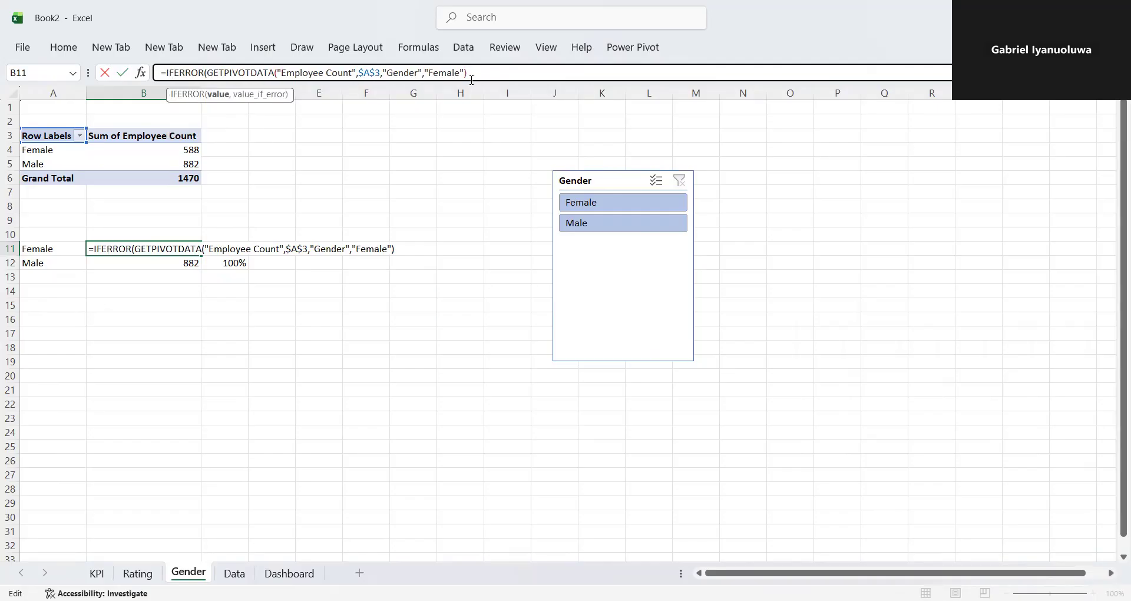
pyautogui.write(',0)')
pyautogui.press('Return')
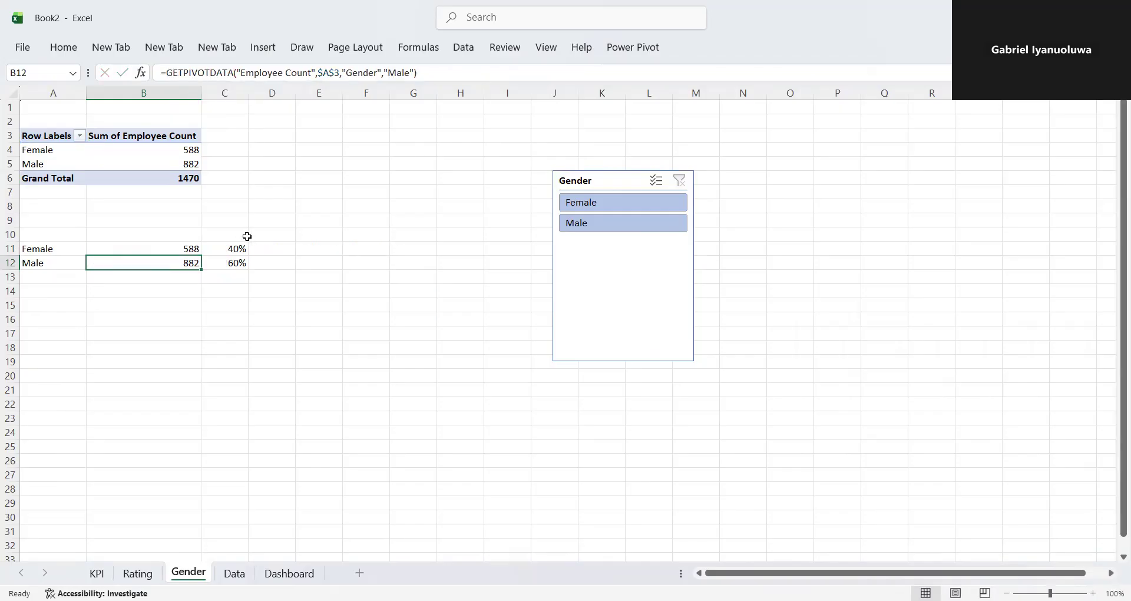
# - Try to fill the IFERROR formula from B11 down to B12, and check the formulas in both cells
pyautogui.click(196, 248)
pyautogui.moveTo(201, 255); pyautogui.dragTo(201, 267)
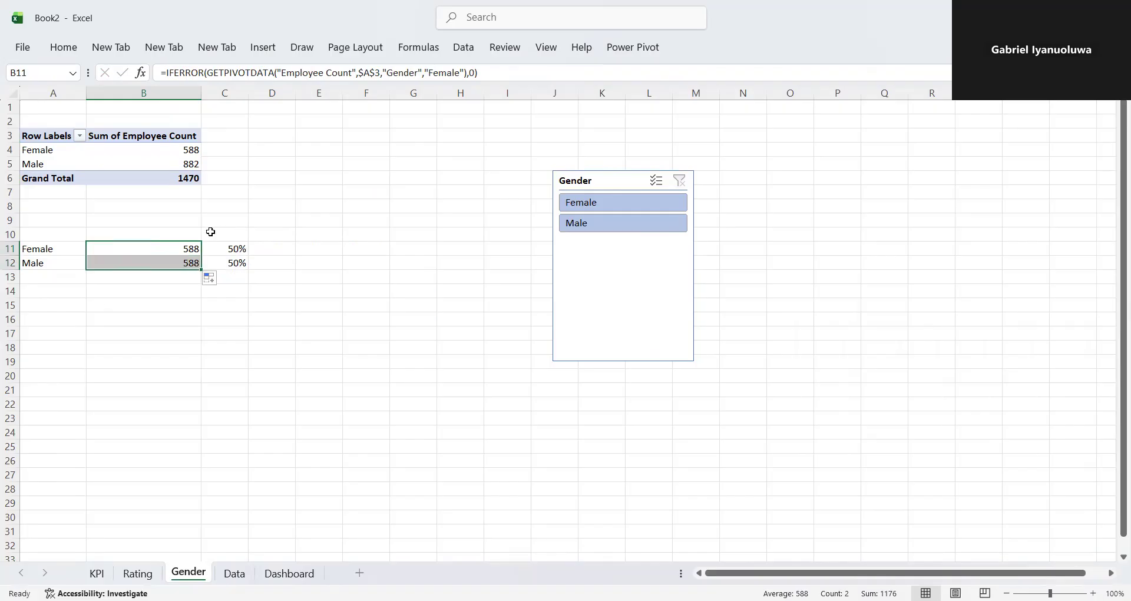
pyautogui.click(182, 265)
pyautogui.doubleClick(181, 265)
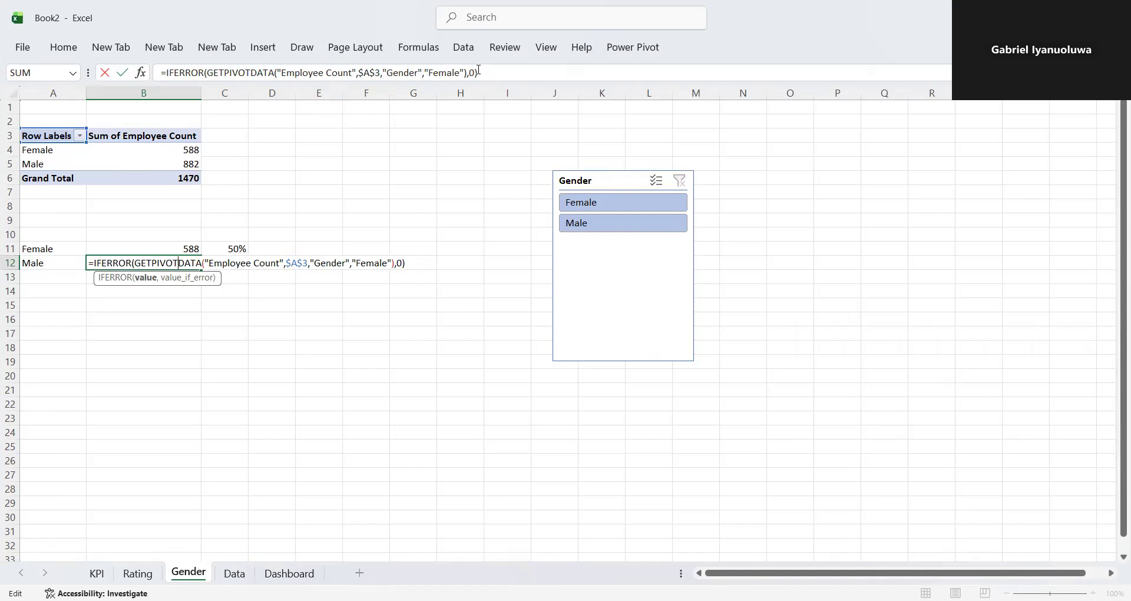
pyautogui.click(251, 302)
pyautogui.click(180, 249)
pyautogui.moveTo(200, 255); pyautogui.dragTo(201, 266)
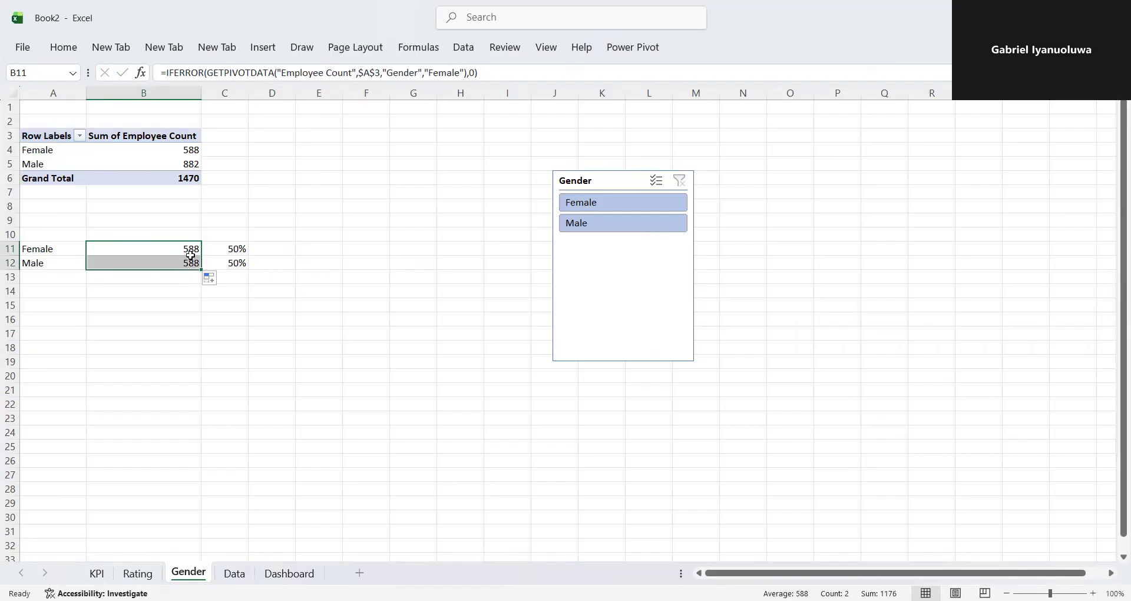
pyautogui.click(189, 252)
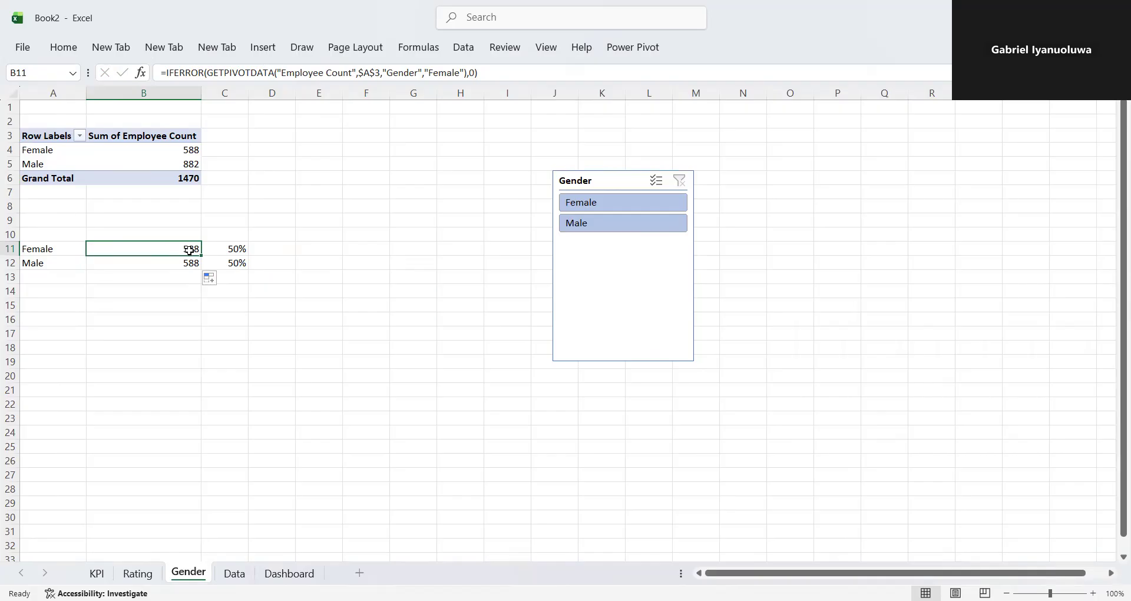
pyautogui.press('F2')
pyautogui.click(190, 251)
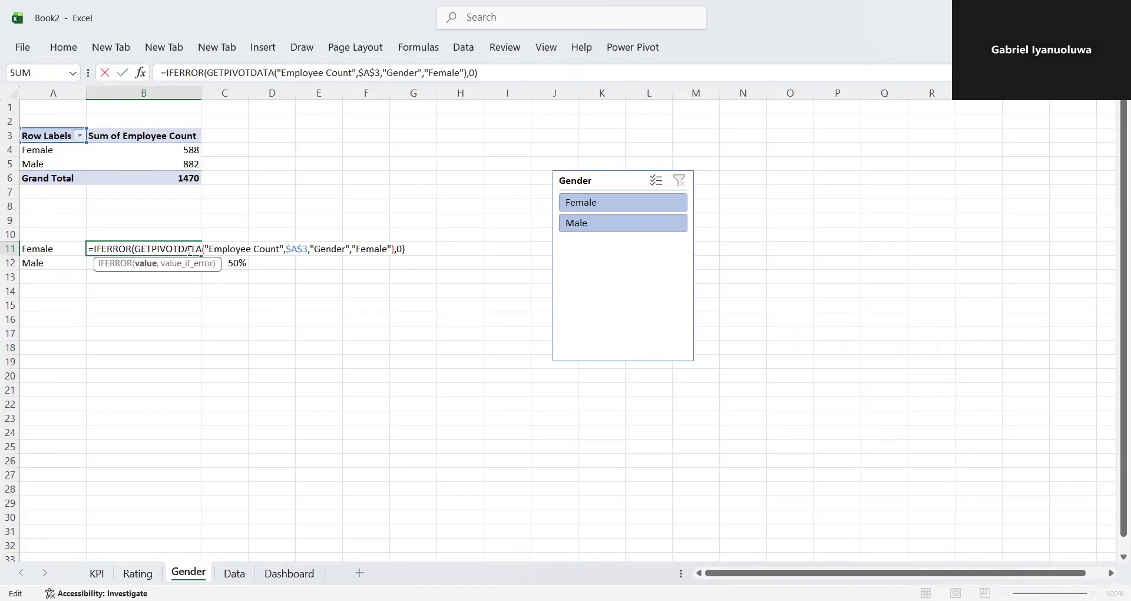
pyautogui.press('Return')
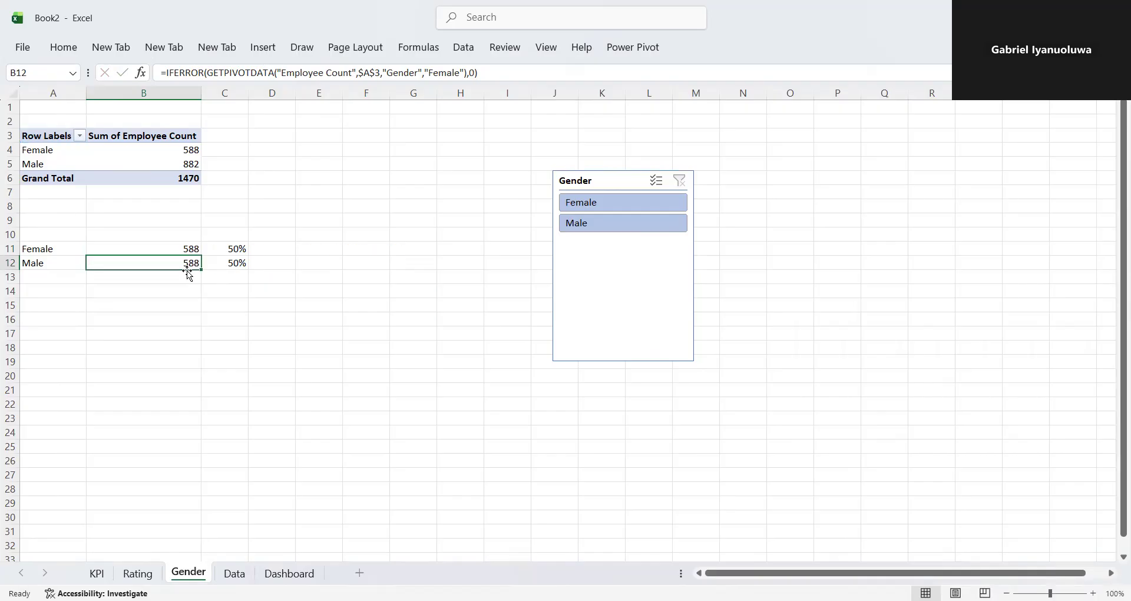
# - Replace the formula in B12 with =IFERROR(GETPIVOTDATA("Employee Count",$A$3,"Gender","Male"),0)
pyautogui.doubleClick(187, 262)
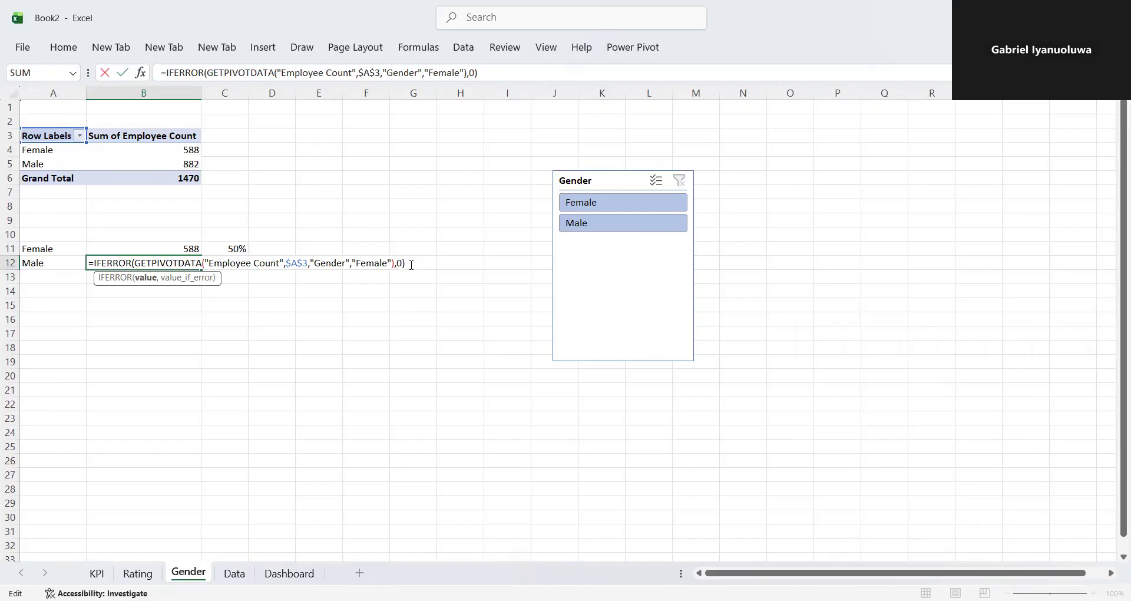
pyautogui.hotkey('ctrl', 'a')
pyautogui.write('=')
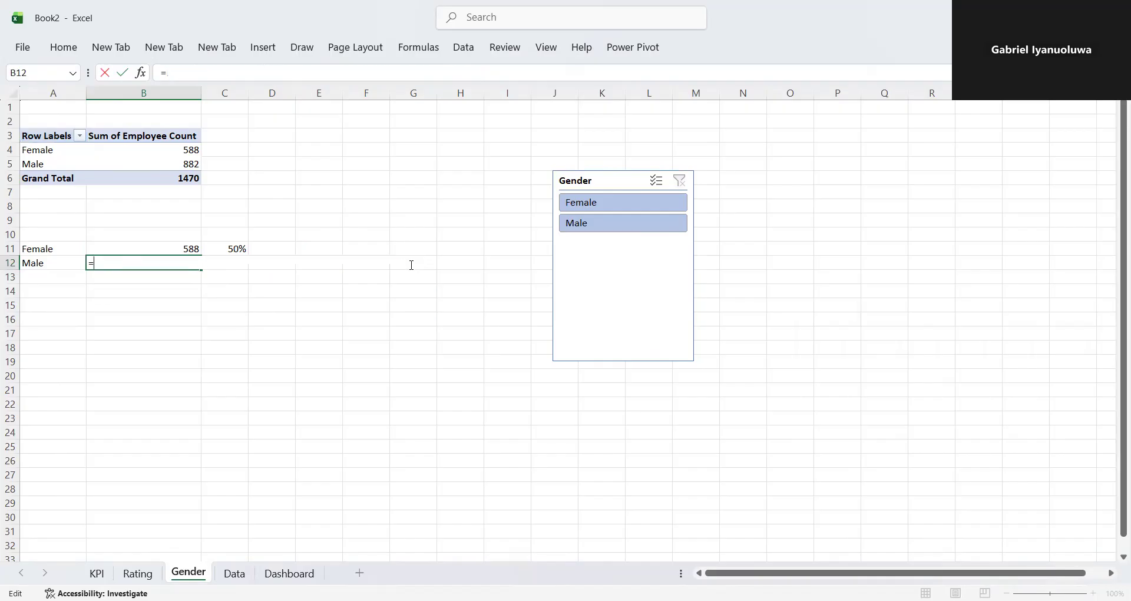
pyautogui.click(183, 161)
pyautogui.click(168, 74)
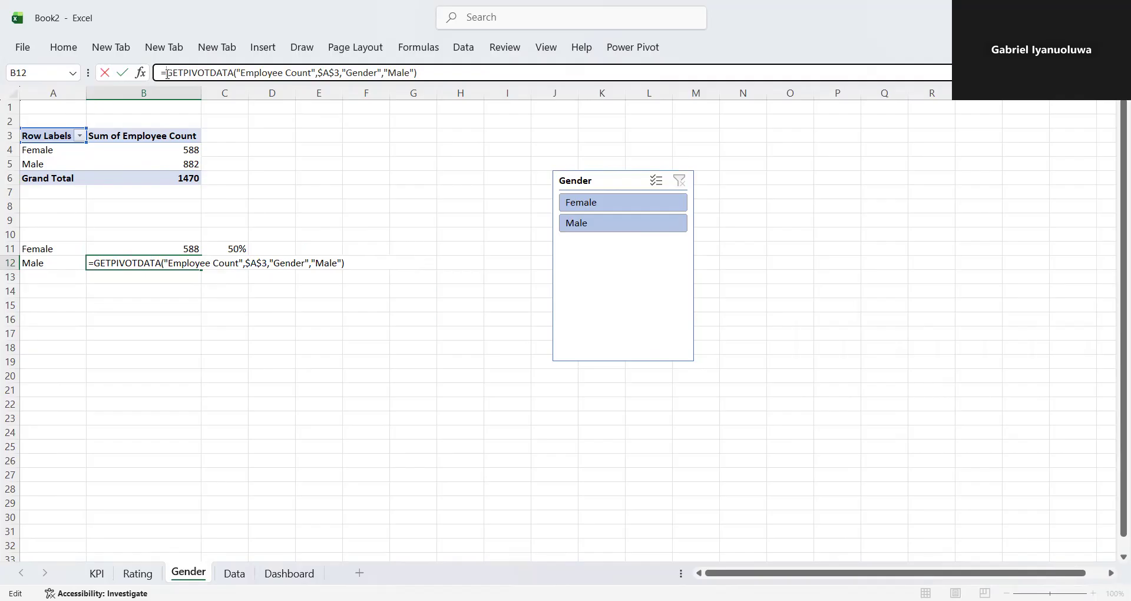
pyautogui.write('if')
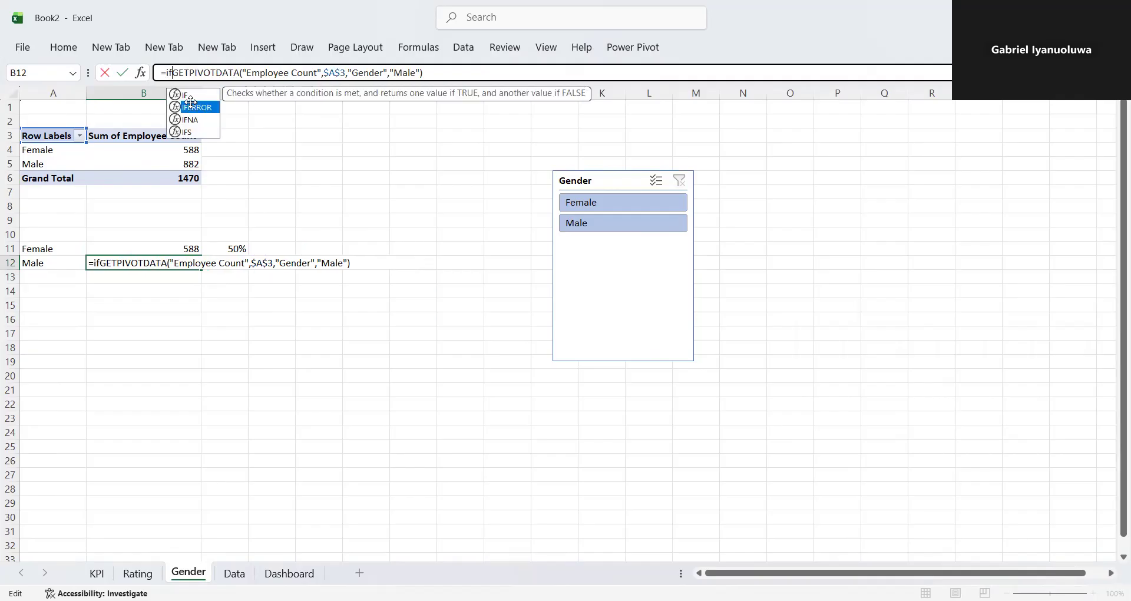
pyautogui.doubleClick(191, 106)
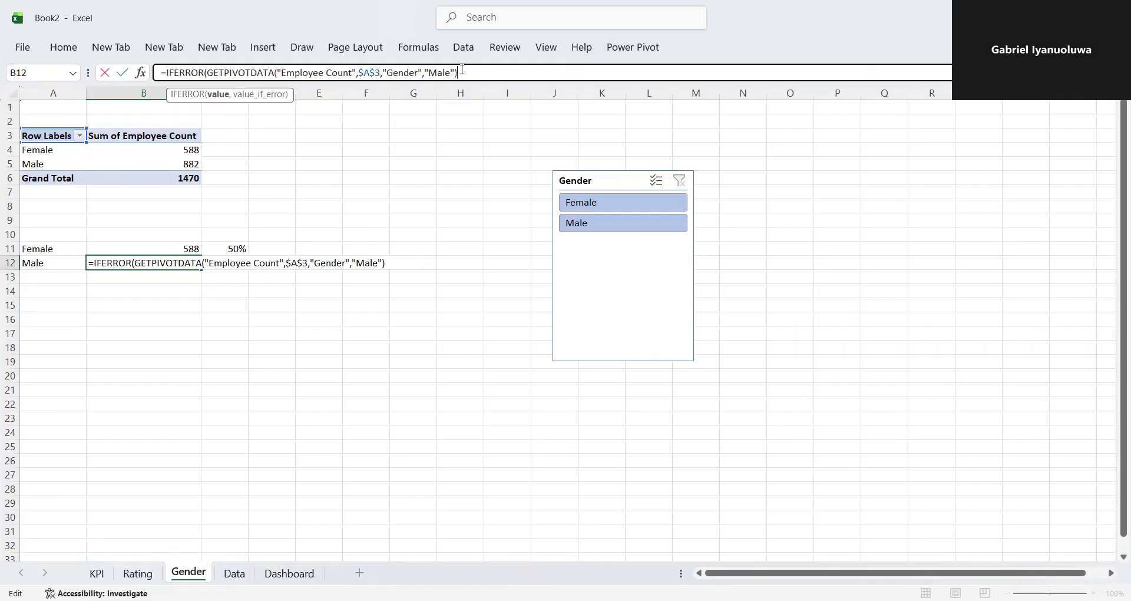
pyautogui.write(',0')
pyautogui.press('Return')
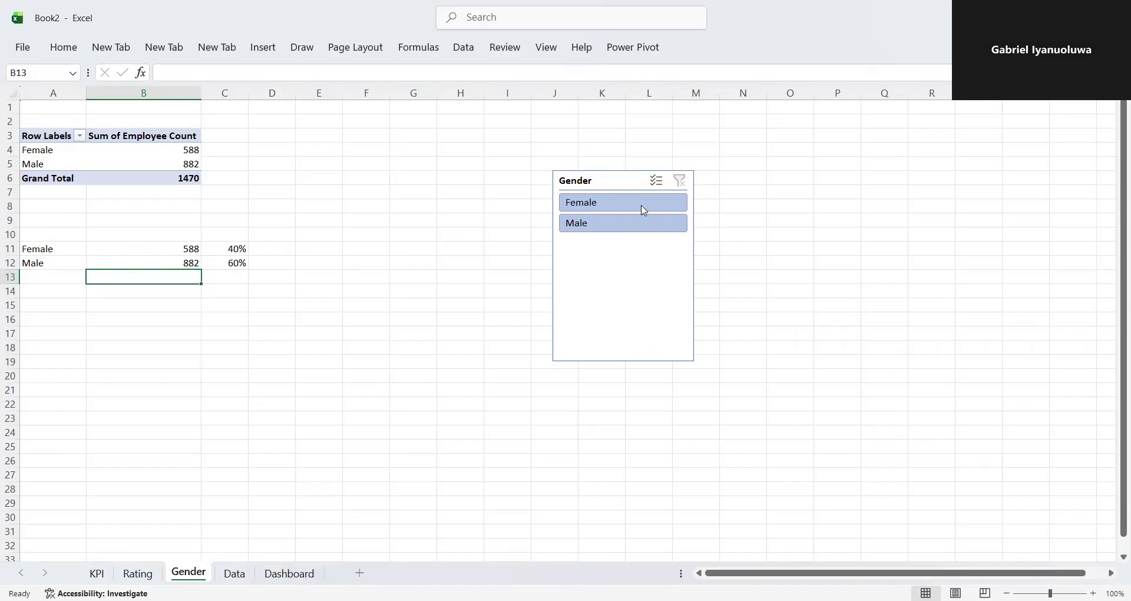
# - Check how the counts and percentages in B11:C12 respond to the slicer's Female and Male filters, and clear the filter
pyautogui.click(611, 212)
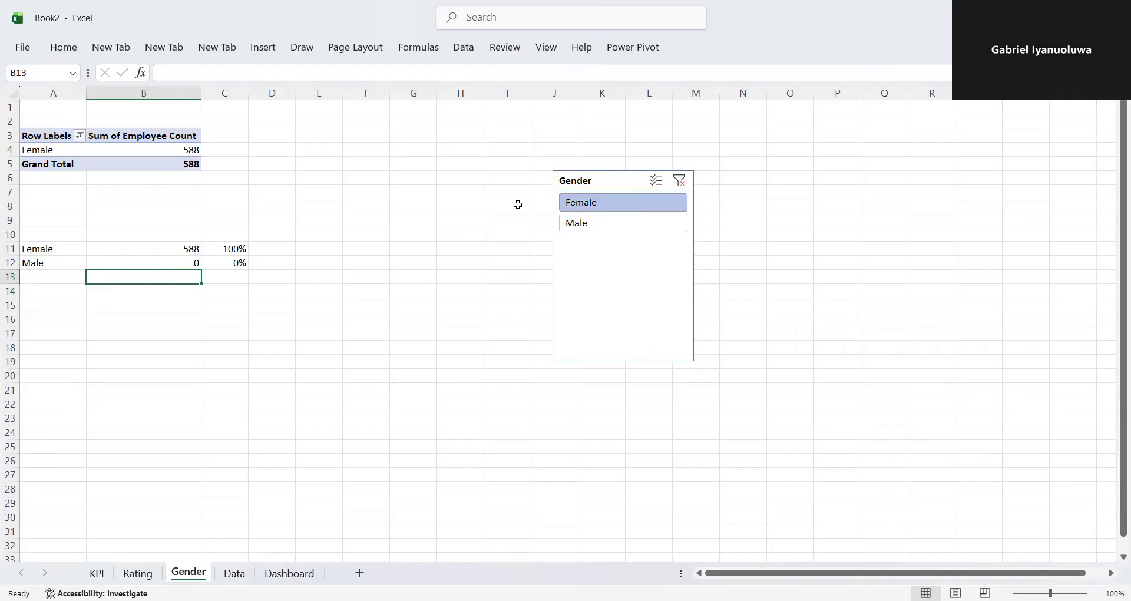
pyautogui.click(611, 226)
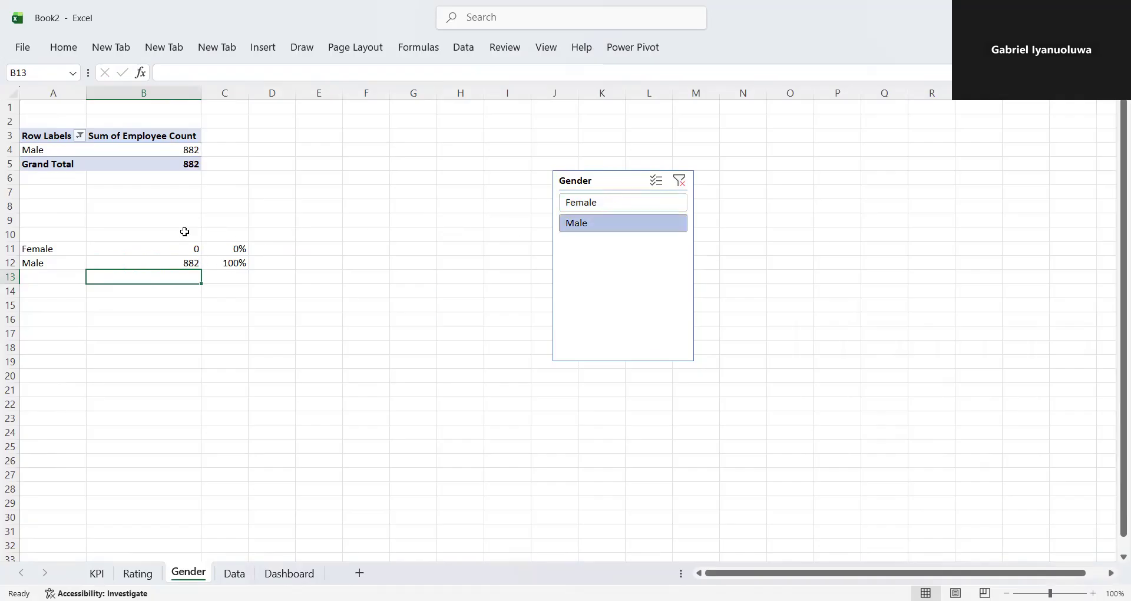
pyautogui.click(680, 181)
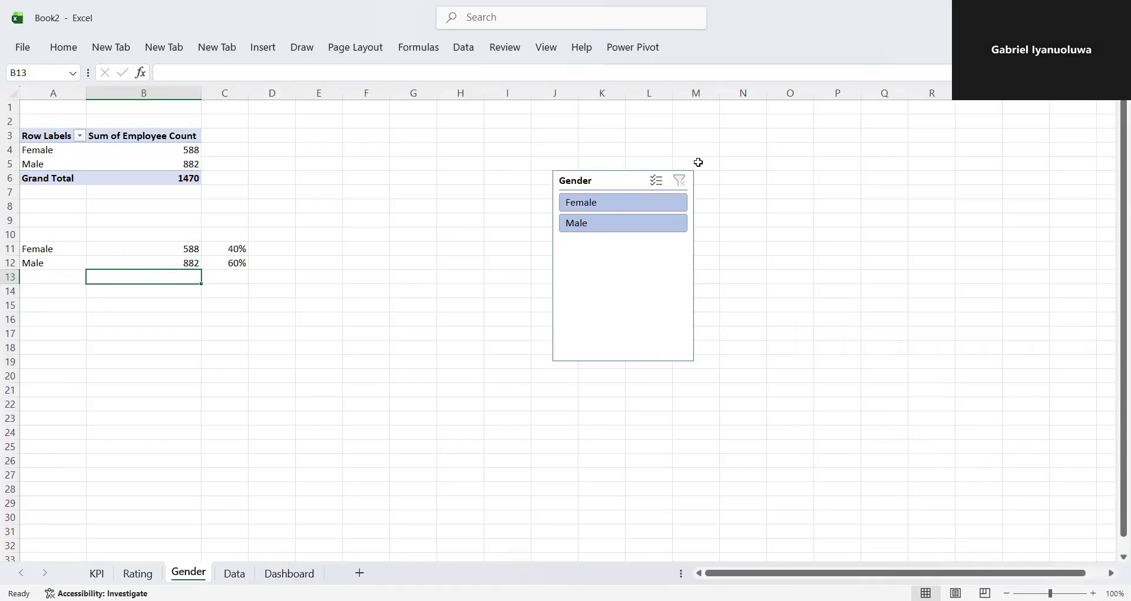
pyautogui.click(637, 210)
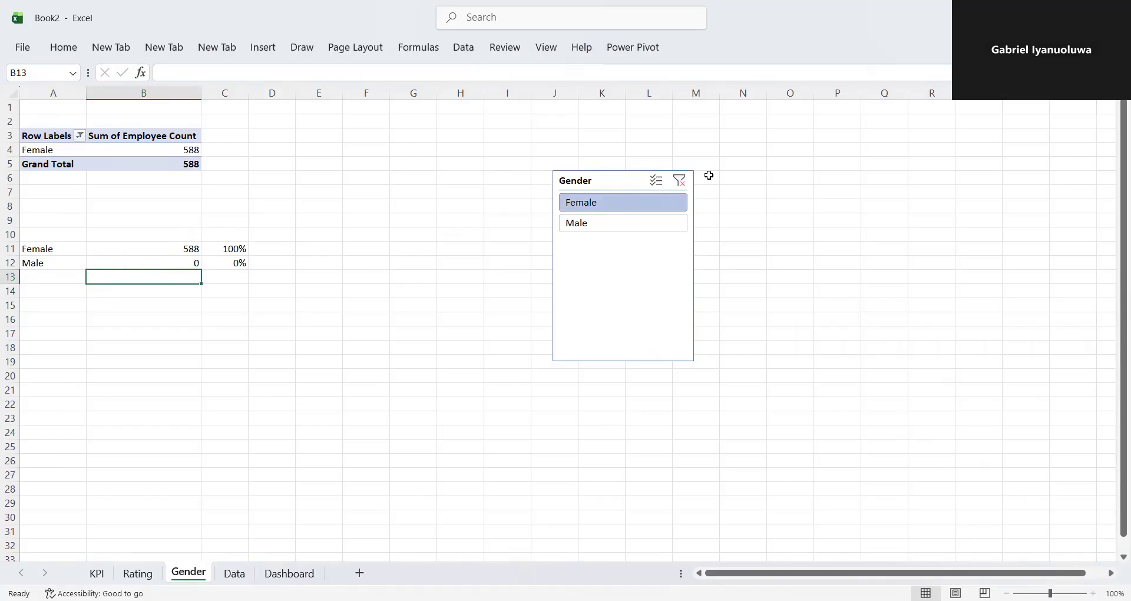
pyautogui.click(654, 220)
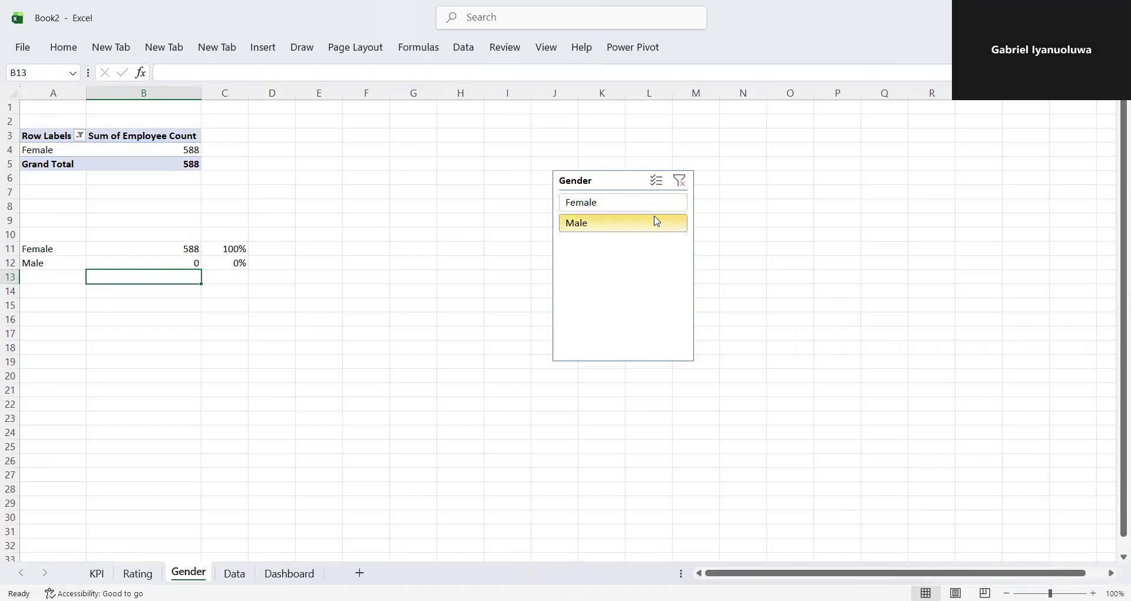
pyautogui.click(681, 181)
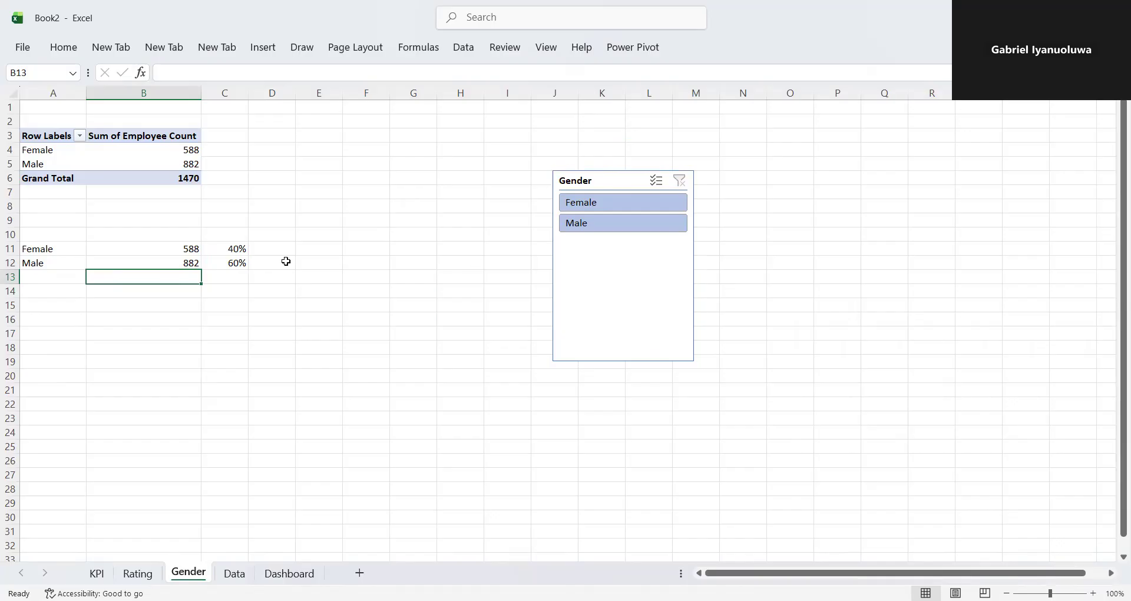
# - Insert a doughnut chart from the female and male percentages in C11:C12
pyautogui.moveTo(230, 246); pyautogui.dragTo(236, 272)
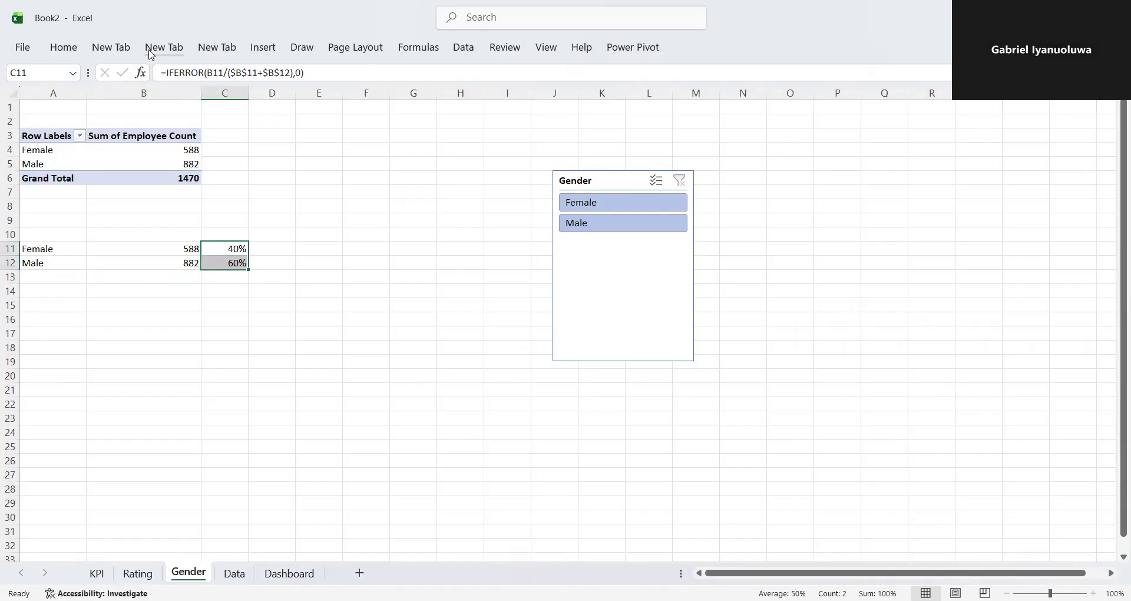
pyautogui.click(66, 49)
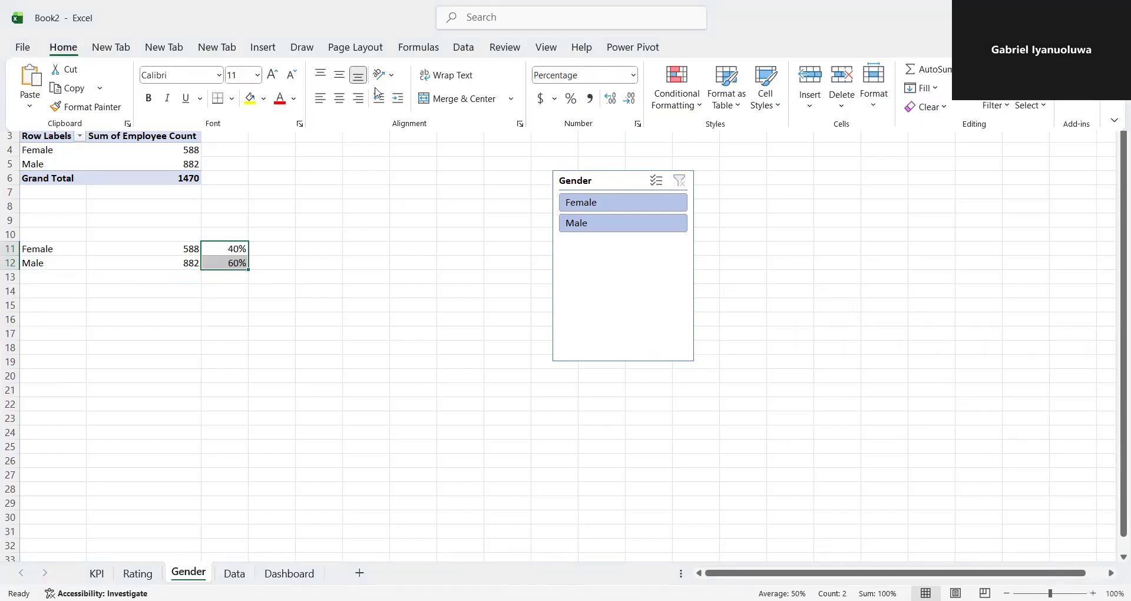
pyautogui.click(263, 49)
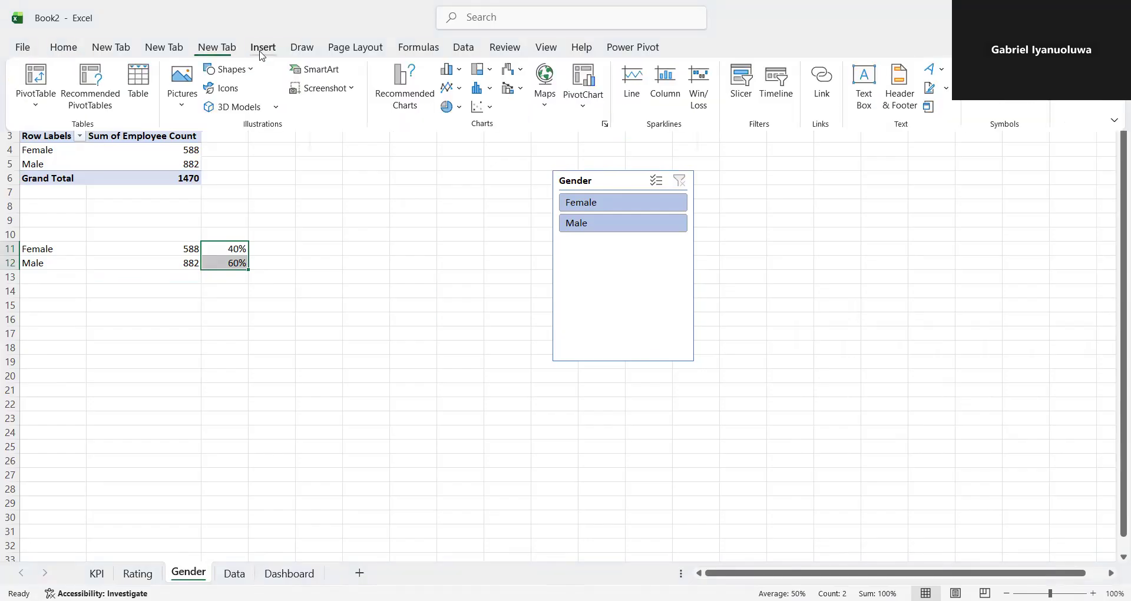
pyautogui.click(460, 109)
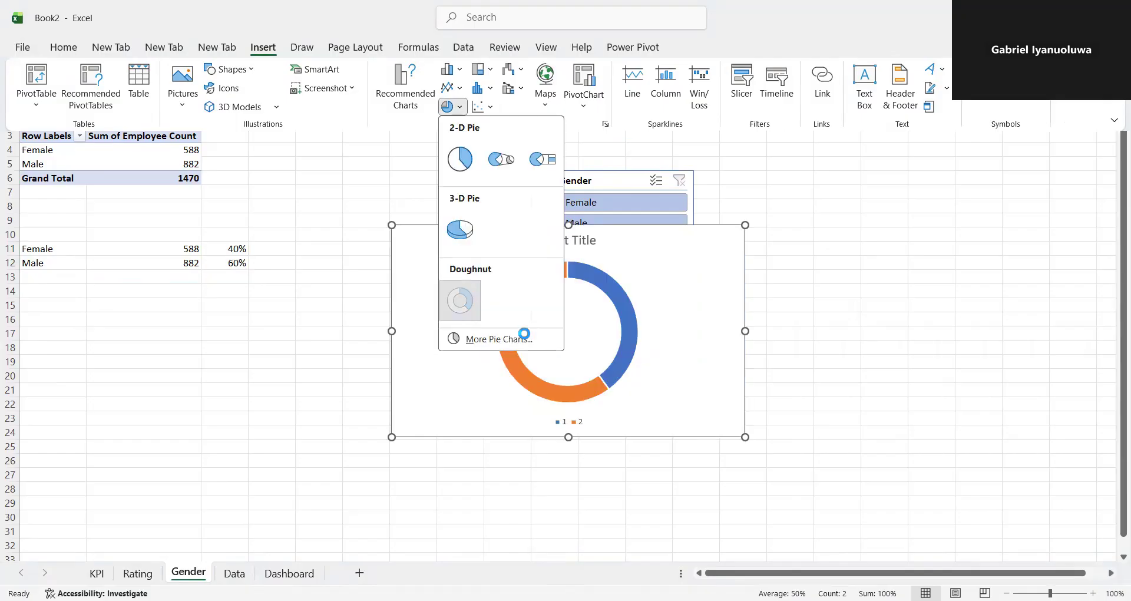
# - Shrink the new doughnut chart on the Gender sheet to less than half its original width and height
pyautogui.click(566, 435)
pyautogui.moveTo(567, 436); pyautogui.dragTo(569, 346)
pyautogui.moveTo(745, 286); pyautogui.dragTo(594, 286)
pyautogui.moveTo(392, 286); pyautogui.dragTo(442, 286)
pyautogui.moveTo(518, 225)
pyautogui.mouseDown()
pyautogui.moveTo(518, 274)
pyautogui.moveTo(518, 225)
pyautogui.mouseUp()
# - Delete the legend and the chart title from the doughnut chart
pyautogui.click(533, 330)
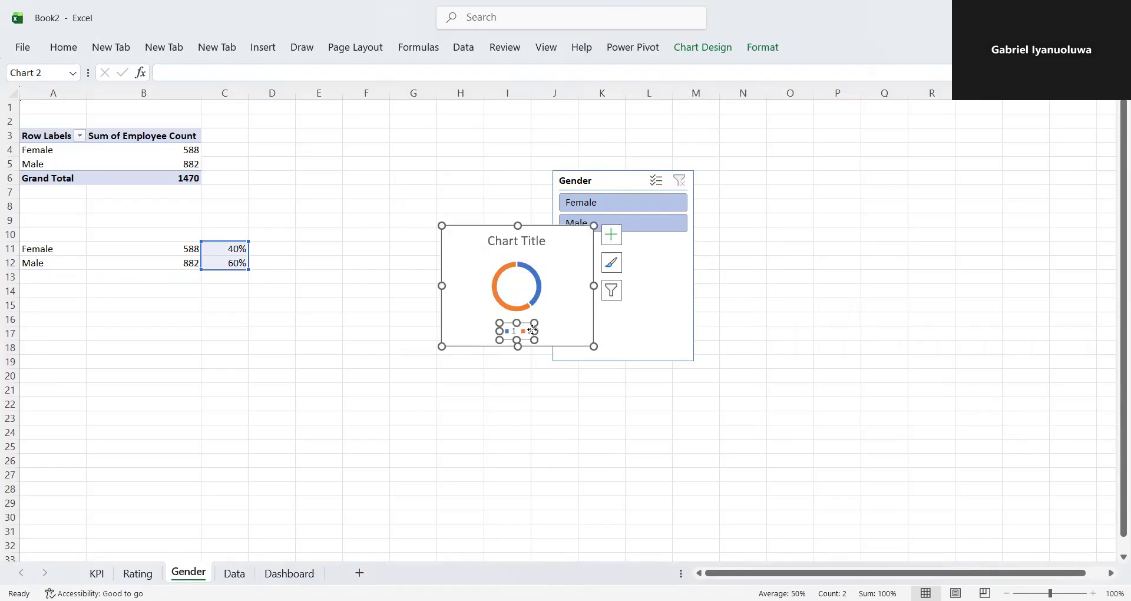
pyautogui.press('Delete')
pyautogui.click(518, 242)
pyautogui.press('Delete')
# - Reduce the doughnut chart's frame on all sides so it fits closely around the ring
pyautogui.moveTo(518, 225); pyautogui.dragTo(518, 263)
pyautogui.moveTo(590, 300); pyautogui.dragTo(538, 304)
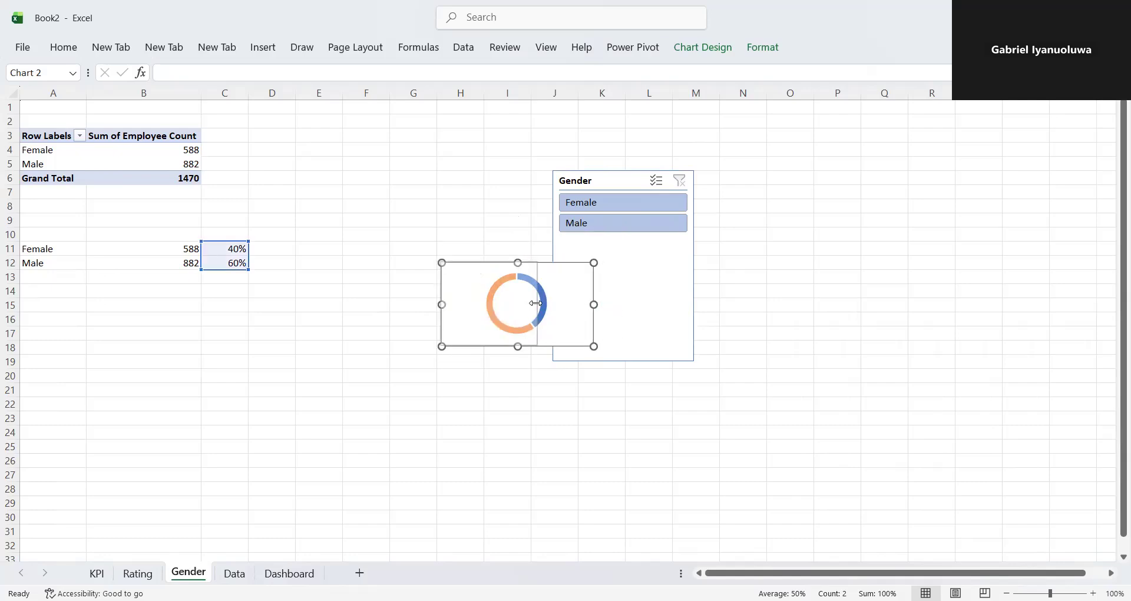
pyautogui.moveTo(442, 305); pyautogui.dragTo(456, 304)
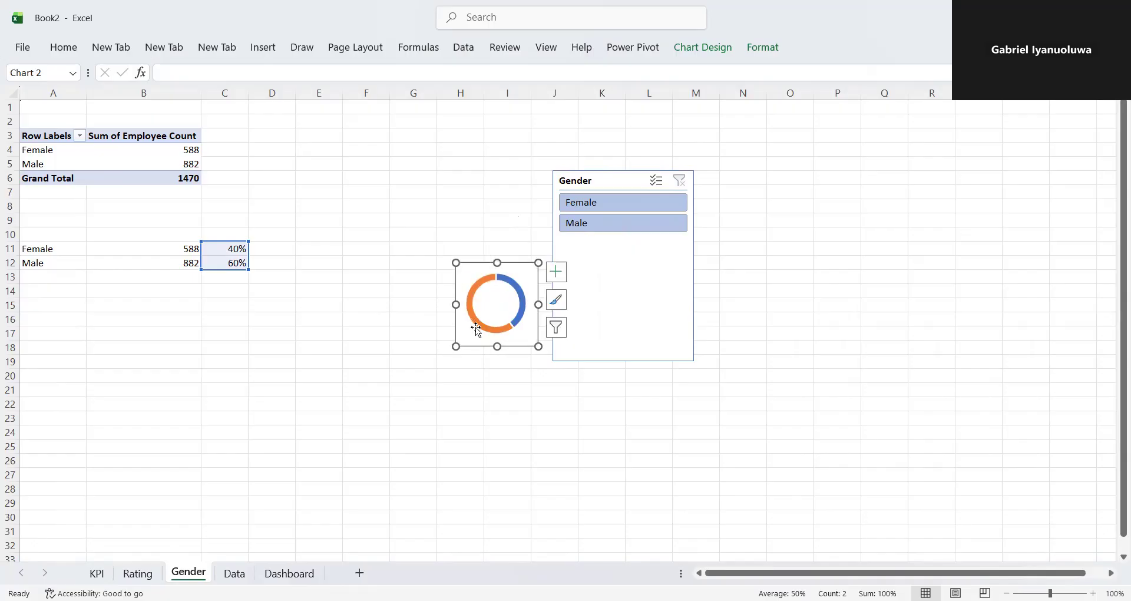
pyautogui.moveTo(495, 347); pyautogui.dragTo(500, 324)
# - Copy the doughnut chart to the Dashboard sheet and place it in the lower part of the panel below Total Employee
pyautogui.moveTo(514, 294)
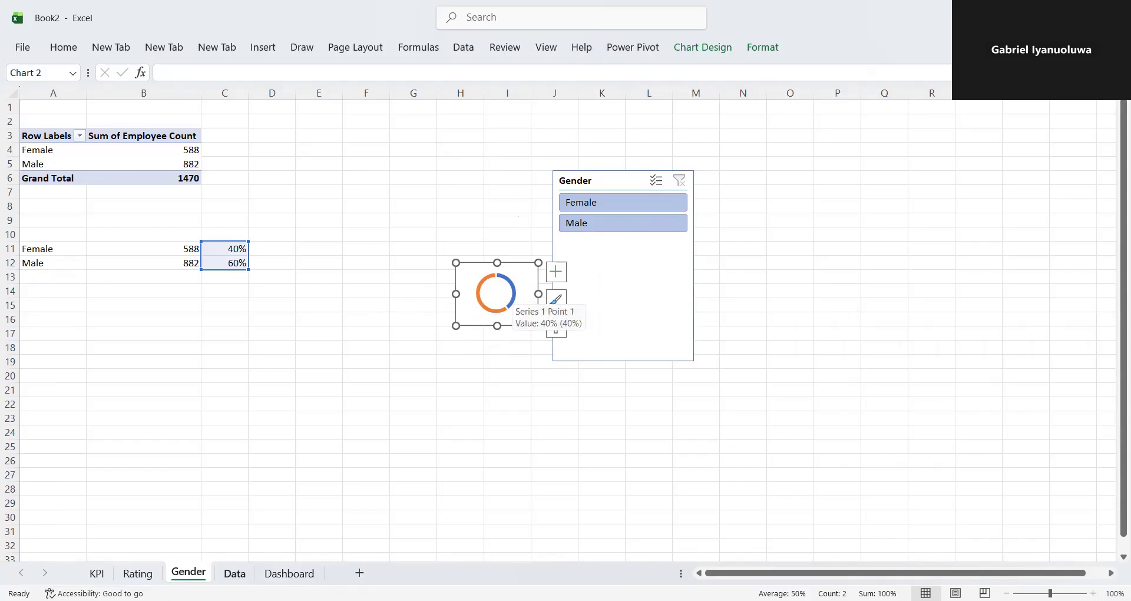
pyautogui.click(289, 573)
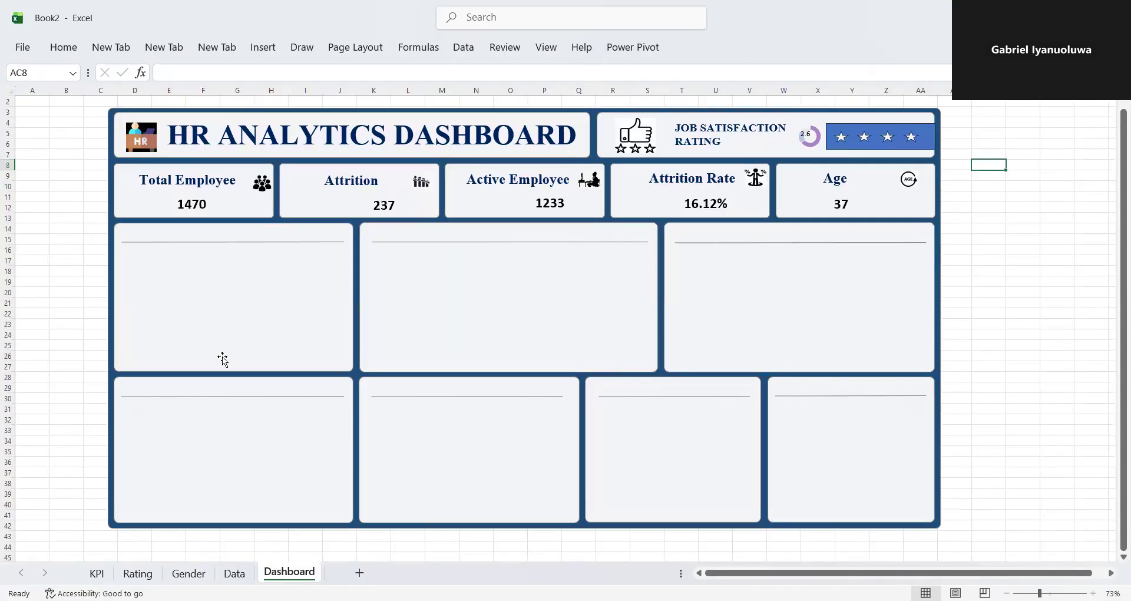
pyautogui.click(167, 319)
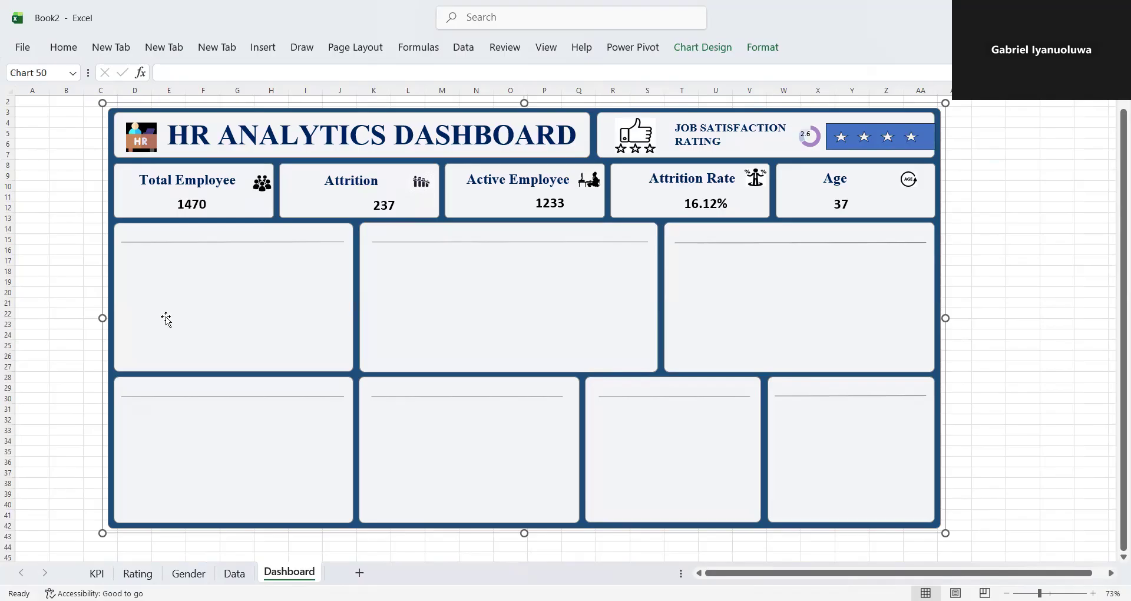
pyautogui.hotkey('ctrl', 'v')
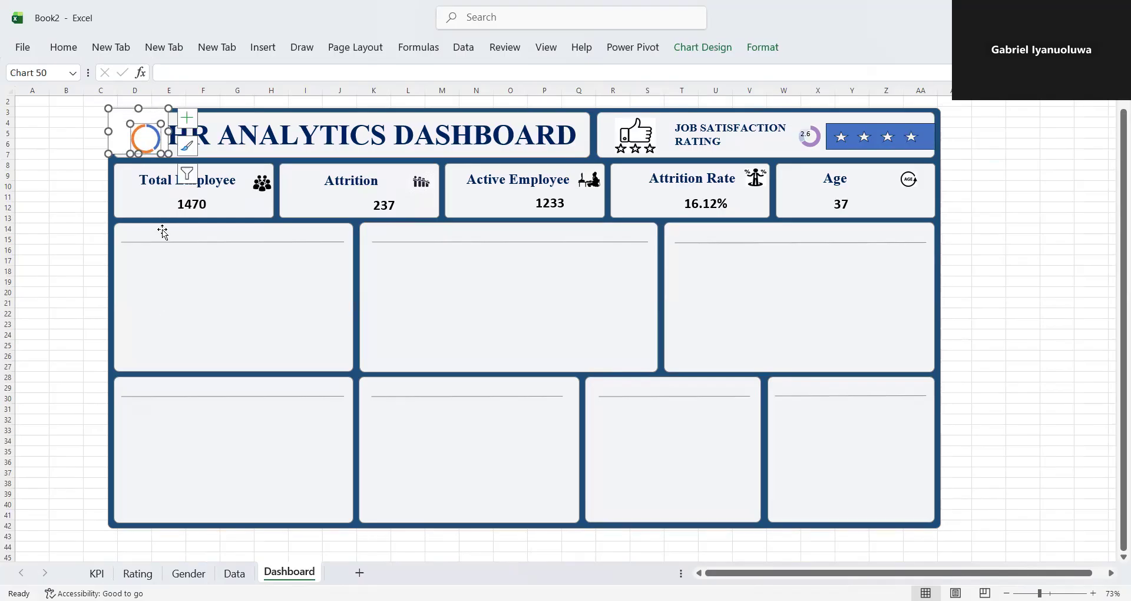
pyautogui.moveTo(130, 122); pyautogui.dragTo(146, 319)
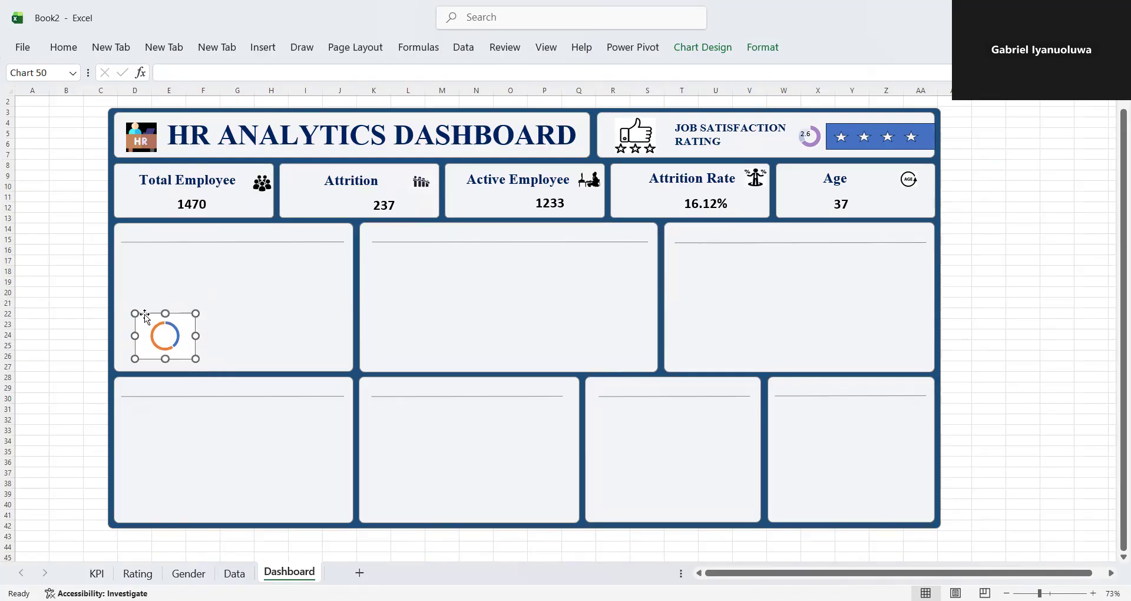
# - Try to paste a second copy of the doughnut chart into the same dashboard panel, and undo the attempt
pyautogui.hotkey('ctrl', 'v')
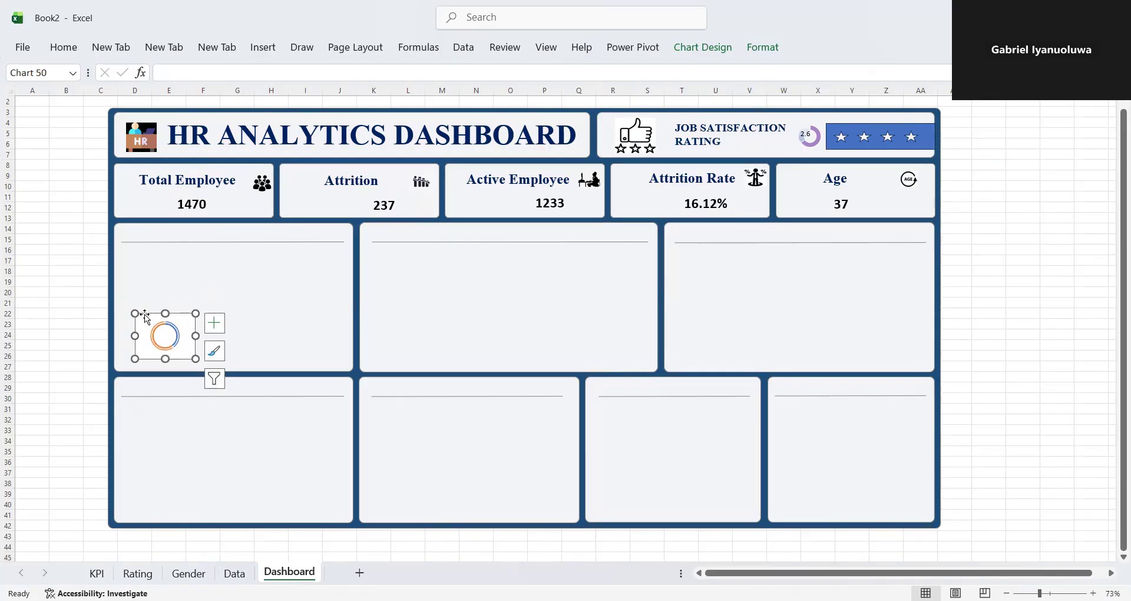
pyautogui.moveTo(151, 311); pyautogui.dragTo(218, 317)
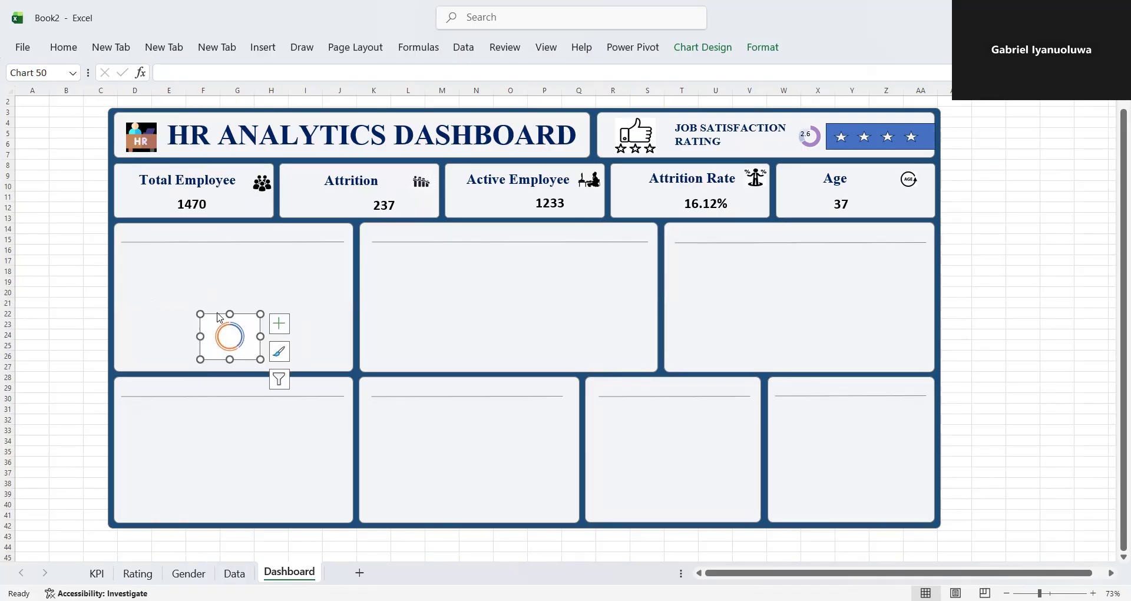
pyautogui.hotkey('ctrl', 'z')
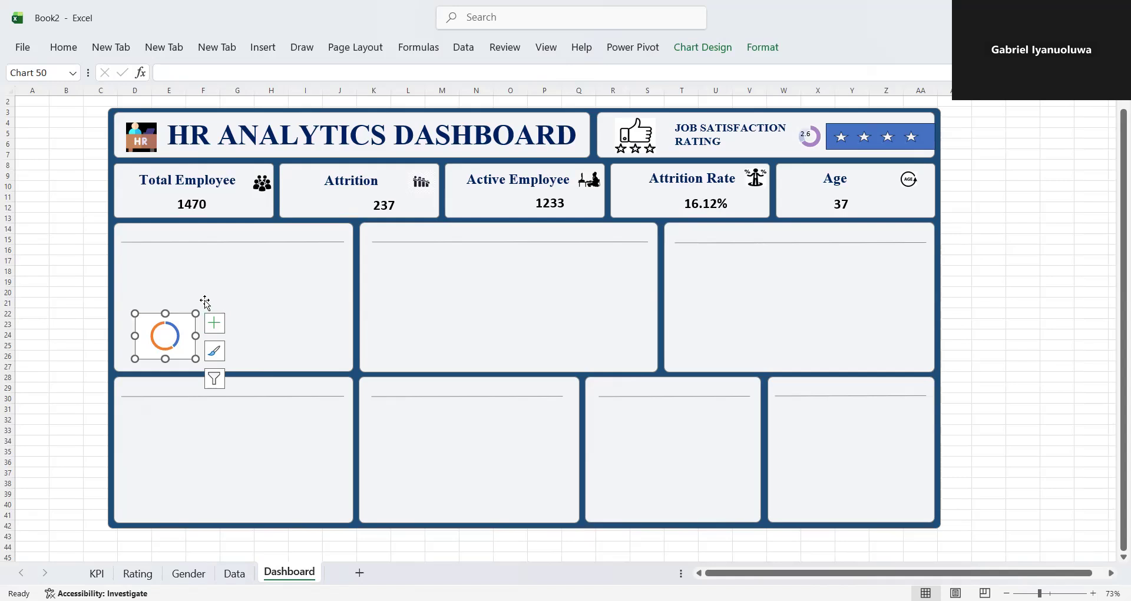
# - Place a slightly larger duplicate of the doughnut chart beside the original, near the opposite edge of the same panel
pyautogui.moveTo(187, 313); pyautogui.dragTo(263, 342)
pyautogui.click(318, 331)
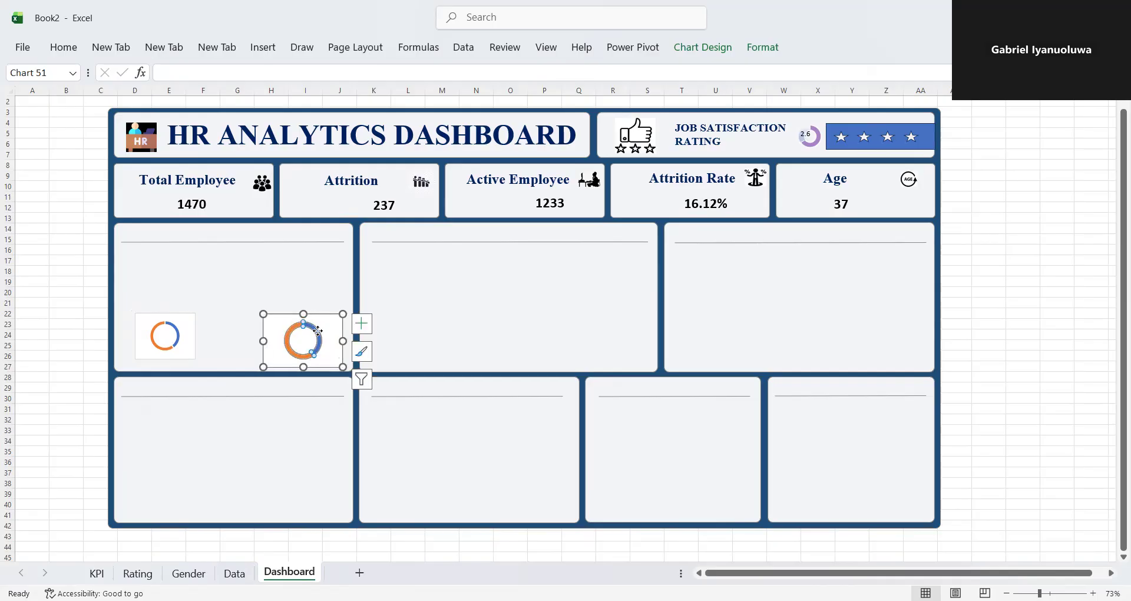
pyautogui.moveTo(332, 335); pyautogui.dragTo(330, 329)
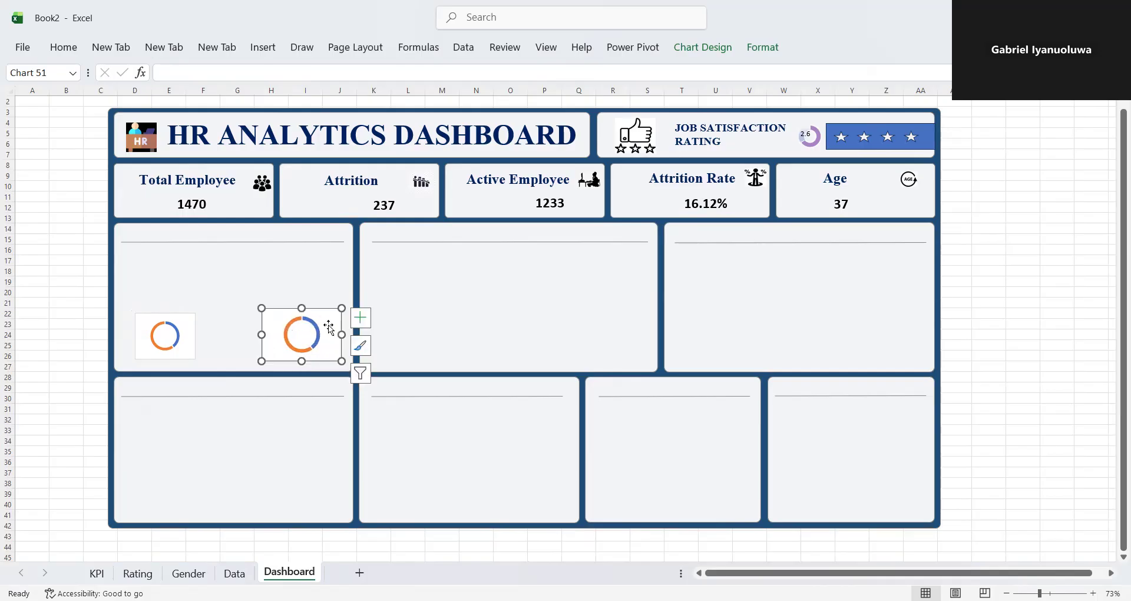
# - Enlarge the original doughnut chart so its ring roughly matches the size of the duplicate's ring
pyautogui.click(179, 336)
pyautogui.moveTo(207, 336); pyautogui.dragTo(170, 306)
pyautogui.click(190, 331)
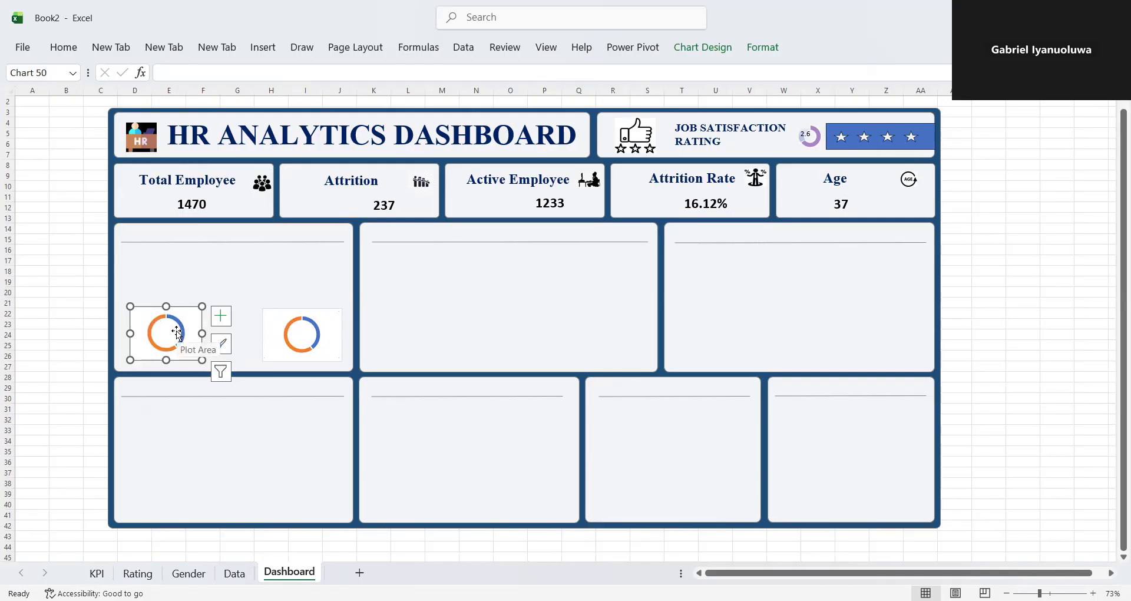
# - Select both doughnut charts and align them with Align Middle
pyautogui.keyDown('ctrl'); pyautogui.click(272, 333); pyautogui.keyUp('ctrl')
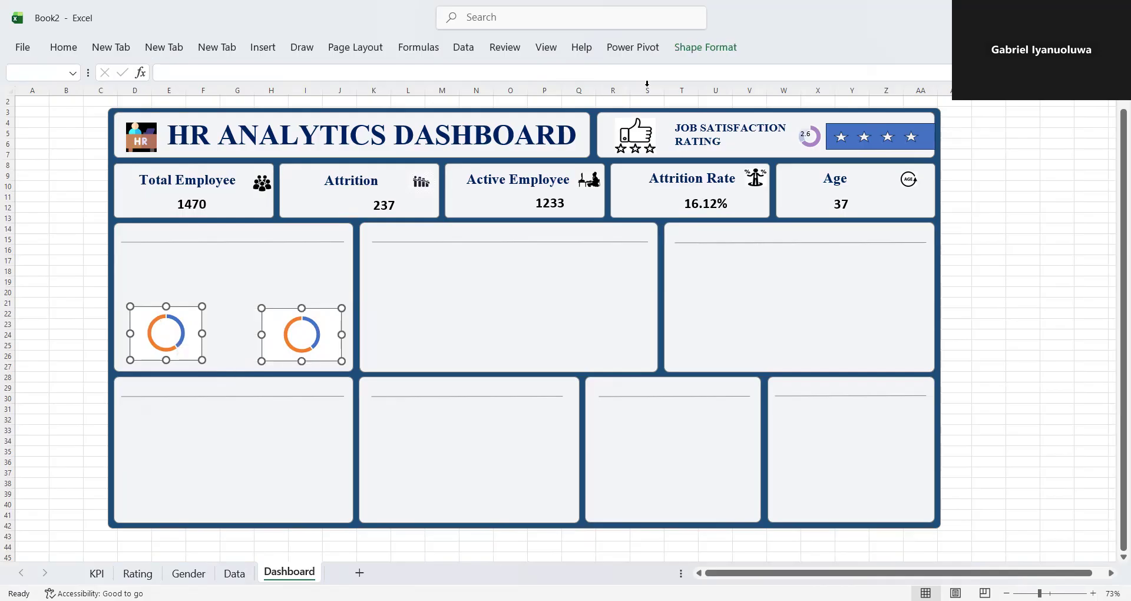
pyautogui.click(680, 50)
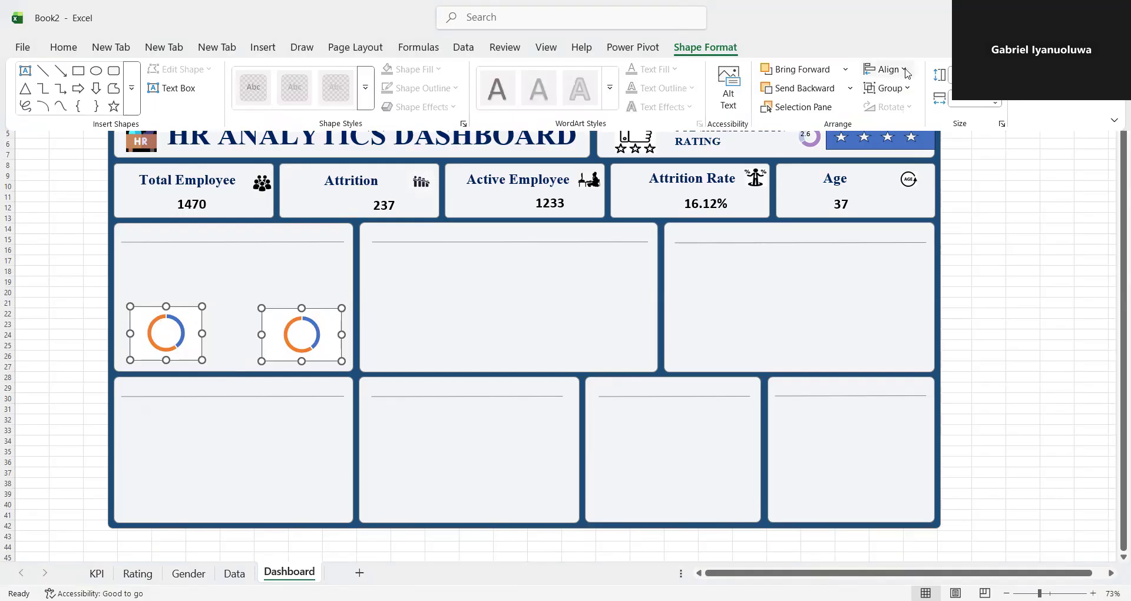
pyautogui.click(908, 74)
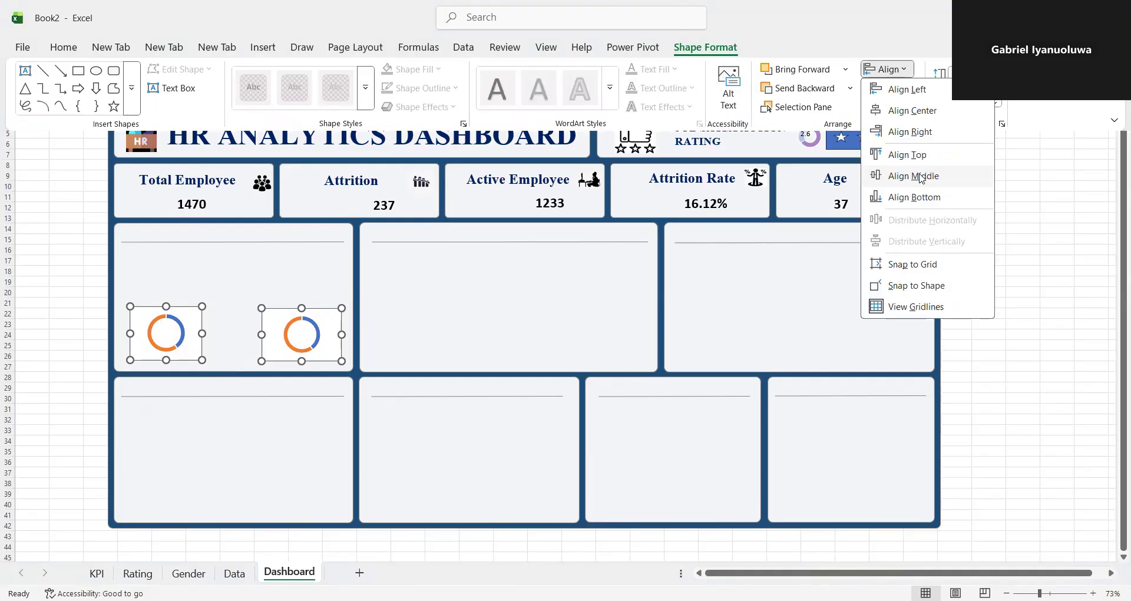
pyautogui.click(915, 175)
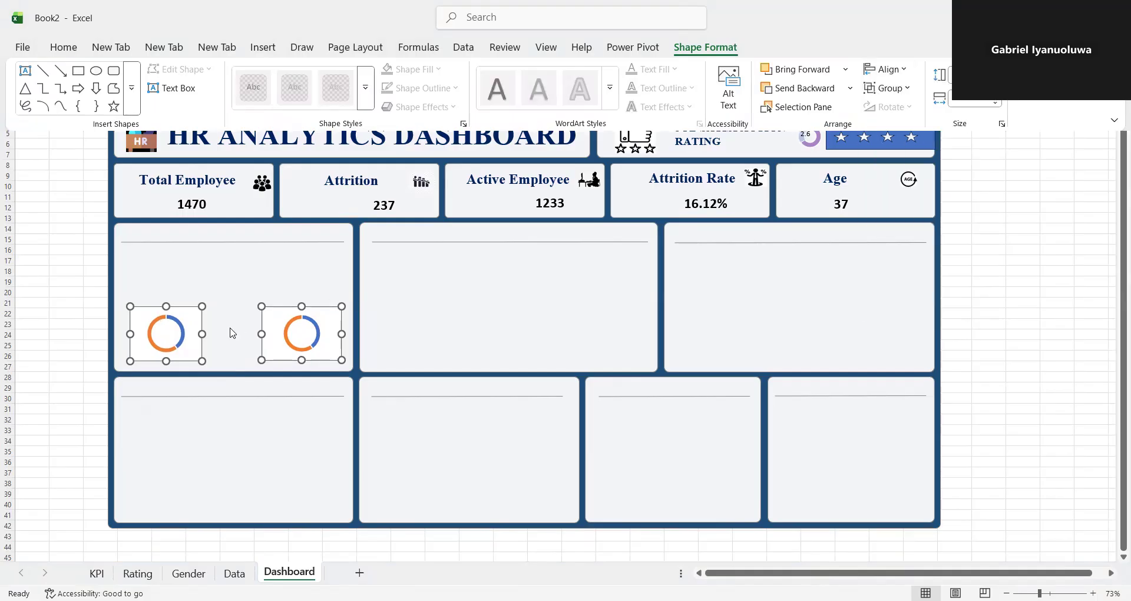
pyautogui.click(908, 72)
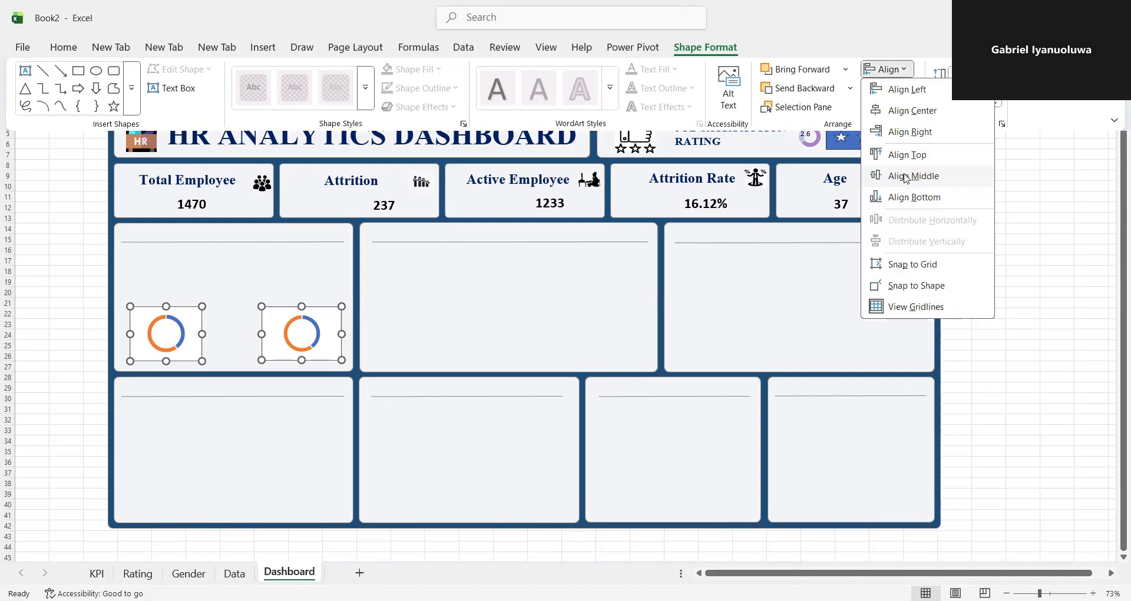
pyautogui.click(906, 177)
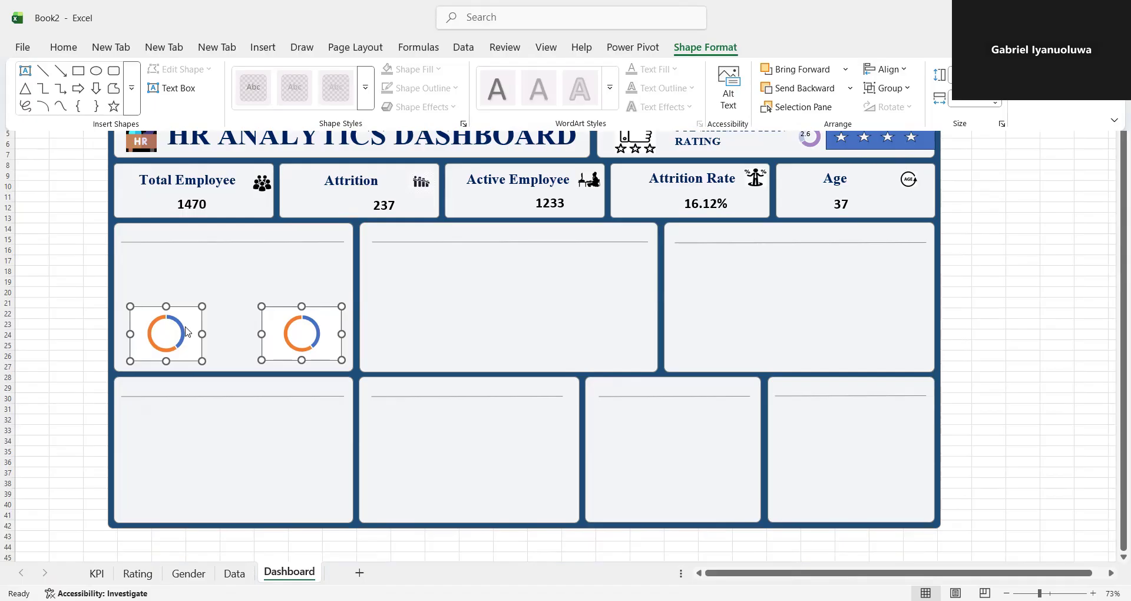
pyautogui.click(143, 304)
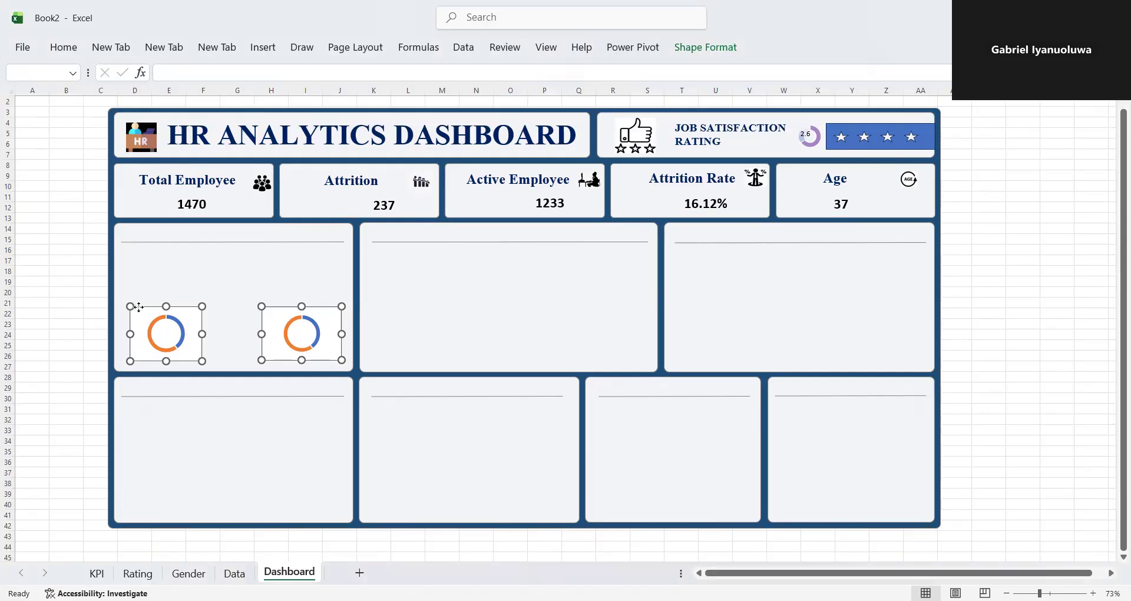
pyautogui.rightClick(140, 312)
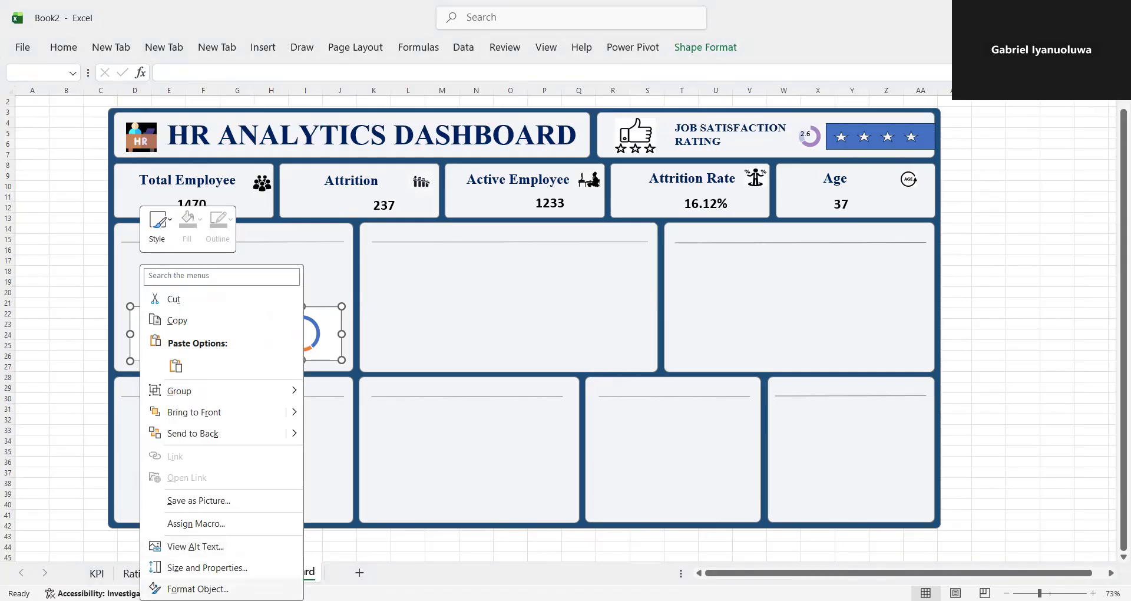
pyautogui.click(197, 589)
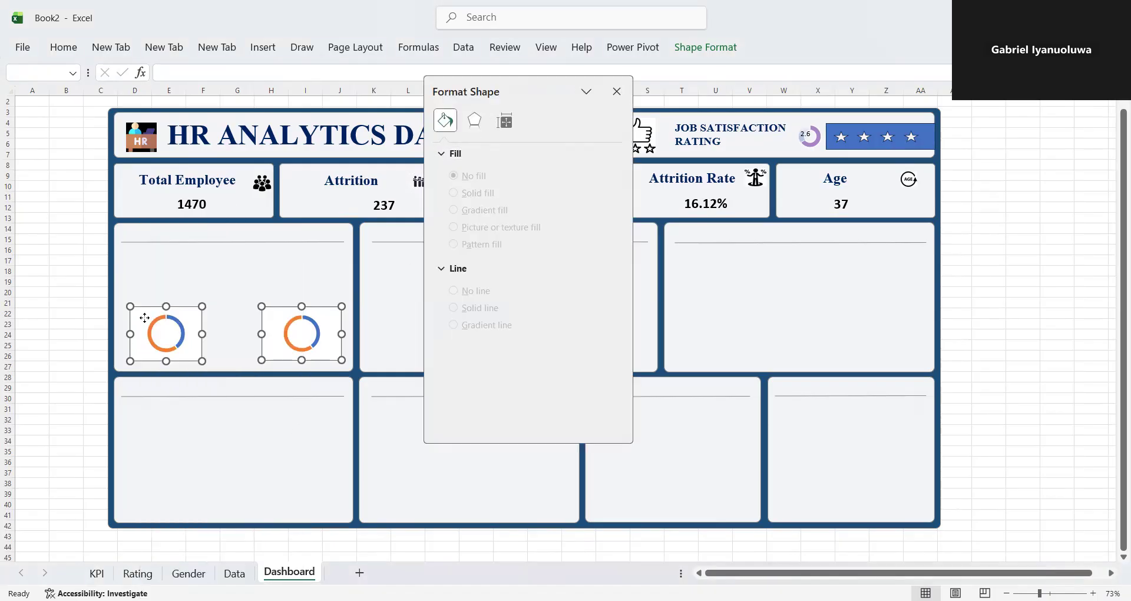
pyautogui.click(616, 91)
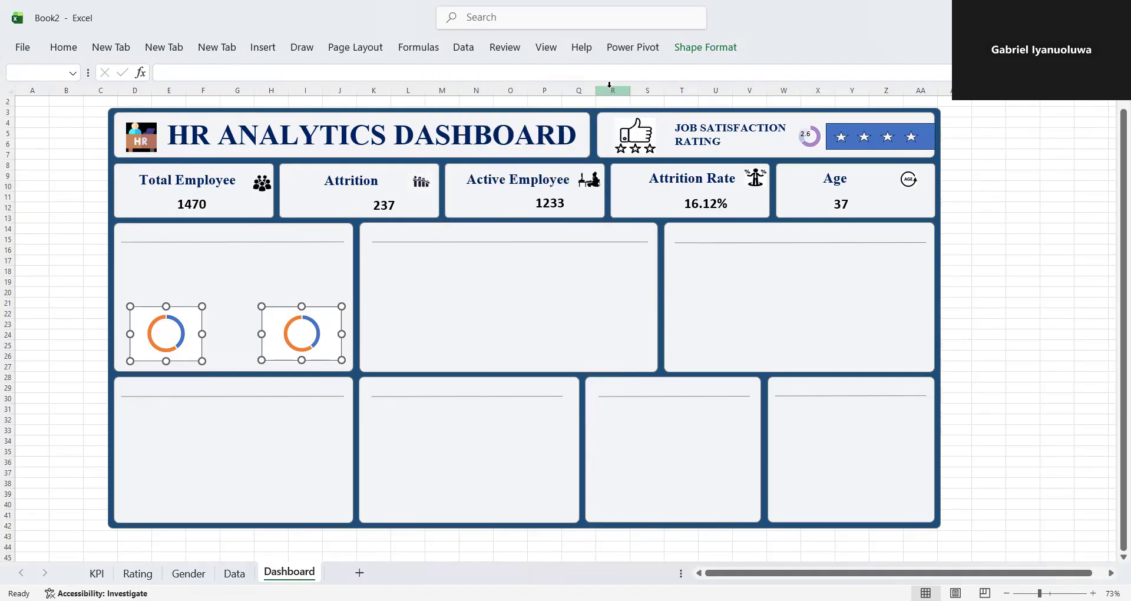
pyautogui.rightClick(139, 308)
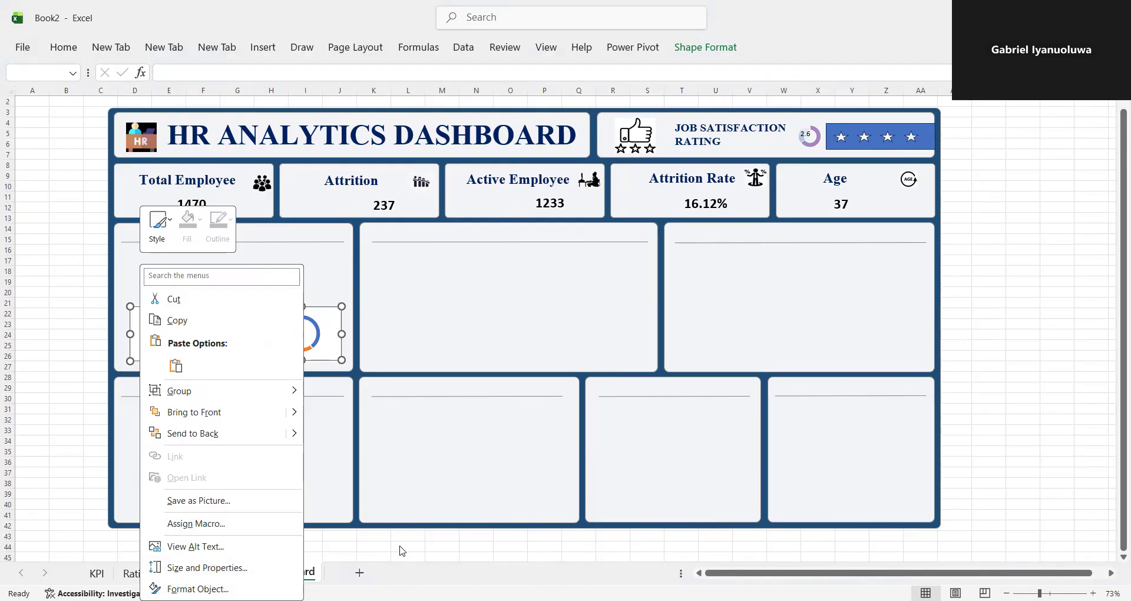
pyautogui.press('Escape')
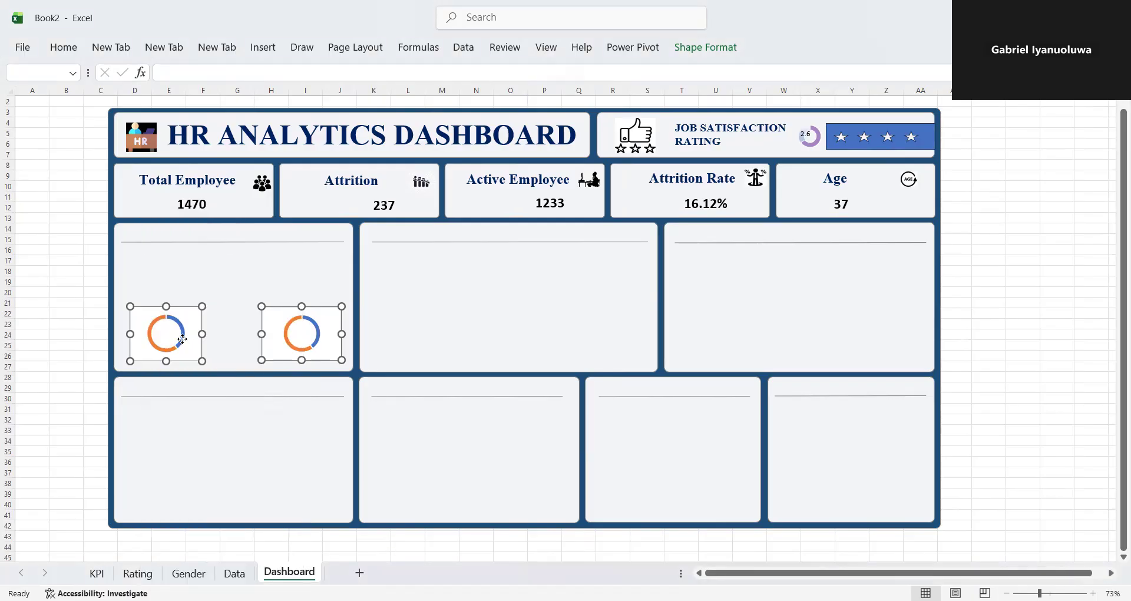
pyautogui.rightClick(182, 340)
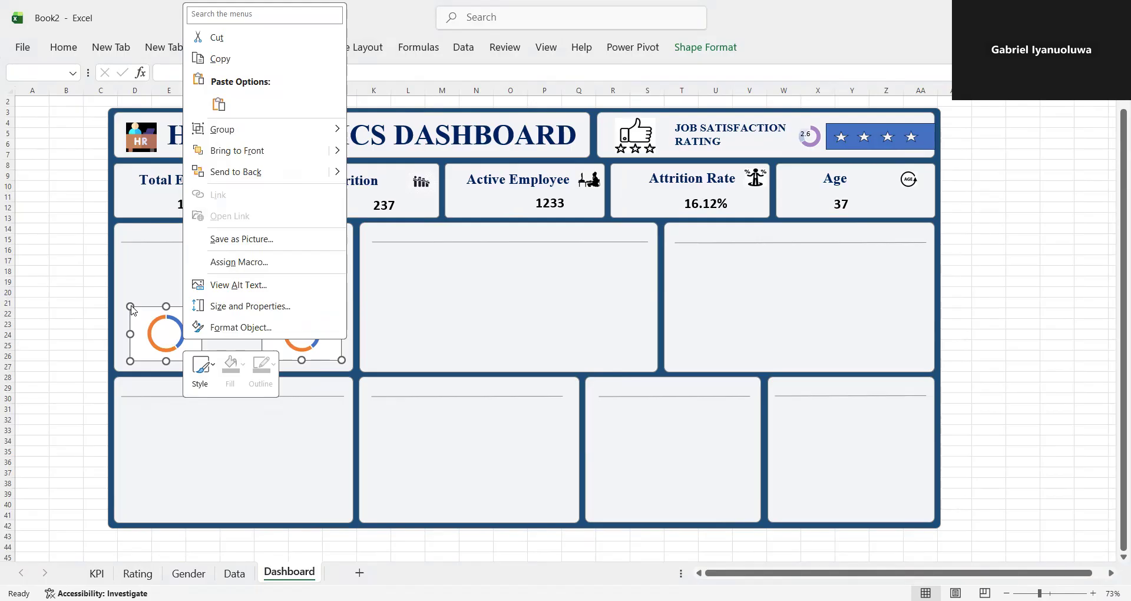
pyautogui.click(155, 323)
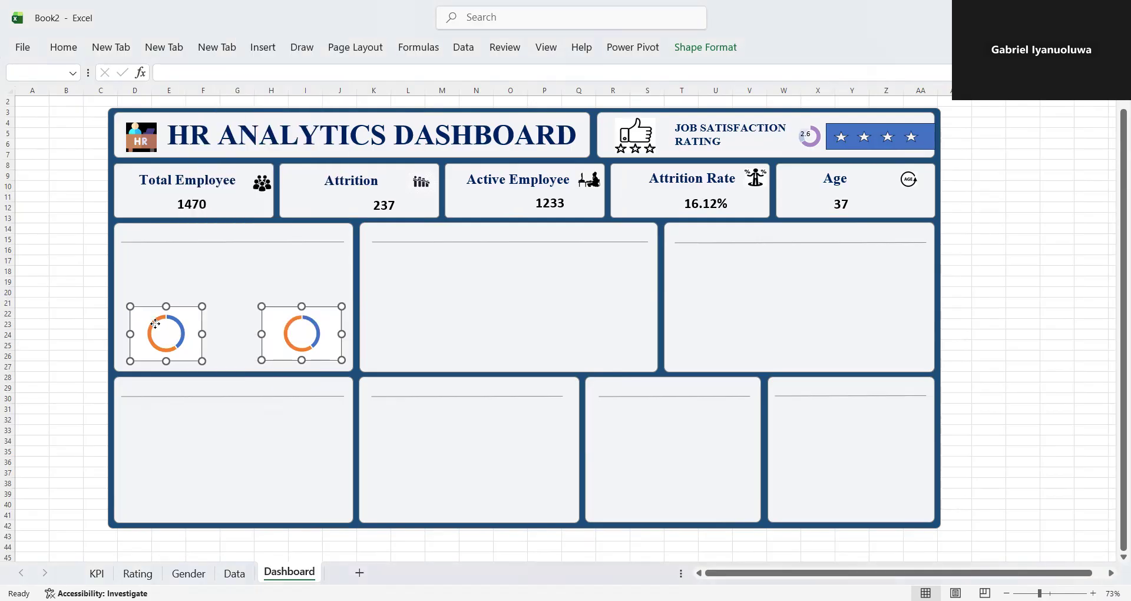
pyautogui.rightClick(155, 324)
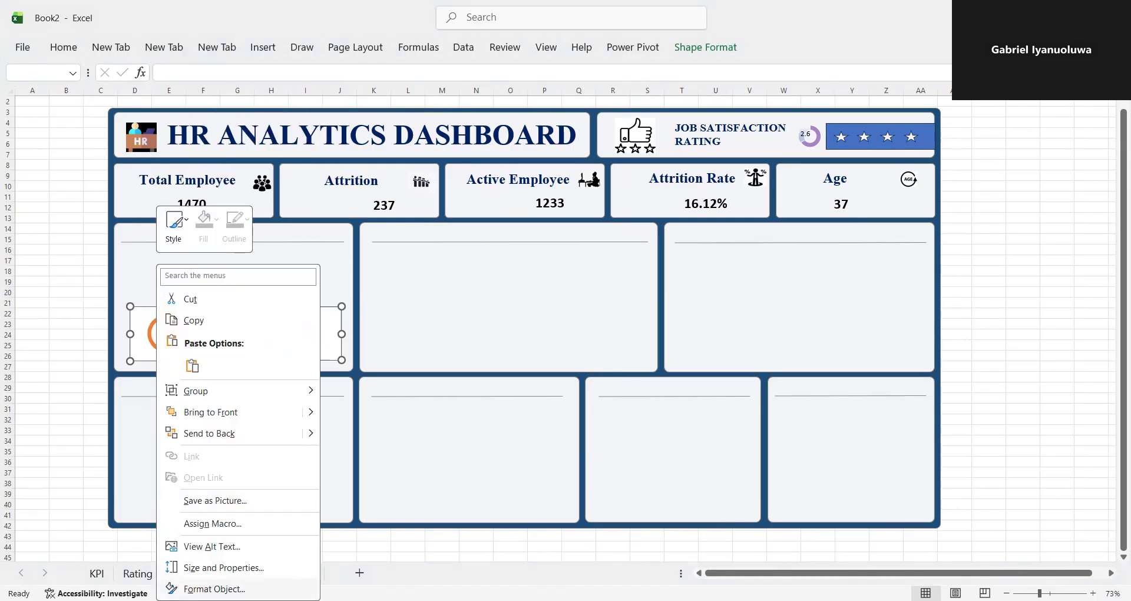
pyautogui.click(215, 589)
pyautogui.click(505, 122)
pyautogui.click(445, 120)
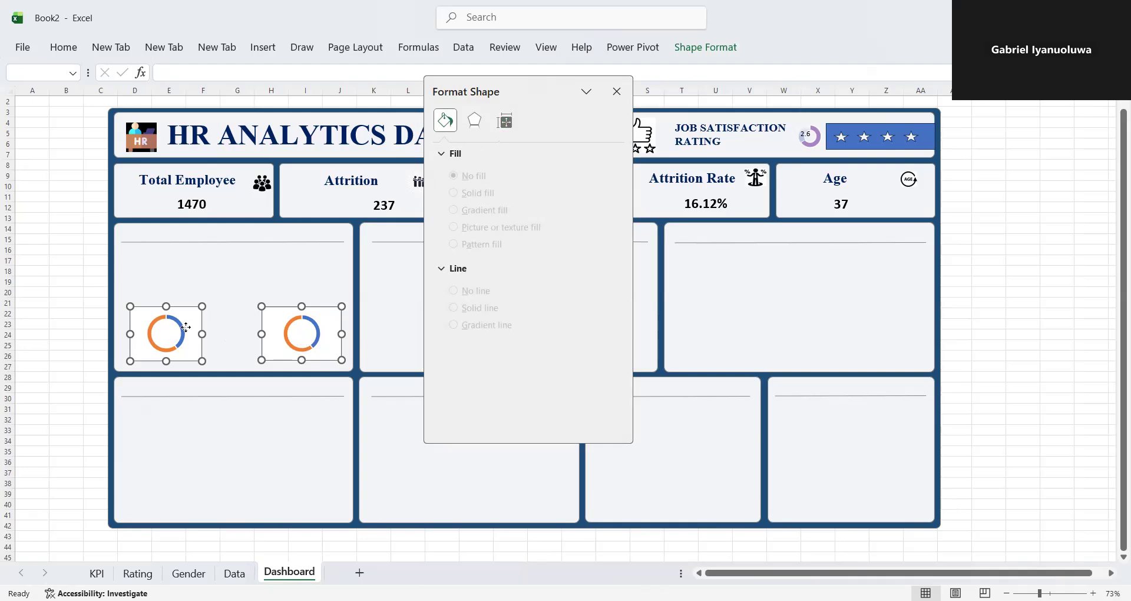
pyautogui.click(616, 91)
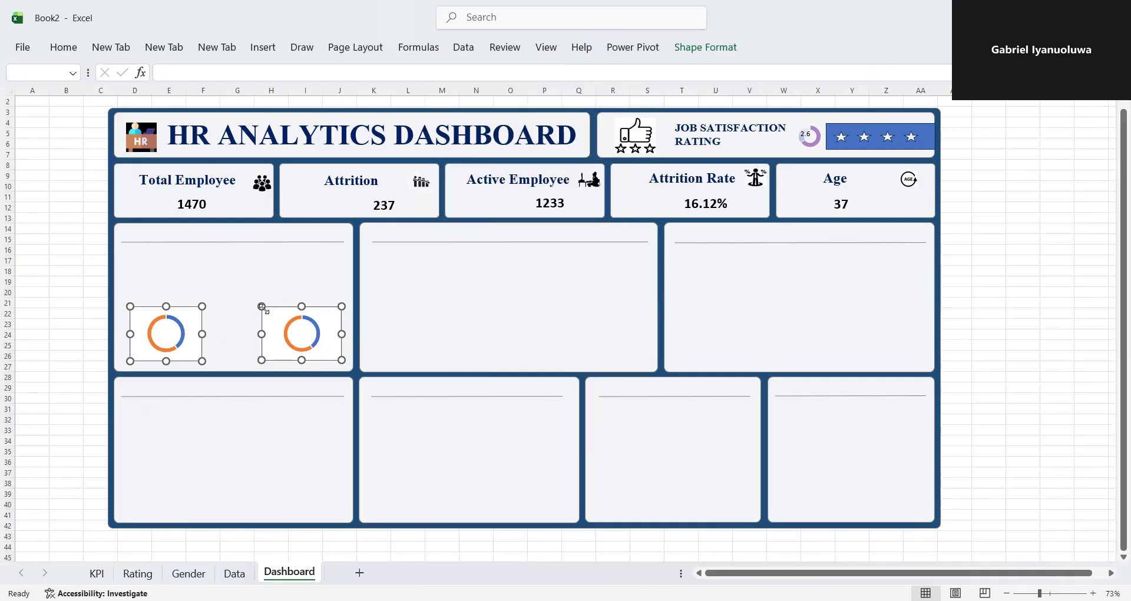
# - Open the chart area formatting options for the original doughnut chart in the first dashboard panel
pyautogui.click(230, 318)
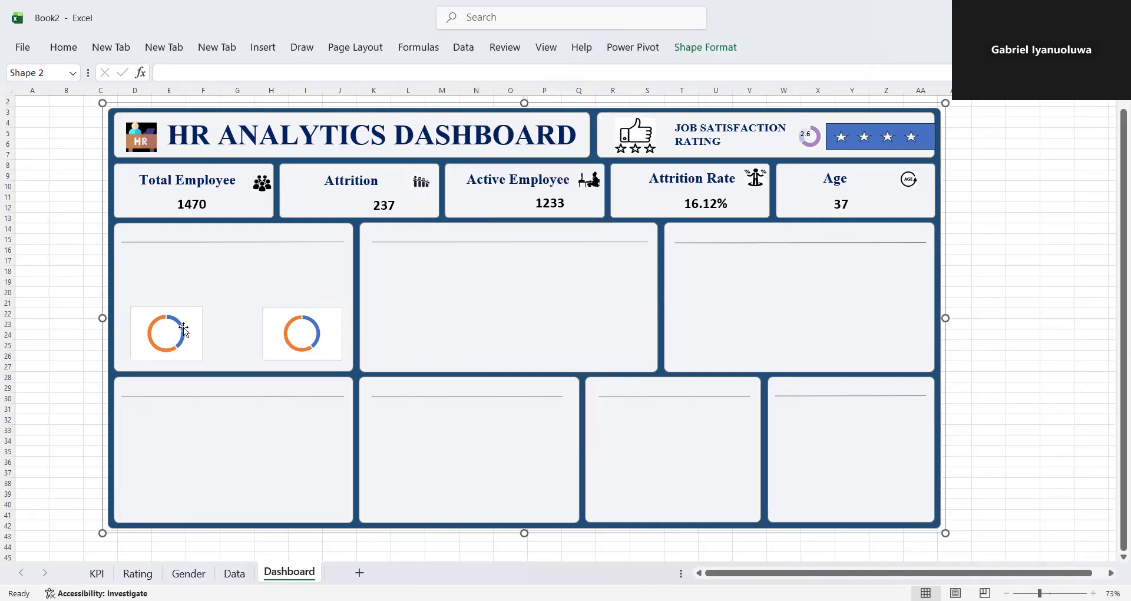
pyautogui.click(132, 315)
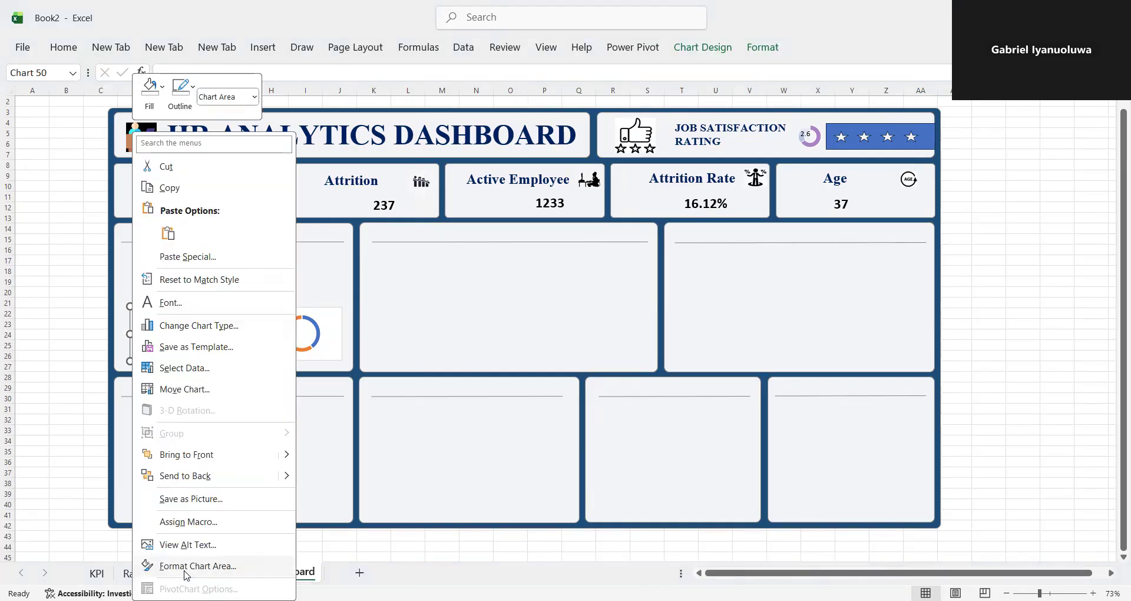
pyautogui.click(186, 567)
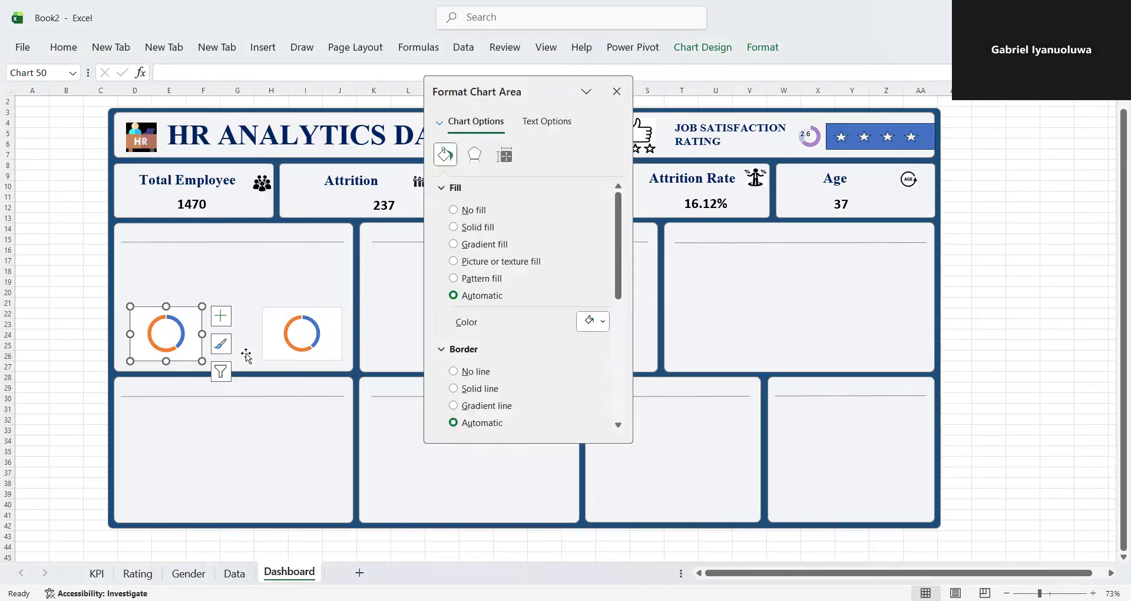
# - Try a solid purple fill on the whole ring of the original doughnut chart, and undo it
pyautogui.click(178, 346)
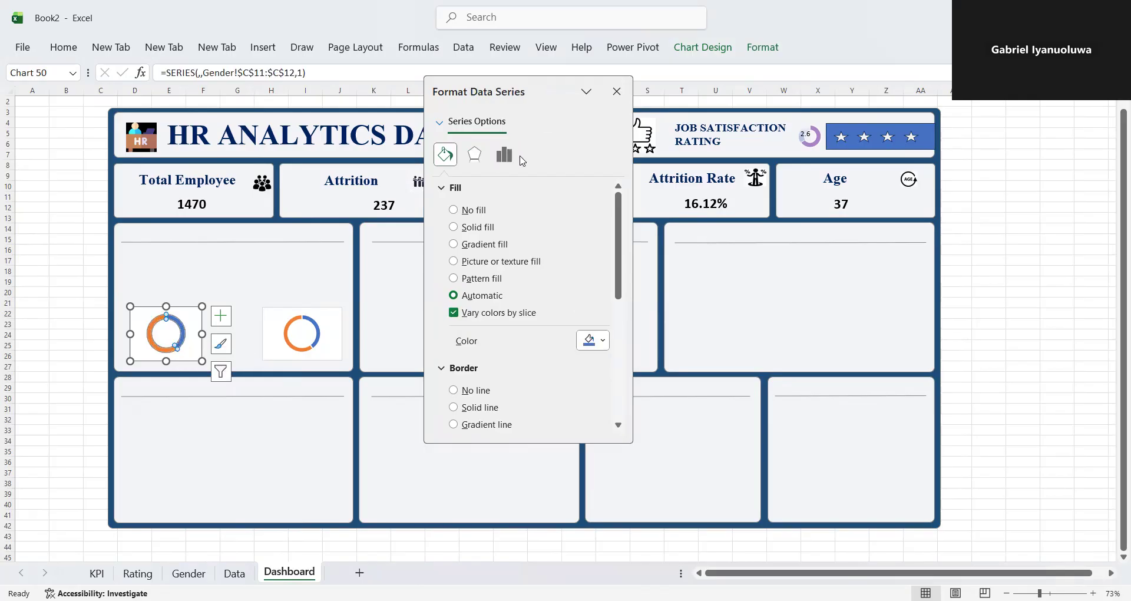
pyautogui.click(606, 342)
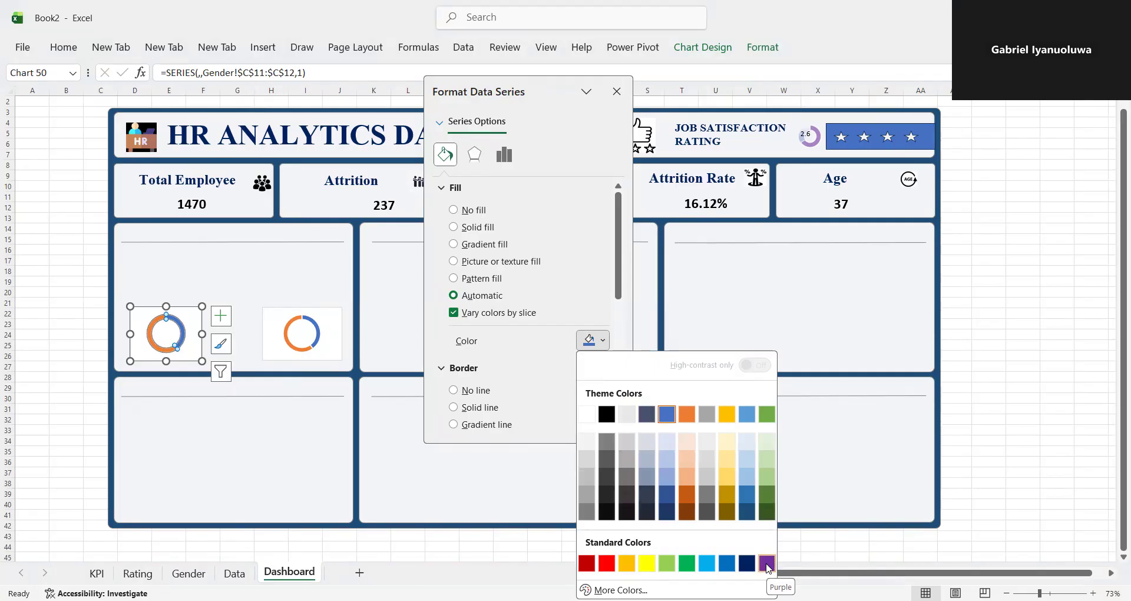
pyautogui.click(767, 565)
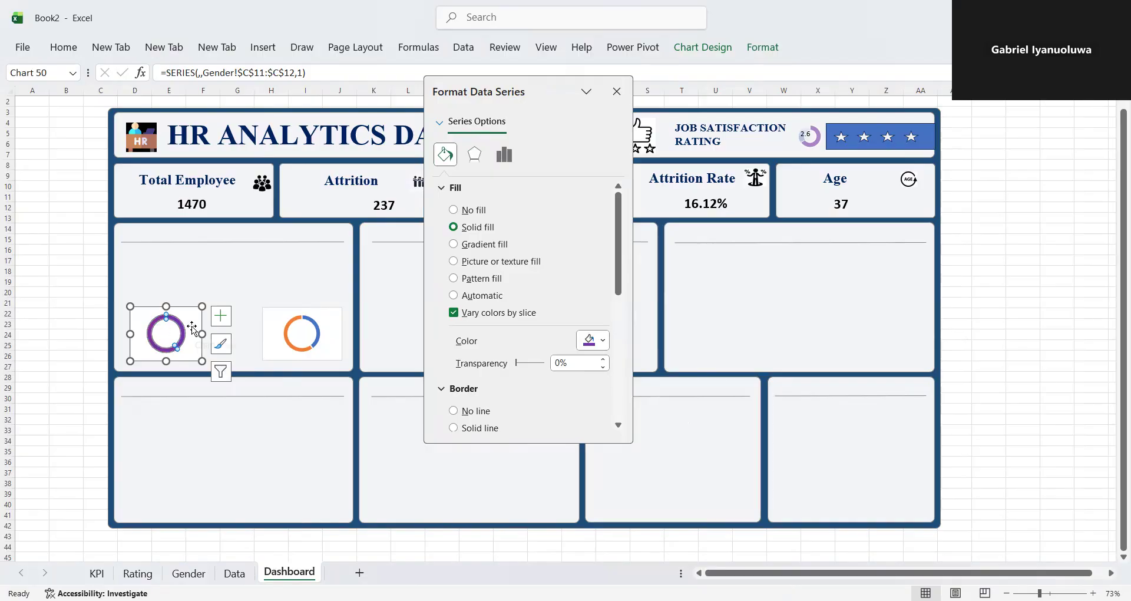
pyautogui.hotkey('ctrl', 'z')
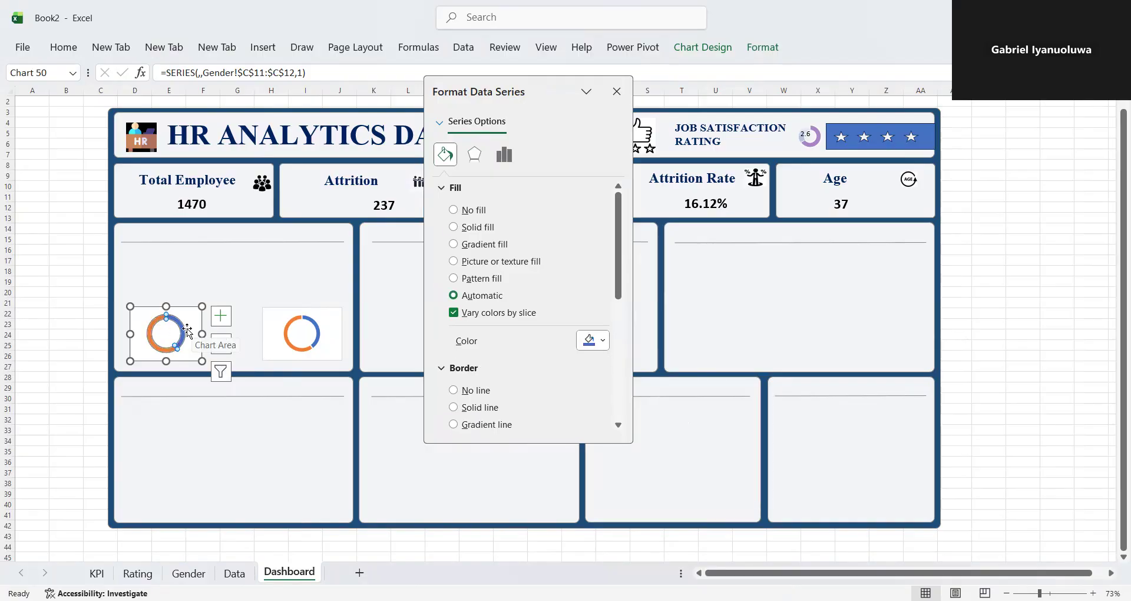
# - Fill only the smaller, blue slice of the original doughnut chart with the standard dark blue
pyautogui.click(186, 332)
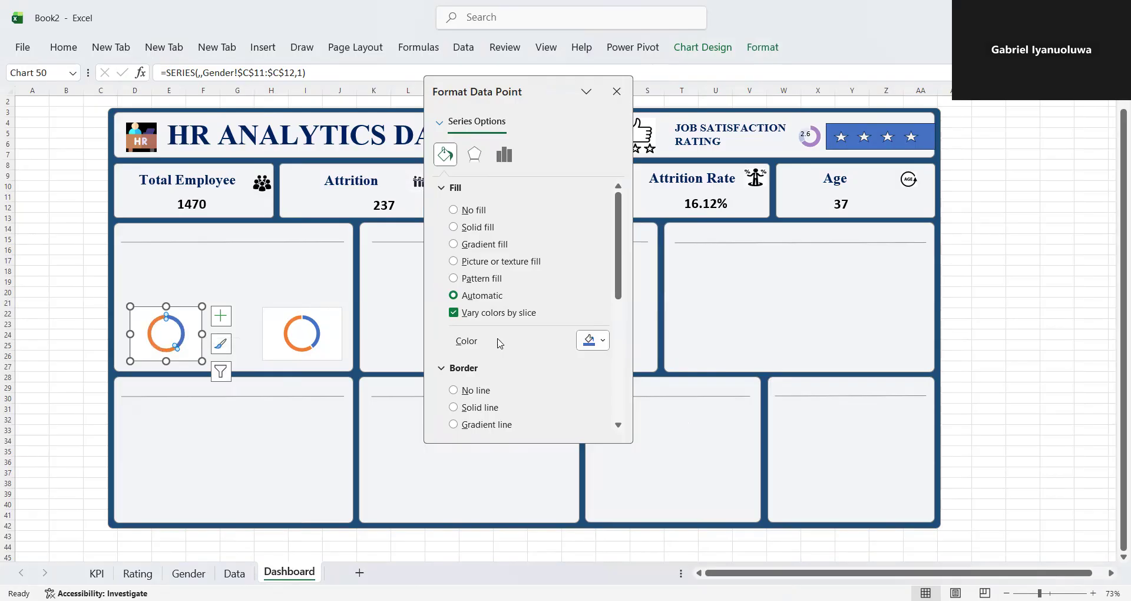
pyautogui.click(606, 345)
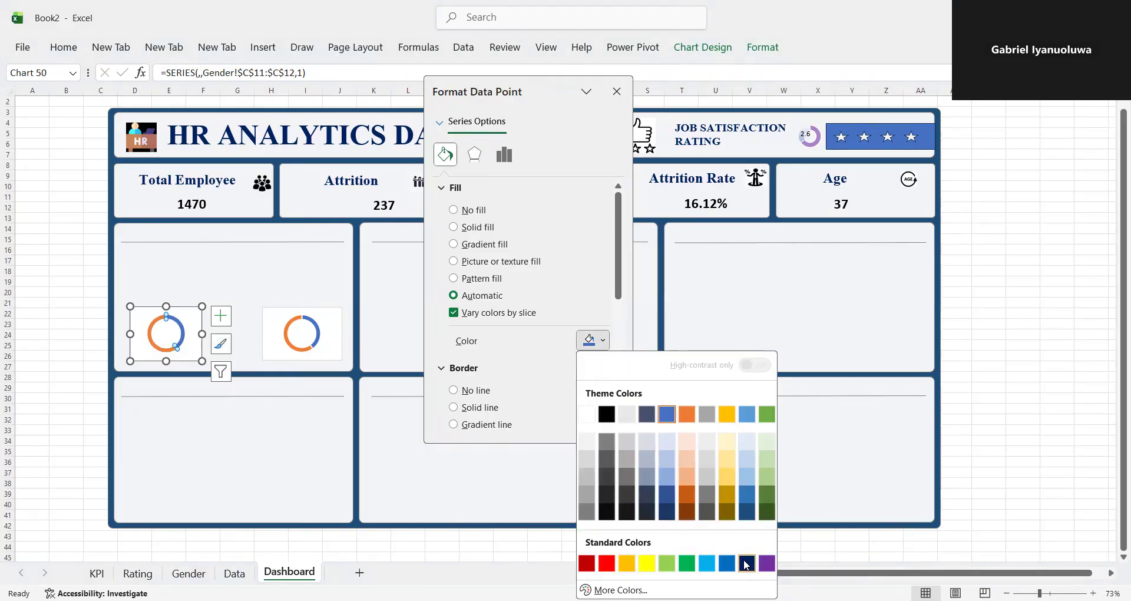
pyautogui.click(745, 564)
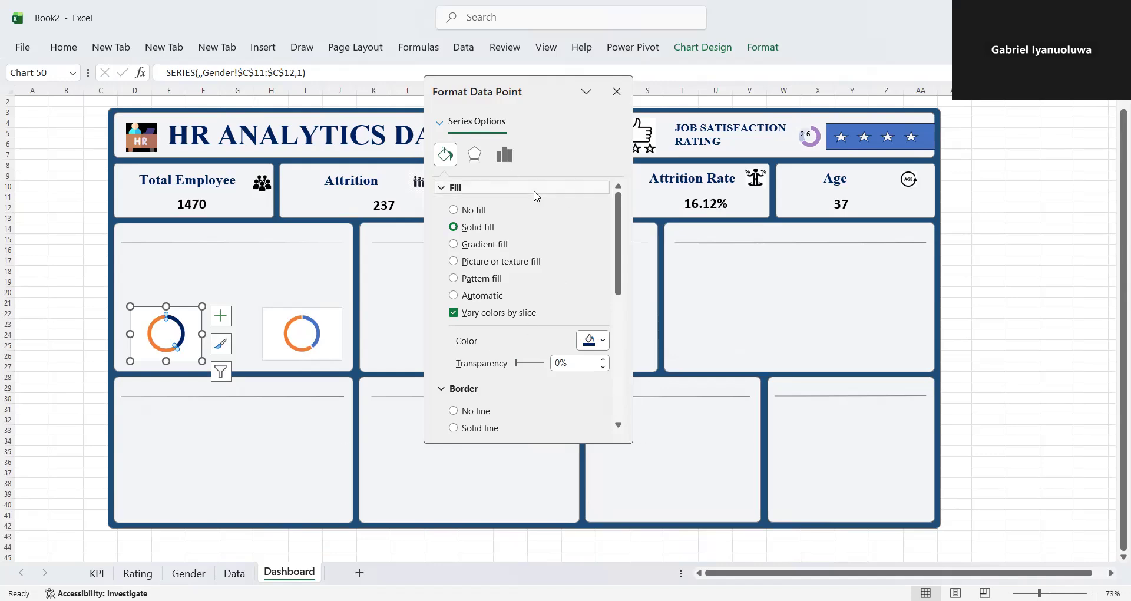
# - Set the original doughnut chart's hole size to 70%
pyautogui.click(504, 155)
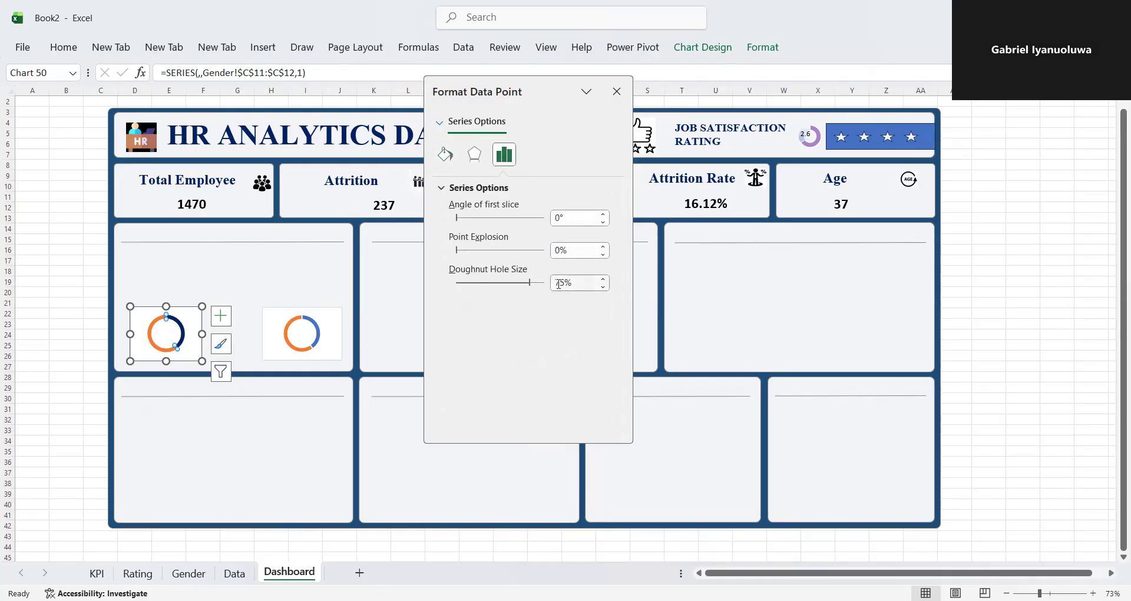
pyautogui.moveTo(531, 287); pyautogui.dragTo(516, 288)
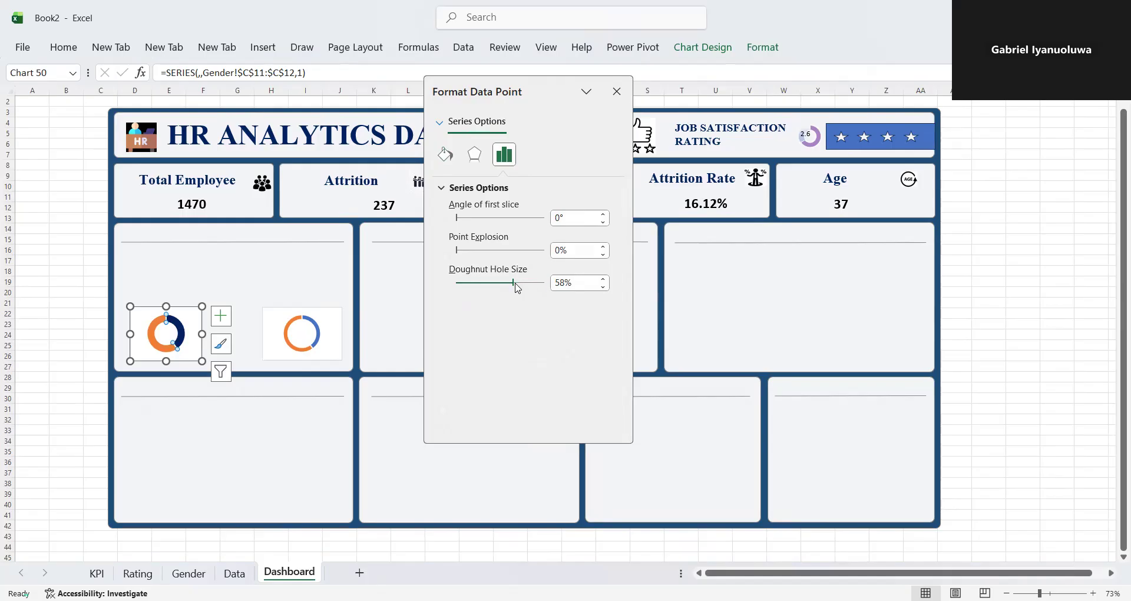
pyautogui.click(564, 285)
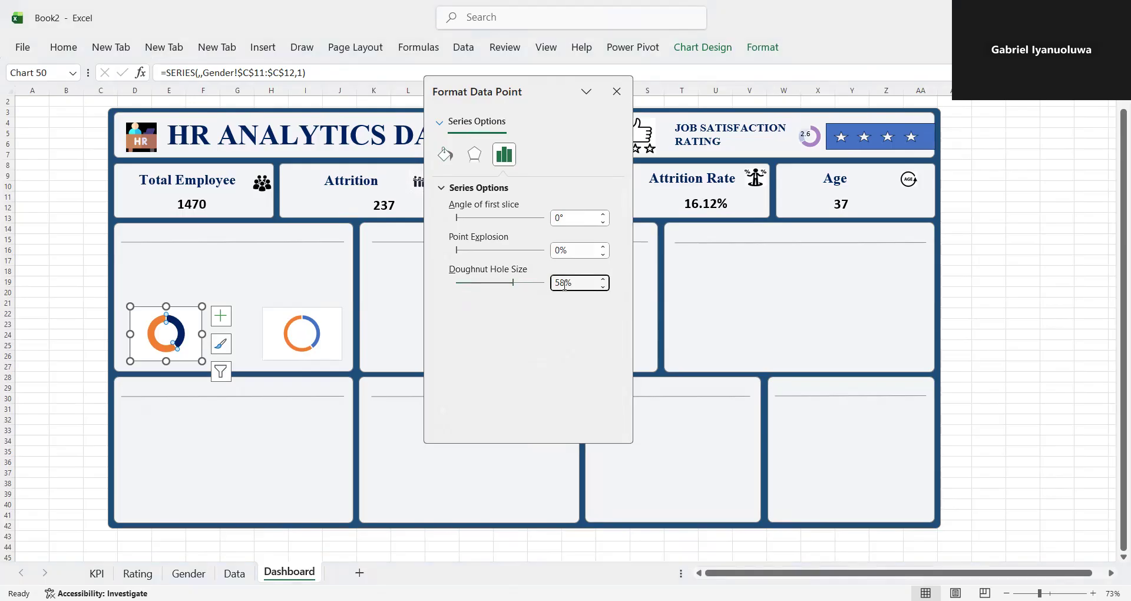
pyautogui.press('BackSpace')
pyautogui.write('70')
pyautogui.press('BackSpace')
pyautogui.press('BackSpace')
pyautogui.press('BackSpace')
pyautogui.write('70')
pyautogui.press('Return')
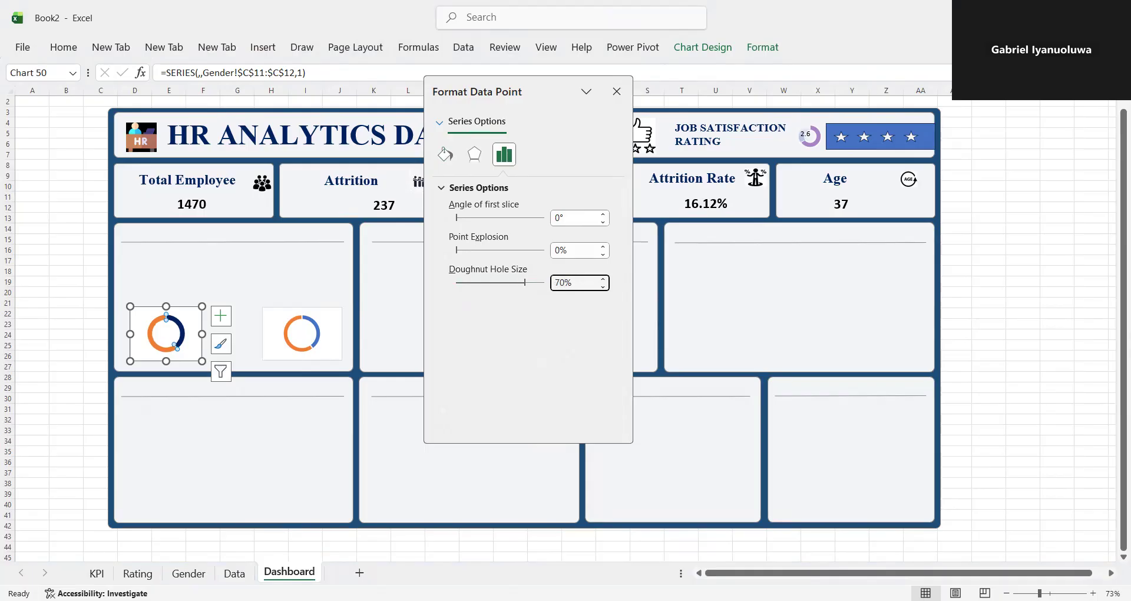
# - Fill the larger, orange slice of the original doughnut chart with the darkest grey shade of the white theme color
pyautogui.click(152, 335)
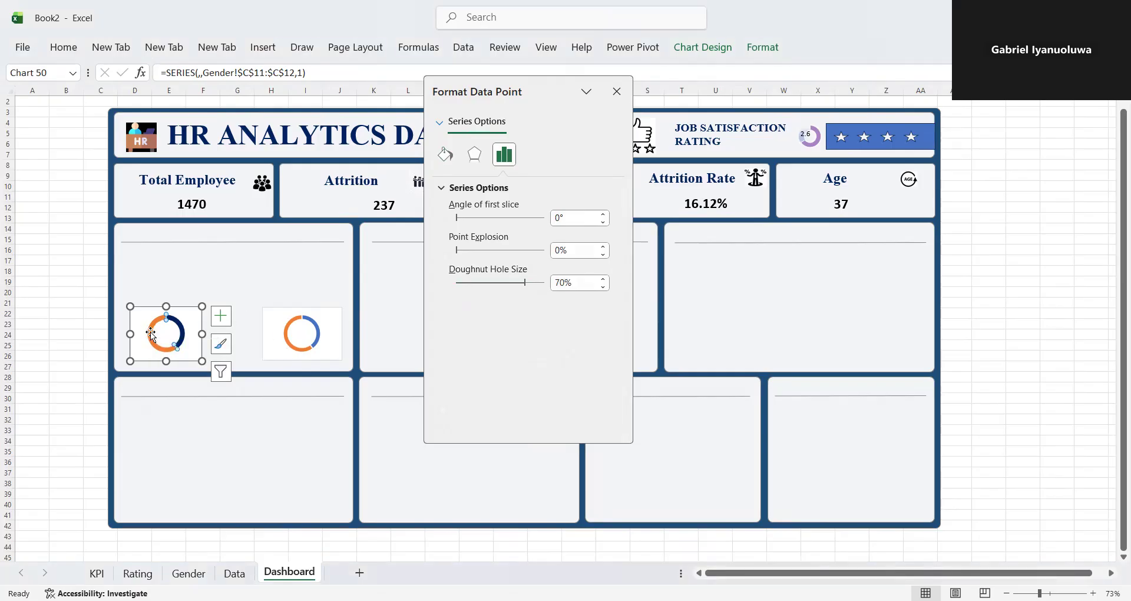
pyautogui.click(446, 155)
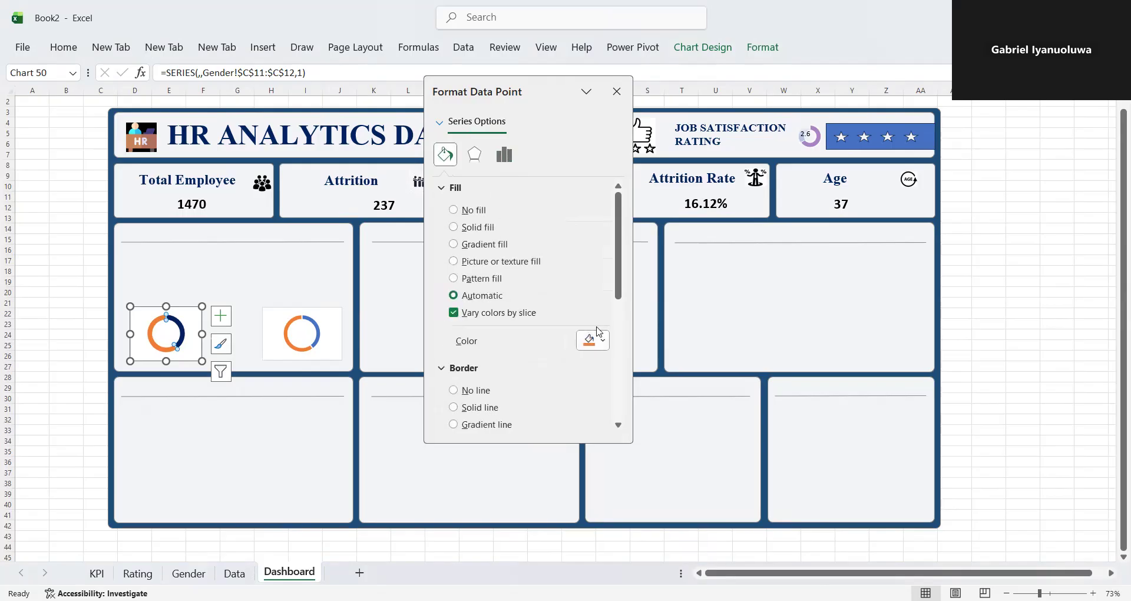
pyautogui.click(606, 346)
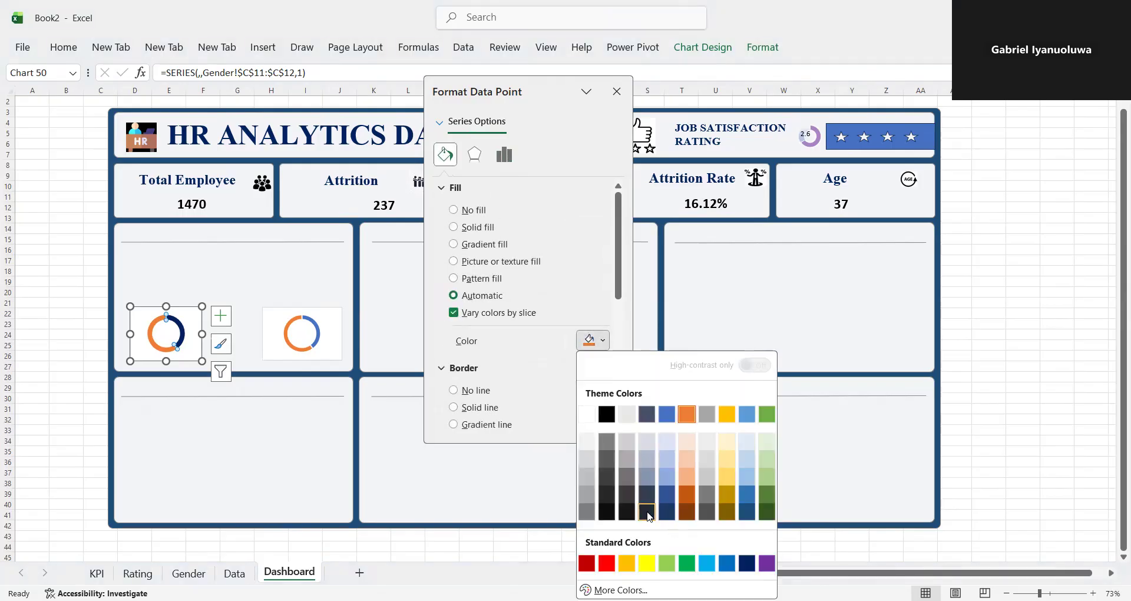
pyautogui.click(646, 512)
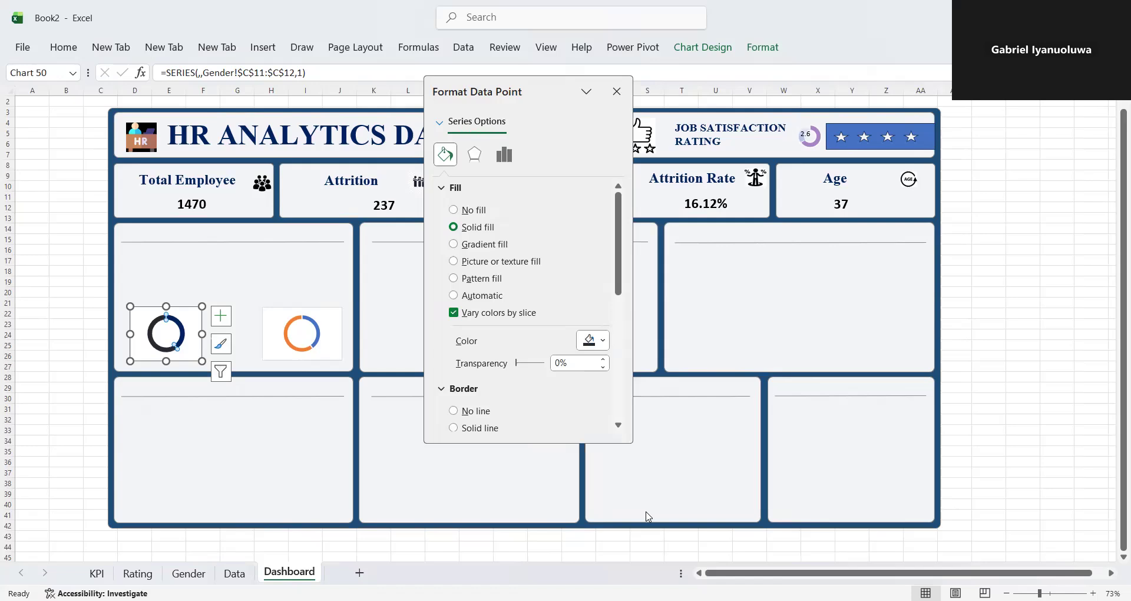
pyautogui.click(606, 346)
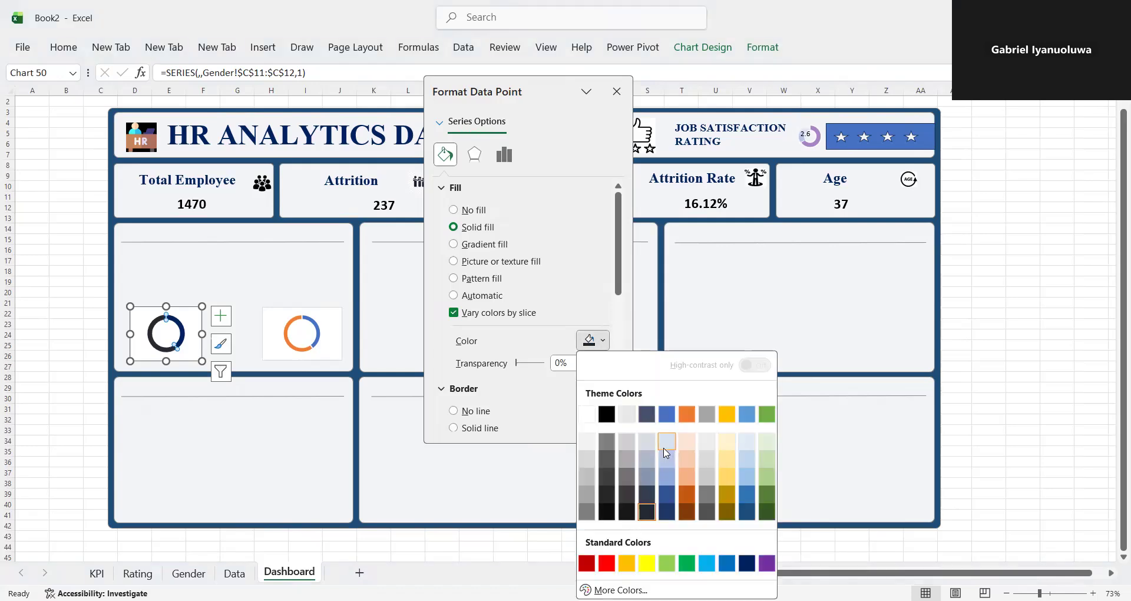
pyautogui.click(666, 442)
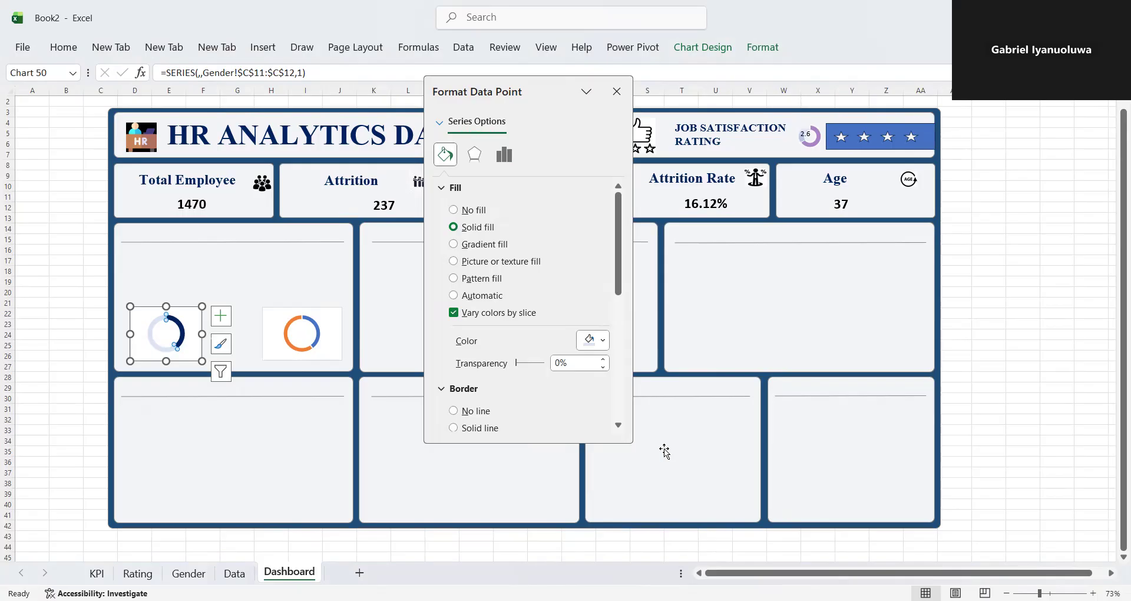
pyautogui.click(595, 340)
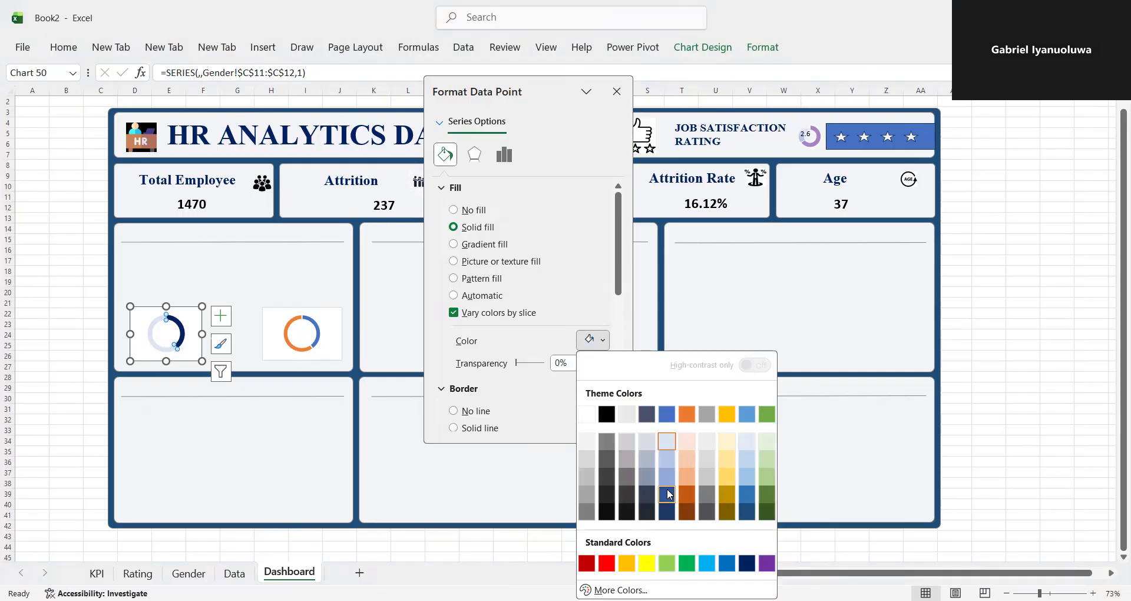
pyautogui.click(668, 491)
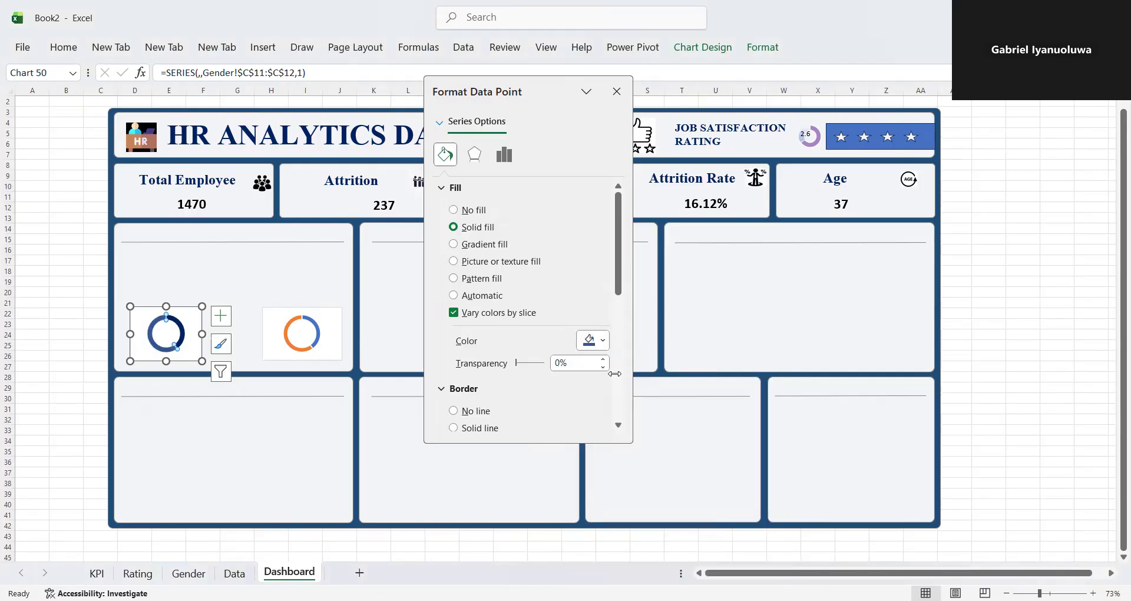
pyautogui.click(604, 335)
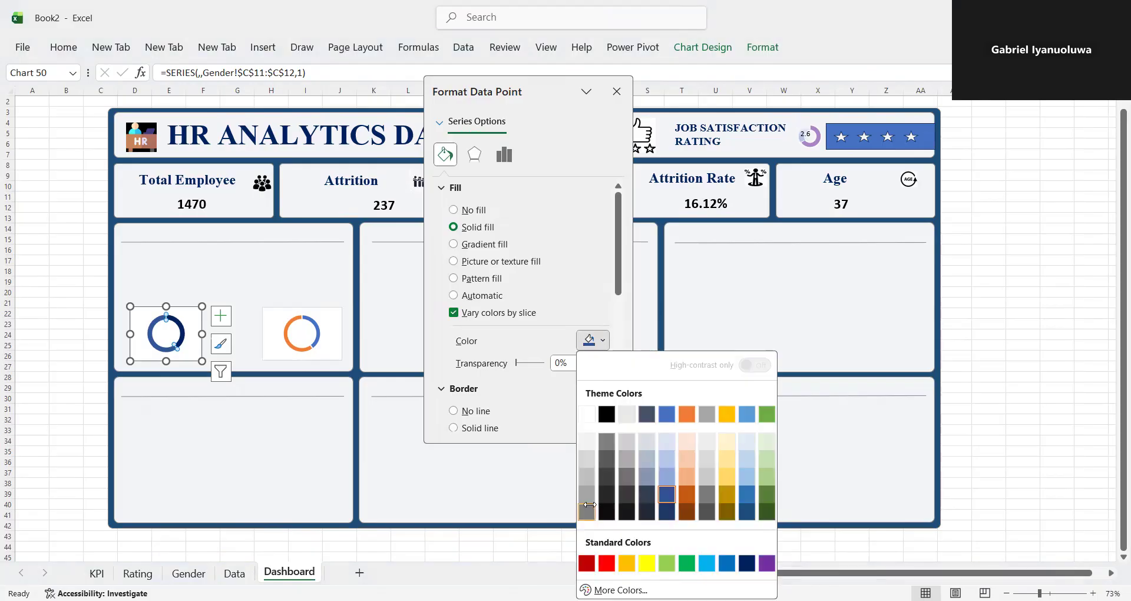
pyautogui.click(587, 509)
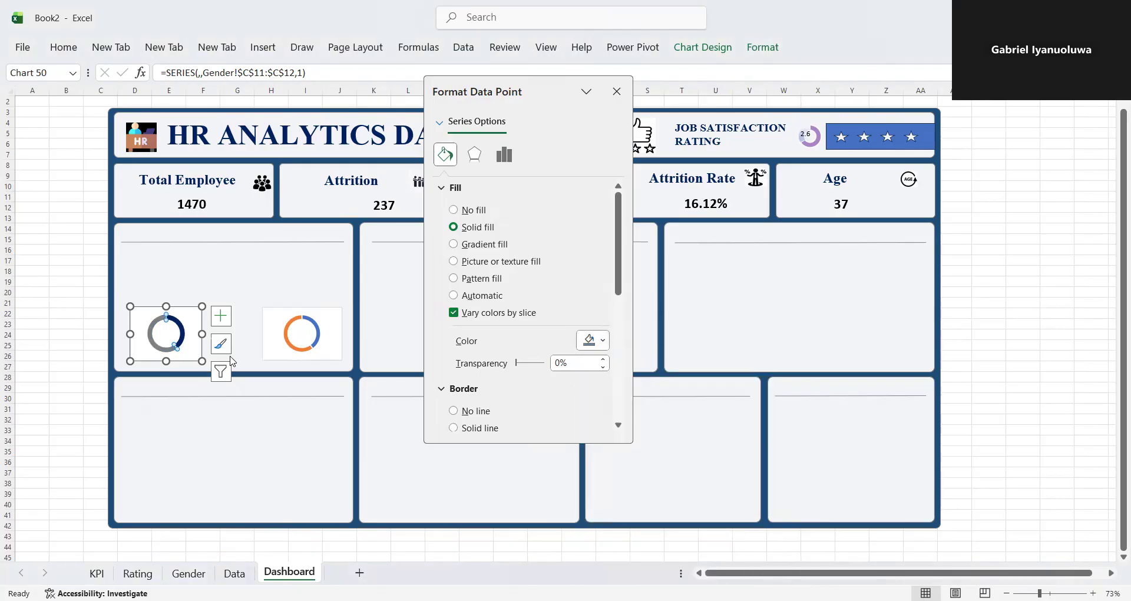
# - Try a solid purple fill on the whole ring of the duplicate doughnut chart, and undo it
pyautogui.click(317, 345)
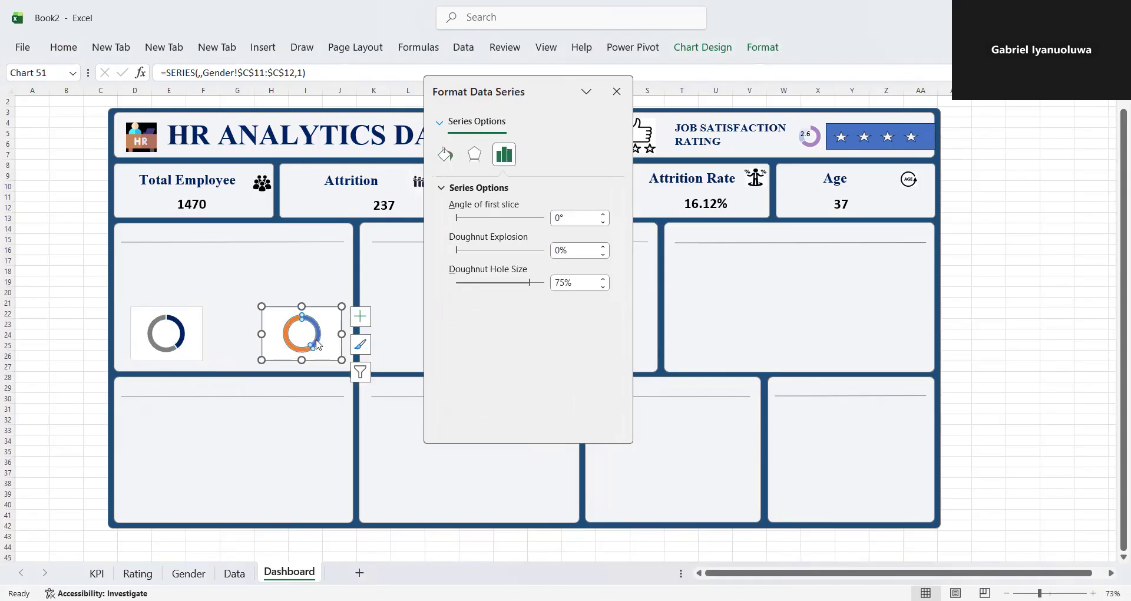
pyautogui.click(445, 155)
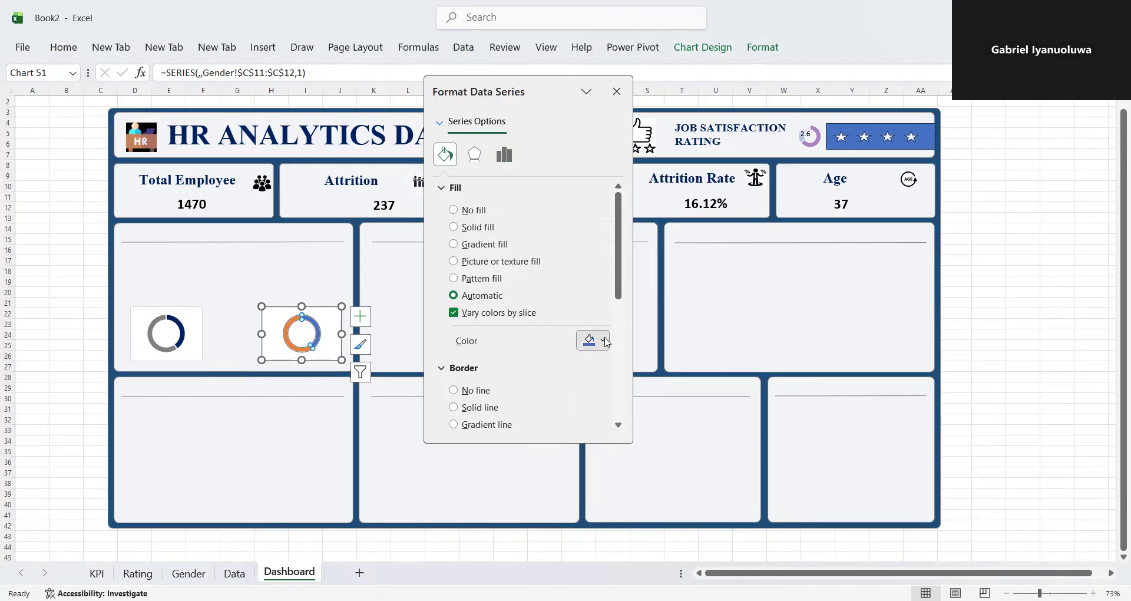
pyautogui.click(605, 342)
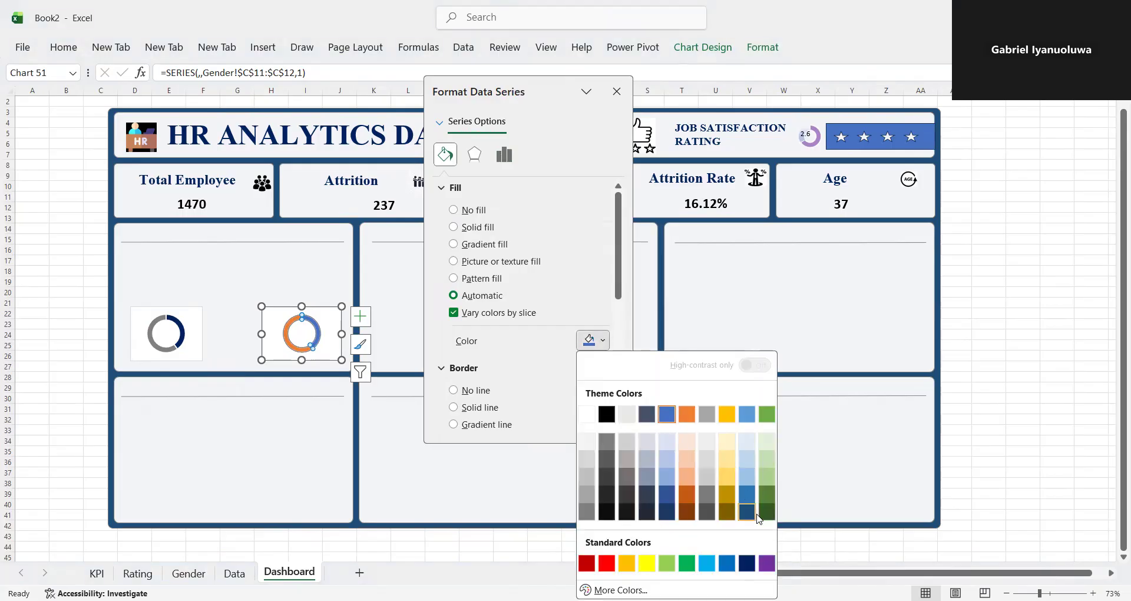
pyautogui.click(767, 563)
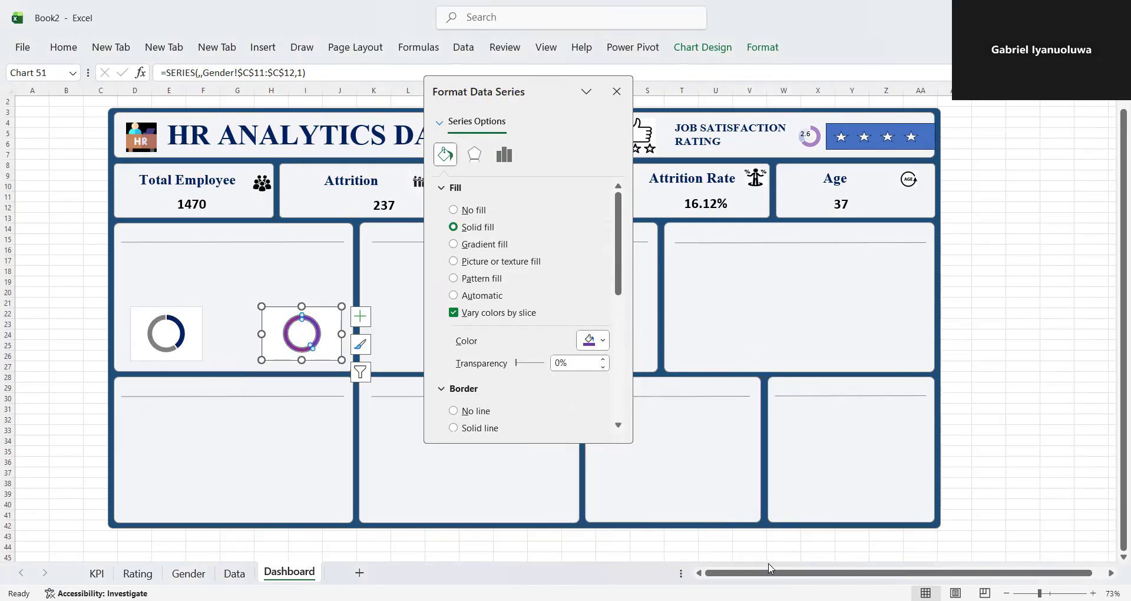
pyautogui.hotkey('ctrl', 'z')
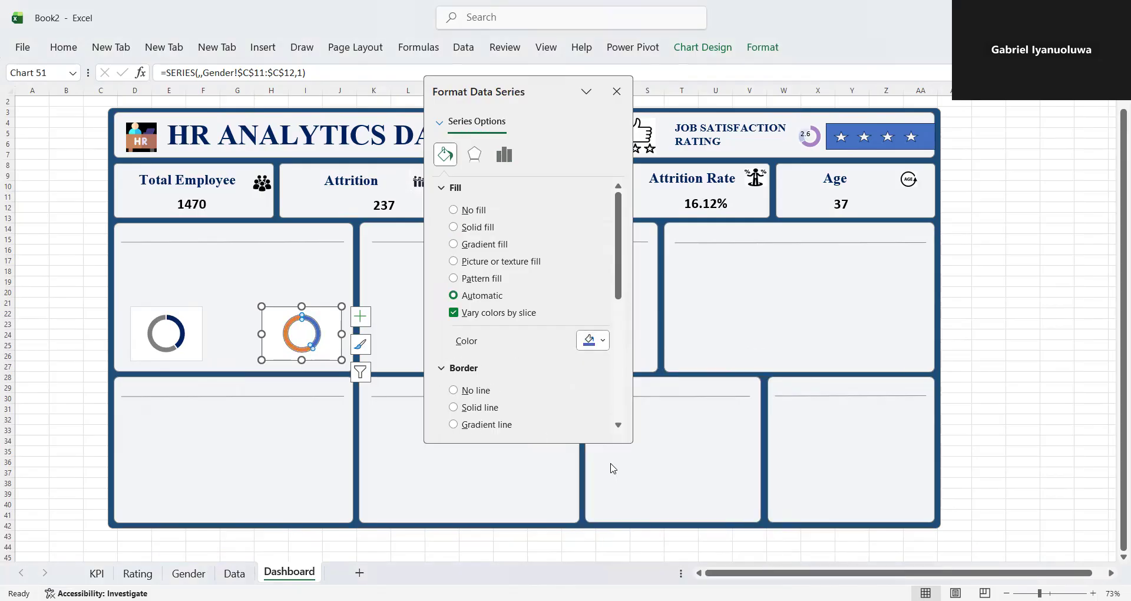
# - Fill only the smaller, blue slice of the duplicate doughnut chart with the standard purple
pyautogui.click(321, 334)
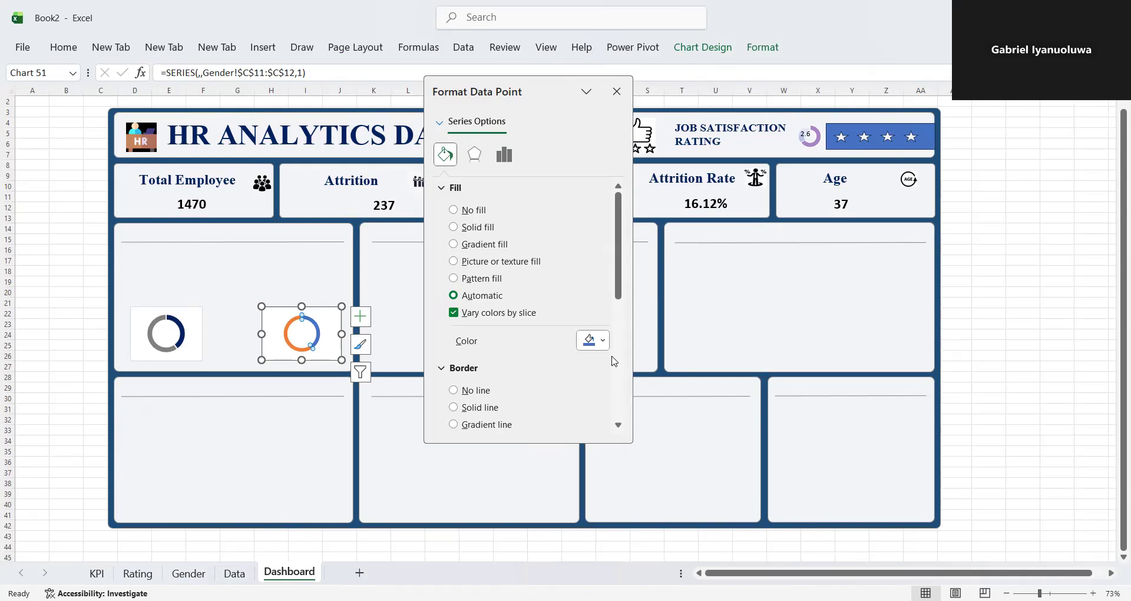
pyautogui.click(605, 341)
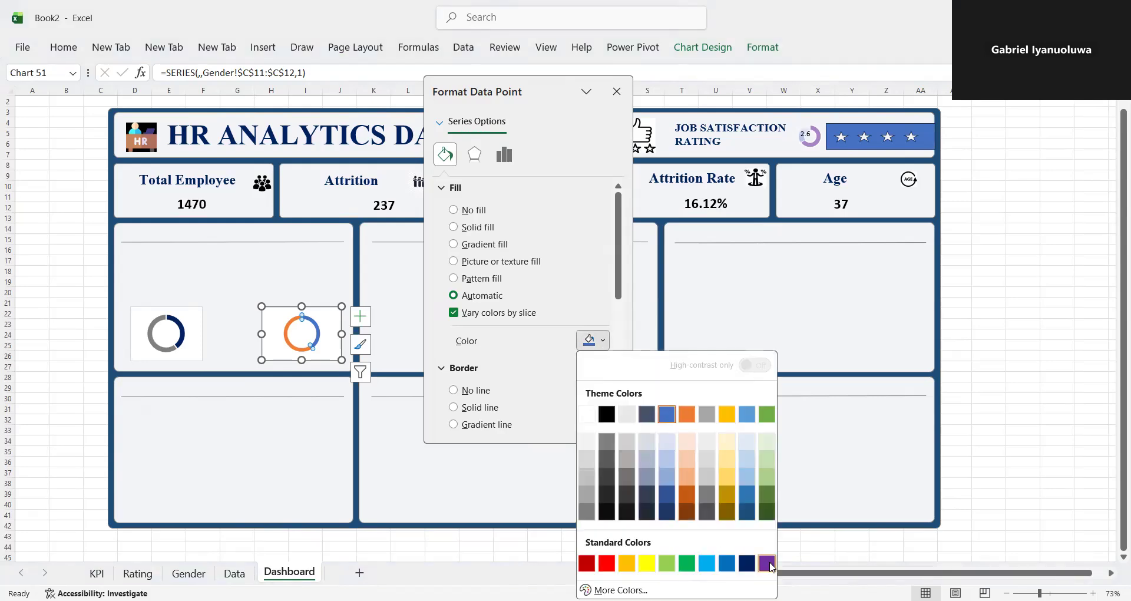
pyautogui.click(768, 563)
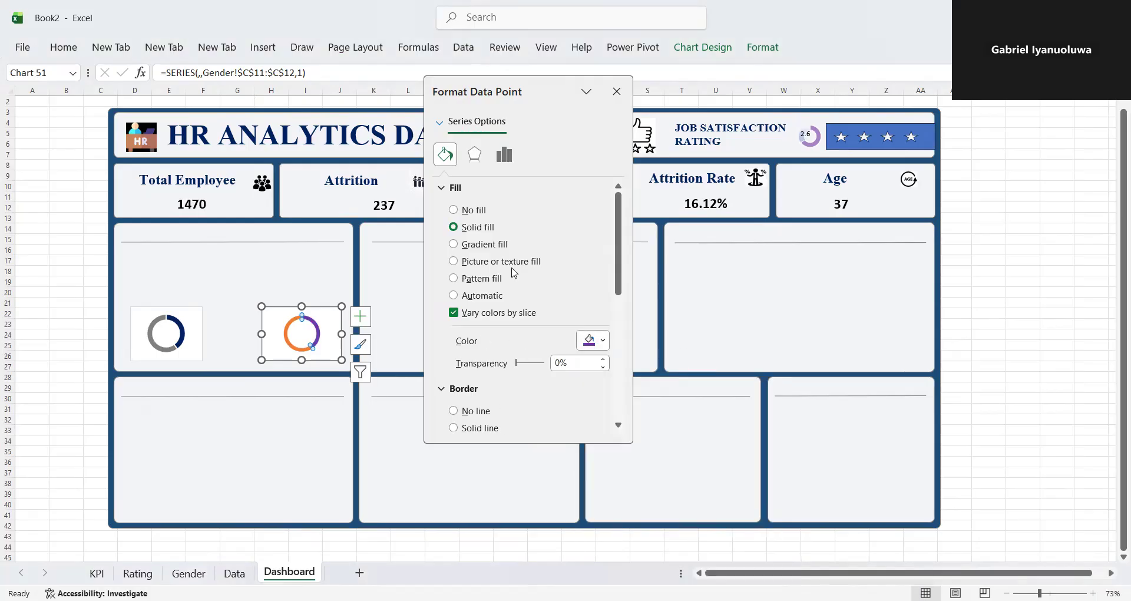
# - Set the duplicate doughnut chart's hole size to 70%, matching the original chart
pyautogui.click(505, 154)
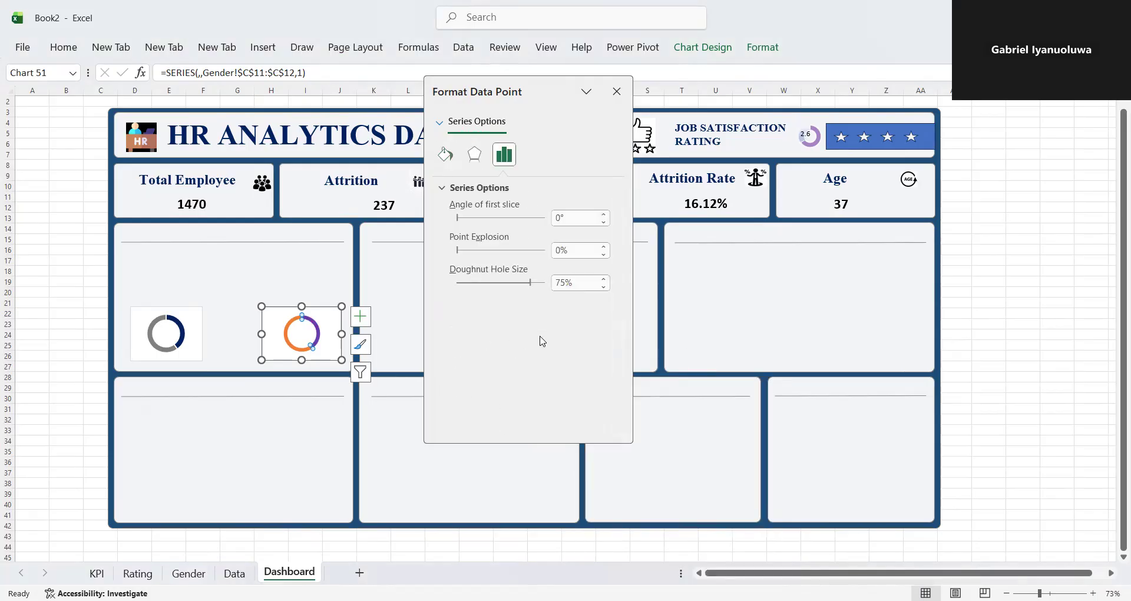
pyautogui.click(564, 283)
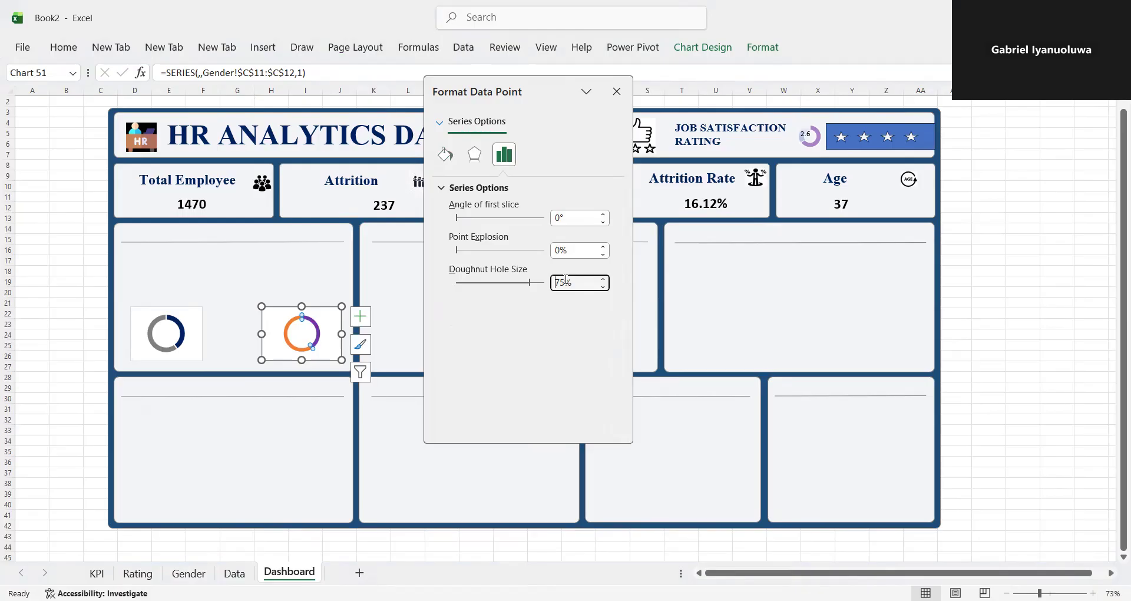
pyautogui.write('0')
pyautogui.press('Return')
# - Fill the larger, orange slice of the duplicate doughnut chart with the light grey theme color and close the formatting pane
pyautogui.click(441, 159)
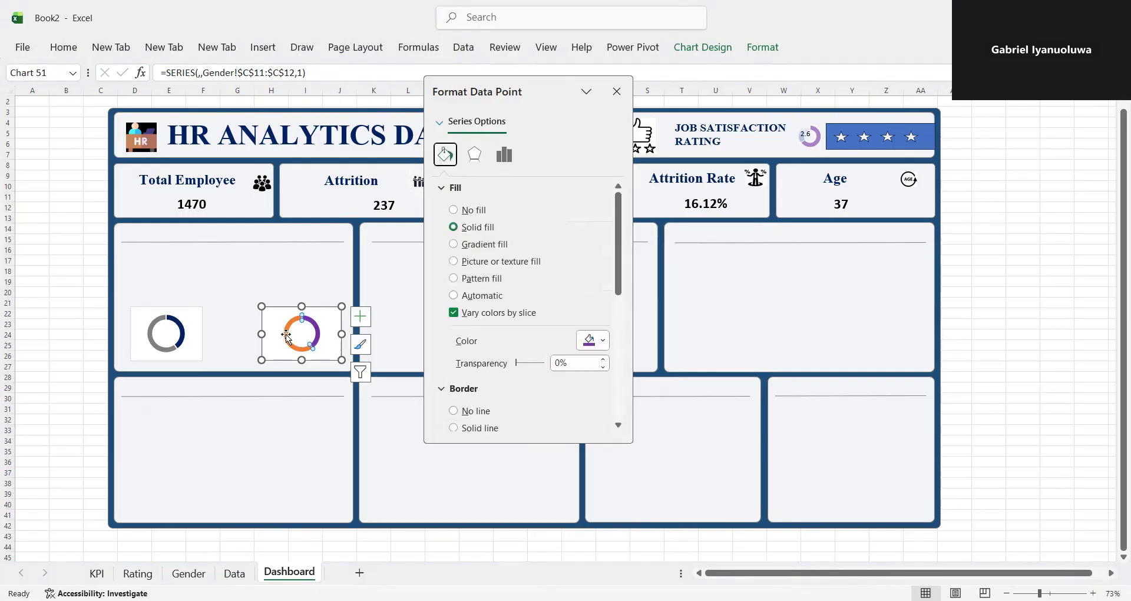
pyautogui.click(289, 337)
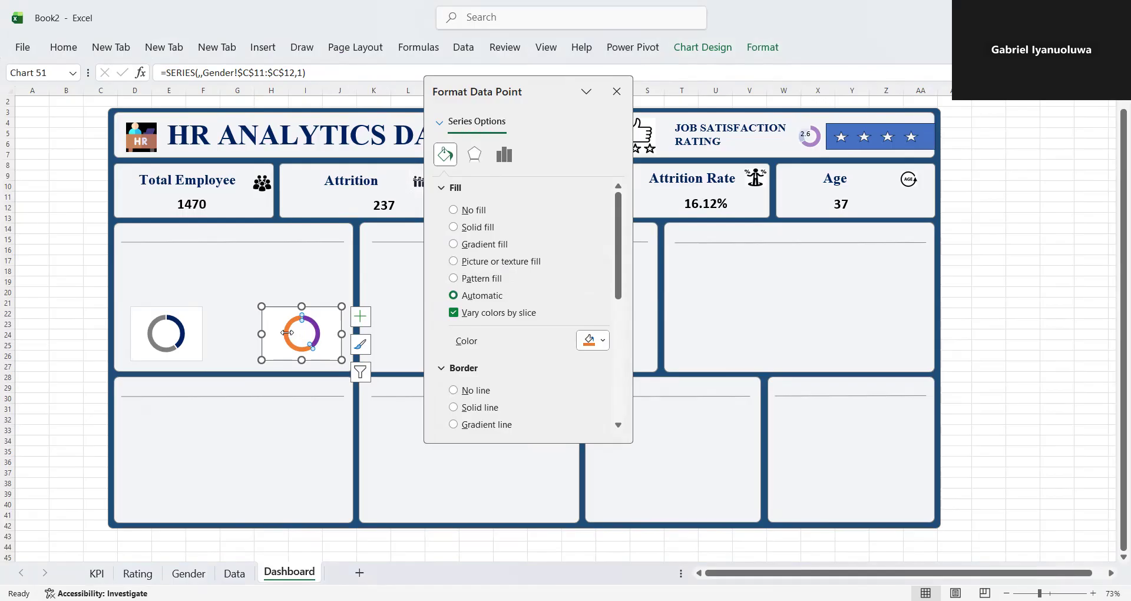
pyautogui.click(601, 340)
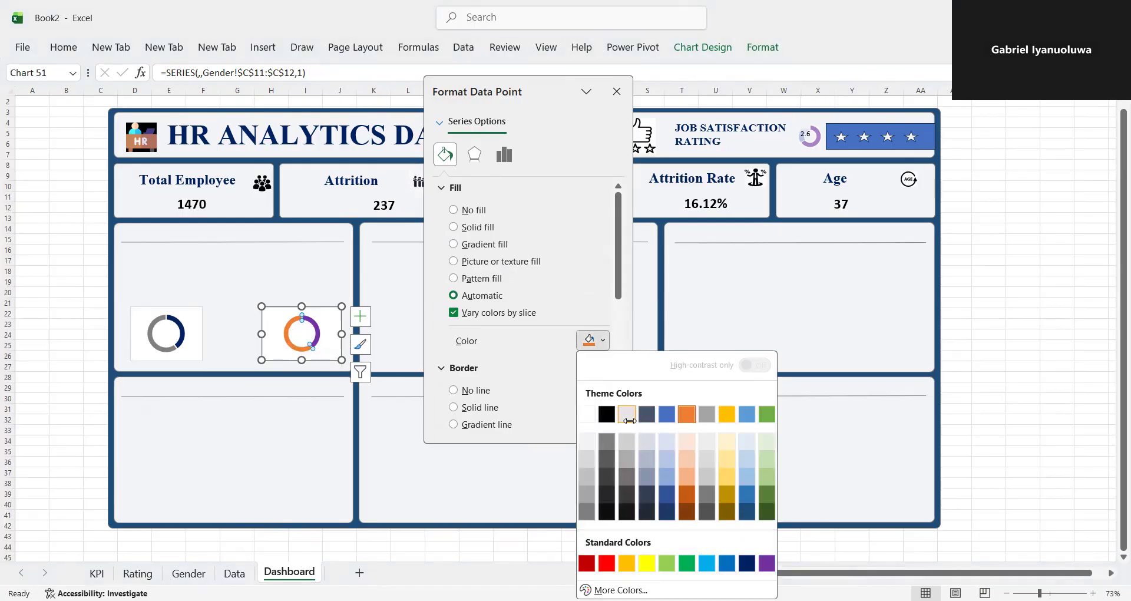
pyautogui.click(628, 419)
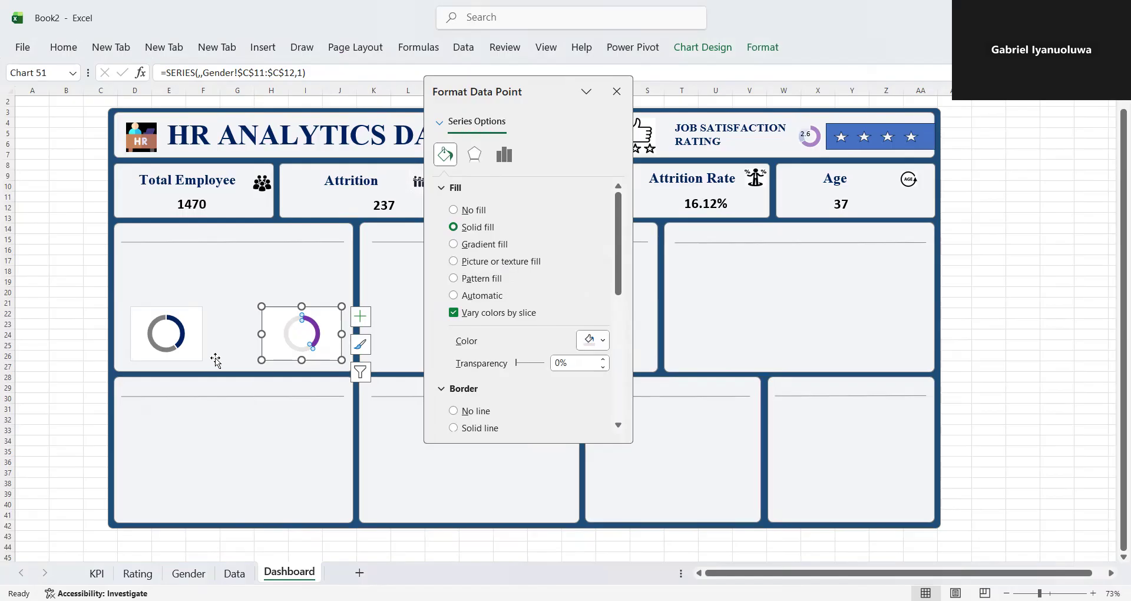
pyautogui.click(232, 358)
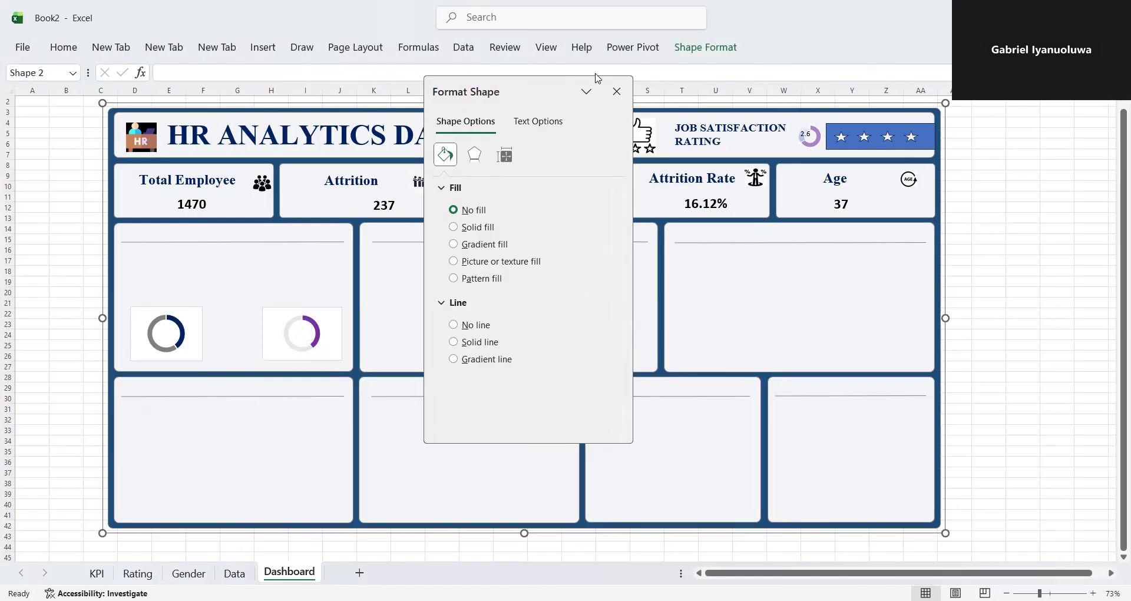
pyautogui.click(617, 91)
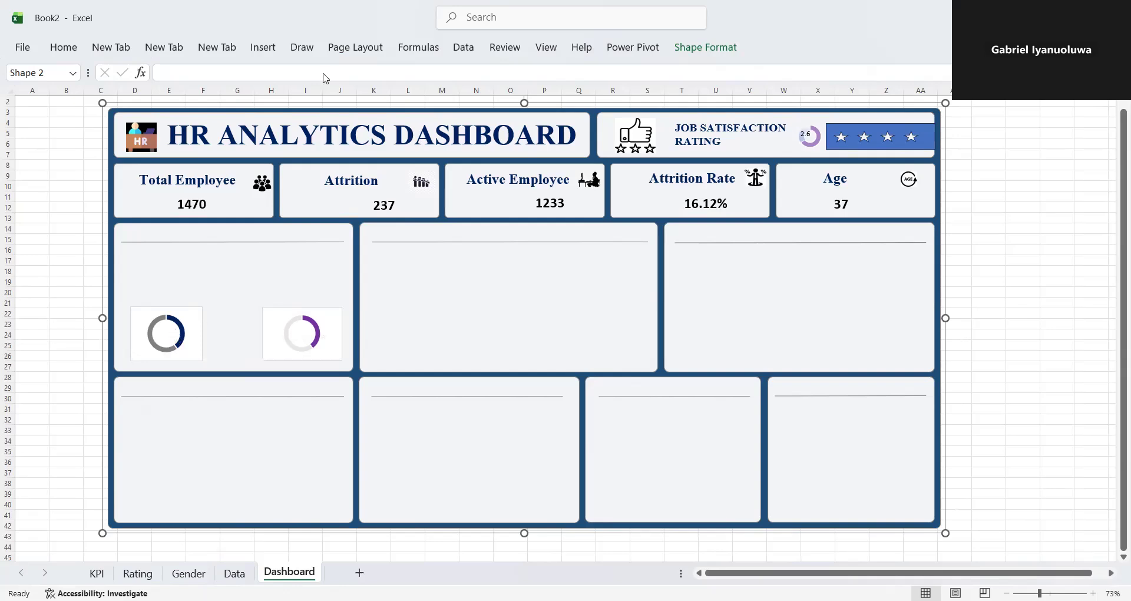
# - Insert a small text box inside the original doughnut's hole and link it to the female count with =Gender!$B$11
pyautogui.click(263, 47)
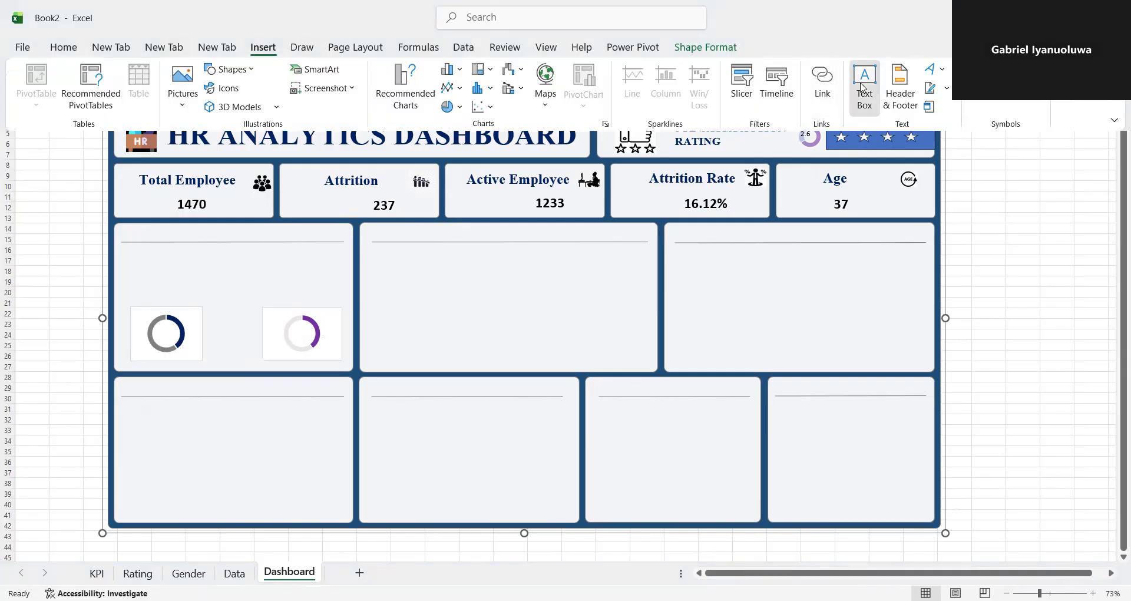
pyautogui.click(864, 87)
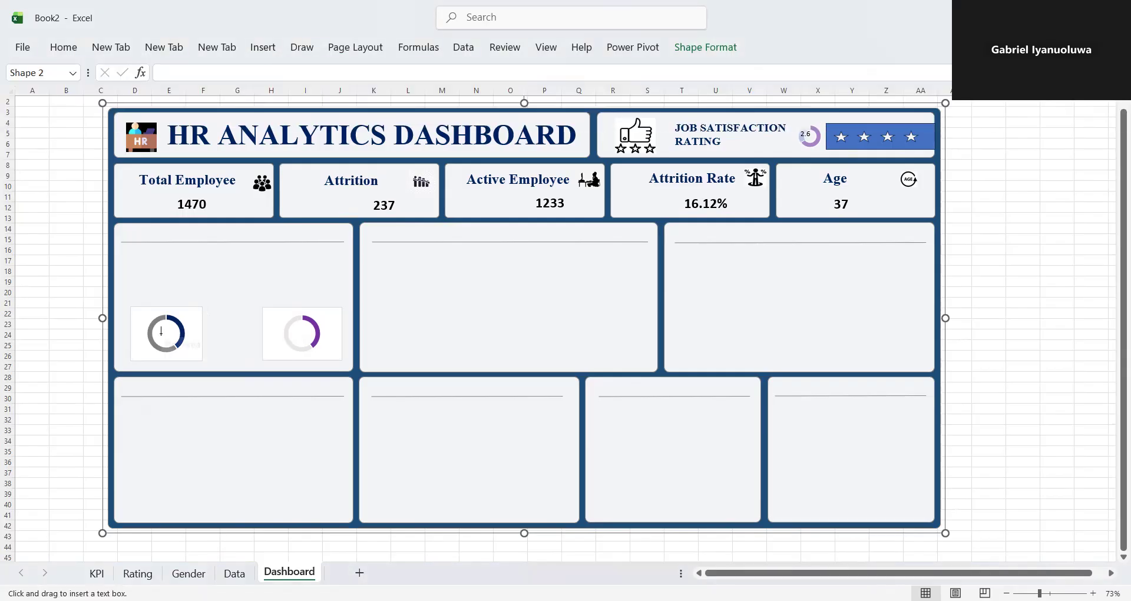
pyautogui.moveTo(154, 332)
pyautogui.mouseDown()
pyautogui.moveTo(179, 344)
pyautogui.moveTo(170, 325)
pyautogui.mouseUp()
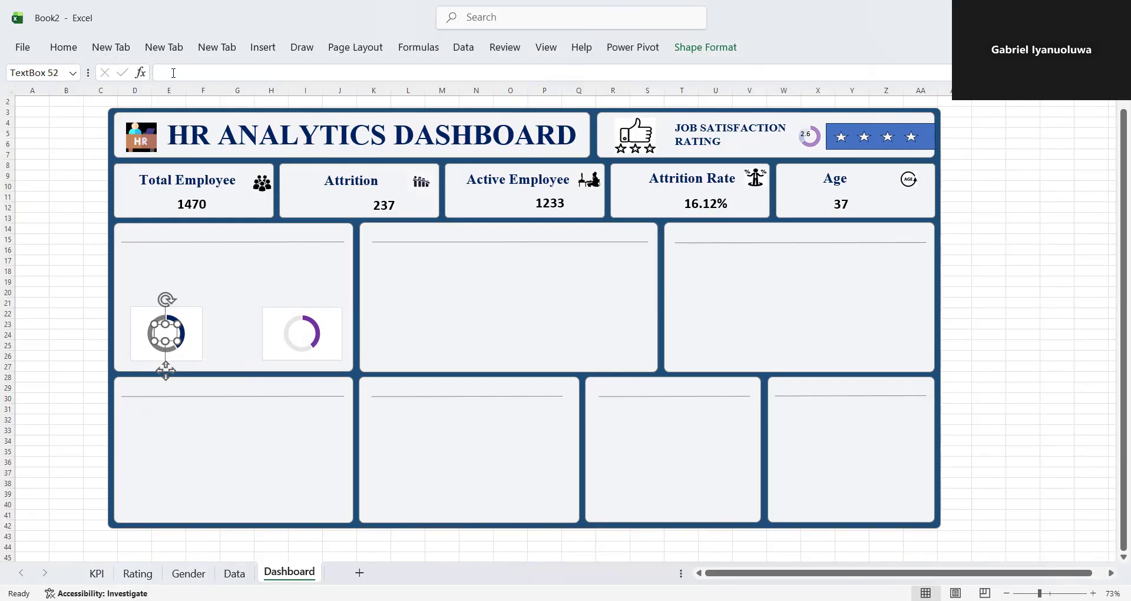
pyautogui.click(174, 72)
pyautogui.write('=')
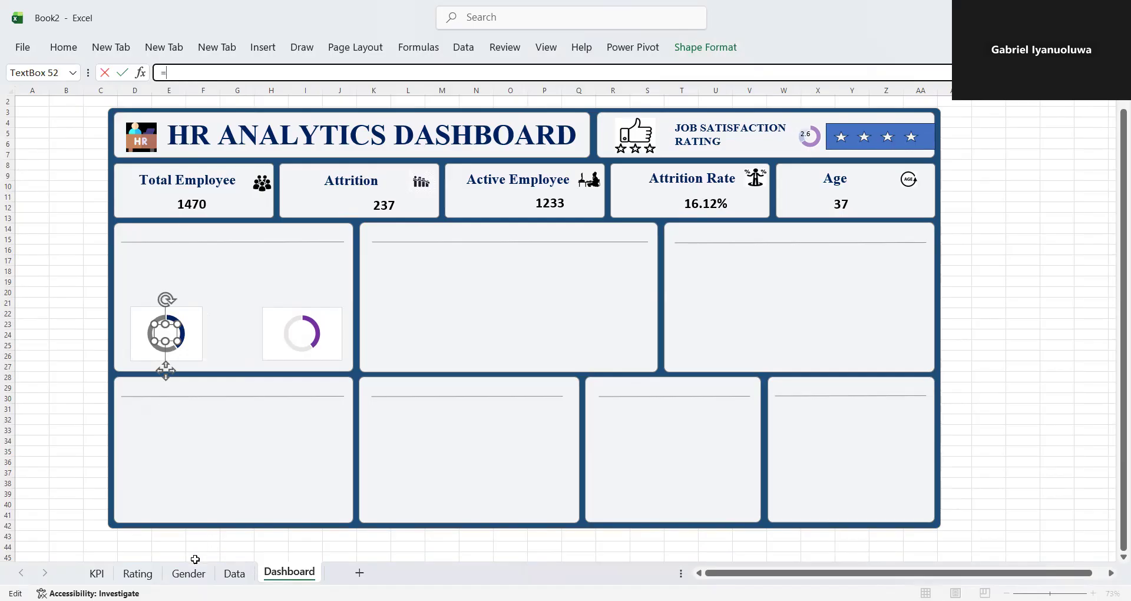
pyautogui.click(189, 574)
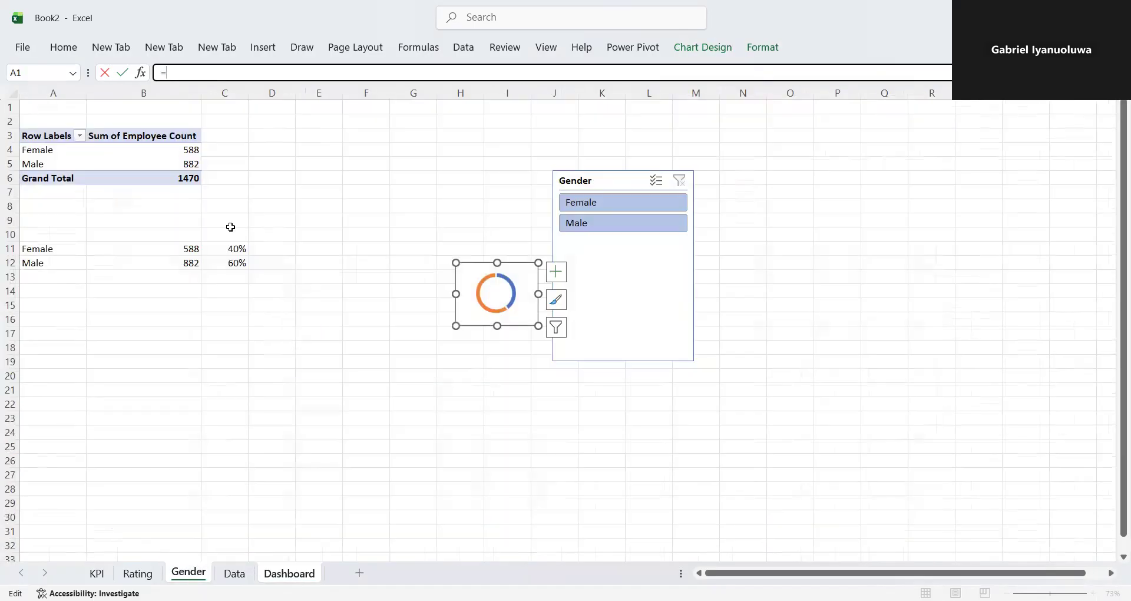
pyautogui.click(188, 249)
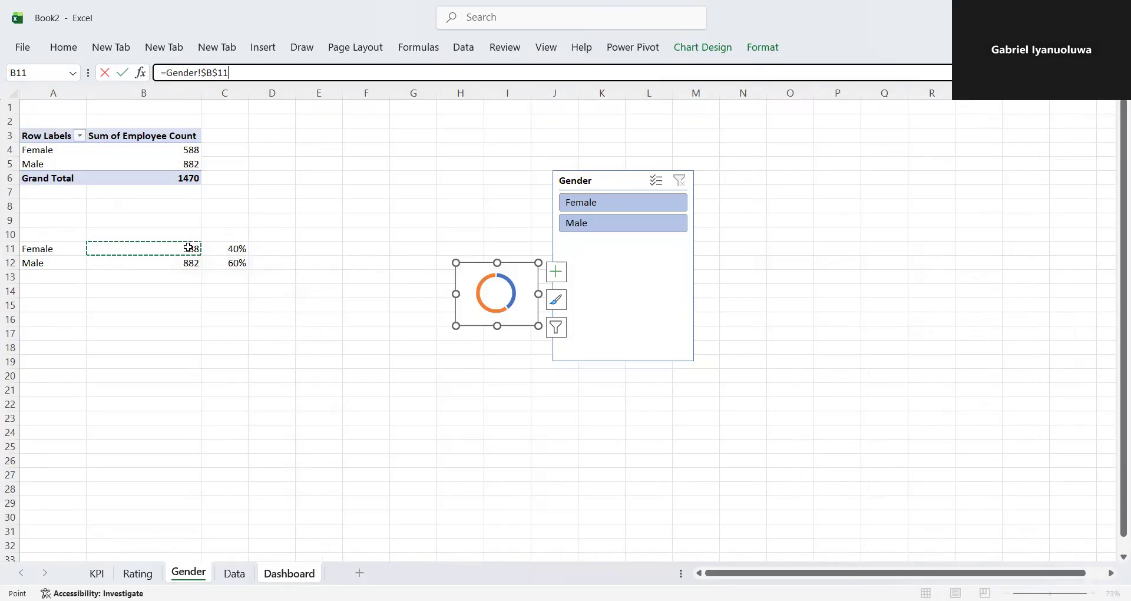
pyautogui.press('Return')
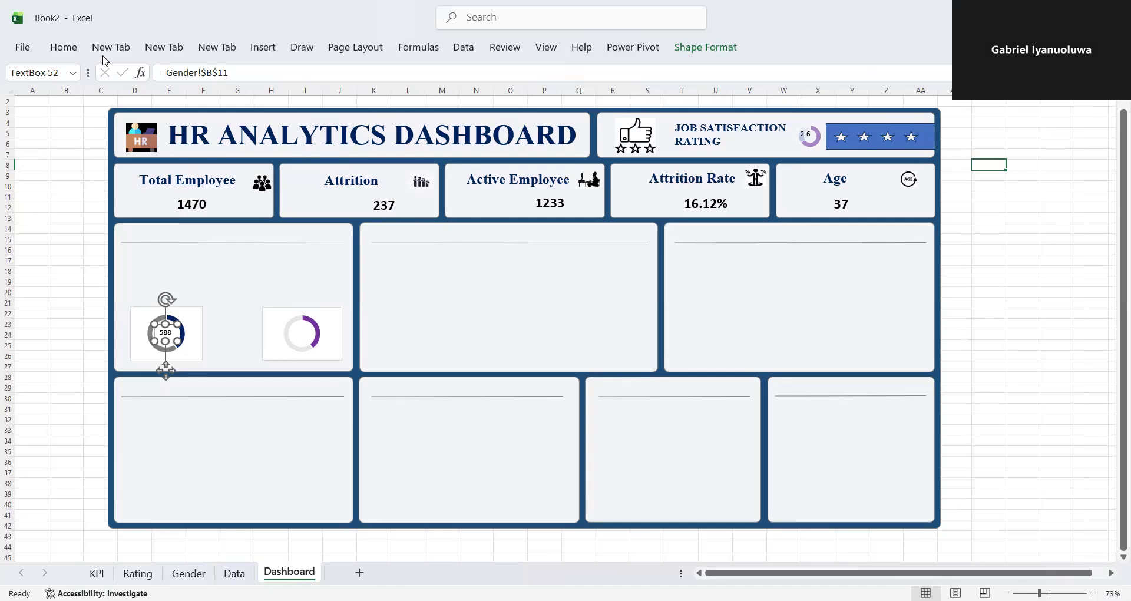
# - Format the female count text box in bold Times New Roman at size 11
pyautogui.click(64, 48)
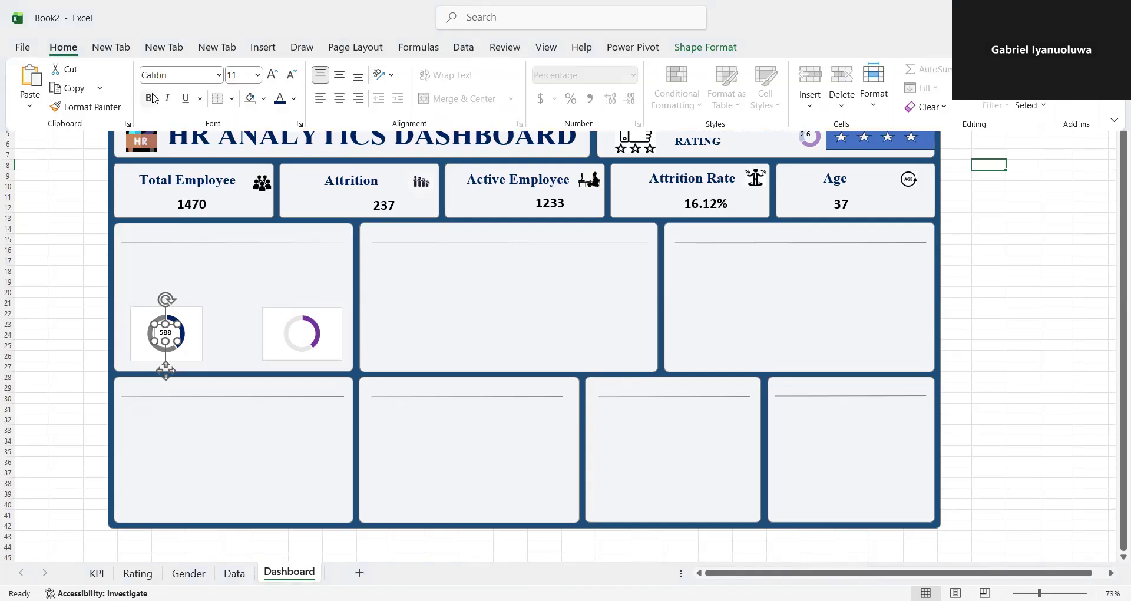
pyautogui.click(149, 99)
pyautogui.click(168, 74)
pyautogui.write('Times New Roman')
pyautogui.press('Return')
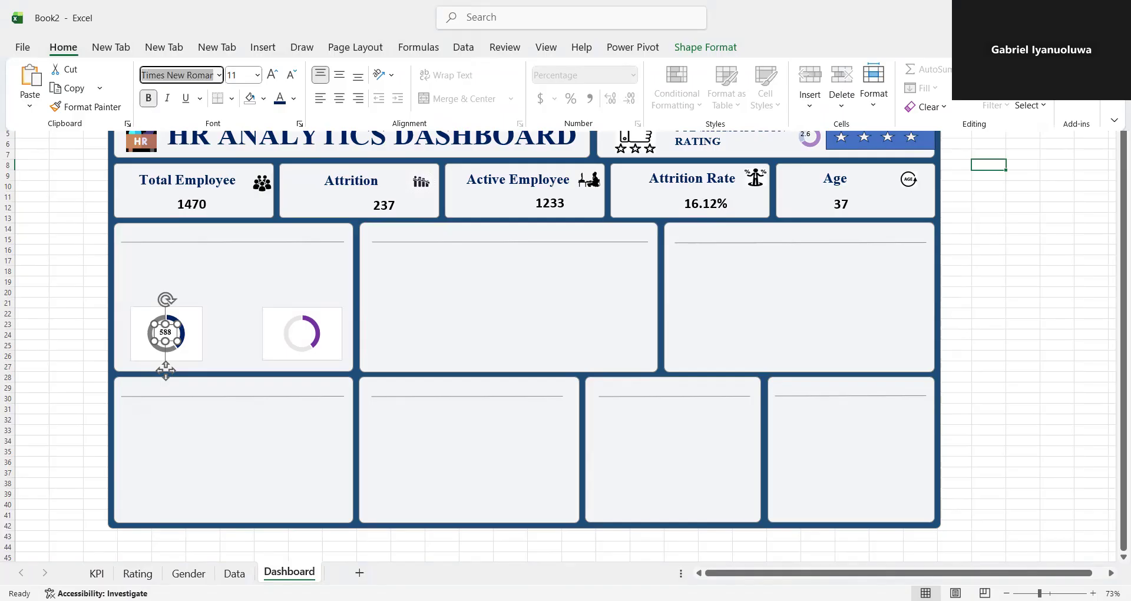
pyautogui.click(148, 98)
pyautogui.click(148, 99)
pyautogui.click(256, 75)
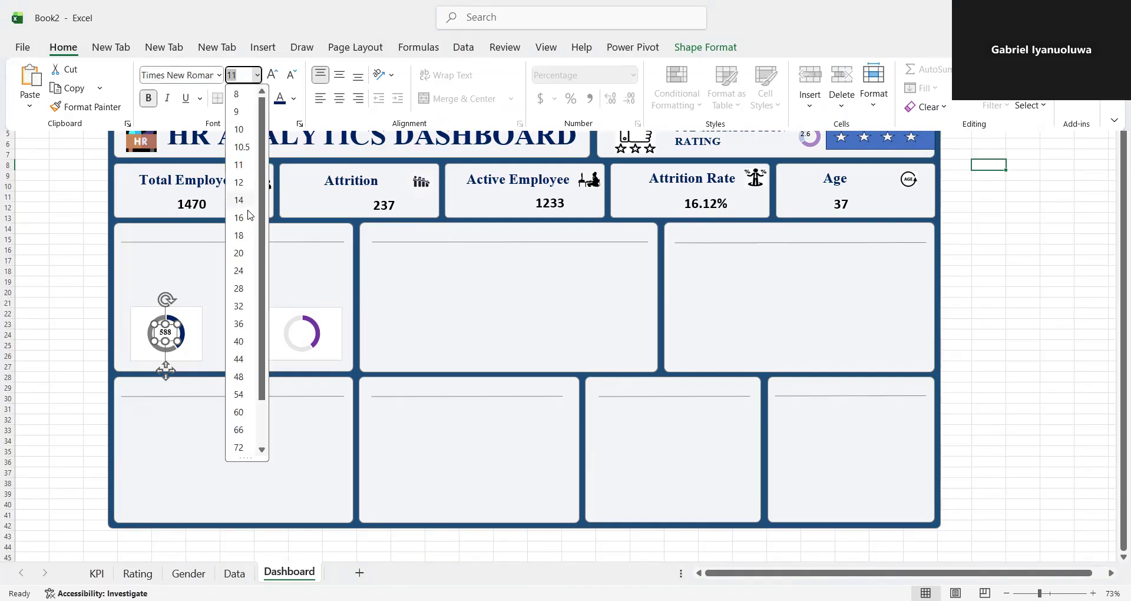
pyautogui.click(240, 168)
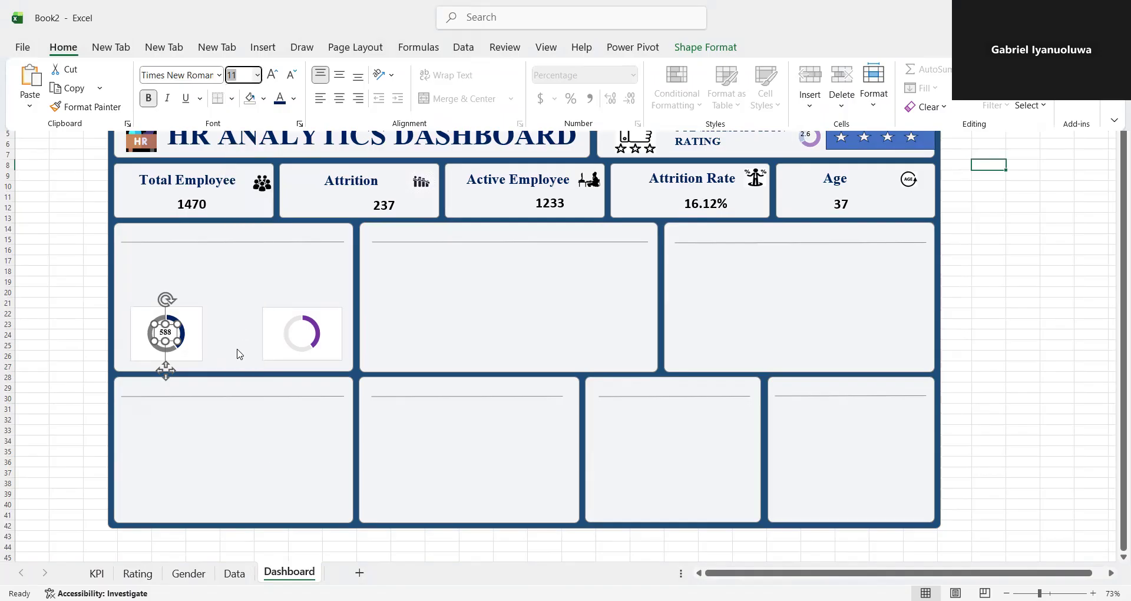
pyautogui.click(173, 334)
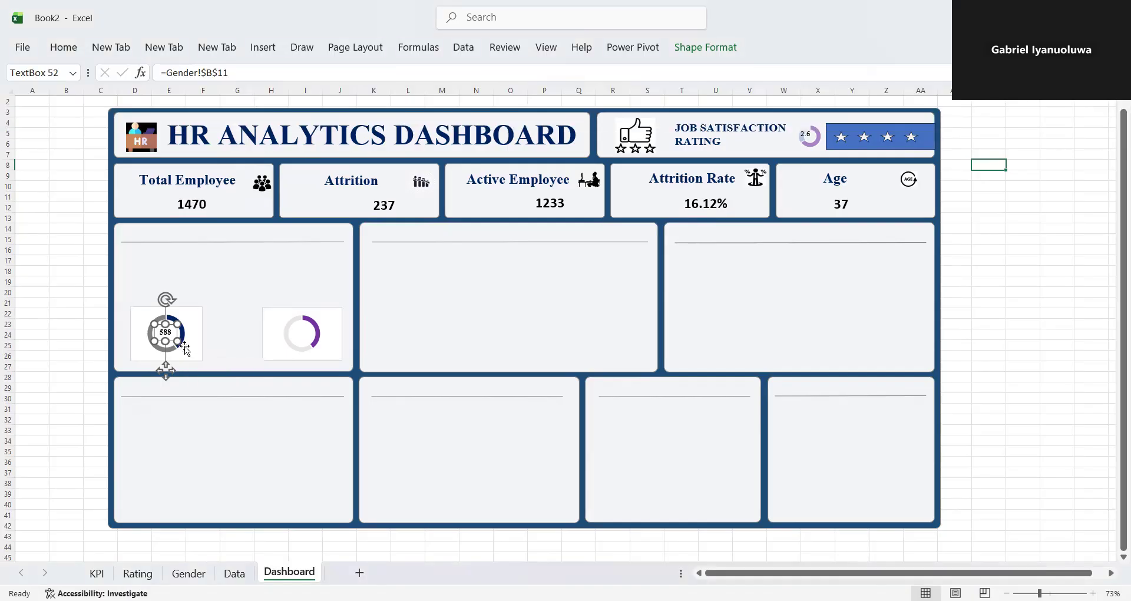
pyautogui.click(218, 346)
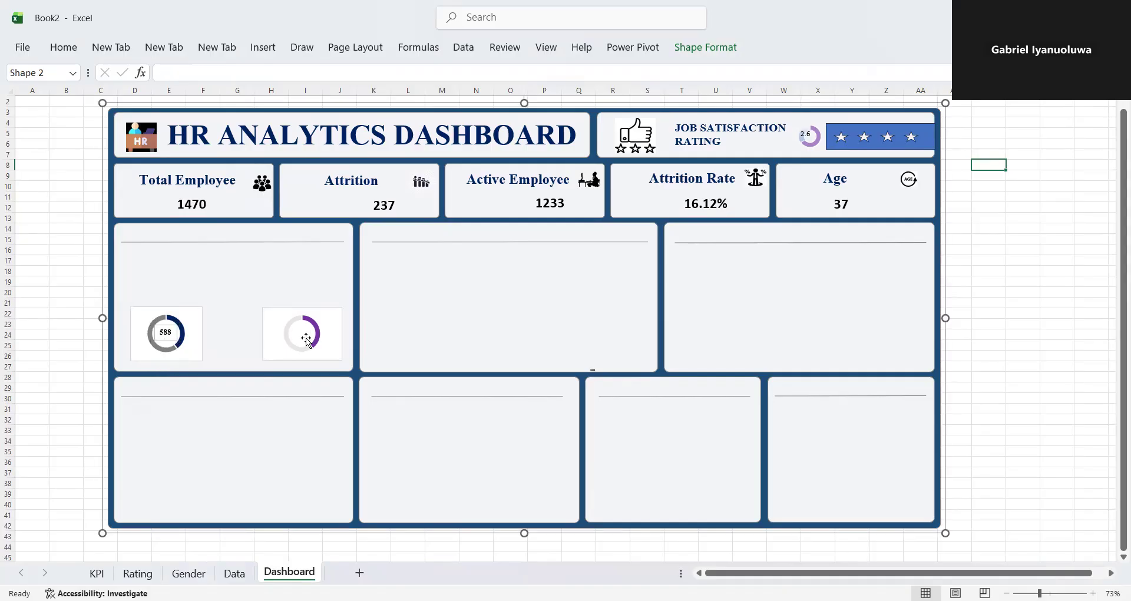
# - Remove the fill and the outline from the female count text box
pyautogui.click(172, 325)
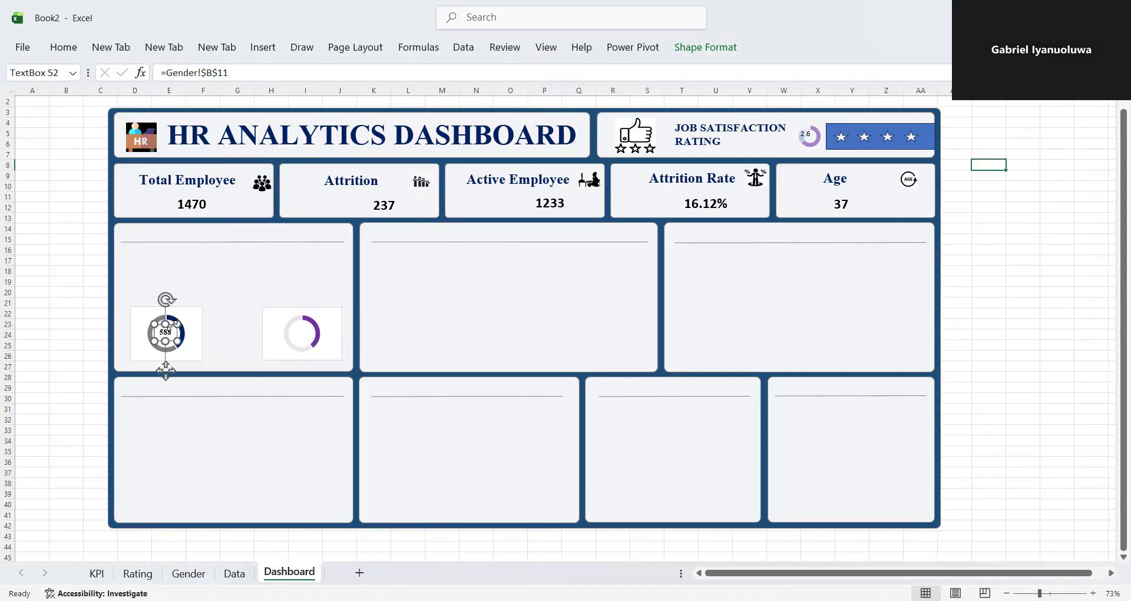
pyautogui.click(718, 52)
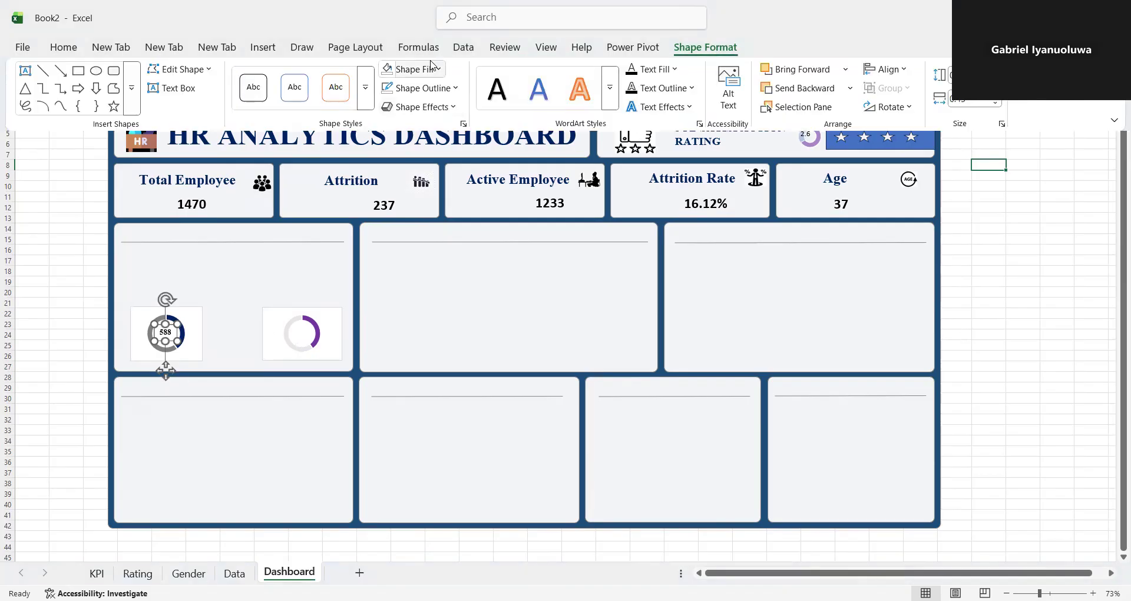
pyautogui.click(439, 70)
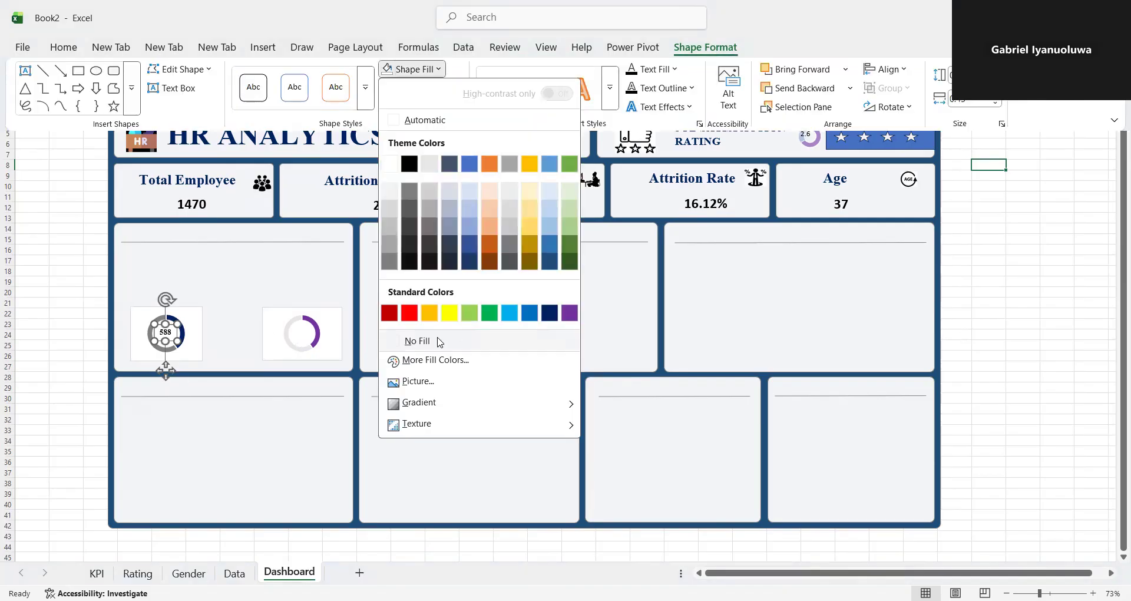
pyautogui.click(439, 342)
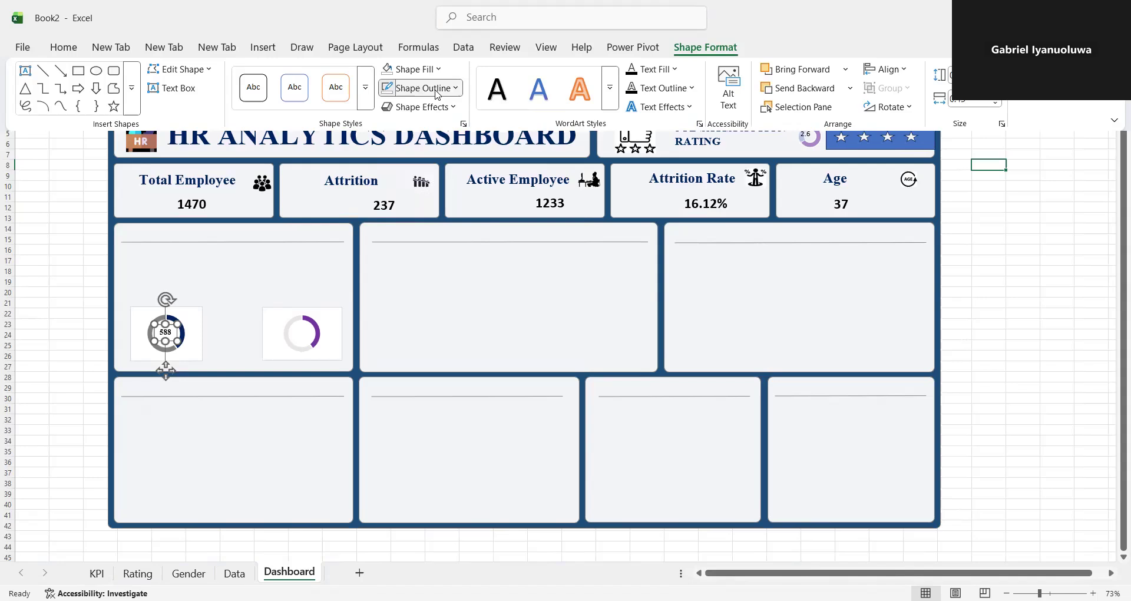
pyautogui.click(437, 89)
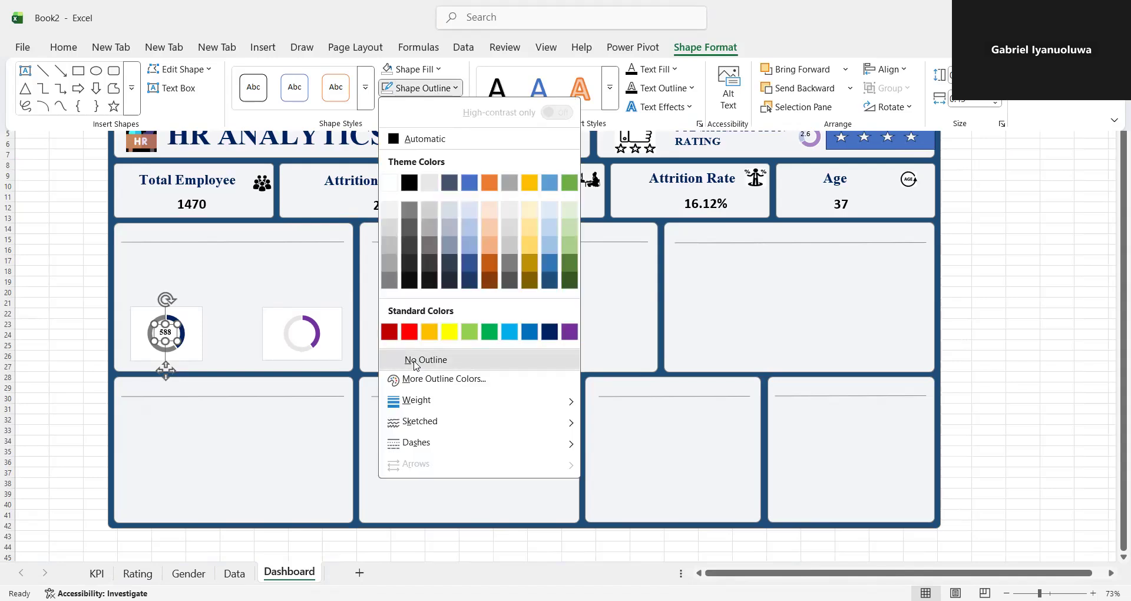
pyautogui.click(415, 361)
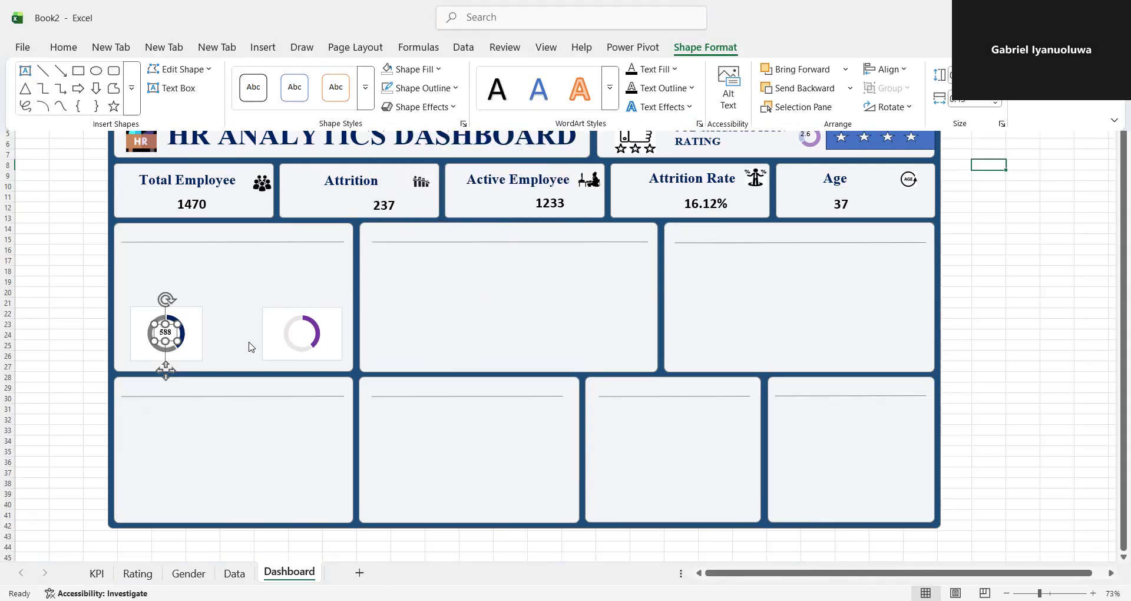
pyautogui.click(300, 336)
pyautogui.click(230, 221)
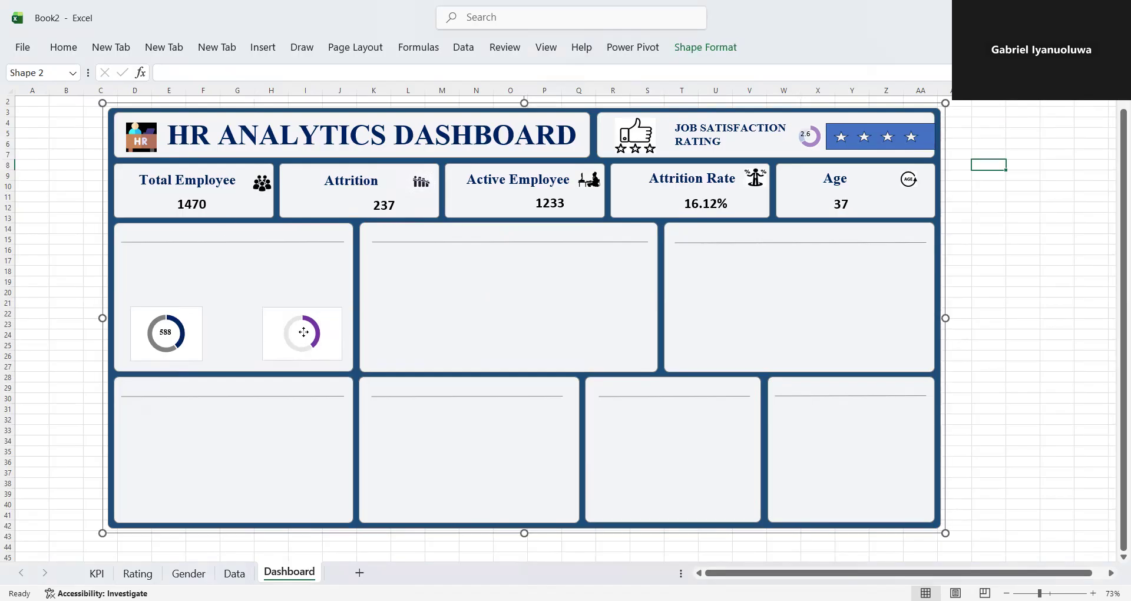
# - Insert a text box inside the duplicate doughnut's hole and link it to the male count in cell B12 of the Gender sheet
pyautogui.click(205, 267)
pyautogui.click(271, 47)
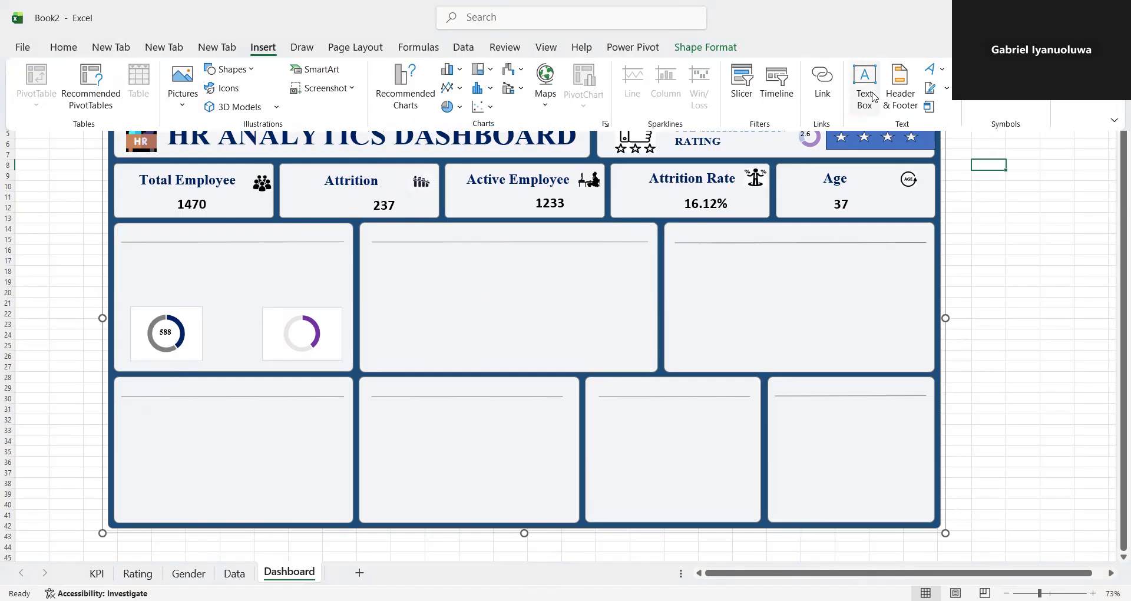
pyautogui.click(872, 94)
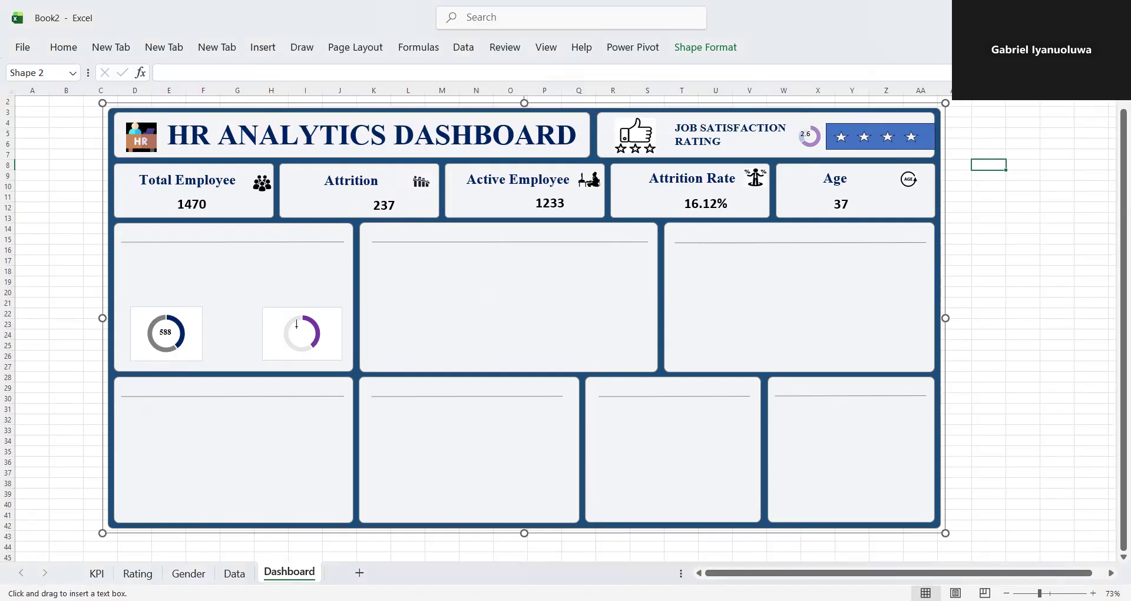
pyautogui.moveTo(293, 330)
pyautogui.mouseDown()
pyautogui.moveTo(321, 343)
pyautogui.moveTo(292, 326)
pyautogui.moveTo(301, 345)
pyautogui.mouseUp()
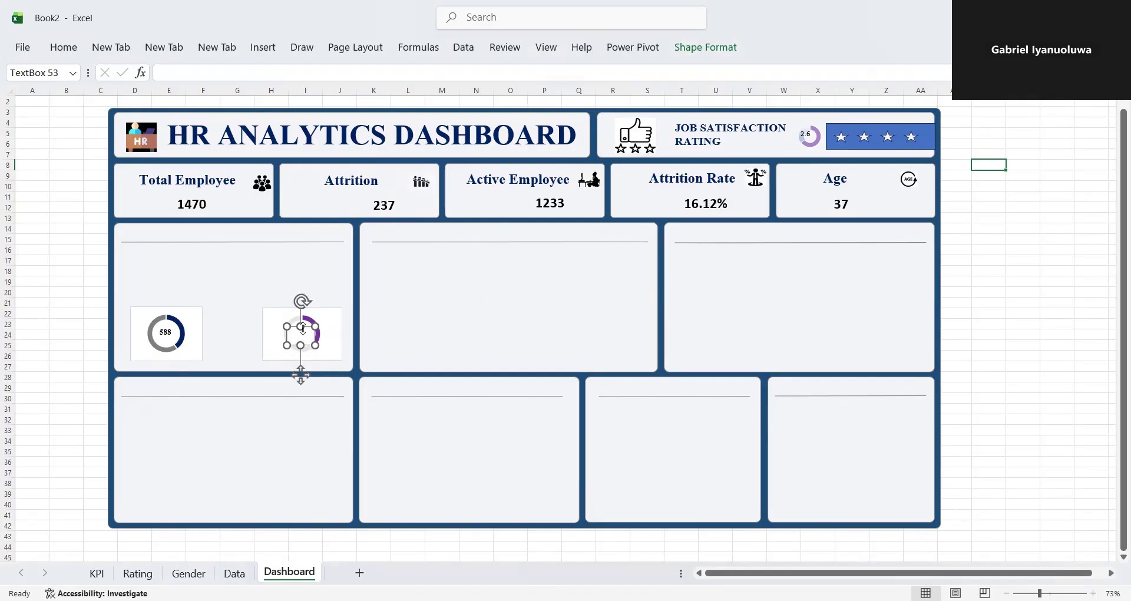
pyautogui.moveTo(296, 325); pyautogui.dragTo(296, 326)
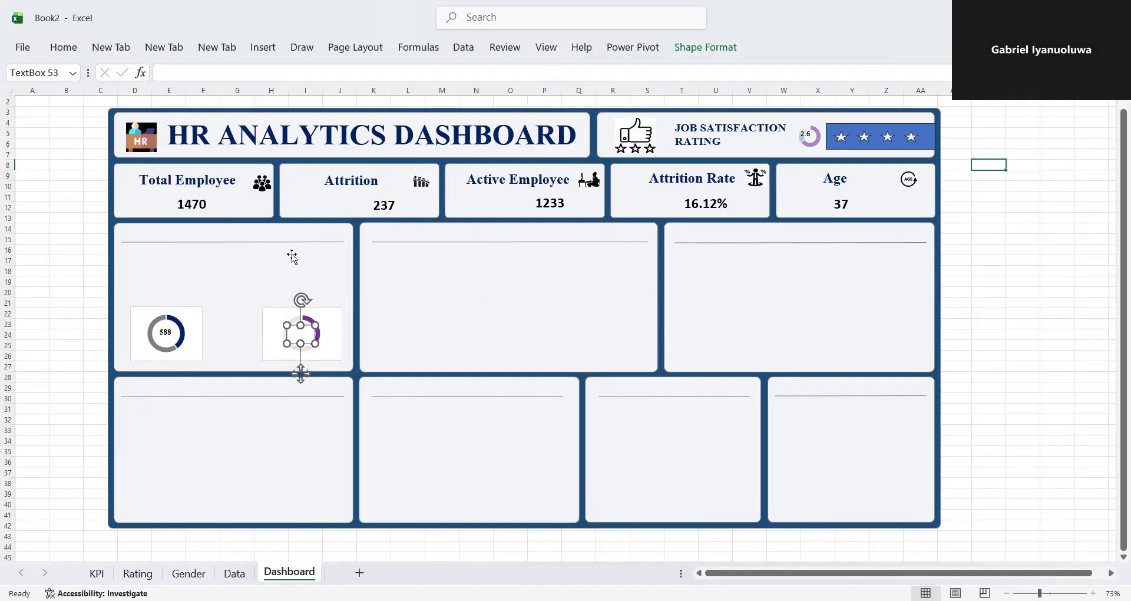
pyautogui.click(170, 69)
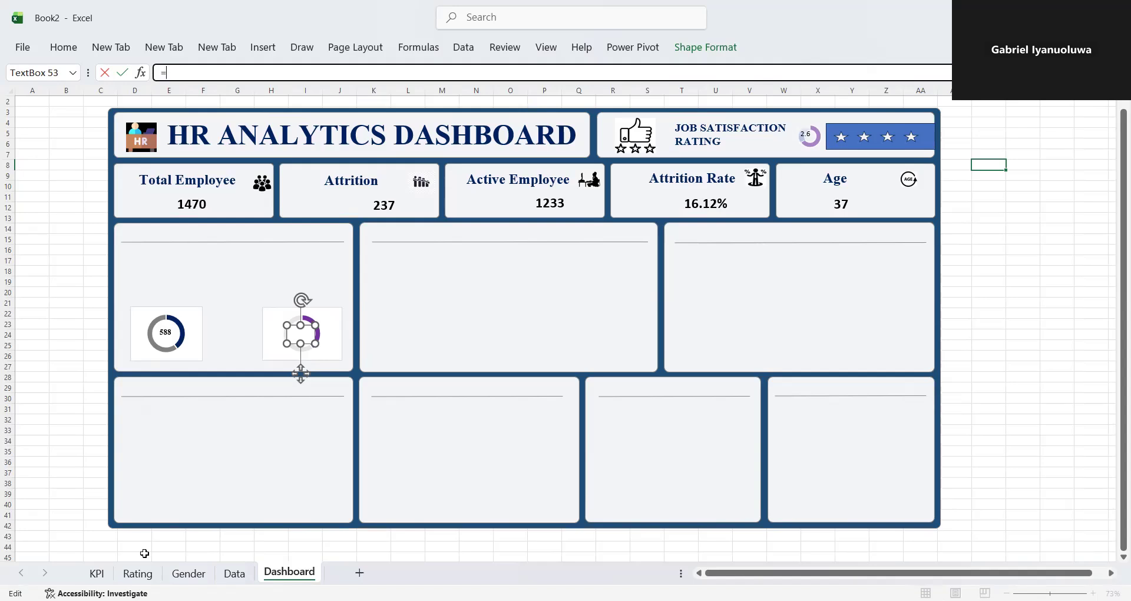
pyautogui.click(189, 573)
pyautogui.click(188, 262)
pyautogui.press('Return')
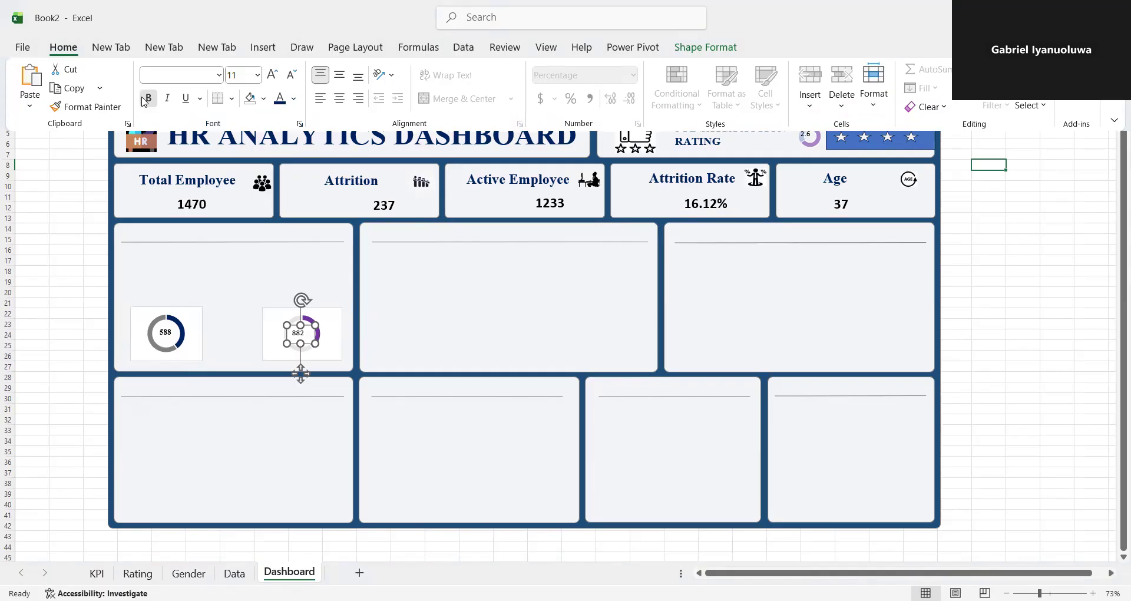
# - Format the male count text box in bold Times New Roman
pyautogui.click(183, 72)
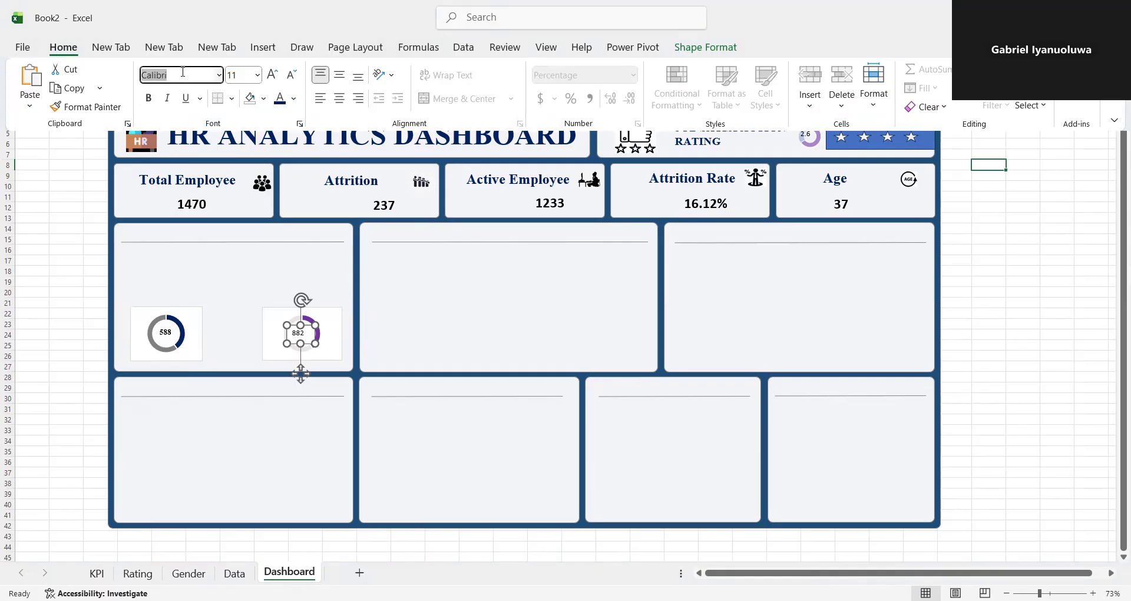
pyautogui.write('Times New Roman')
pyautogui.press('Return')
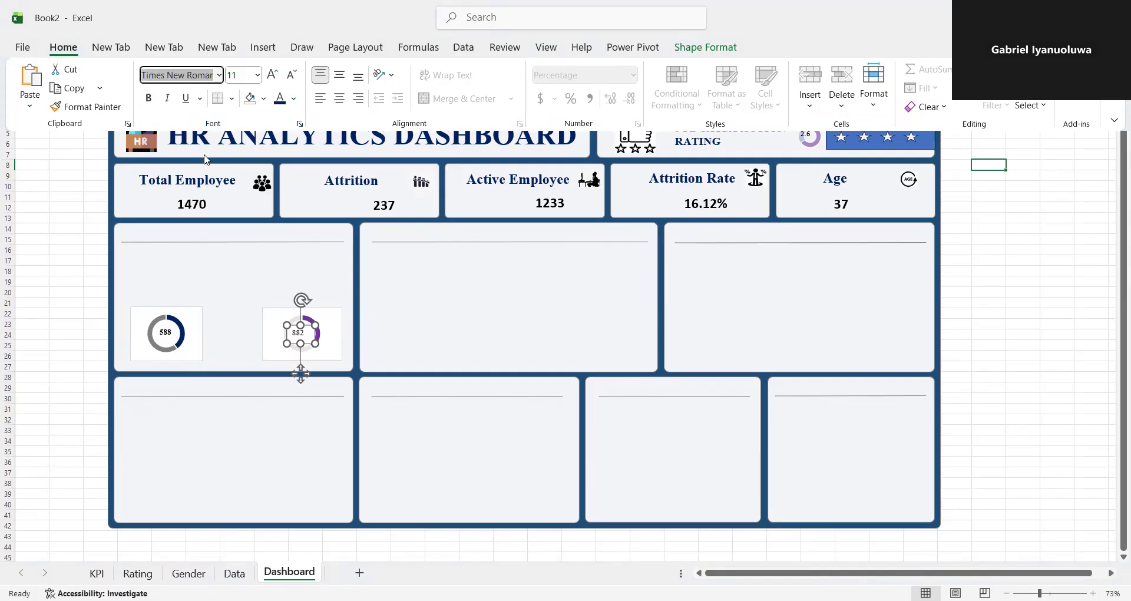
pyautogui.click(150, 104)
# - Remove the fill and the outline from the male count text box
pyautogui.click(234, 342)
pyautogui.click(712, 54)
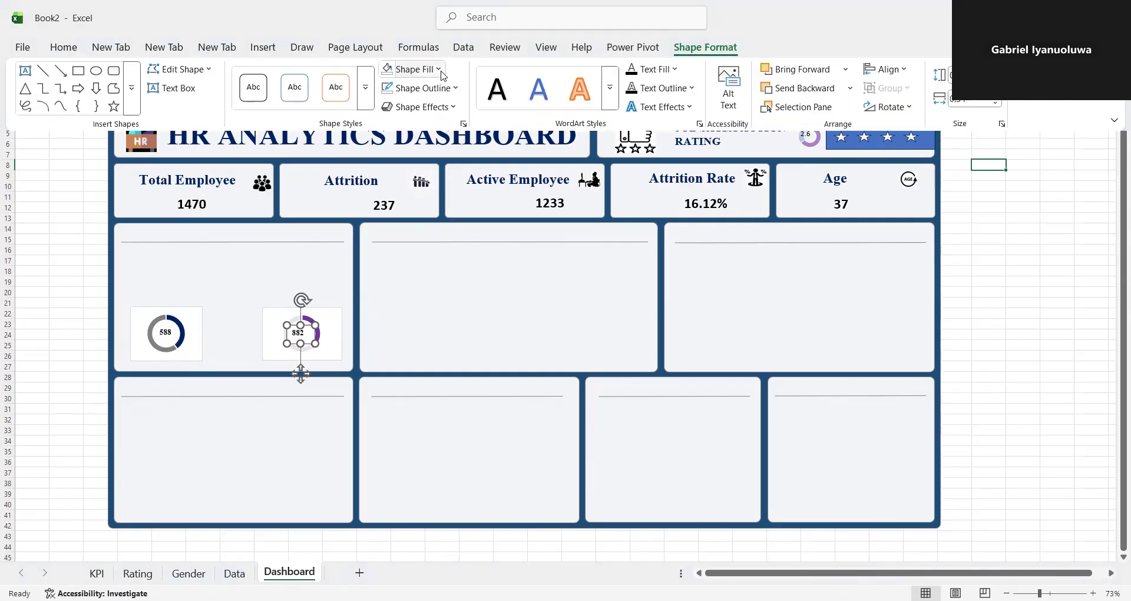
pyautogui.click(412, 69)
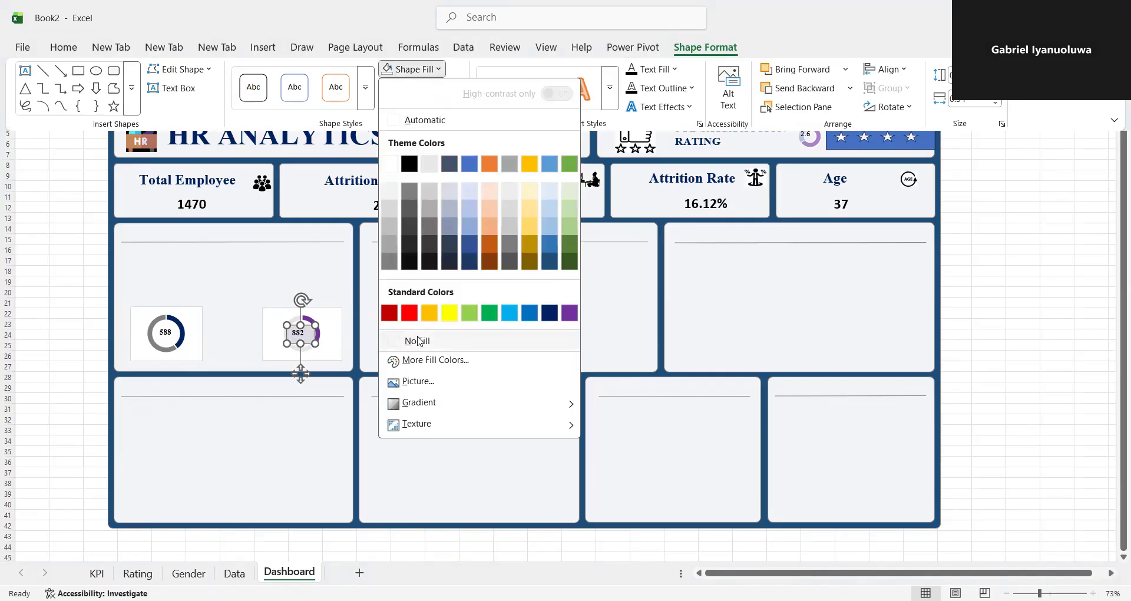
pyautogui.click(419, 341)
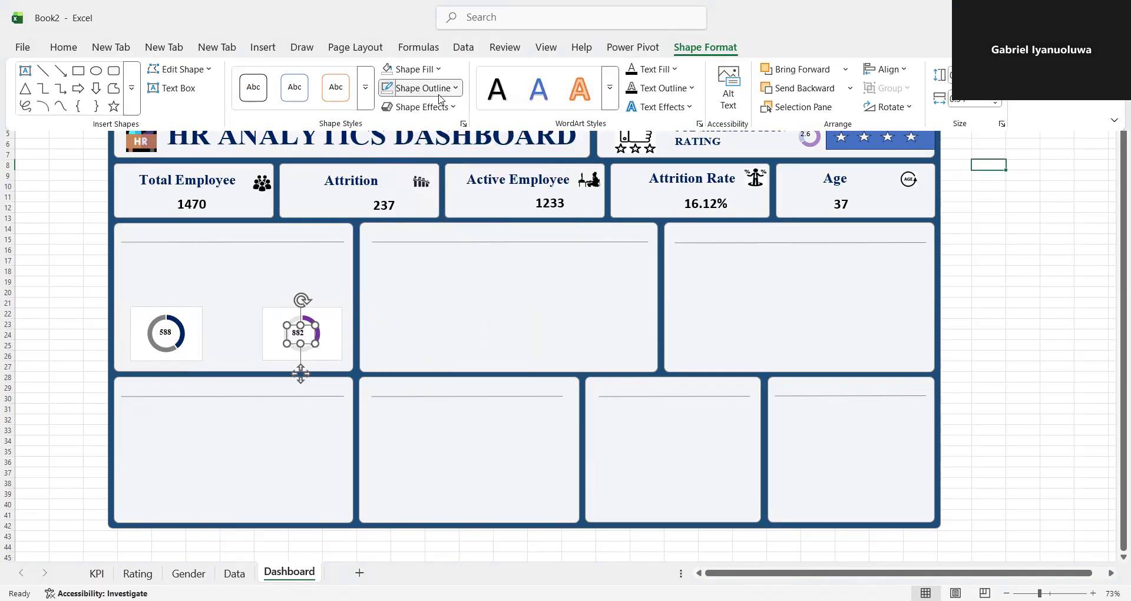
pyautogui.click(439, 95)
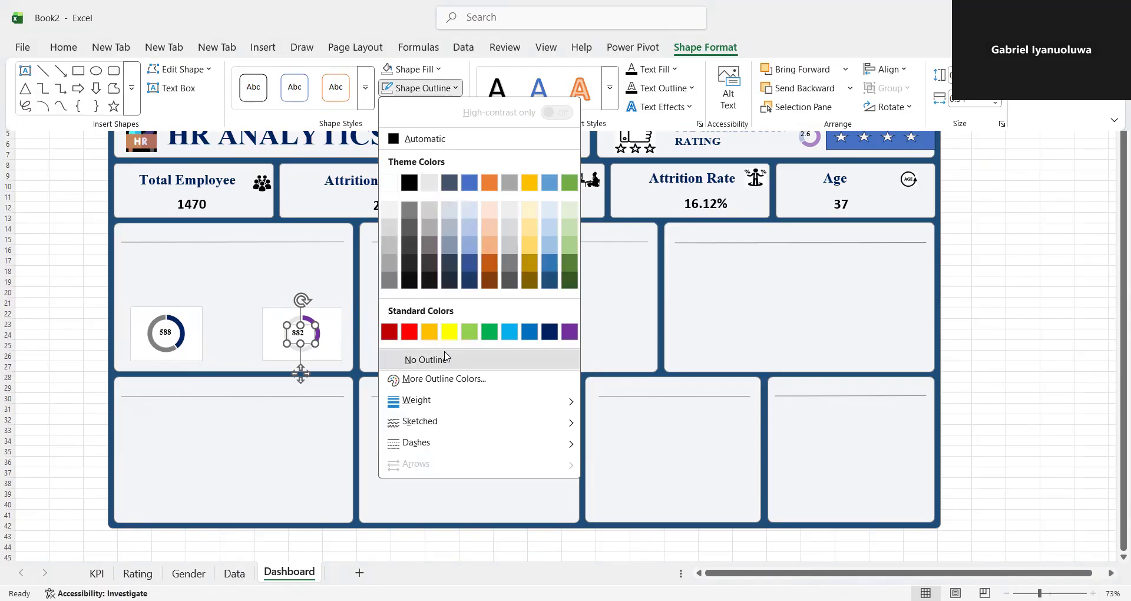
pyautogui.click(446, 357)
pyautogui.click(230, 326)
pyautogui.click(235, 316)
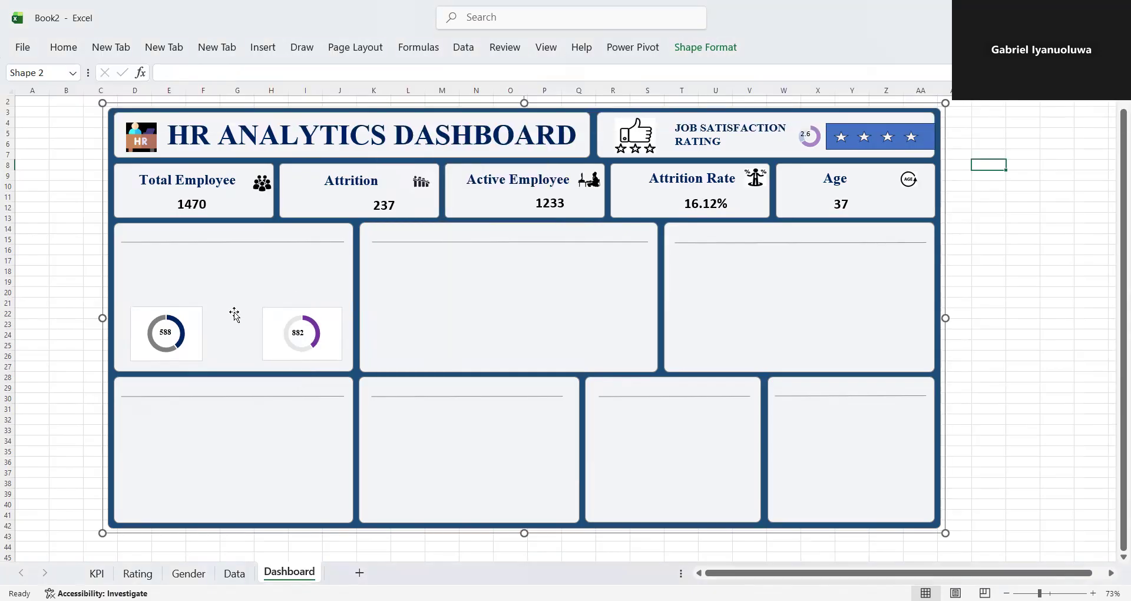
# - Nudge the male count text box to the centre of the purple doughnut's hole
pyautogui.click(297, 335)
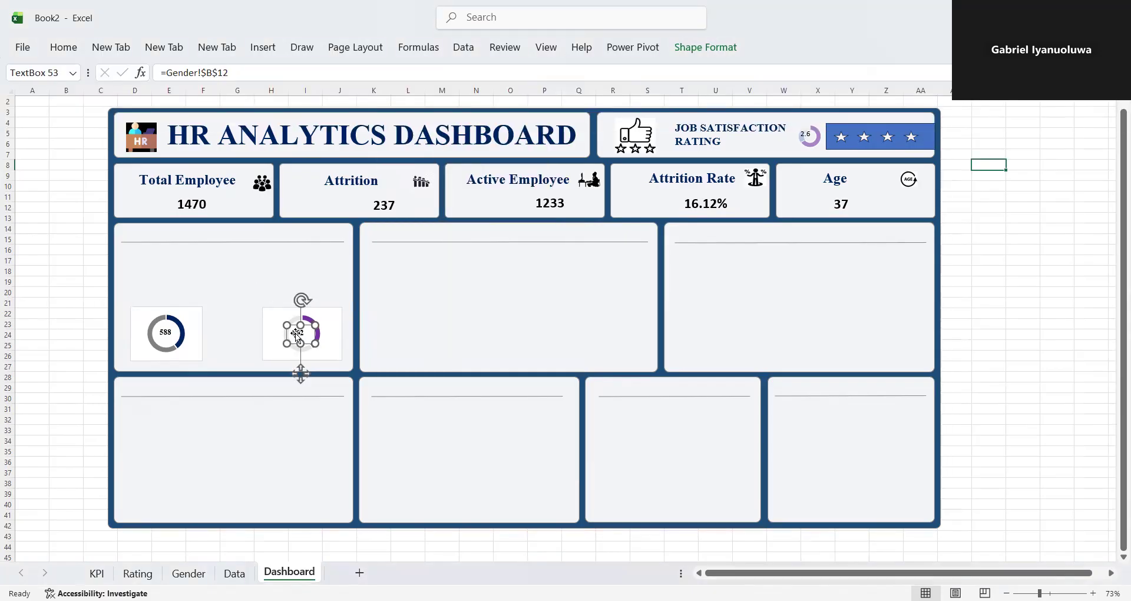
pyautogui.moveTo(295, 325); pyautogui.dragTo(299, 325)
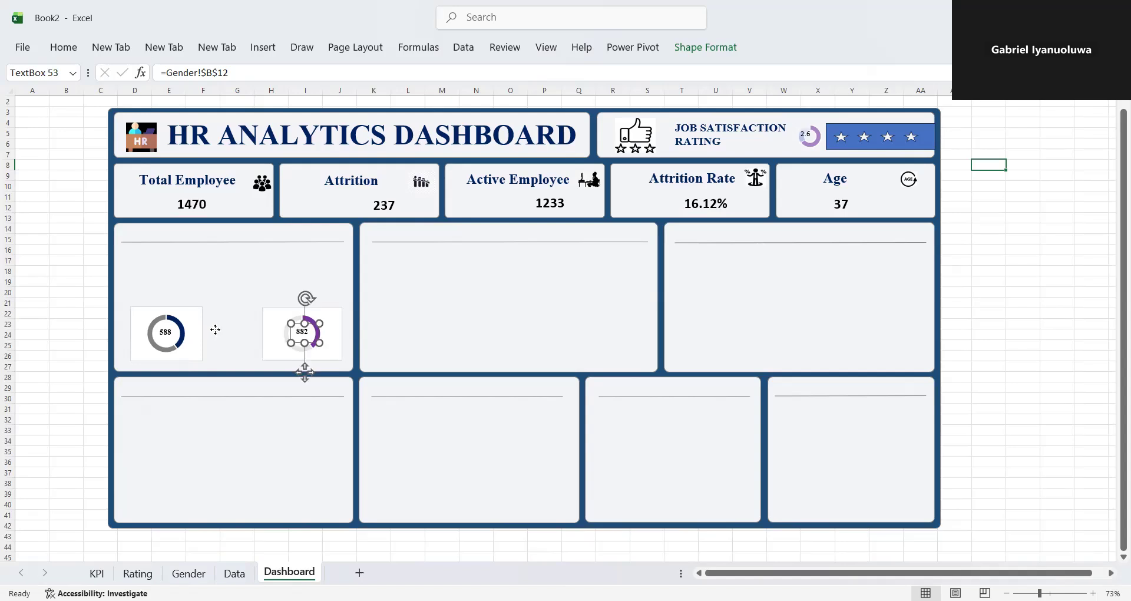
pyautogui.click(215, 330)
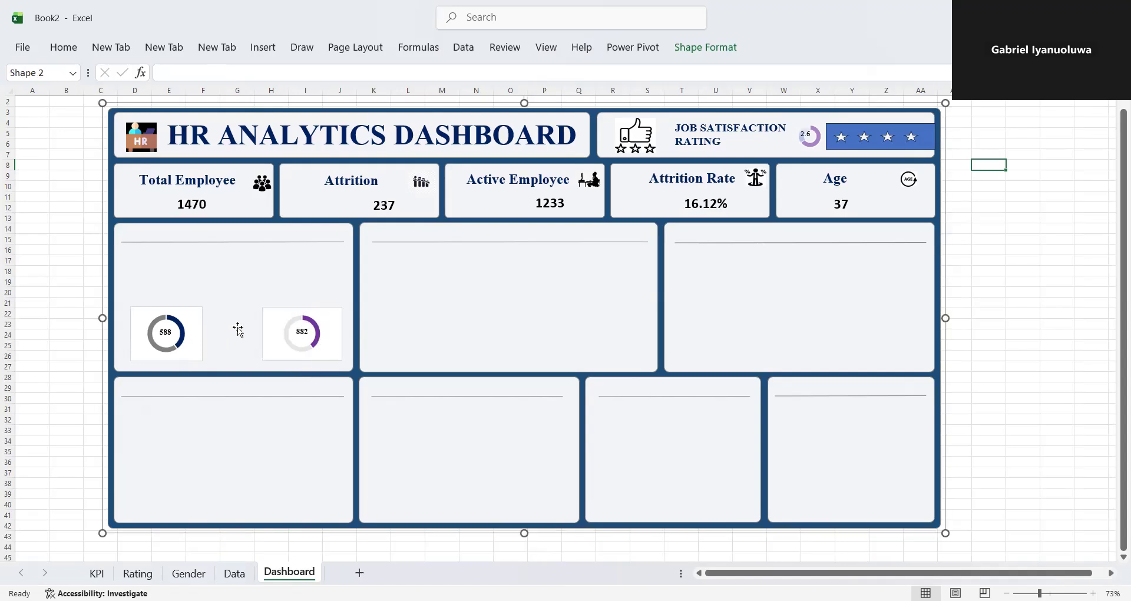
# - Search the stock icons for "people" and insert the male and female head-and-shoulders icons
pyautogui.click(266, 52)
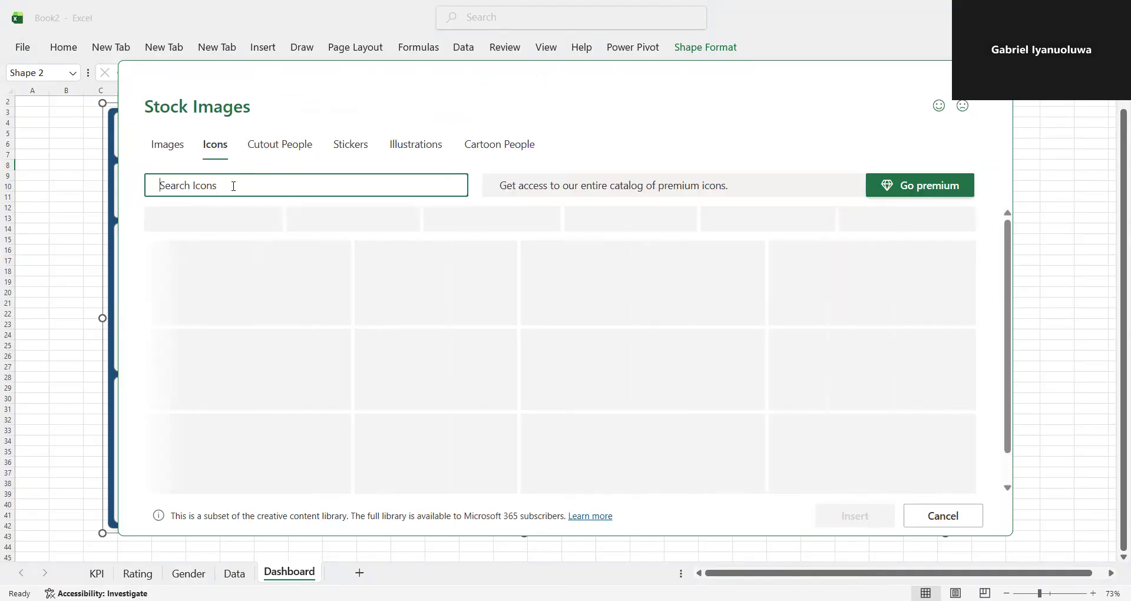
pyautogui.write('pe')
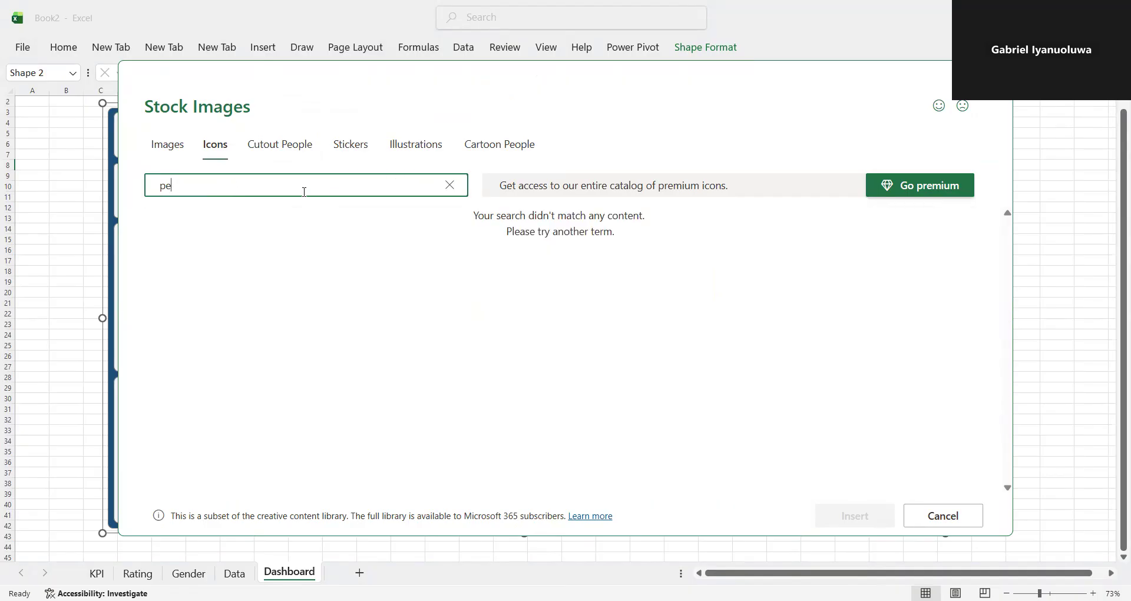
pyautogui.write('ople')
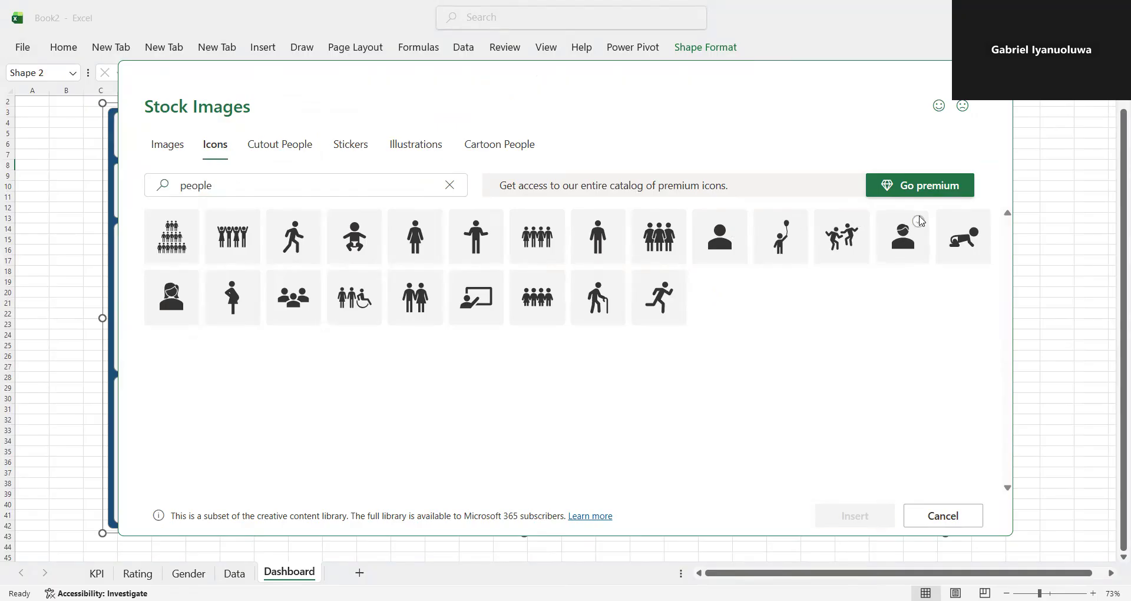
pyautogui.click(920, 221)
pyautogui.click(172, 290)
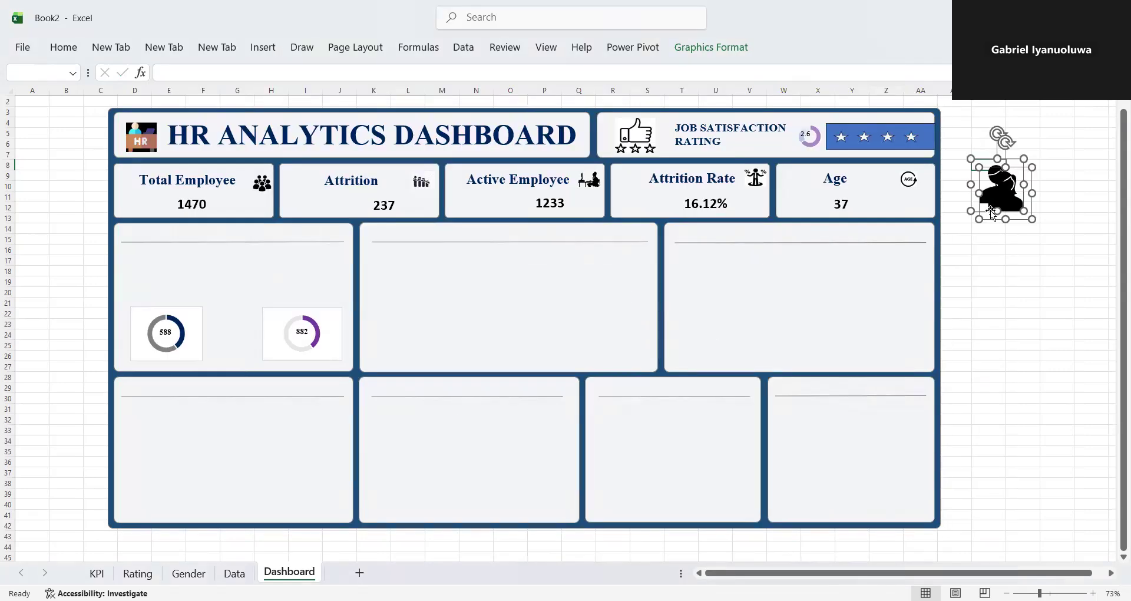
# - Move both person icons together into the third panel of the dashboard's middle row, undoing the attempt to shrink them
pyautogui.moveTo(985, 200); pyautogui.dragTo(798, 325)
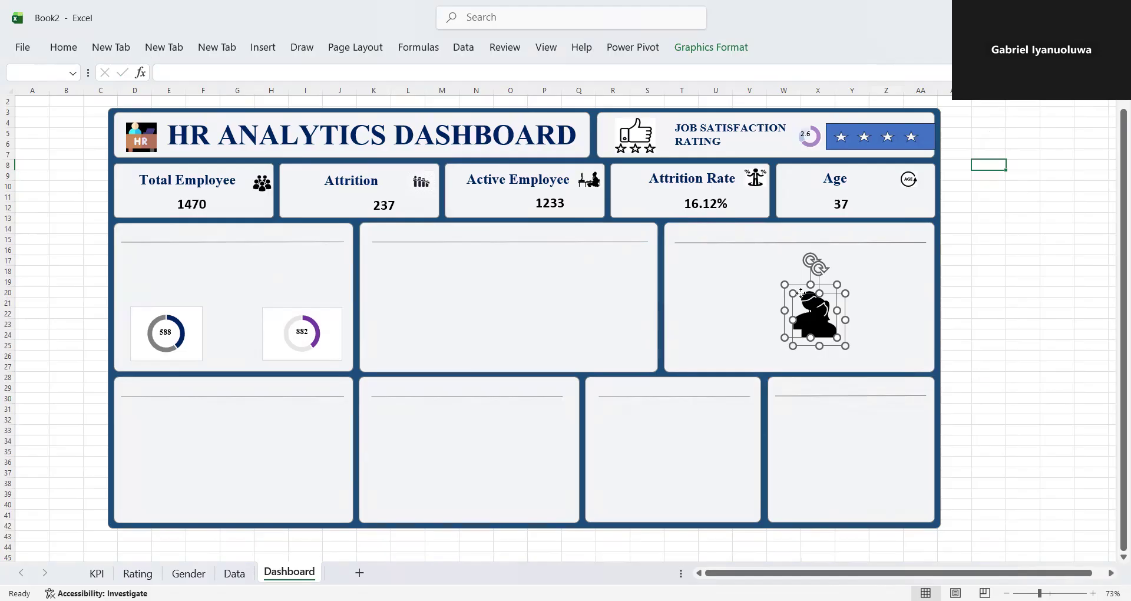
pyautogui.moveTo(774, 324); pyautogui.dragTo(710, 319)
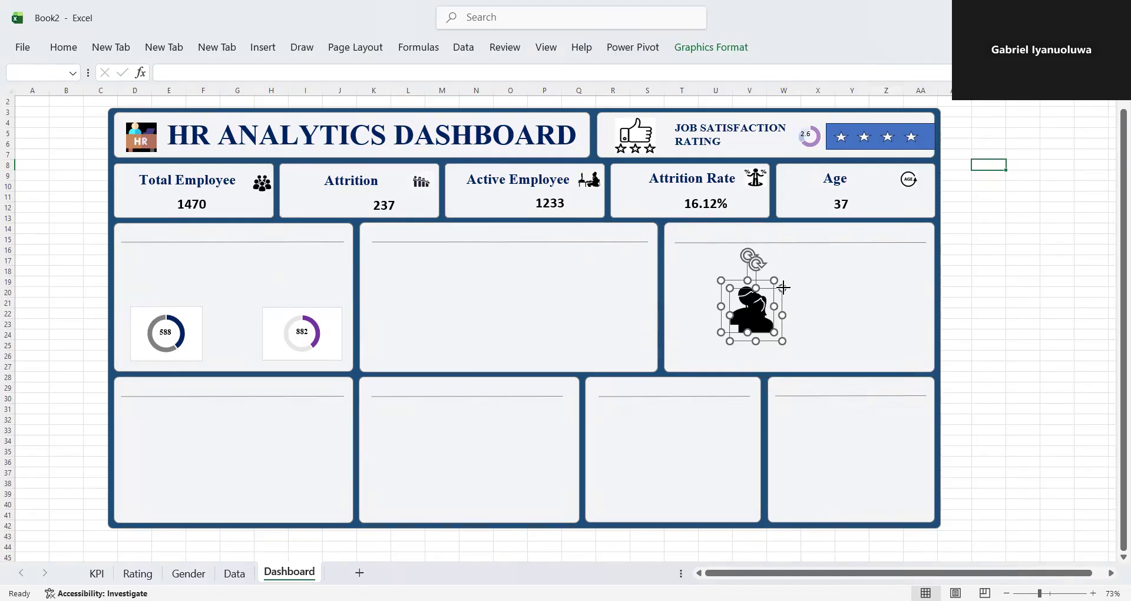
pyautogui.moveTo(731, 332); pyautogui.dragTo(733, 333)
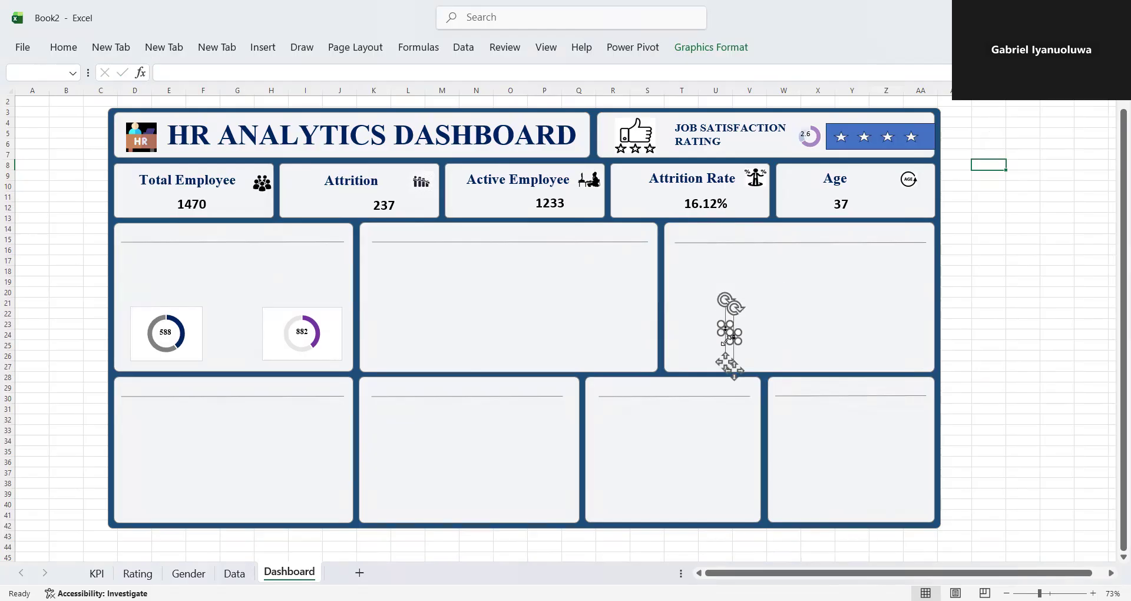
pyautogui.hotkey('ctrl', 'z')
# - Separate the overlapping icons by moving the female icon into the middle panel at a smaller size
pyautogui.click(750, 307)
pyautogui.click(750, 306)
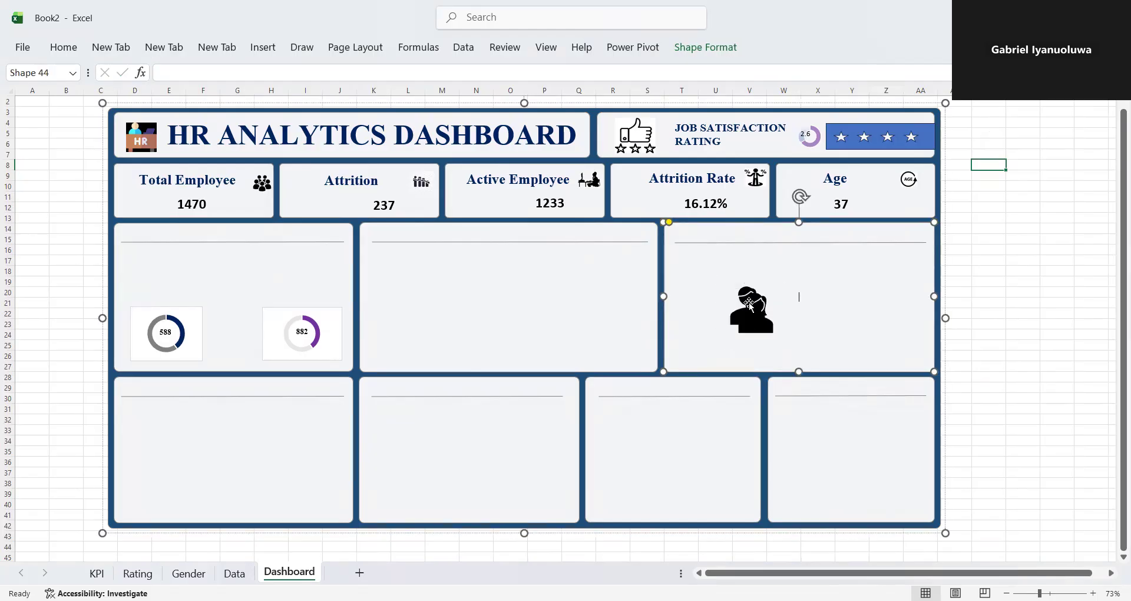
pyautogui.click(750, 305)
pyautogui.moveTo(748, 296); pyautogui.dragTo(406, 314)
# - Remove the fill and the outline from the female doughnut chart's background
pyautogui.click(192, 331)
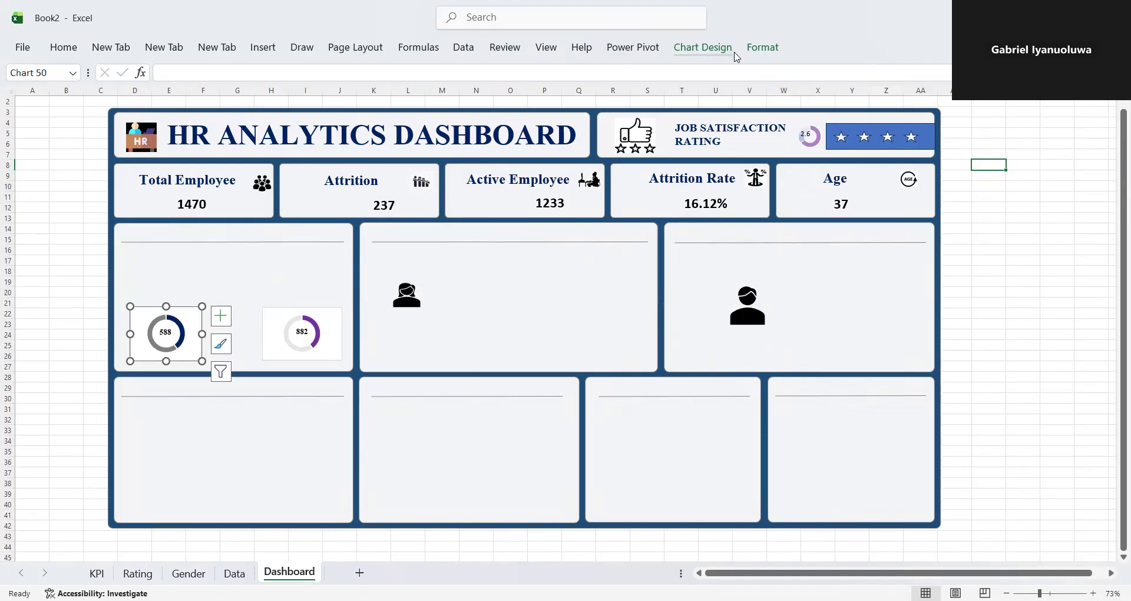
pyautogui.click(760, 49)
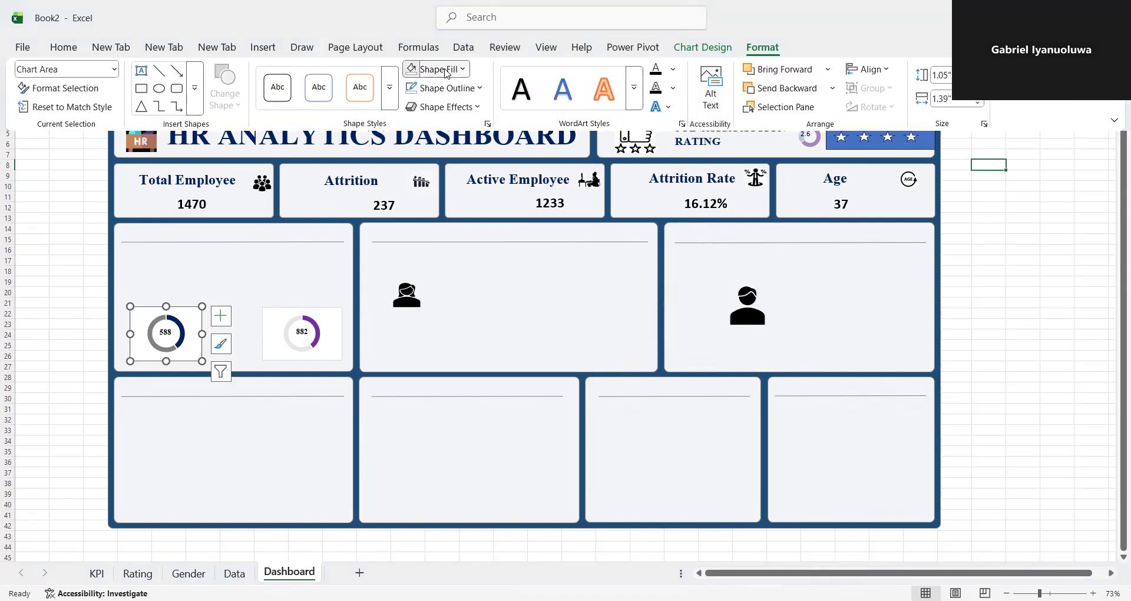
pyautogui.click(446, 71)
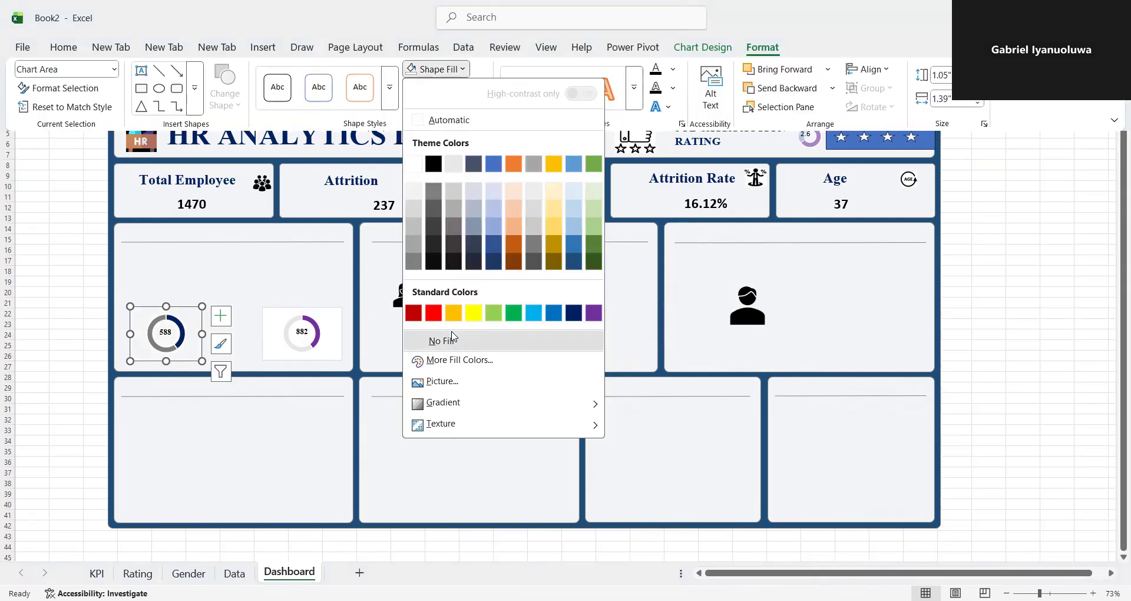
pyautogui.click(453, 339)
pyautogui.click(473, 88)
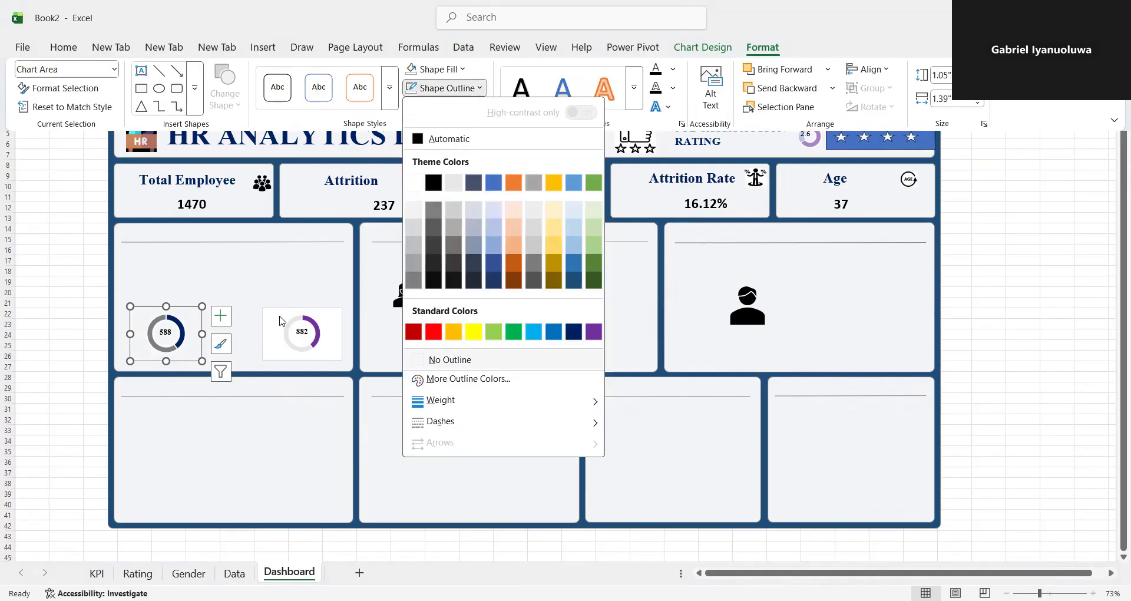
# - Remove the fill and the outline from the male doughnut chart's background and close the formatting pane
pyautogui.click(278, 319)
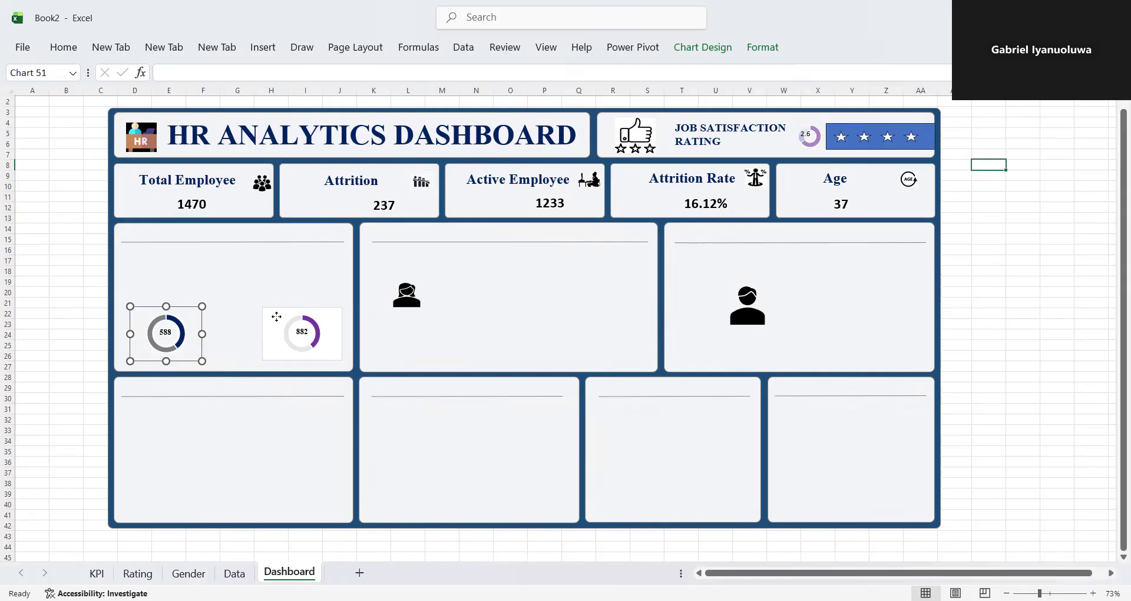
pyautogui.doubleClick(277, 317)
pyautogui.click(765, 49)
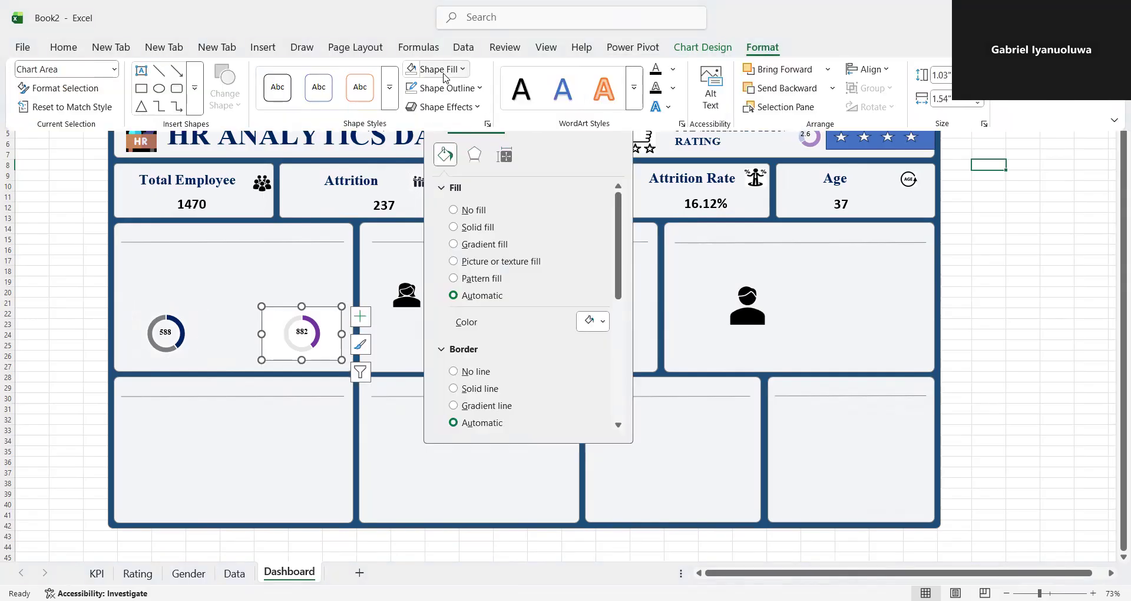
pyautogui.click(444, 76)
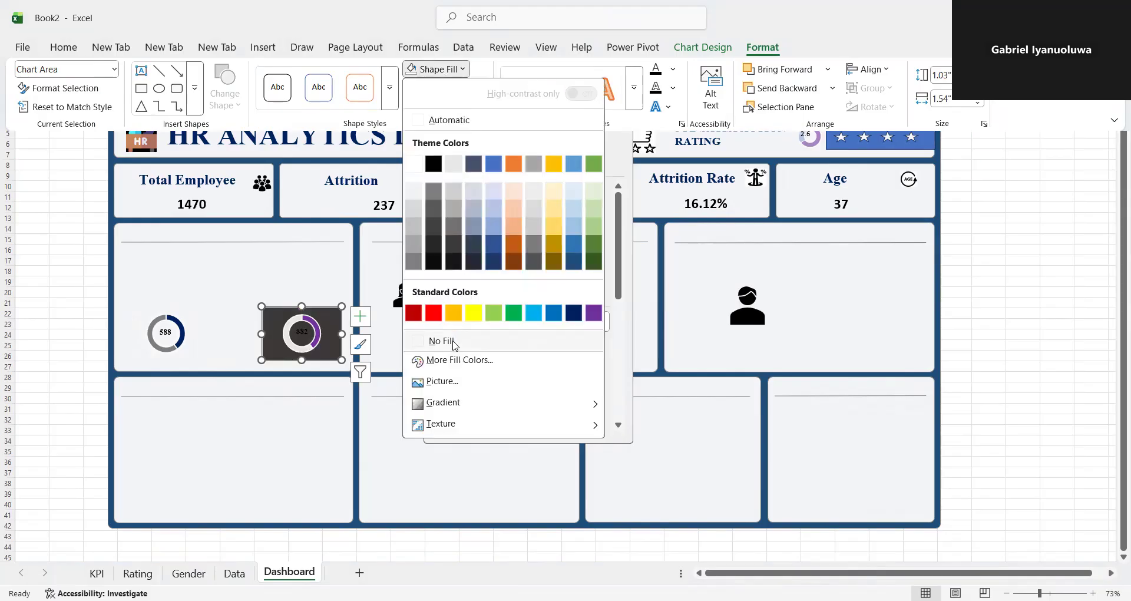
pyautogui.click(441, 342)
pyautogui.click(479, 84)
pyautogui.click(456, 359)
pyautogui.click(215, 333)
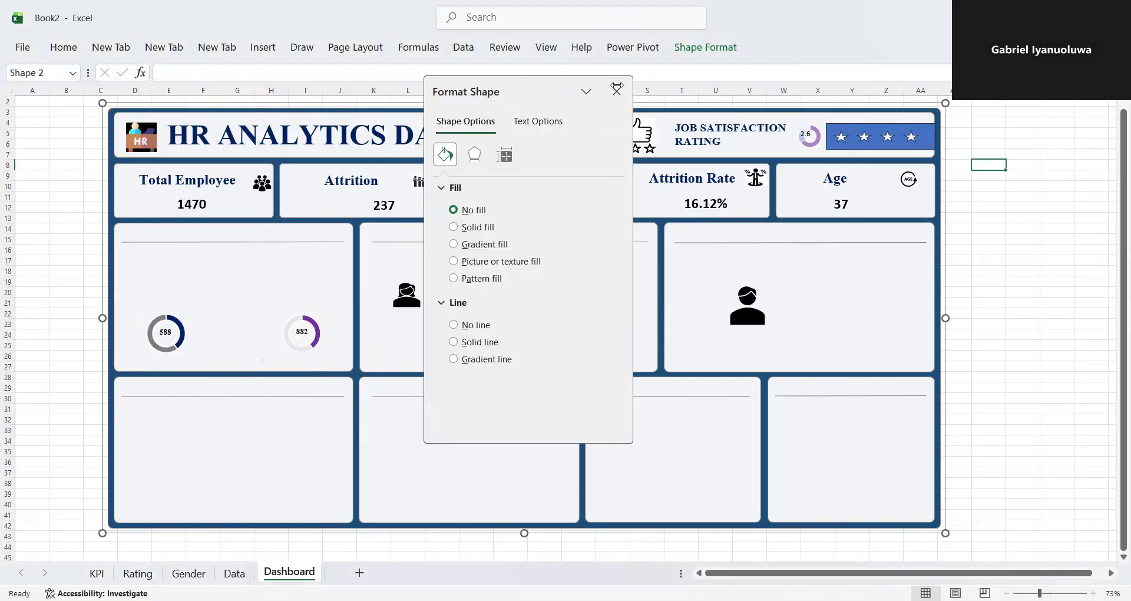
pyautogui.click(617, 91)
# - Move the female icon into the gender panel, directly beside the female doughnut
pyautogui.moveTo(407, 288)
pyautogui.mouseDown()
pyautogui.moveTo(400, 300)
pyautogui.moveTo(413, 294)
pyautogui.mouseUp()
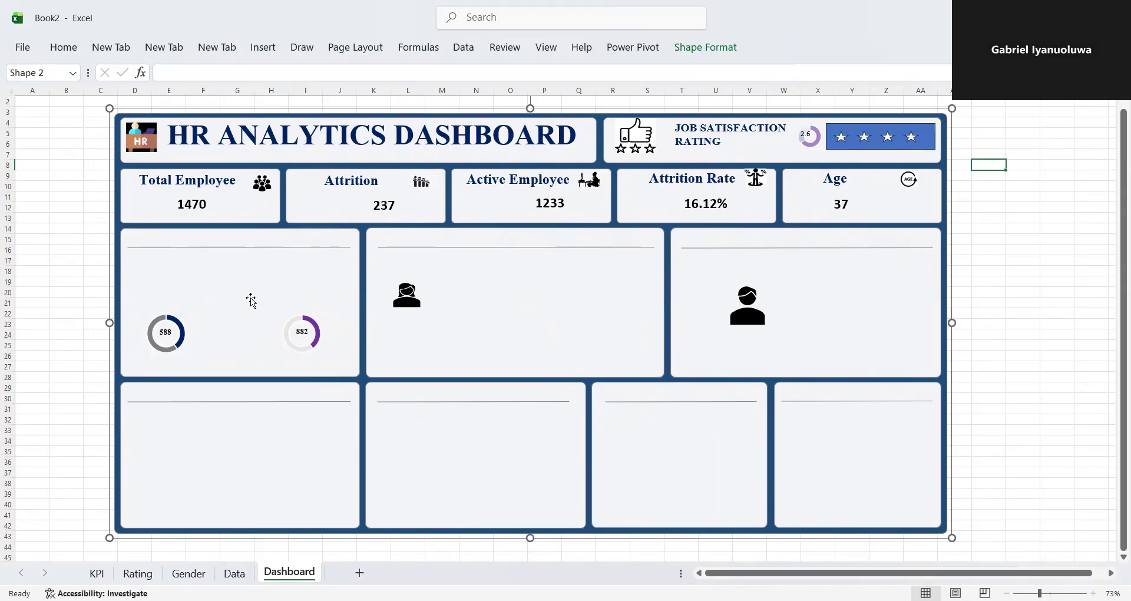
pyautogui.click(398, 305)
pyautogui.moveTo(397, 305); pyautogui.dragTo(198, 343)
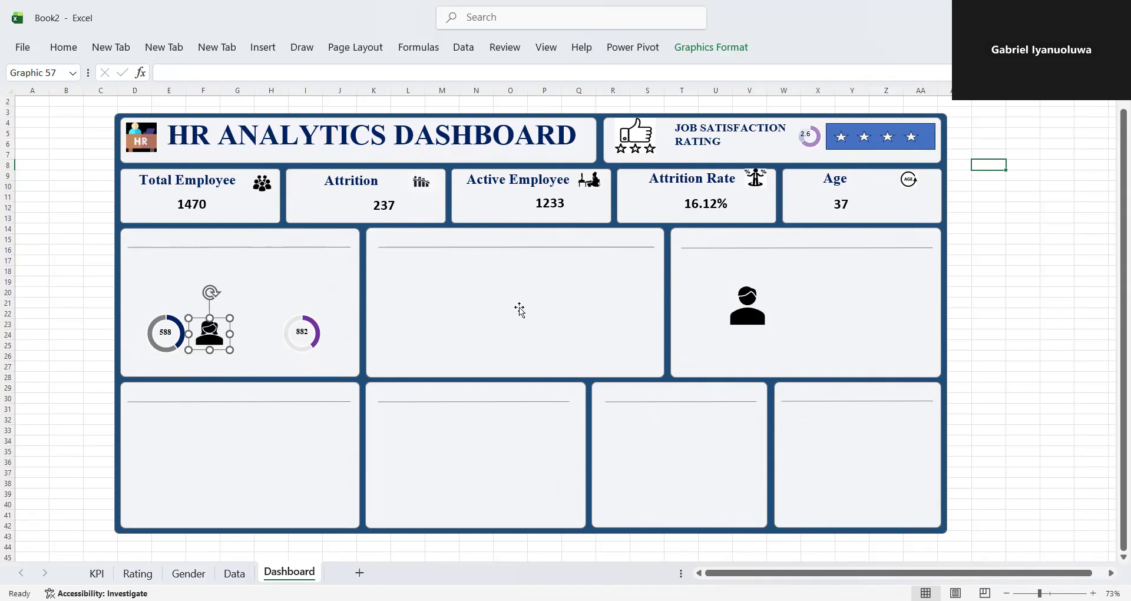
# - Shrink the male icon and place it beside the male doughnut, level with the female icon
pyautogui.click(747, 307)
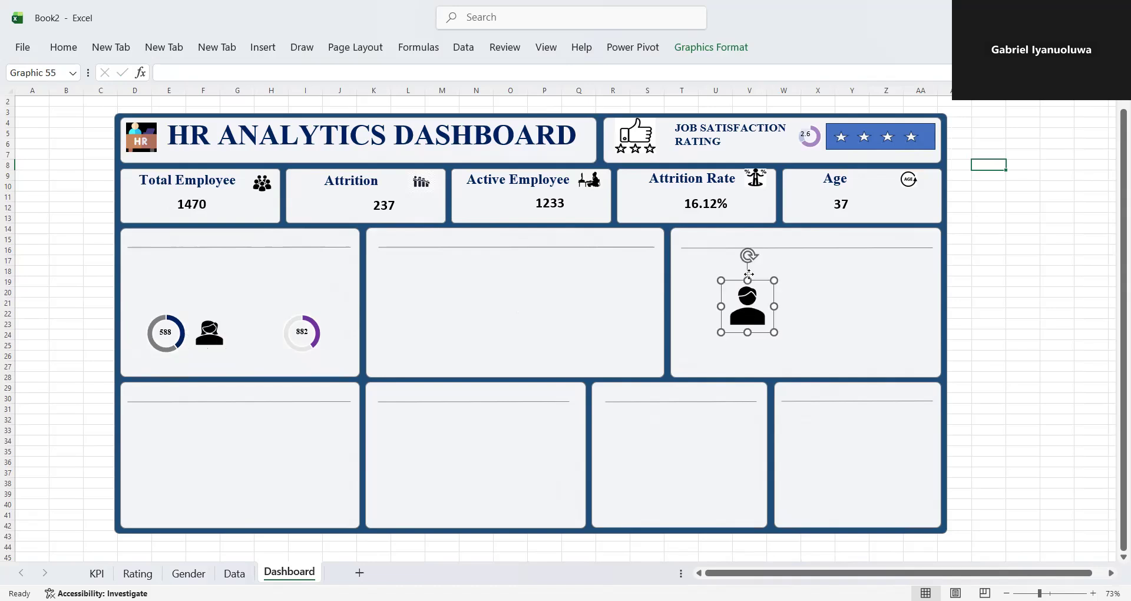
pyautogui.moveTo(749, 274); pyautogui.dragTo(750, 282)
pyautogui.hotkey('ctrl', 'z')
pyautogui.click(747, 300)
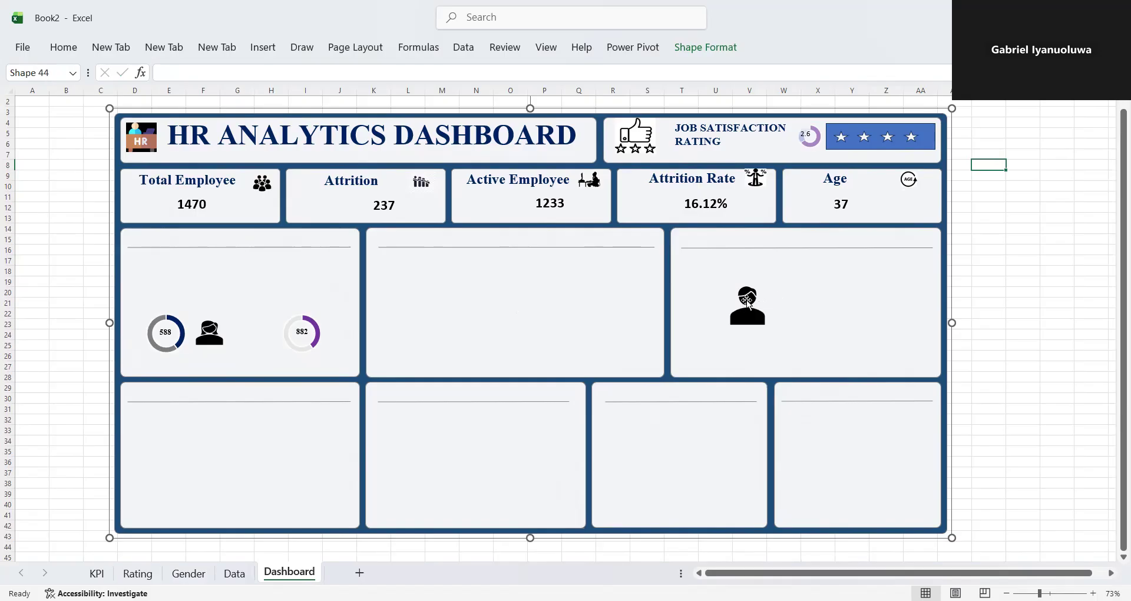
pyautogui.click(747, 294)
pyautogui.moveTo(747, 281); pyautogui.dragTo(257, 321)
pyautogui.click(754, 321)
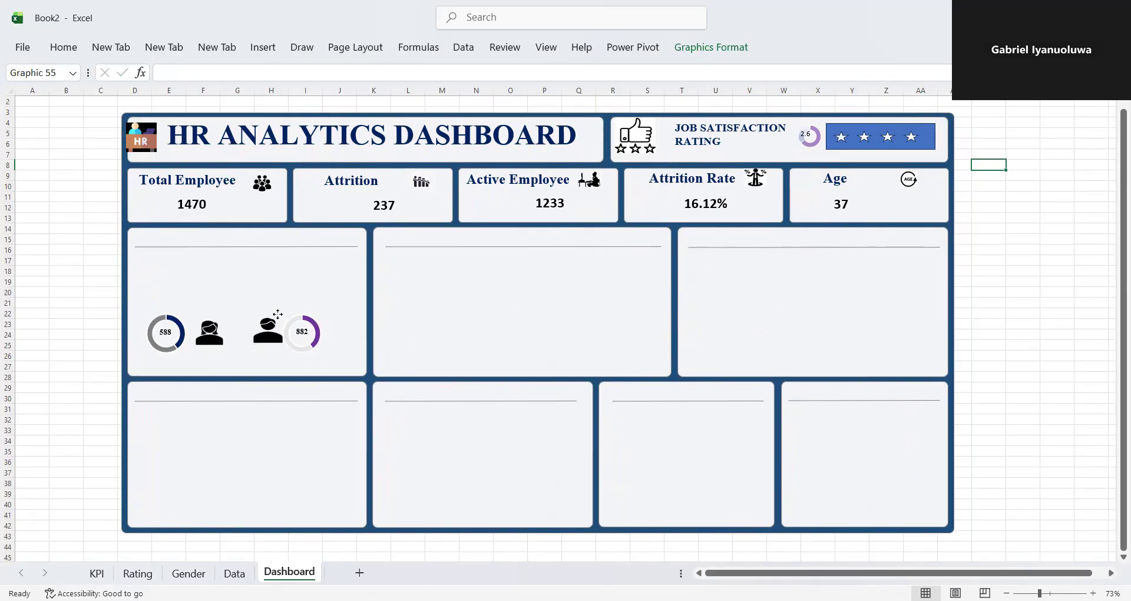
pyautogui.click(278, 320)
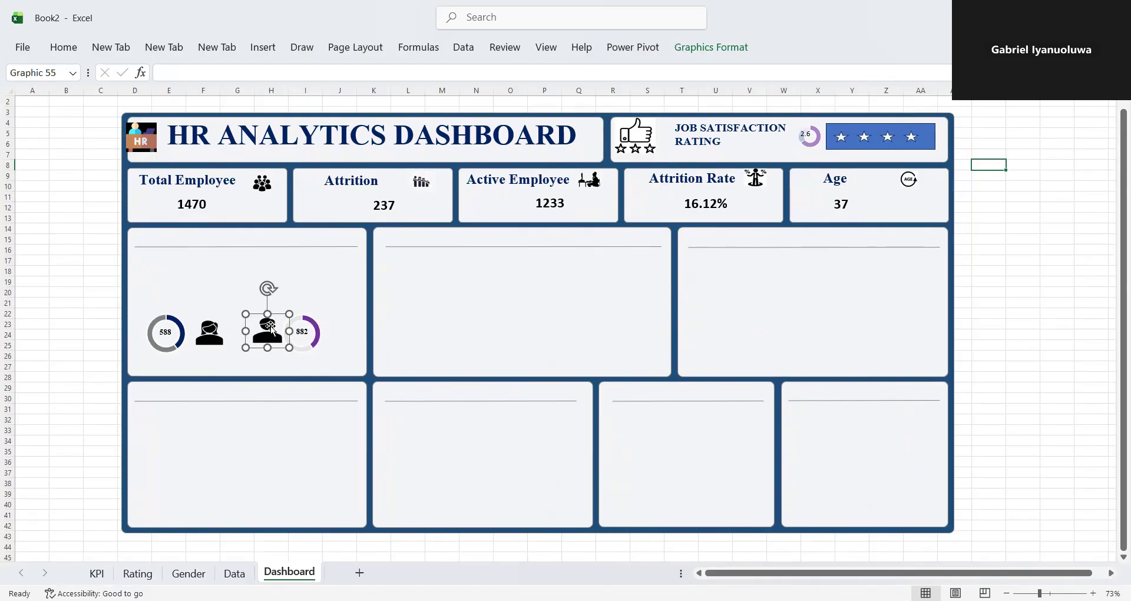
pyautogui.moveTo(270, 326); pyautogui.dragTo(270, 330)
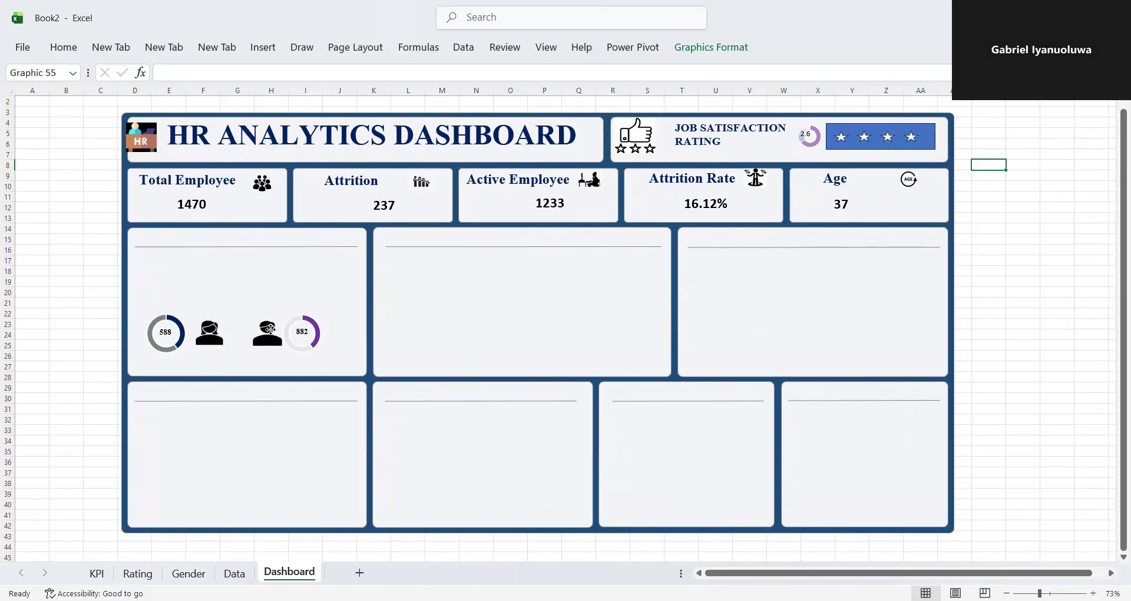
# - Fill the female icon in the gender panel with standard dark blue
pyautogui.click(203, 340)
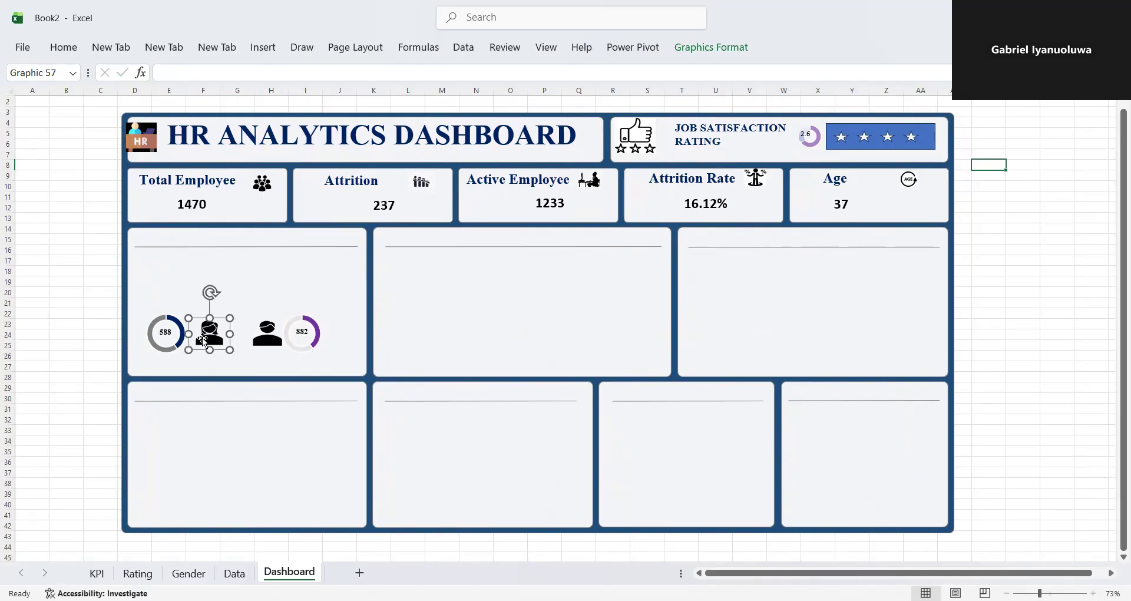
pyautogui.click(63, 47)
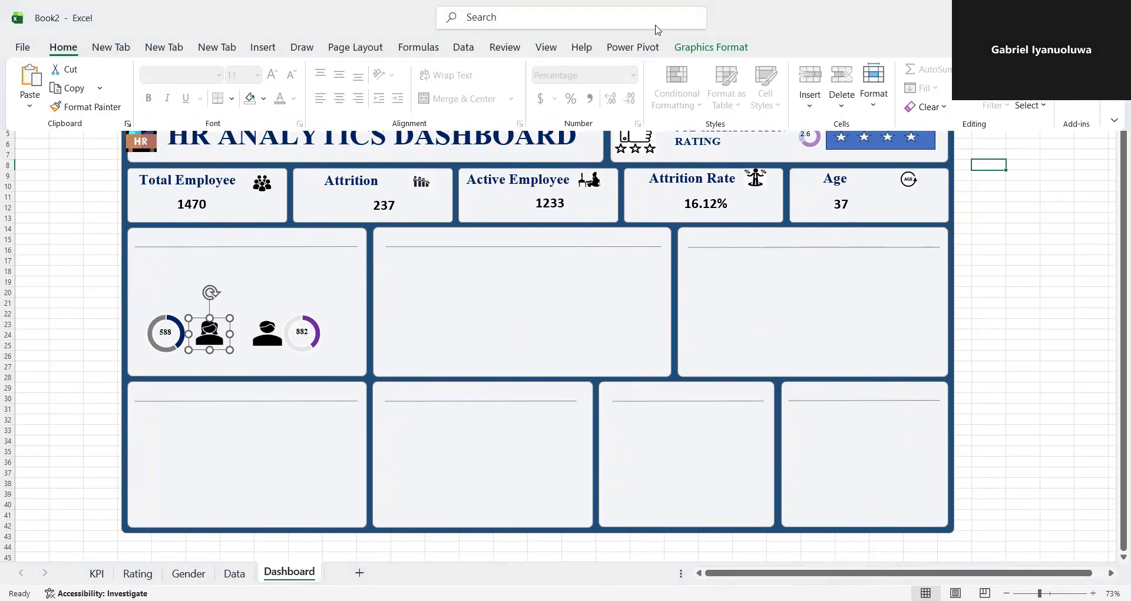
pyautogui.click(710, 47)
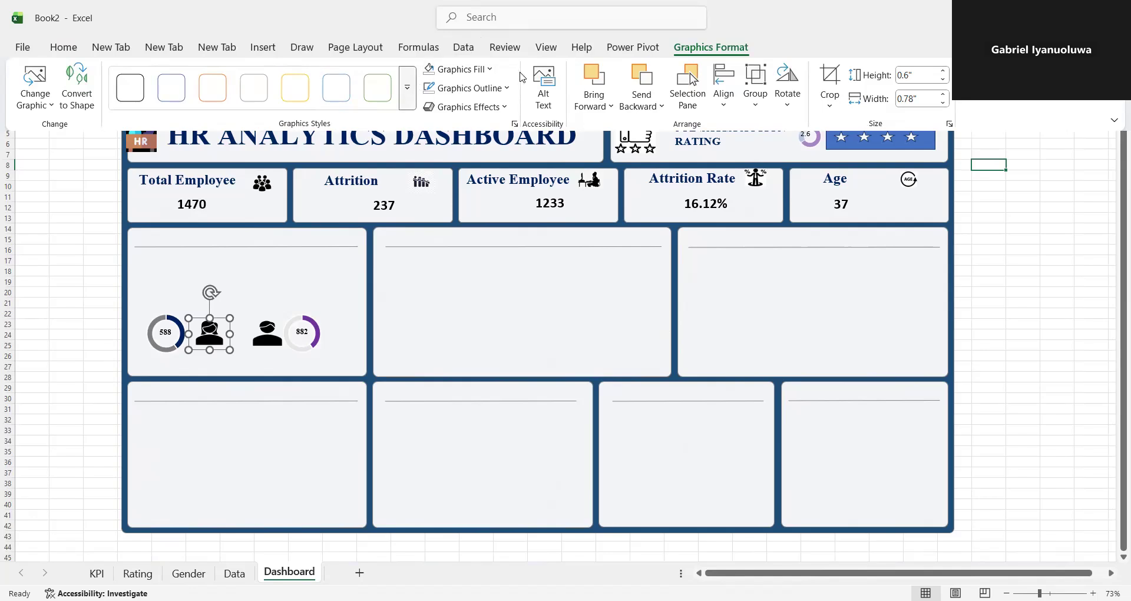
pyautogui.click(494, 71)
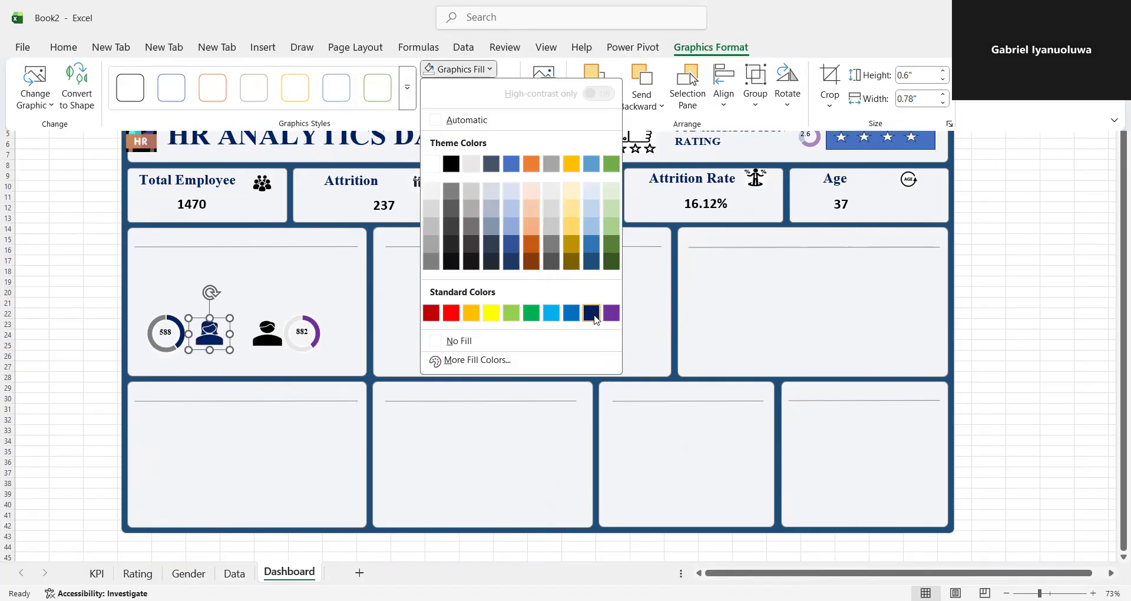
pyautogui.click(592, 313)
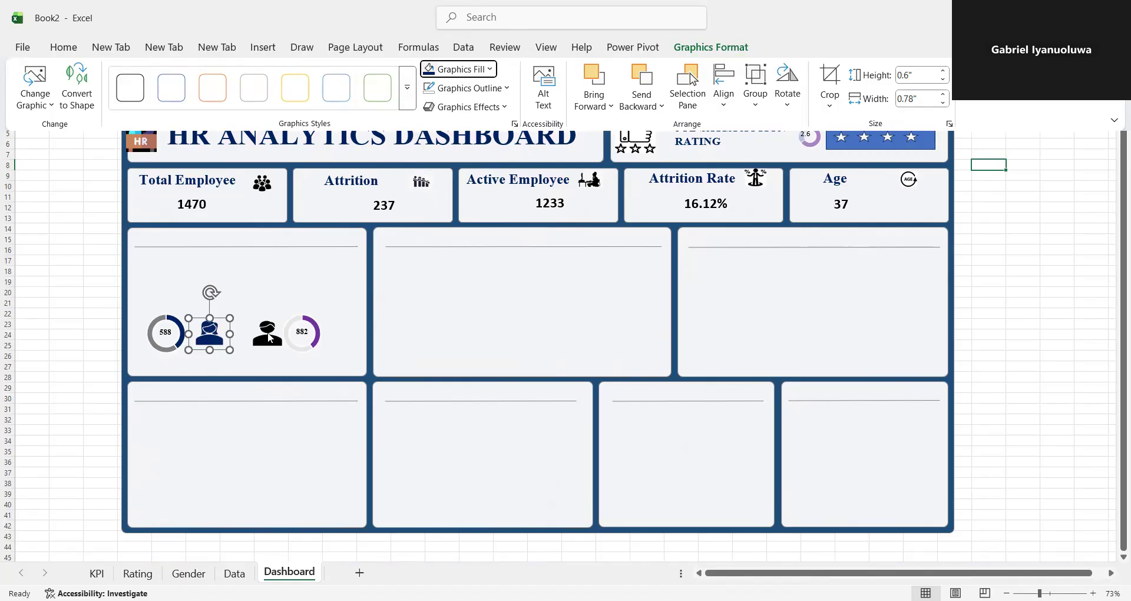
# - Fill the male icon in the gender panel with standard purple and deselect it
pyautogui.click(270, 338)
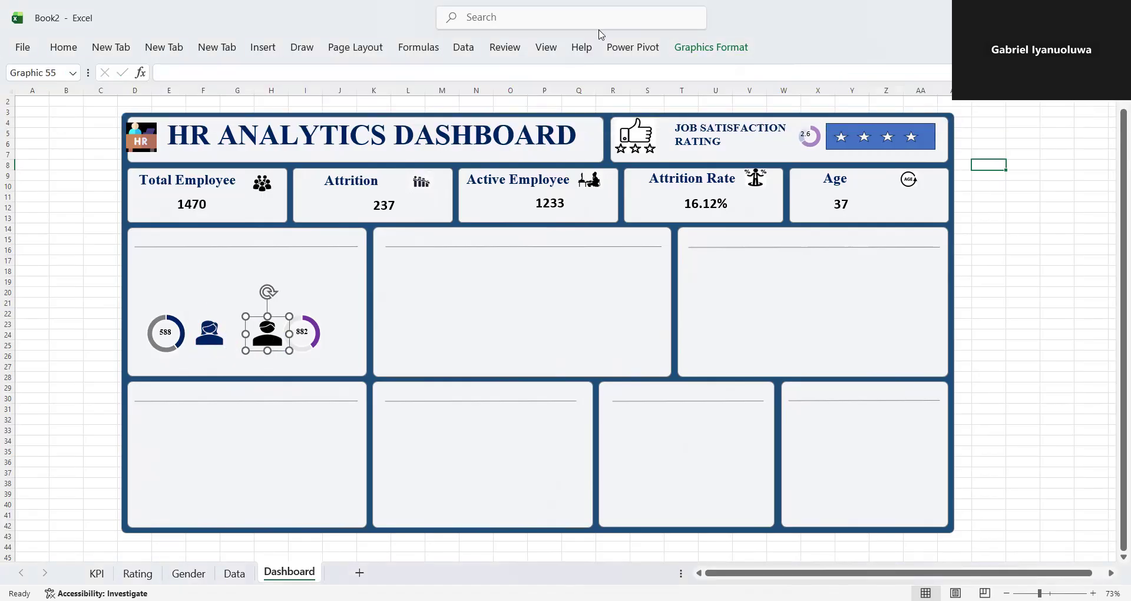
pyautogui.click(724, 52)
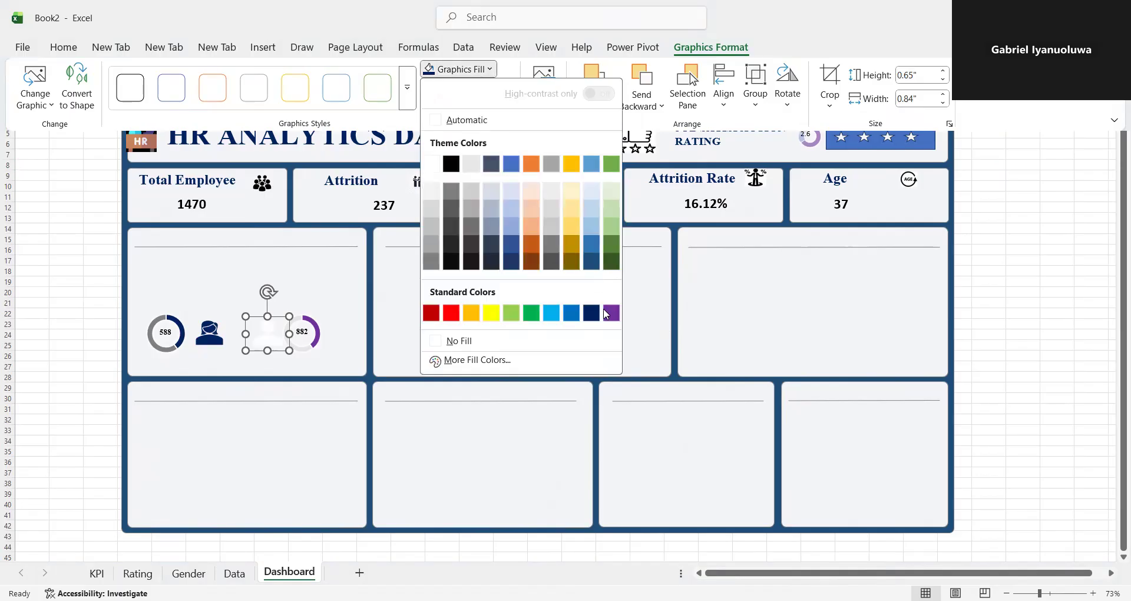
pyautogui.click(611, 313)
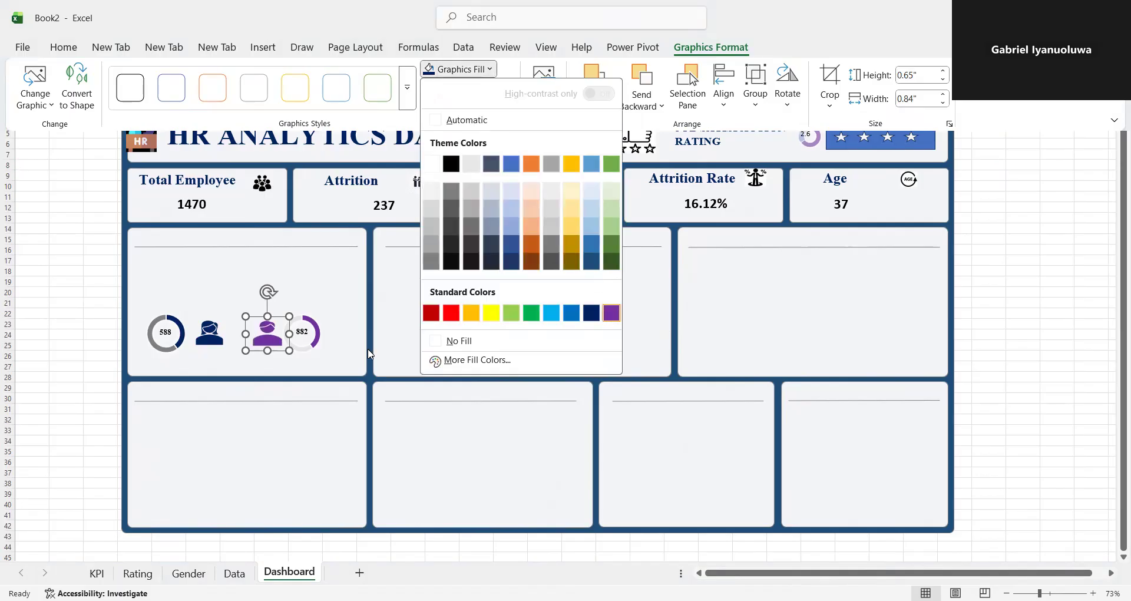
pyautogui.click(199, 356)
pyautogui.click(300, 368)
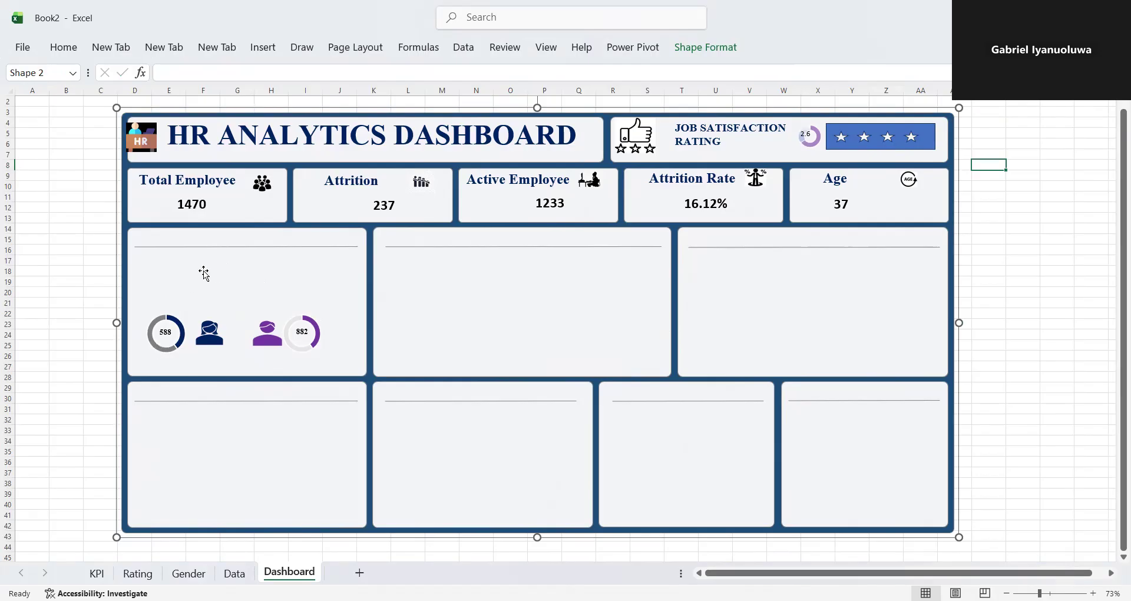
# - On the Gender sheet, shorten the Gender slicer so it ends just below its two items
pyautogui.click(188, 573)
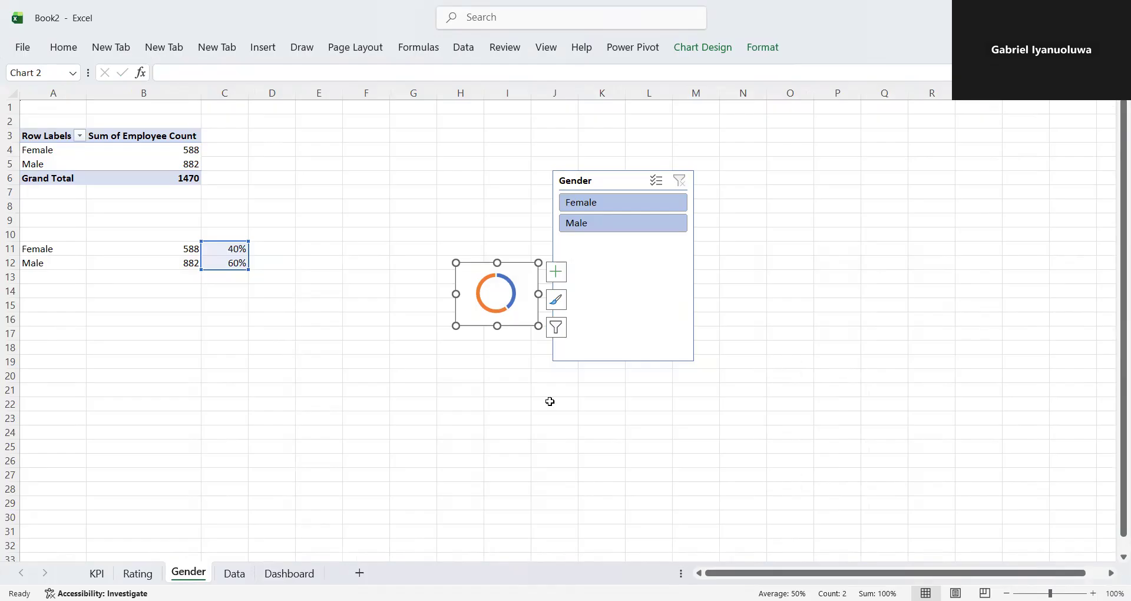
pyautogui.click(630, 255)
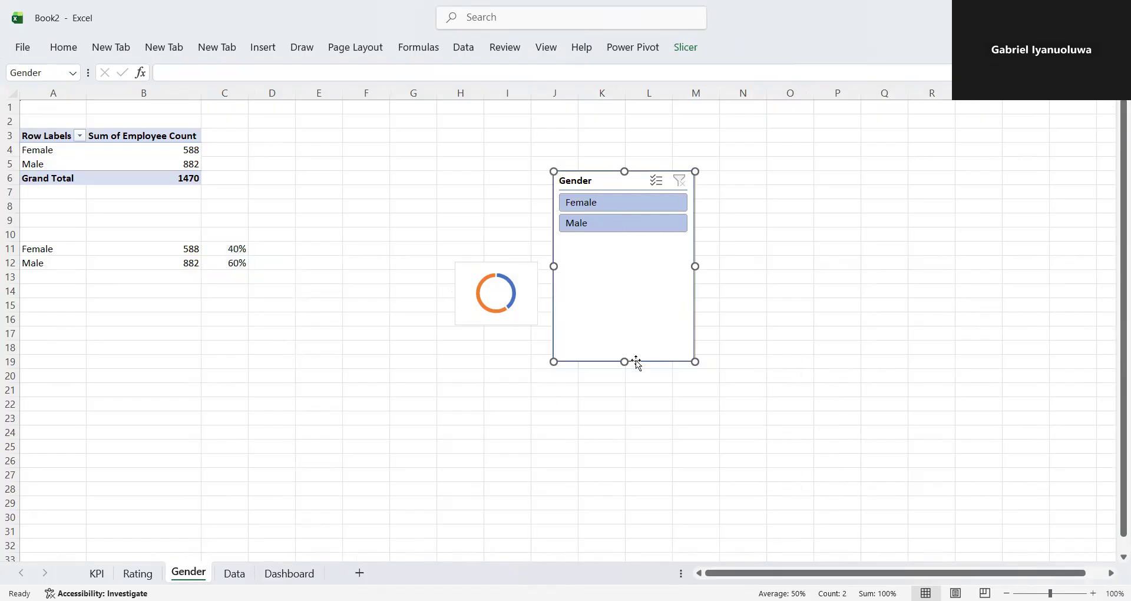
pyautogui.moveTo(624, 362); pyautogui.dragTo(625, 257)
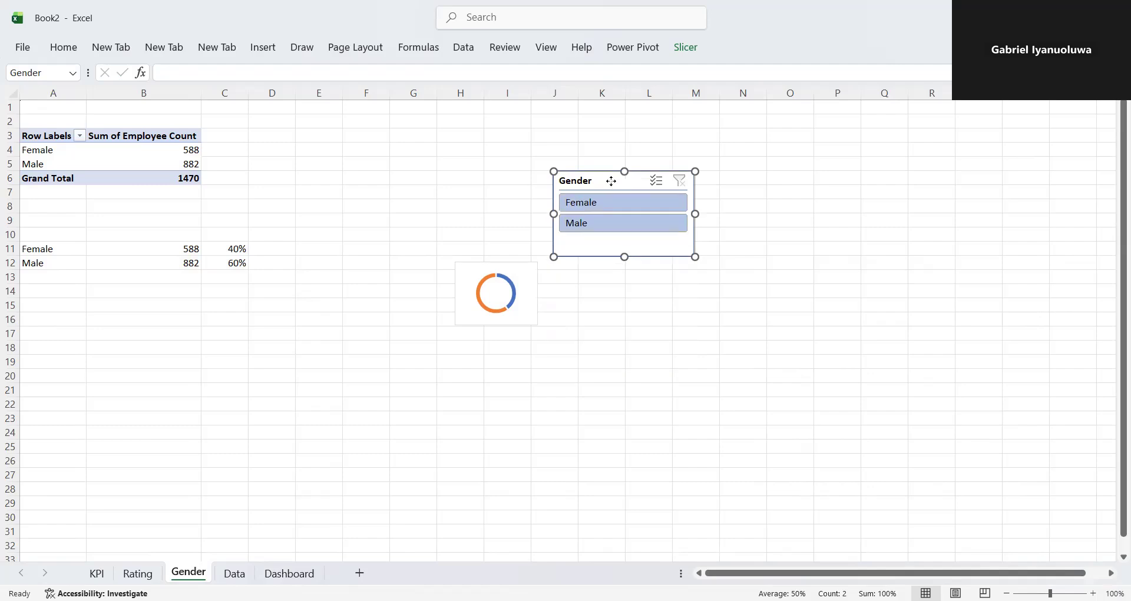
pyautogui.rightClick(614, 241)
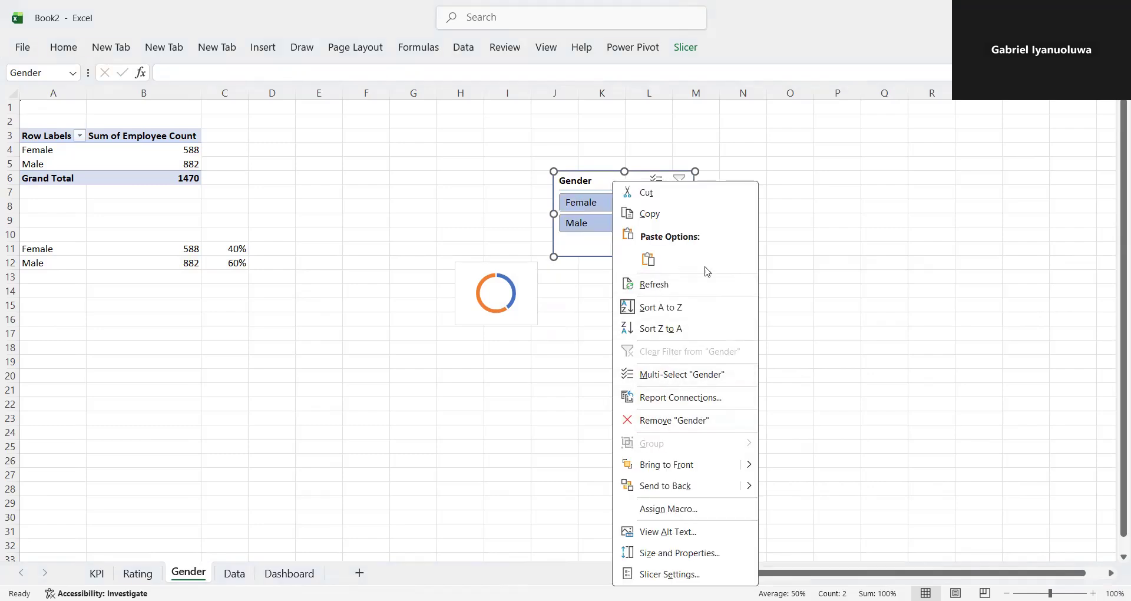
pyautogui.click(690, 575)
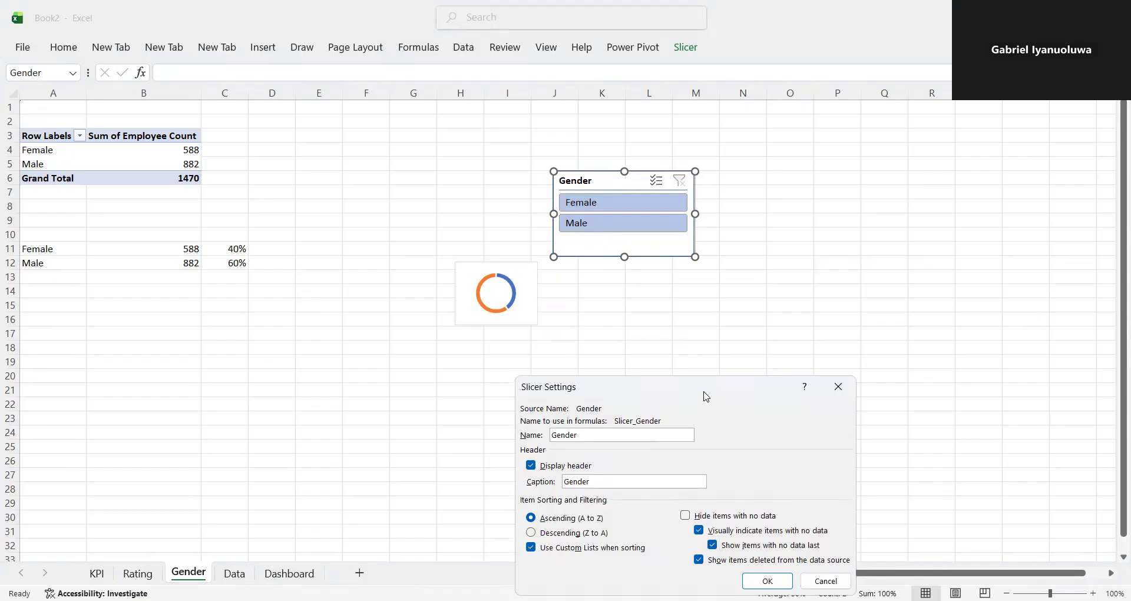
pyautogui.moveTo(706, 397); pyautogui.dragTo(768, 295)
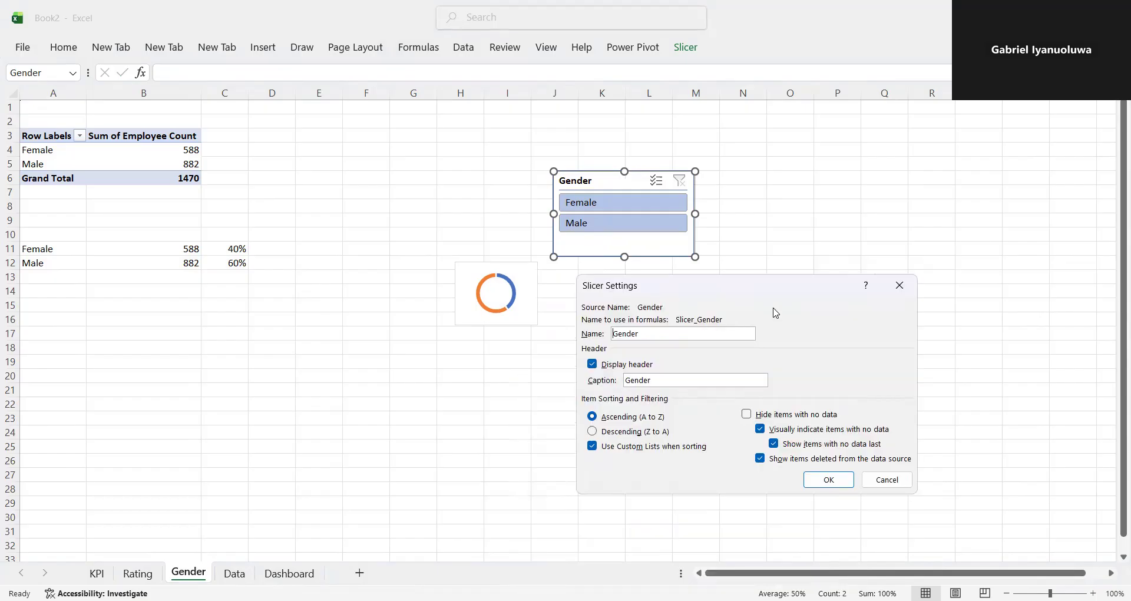
pyautogui.click(901, 287)
# - Move the Gender slicer nearer the pivot table, arrange its items in 2 columns and reduce its height to about 0.71"
pyautogui.moveTo(623, 192); pyautogui.dragTo(383, 188)
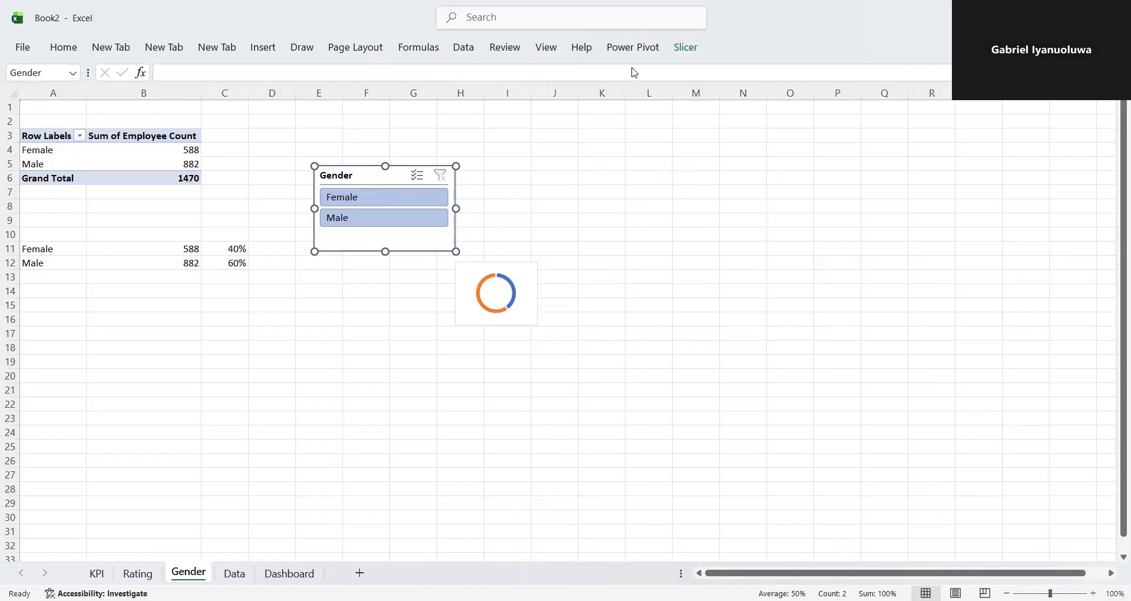
pyautogui.click(693, 49)
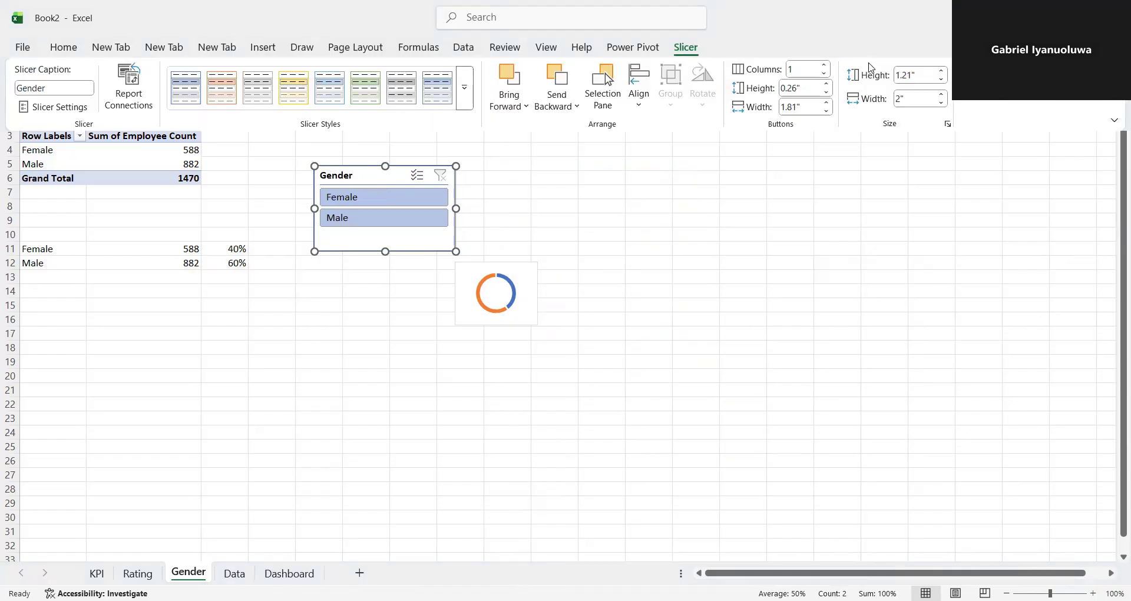
pyautogui.click(796, 69)
pyautogui.press('BackSpace')
pyautogui.press('Return')
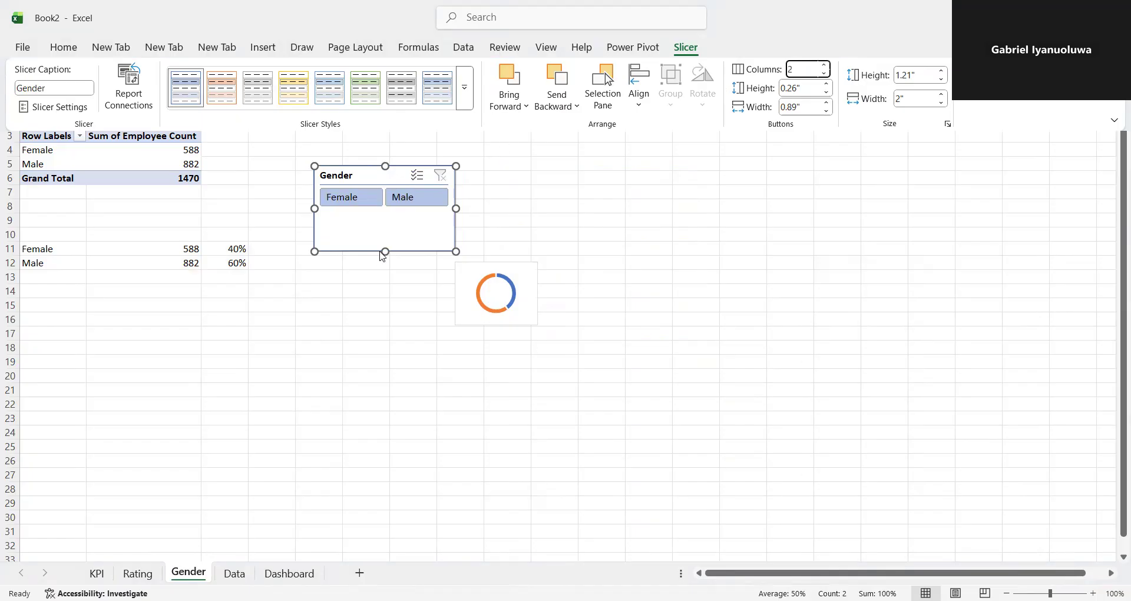
pyautogui.moveTo(386, 245); pyautogui.dragTo(386, 216)
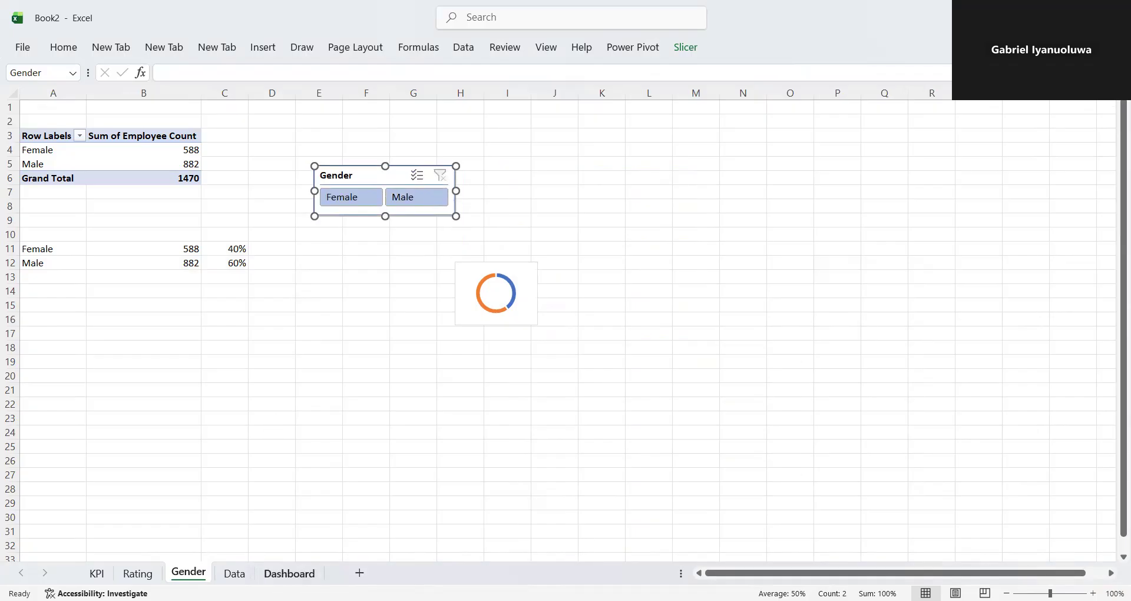
# - Copy the Gender slicer to the Dashboard sheet and place it above the doughnuts and icons in the gender panel
pyautogui.click(289, 573)
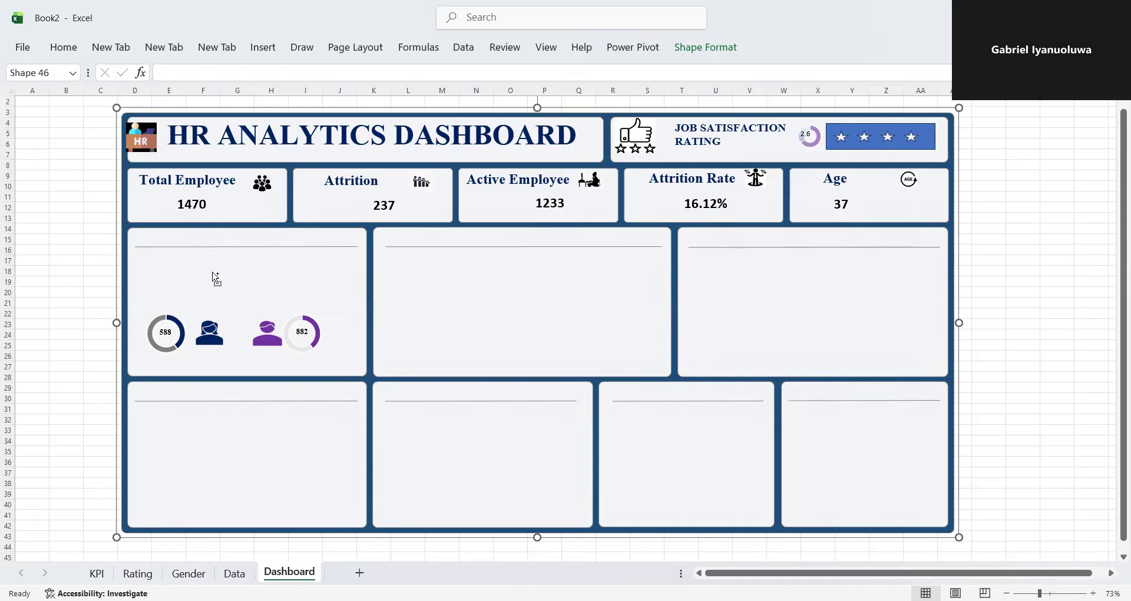
pyautogui.hotkey('ctrl', 'v')
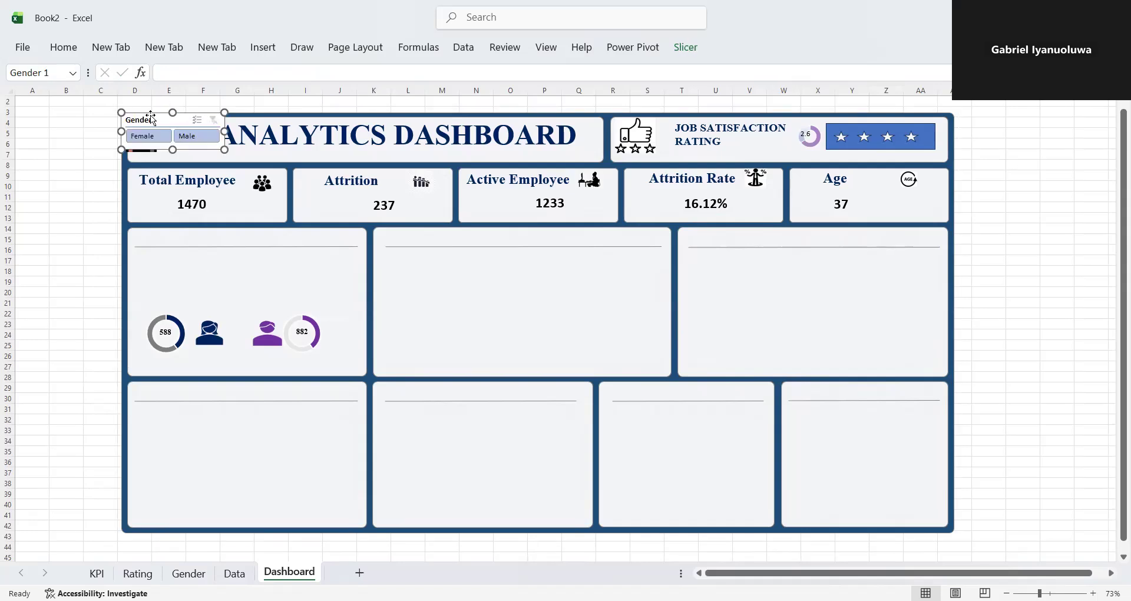
pyautogui.moveTo(151, 116); pyautogui.dragTo(222, 265)
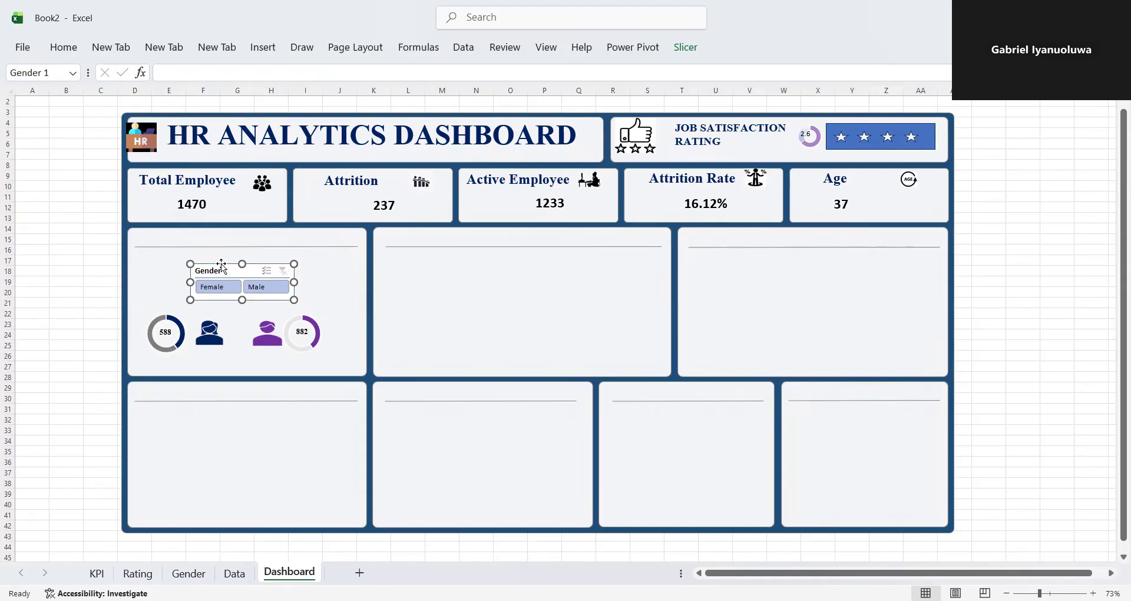
# - Apply the blue slicer style from the Dark group to the dashboard's Gender slicer and deselect it
pyautogui.click(686, 47)
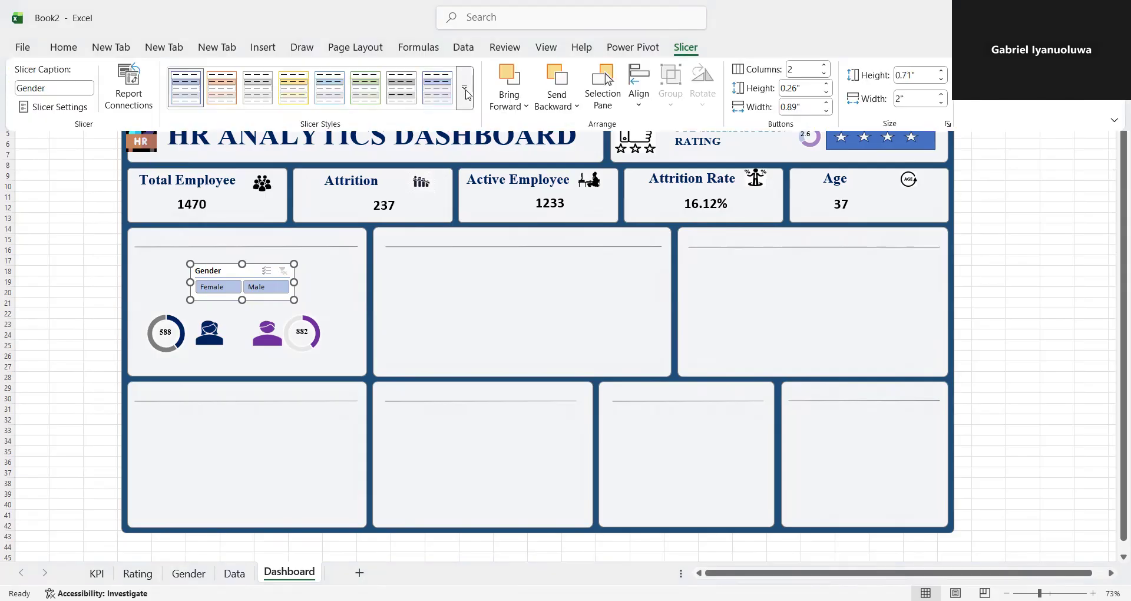
pyautogui.click(465, 88)
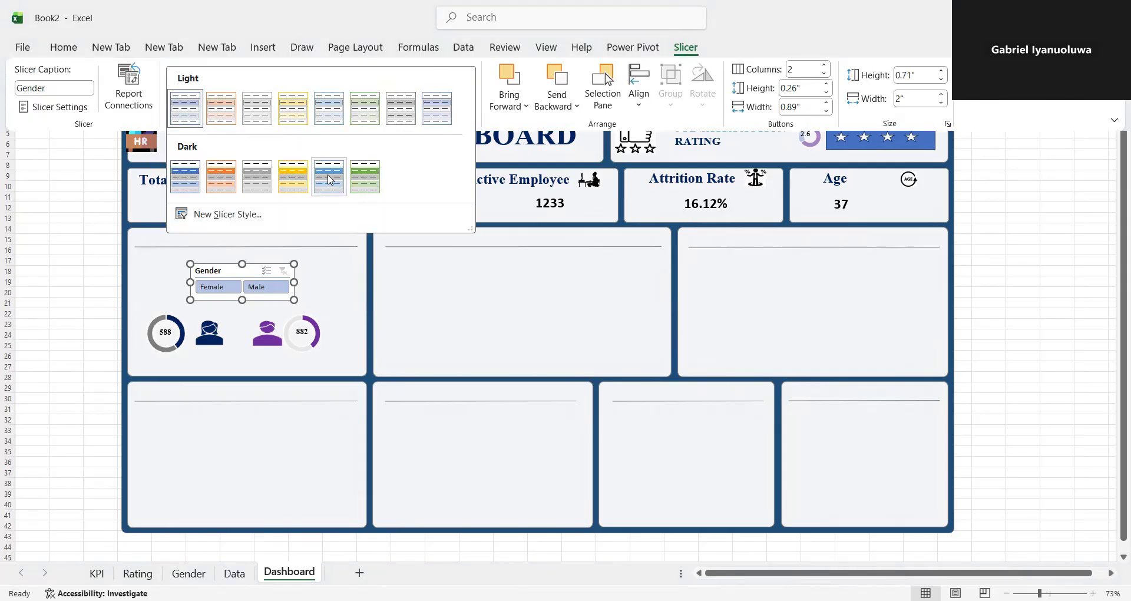
pyautogui.click(188, 177)
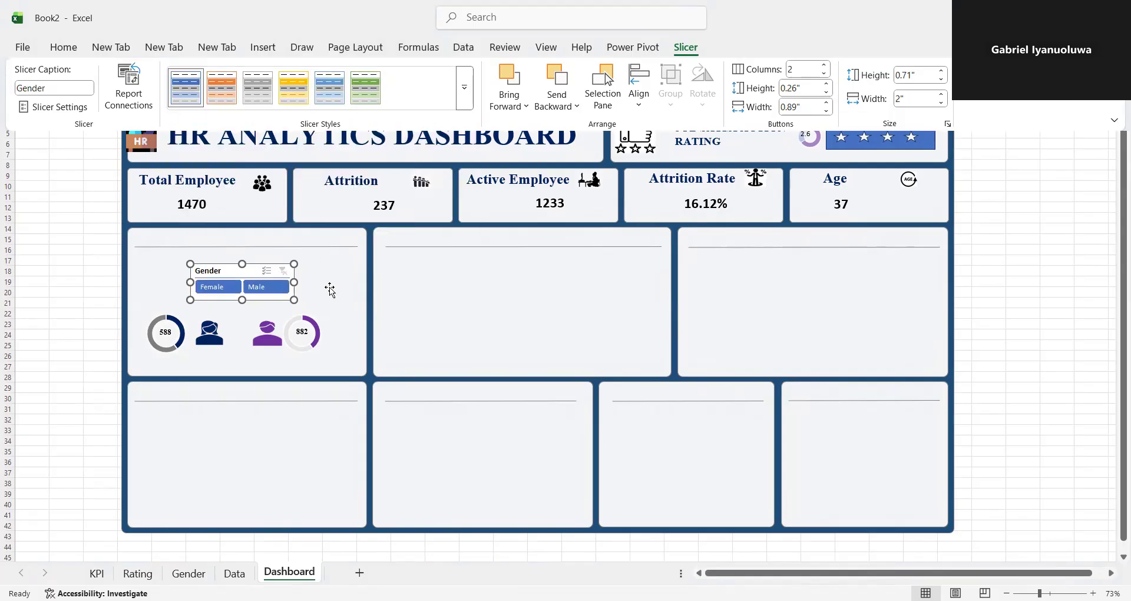
pyautogui.click(422, 326)
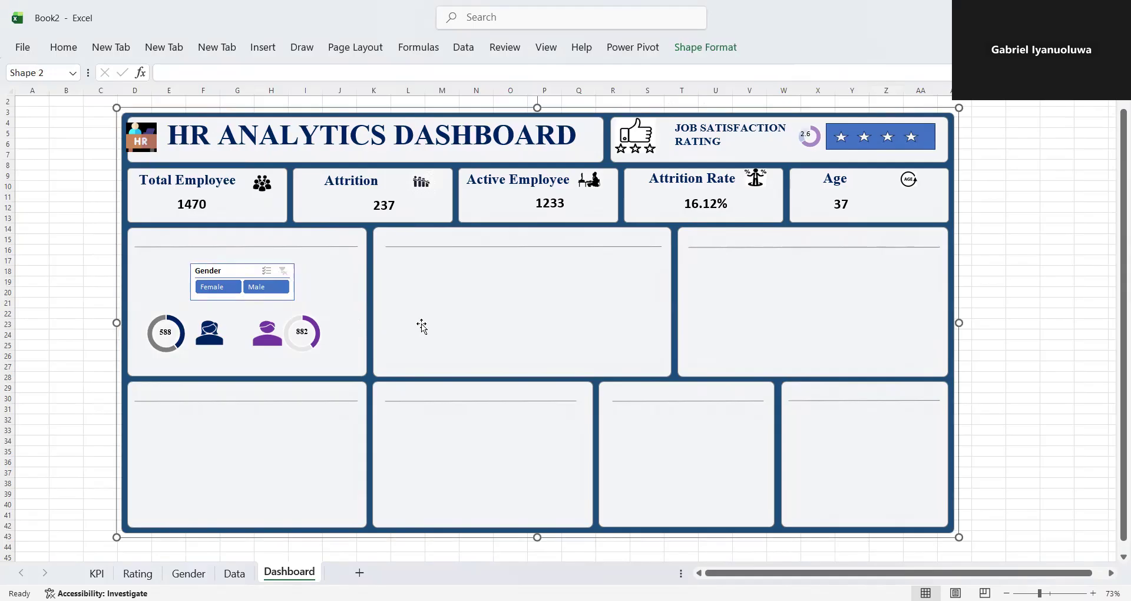
# - Draw a text box above the divider line of the gender panel, extend it to the panel's upper edge and start editing its text
pyautogui.click(269, 241)
pyautogui.click(270, 241)
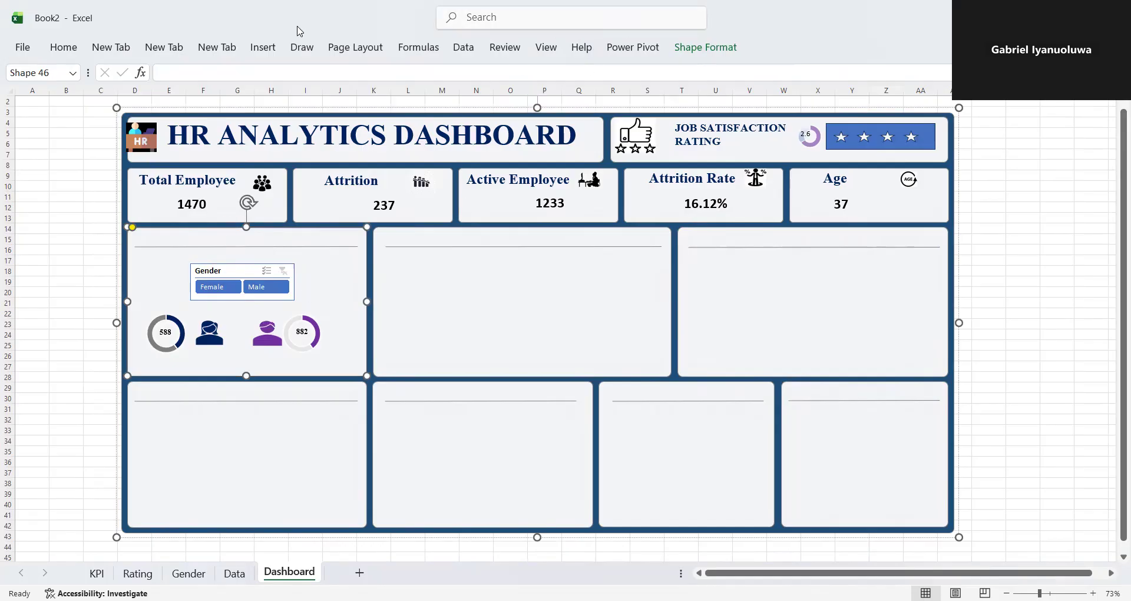
pyautogui.click(262, 50)
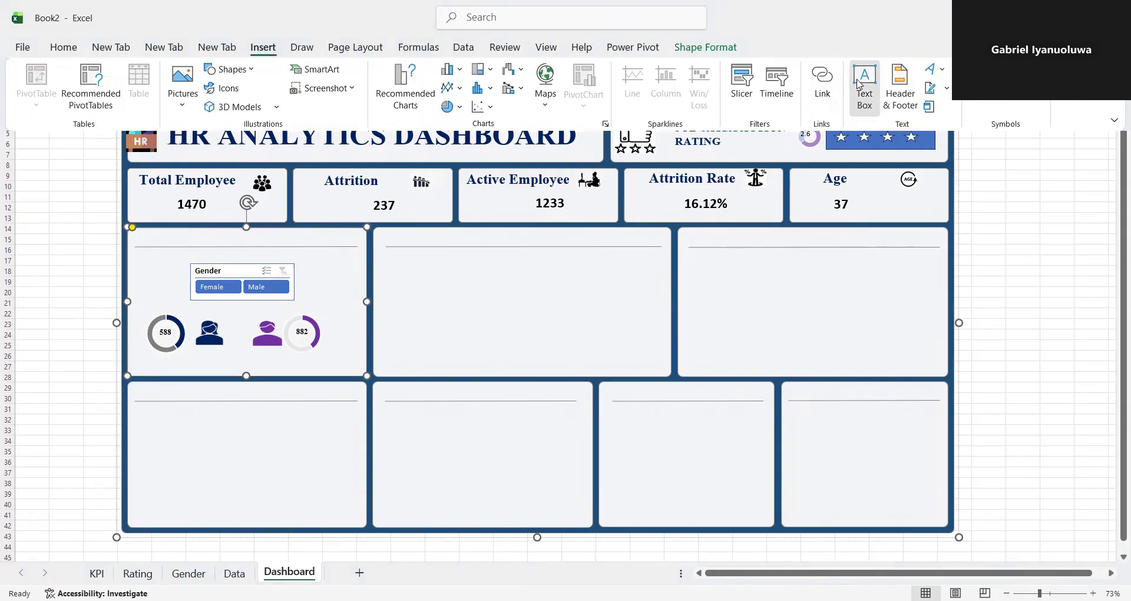
pyautogui.click(861, 85)
pyautogui.moveTo(150, 231); pyautogui.dragTo(346, 247)
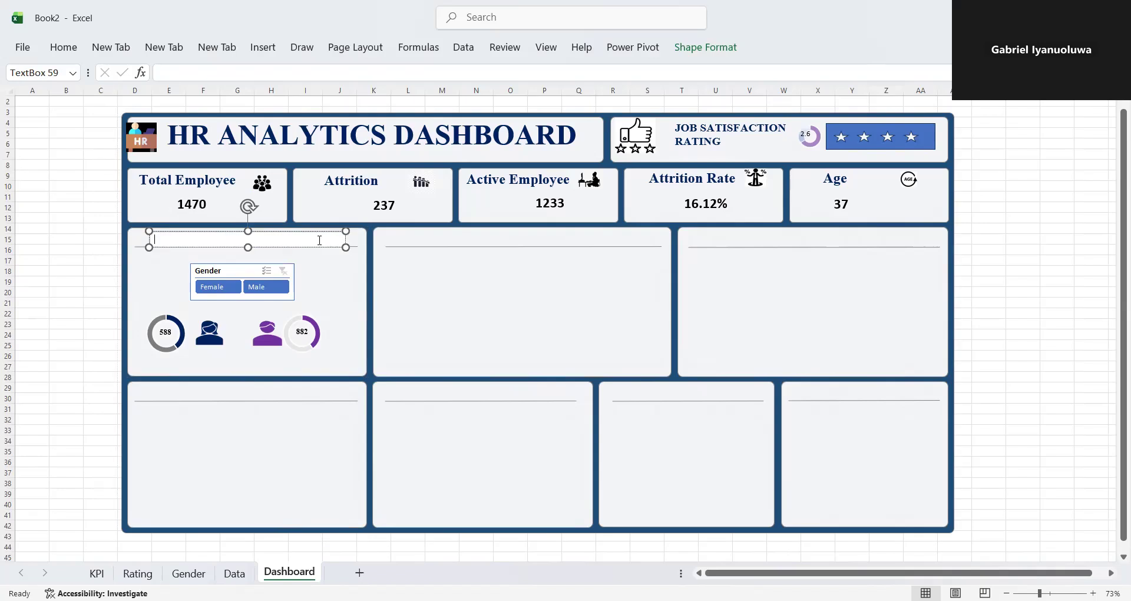
pyautogui.moveTo(248, 231); pyautogui.dragTo(247, 228)
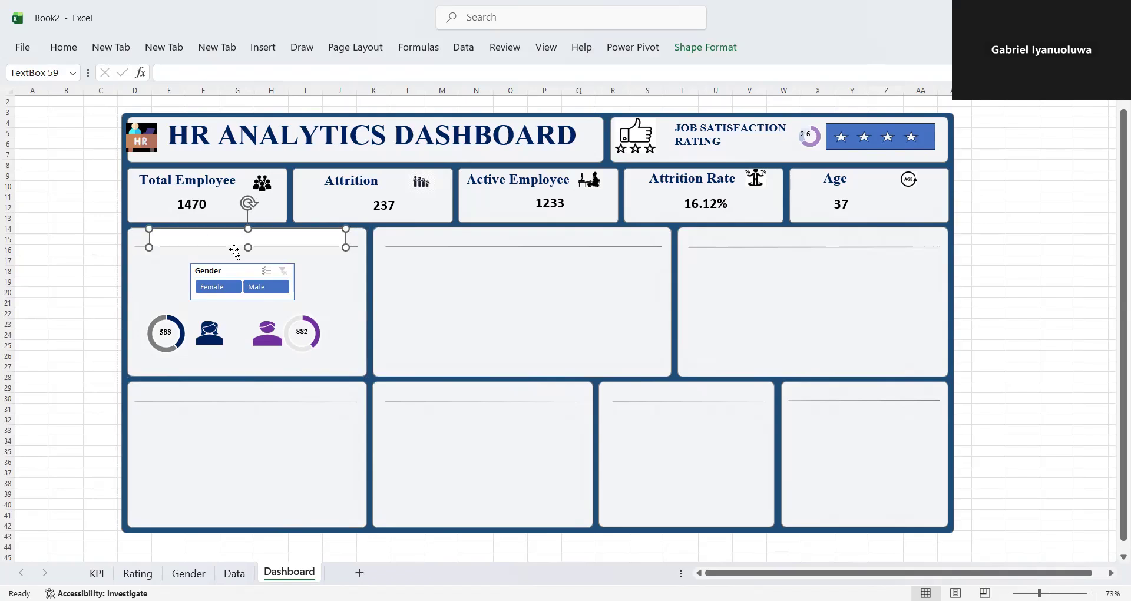
pyautogui.click(171, 233)
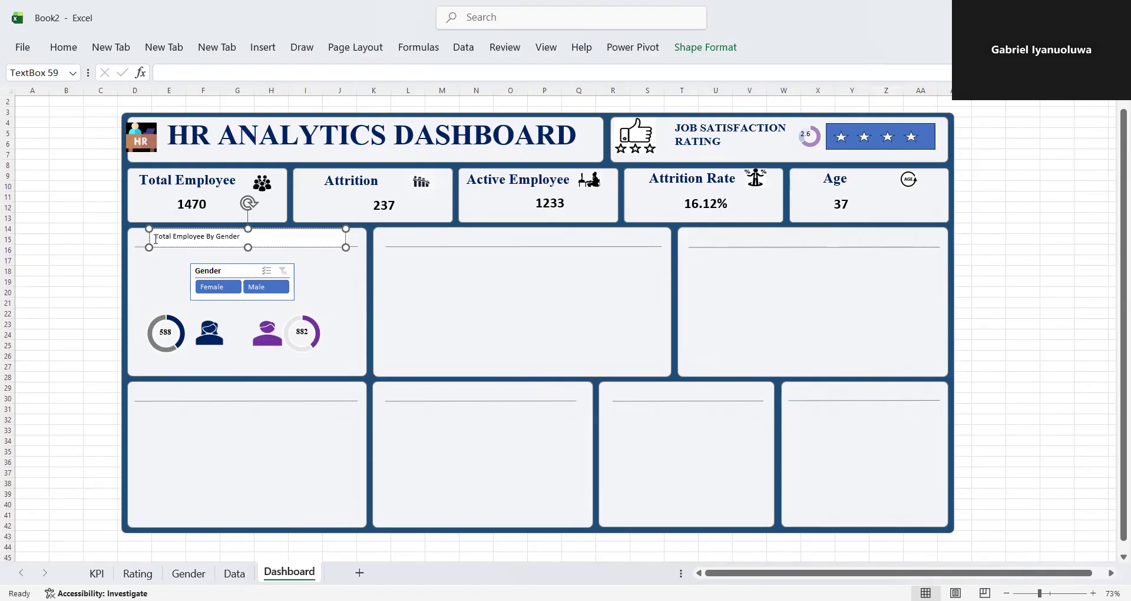
# - Set the gender panel title's font to Times New Roman at size 18
pyautogui.moveTo(156, 238); pyautogui.dragTo(265, 236)
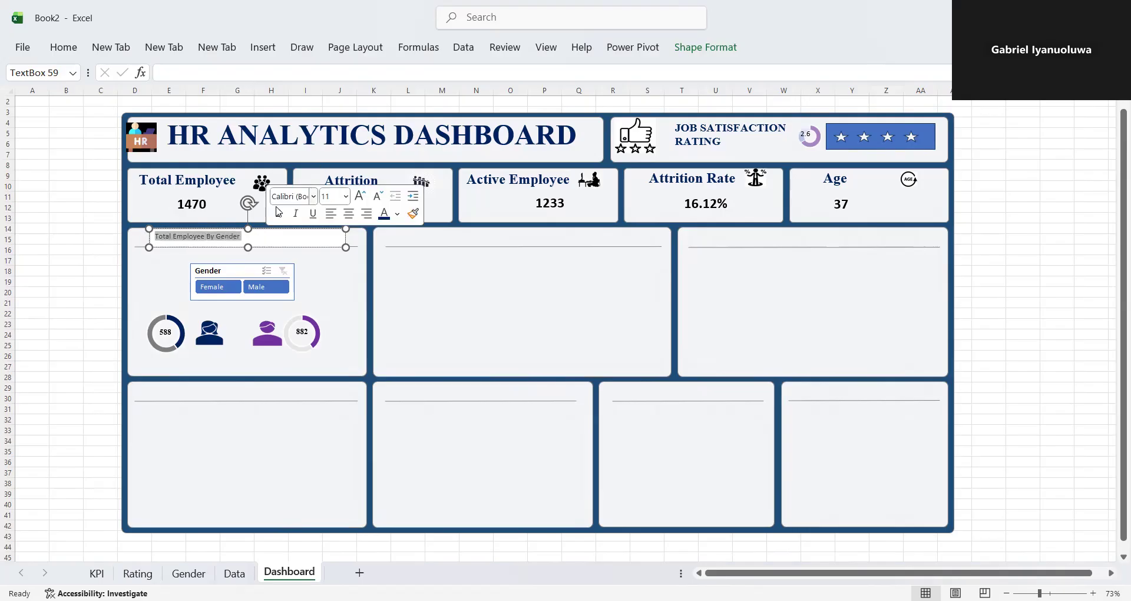
pyautogui.click(280, 198)
pyautogui.write('Times New Roman')
pyautogui.press('Return')
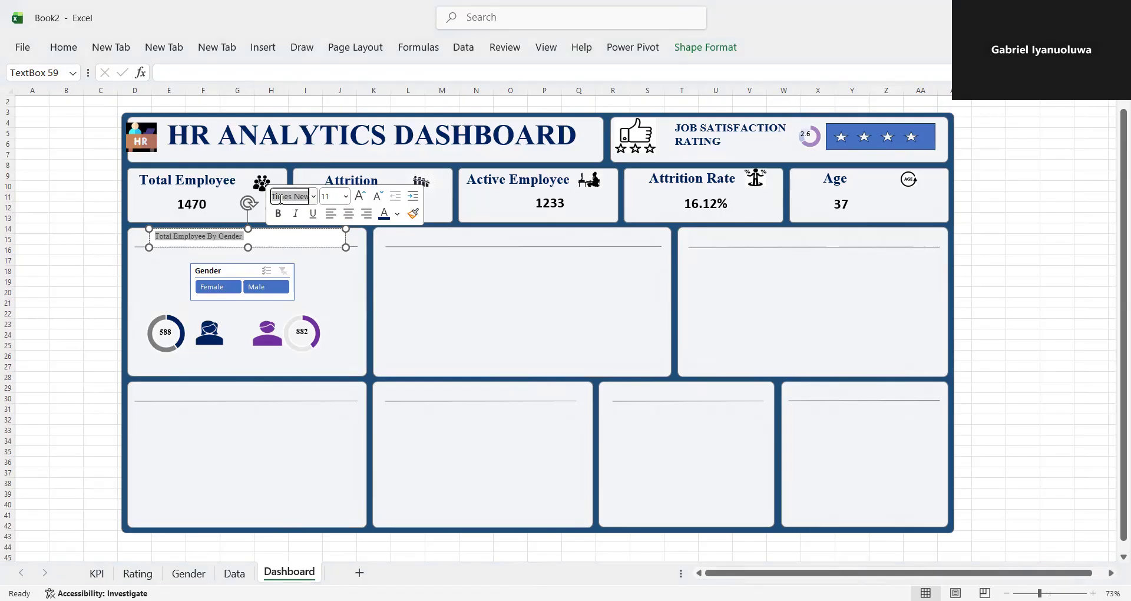
pyautogui.click(346, 196)
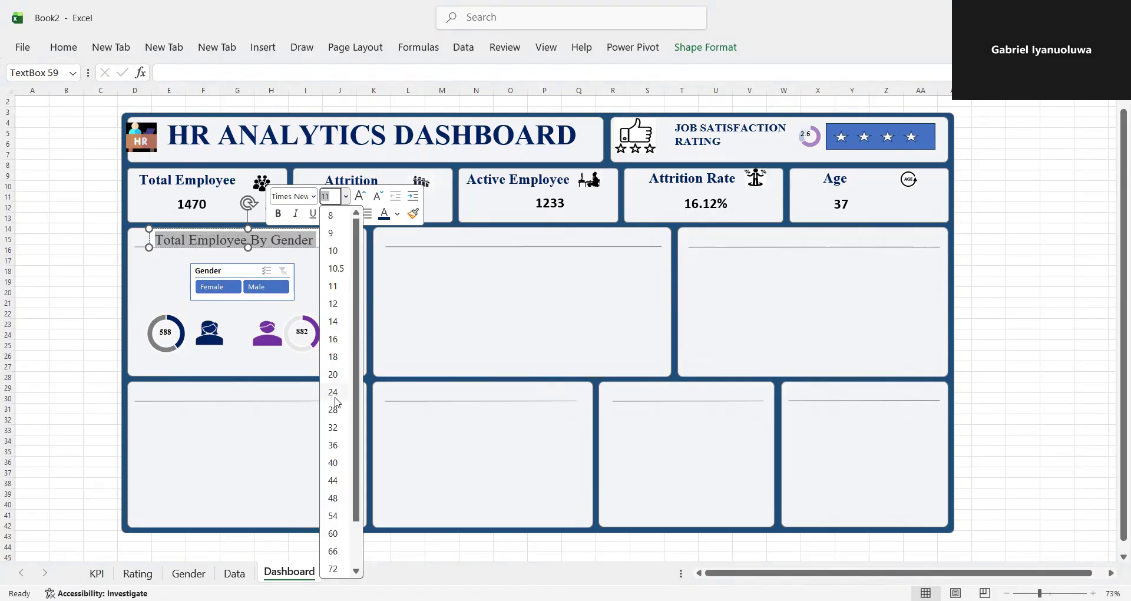
pyautogui.click(334, 357)
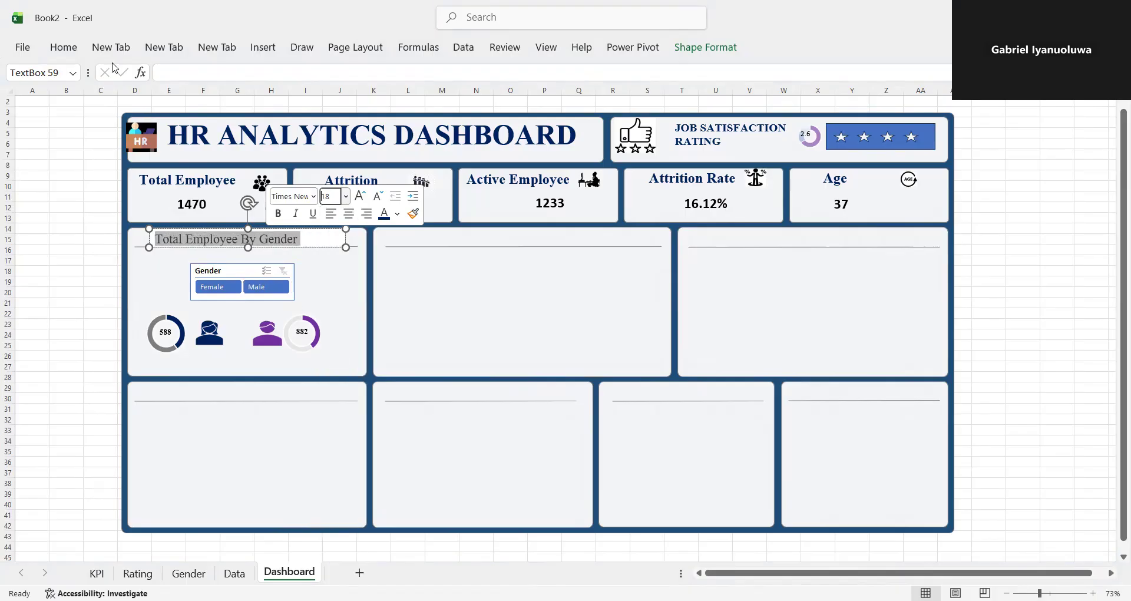
# - Make the gender panel title bold and color its text with the standard dark blue
pyautogui.click(62, 49)
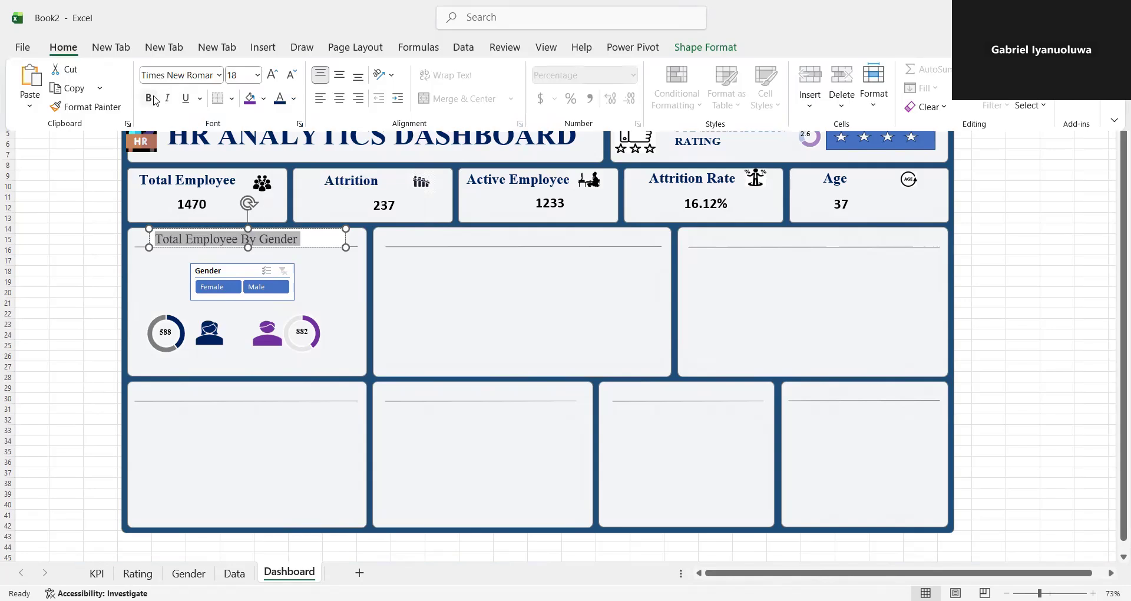
pyautogui.click(149, 99)
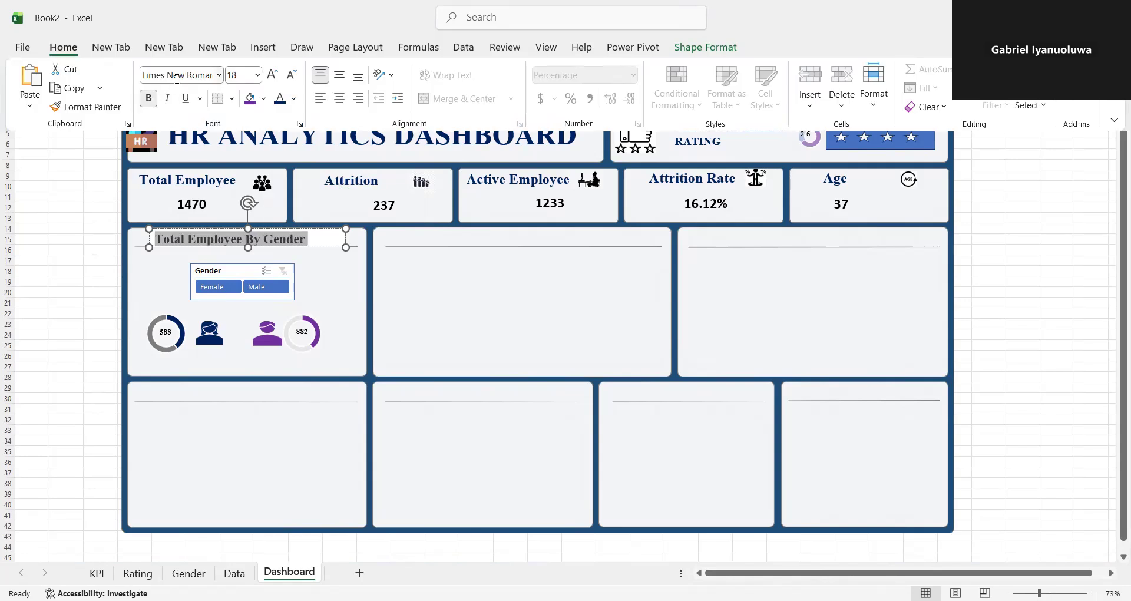
pyautogui.click(294, 99)
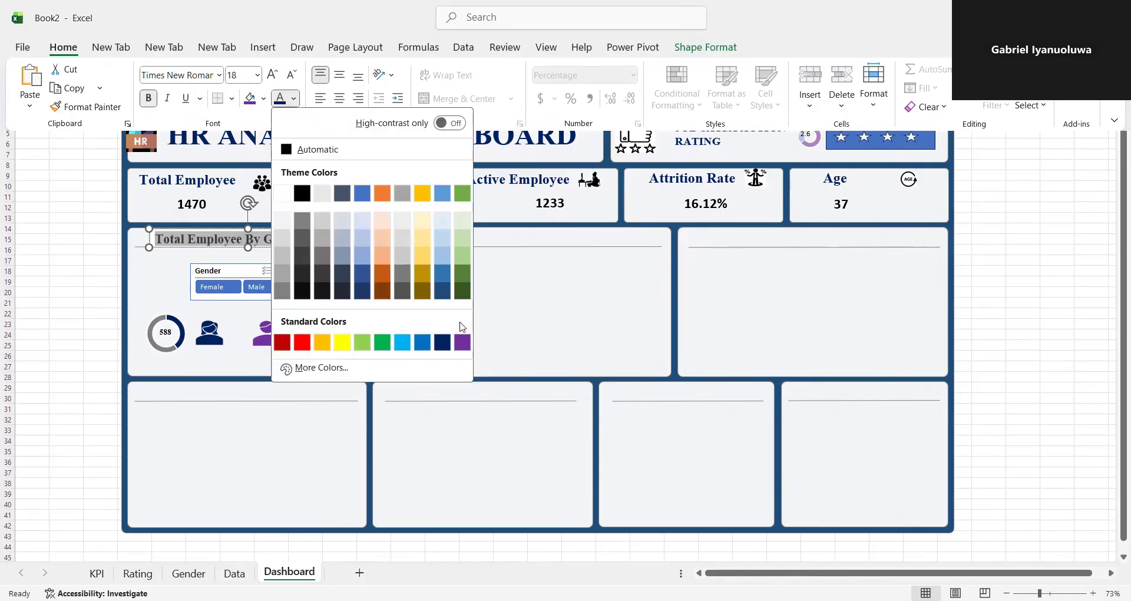
pyautogui.click(443, 341)
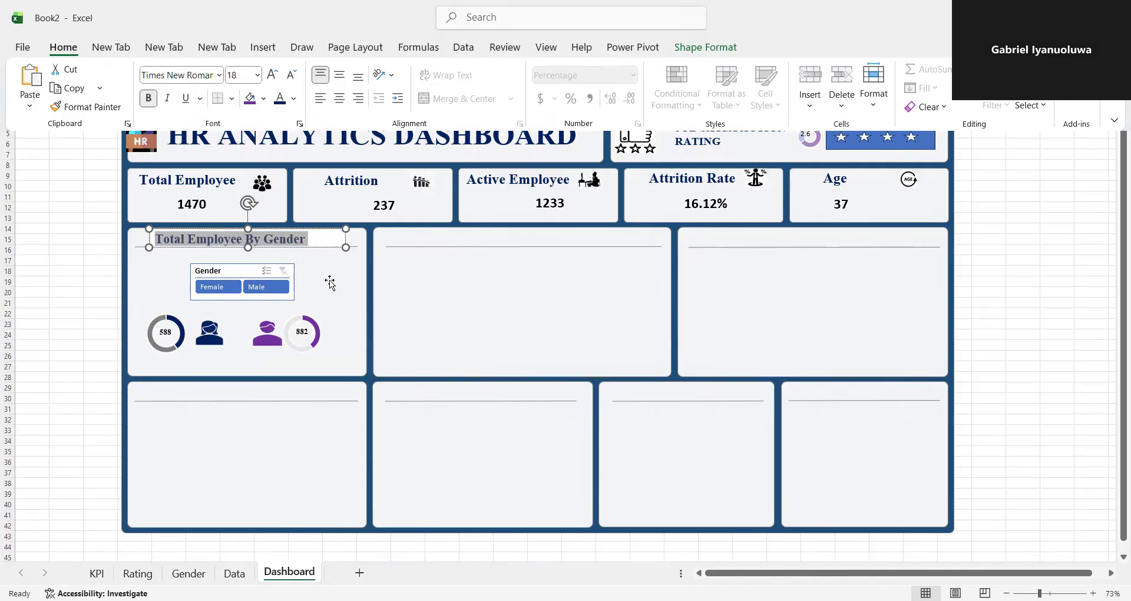
pyautogui.hotkey('ctrl', 'F1')
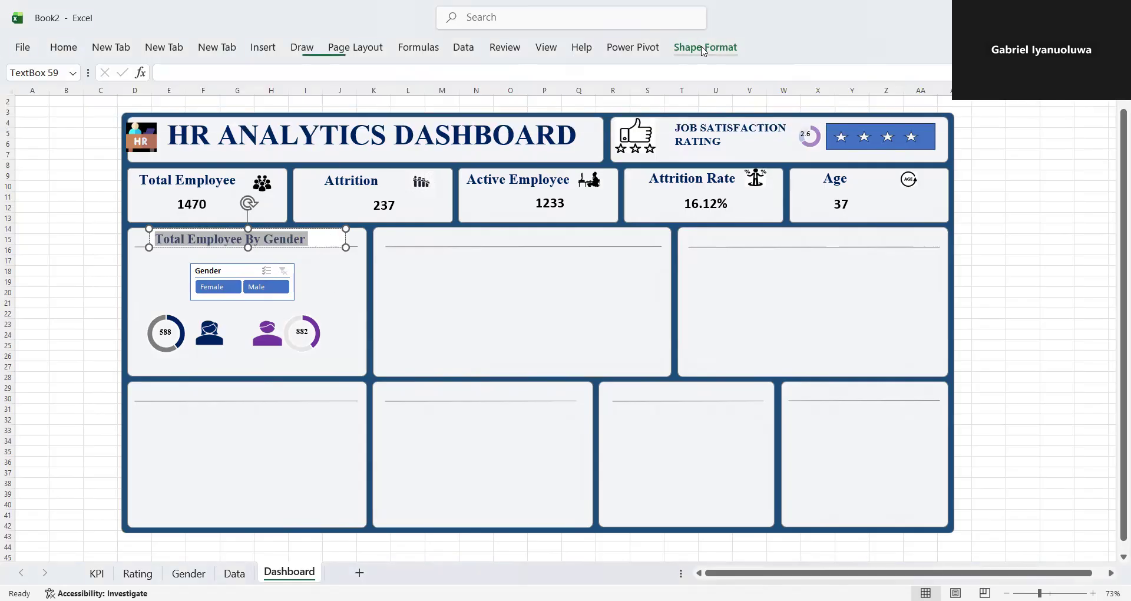
# - Remove the fill from the gender title's text box and deselect it
pyautogui.click(704, 51)
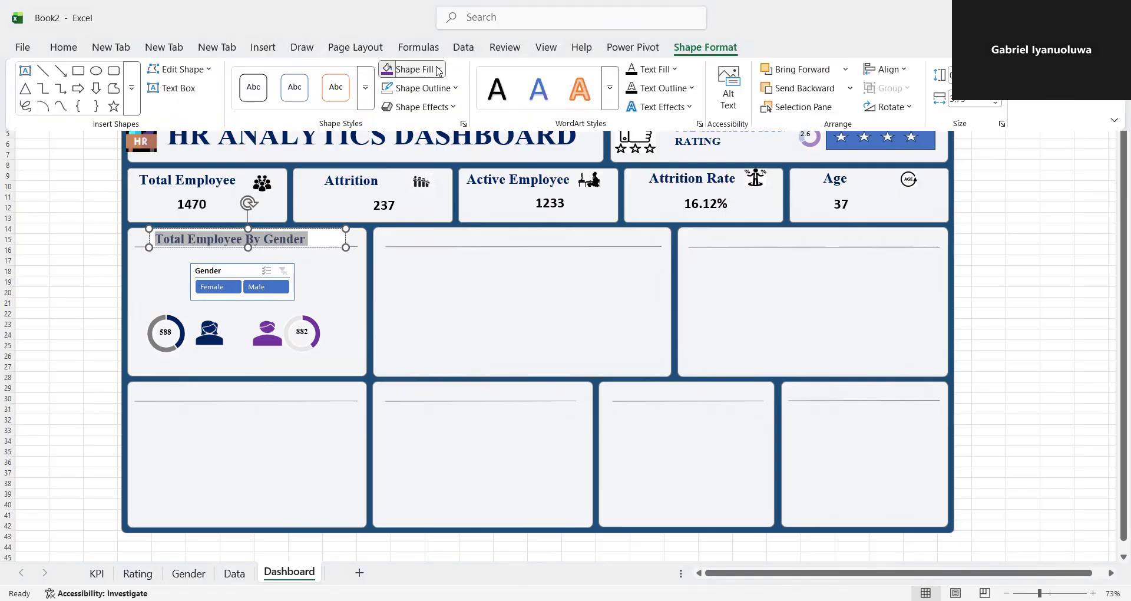
pyautogui.click(439, 70)
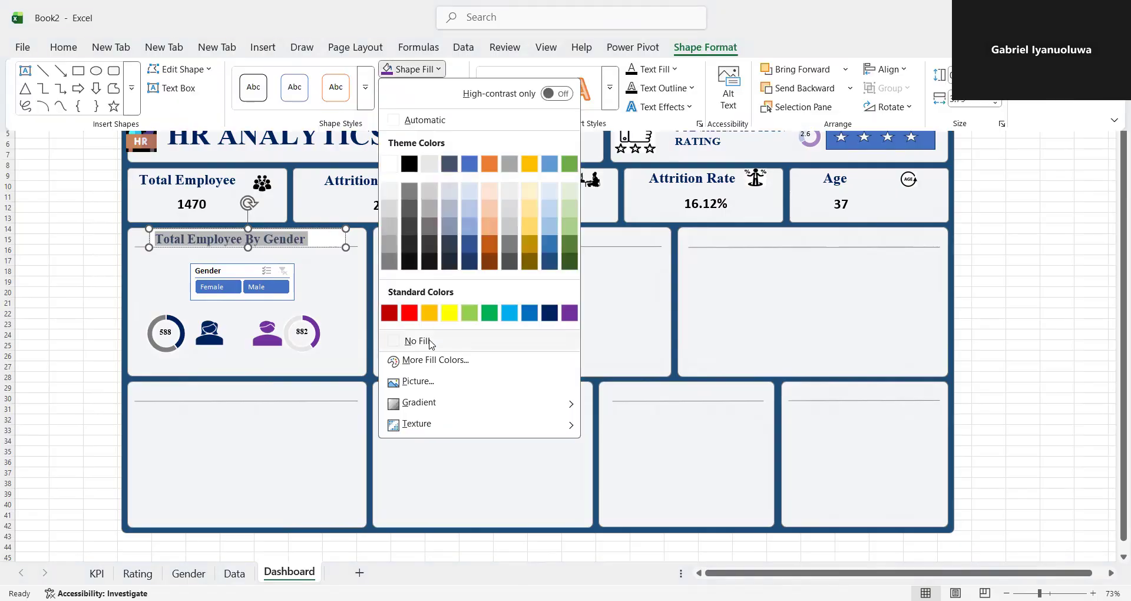
pyautogui.click(431, 342)
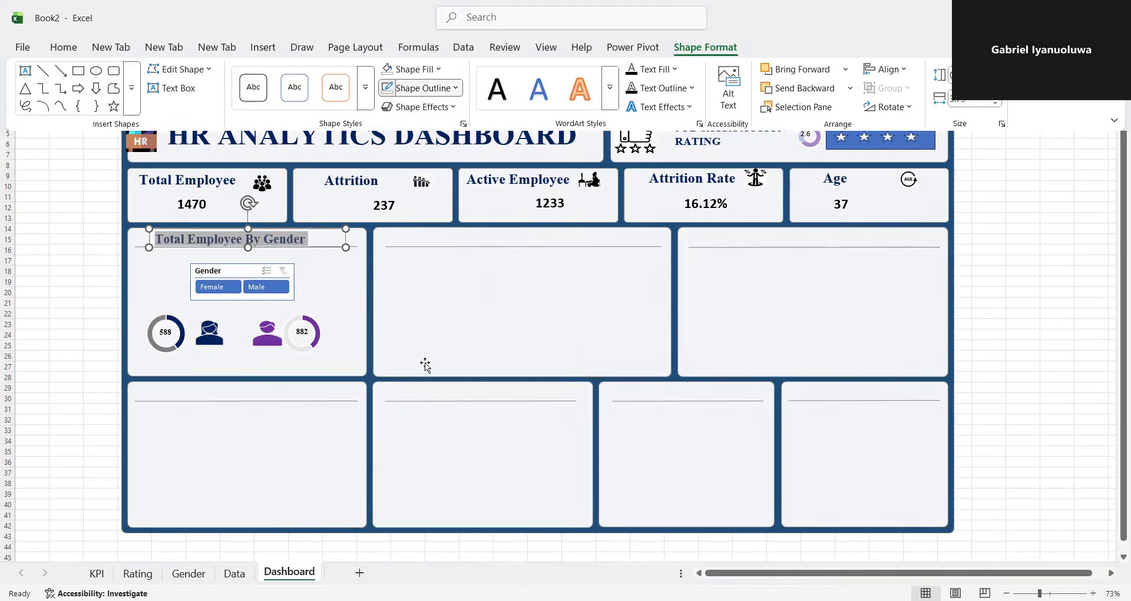
pyautogui.click(434, 316)
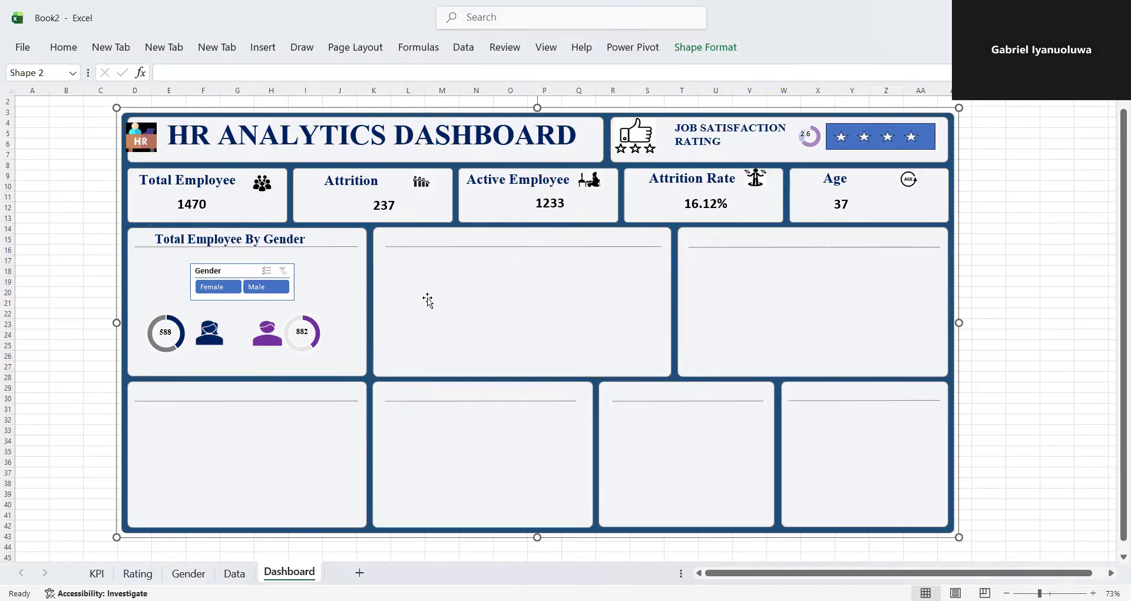
pyautogui.click(428, 299)
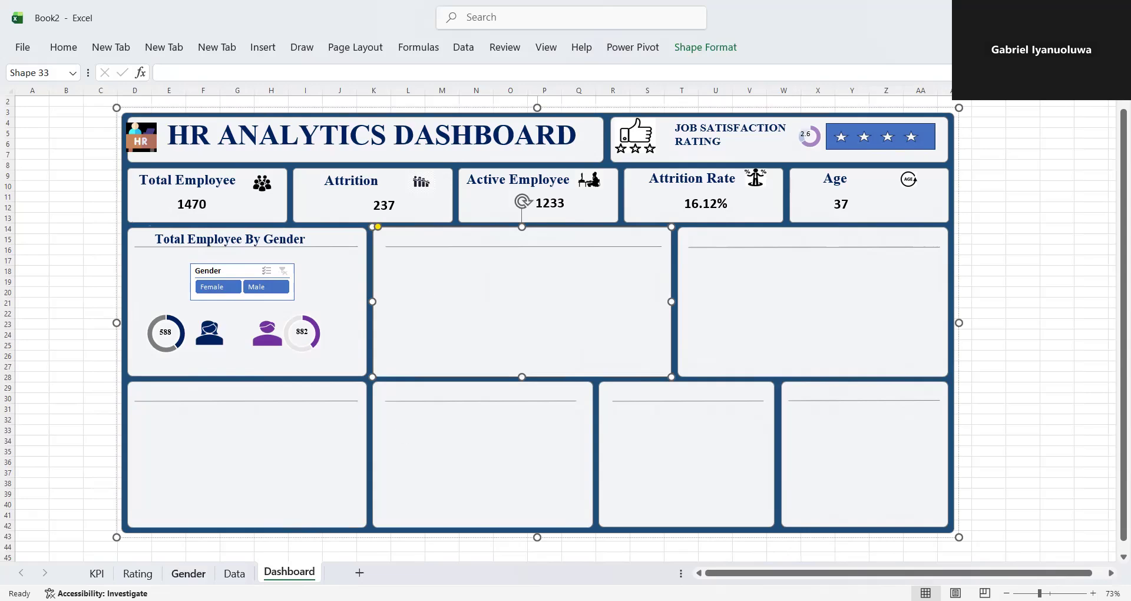
# - Insert a PivotTable from Table_1 on the Data sheet into a new worksheet
pyautogui.click(235, 574)
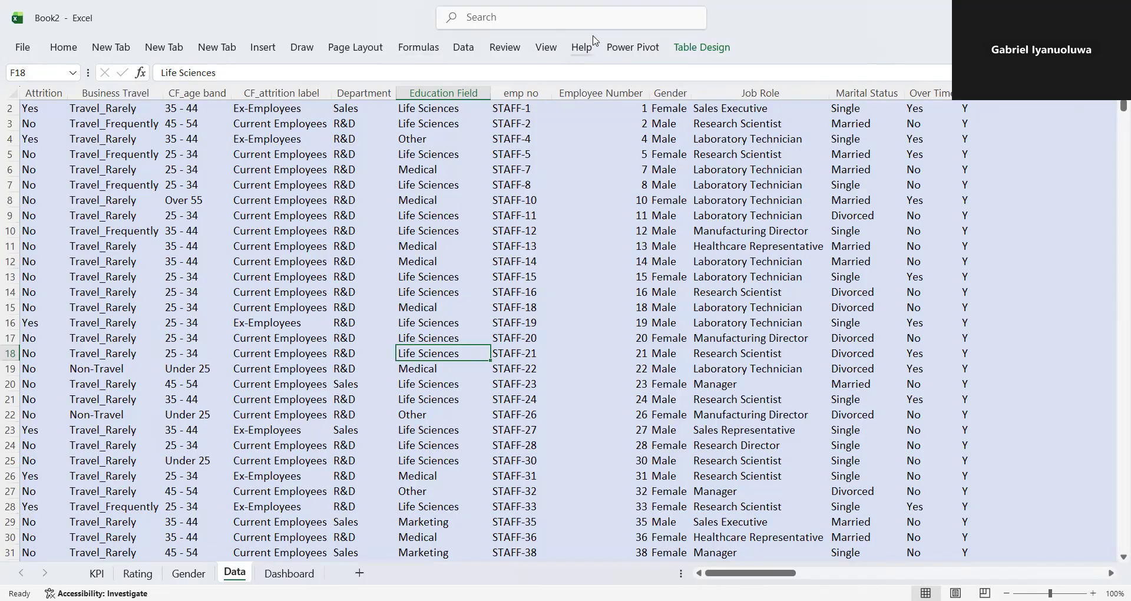
pyautogui.click(626, 47)
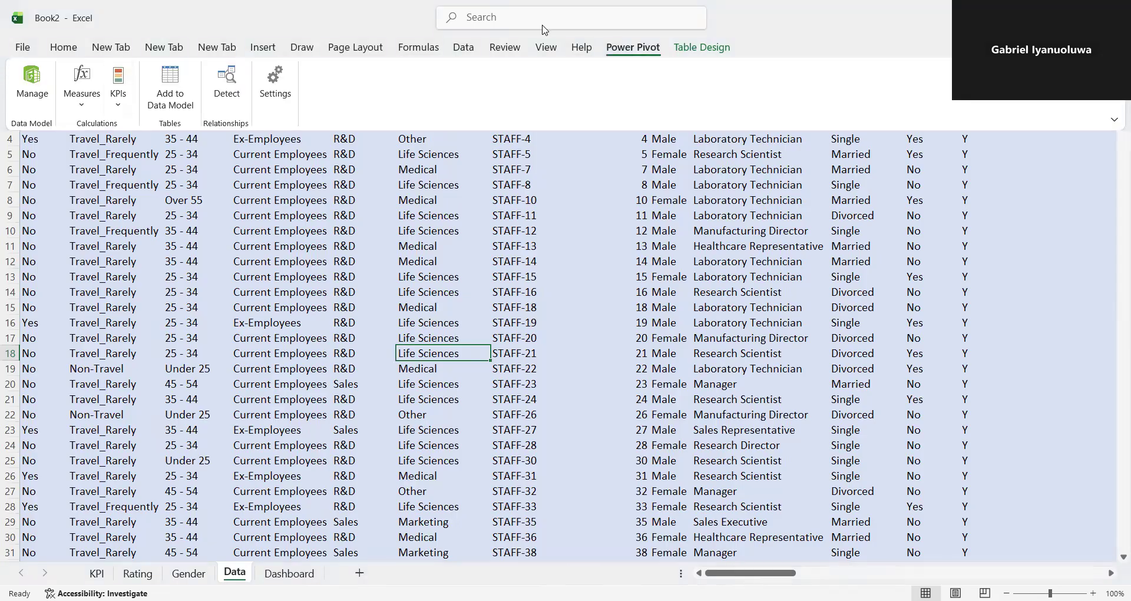
pyautogui.click(262, 47)
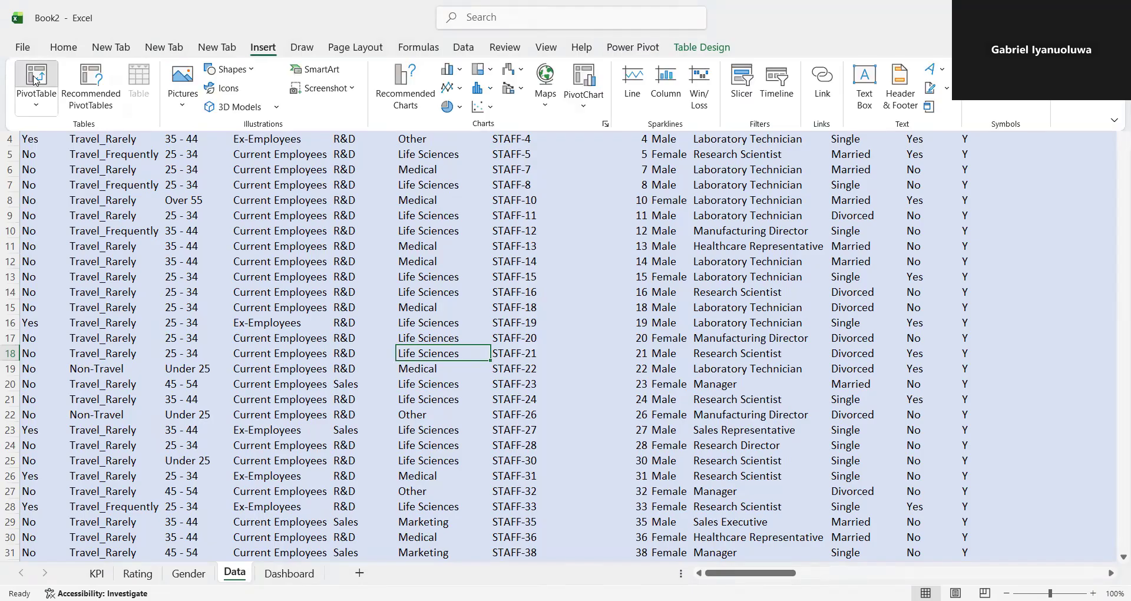
pyautogui.click(36, 79)
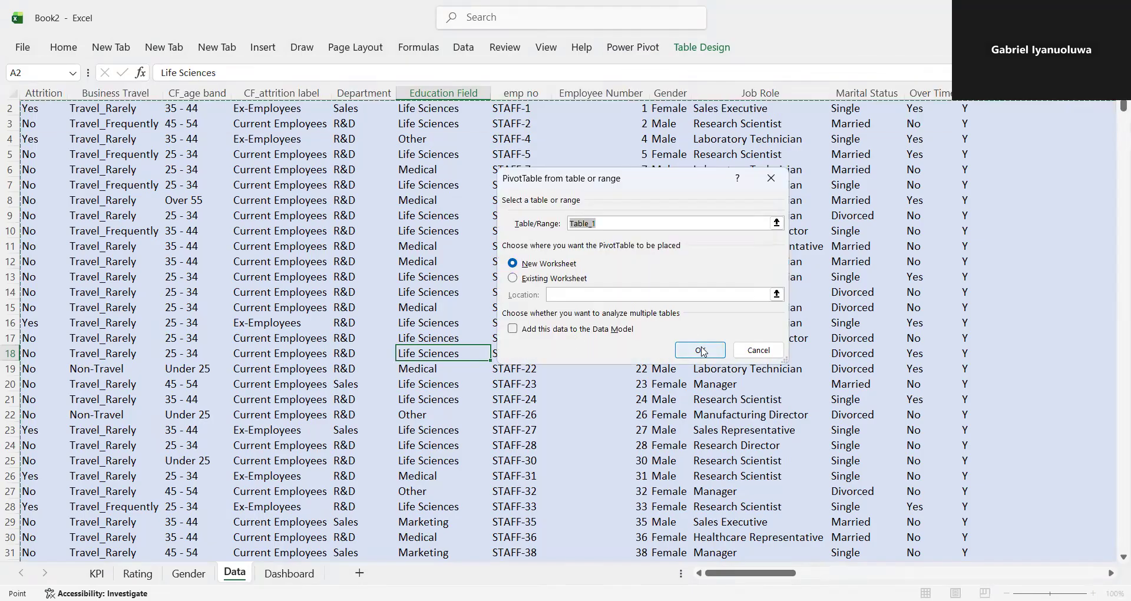
pyautogui.click(700, 349)
pyautogui.click(714, 48)
pyautogui.click(72, 88)
pyautogui.press('BackSpace')
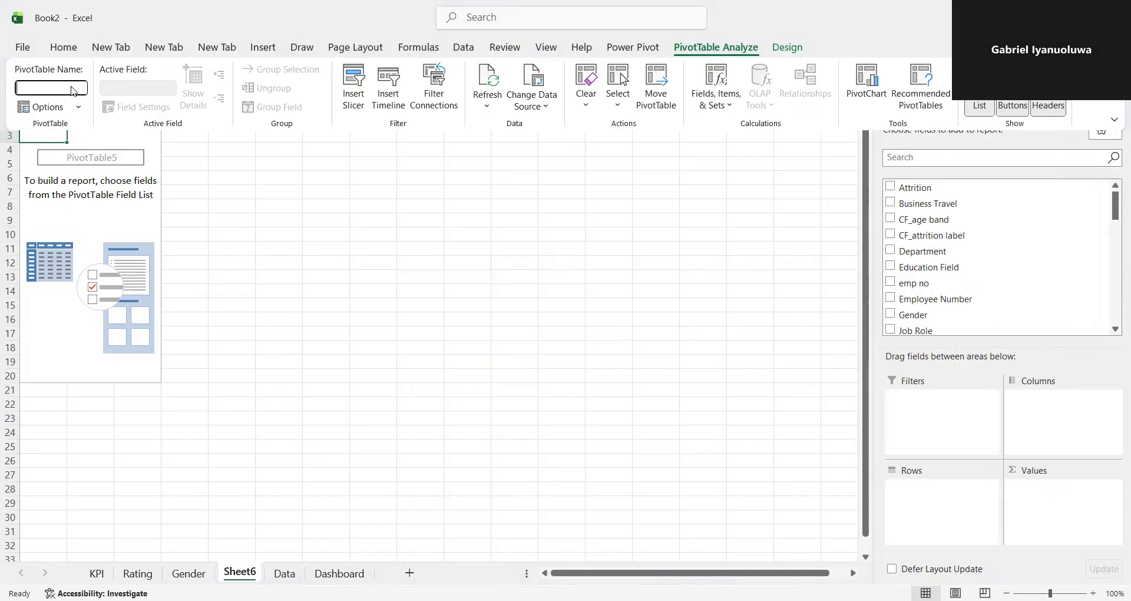
pyautogui.press('Return')
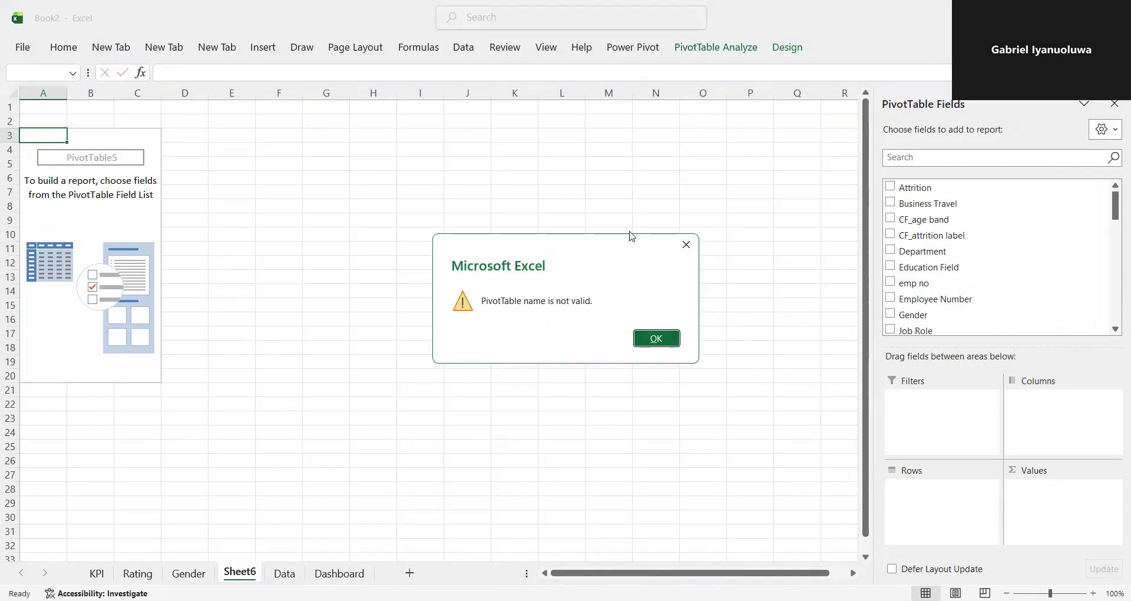
pyautogui.click(686, 244)
# - Name the new PivotTable Education By Attrition
pyautogui.click(716, 47)
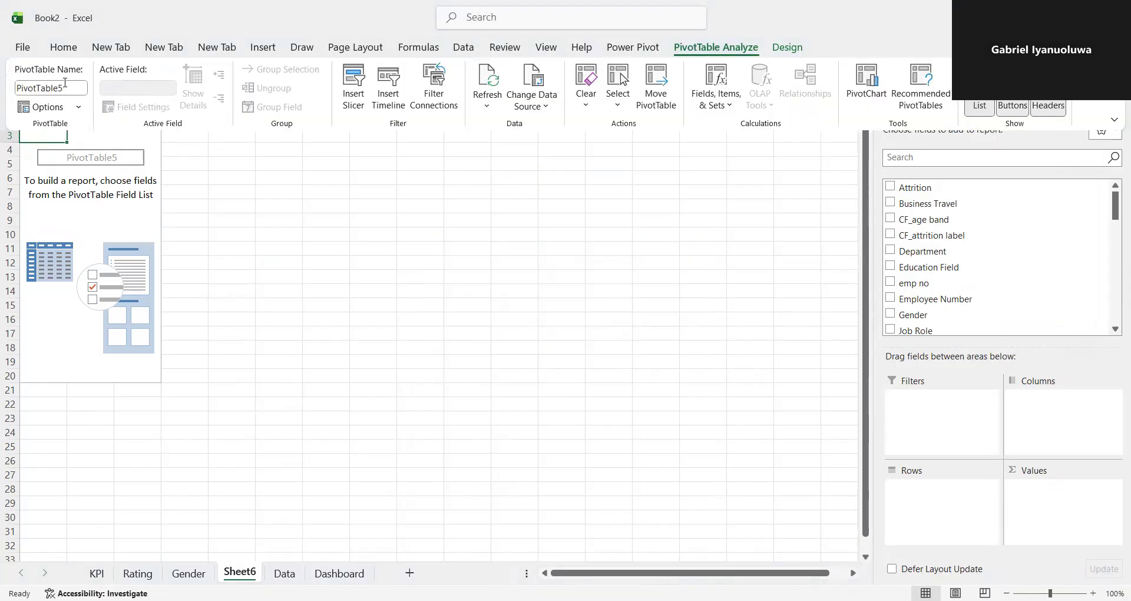
pyautogui.click(67, 88)
pyautogui.press('BackSpace')
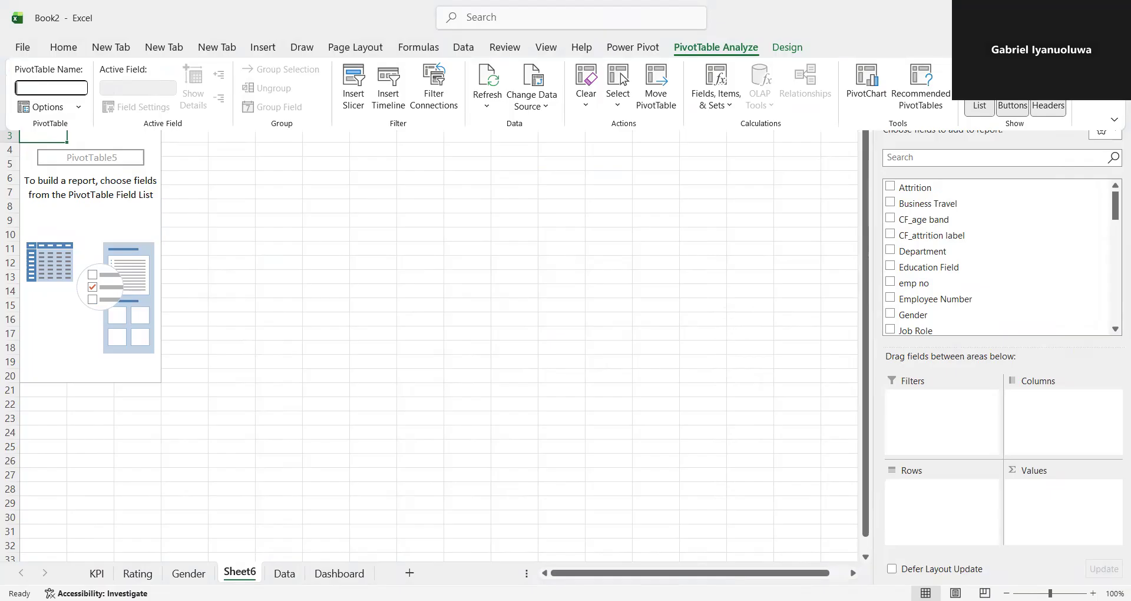
pyautogui.write('Education By')
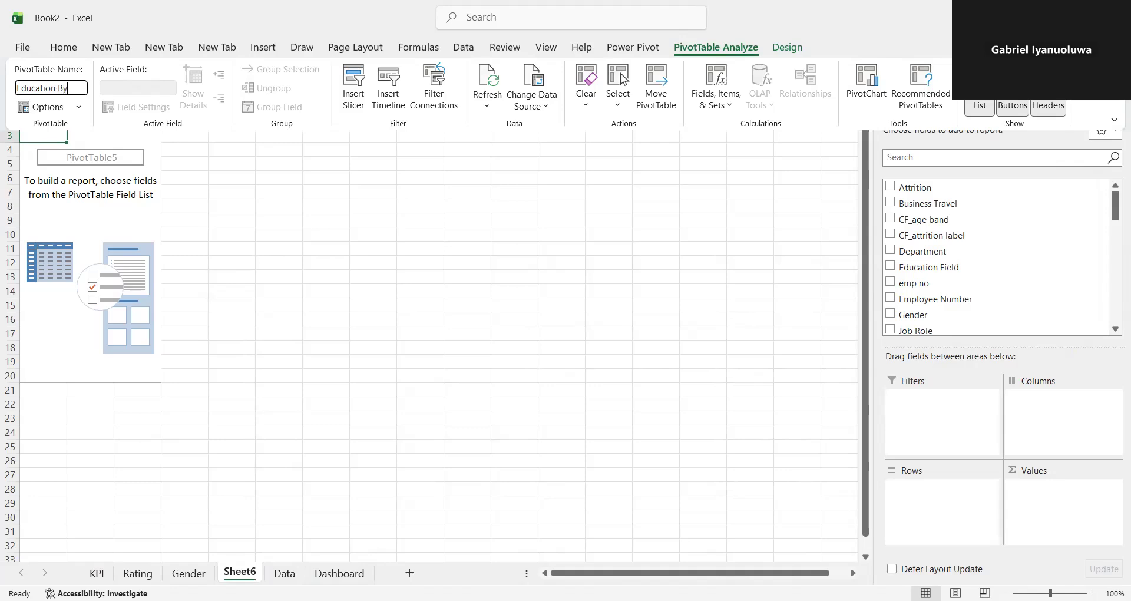
pyautogui.write('Attrict')
pyautogui.write('toon')
# - Copy the PivotTable's name and use it to rename Sheet6 as Education By Attrition
pyautogui.moveTo(84, 88); pyautogui.dragTo(15, 90)
pyautogui.hotkey('ctrl', 'c')
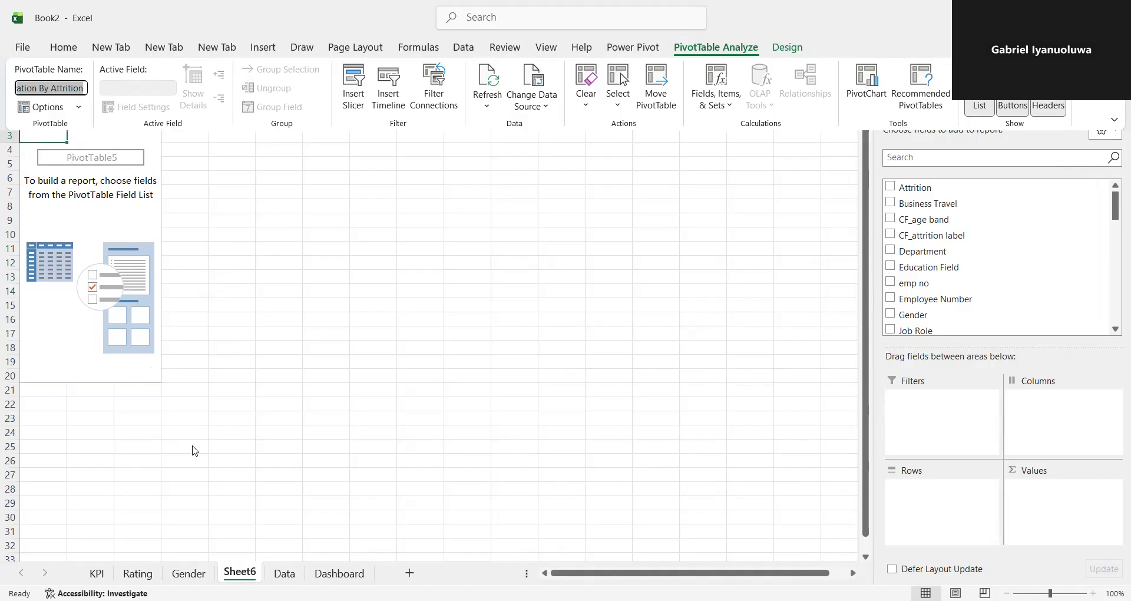
pyautogui.click(234, 570)
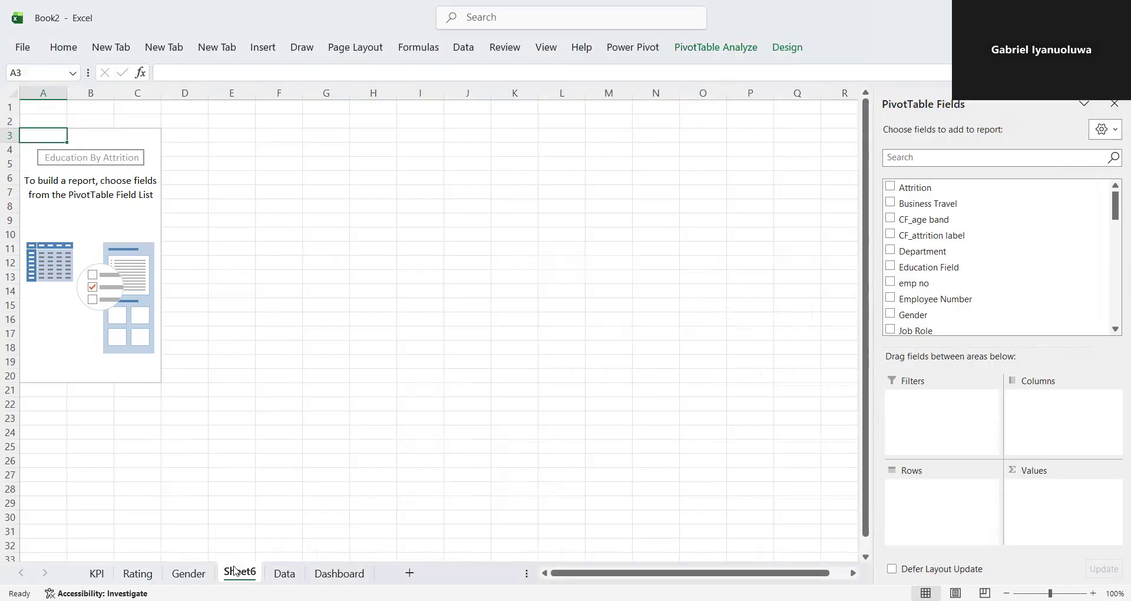
pyautogui.doubleClick(241, 570)
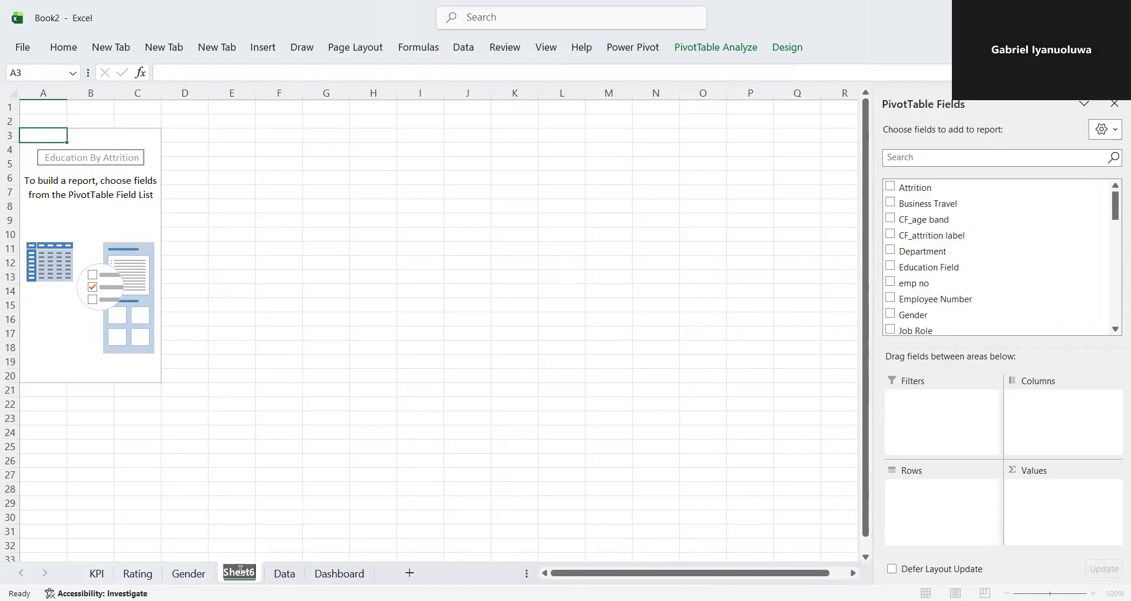
pyautogui.hotkey('ctrl', 'v')
pyautogui.press('Return')
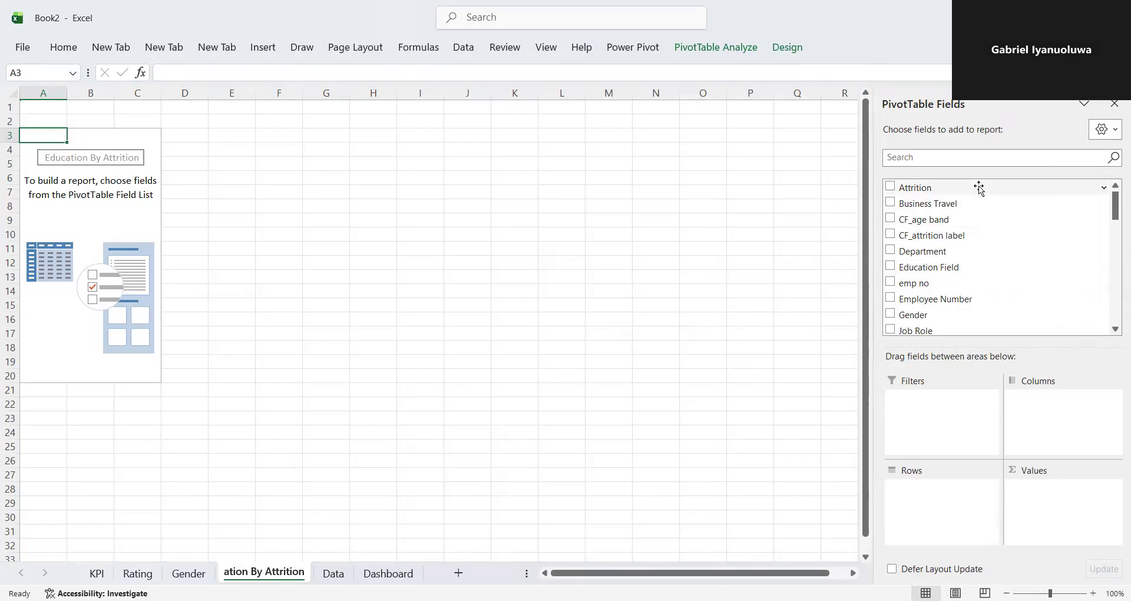
# - Find the Education field in the PivotTable field list and add it to the rows
pyautogui.click(941, 157)
pyautogui.write('ed')
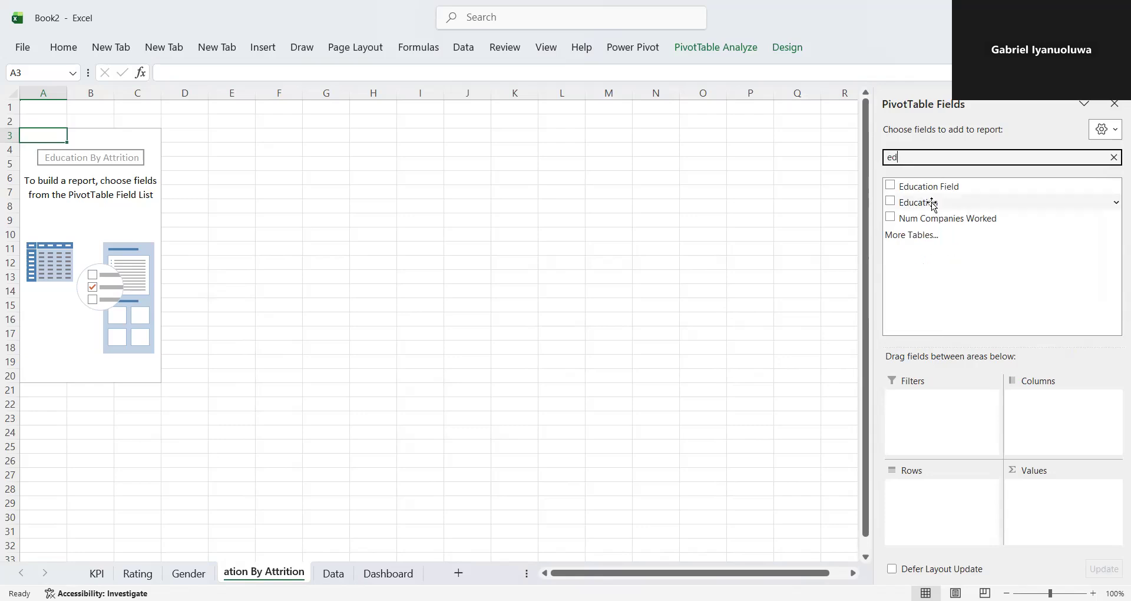
pyautogui.moveTo(925, 203); pyautogui.dragTo(921, 474)
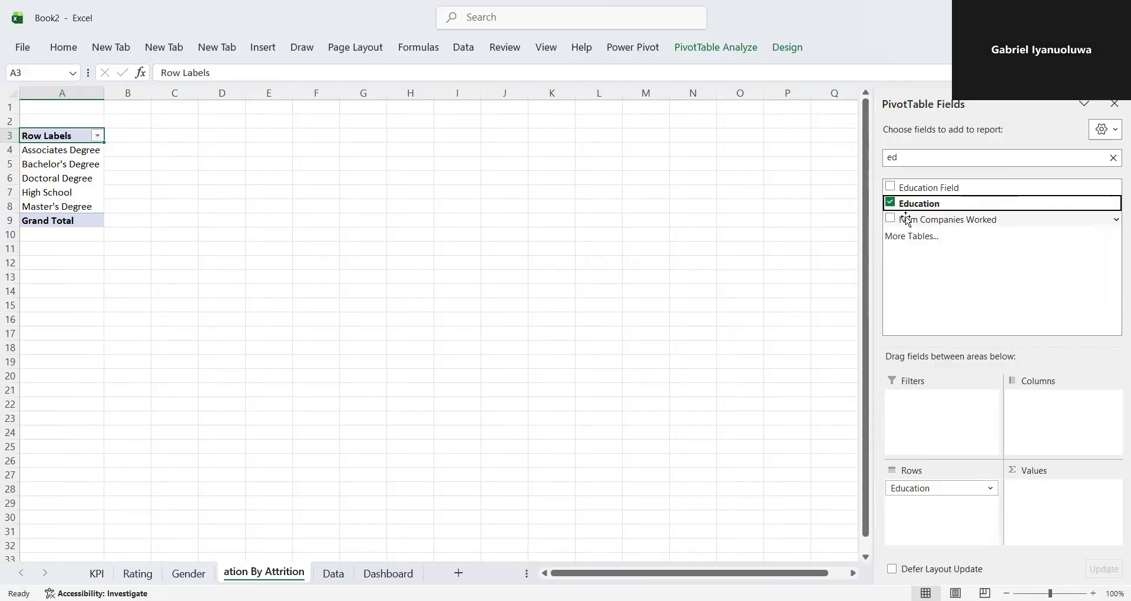
# - Find the CF_attrition counts field and add it to the PivotTable's values
pyautogui.click(913, 159)
pyautogui.press('BackSpace')
pyautogui.press('BackSpace')
pyautogui.write('co')
pyautogui.press('BackSpace')
pyautogui.write('att')
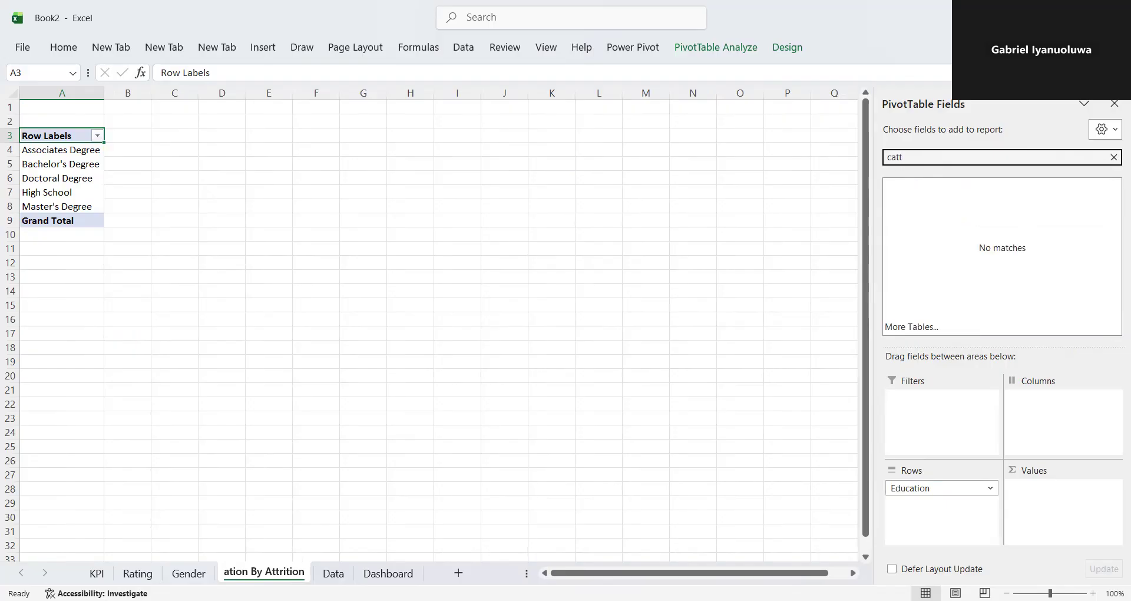
pyautogui.press('BackSpace')
pyautogui.press('BackSpace')
pyautogui.press('BackSpace')
pyautogui.press('BackSpace')
pyautogui.write('at')
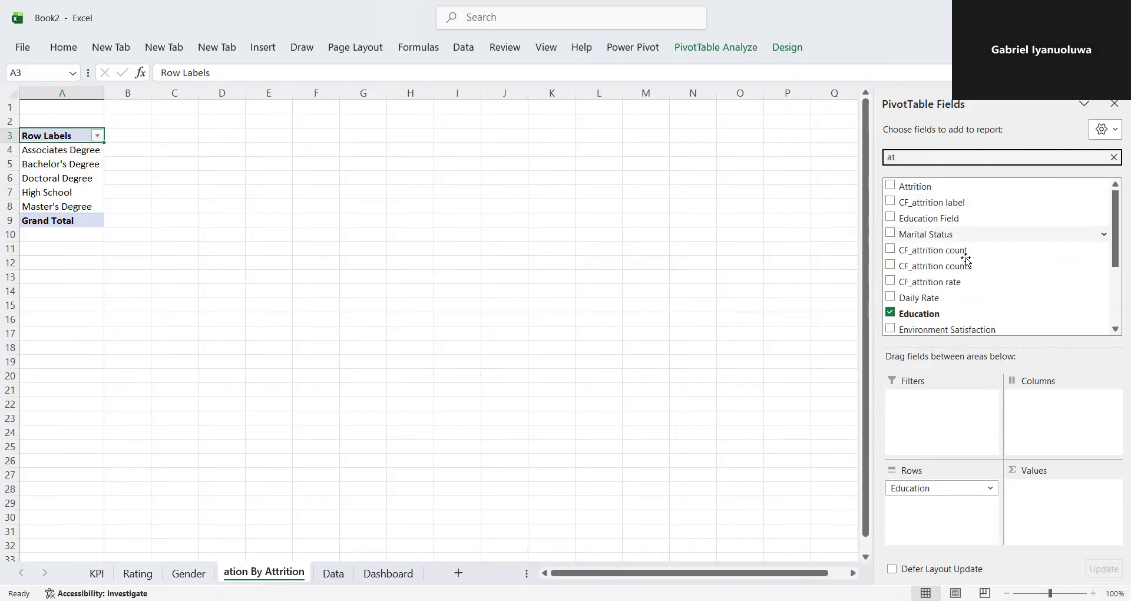
pyautogui.moveTo(945, 266); pyautogui.dragTo(1030, 449)
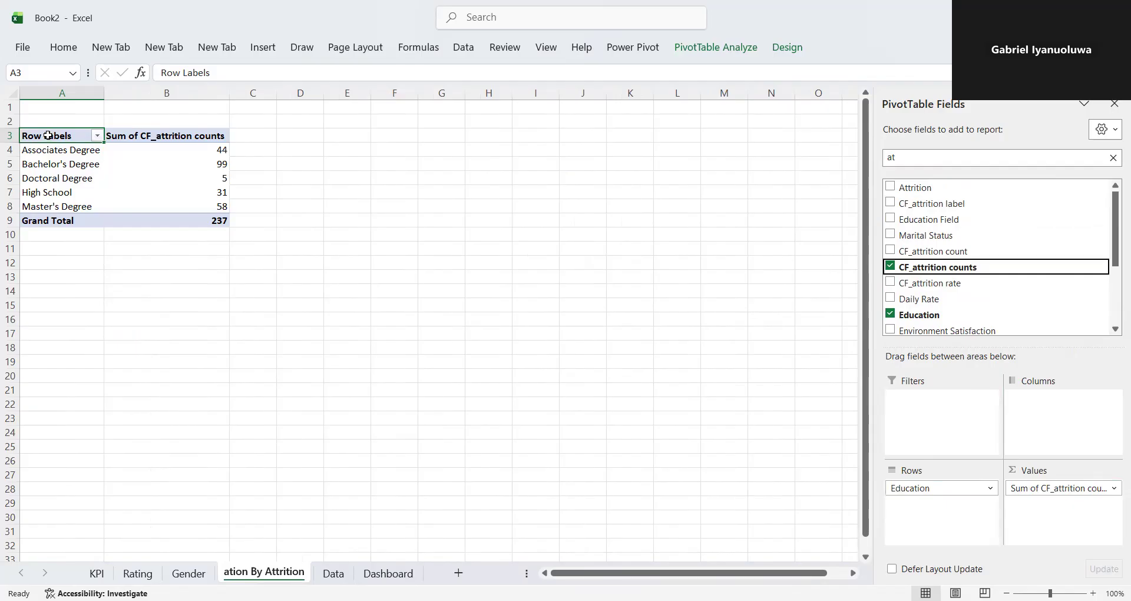
# - Insert a Clustered Bar PivotChart from the whole Education PivotTable and place it in the empty area beside the table
pyautogui.moveTo(43, 135); pyautogui.dragTo(184, 223)
pyautogui.click(276, 43)
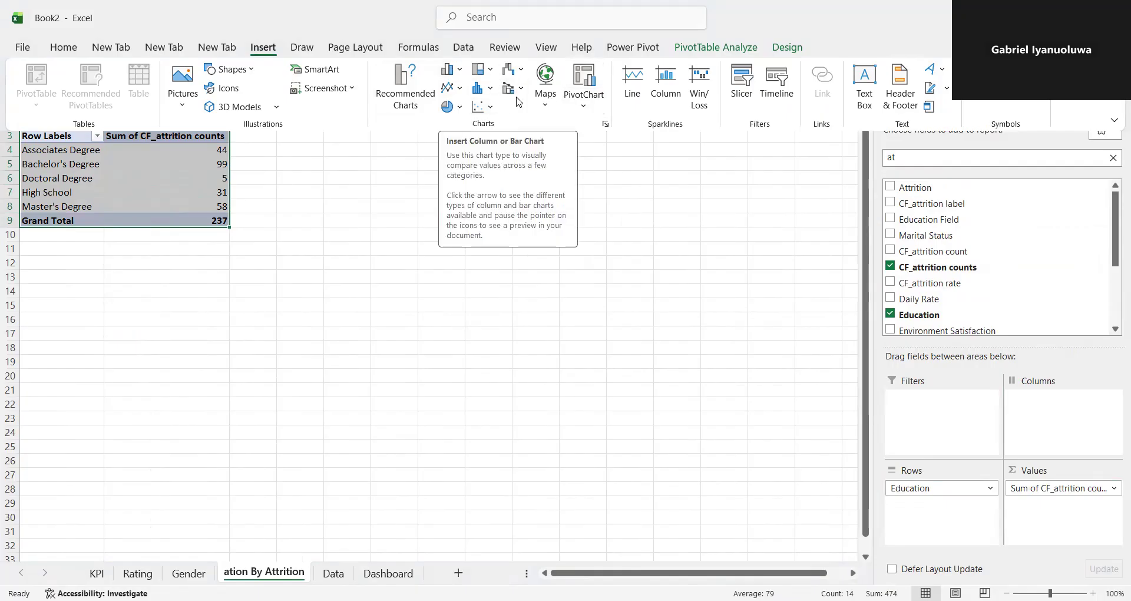
pyautogui.click(460, 73)
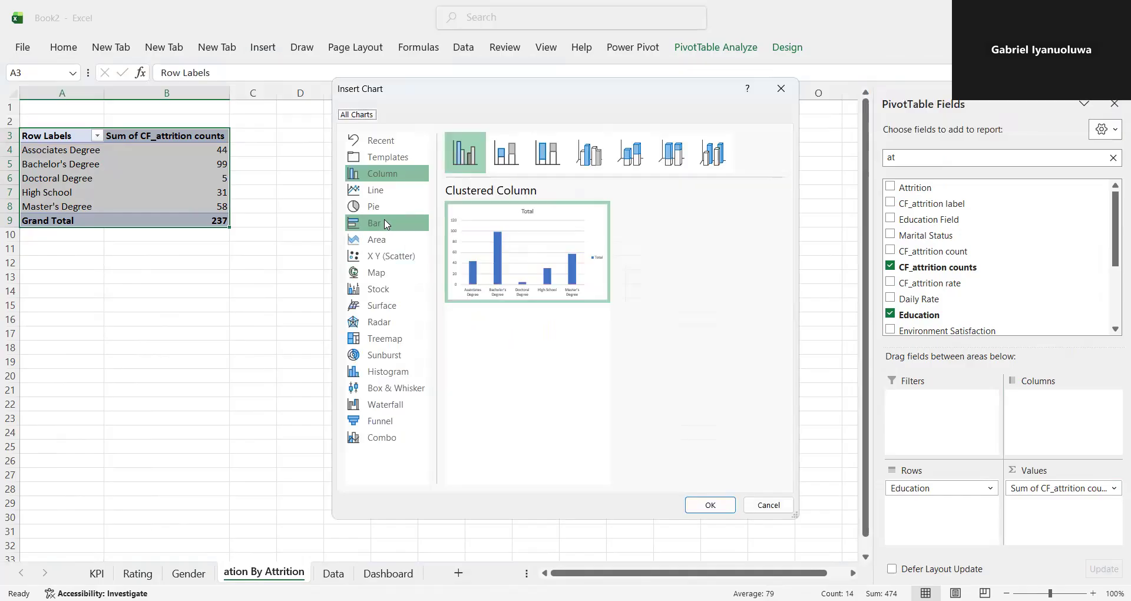
pyautogui.click(386, 224)
pyautogui.press('Return')
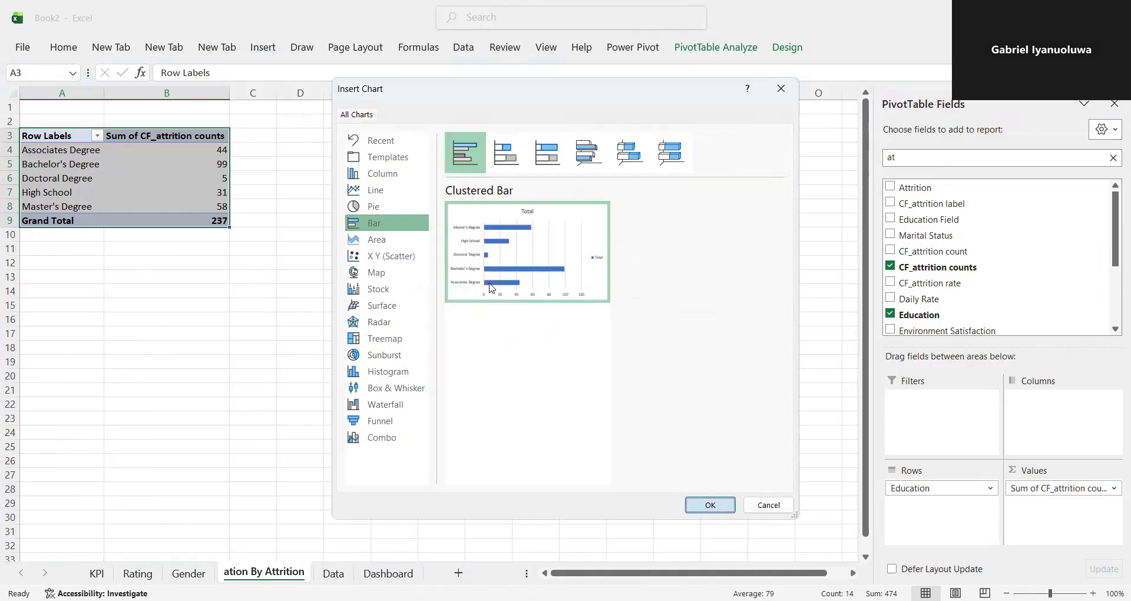
pyautogui.moveTo(553, 280); pyautogui.dragTo(531, 259)
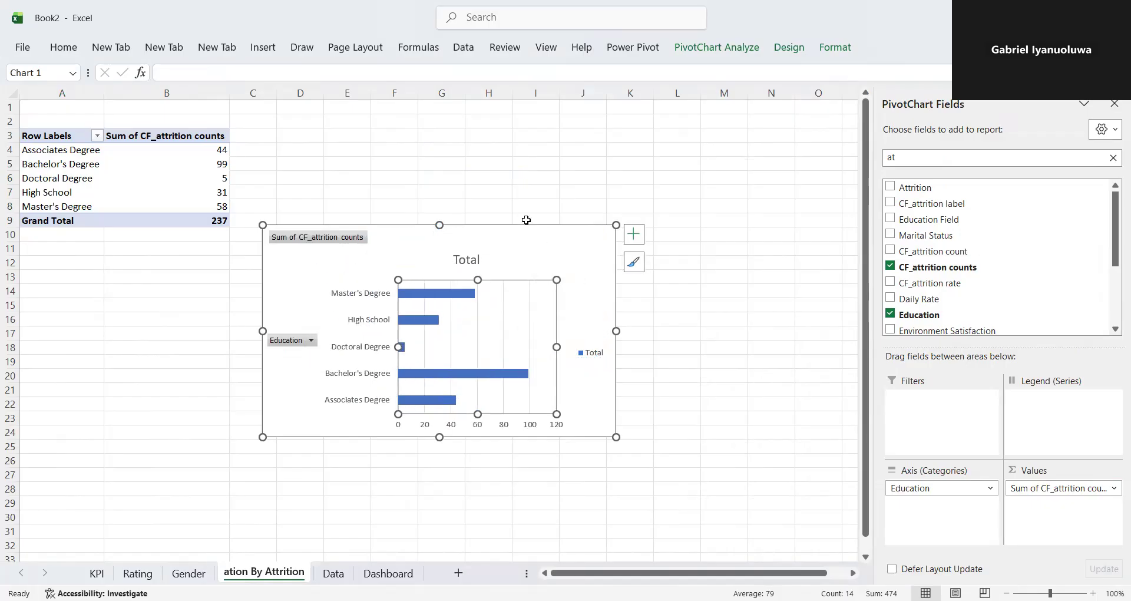
pyautogui.moveTo(526, 223); pyautogui.dragTo(605, 184)
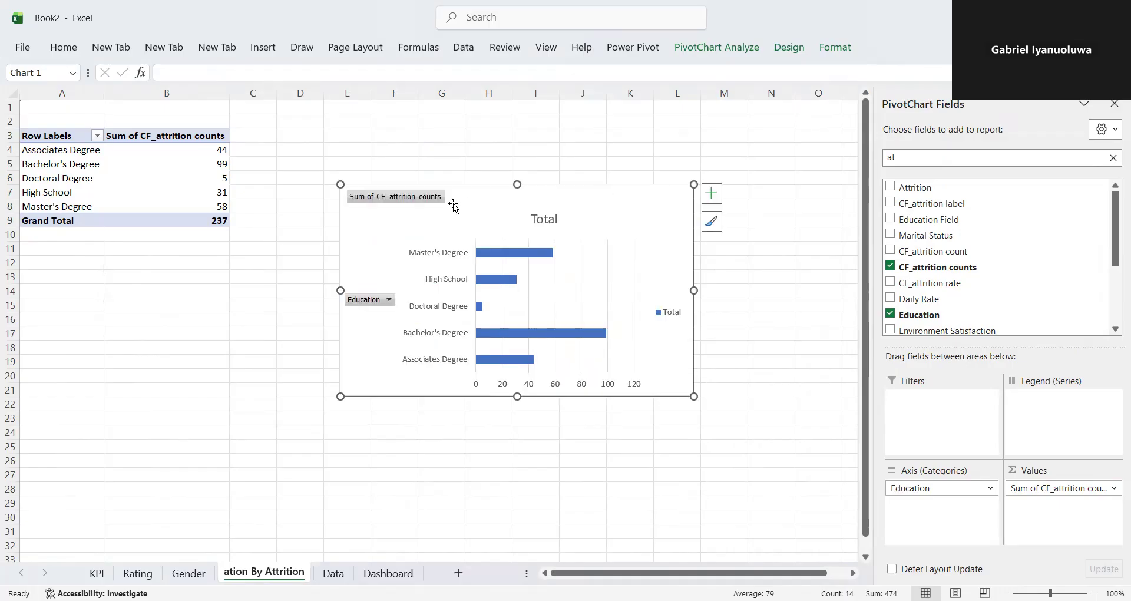
# - Hide the value field buttons and the axis field buttons on the education bar chart
pyautogui.rightClick(386, 194)
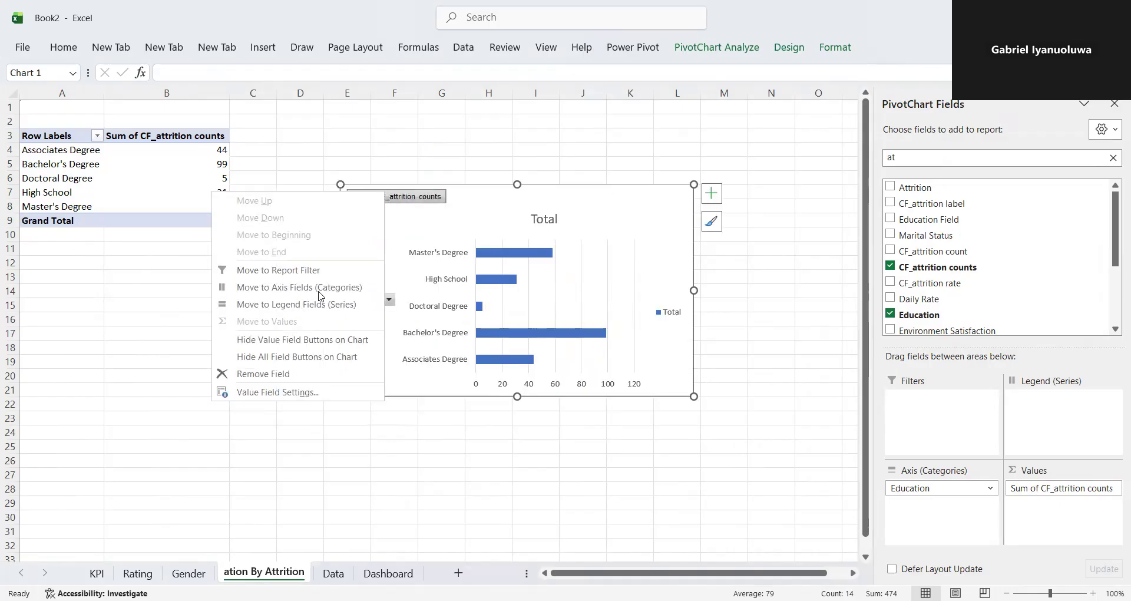
pyautogui.click(312, 339)
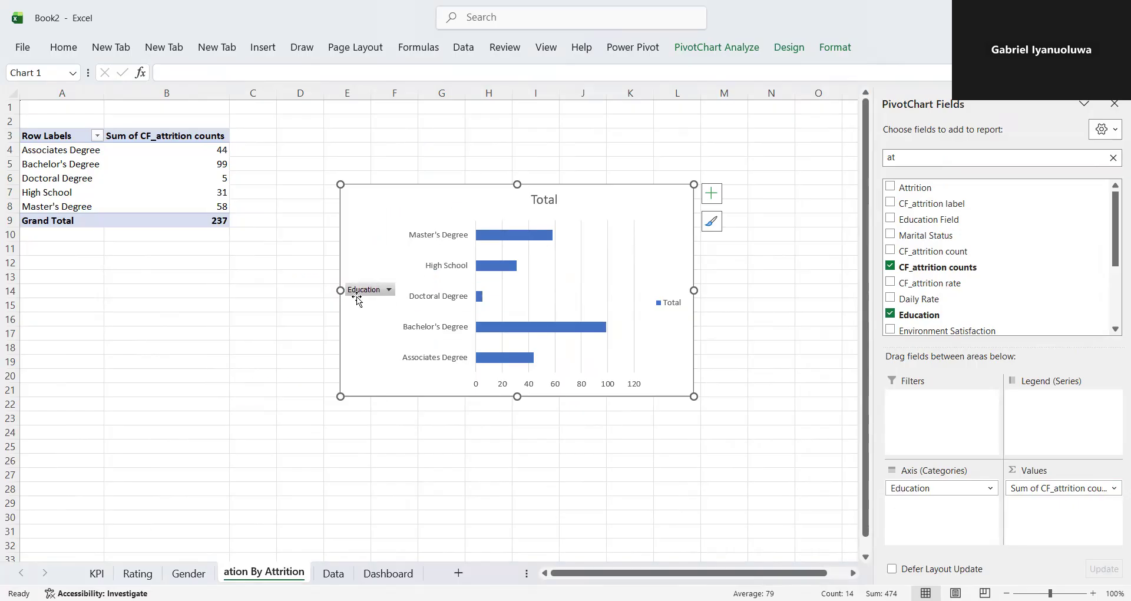
pyautogui.rightClick(363, 295)
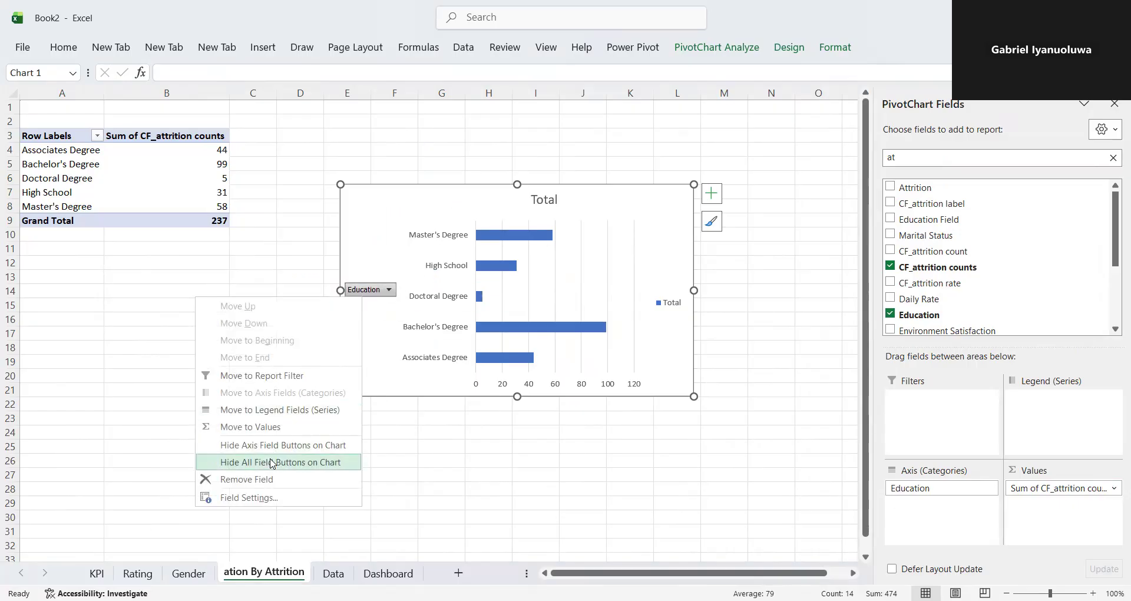
pyautogui.click(283, 445)
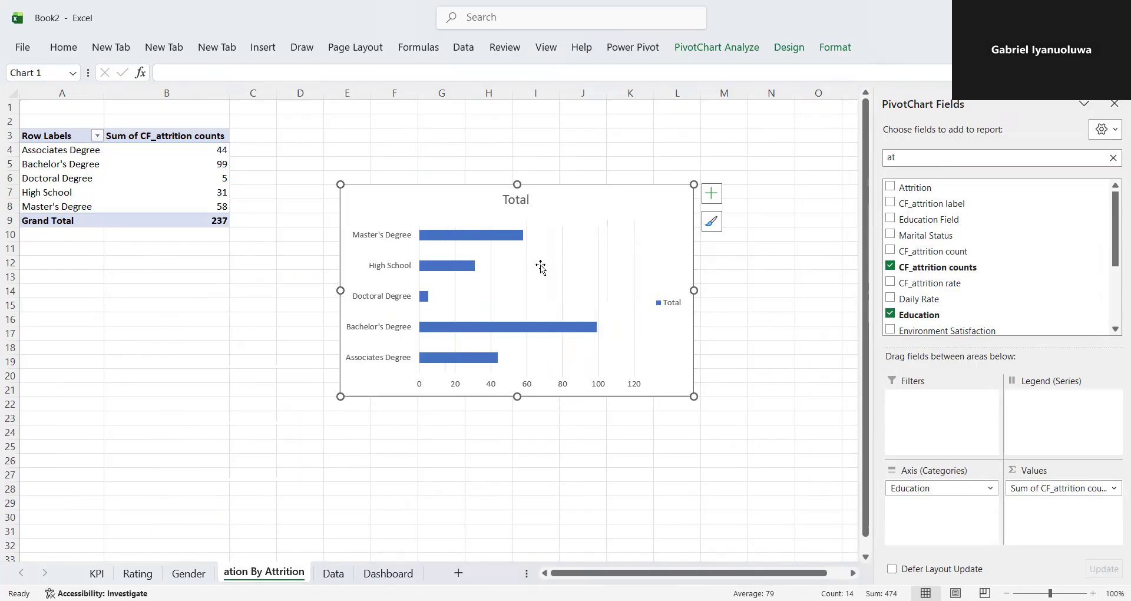
# - Remove the title, the legend and the gridlines from the education bar chart
pyautogui.click(528, 201)
pyautogui.press('Delete')
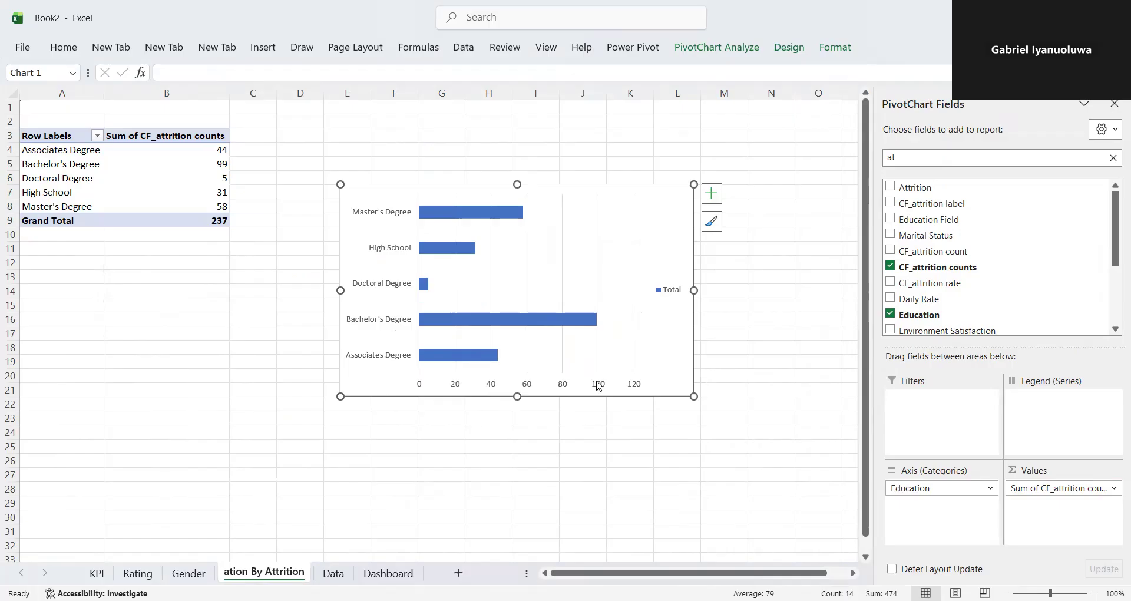
pyautogui.click(660, 290)
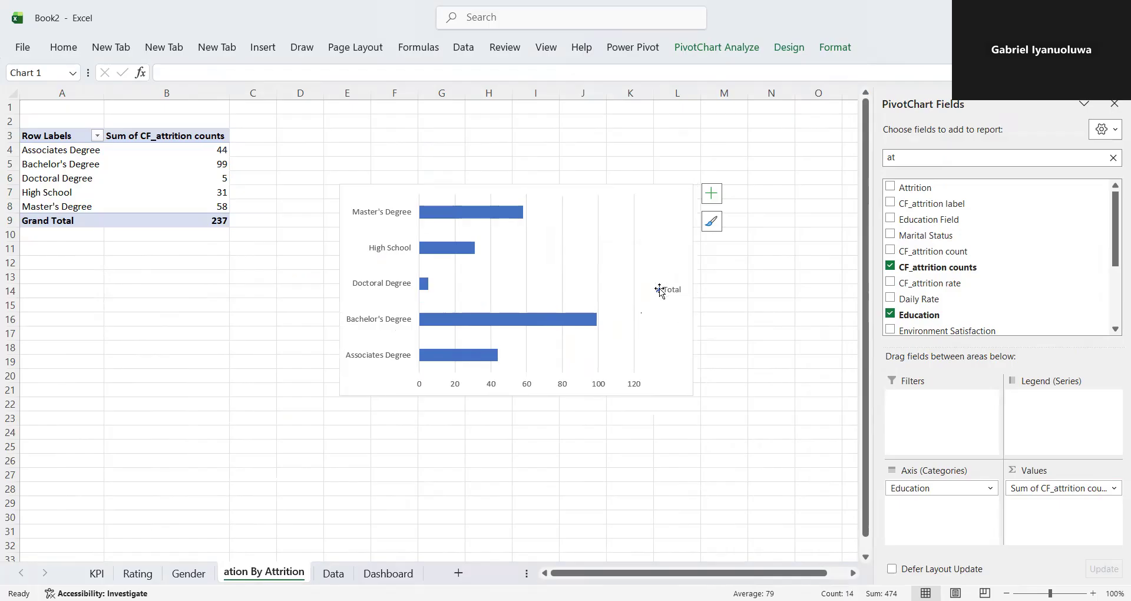
pyautogui.press('Delete')
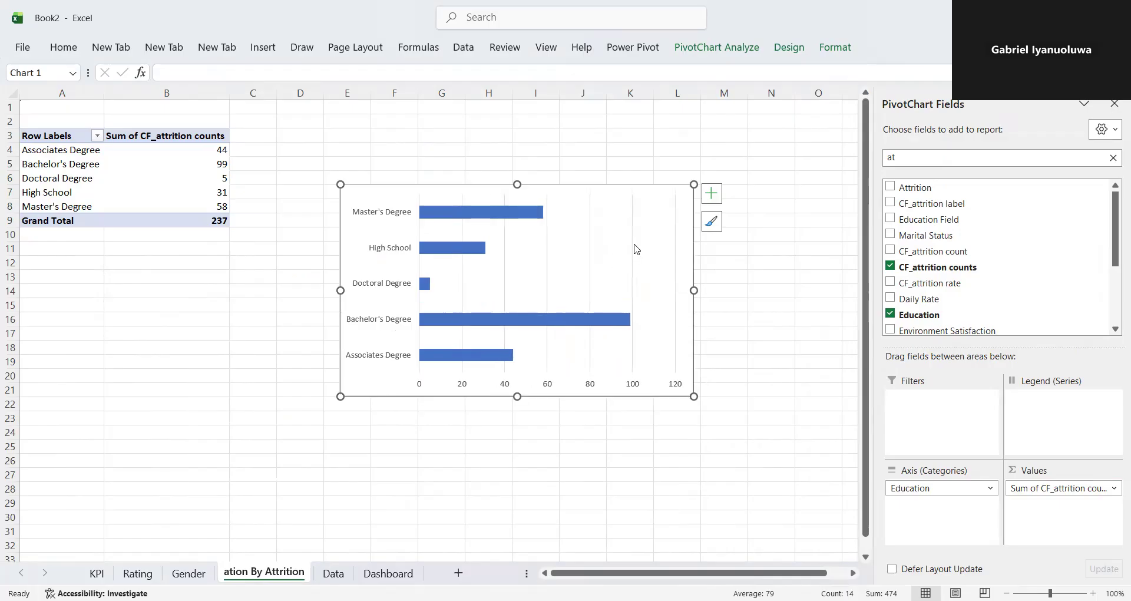
pyautogui.click(712, 193)
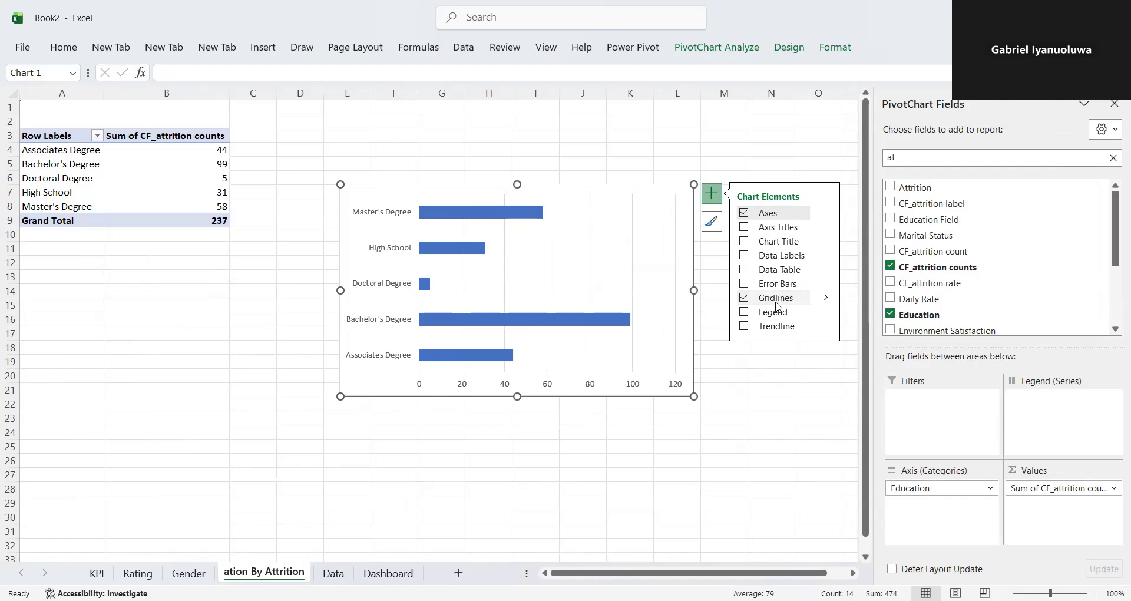
pyautogui.click(744, 298)
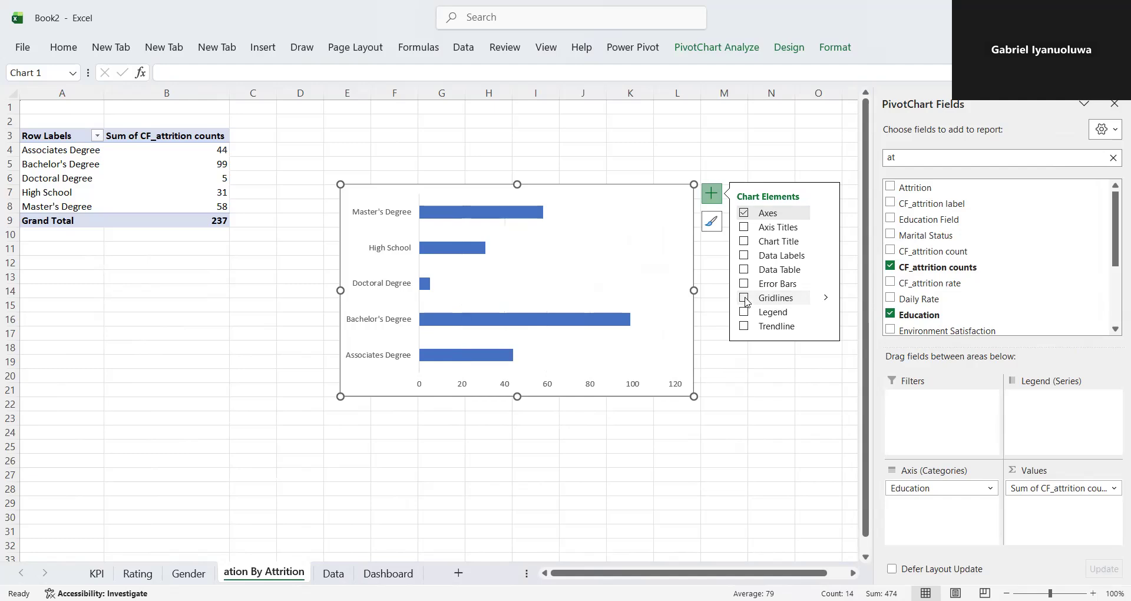
# - Sort the PivotTable's attrition counts from smallest to largest
pyautogui.click(184, 178)
pyautogui.click(184, 177)
pyautogui.rightClick(185, 180)
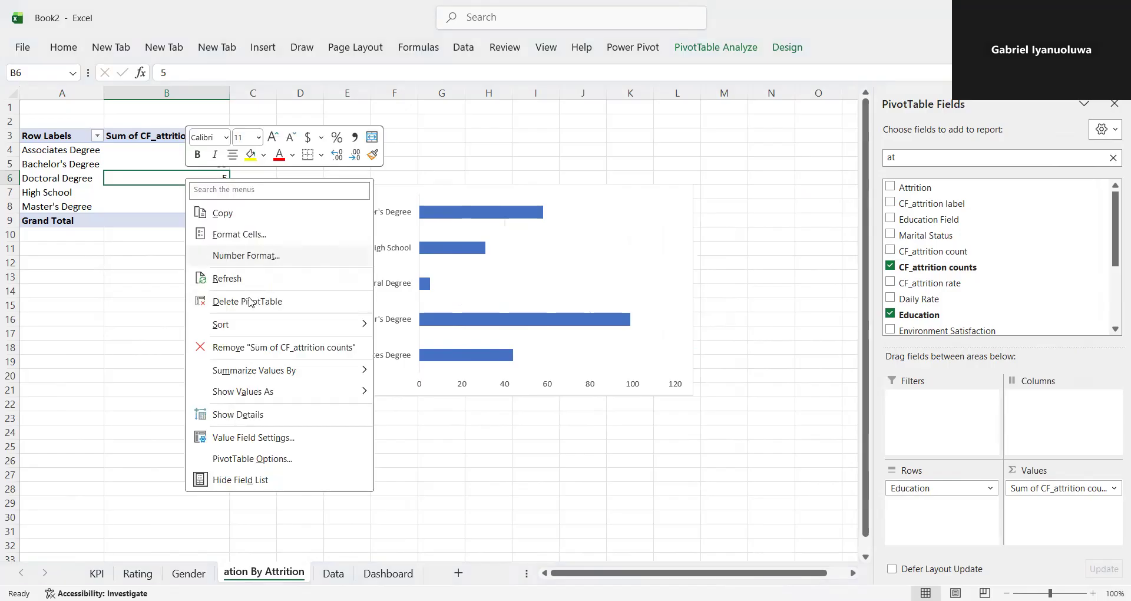
pyautogui.moveTo(278, 324)
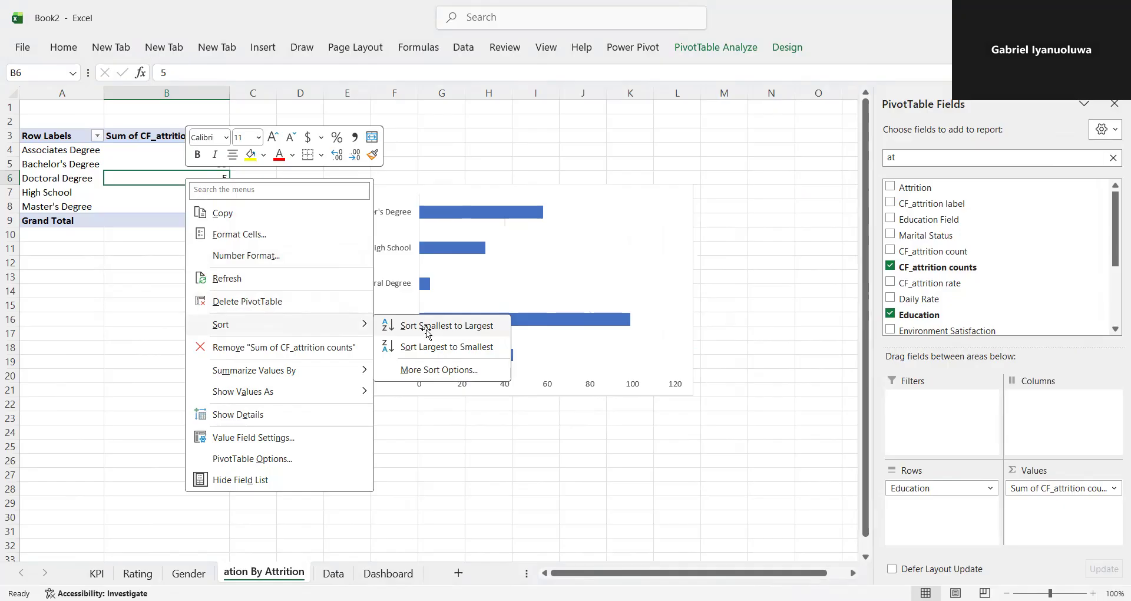
pyautogui.click(428, 327)
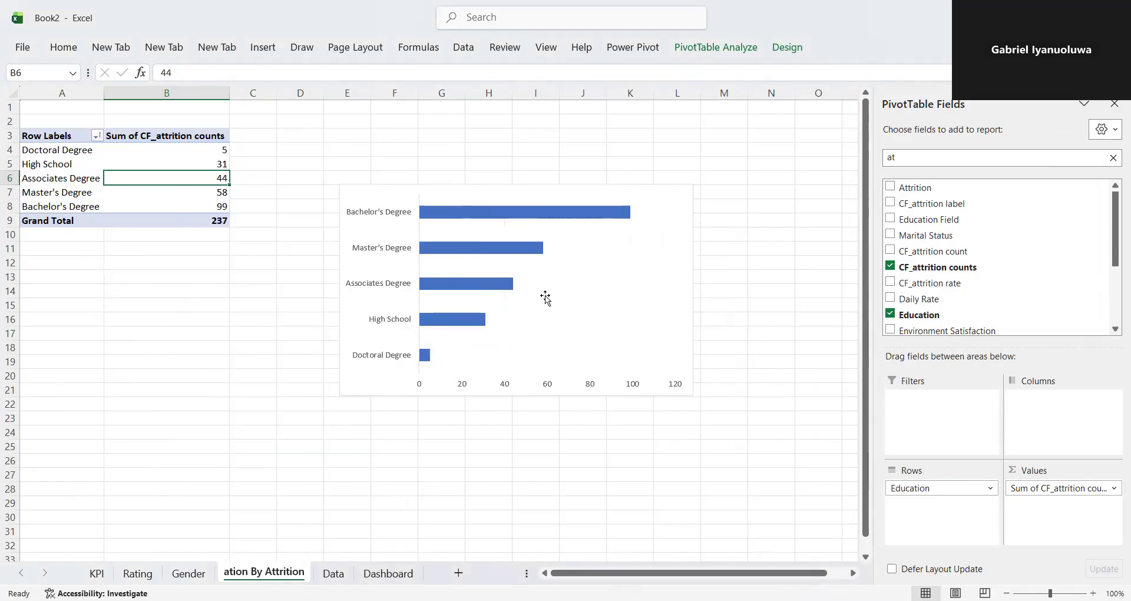
# - Add data labels to the bars of the education chart
pyautogui.click(672, 262)
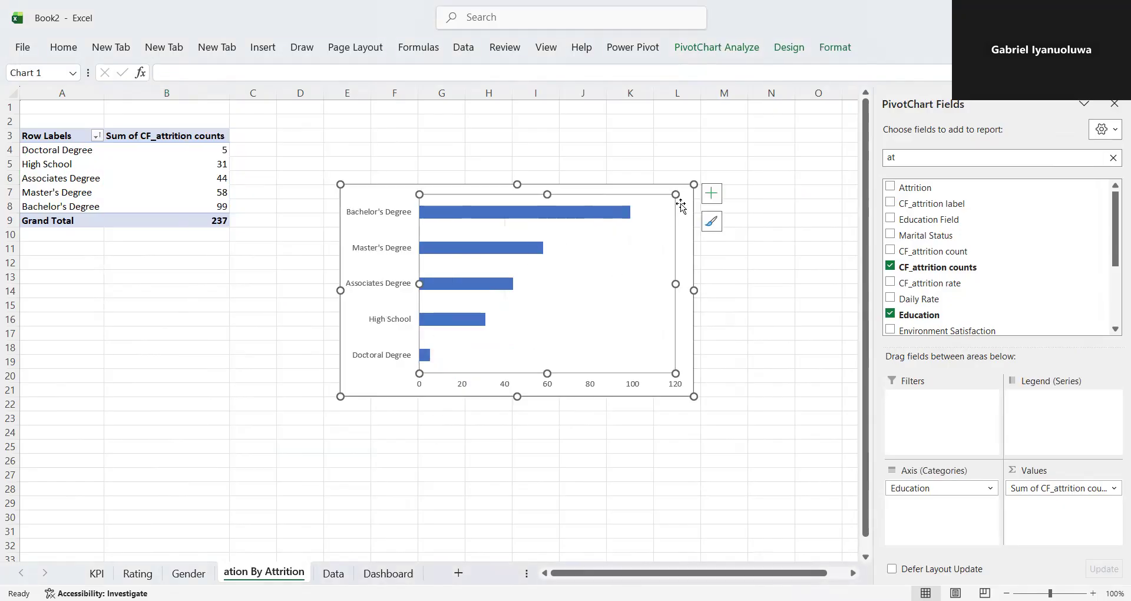
pyautogui.click(712, 194)
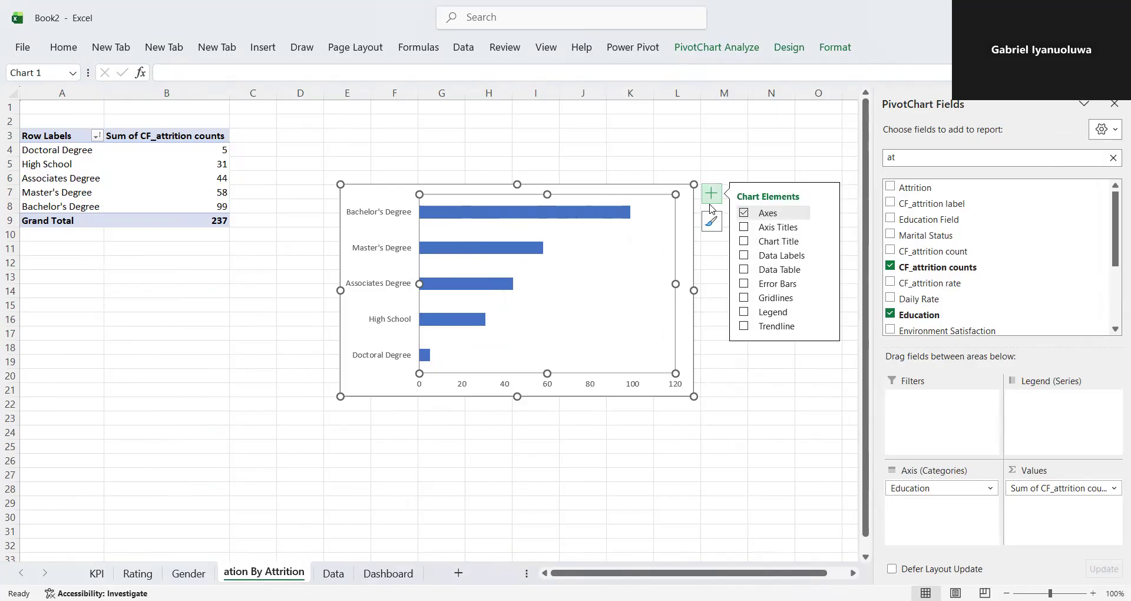
pyautogui.click(745, 257)
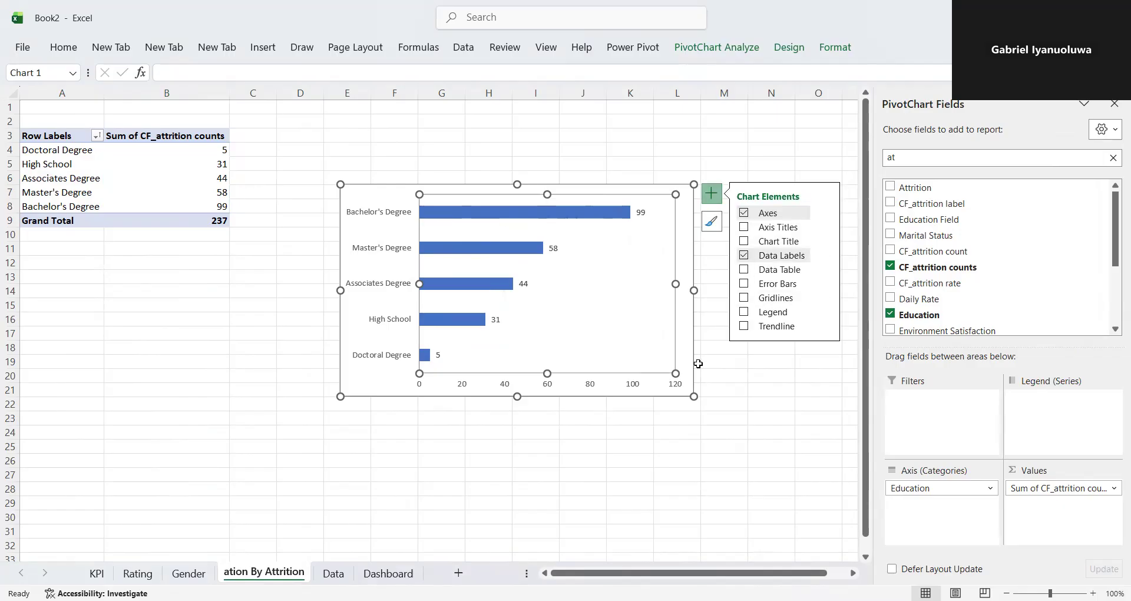
pyautogui.click(760, 403)
# - Shrink the education bar chart in width and height to a compact size for the dashboard panel
pyautogui.click(381, 270)
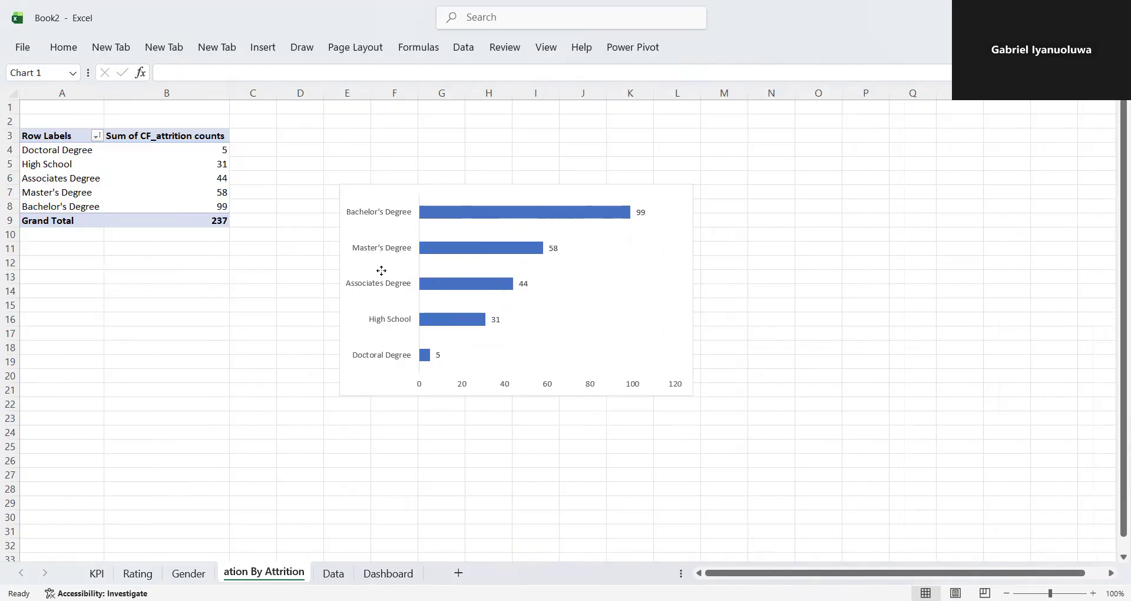
pyautogui.moveTo(339, 288); pyautogui.dragTo(448, 290)
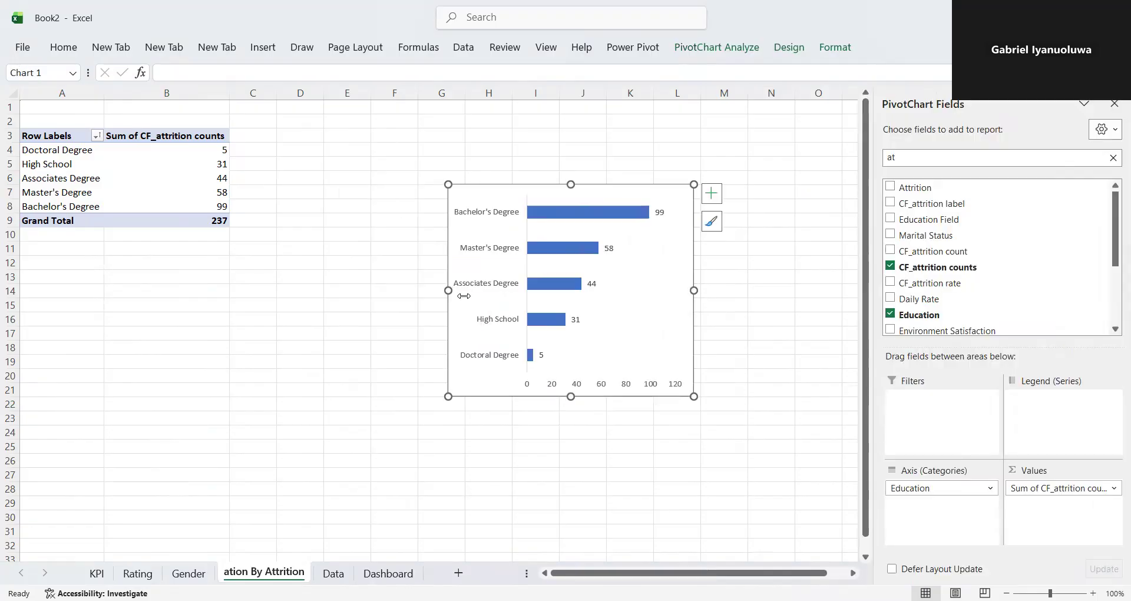
pyautogui.moveTo(571, 397); pyautogui.dragTo(574, 332)
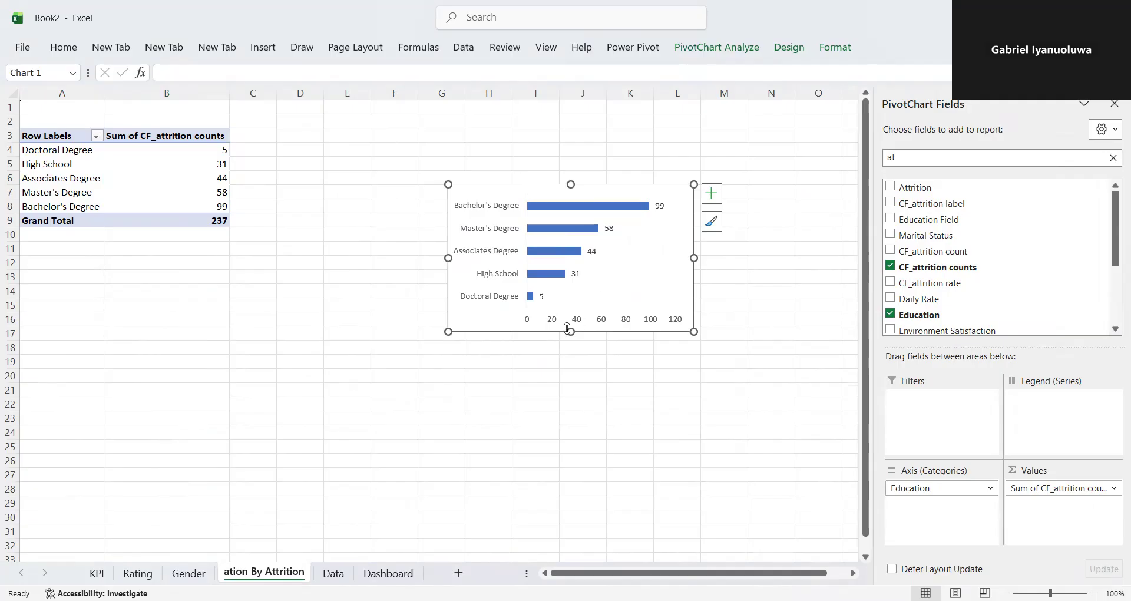
pyautogui.moveTo(571, 332)
pyautogui.mouseDown()
pyautogui.moveTo(580, 356)
pyautogui.moveTo(572, 339)
pyautogui.mouseUp()
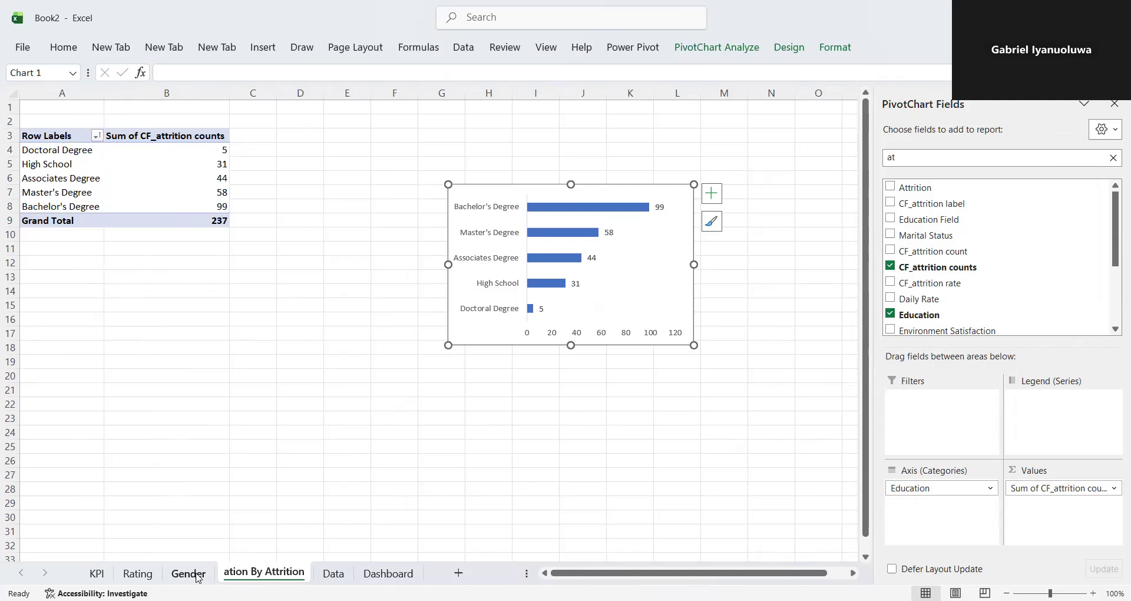
# - Paste a copy of the education bar chart on the Dashboard sheet and move it into the panel beside Total Employee By Gender
pyautogui.click(377, 574)
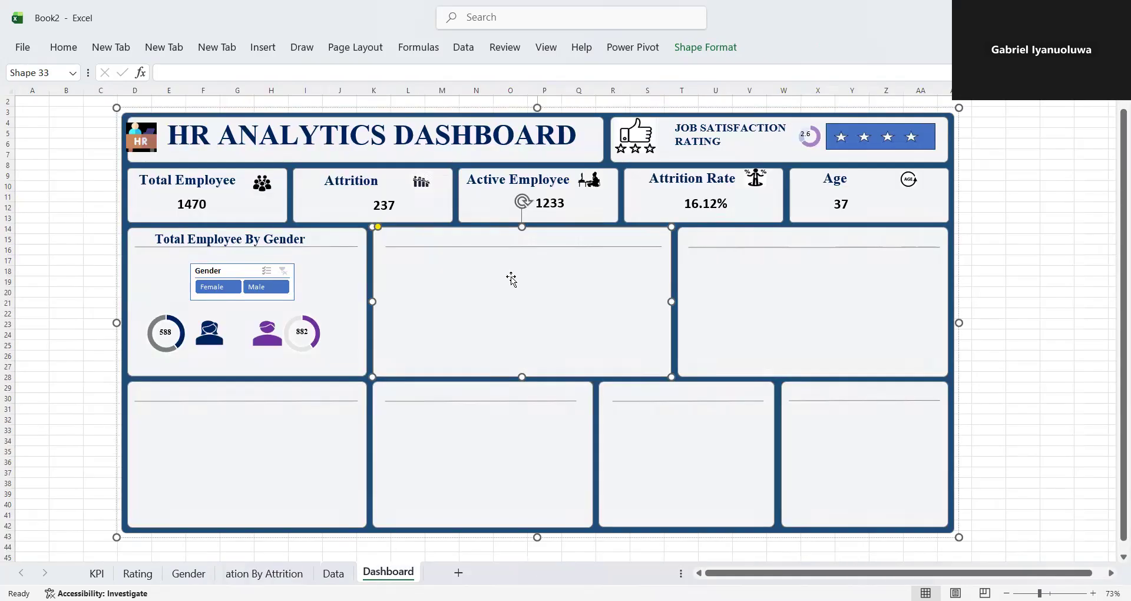
pyautogui.hotkey('ctrl', 'v')
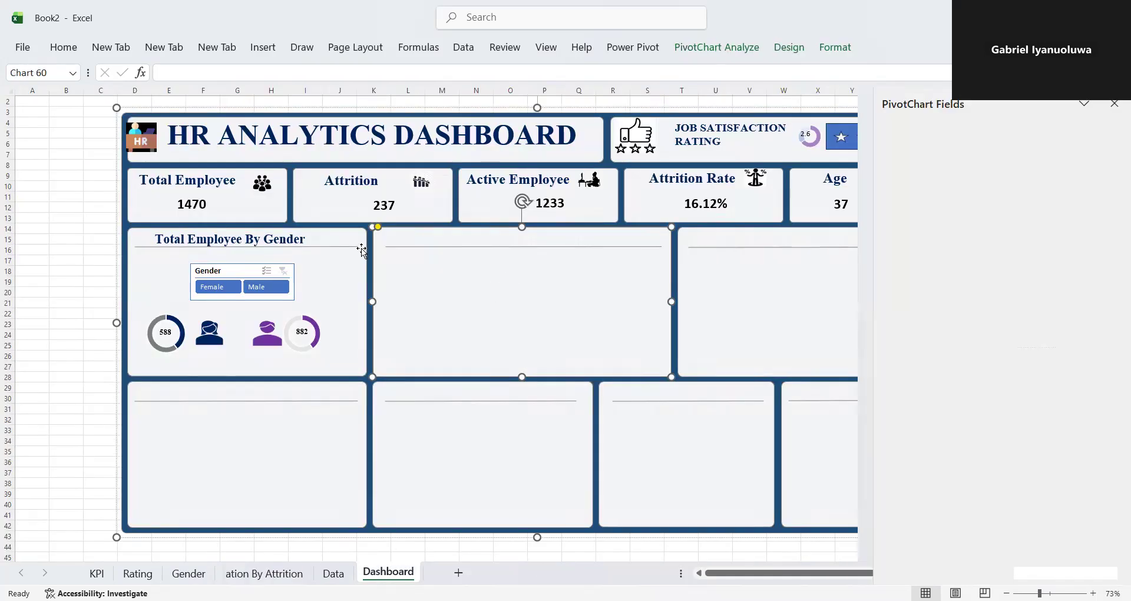
pyautogui.moveTo(241, 113); pyautogui.dragTo(557, 249)
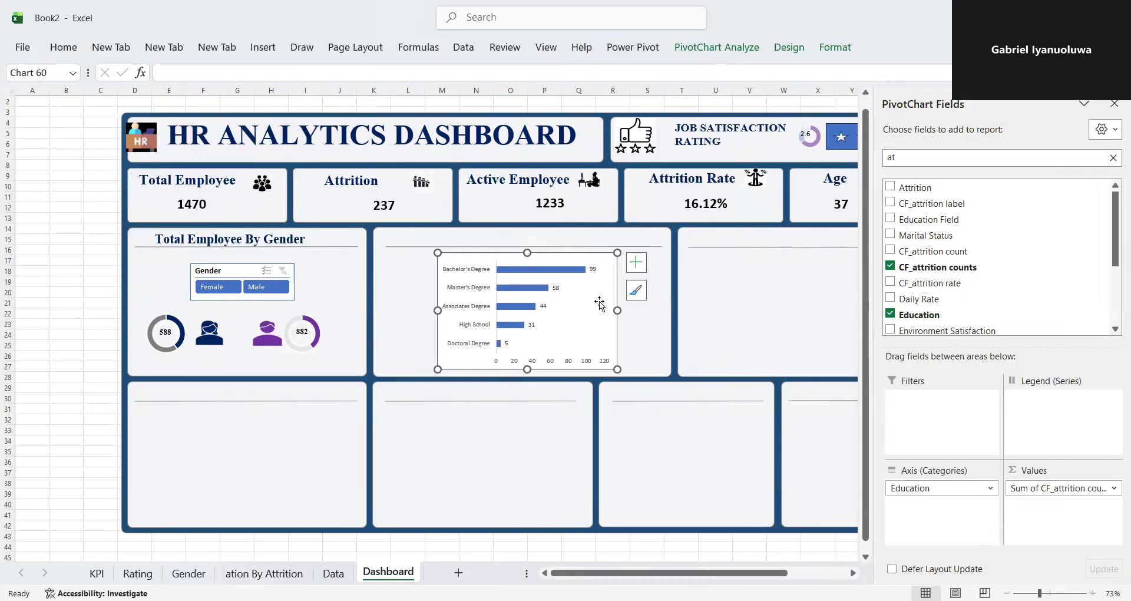
# - Stretch the pasted education chart to fill its dashboard panel below the divider line
pyautogui.moveTo(616, 310); pyautogui.dragTo(667, 312)
pyautogui.moveTo(437, 310)
pyautogui.mouseDown()
pyautogui.moveTo(361, 320)
pyautogui.moveTo(384, 321)
pyautogui.mouseUp()
pyautogui.moveTo(526, 370); pyautogui.dragTo(525, 376)
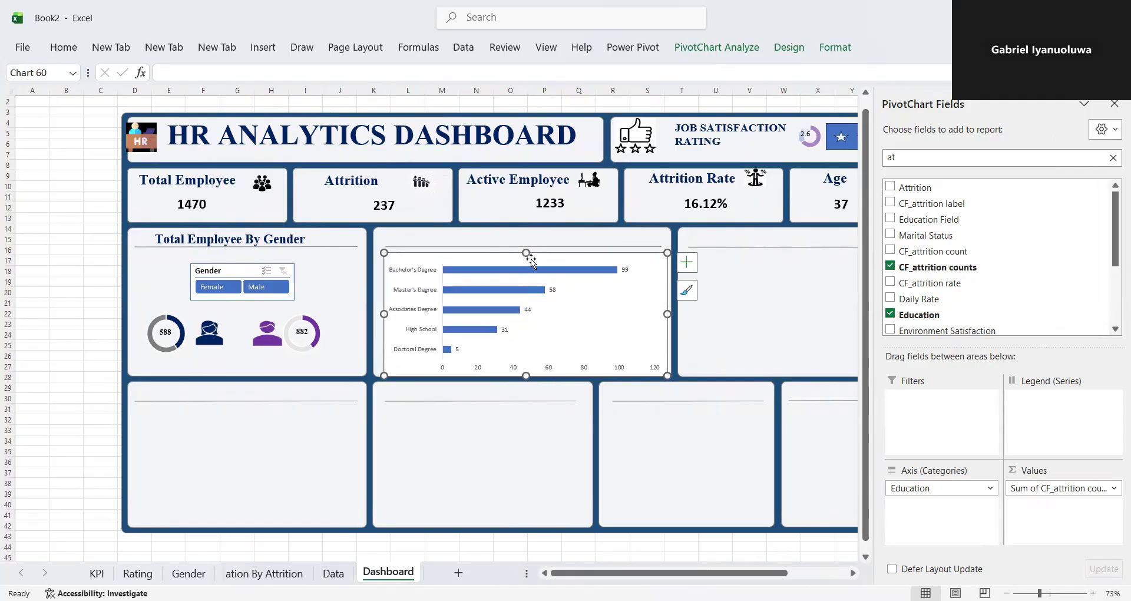
pyautogui.moveTo(527, 253); pyautogui.dragTo(526, 249)
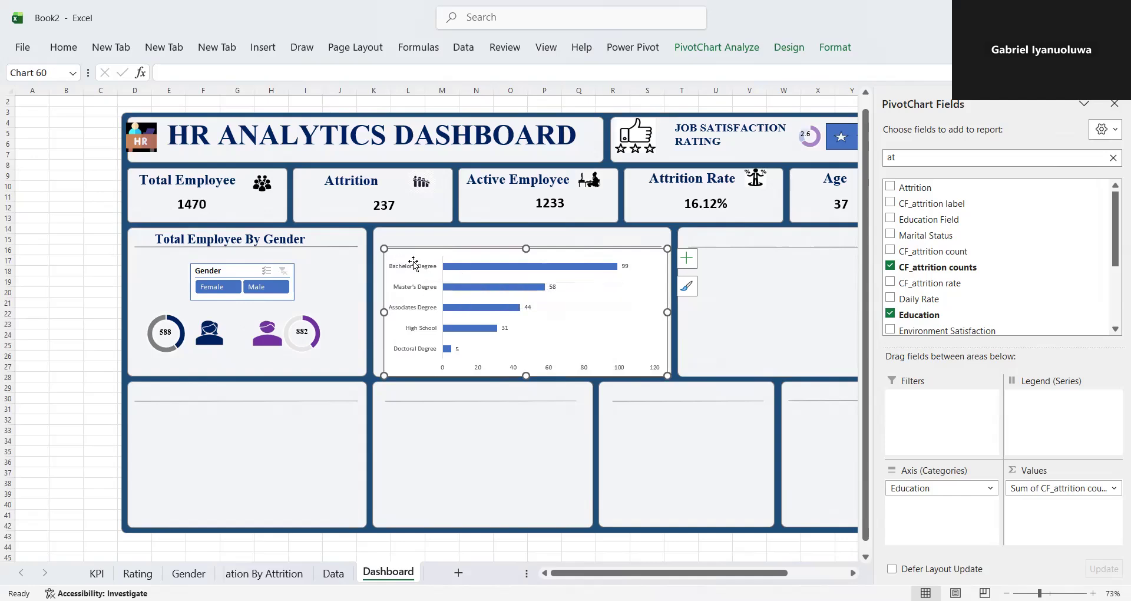
pyautogui.rightClick(427, 274)
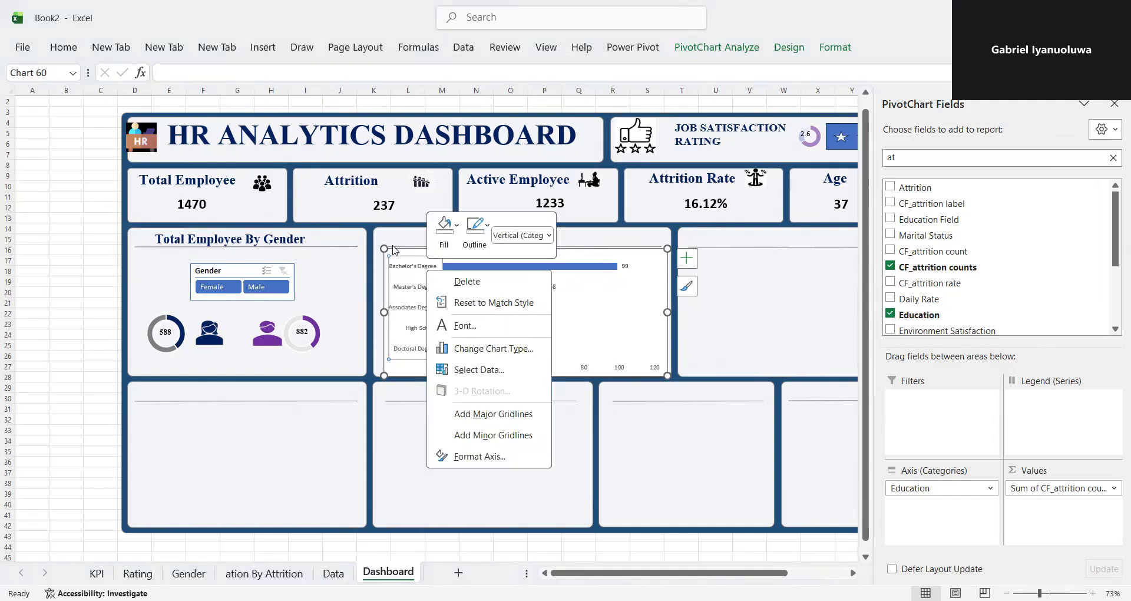
pyautogui.press('Escape')
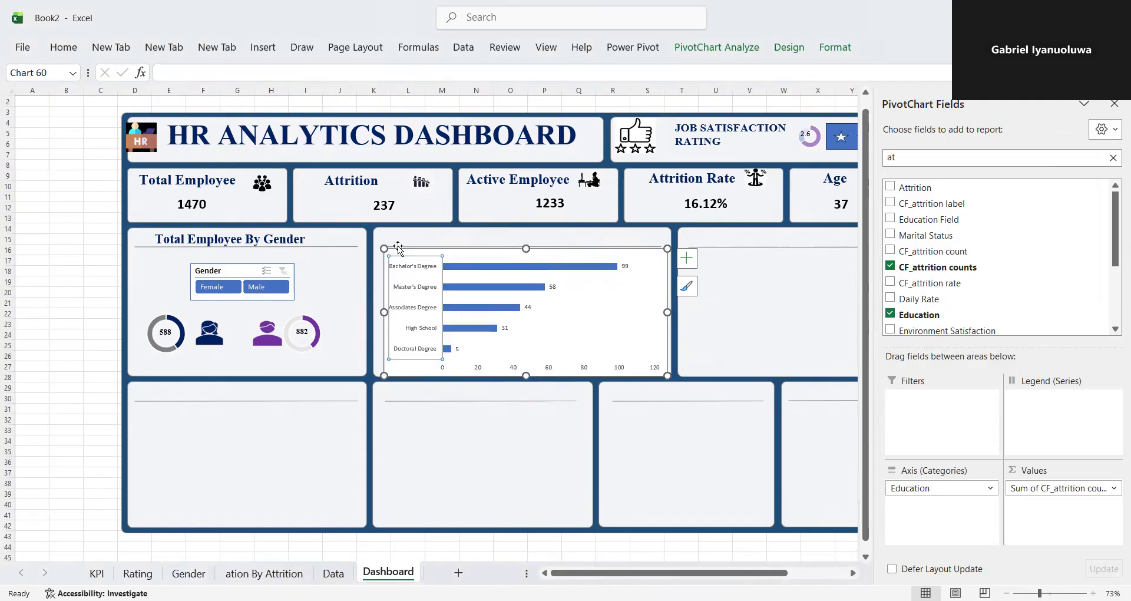
pyautogui.click(398, 247)
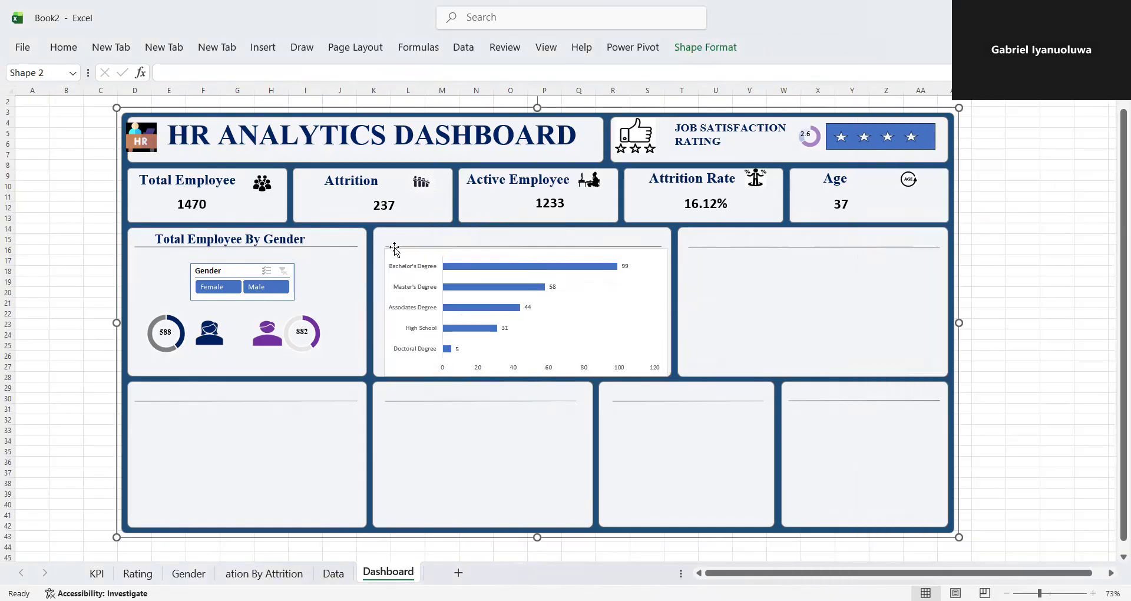
# - Set the gap width of the education chart's bar series to 86%, working on the Dashboard copy
pyautogui.click(395, 248)
pyautogui.rightClick(395, 248)
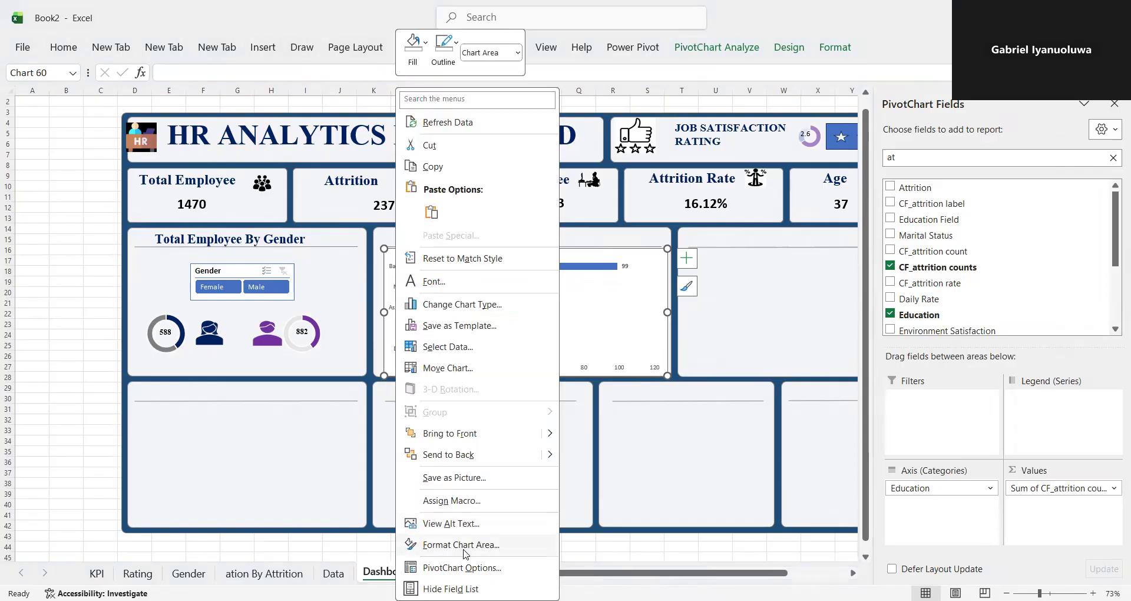
pyautogui.click(465, 545)
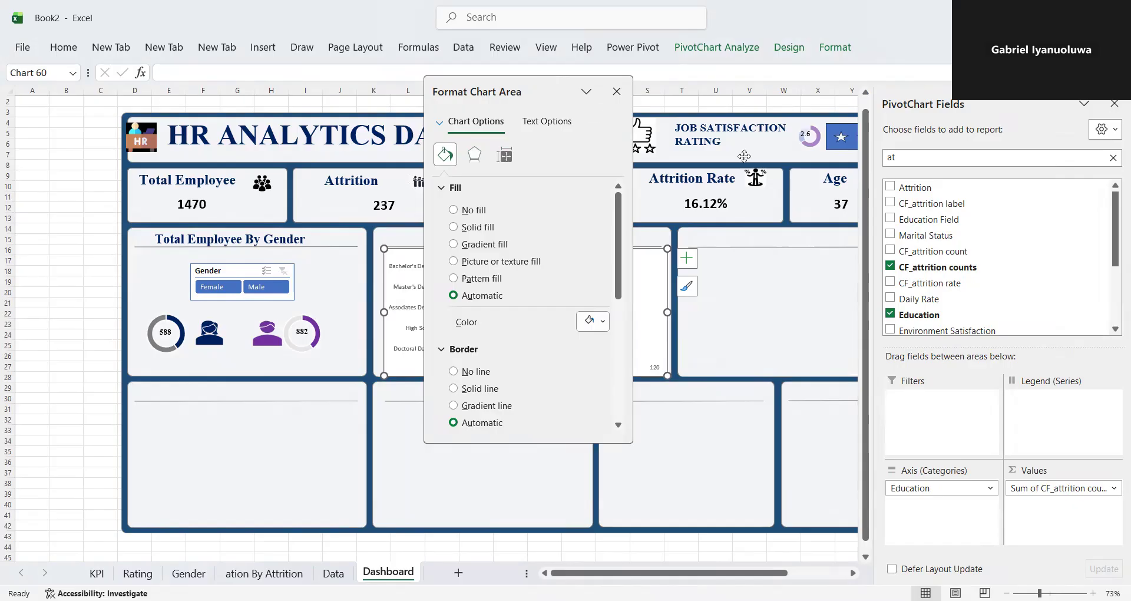
pyautogui.moveTo(551, 84); pyautogui.dragTo(778, 150)
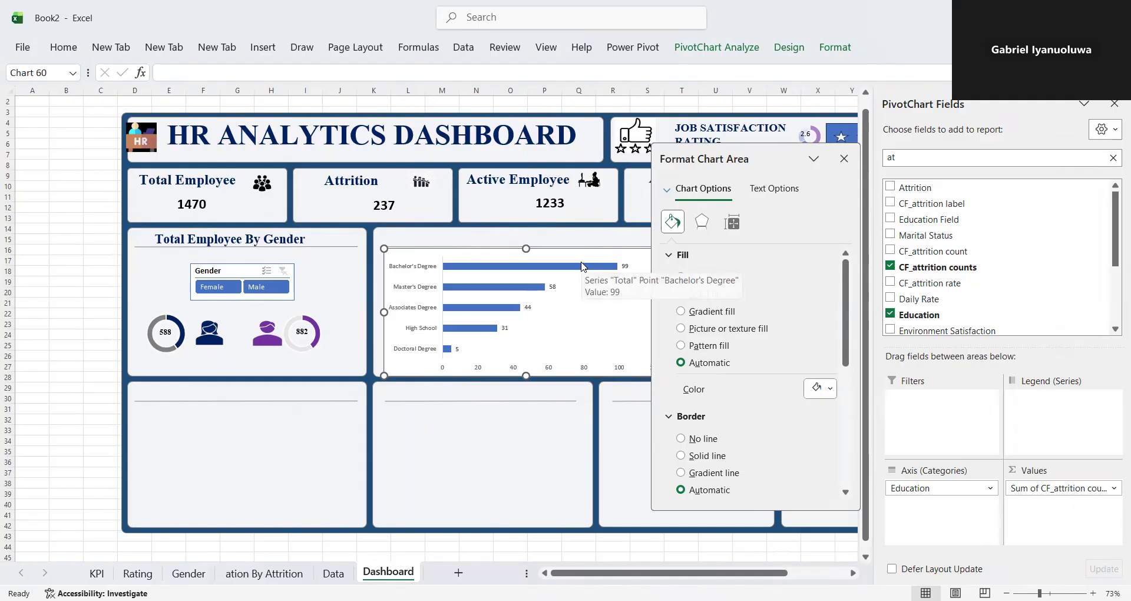
pyautogui.click(582, 267)
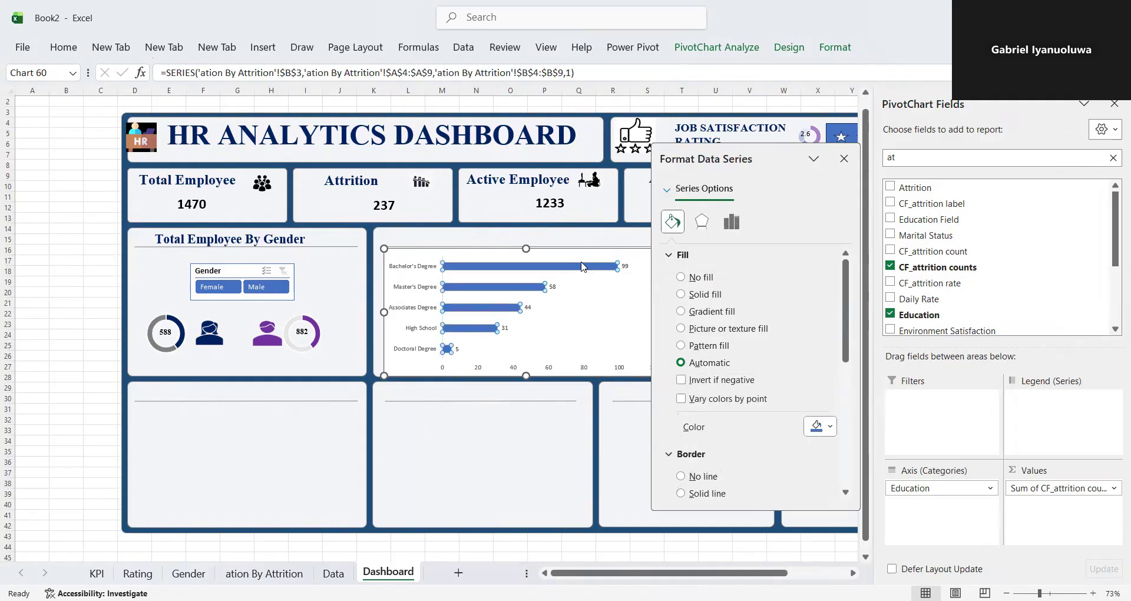
pyautogui.click(730, 227)
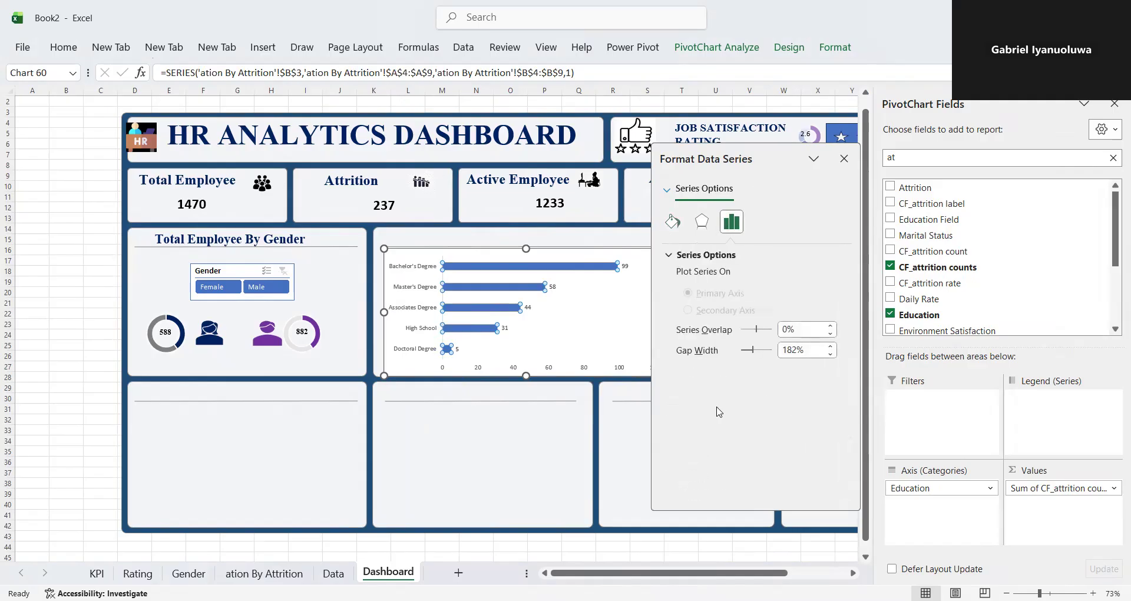
pyautogui.click(783, 350)
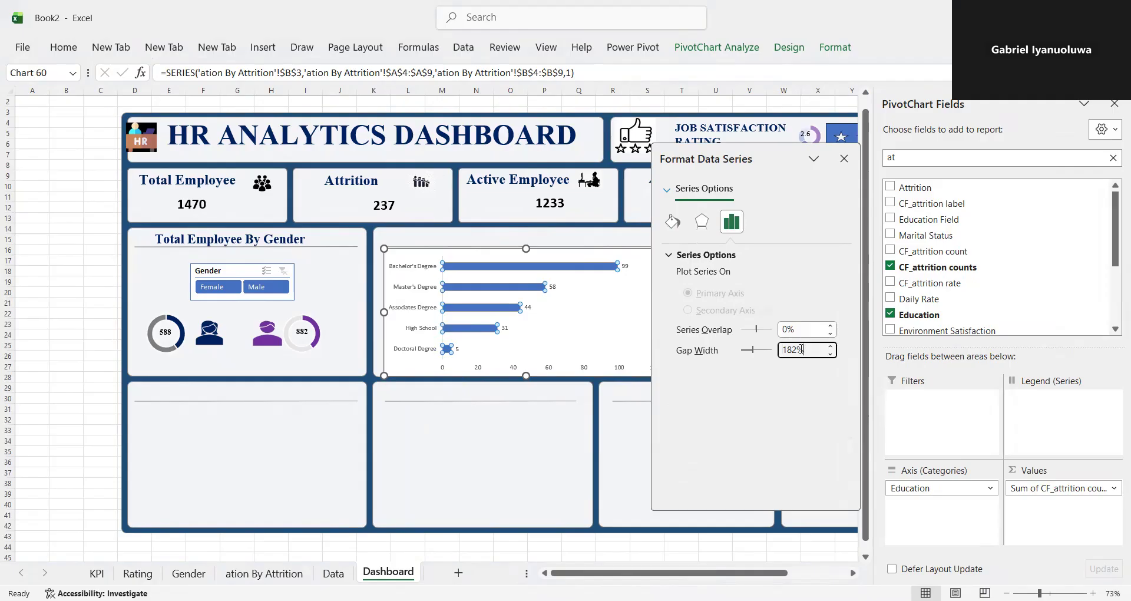
pyautogui.click(758, 353)
pyautogui.moveTo(758, 354); pyautogui.dragTo(747, 354)
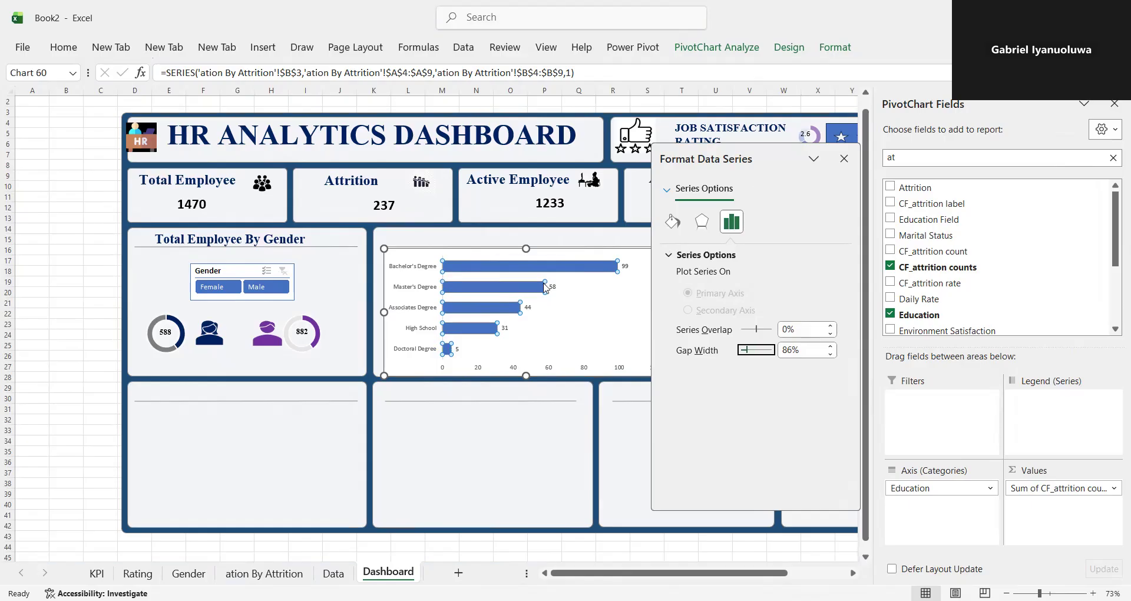
# - Give the education bars a linear gradient fill and colour its first gradient stop dark blue
pyautogui.click(671, 220)
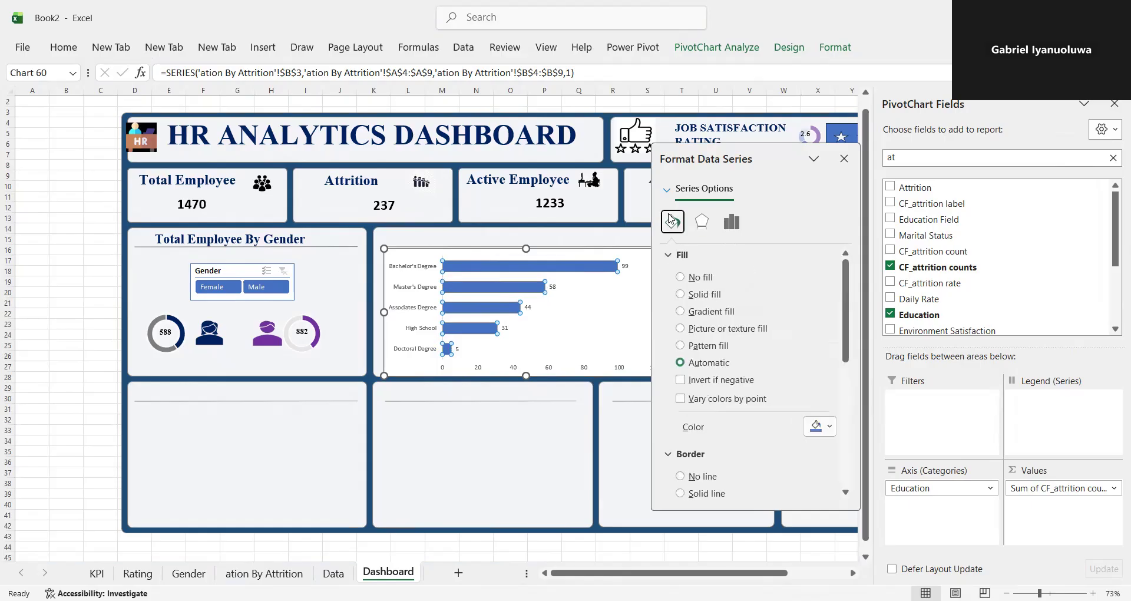
pyautogui.click(682, 312)
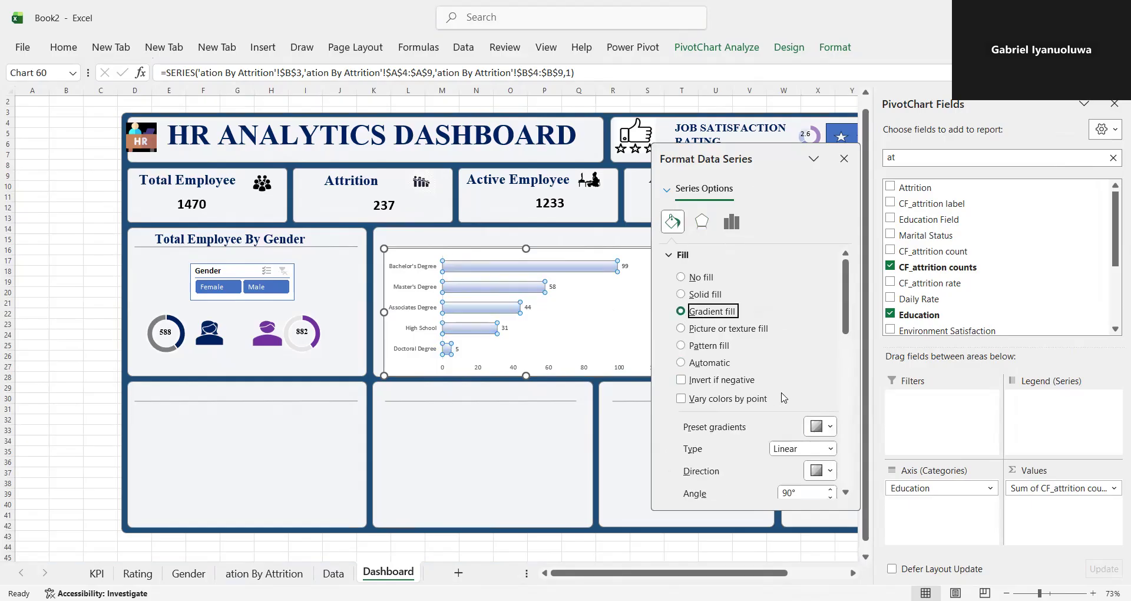
pyautogui.moveTo(848, 296); pyautogui.dragTo(854, 344)
pyautogui.click(830, 375)
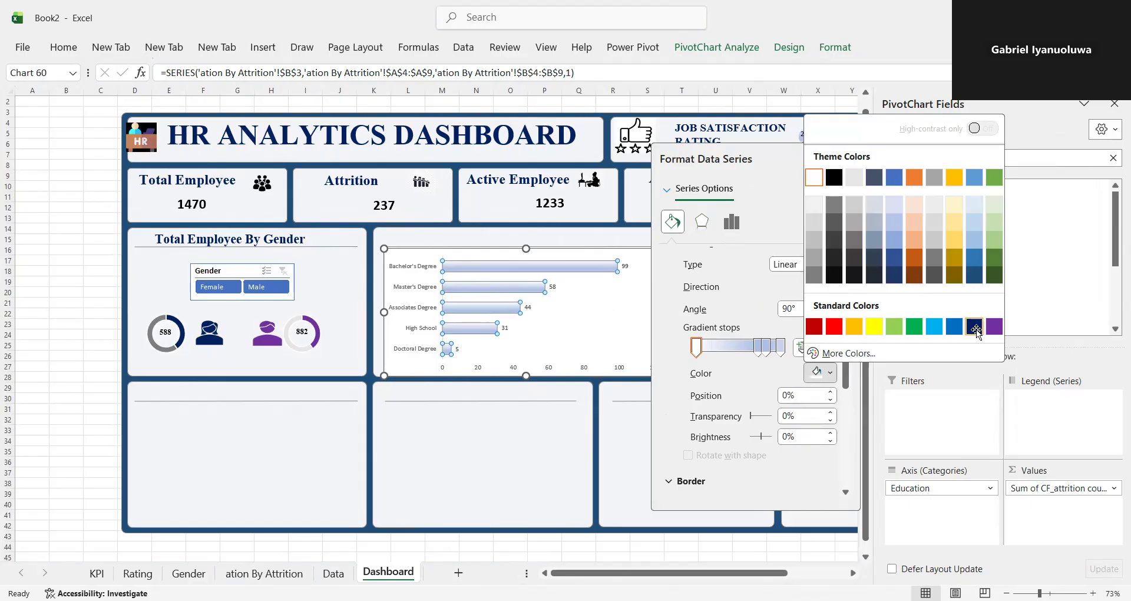
pyautogui.click(976, 333)
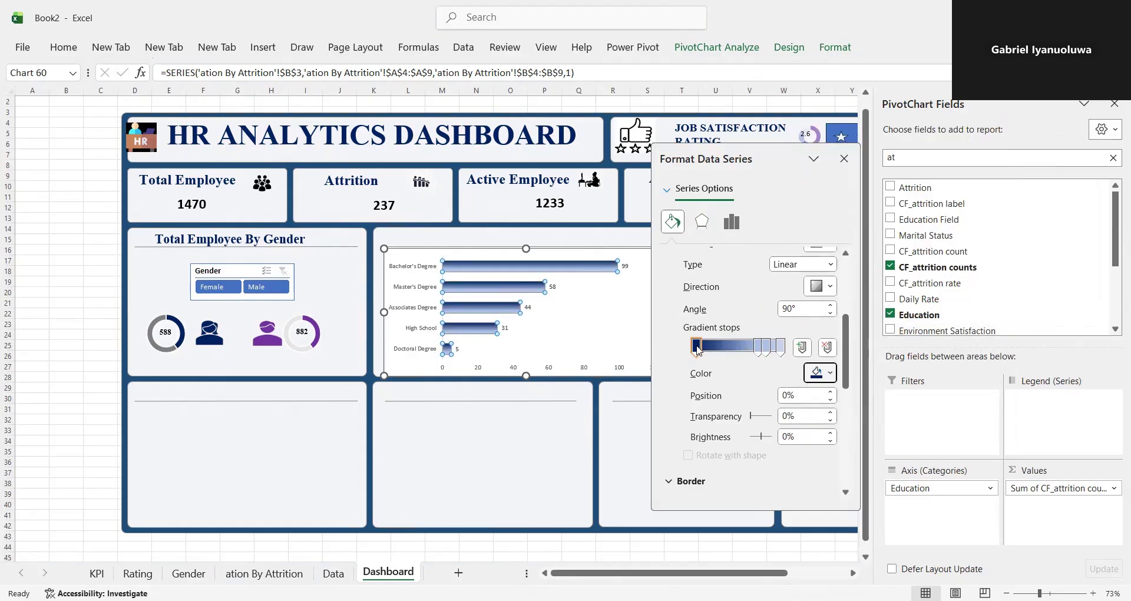
# - Move the dark blue gradient stop to 56% and remove the two middle light stops
pyautogui.moveTo(697, 348); pyautogui.dragTo(768, 350)
pyautogui.click(769, 349)
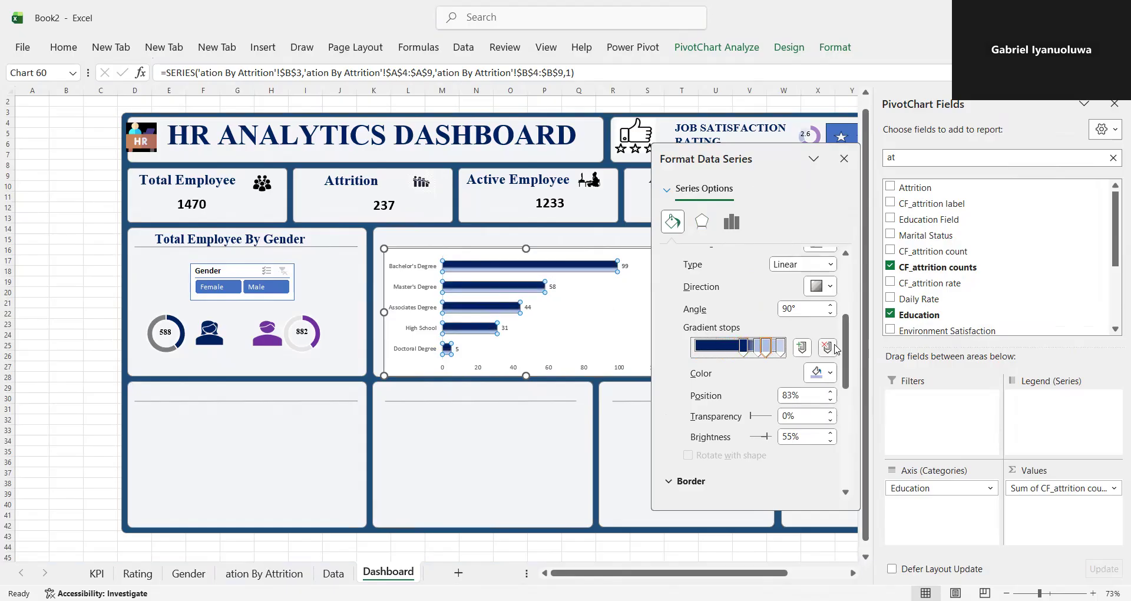
pyautogui.click(828, 348)
pyautogui.click(761, 352)
pyautogui.click(825, 349)
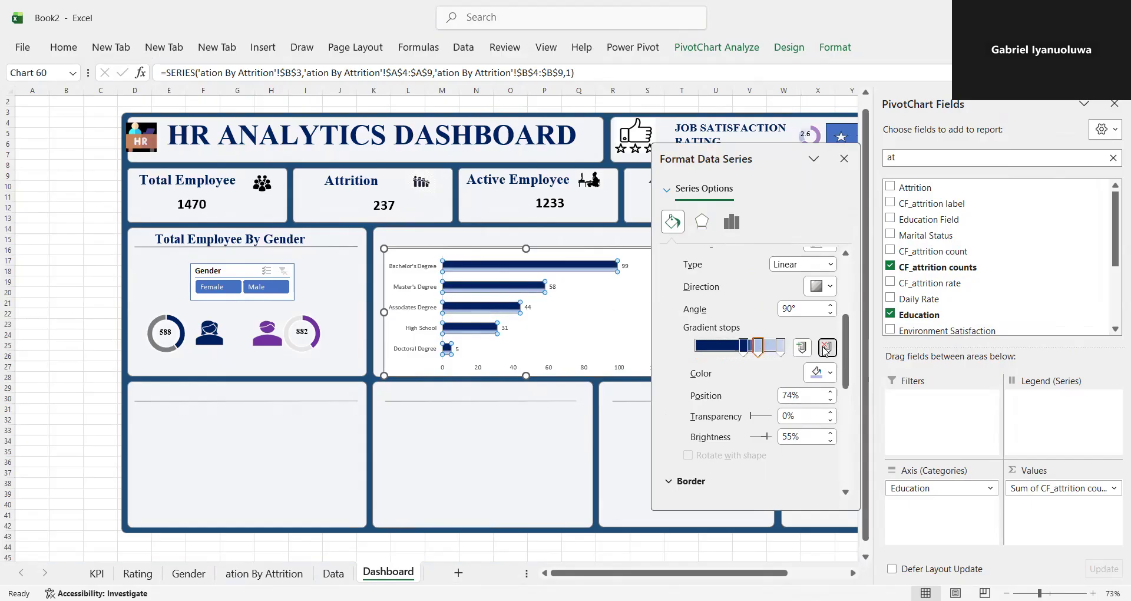
# - Add a gradient stop between the dark blue and light ends, and reposition the dark blue stop at 52%
pyautogui.click(757, 350)
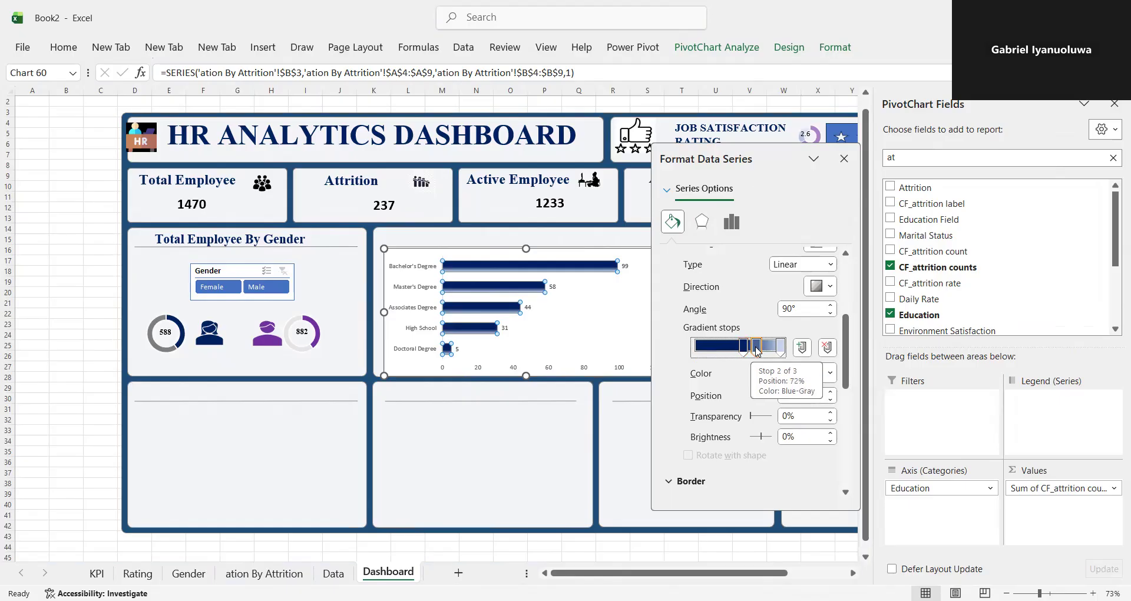
pyautogui.moveTo(758, 350)
pyautogui.mouseDown()
pyautogui.moveTo(773, 350)
pyautogui.moveTo(738, 349)
pyautogui.mouseUp()
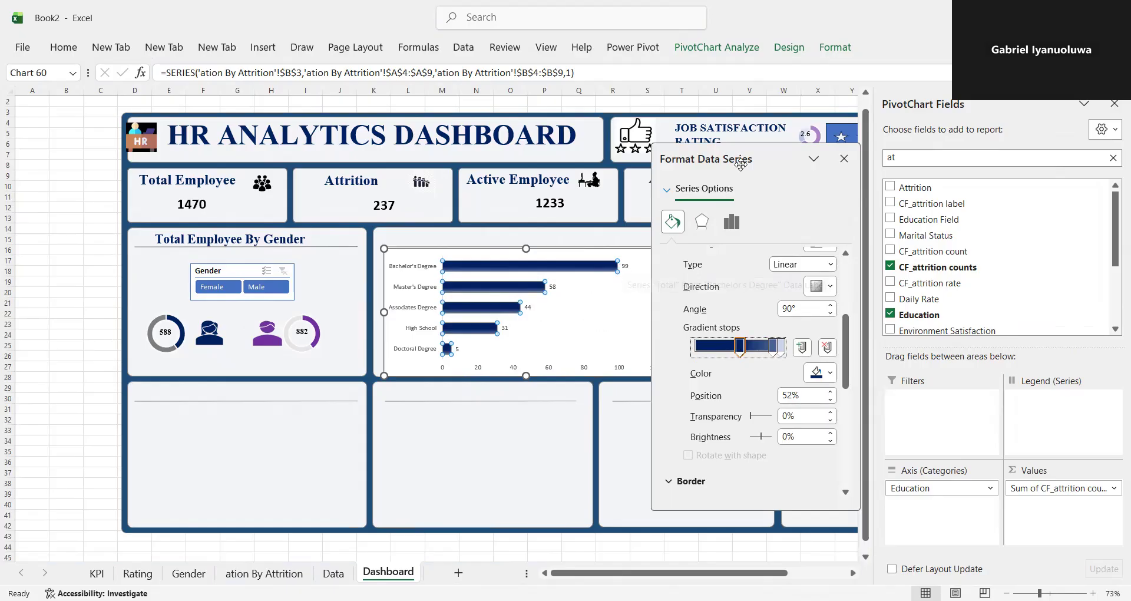
pyautogui.click(844, 158)
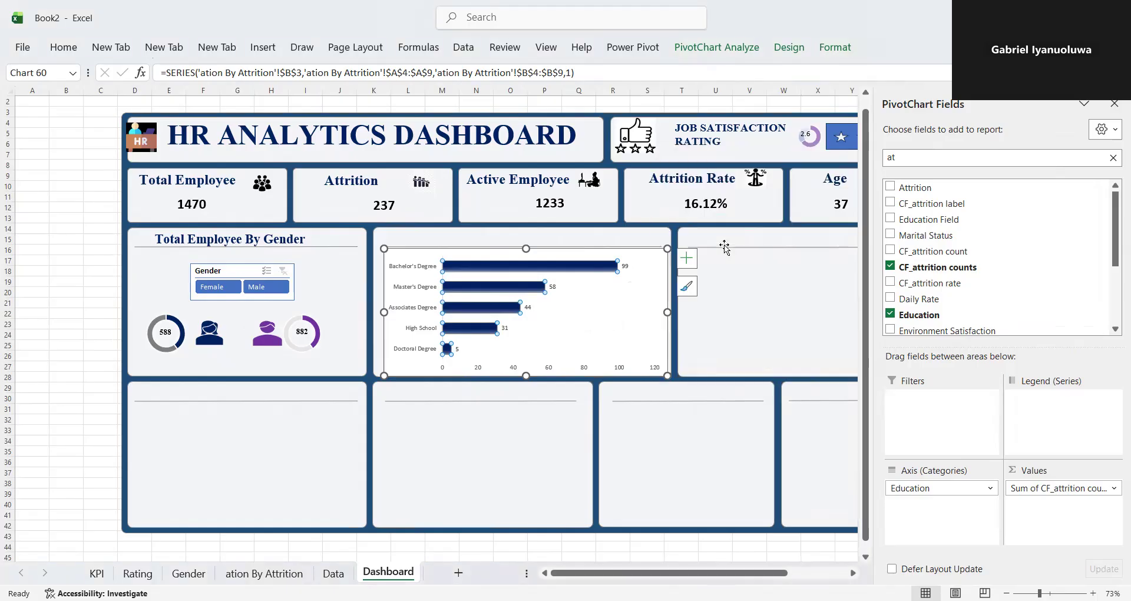
# - Format the education chart's data labels as bold Times New Roman, size 12
pyautogui.click(628, 267)
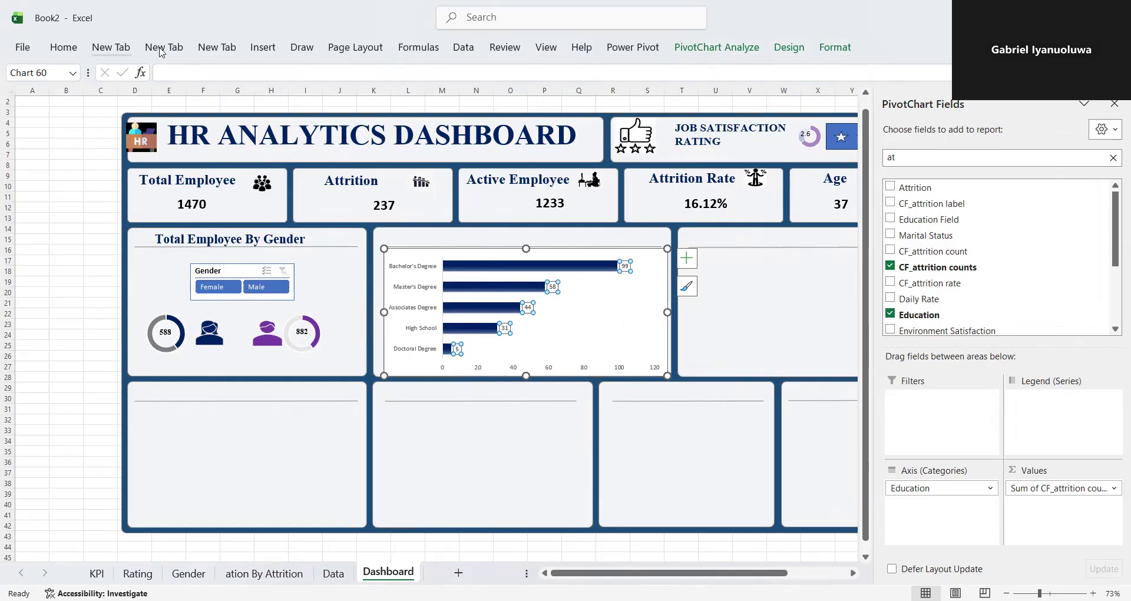
pyautogui.click(263, 49)
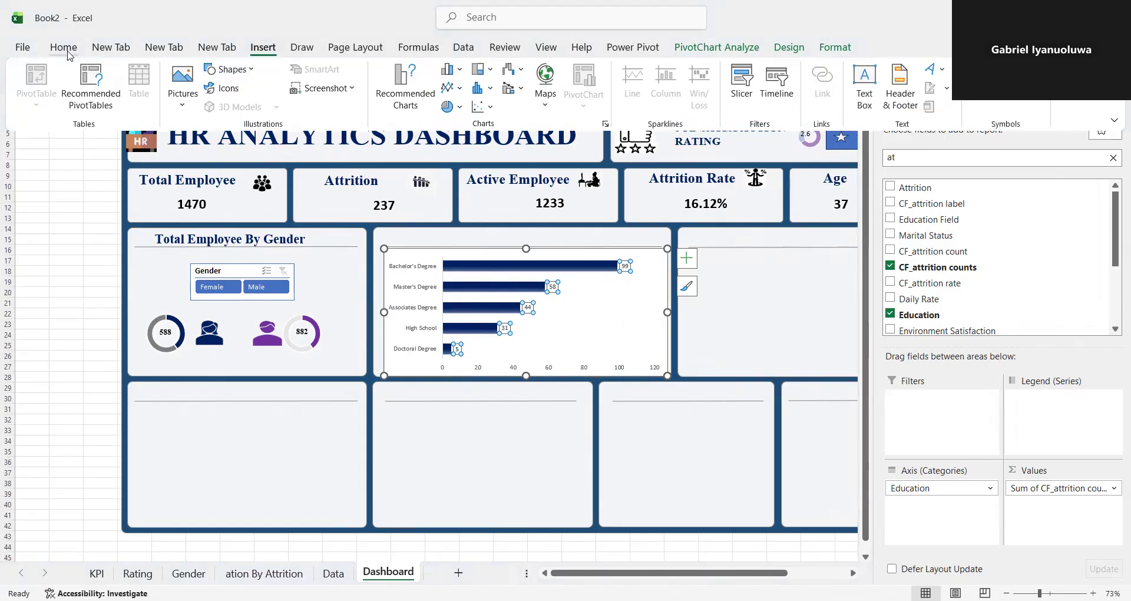
pyautogui.click(66, 50)
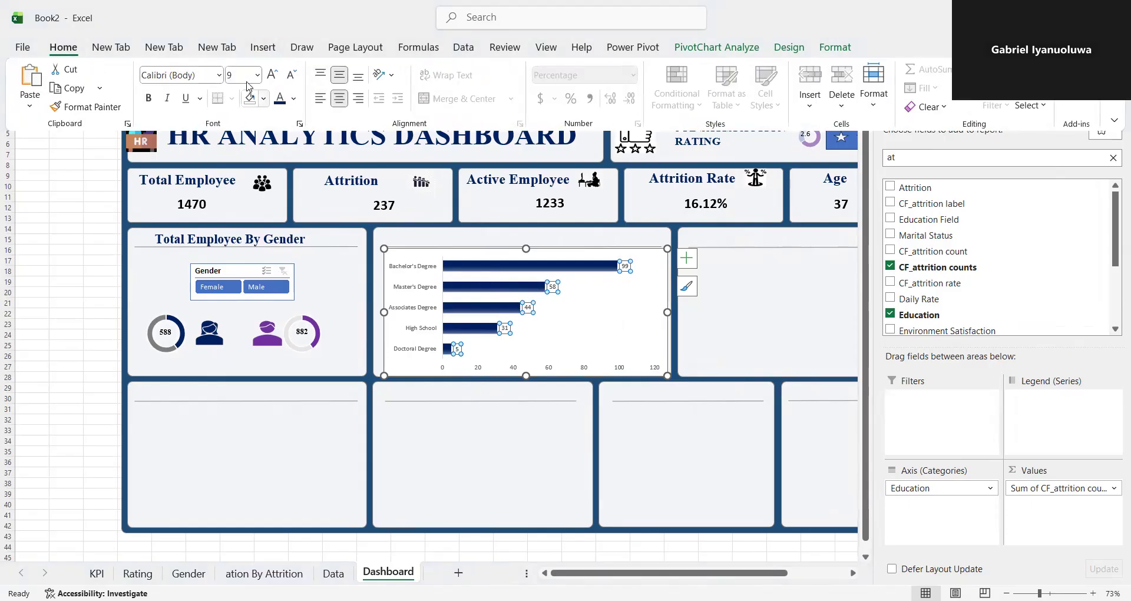
pyautogui.click(172, 79)
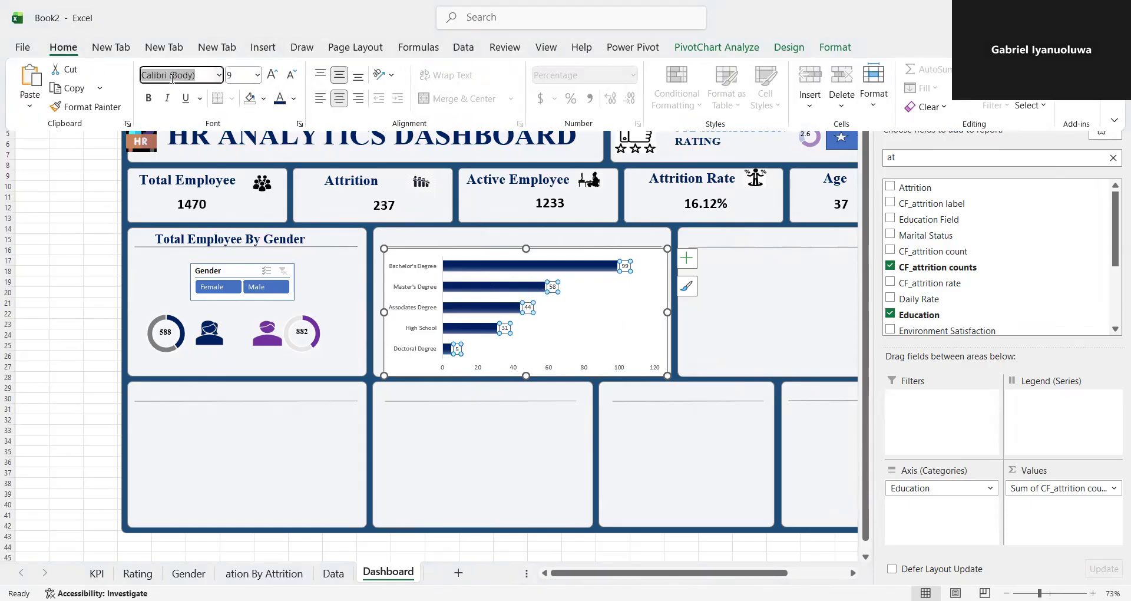
pyautogui.write('Times New Roman')
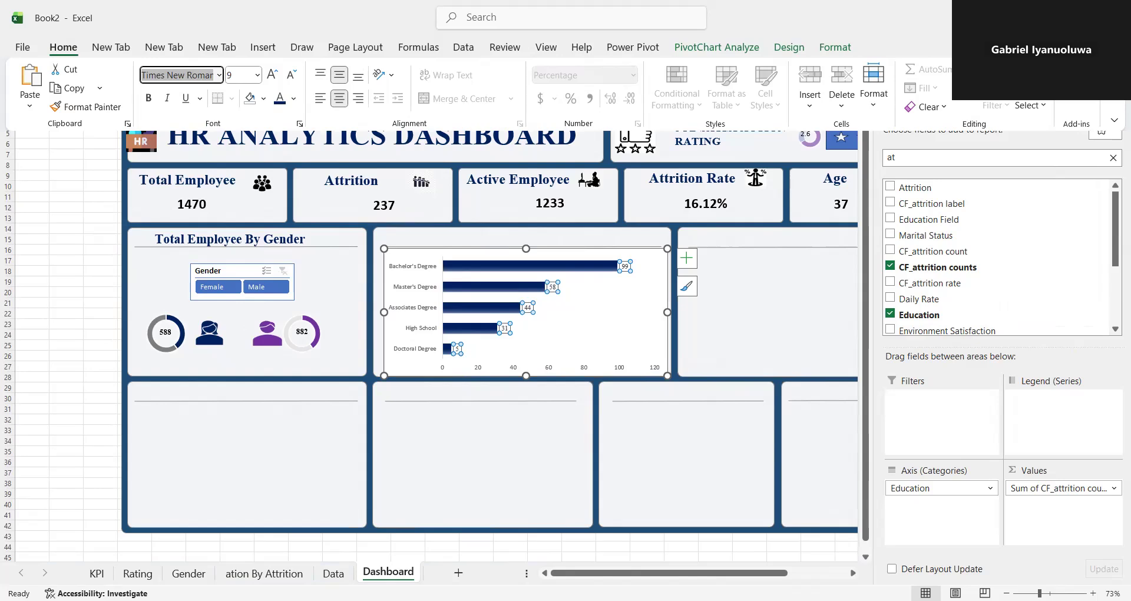
pyautogui.click(258, 75)
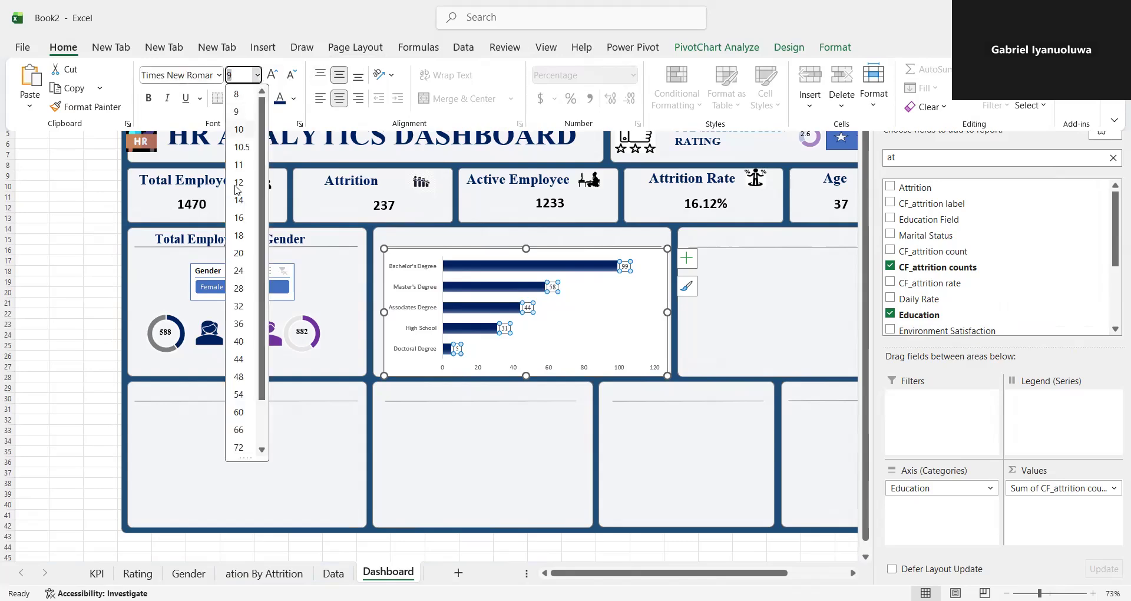
pyautogui.click(239, 190)
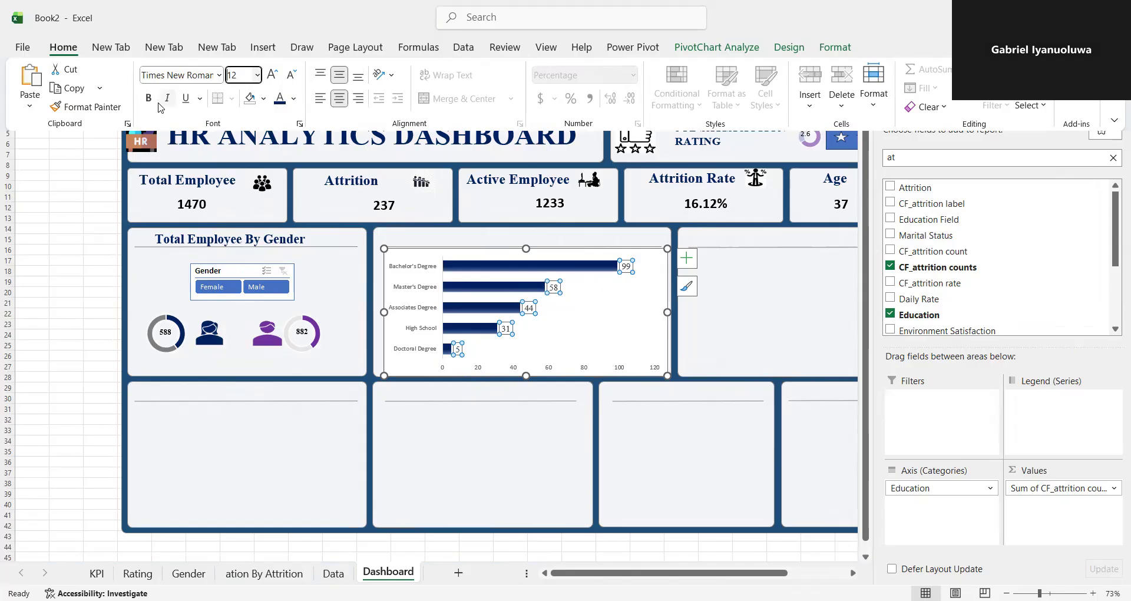
pyautogui.click(149, 100)
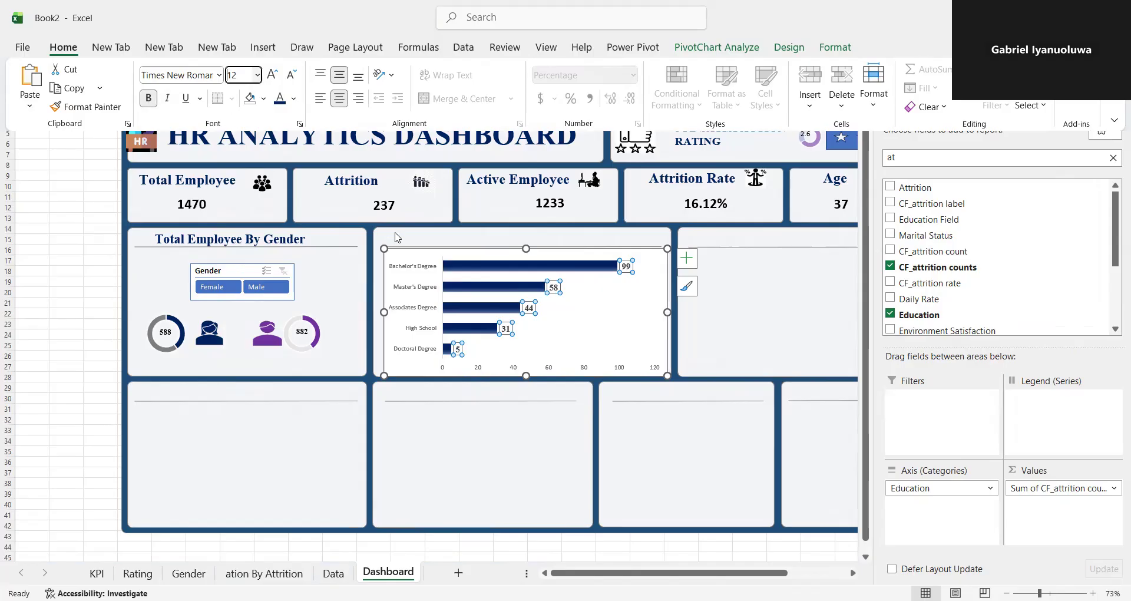
# - Format the education chart's category axis labels as bold Times New Roman
pyautogui.click(400, 268)
pyautogui.click(404, 265)
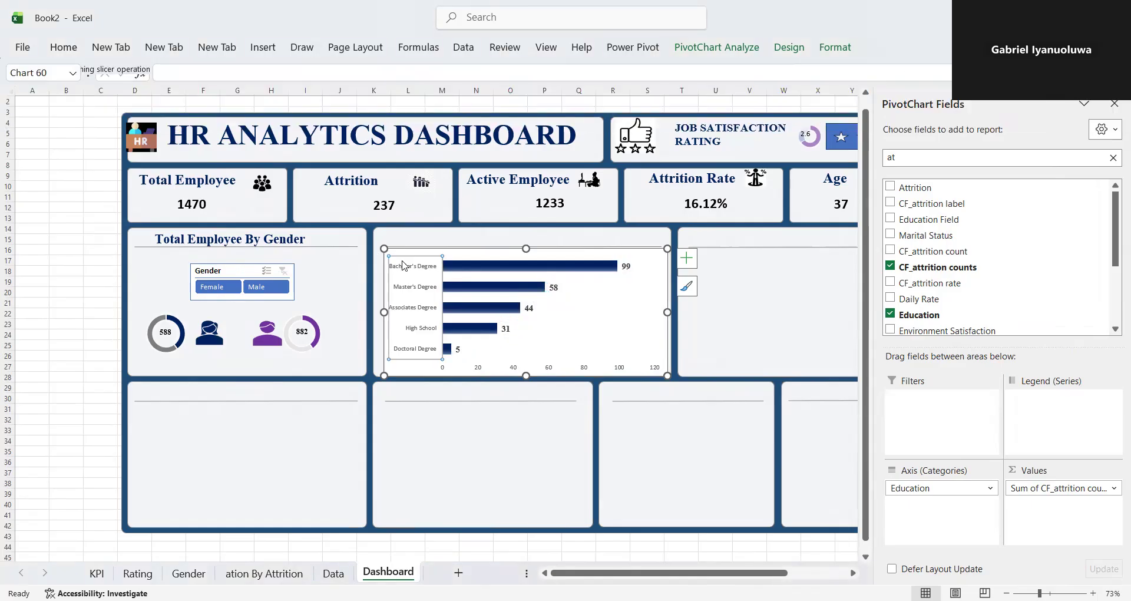
pyautogui.click(82, 46)
pyautogui.click(193, 74)
pyautogui.write('Tim')
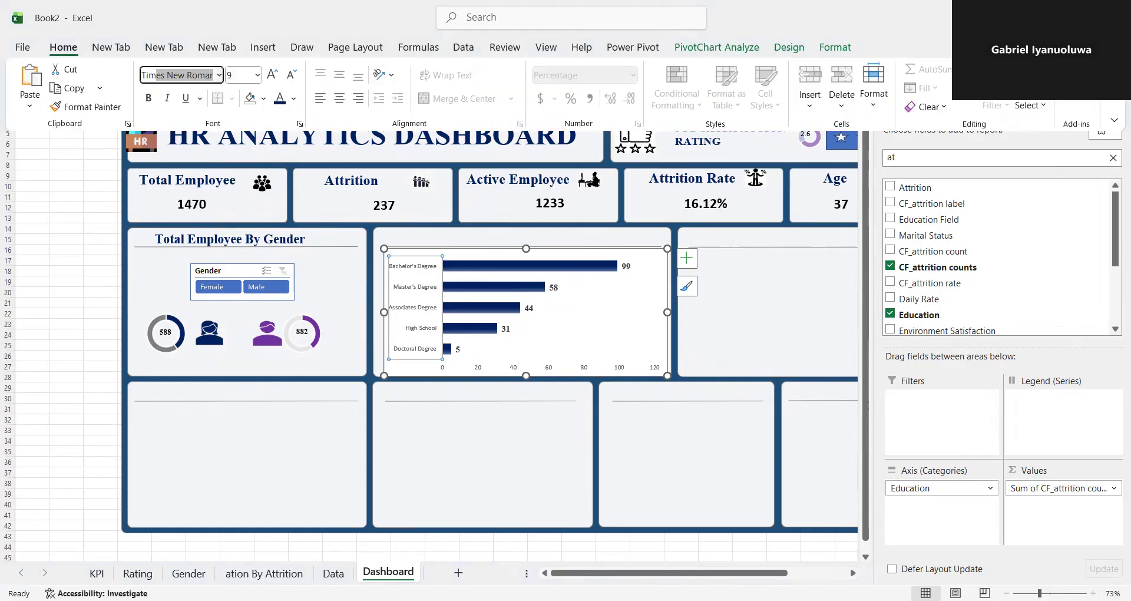
pyautogui.write('es')
pyautogui.press('Return')
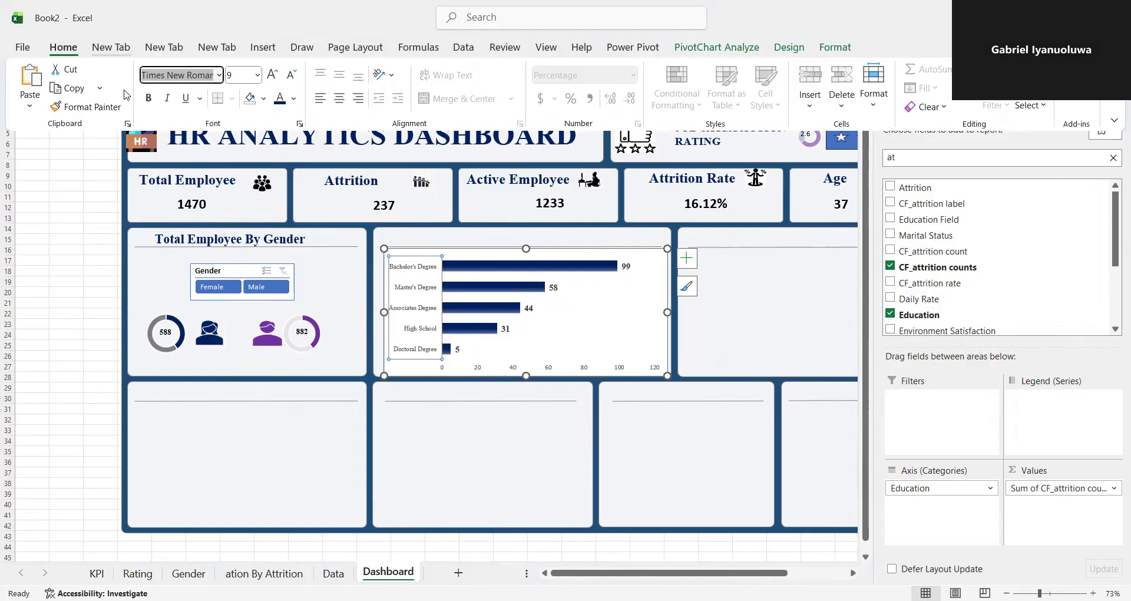
pyautogui.click(147, 99)
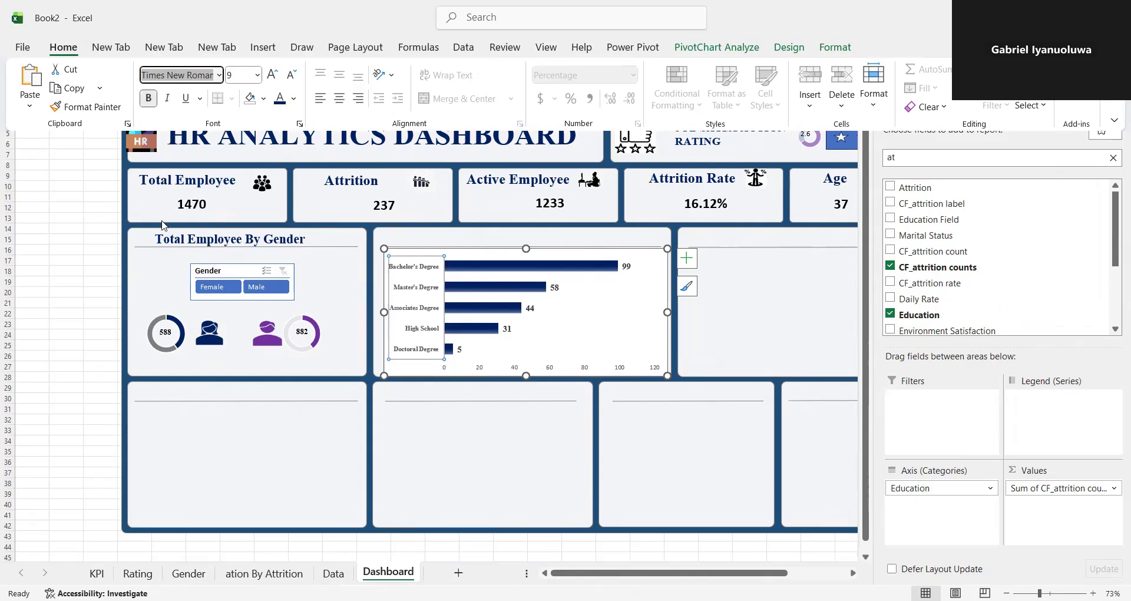
# - Duplicate the Total Employee By Gender title text box and place the copy above the education chart's divider line
pyautogui.click(236, 241)
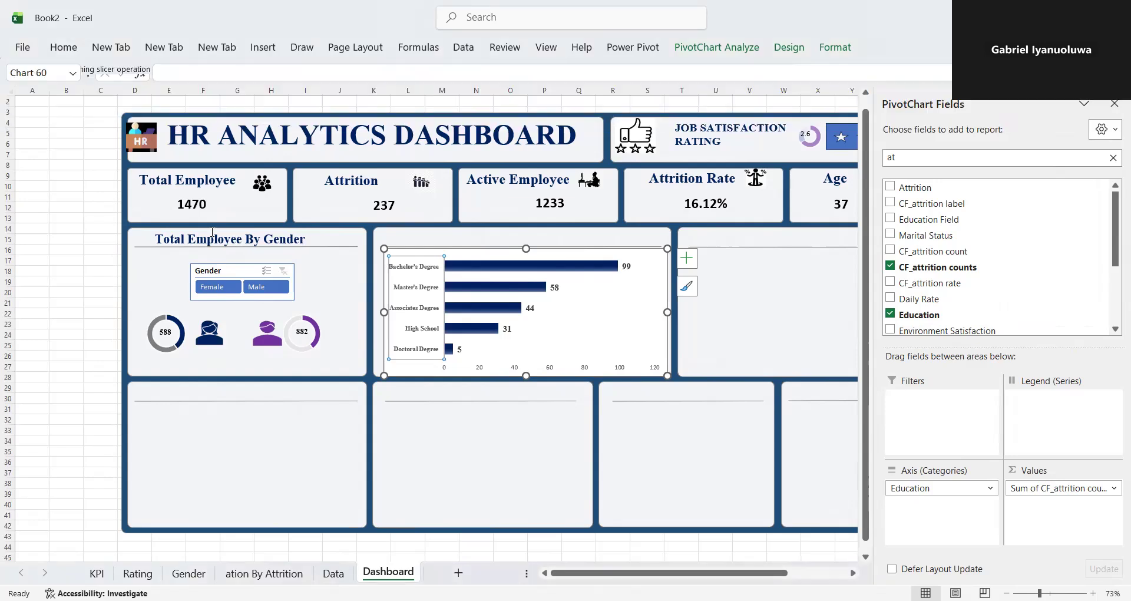
pyautogui.click(213, 231)
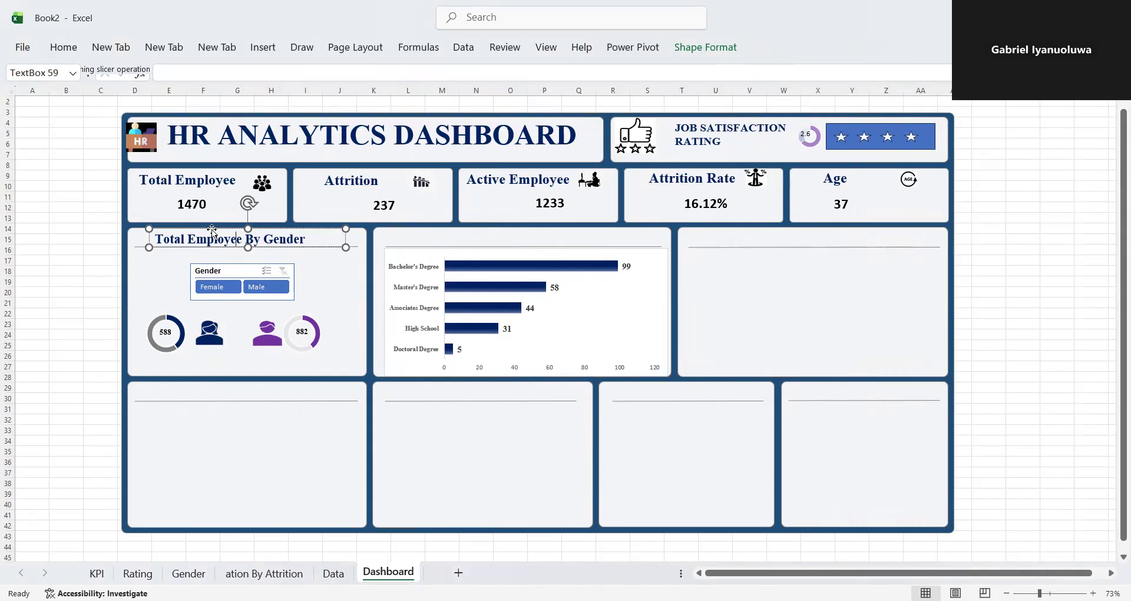
pyautogui.click(149, 235)
pyautogui.hotkey('ctrl', 'd')
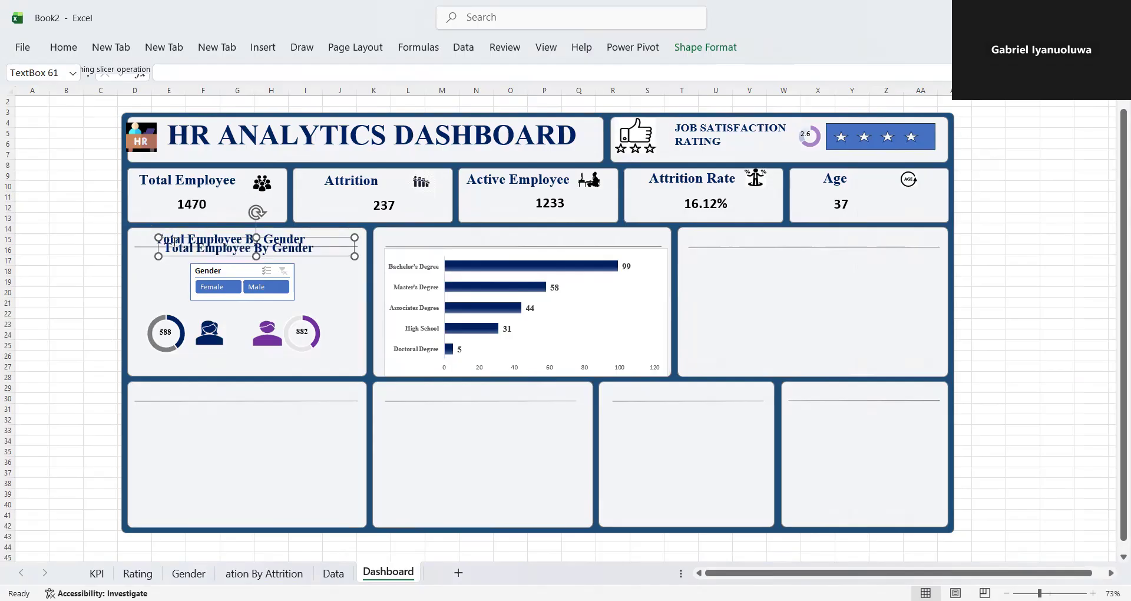
pyautogui.moveTo(164, 248); pyautogui.dragTo(205, 249)
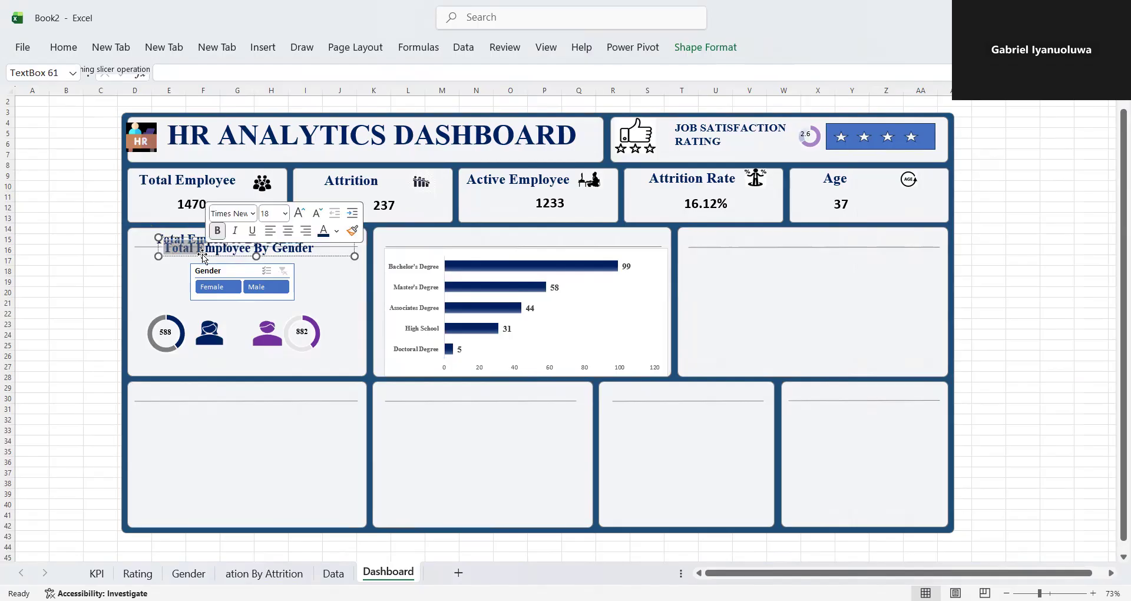
pyautogui.click(301, 250)
pyautogui.moveTo(321, 238); pyautogui.dragTo(460, 232)
pyautogui.moveTo(530, 221); pyautogui.dragTo(586, 236)
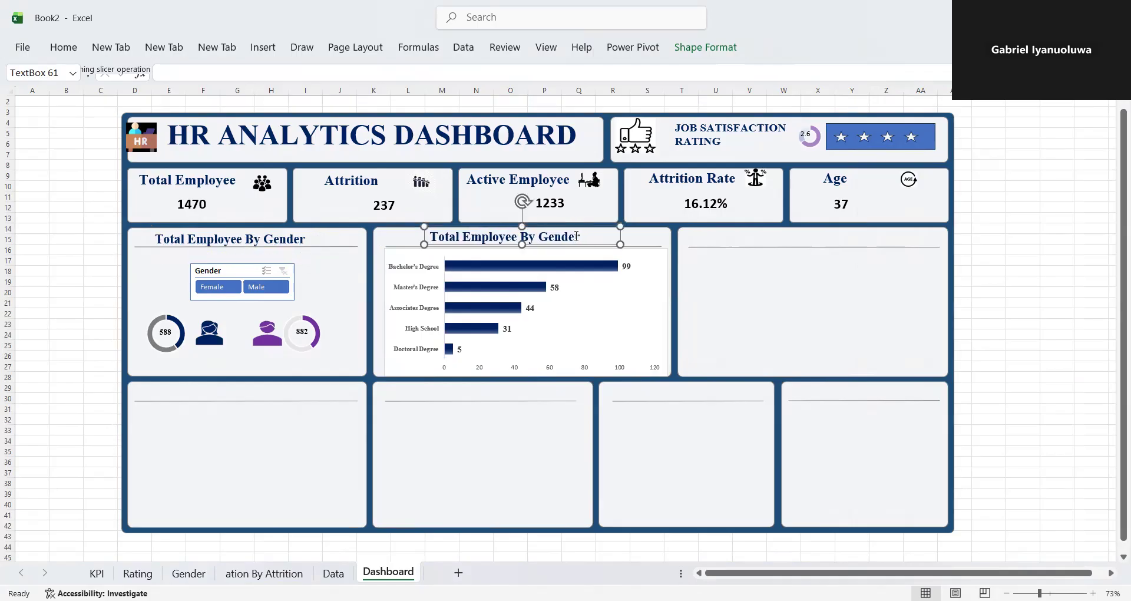
# - Replace the duplicated title text above the education chart with "Education Wise Attrition"
pyautogui.click(581, 236)
pyautogui.press('BackSpace')
pyautogui.press('BackSpace')
pyautogui.press('BackSpace')
pyautogui.press('BackSpace')
pyautogui.press('BackSpace')
pyautogui.press('BackSpace')
pyautogui.press('BackSpace')
pyautogui.press('BackSpace')
pyautogui.press('BackSpace')
pyautogui.press('BackSpace')
pyautogui.press('BackSpace')
pyautogui.press('BackSpace')
pyautogui.press('BackSpace')
pyautogui.press('BackSpace')
pyautogui.press('BackSpace')
pyautogui.press('BackSpace')
pyautogui.press('BackSpace')
pyautogui.press('BackSpace')
pyautogui.press('BackSpace')
pyautogui.press('BackSpace')
pyautogui.press('BackSpace')
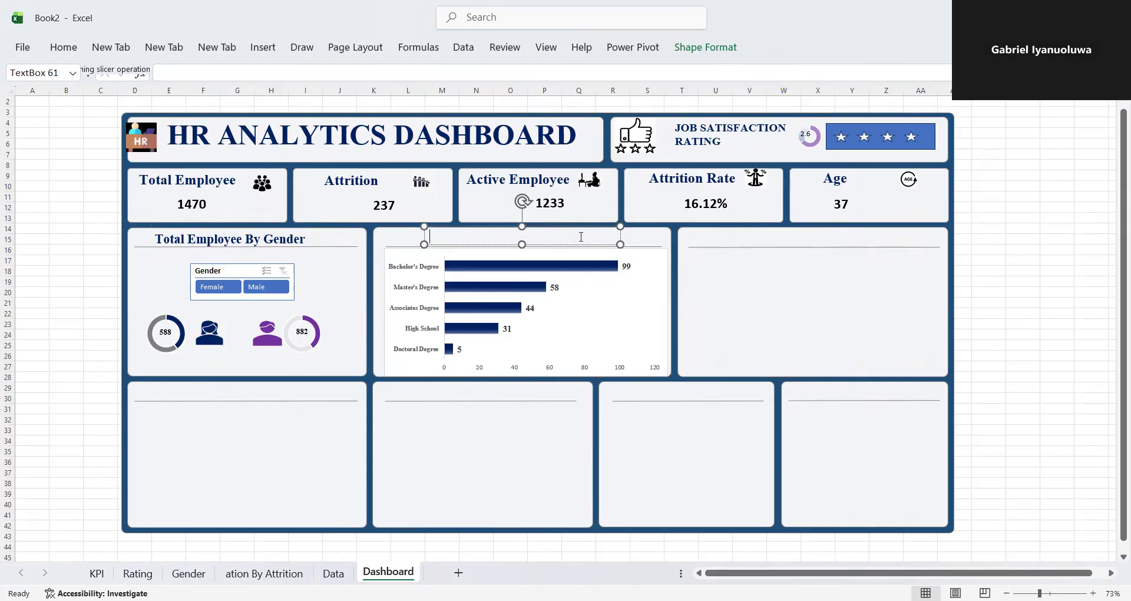
pyautogui.write('Education Wise A')
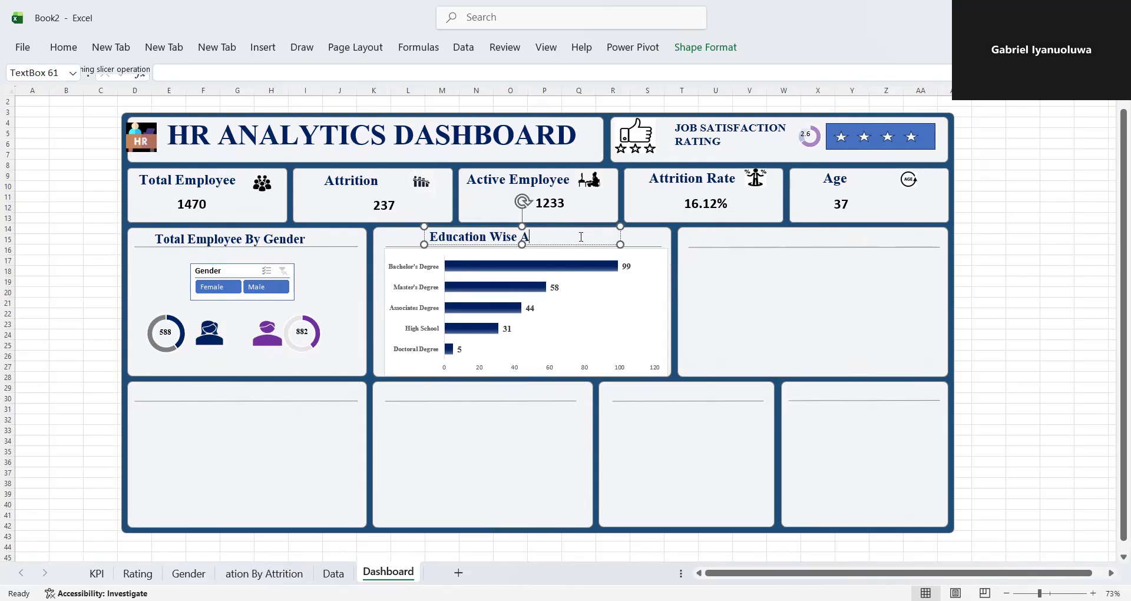
pyautogui.write('ttrition')
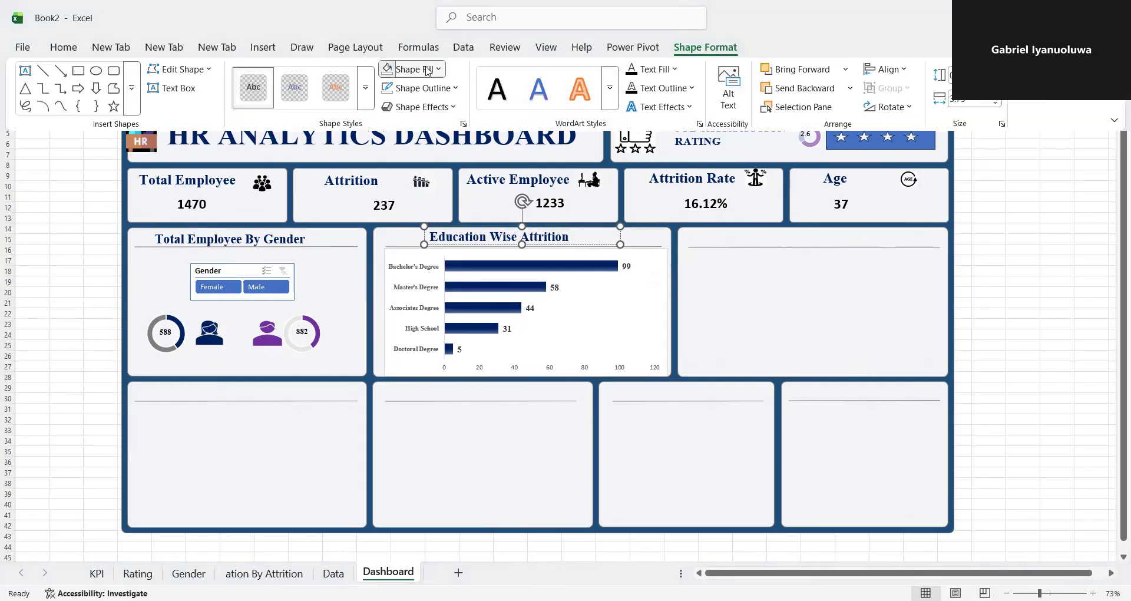
# - Remove the fill and outline from the Education Wise Attrition title text box
pyautogui.click(428, 71)
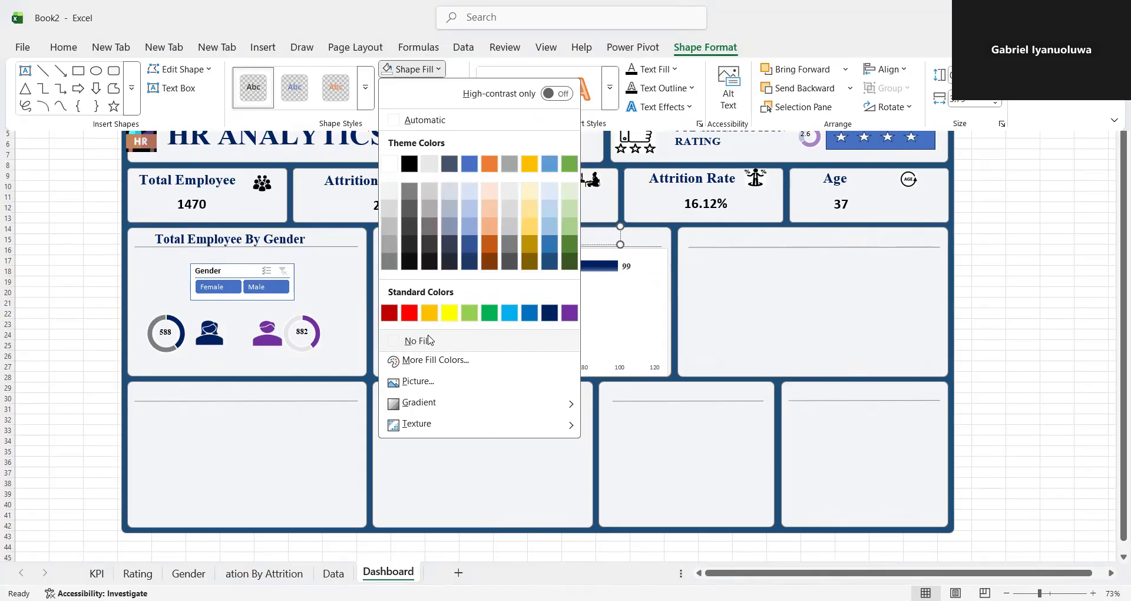
pyautogui.click(429, 340)
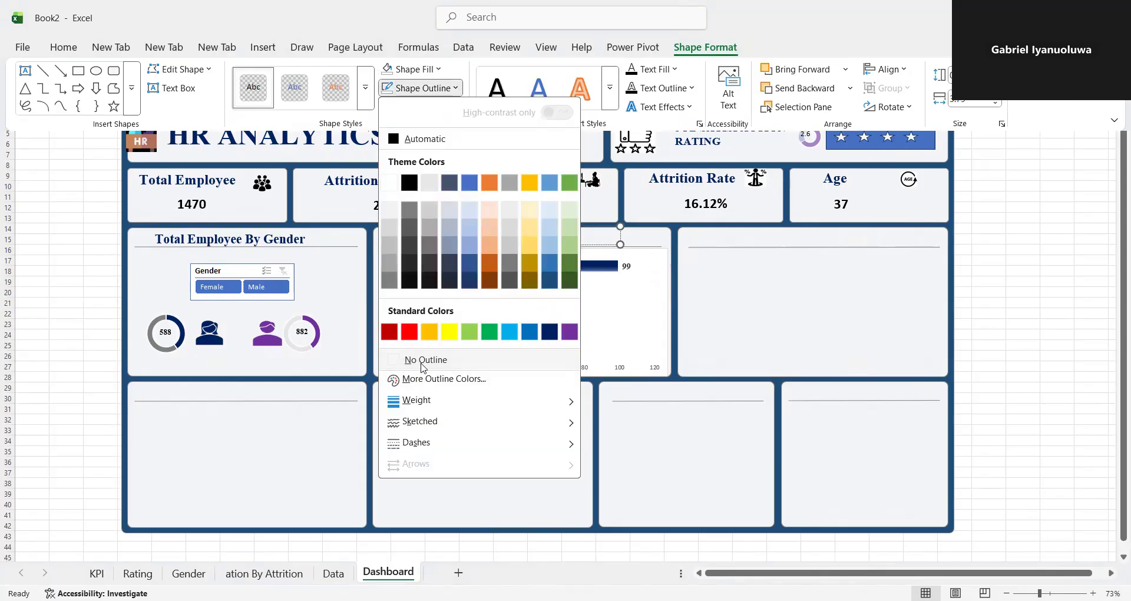
pyautogui.click(424, 360)
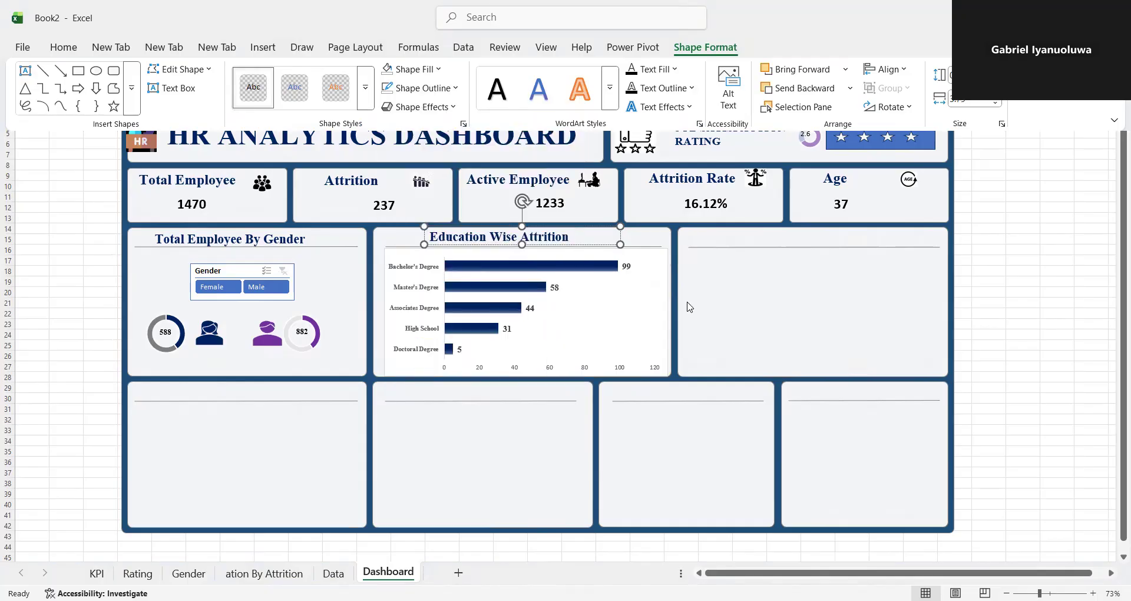
pyautogui.click(713, 284)
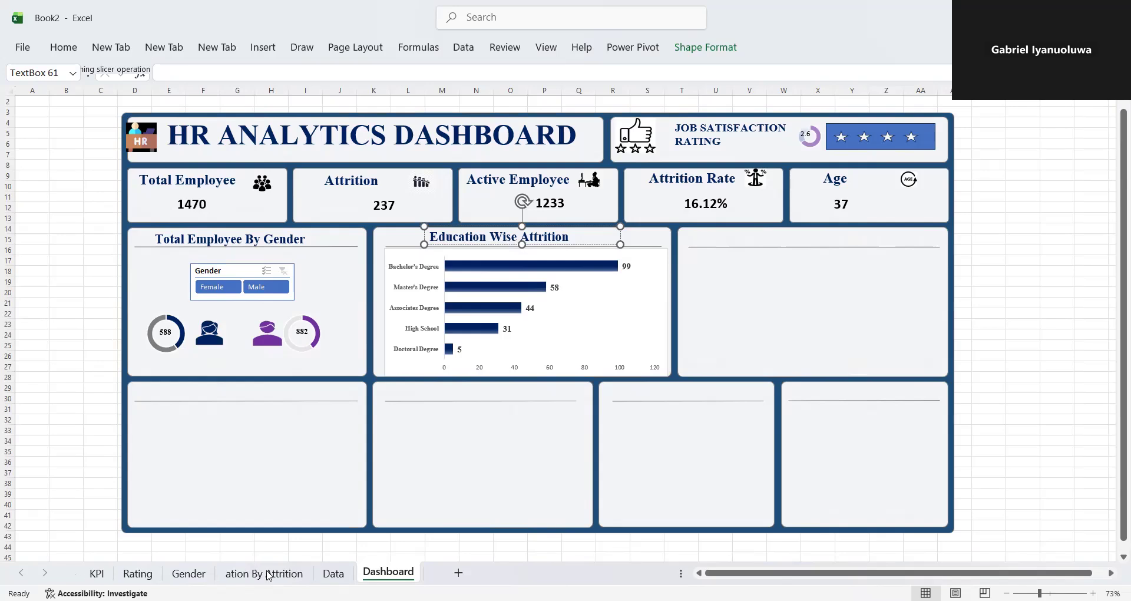
# - Insert a PivotTable from the Data sheet's employee table on a new worksheet
pyautogui.click(333, 574)
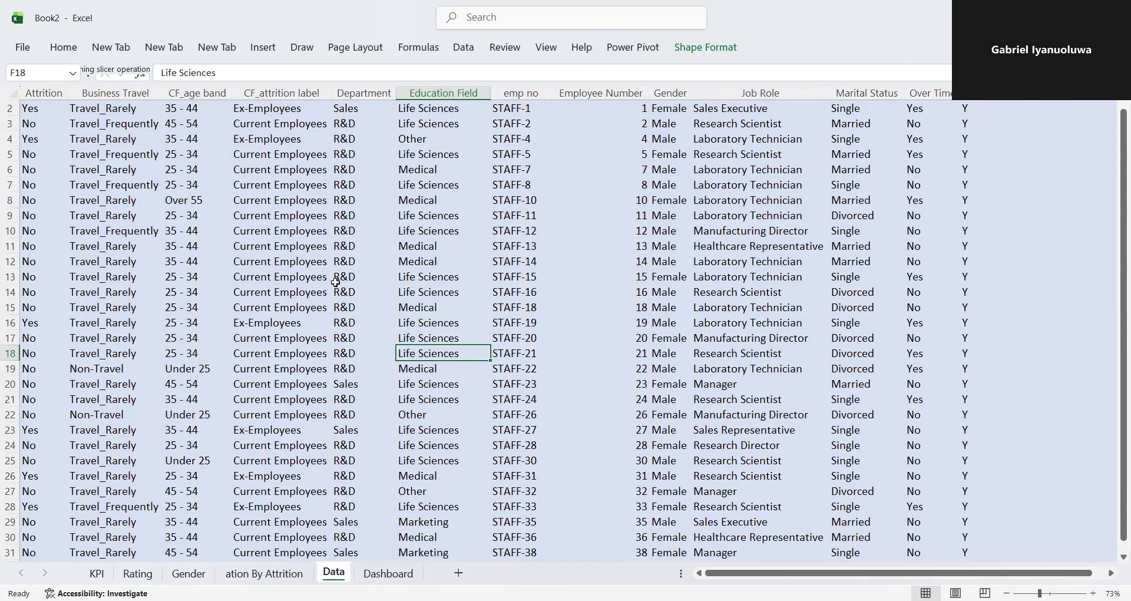
pyautogui.click(264, 47)
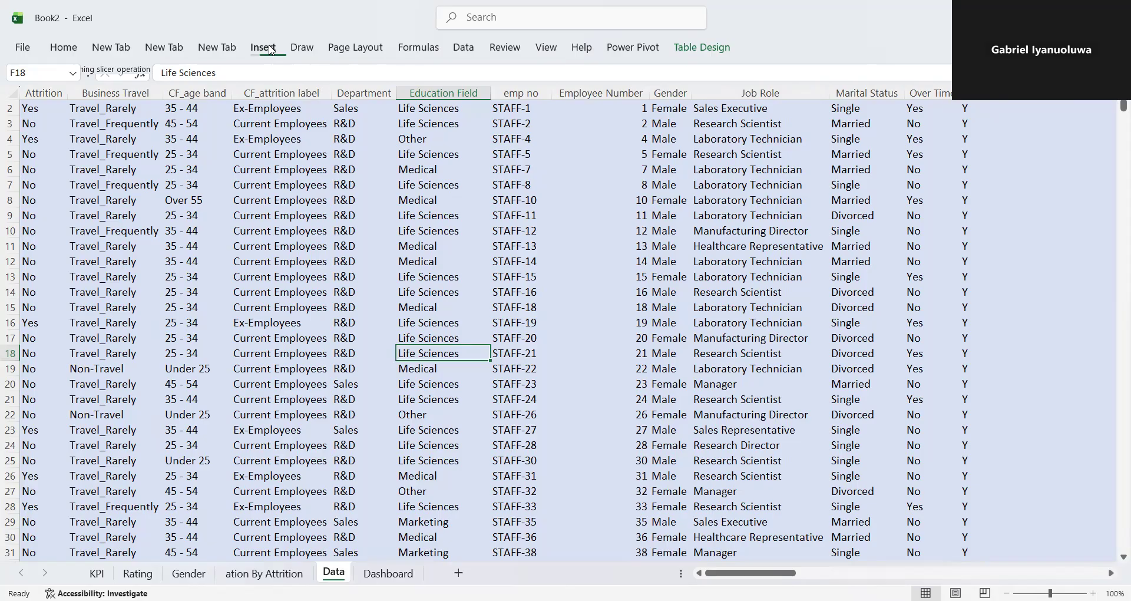
pyautogui.click(36, 101)
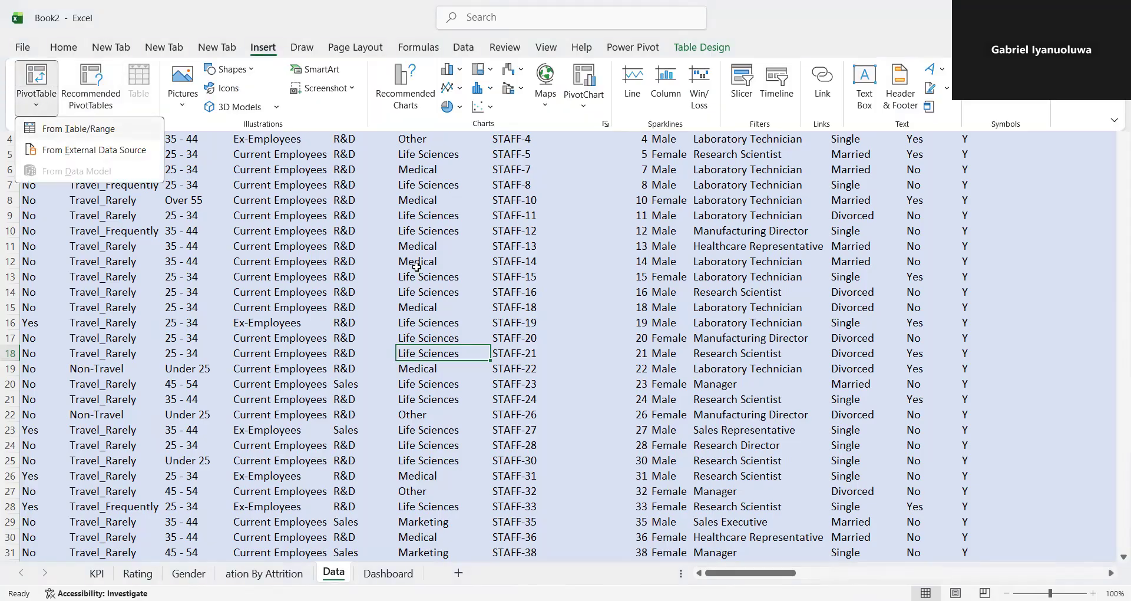
pyautogui.click(698, 352)
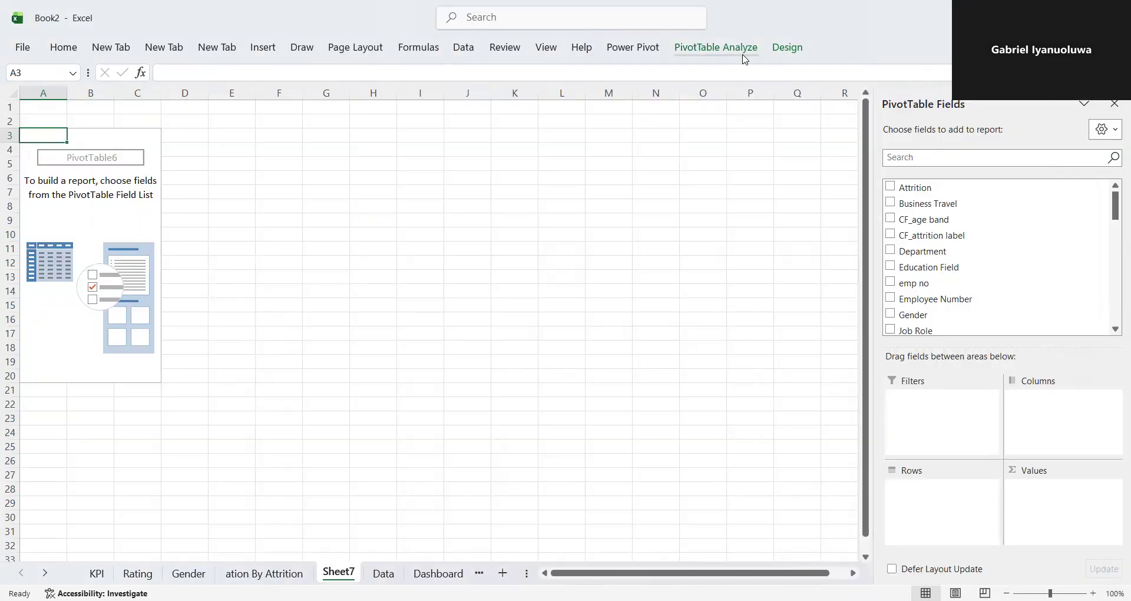
# - Name the new PivotTable "Attrition by Job"
pyautogui.click(745, 57)
pyautogui.click(68, 87)
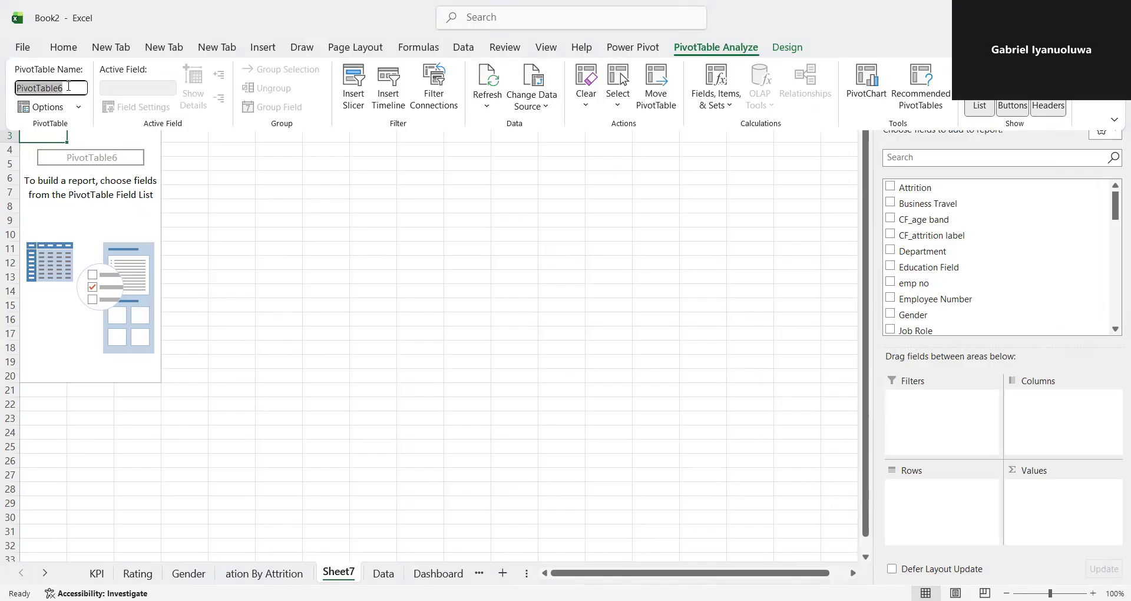
pyautogui.press('BackSpace')
pyautogui.write('Attrition  by Job')
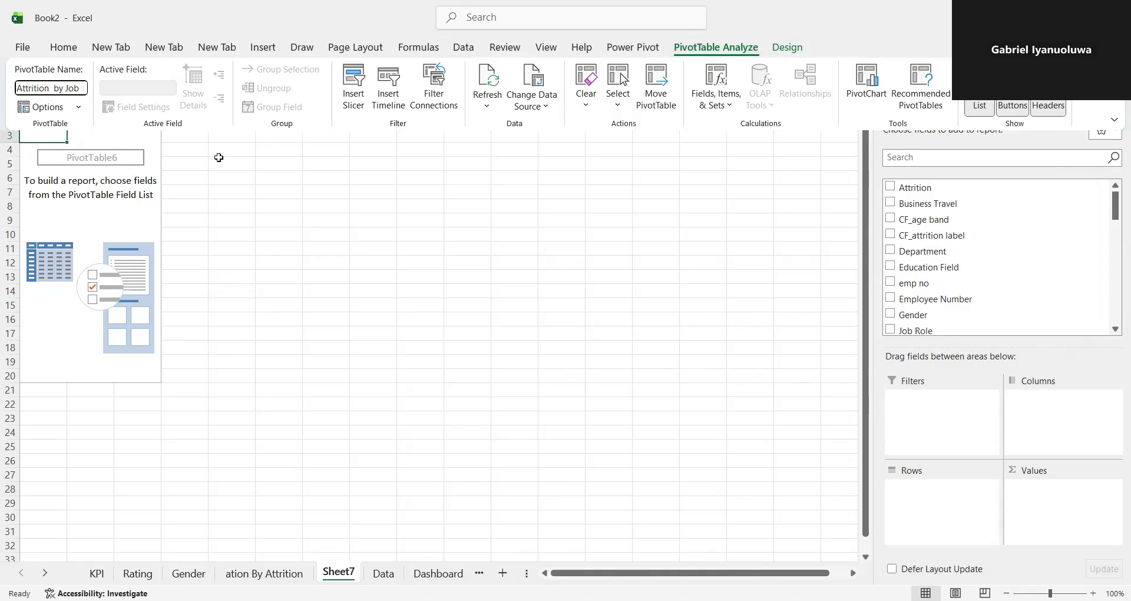
pyautogui.press('Return')
# - Copy the PivotTable's name and rename the Sheet7 worksheet to "Attrition by Job"
pyautogui.click(709, 47)
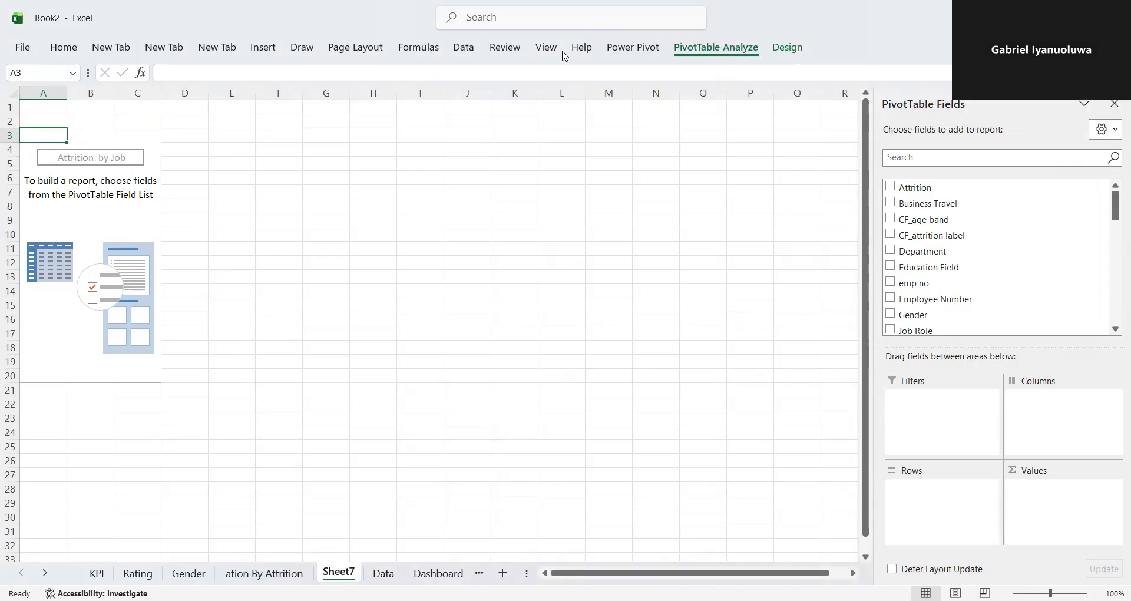
pyautogui.moveTo(16, 89); pyautogui.dragTo(75, 89)
pyautogui.rightClick(14, 91)
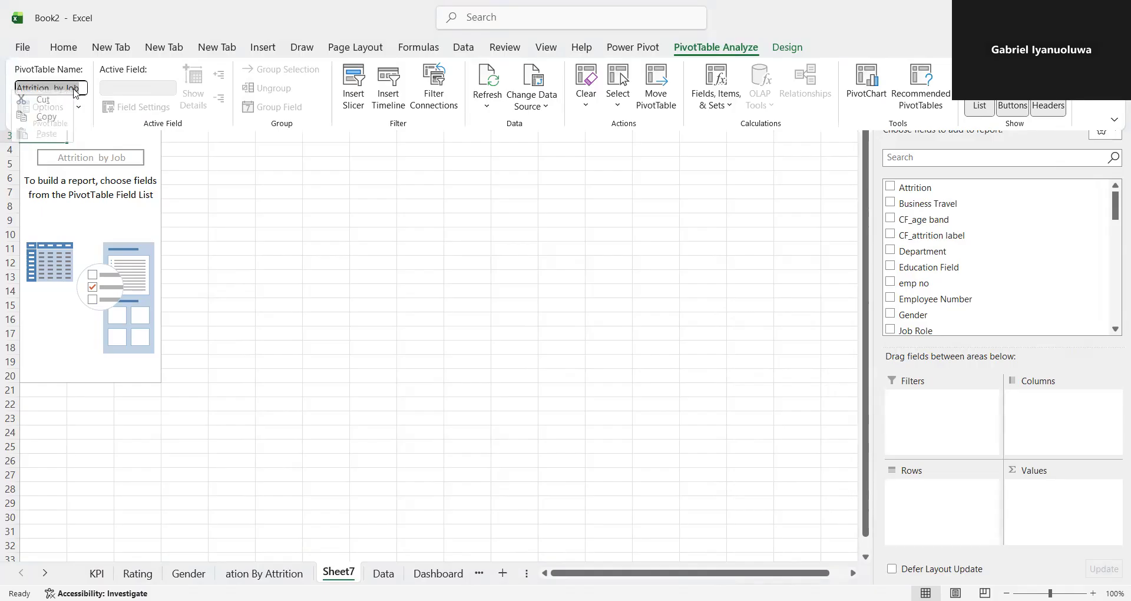
pyautogui.click(47, 116)
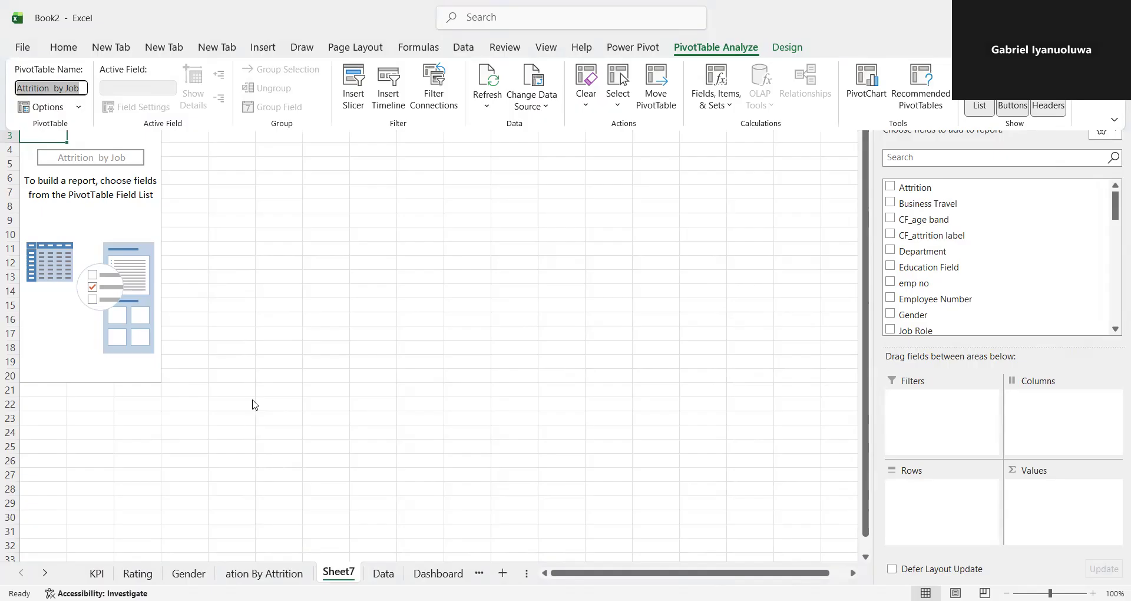
pyautogui.click(339, 573)
pyautogui.doubleClick(338, 571)
pyautogui.hotkey('ctrl', 'v')
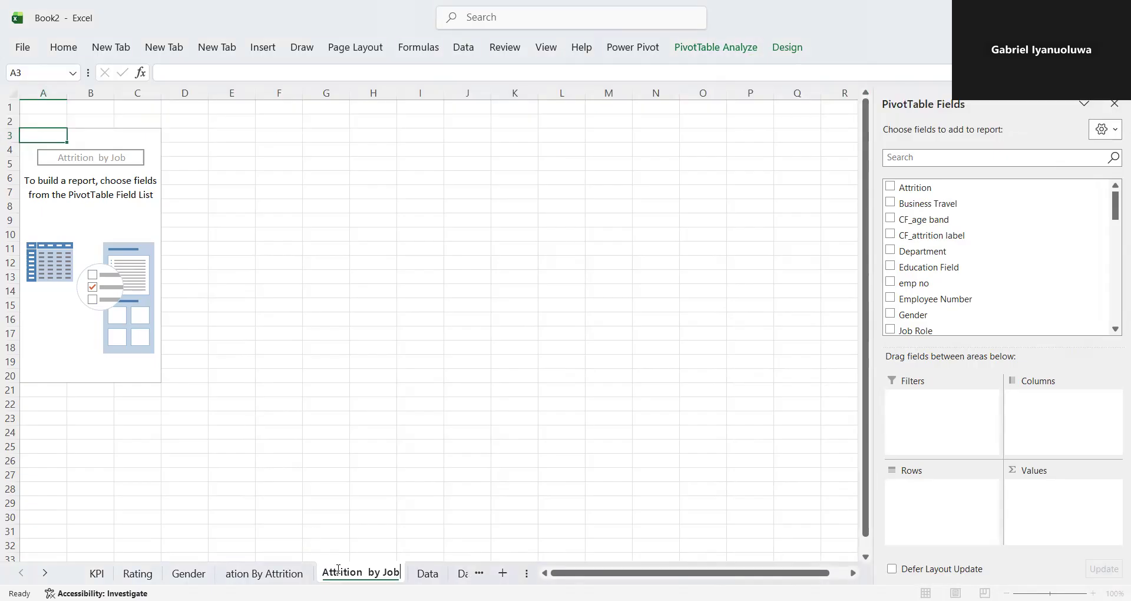
pyautogui.press('Return')
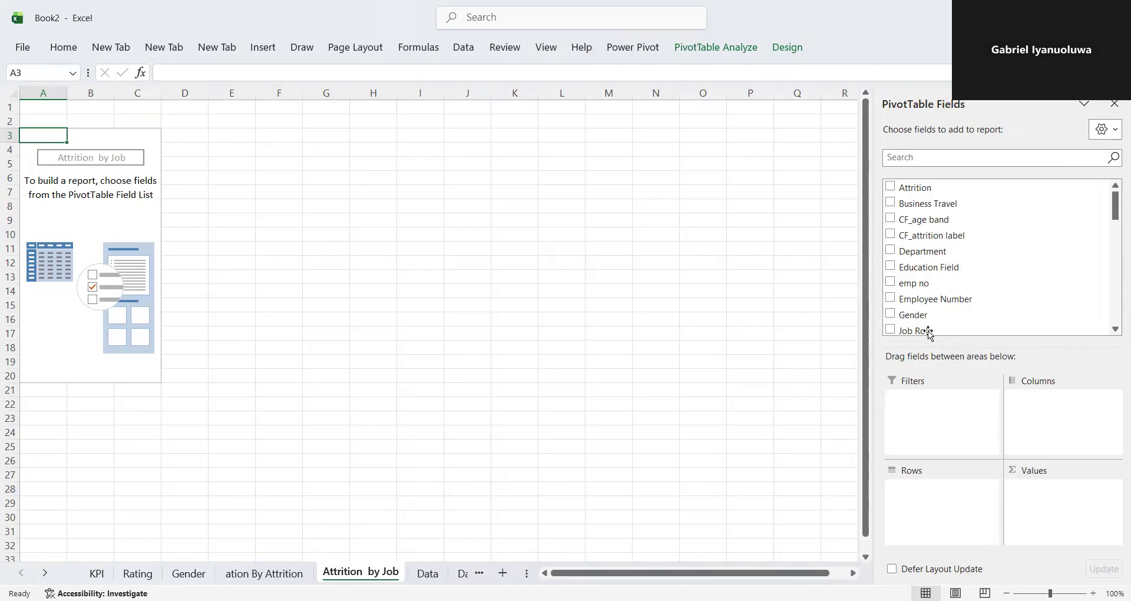
# - Build the PivotTable with Job Role as rows and the sum of CF_attrition count as values
pyautogui.click(897, 157)
pyautogui.write('jo')
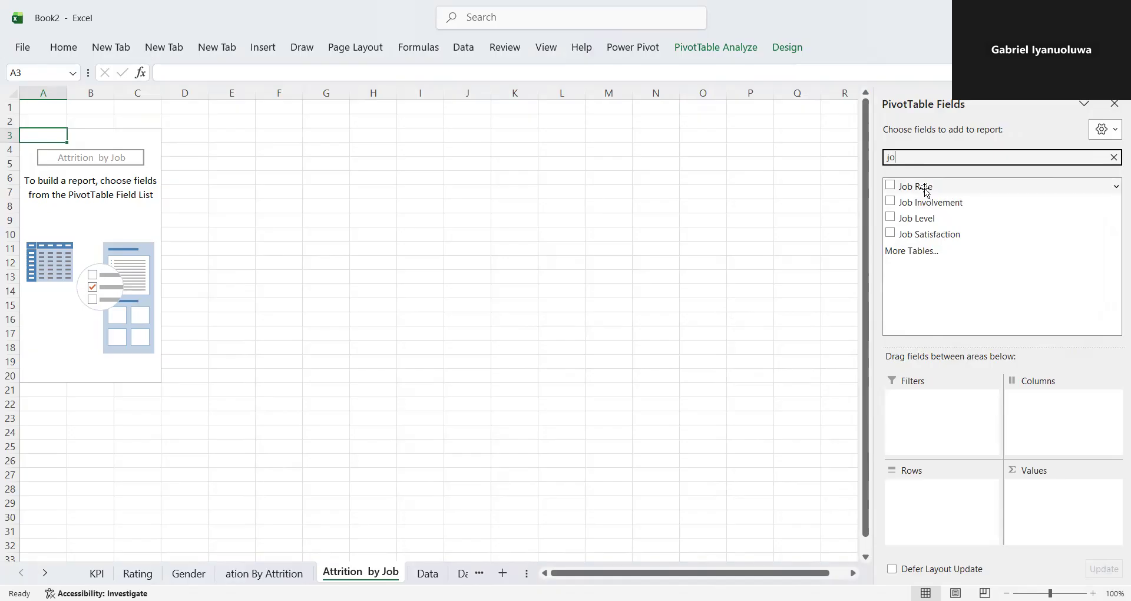
pyautogui.moveTo(925, 187); pyautogui.dragTo(917, 468)
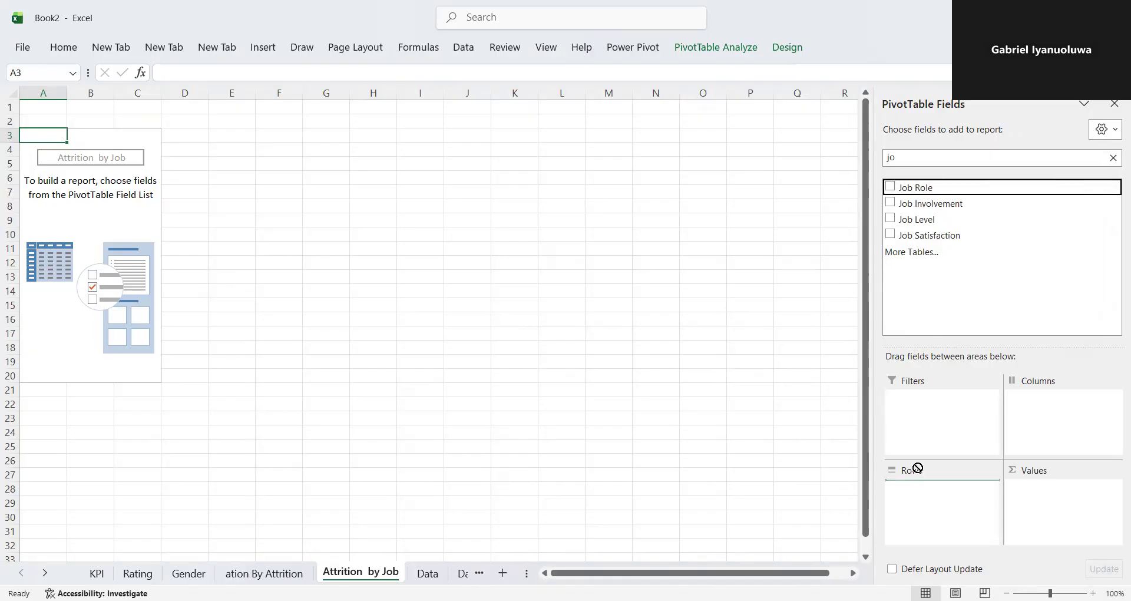
pyautogui.click(935, 159)
pyautogui.press('BackSpace')
pyautogui.press('BackSpace')
pyautogui.write('att')
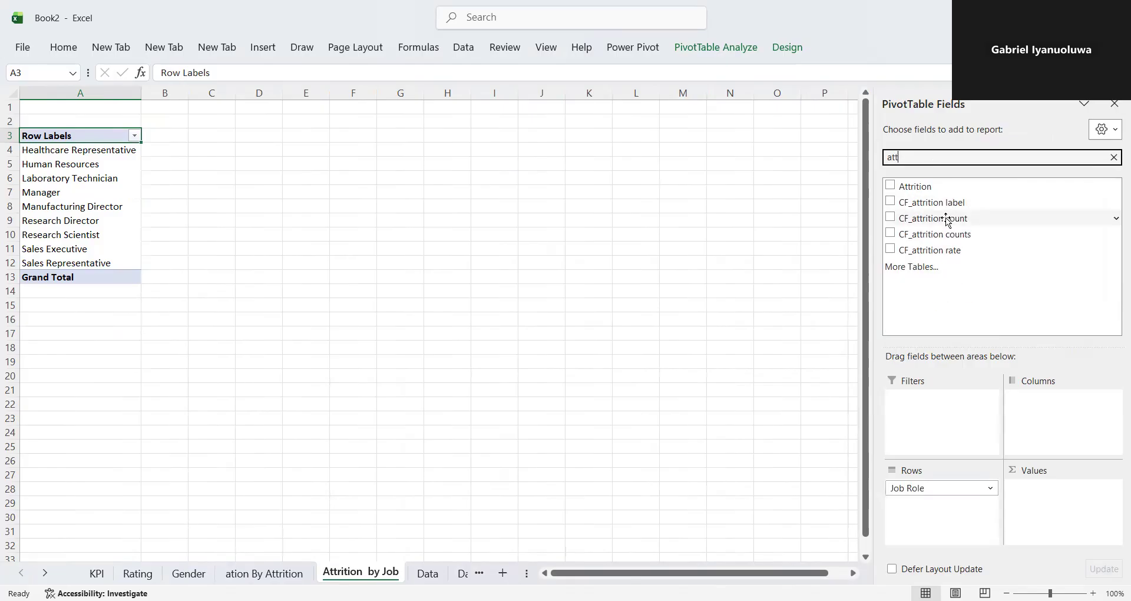
pyautogui.moveTo(947, 219); pyautogui.dragTo(1015, 466)
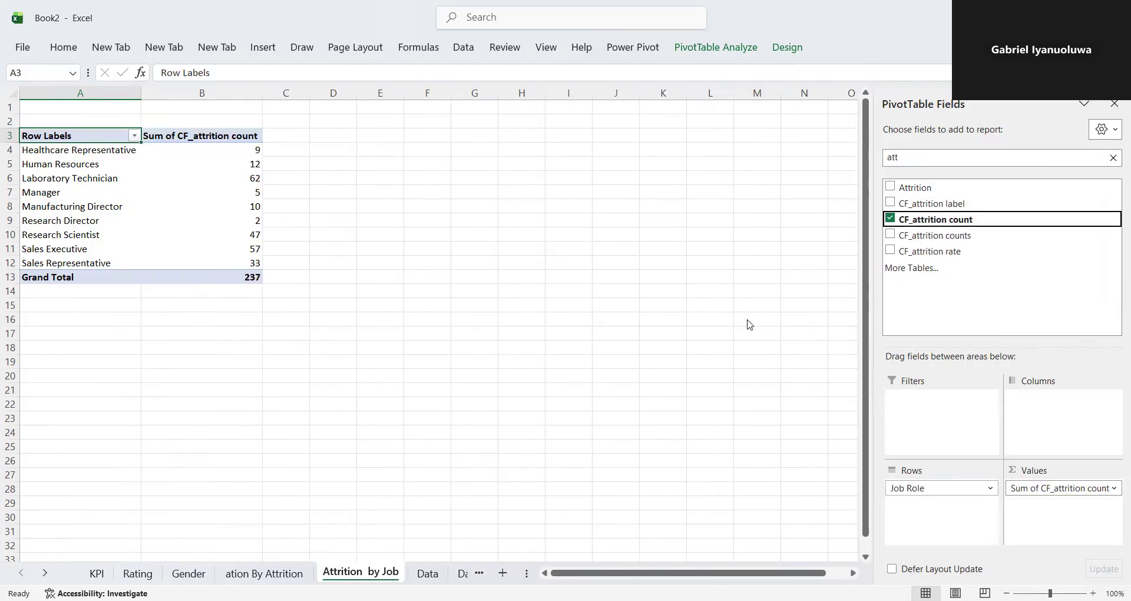
# - Try to insert a Treemap PivotChart from the job role attrition PivotTable
pyautogui.moveTo(24, 151); pyautogui.dragTo(203, 287)
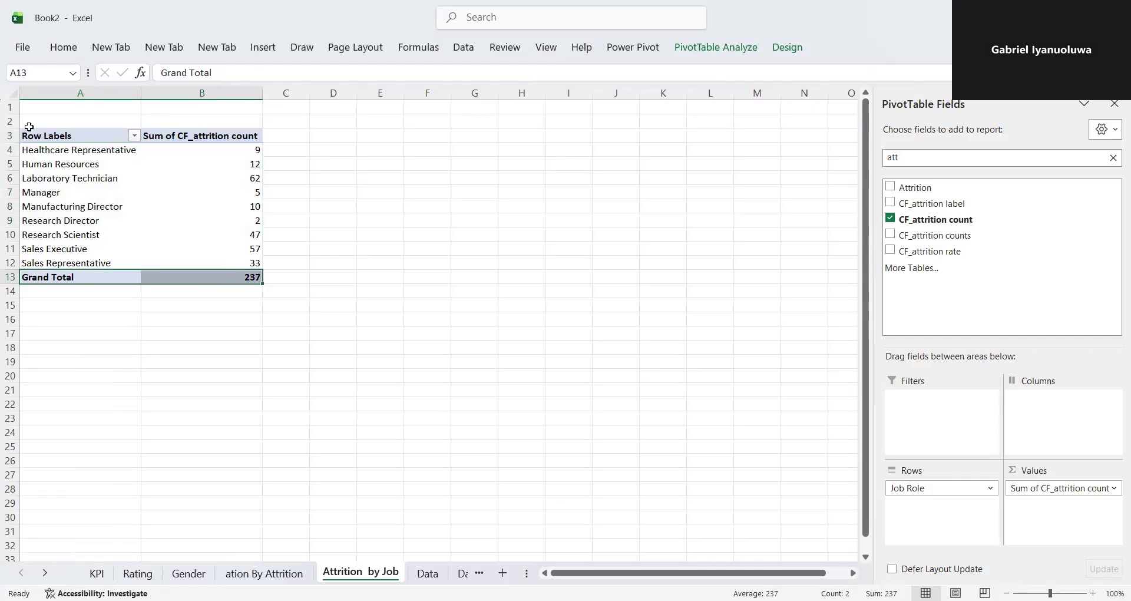
pyautogui.moveTo(31, 134); pyautogui.dragTo(229, 270)
pyautogui.click(713, 46)
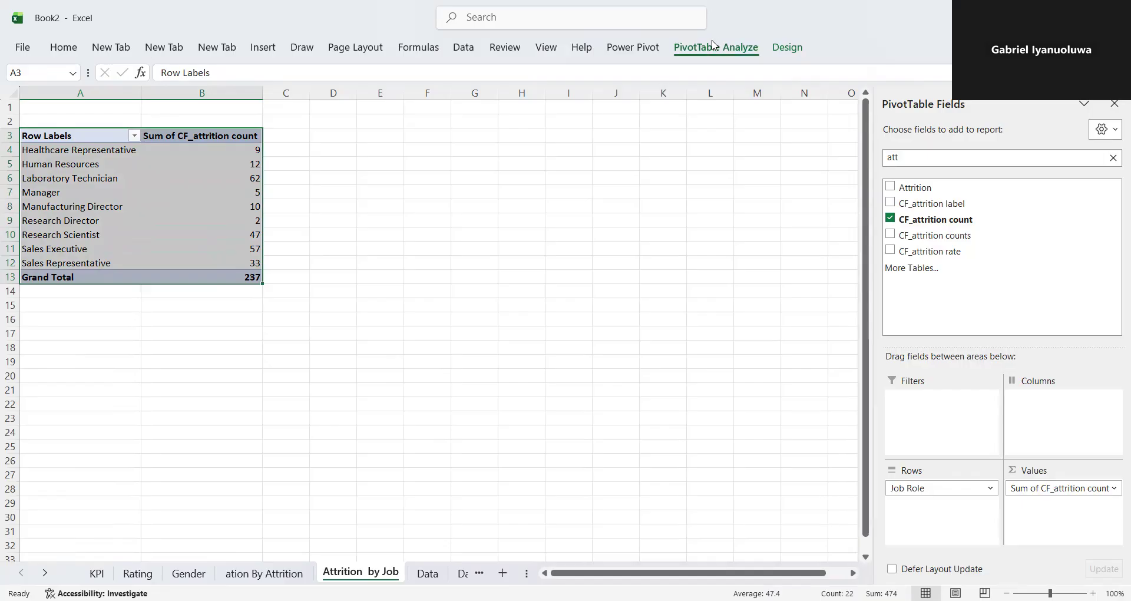
pyautogui.click(714, 46)
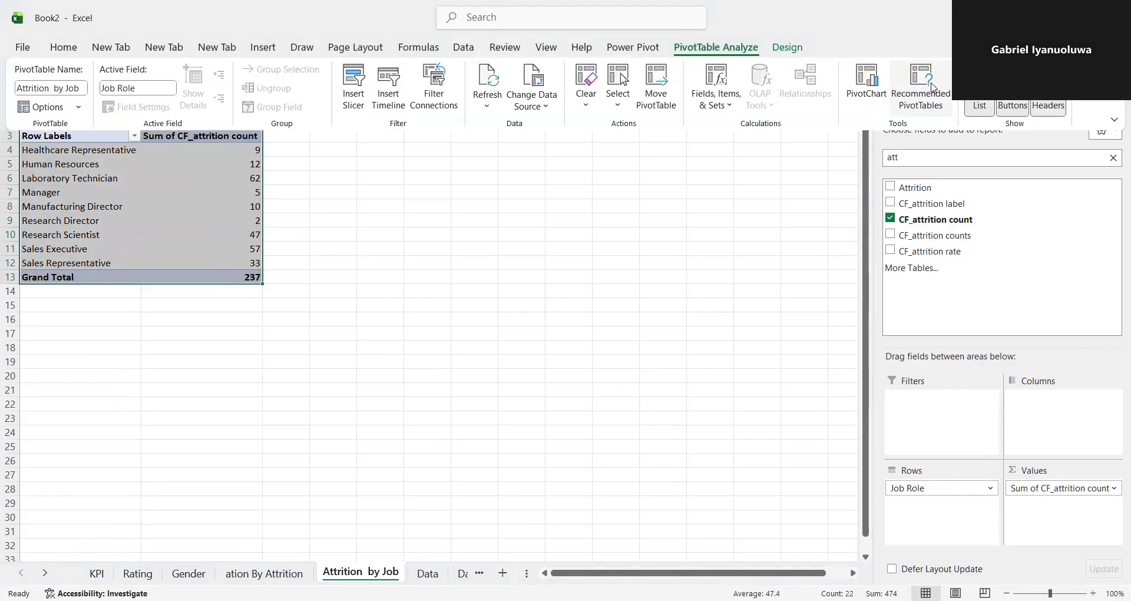
pyautogui.click(933, 87)
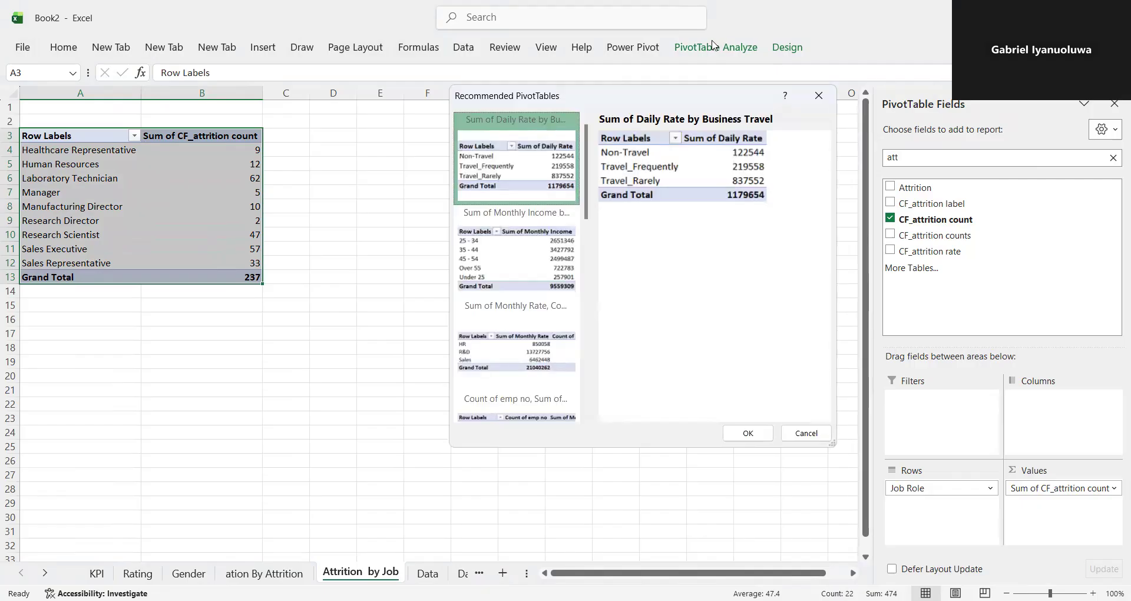
pyautogui.click(819, 92)
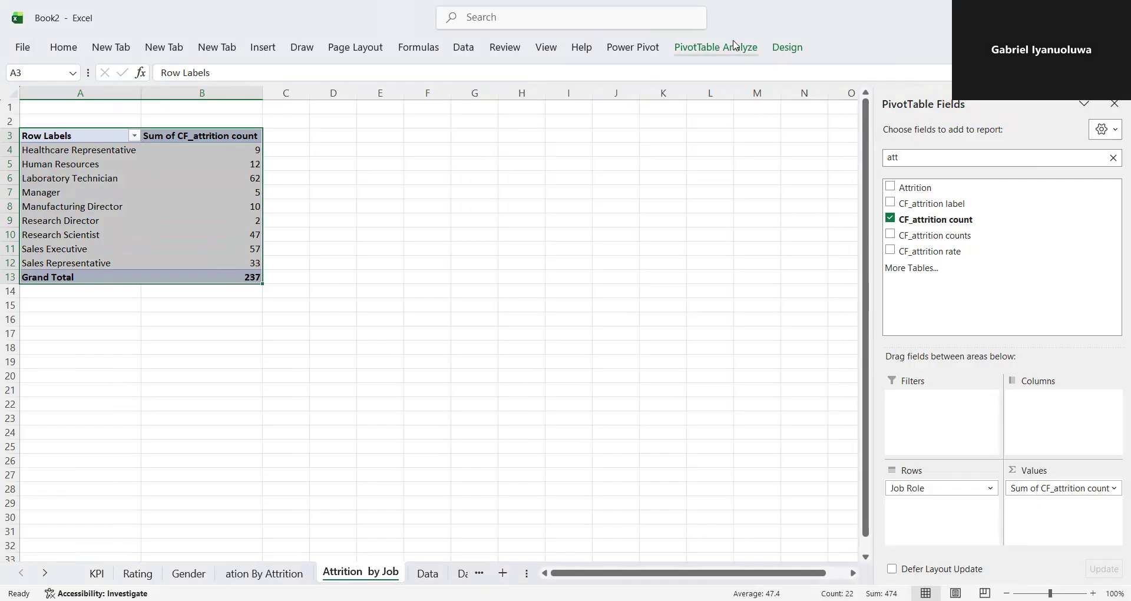
pyautogui.click(717, 47)
pyautogui.click(866, 88)
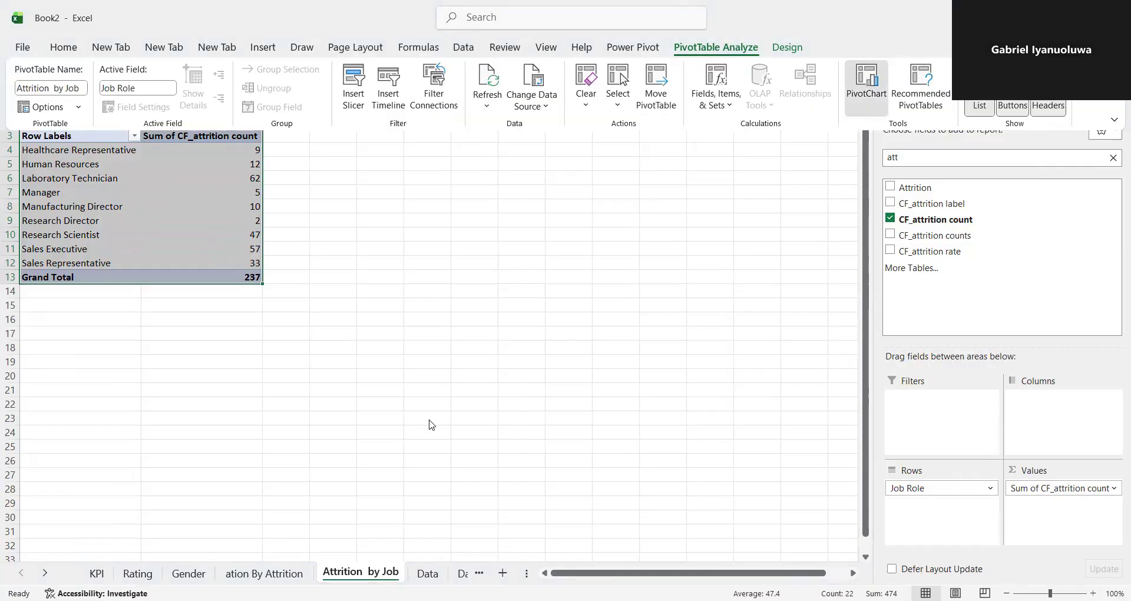
pyautogui.click(394, 340)
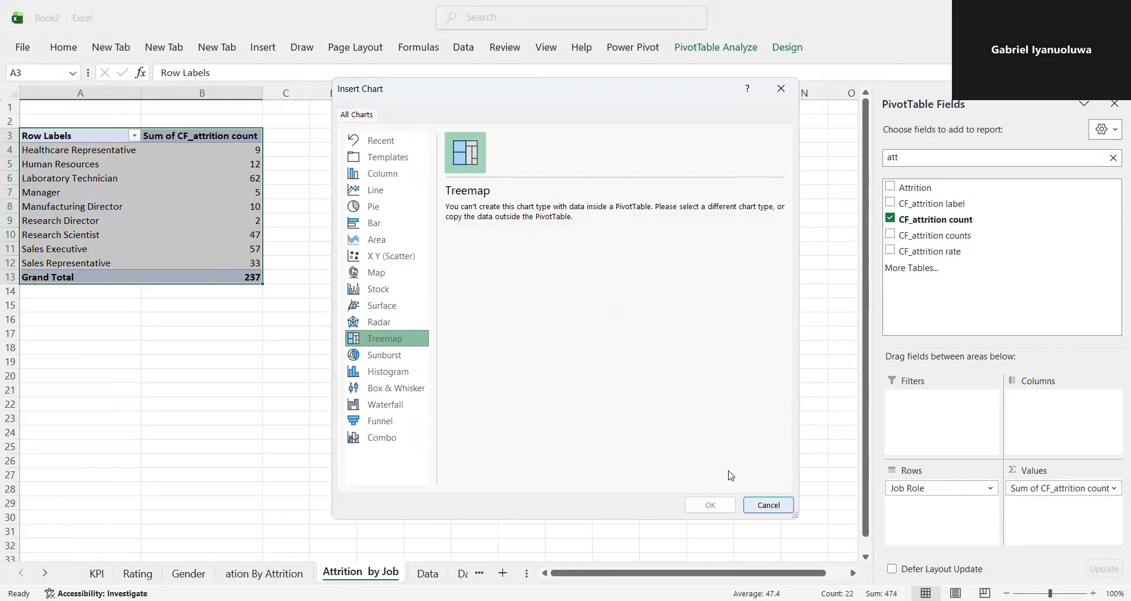
pyautogui.press('Escape')
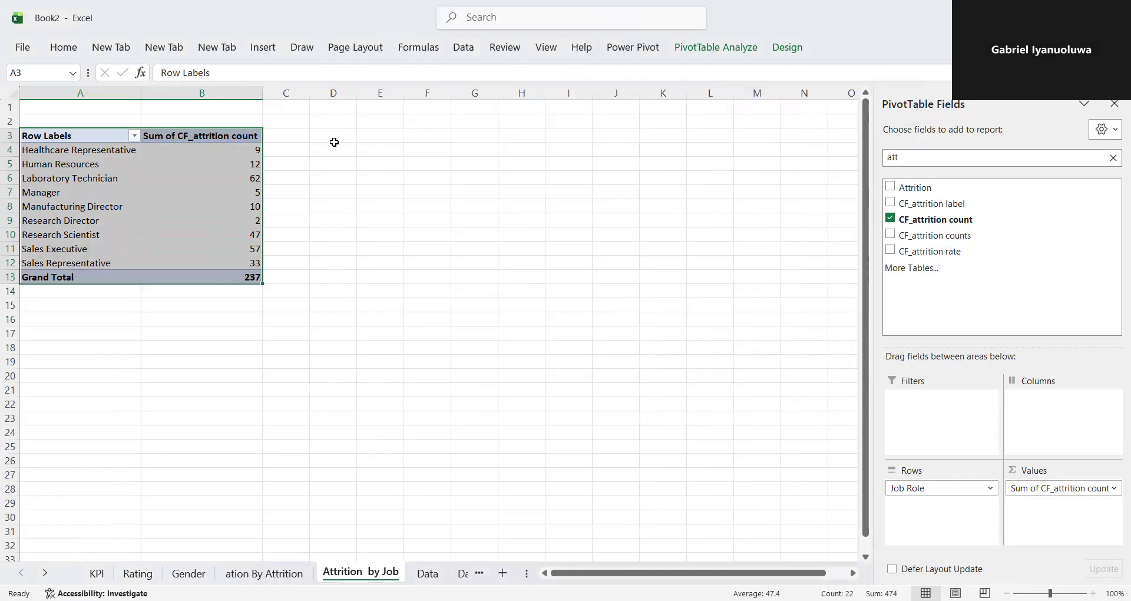
# - Enter the headers "Job" in E3 and "Attrition" in F3 beside the PivotTable
pyautogui.click(373, 139)
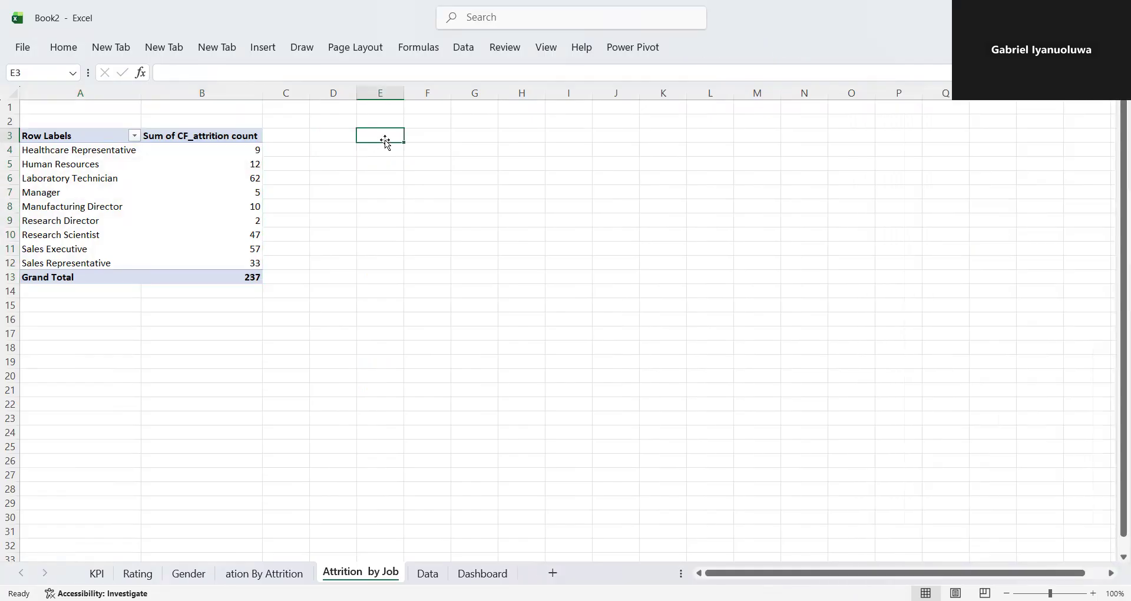
pyautogui.write('Job')
pyautogui.press('Tab')
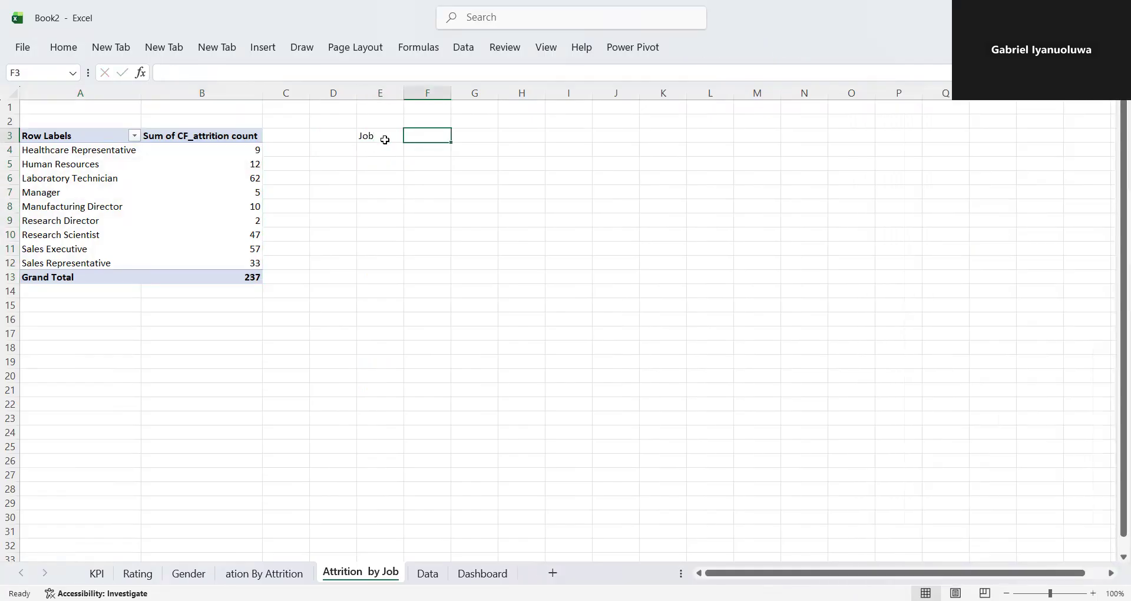
pyautogui.write('Attr')
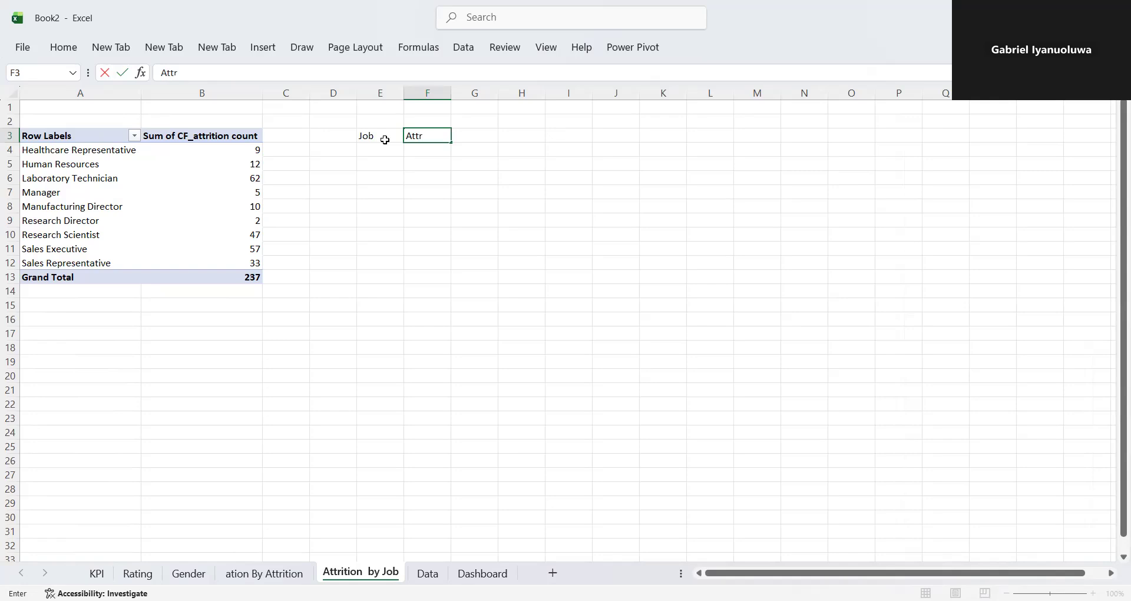
pyautogui.write('ition')
pyautogui.press('Return')
# - Link cell E4 by formula to the PivotTable's Healthcare Representative label in A4
pyautogui.click(387, 143)
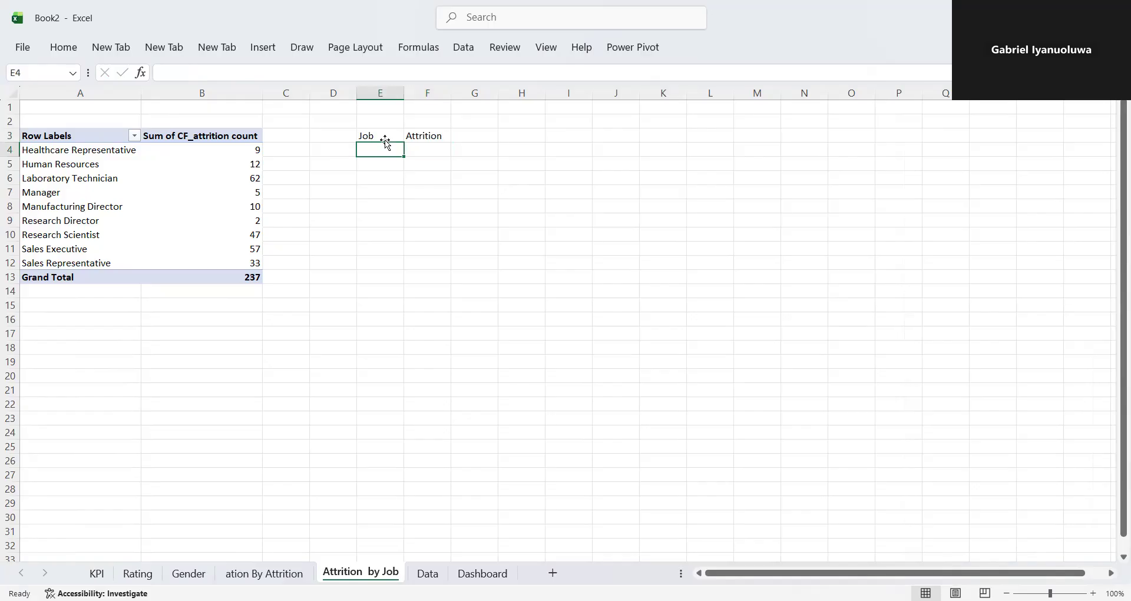
pyautogui.write('=')
pyautogui.click(95, 154)
pyautogui.press('Return')
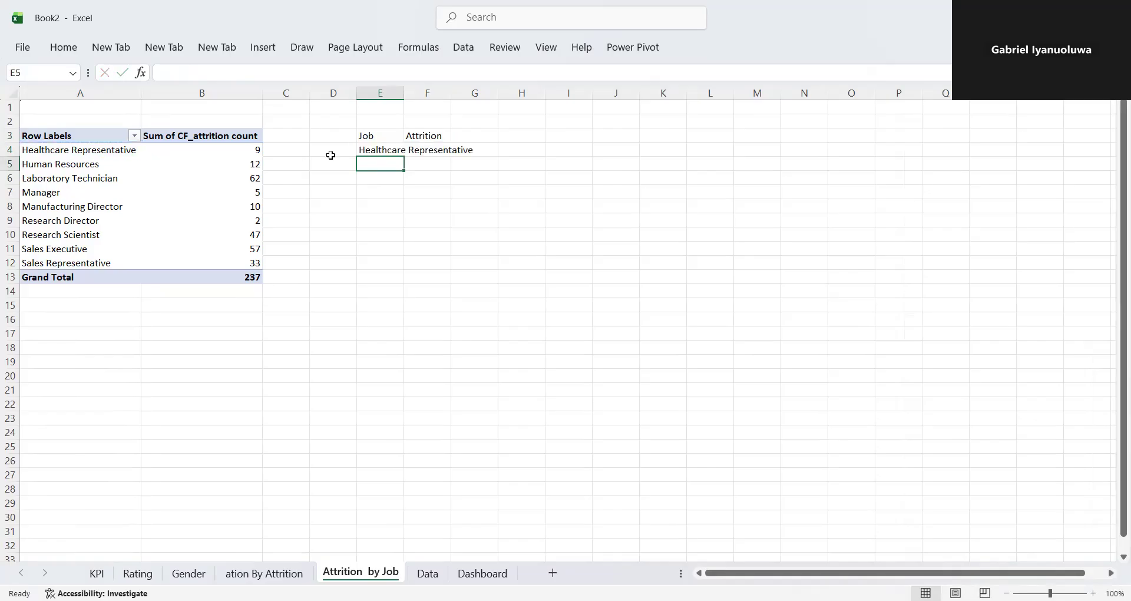
# - Autofit column E and fill the job label formula from E4 down to E12
pyautogui.doubleClick(402, 93)
pyautogui.click(463, 153)
pyautogui.moveTo(473, 154); pyautogui.dragTo(460, 264)
# - Link F4 by formula to the PivotTable's Healthcare Representative attrition count in B4 and fill it down to F12
pyautogui.click(499, 148)
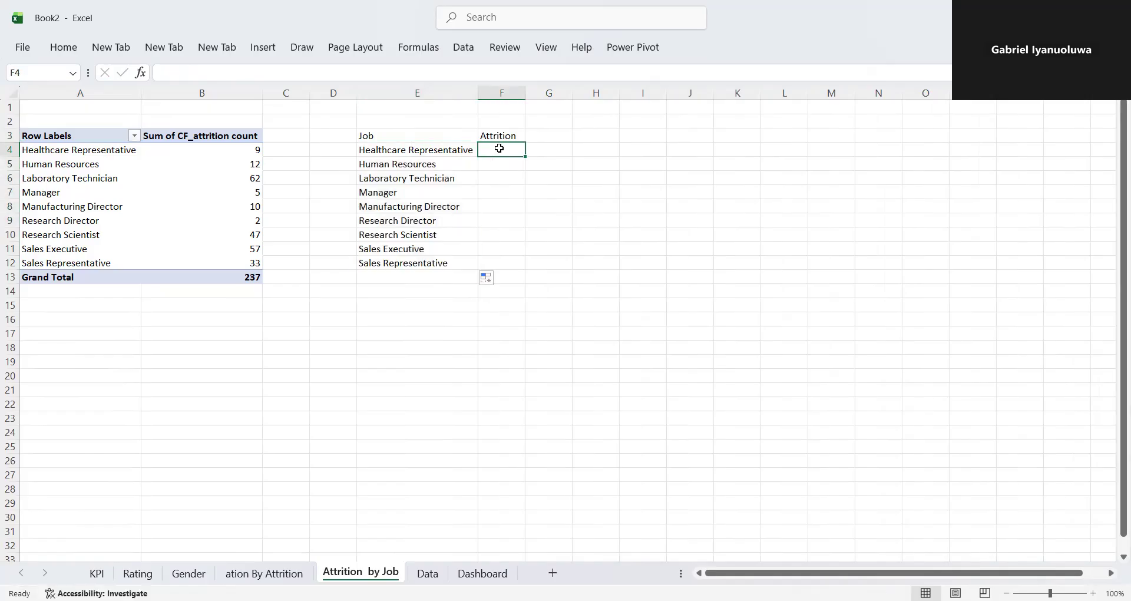
pyautogui.write('=')
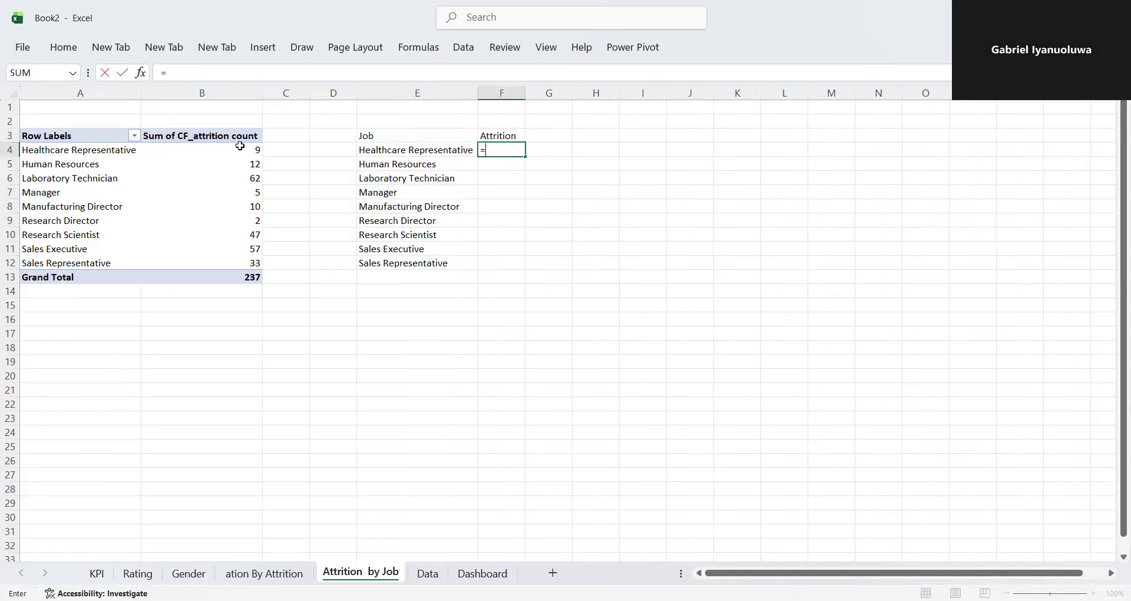
pyautogui.click(240, 149)
pyautogui.press('Return')
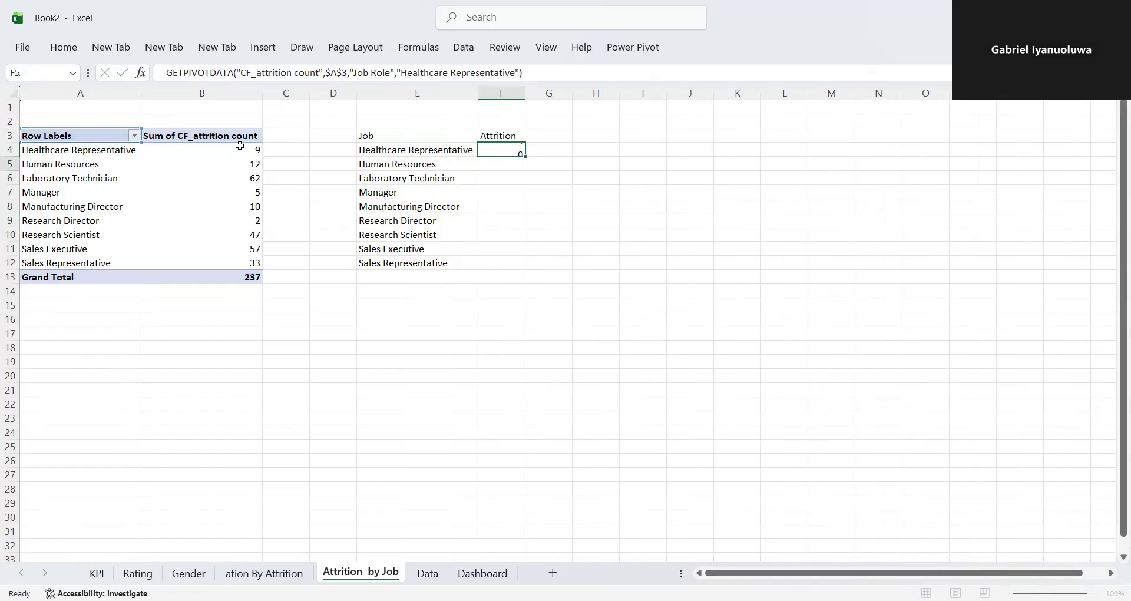
pyautogui.click(484, 144)
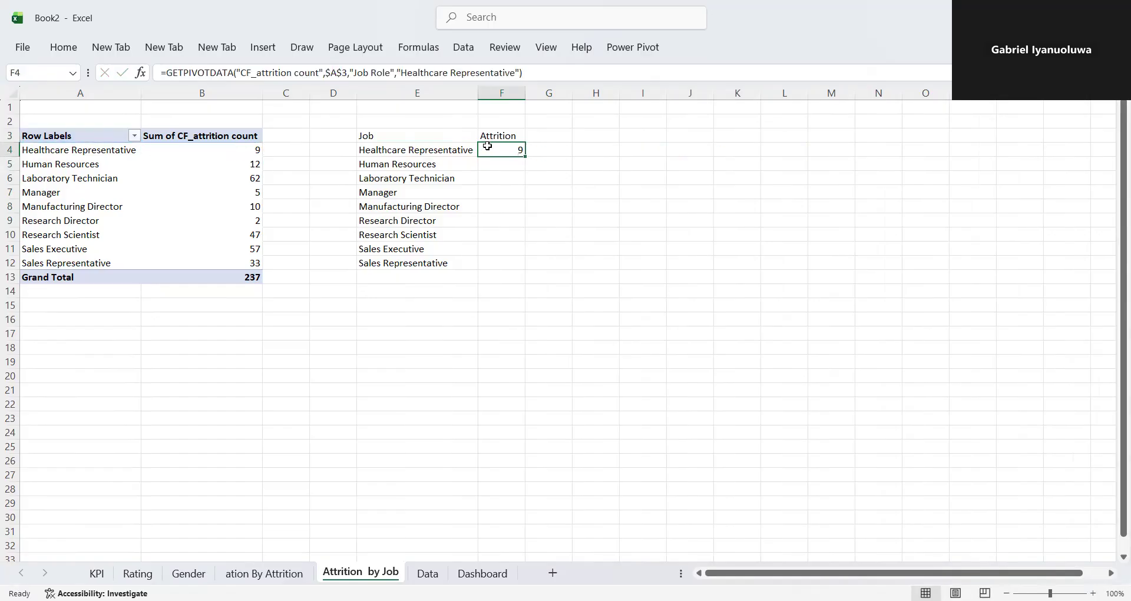
pyautogui.moveTo(524, 155); pyautogui.dragTo(514, 265)
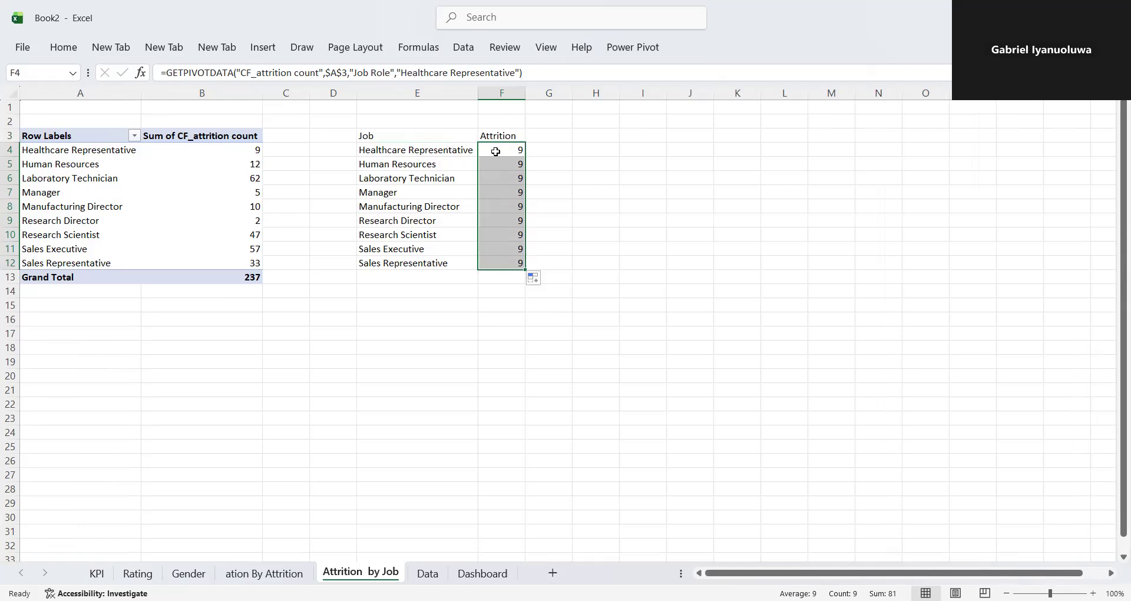
# - Replace the hard-coded "Healthcare Representative" item in F4's GETPIVOTDATA formula with a reference to A4 and refill it down to F12
pyautogui.doubleClick(515, 148)
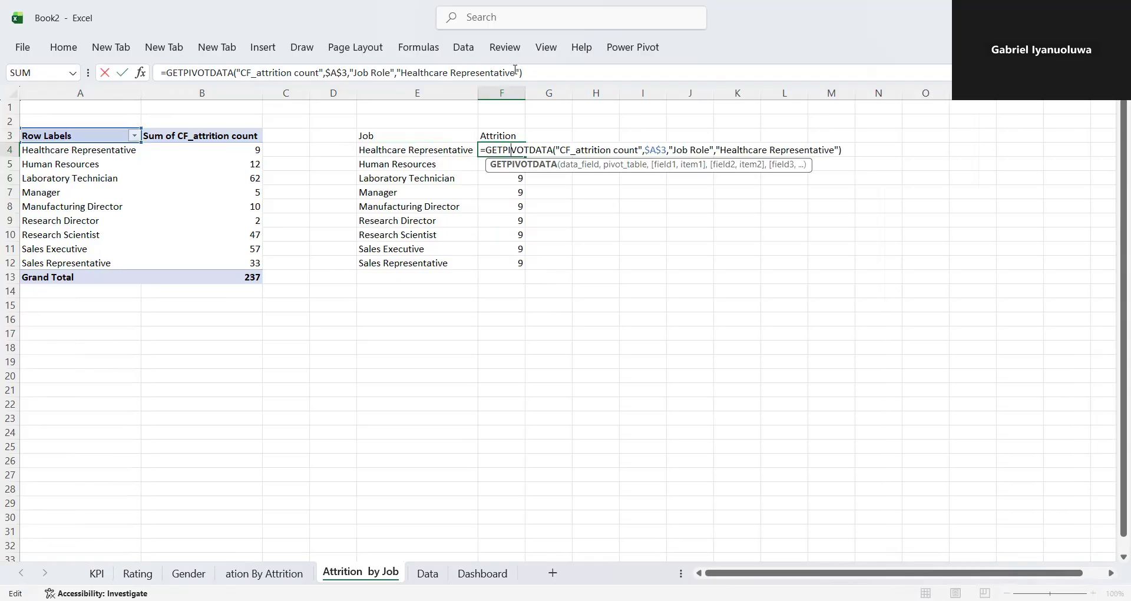
pyautogui.click(515, 69)
pyautogui.press('BackSpace')
pyautogui.press('BackSpace')
pyautogui.press('BackSpace')
pyautogui.press('BackSpace')
pyautogui.press('BackSpace')
pyautogui.press('BackSpace')
pyautogui.press('BackSpace')
pyautogui.press('BackSpace')
pyautogui.press('BackSpace')
pyautogui.press('BackSpace')
pyautogui.press('BackSpace')
pyautogui.press('BackSpace')
pyautogui.press('BackSpace')
pyautogui.press('BackSpace')
pyautogui.press('BackSpace')
pyautogui.press('BackSpace')
pyautogui.press('BackSpace')
pyautogui.press('BackSpace')
pyautogui.press('BackSpace')
pyautogui.press('BackSpace')
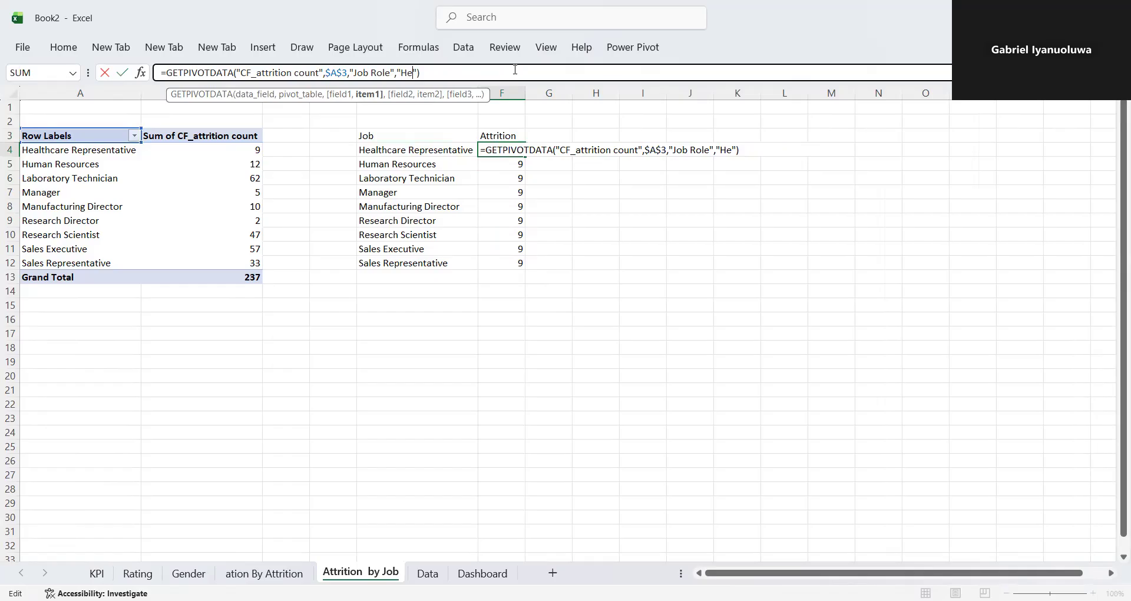
pyautogui.press('BackSpace')
pyautogui.press('BackSpace')
pyautogui.press('BackSpace')
pyautogui.press('BackSpace')
pyautogui.click(118, 150)
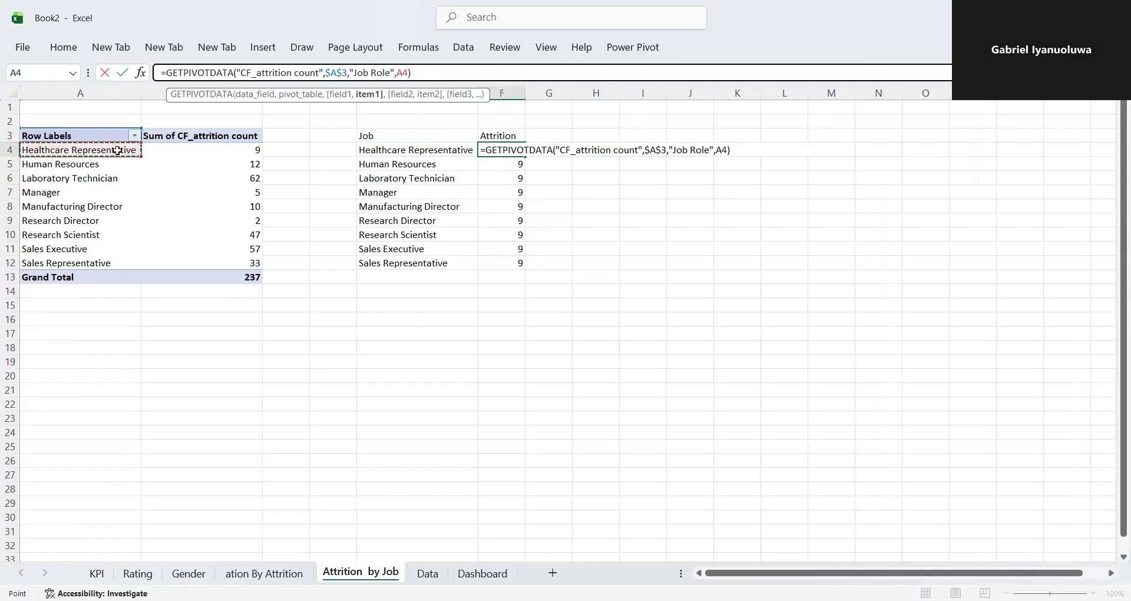
pyautogui.press('Return')
pyautogui.click(490, 150)
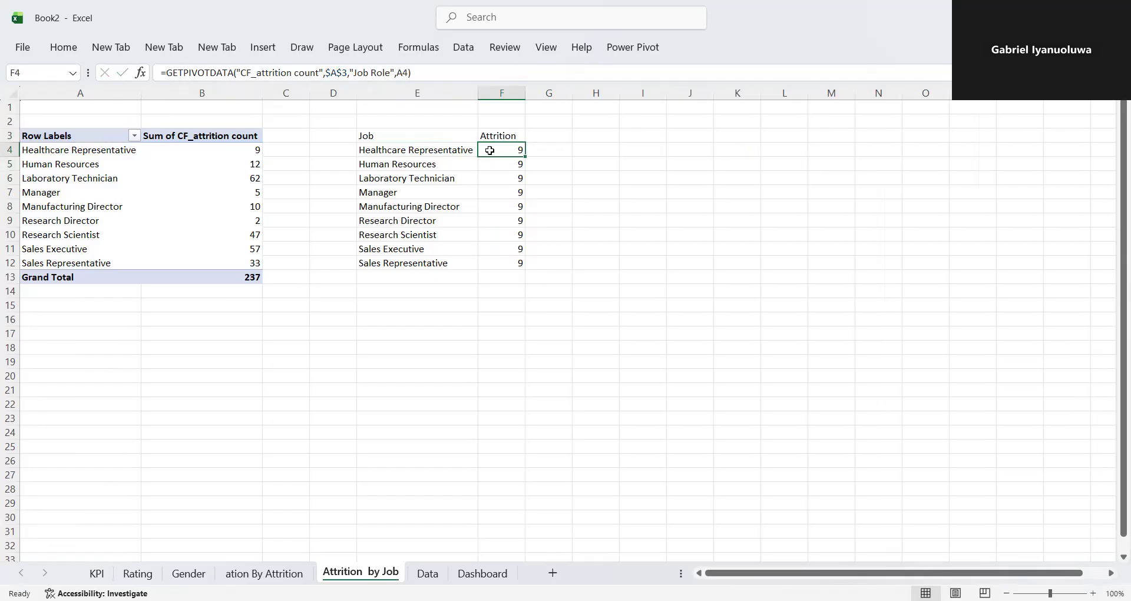
pyautogui.moveTo(527, 154); pyautogui.dragTo(524, 272)
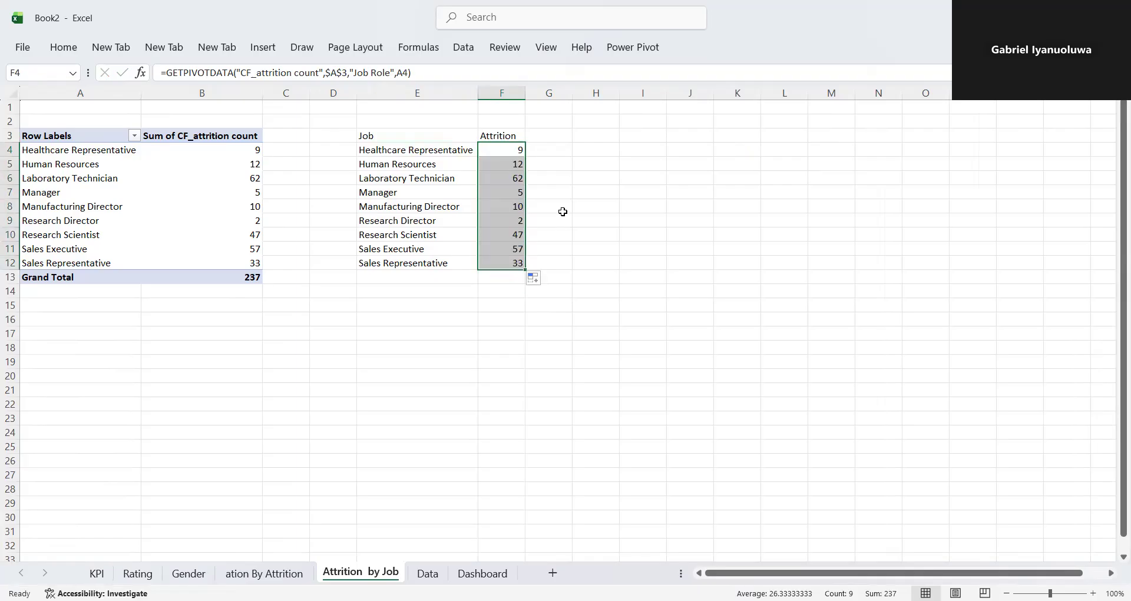
# - Insert a Treemap chart from the job and attrition data in E3:F12
pyautogui.moveTo(361, 136); pyautogui.dragTo(519, 265)
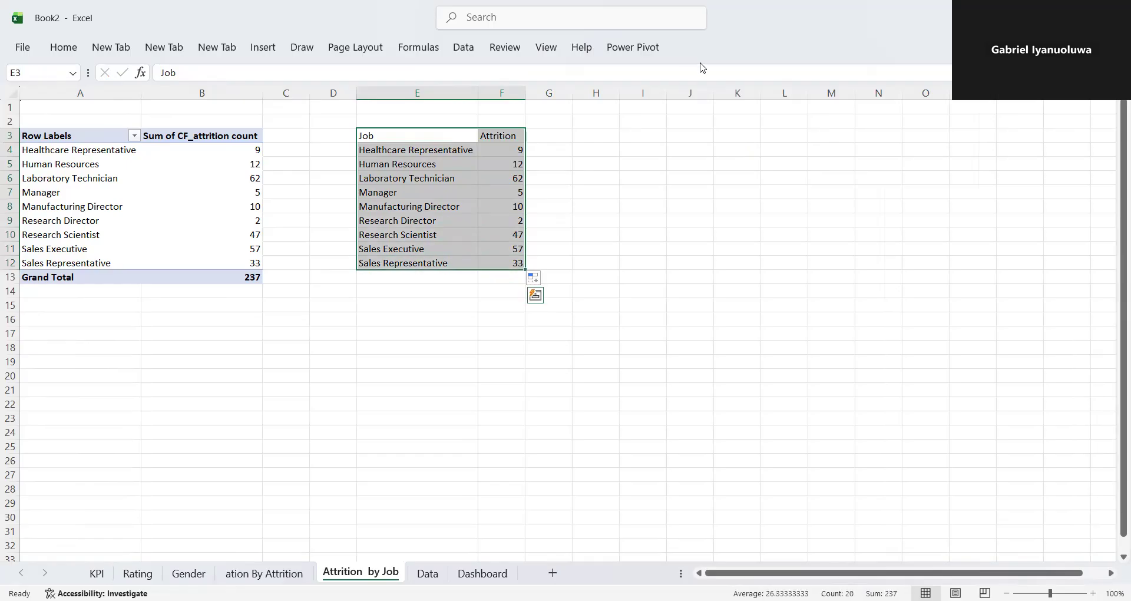
pyautogui.click(281, 48)
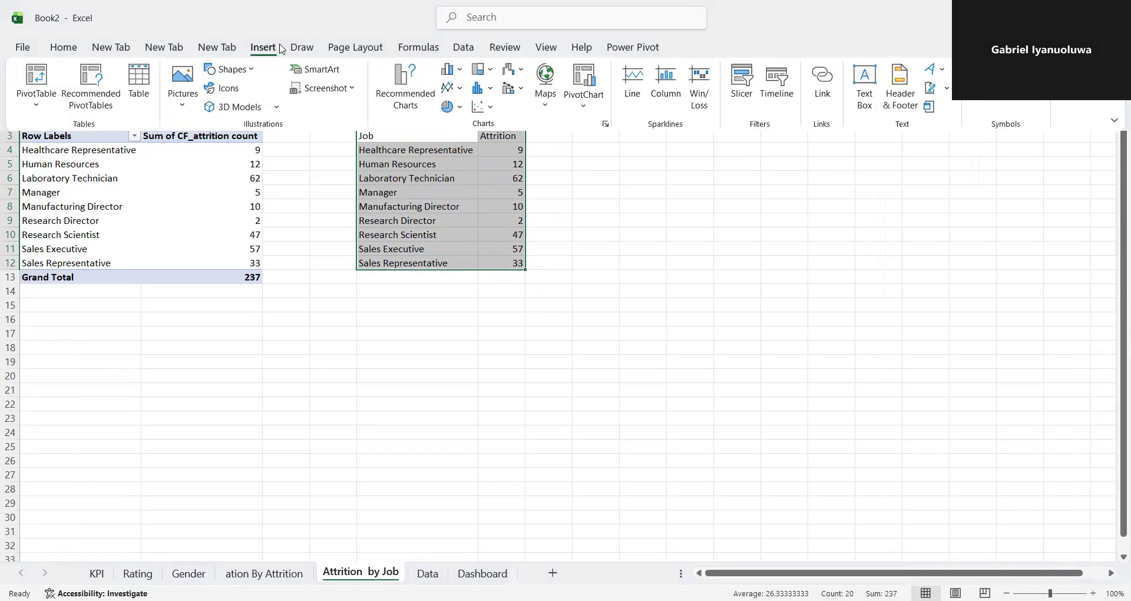
pyautogui.click(464, 72)
pyautogui.click(493, 70)
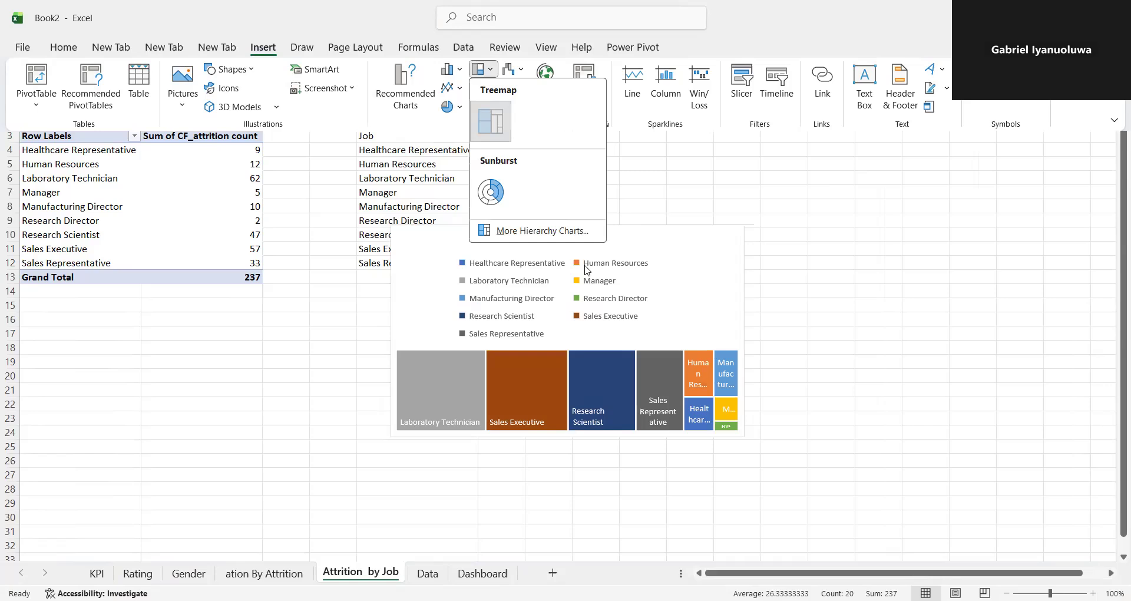
pyautogui.click(498, 115)
# - Move the treemap chart beside the data and delete its legend and chart title
pyautogui.moveTo(513, 272); pyautogui.dragTo(604, 238)
pyautogui.click(604, 239)
pyautogui.press('Delete')
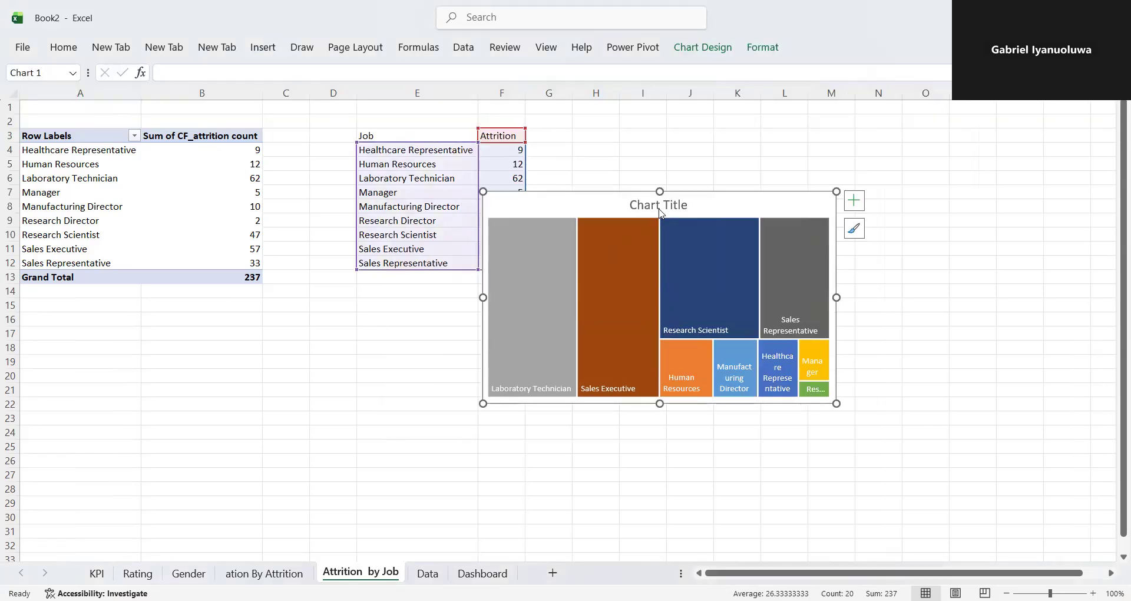
pyautogui.click(659, 207)
pyautogui.press('Delete')
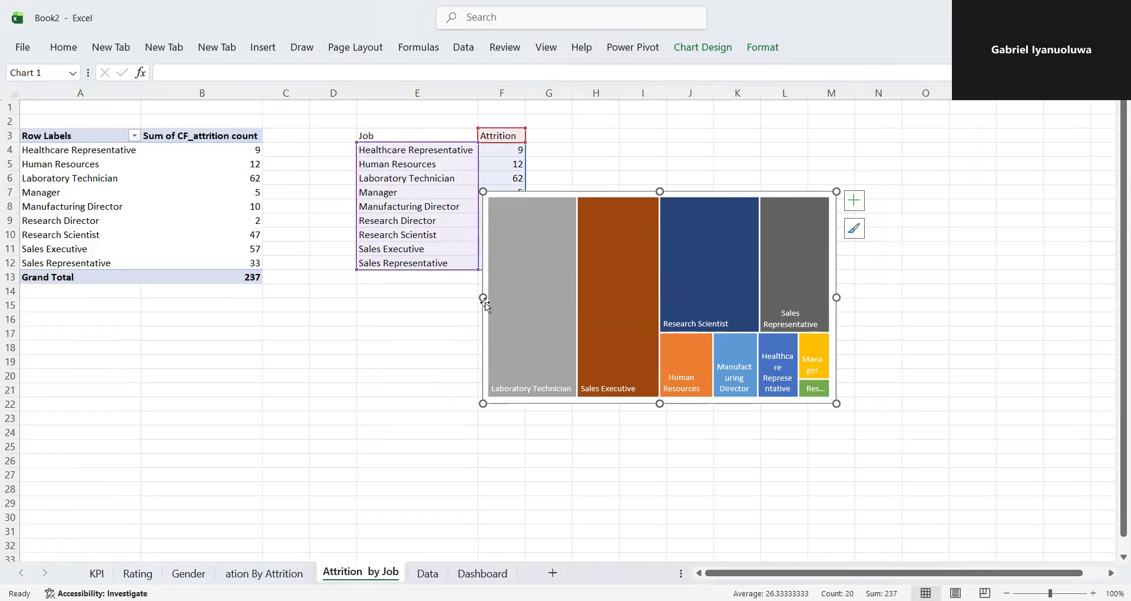
# - Shrink the treemap chart in width and height so it sits clear of the data in columns E and F
pyautogui.moveTo(483, 302); pyautogui.dragTo(543, 298)
pyautogui.moveTo(698, 193); pyautogui.dragTo(692, 227)
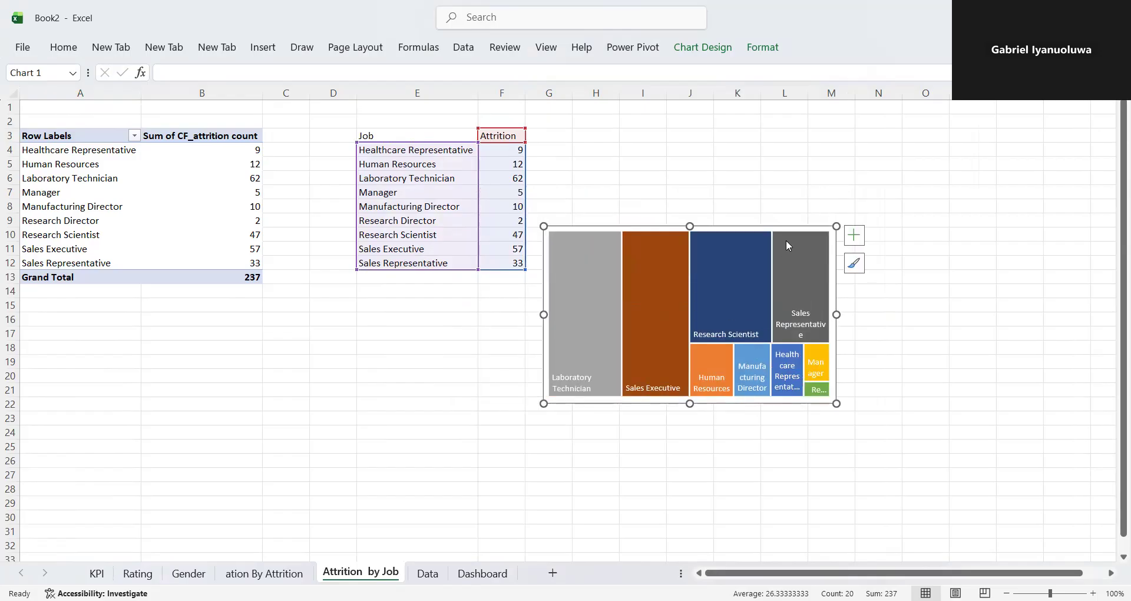
pyautogui.moveTo(840, 314); pyautogui.dragTo(815, 314)
pyautogui.moveTo(678, 225); pyautogui.dragTo(680, 233)
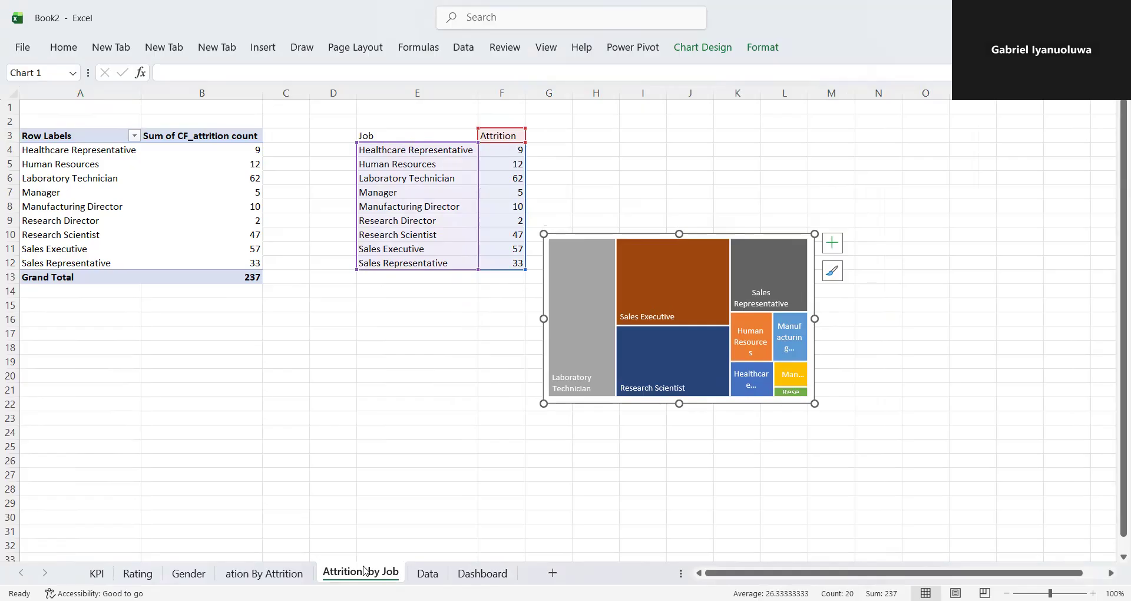
# - Copy the treemap chart to the Dashboard sheet and place it in the empty card beside Education Wise Attrition
pyautogui.click(505, 573)
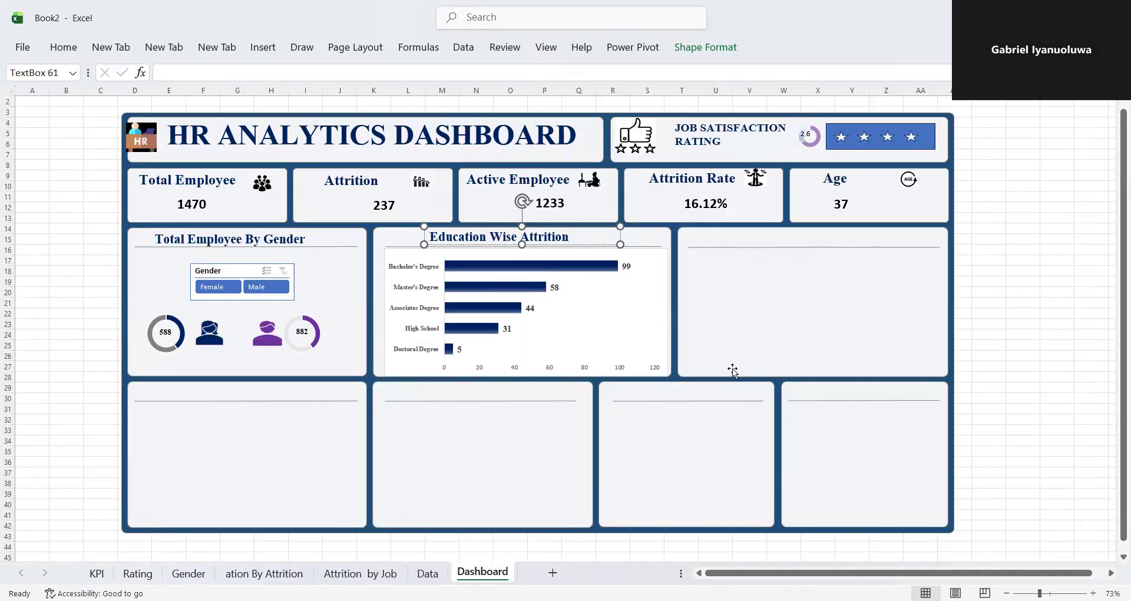
pyautogui.click(754, 319)
pyautogui.hotkey('ctrl', 'v')
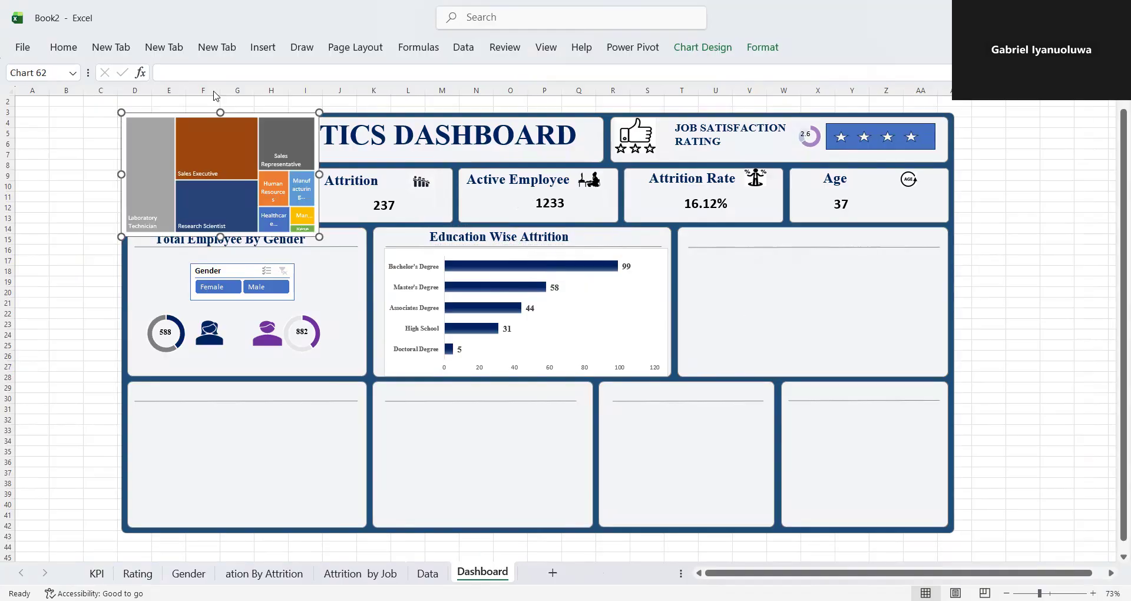
pyautogui.moveTo(196, 111); pyautogui.dragTo(782, 240)
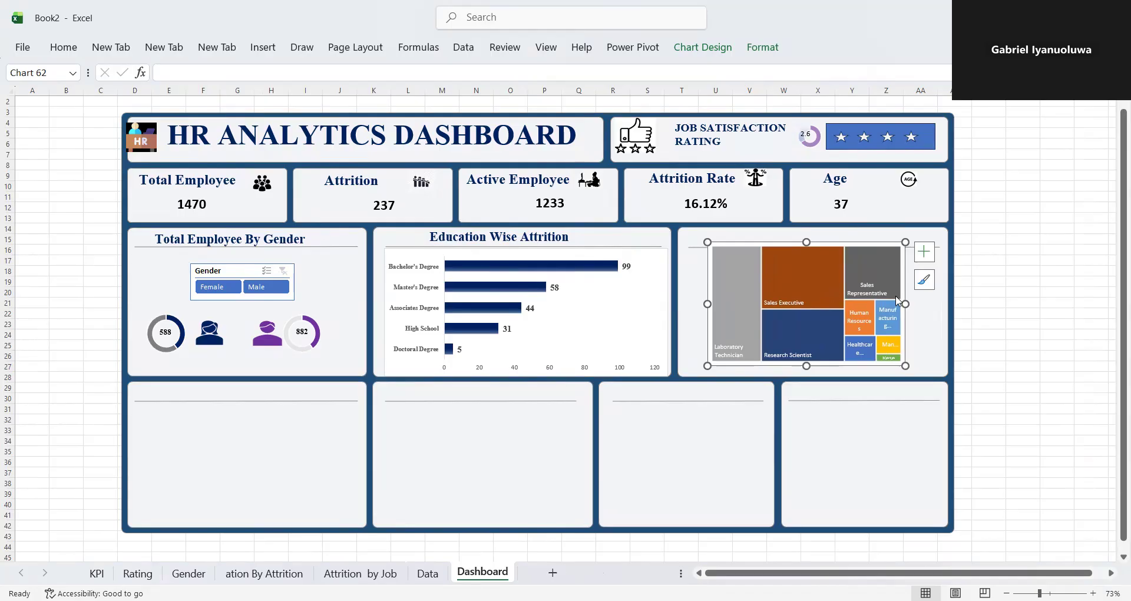
# - Resize the treemap on the dashboard to fill its card up to the divider line, leaving room for a heading
pyautogui.moveTo(906, 304); pyautogui.dragTo(948, 304)
pyautogui.moveTo(708, 304); pyautogui.dragTo(678, 318)
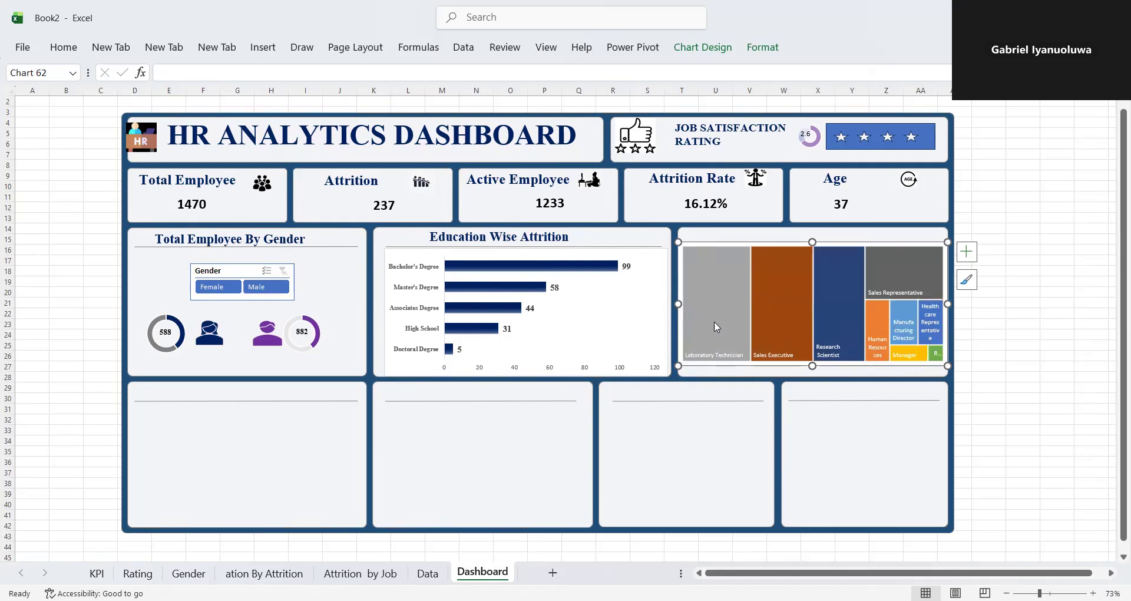
pyautogui.moveTo(813, 365); pyautogui.dragTo(815, 377)
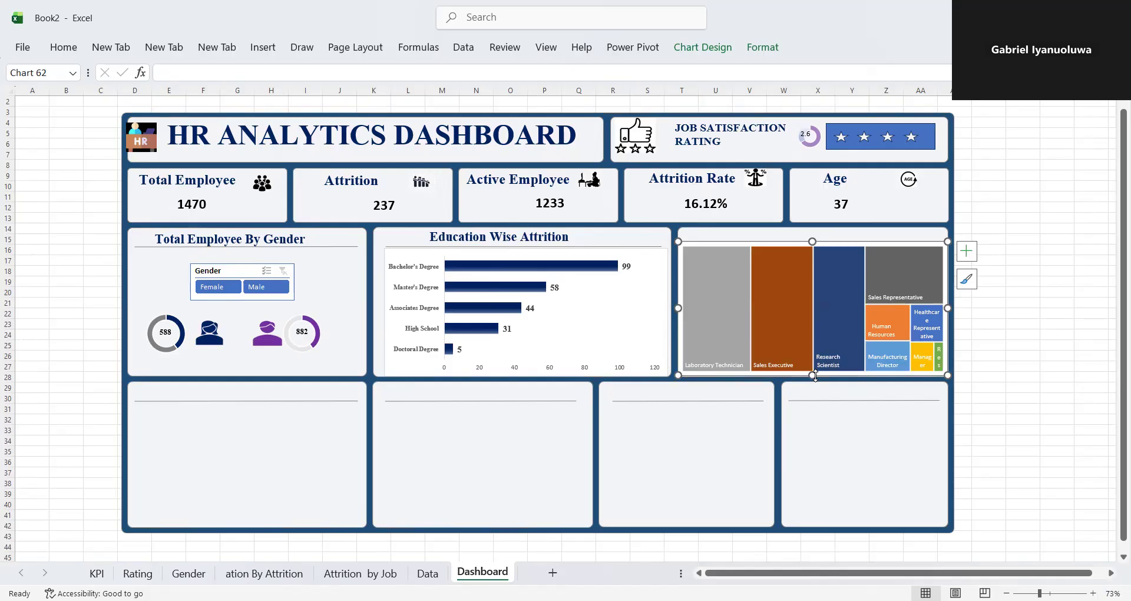
pyautogui.moveTo(812, 241); pyautogui.dragTo(812, 248)
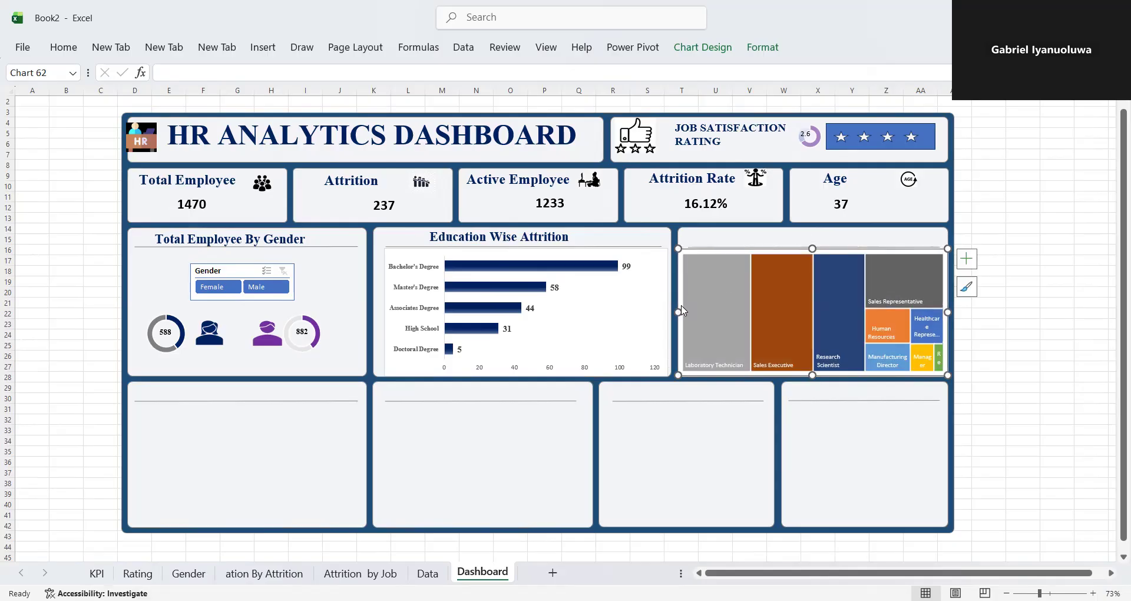
pyautogui.moveTo(682, 310)
pyautogui.moveTo(678, 312); pyautogui.dragTo(675, 312)
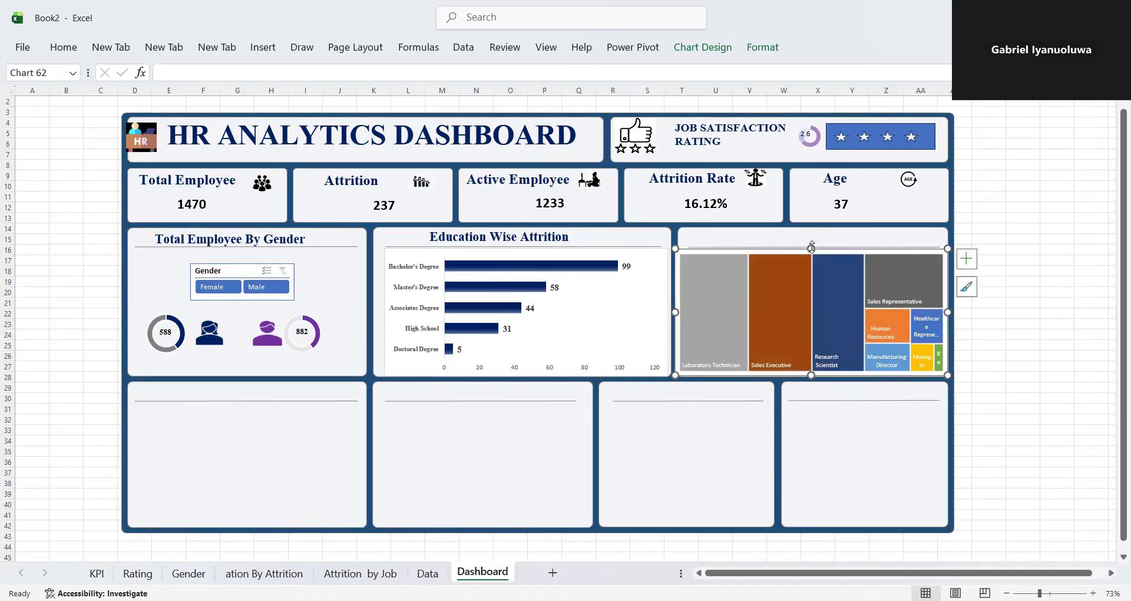
pyautogui.moveTo(811, 249); pyautogui.dragTo(811, 245)
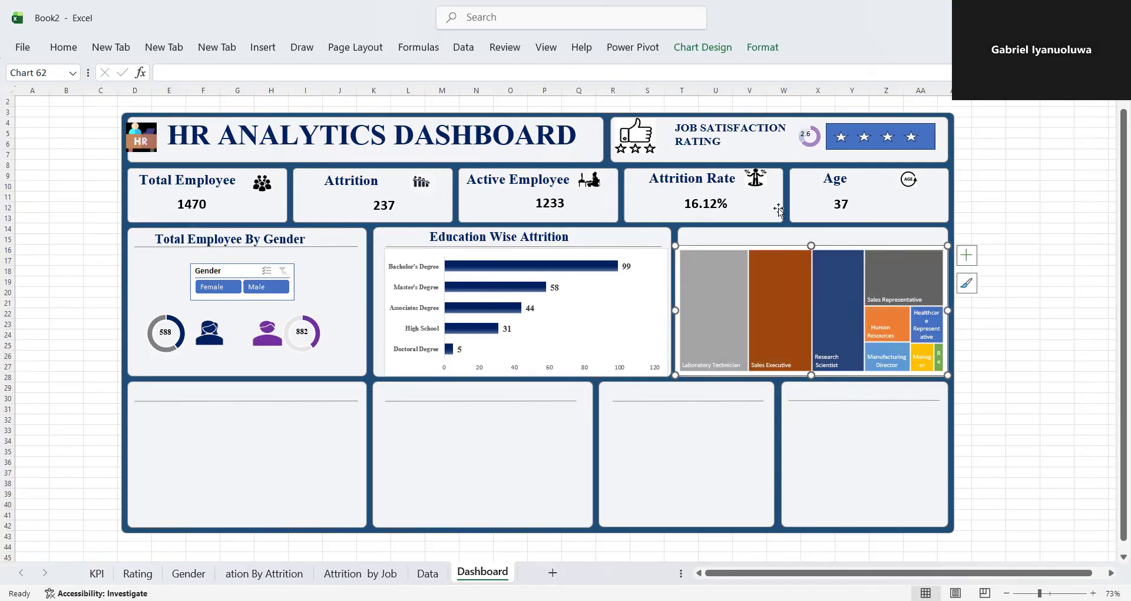
# - Duplicate the "Education Wise Attrition" heading text box and place the copy above the treemap
pyautogui.click(607, 244)
pyautogui.click(606, 242)
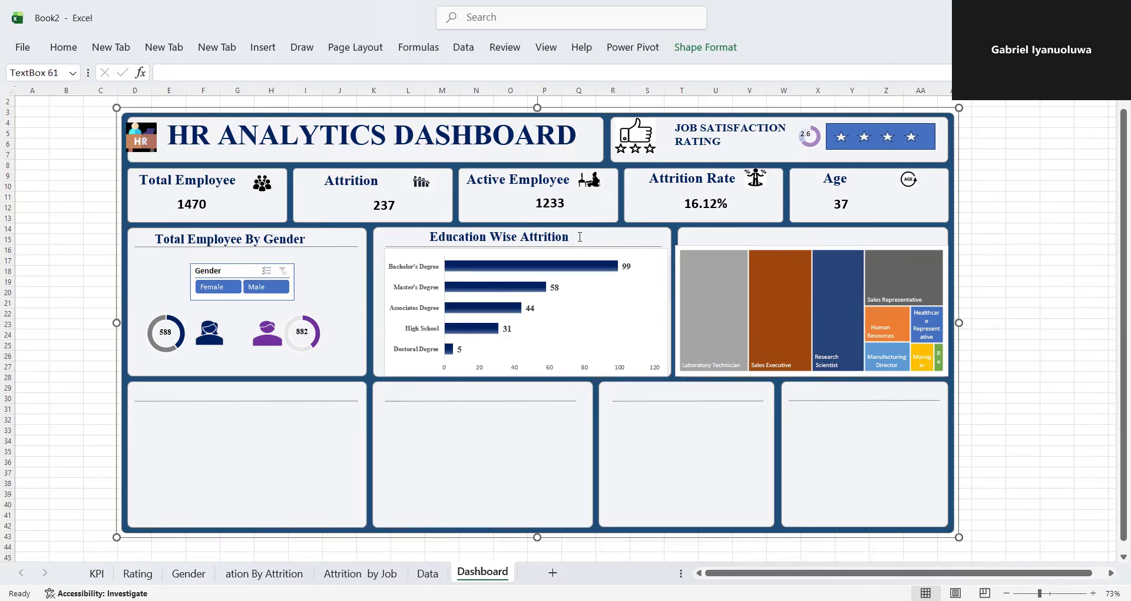
pyautogui.click(537, 241)
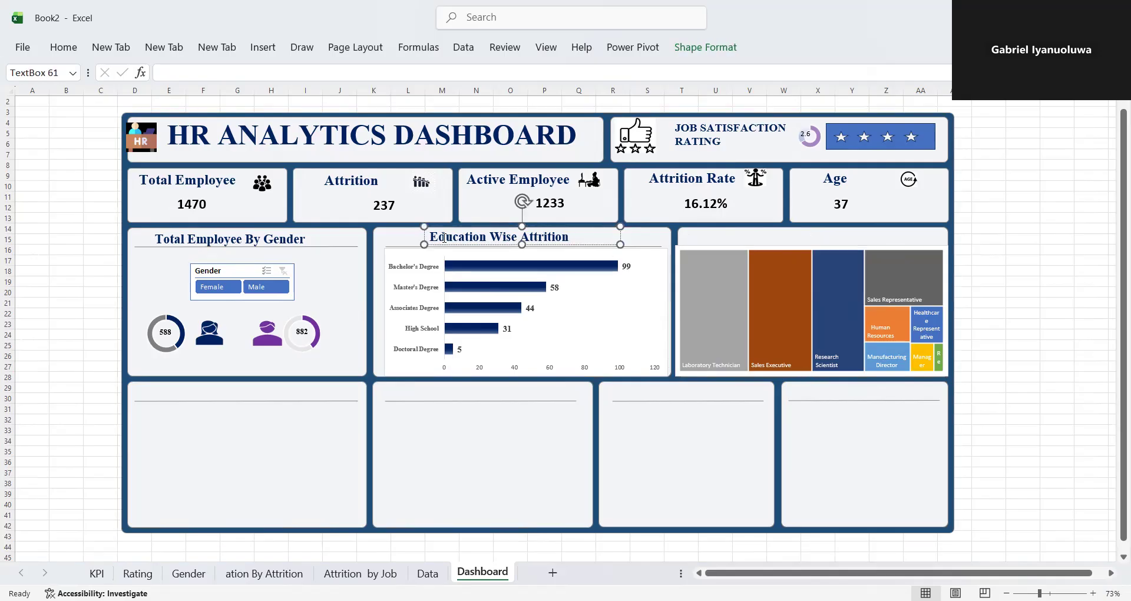
pyautogui.click(430, 226)
pyautogui.hotkey('ctrl', 'd')
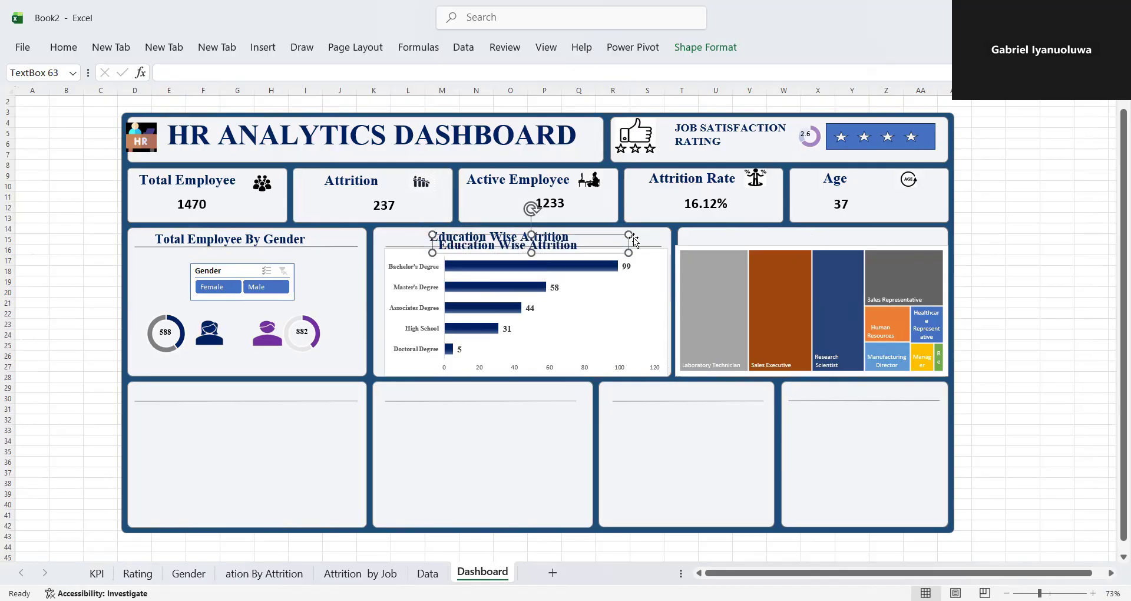
pyautogui.moveTo(593, 231); pyautogui.dragTo(866, 228)
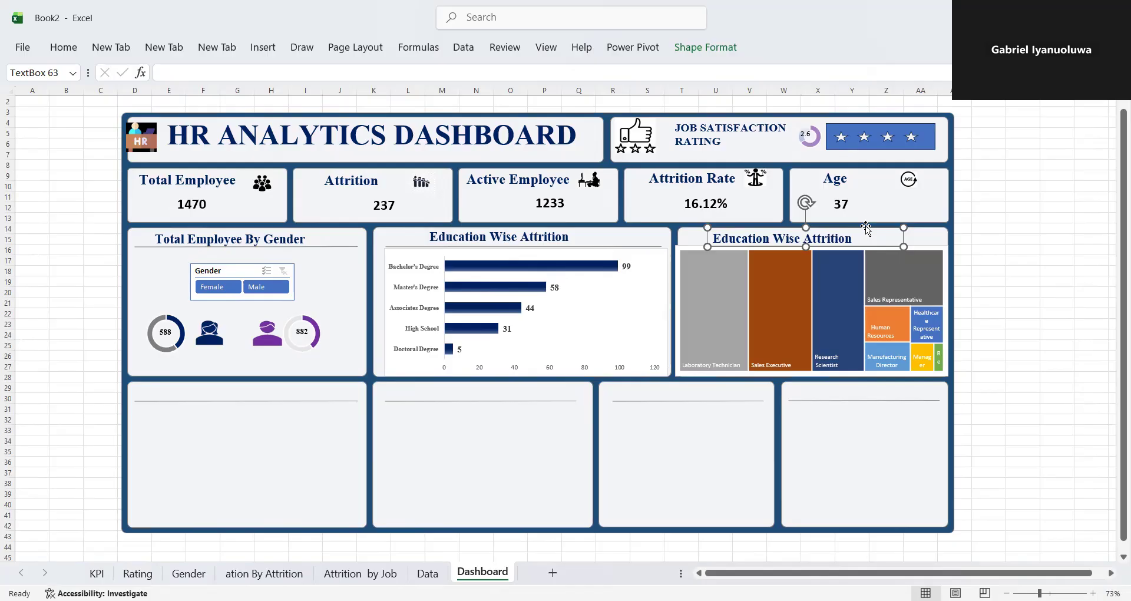
# - Change the heading text above the treemap to "Attrition By Job Role"
pyautogui.click(866, 232)
pyautogui.press('BackSpace')
pyautogui.press('BackSpace')
pyautogui.press('BackSpace')
pyautogui.press('BackSpace')
pyautogui.press('BackSpace')
pyautogui.press('BackSpace')
pyautogui.press('BackSpace')
pyautogui.press('BackSpace')
pyautogui.press('BackSpace')
pyautogui.press('BackSpace')
pyautogui.press('BackSpace')
pyautogui.press('BackSpace')
pyautogui.press('BackSpace')
pyautogui.press('BackSpace')
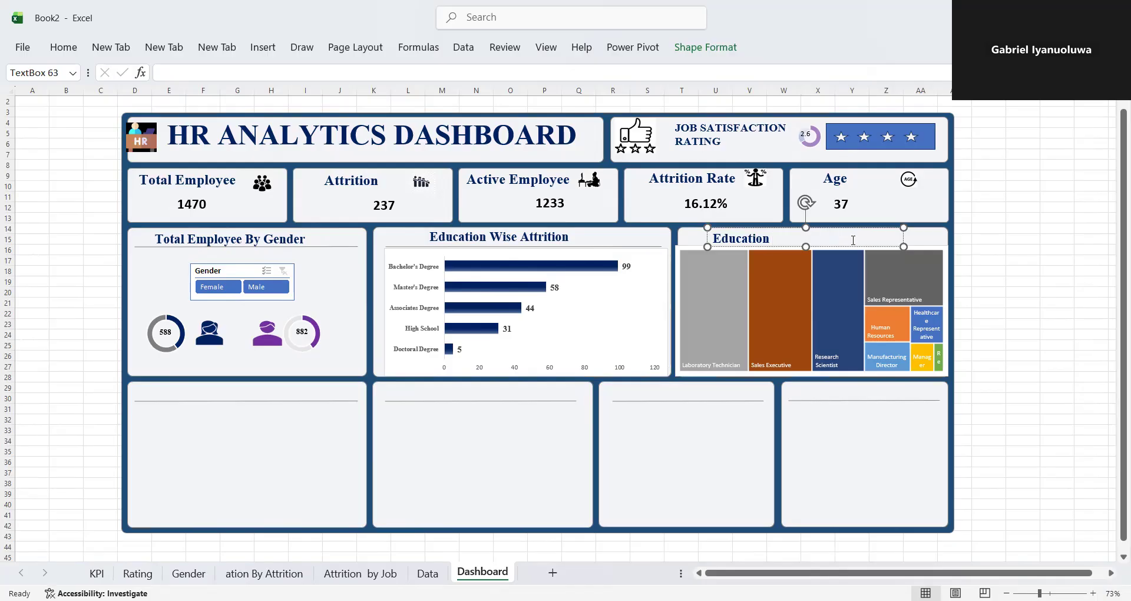
pyautogui.press('BackSpace')
pyautogui.press('BackSpace')
pyautogui.press('BackSpace')
pyautogui.press('BackSpace')
pyautogui.press('BackSpace')
pyautogui.press('BackSpace')
pyautogui.press('BackSpace')
pyautogui.press('BackSpace')
pyautogui.press('BackSpace')
pyautogui.press('BackSpace')
pyautogui.write('Attrition By Job Role')
pyautogui.press('Return')
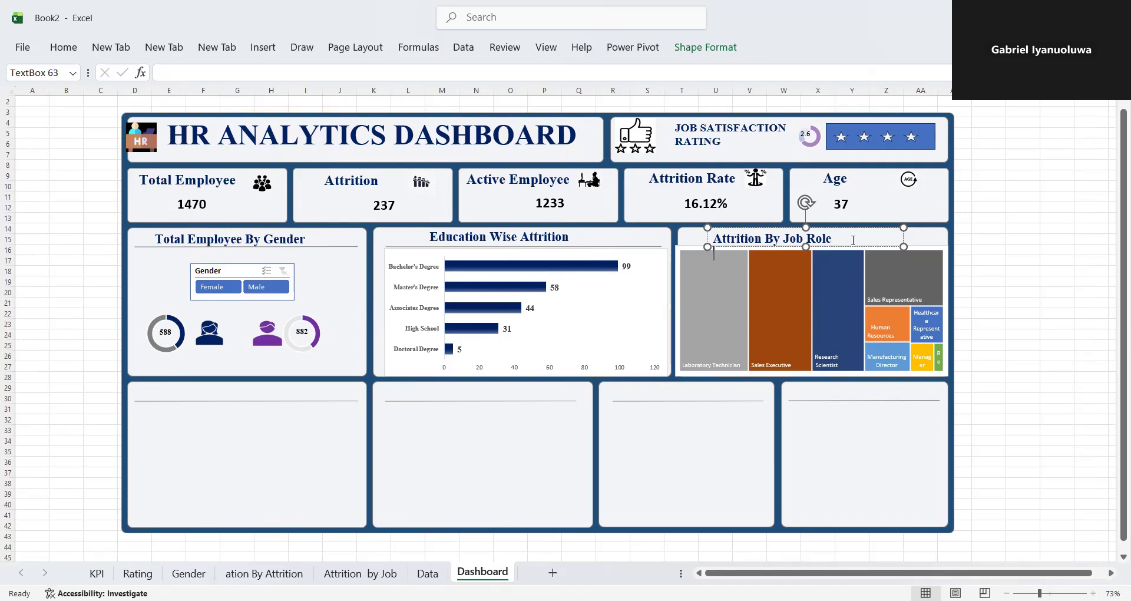
# - Set the "Attrition By Job Role" text box to No Fill and No Outline, then deselect it
pyautogui.click(705, 47)
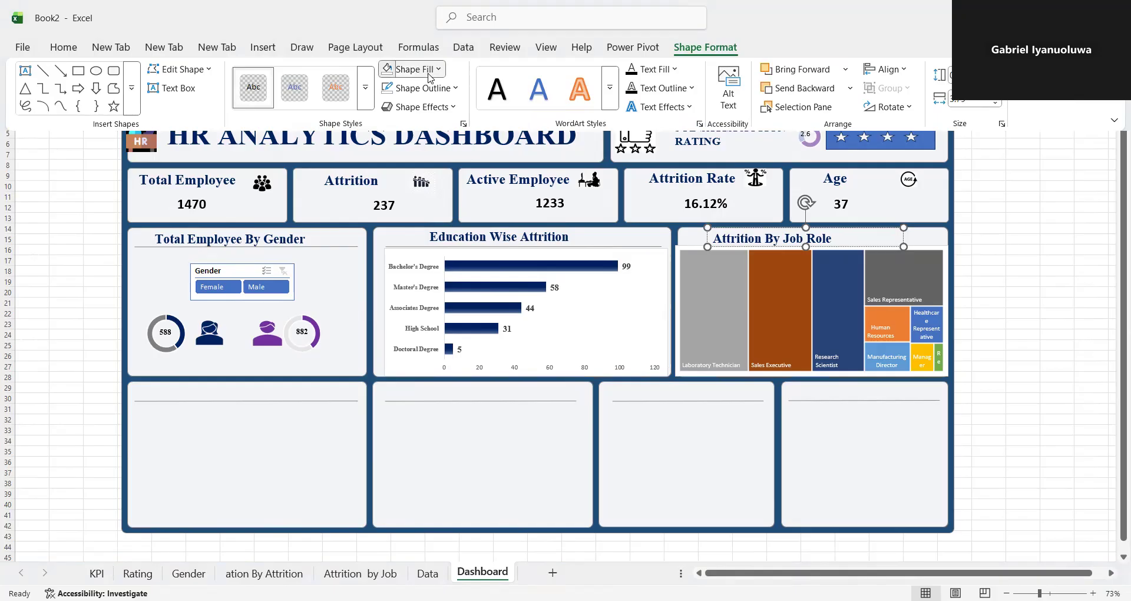
pyautogui.click(429, 76)
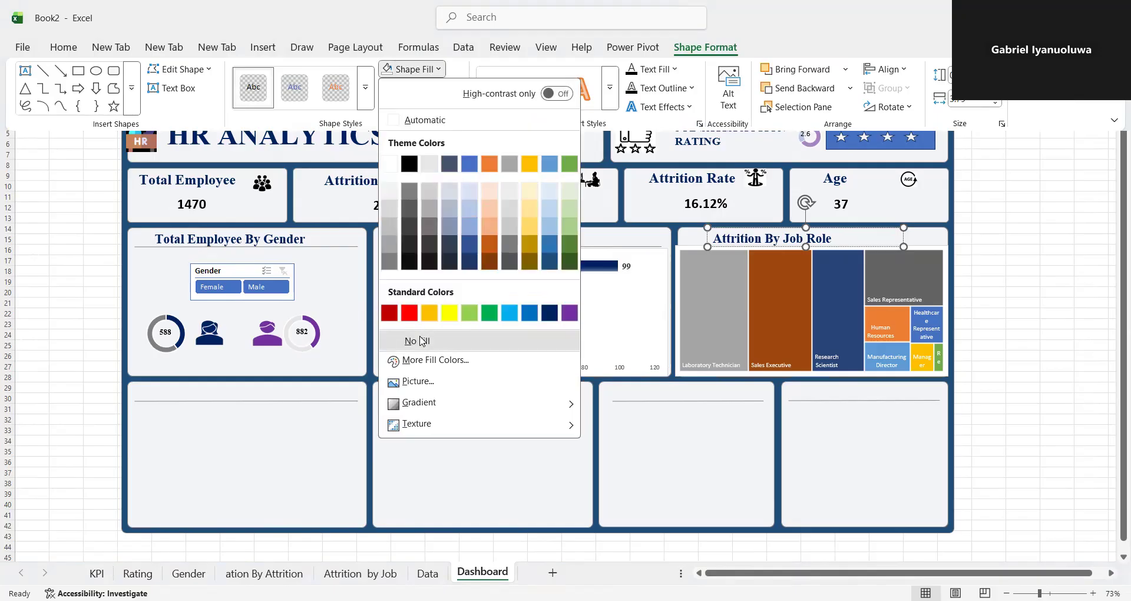
pyautogui.click(422, 341)
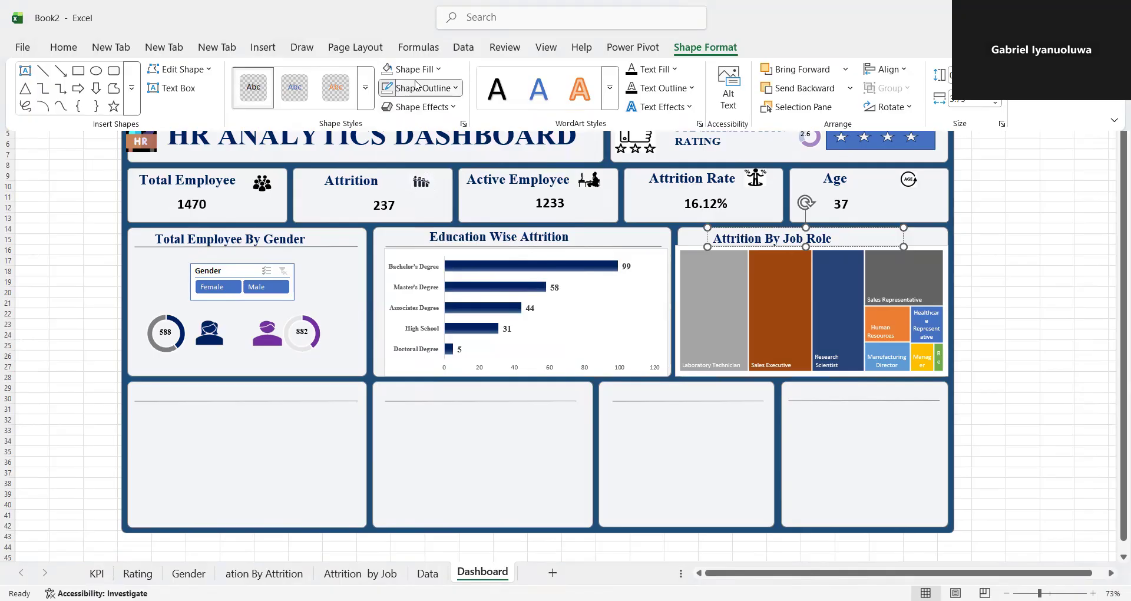
pyautogui.click(419, 88)
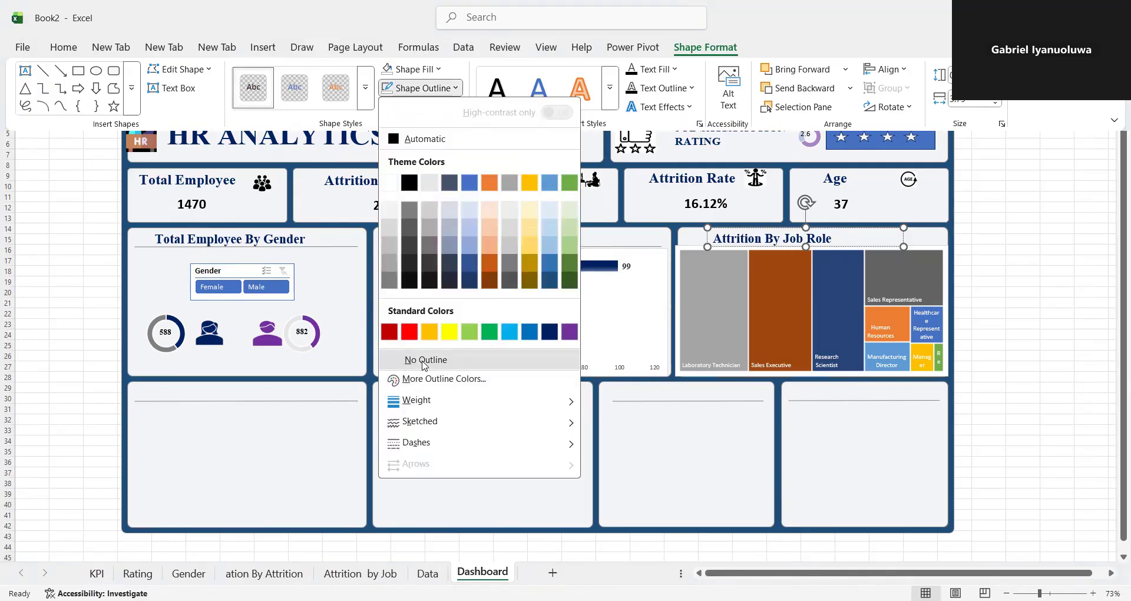
pyautogui.click(424, 360)
pyautogui.click(756, 444)
pyautogui.click(760, 445)
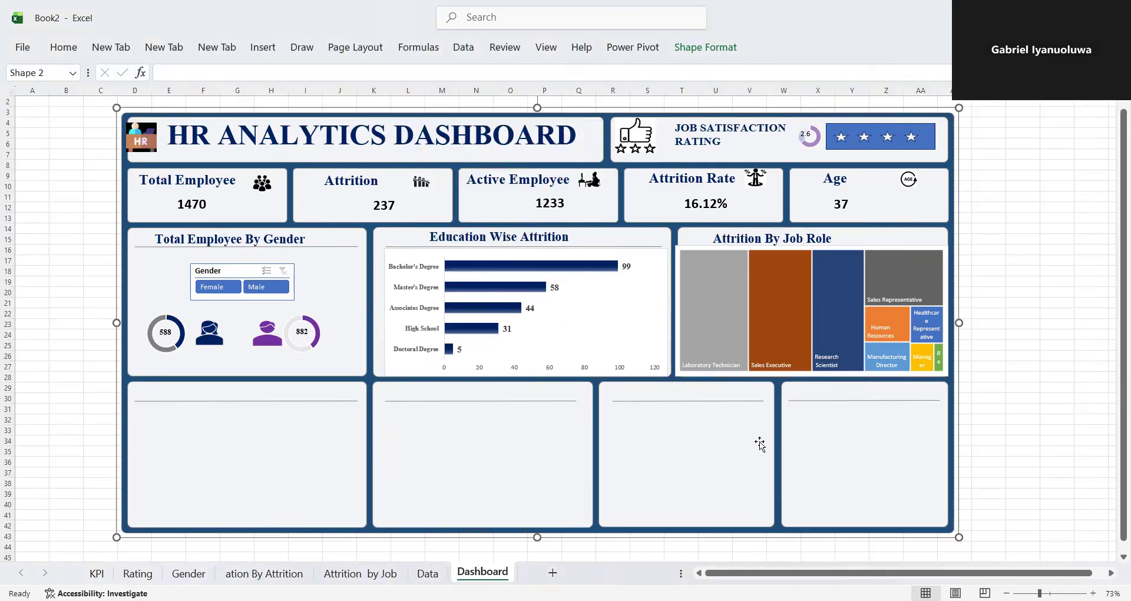
# - Create a PivotTable from Table_1 on the Data sheet, placed in a new worksheet
pyautogui.click(243, 435)
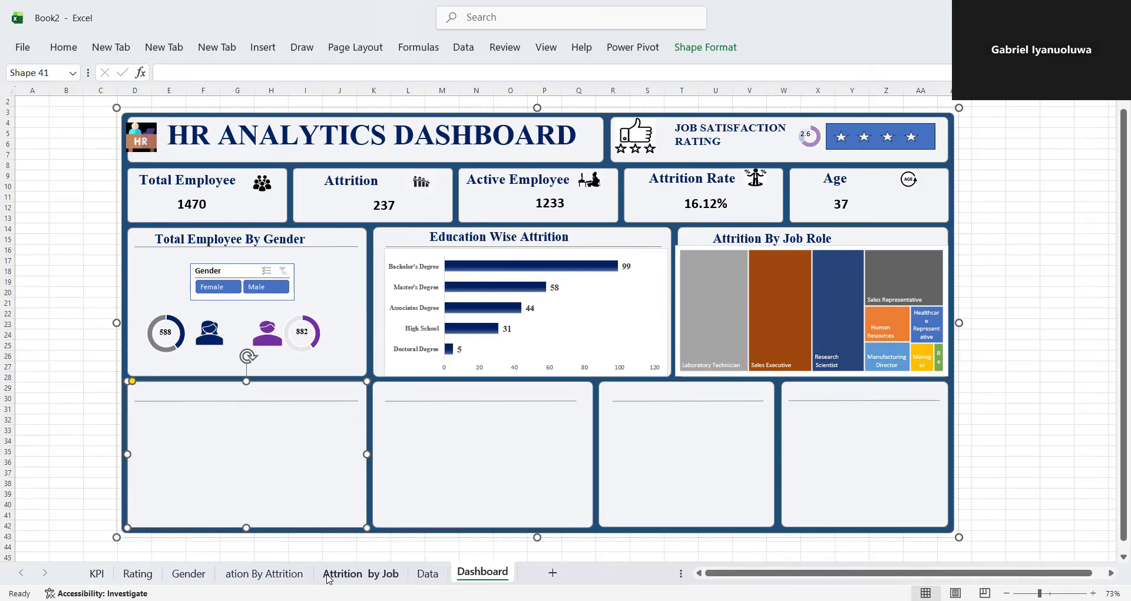
pyautogui.click(428, 573)
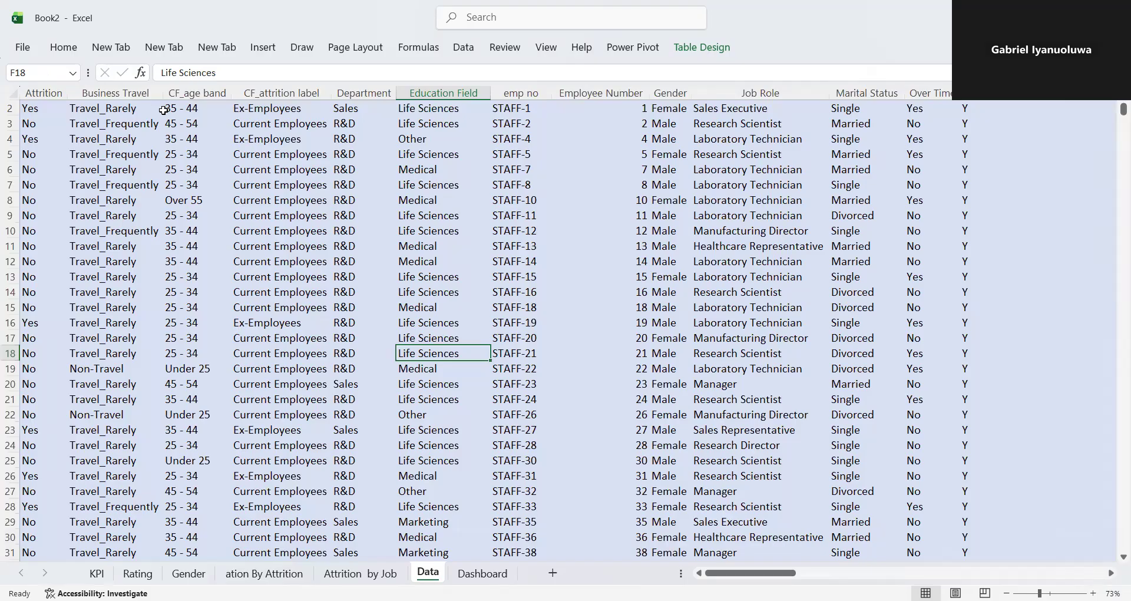
pyautogui.click(263, 54)
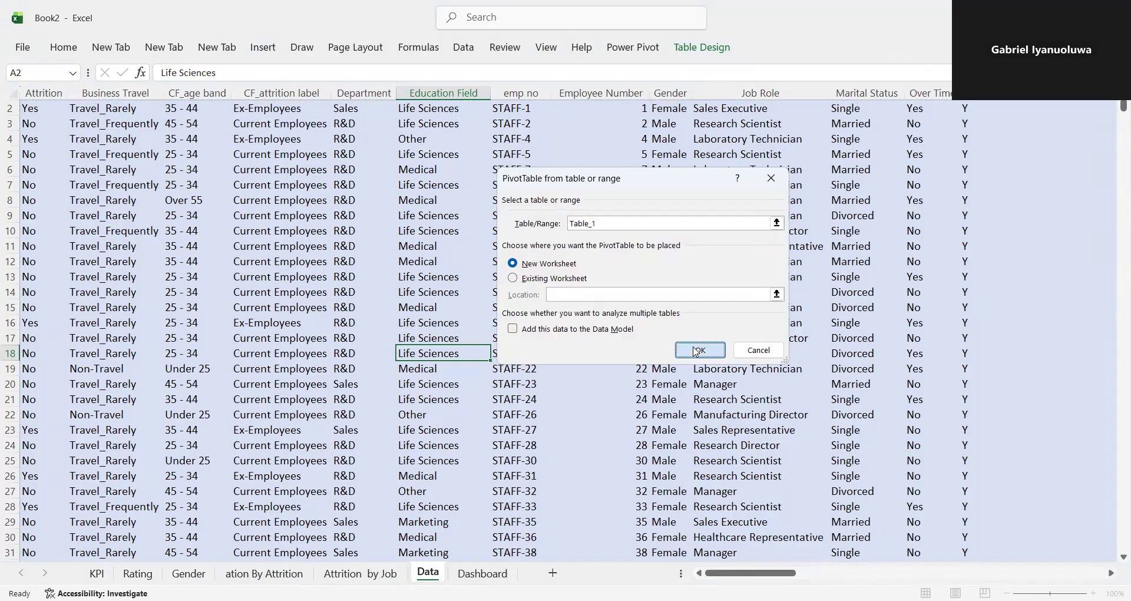
pyautogui.click(697, 351)
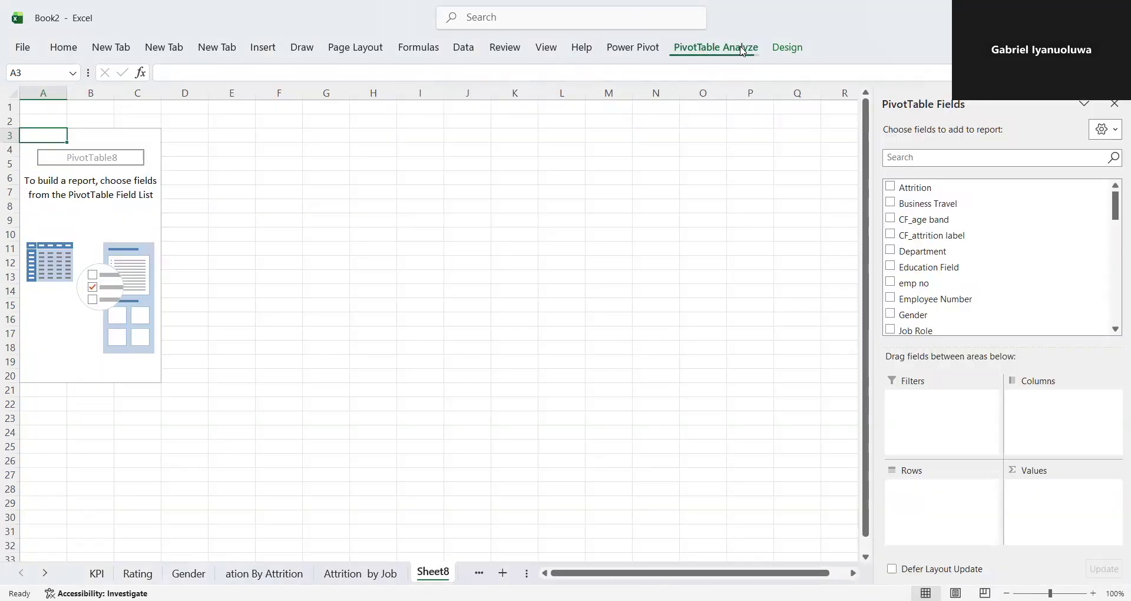
# - Name the new PivotTable "Dept" and rename its worksheet "Dept" as well
pyautogui.click(78, 87)
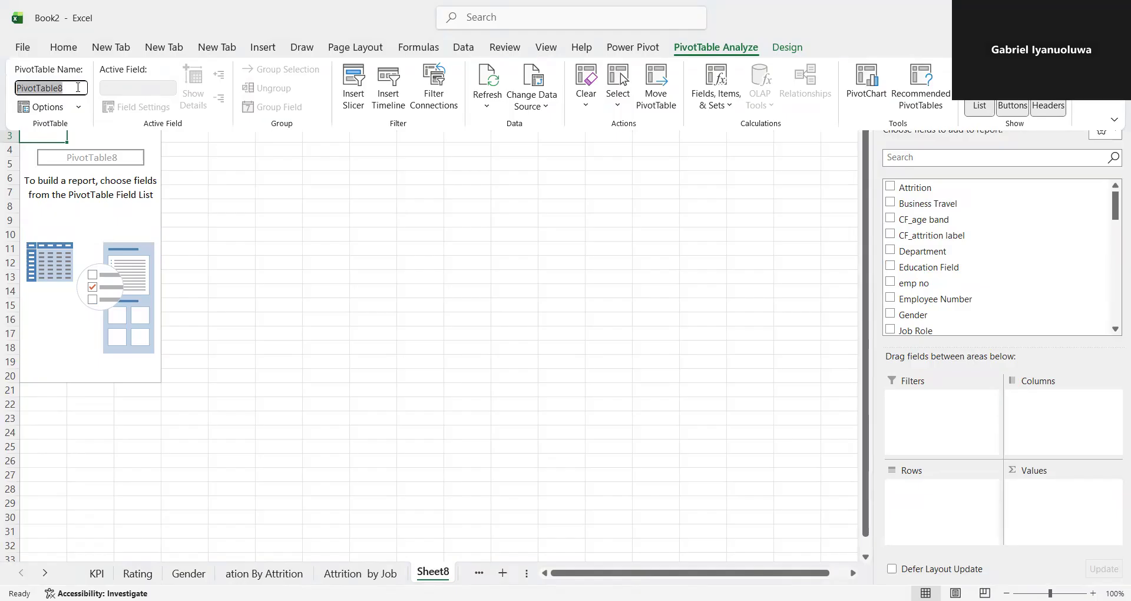
pyautogui.press('BackSpace')
pyautogui.press('Return')
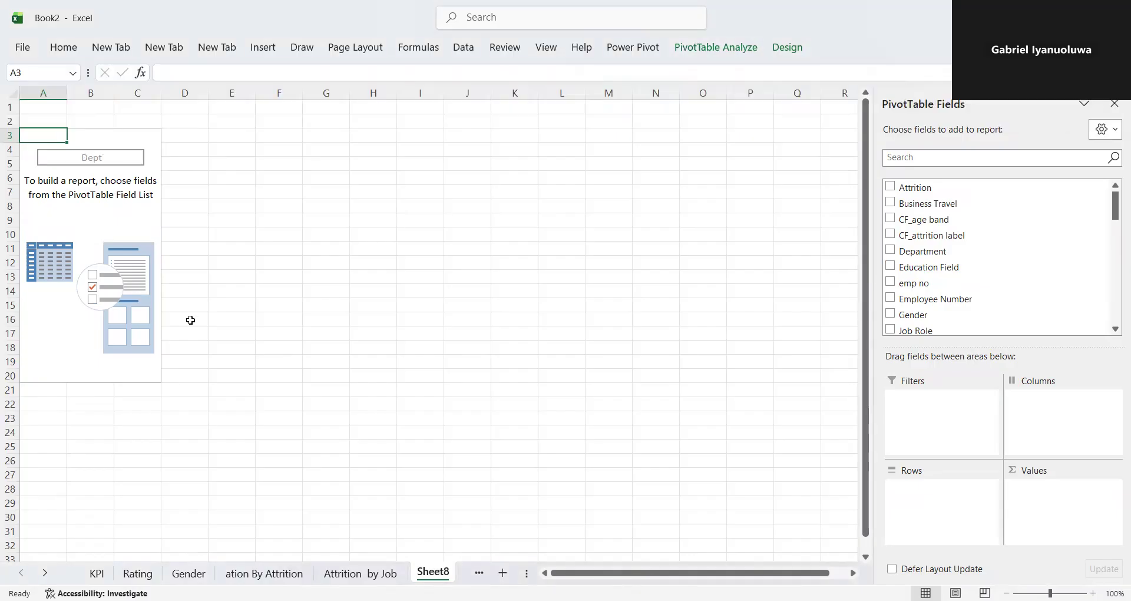
pyautogui.doubleClick(435, 572)
pyautogui.write('D')
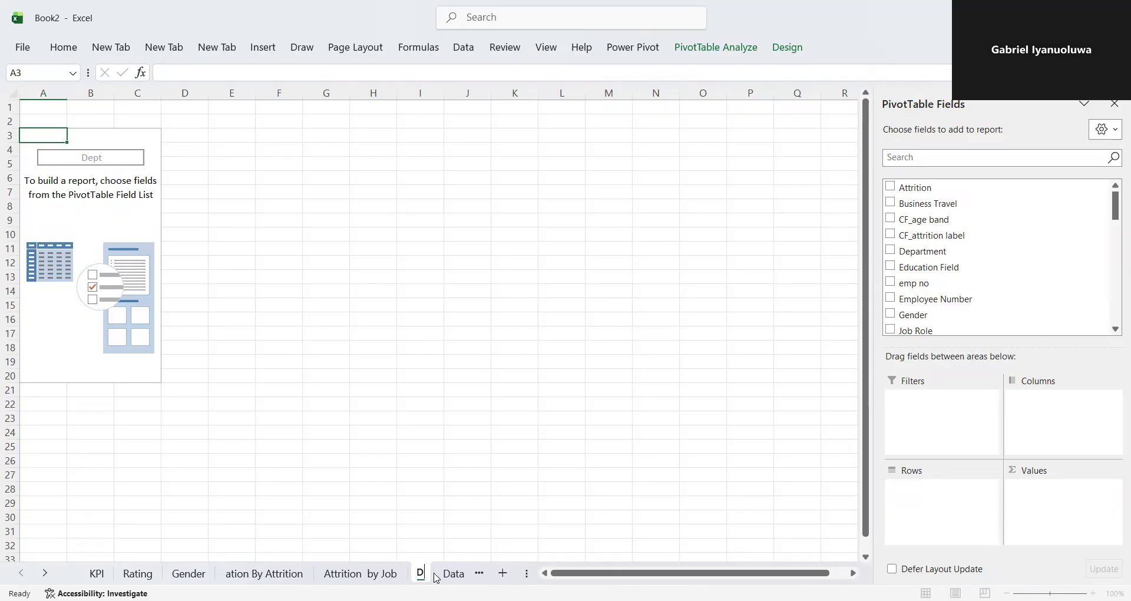
pyautogui.write('ept Dat')
pyautogui.press('Return')
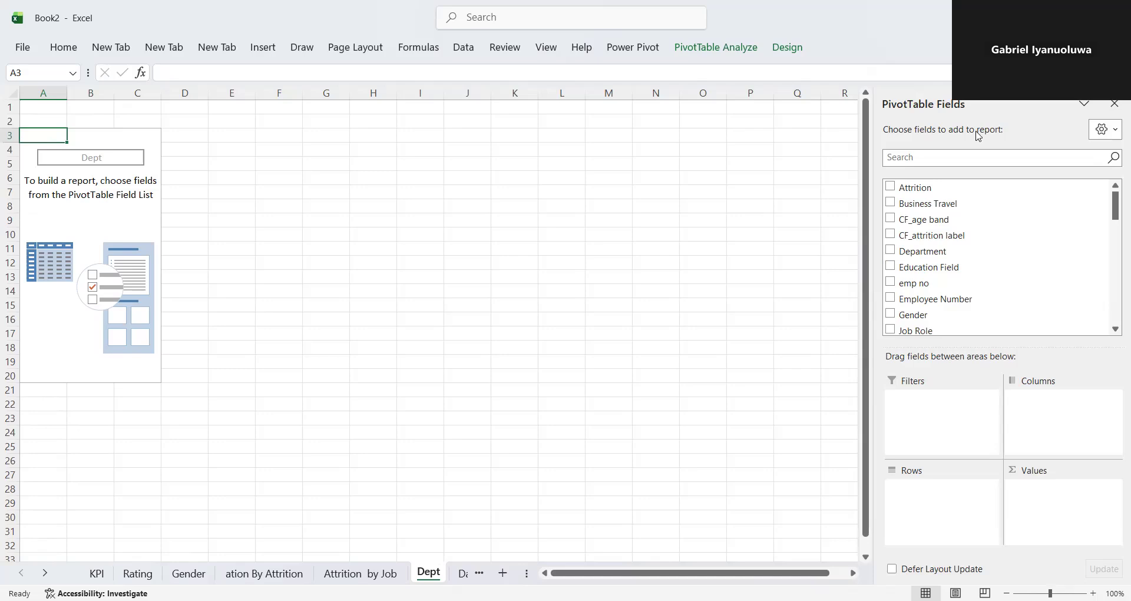
# - Add Department to the PivotTable's rows and the sum of CF_attrition counts to its values
pyautogui.moveTo(932, 252); pyautogui.dragTo(957, 481)
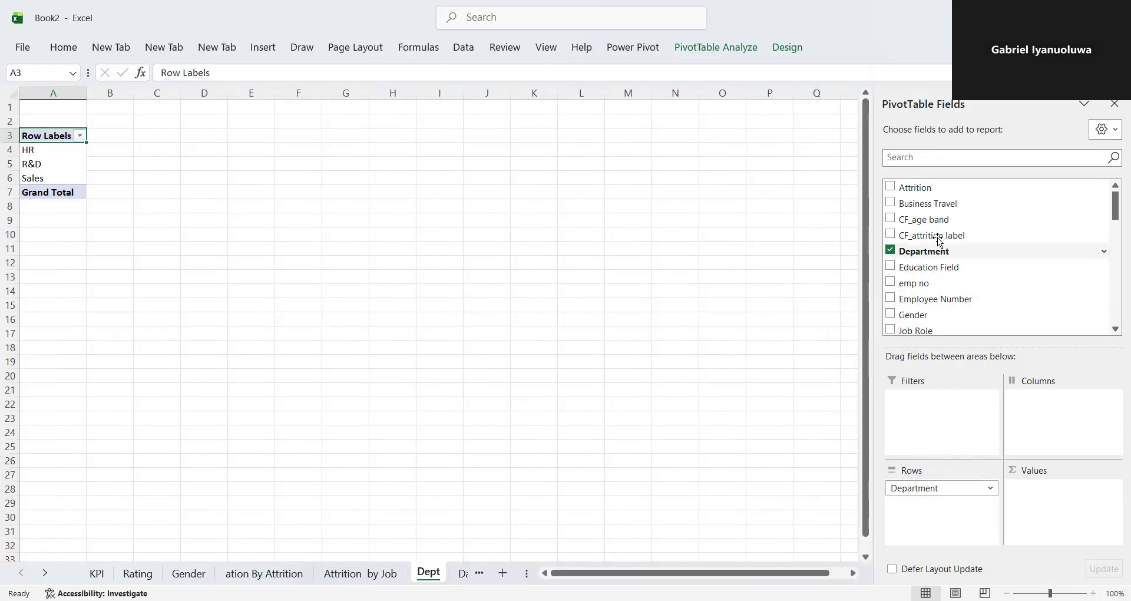
pyautogui.click(914, 160)
pyautogui.write('att')
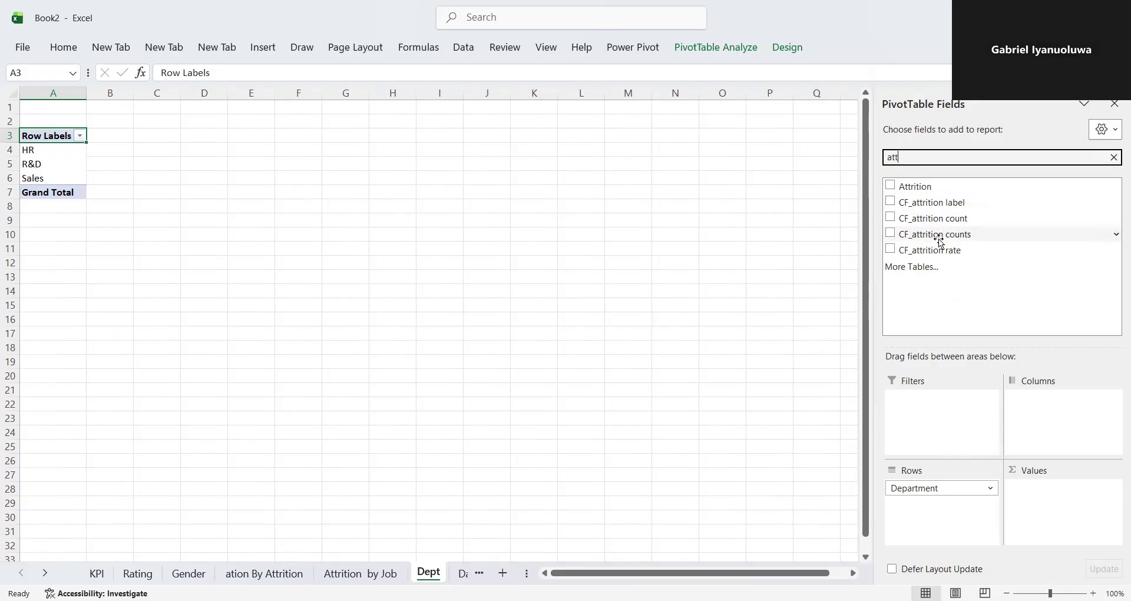
pyautogui.moveTo(942, 245); pyautogui.dragTo(1066, 501)
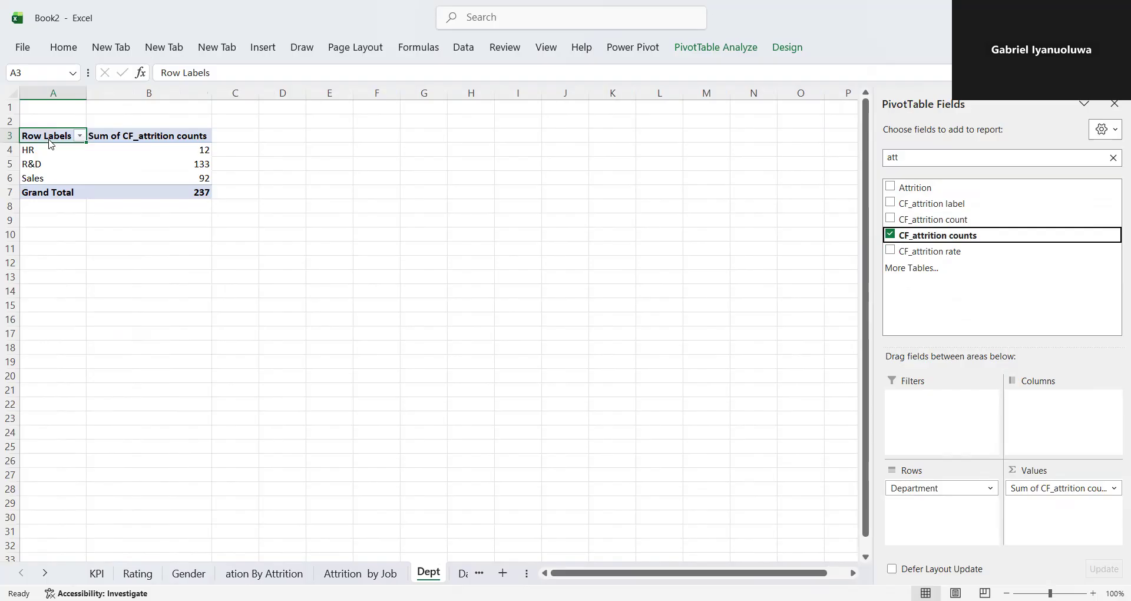
pyautogui.moveTo(92, 142); pyautogui.dragTo(148, 139)
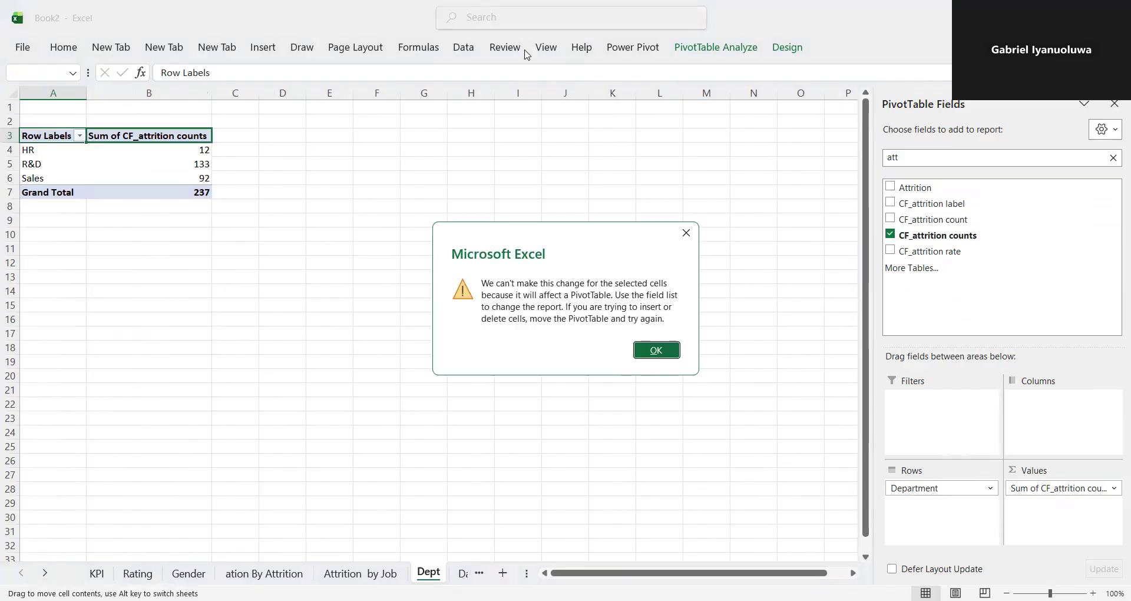
pyautogui.click(688, 237)
pyautogui.moveTo(46, 129); pyautogui.dragTo(50, 139)
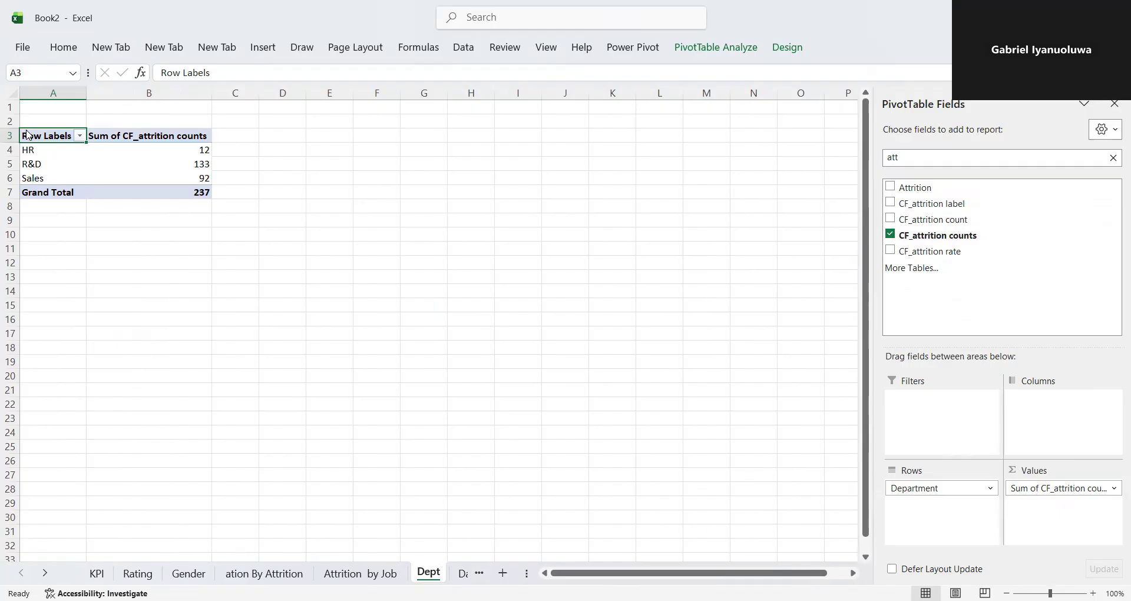
# - Insert a 2-D pie chart from the whole department attrition PivotTable, A3:B7
pyautogui.moveTo(40, 137); pyautogui.dragTo(155, 190)
pyautogui.click(280, 48)
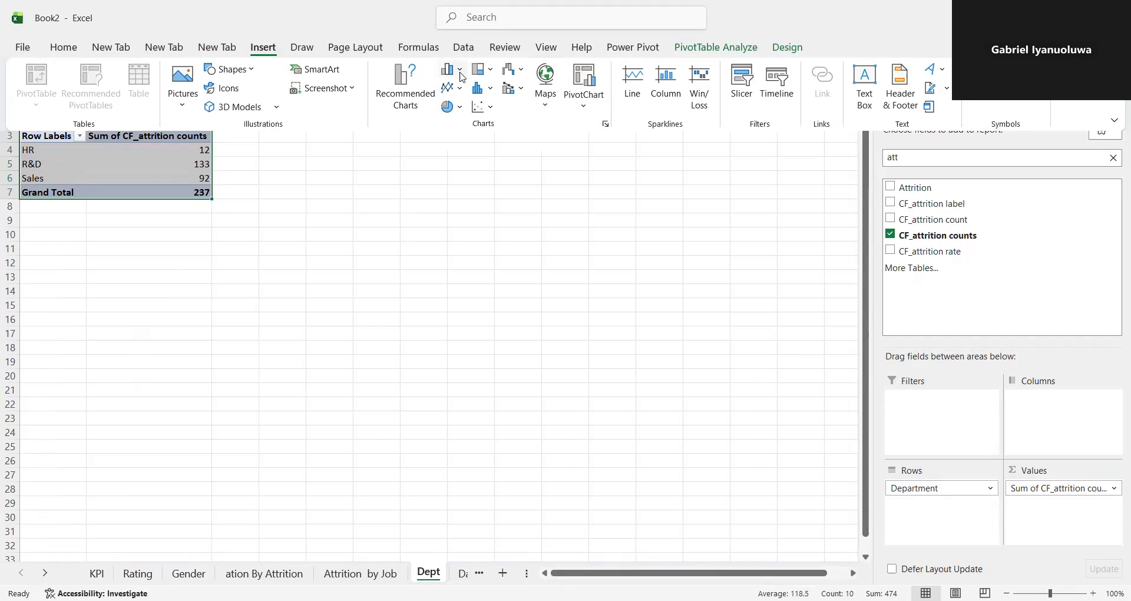
pyautogui.click(461, 107)
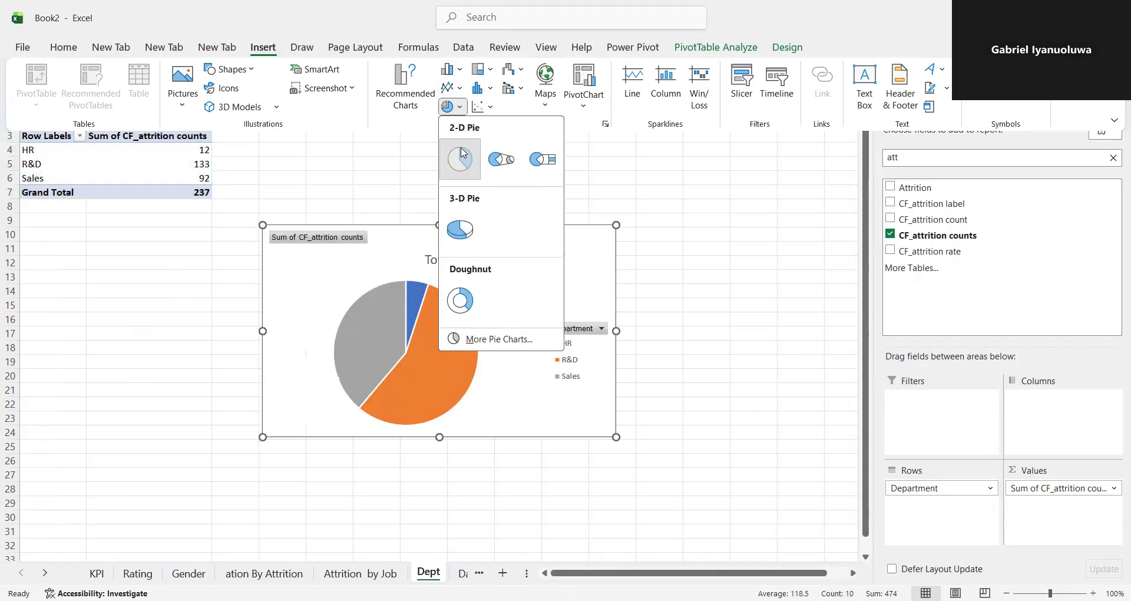
pyautogui.click(460, 158)
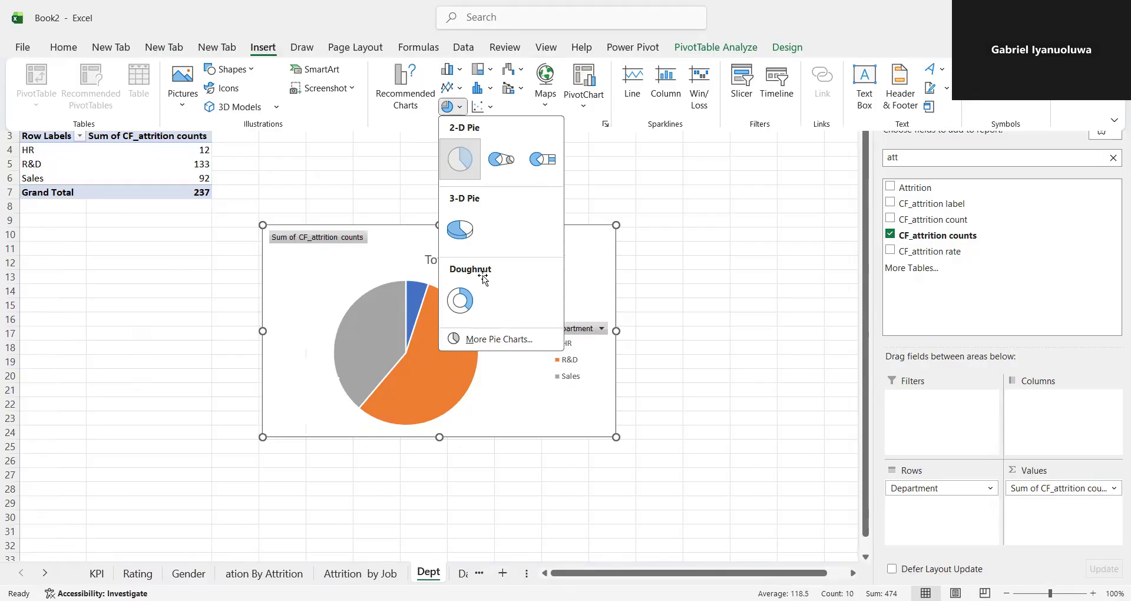
# - Hide the value field button on the pie chart and delete the chart title
pyautogui.rightClick(348, 237)
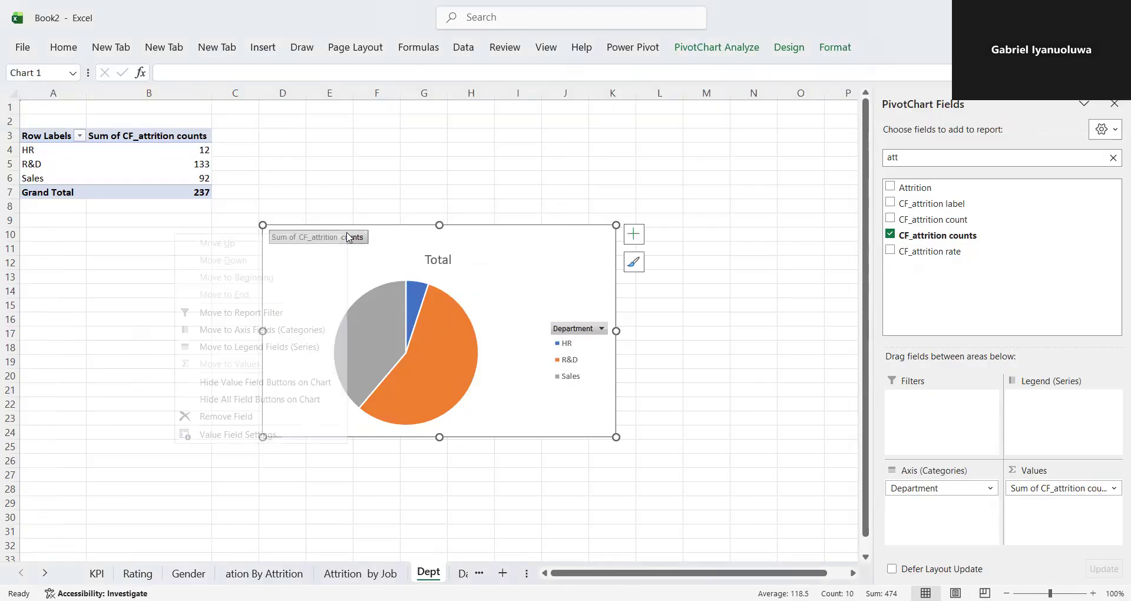
pyautogui.click(280, 392)
pyautogui.click(426, 239)
pyautogui.press('Delete')
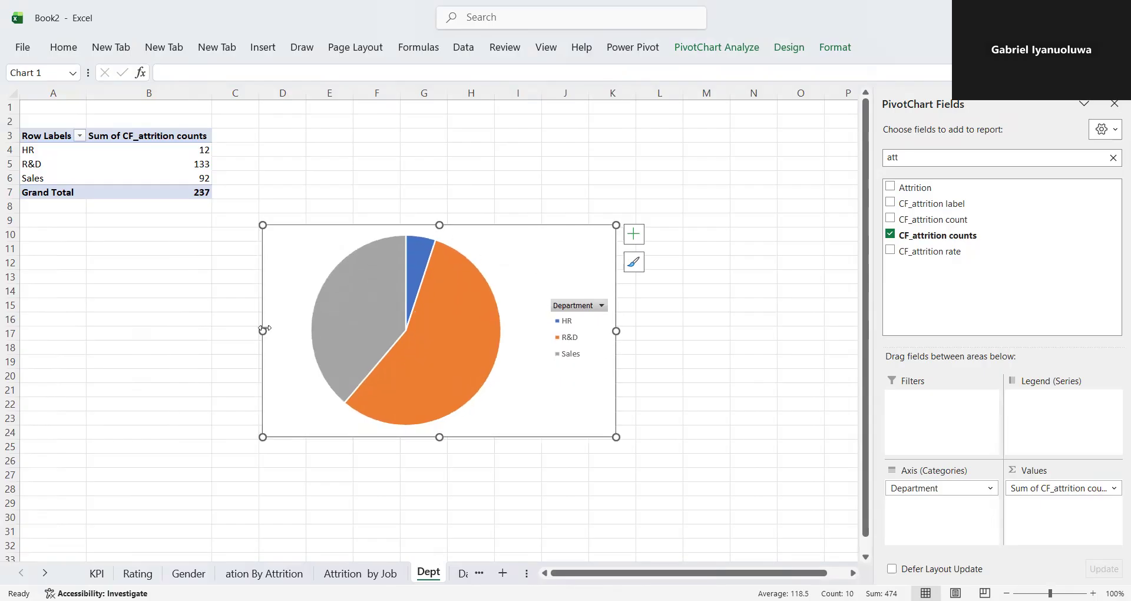
# - Shrink the pie chart to roughly half its width and about two thirds of its height
pyautogui.moveTo(286, 324); pyautogui.dragTo(333, 328)
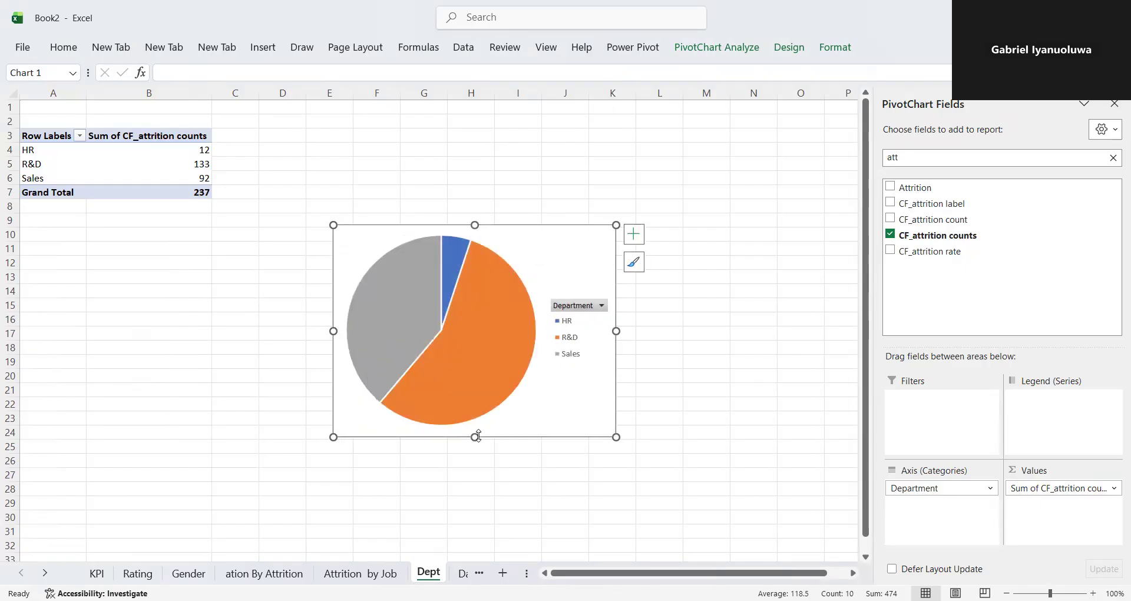
pyautogui.moveTo(477, 437); pyautogui.dragTo(476, 393)
pyautogui.click(533, 329)
pyautogui.moveTo(534, 330); pyautogui.dragTo(534, 330)
pyautogui.moveTo(429, 224); pyautogui.dragTo(431, 245)
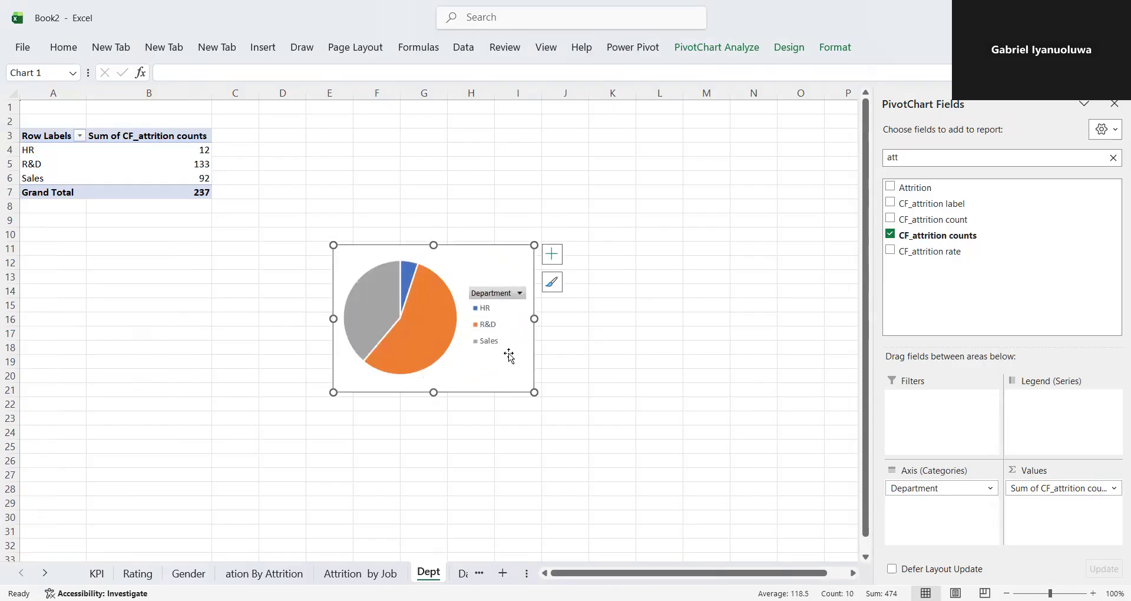
pyautogui.moveTo(532, 319); pyautogui.dragTo(519, 319)
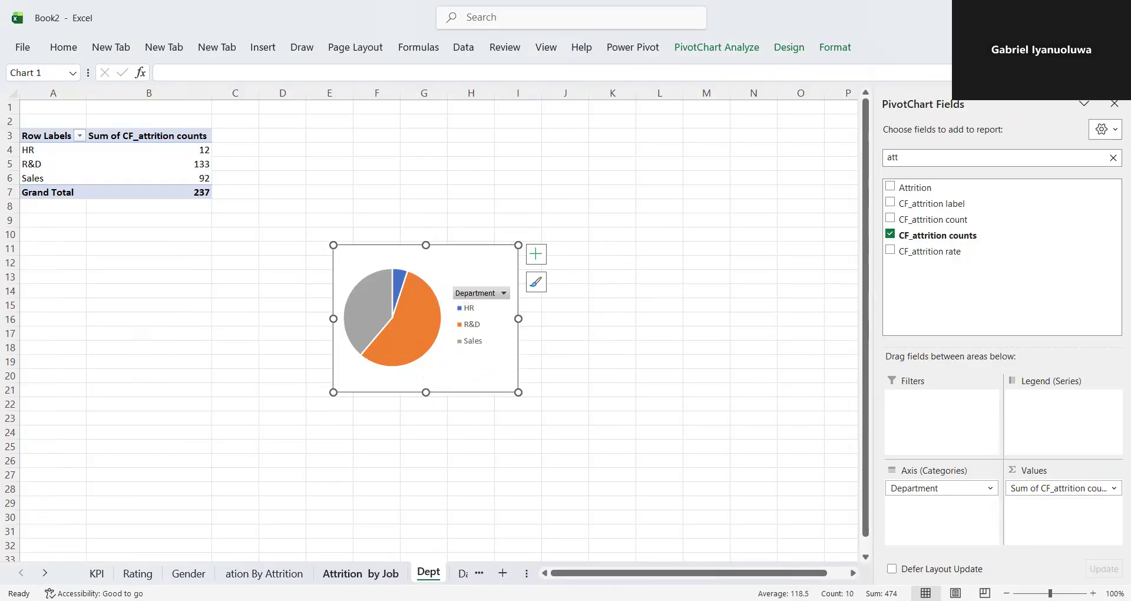
# - Put the department pie chart on the Dashboard sheet, inside the empty card below "Total Employee By Gender"
pyautogui.click(468, 574)
pyautogui.click(474, 577)
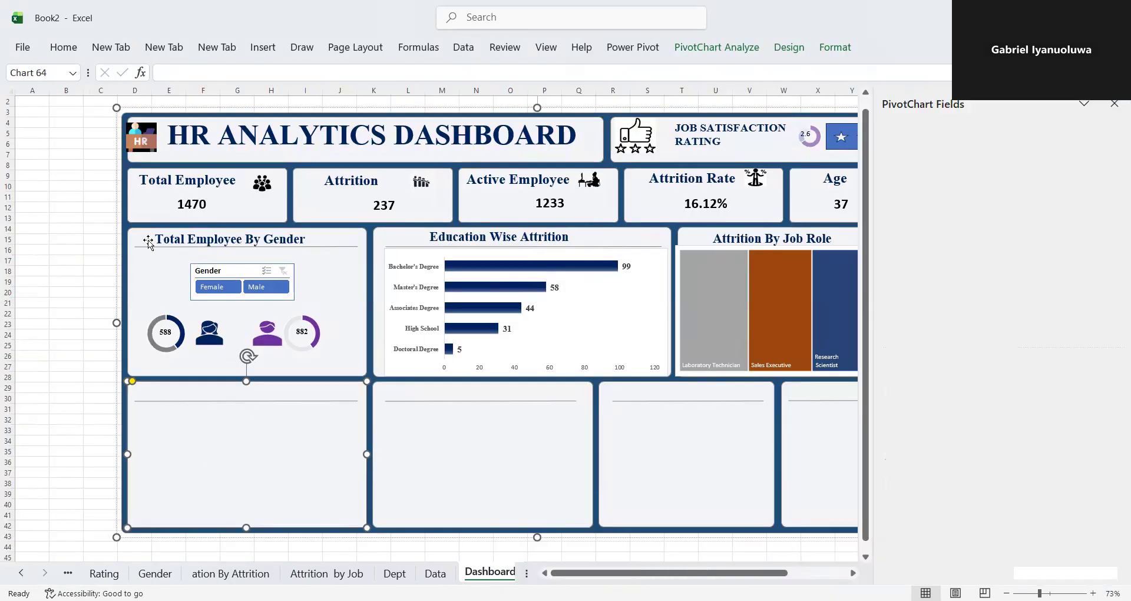
pyautogui.moveTo(197, 130); pyautogui.dragTo(238, 421)
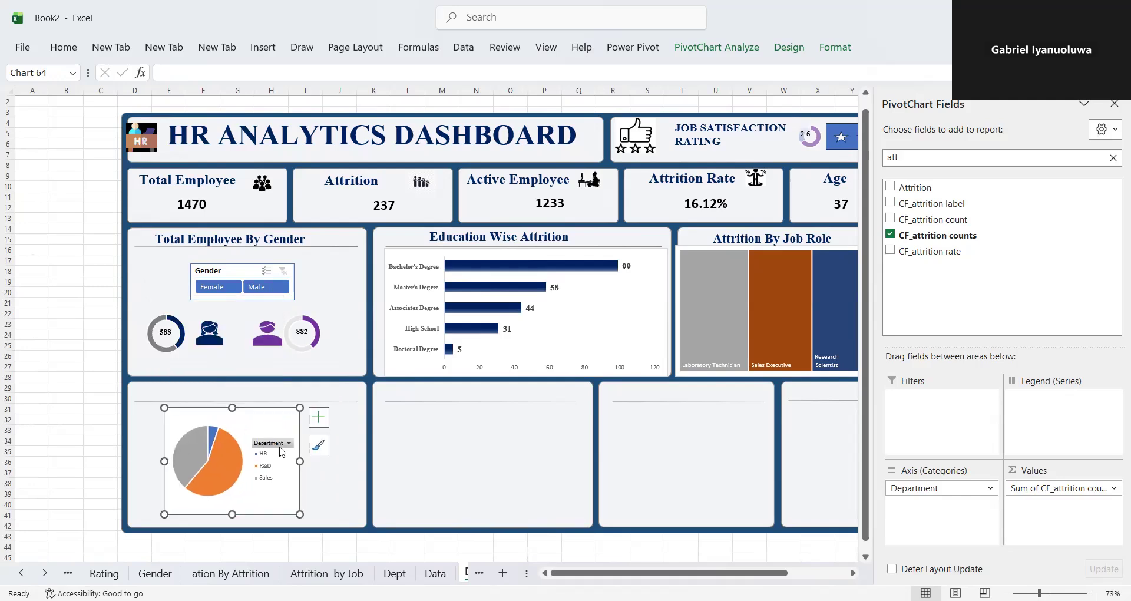
# - Resize the pie chart on the dashboard to fill its card up to the divider line
pyautogui.moveTo(300, 458); pyautogui.dragTo(367, 461)
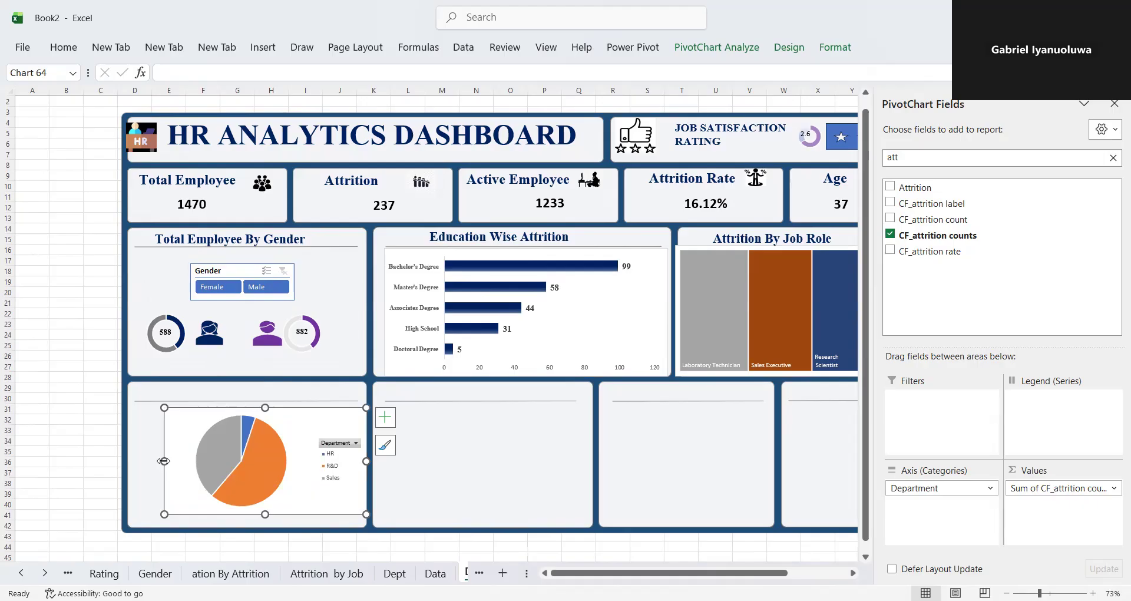
pyautogui.moveTo(156, 461); pyautogui.dragTo(126, 461)
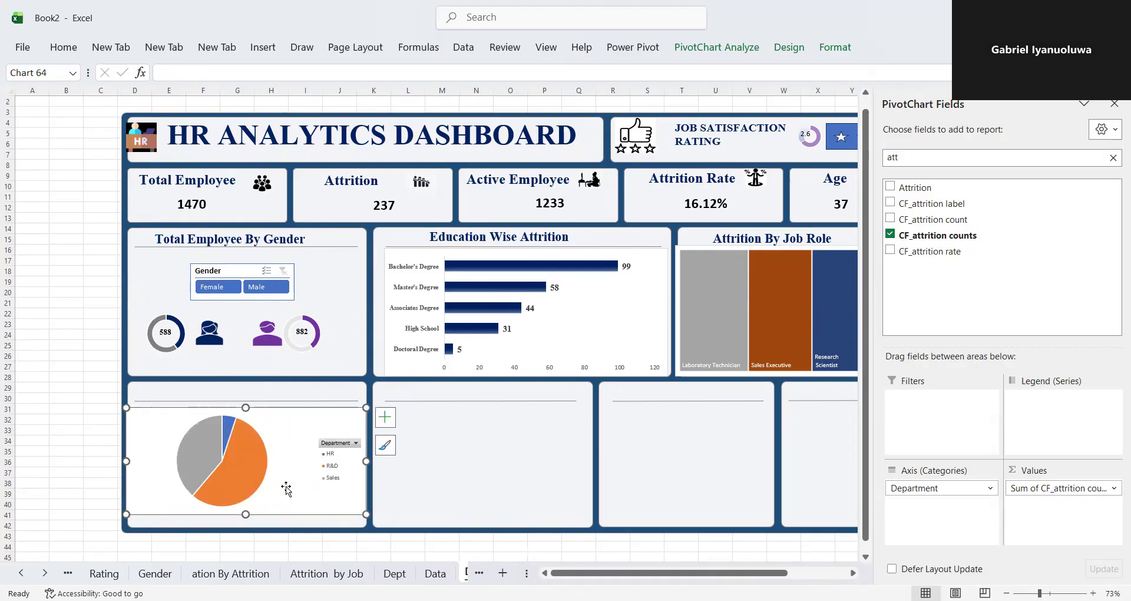
pyautogui.moveTo(246, 514); pyautogui.dragTo(246, 532)
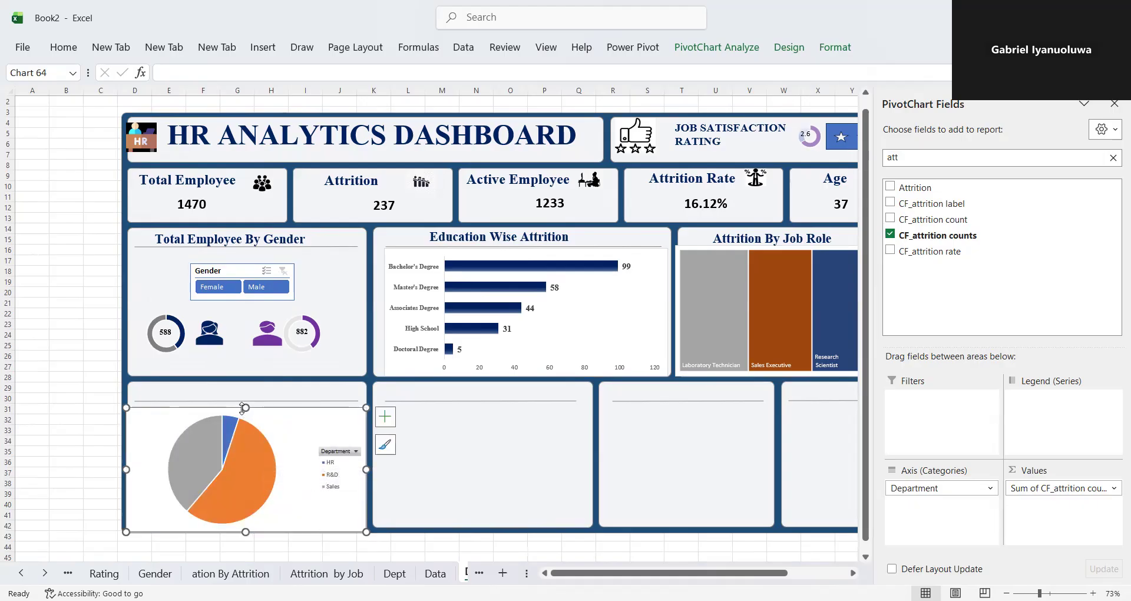
pyautogui.moveTo(246, 408); pyautogui.dragTo(245, 403)
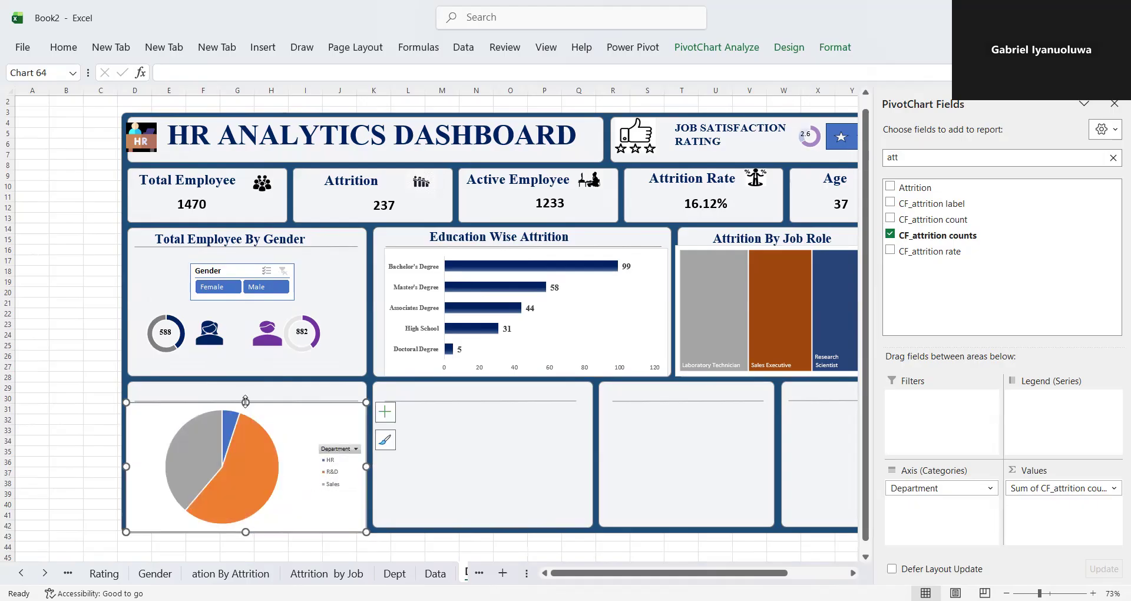
# - Apply a gradient fill to the Sales slice of the department pie chart
pyautogui.doubleClick(195, 457)
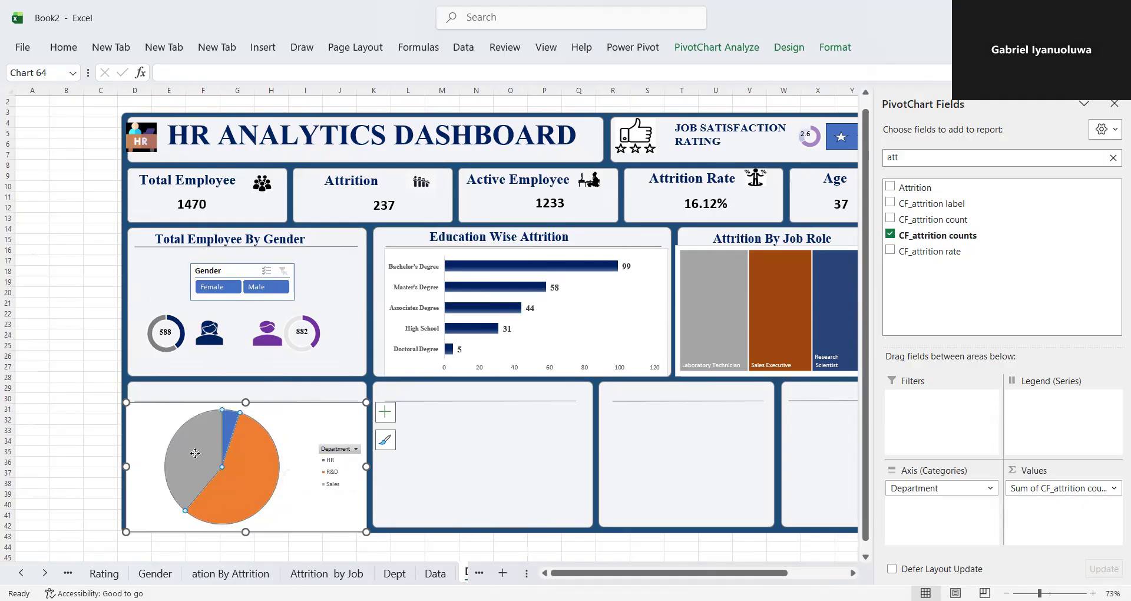
pyautogui.rightClick(195, 457)
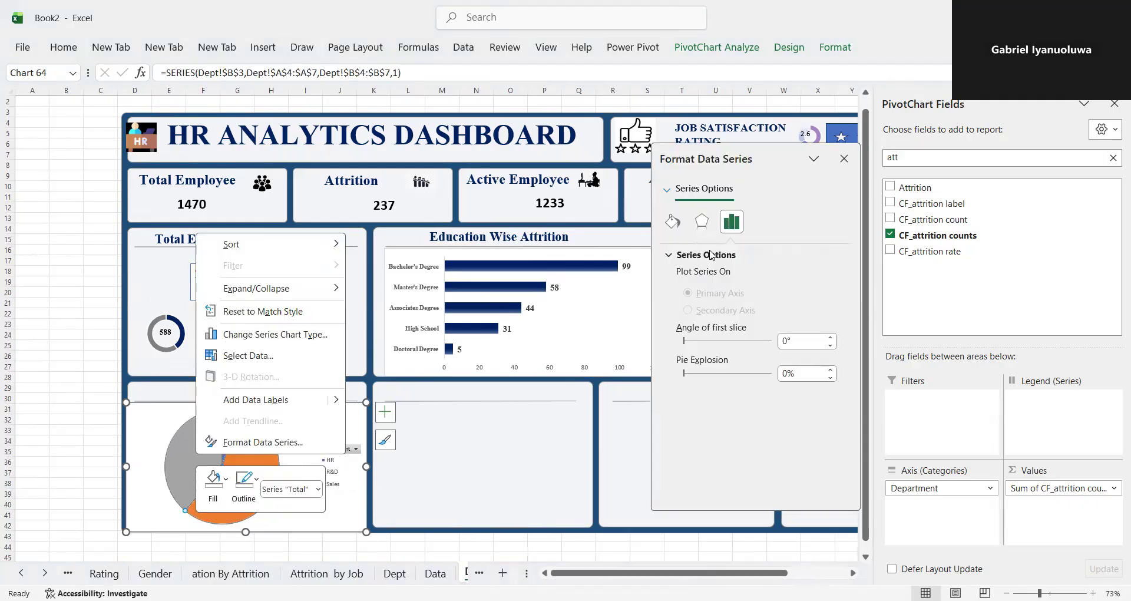
pyautogui.click(731, 222)
pyautogui.click(673, 222)
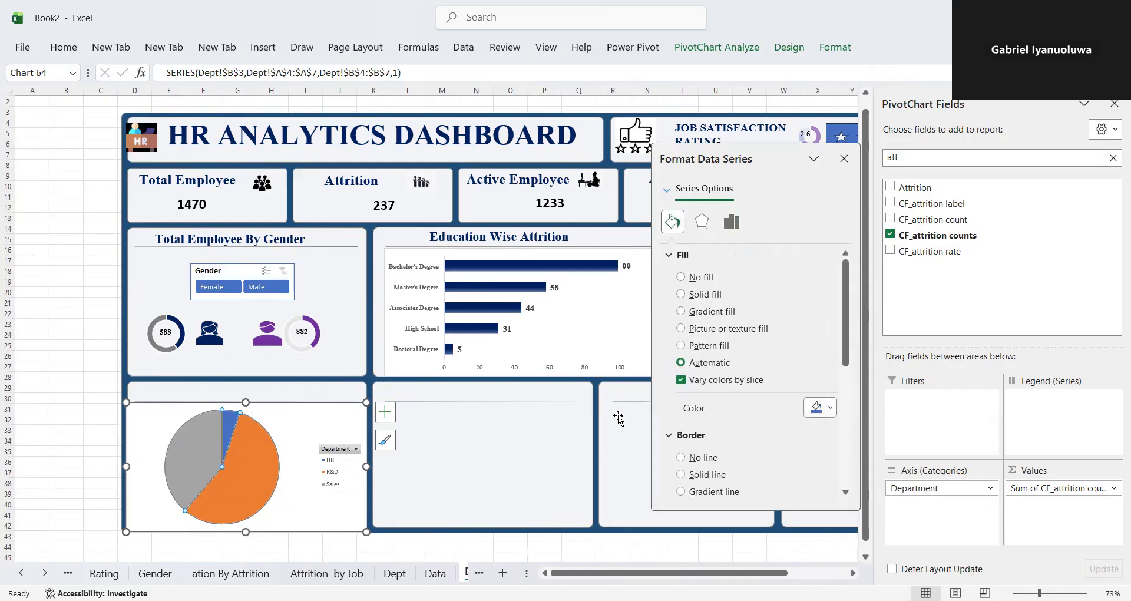
pyautogui.click(203, 463)
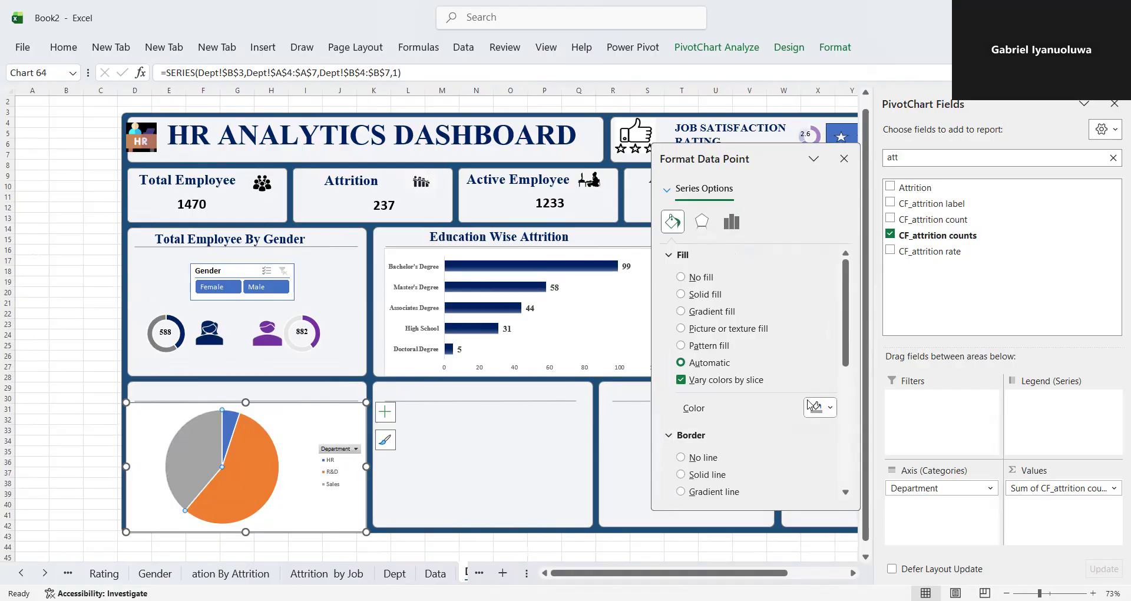
pyautogui.click(833, 411)
pyautogui.click(681, 311)
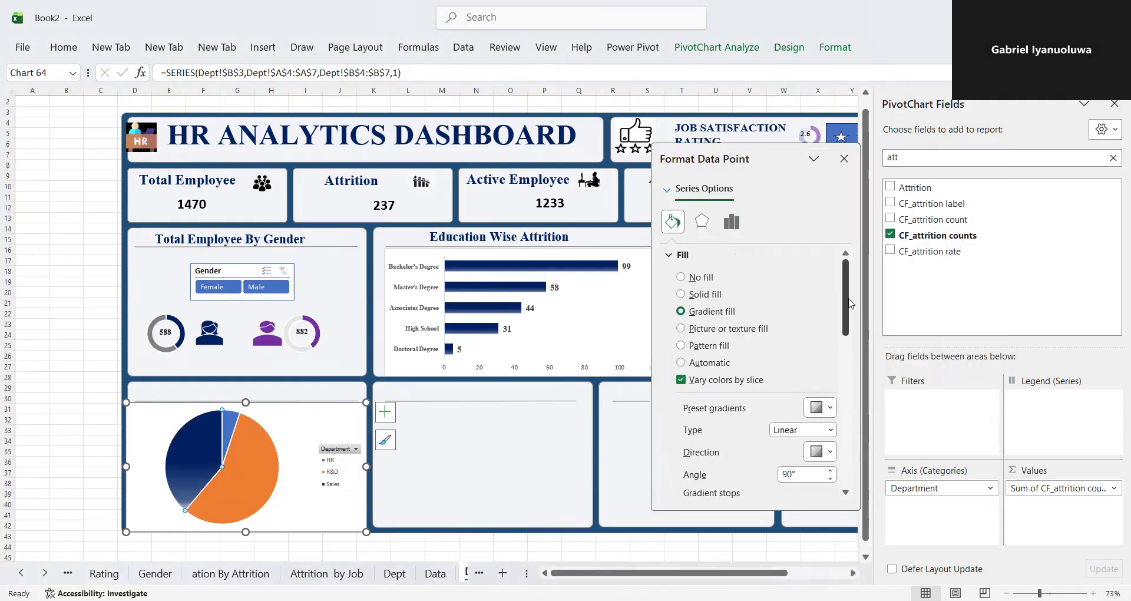
# - Move the middle gradient stop of the Sales slice's fill to the 44% position
pyautogui.scroll(-1, 851, 326)
pyautogui.scroll(-5, 851, 326)
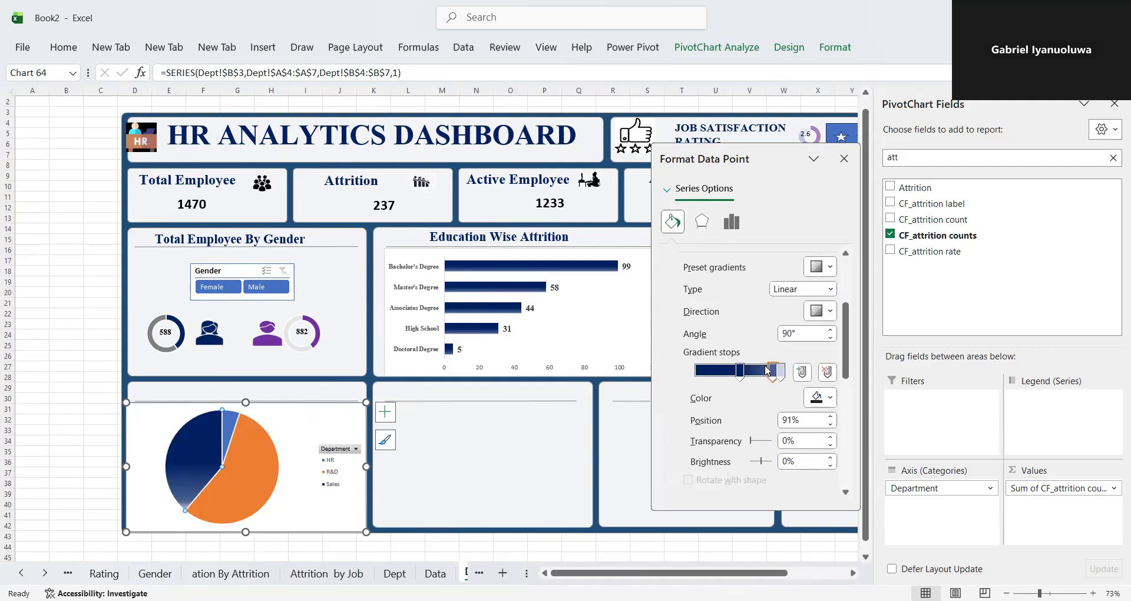
pyautogui.moveTo(741, 373); pyautogui.dragTo(733, 375)
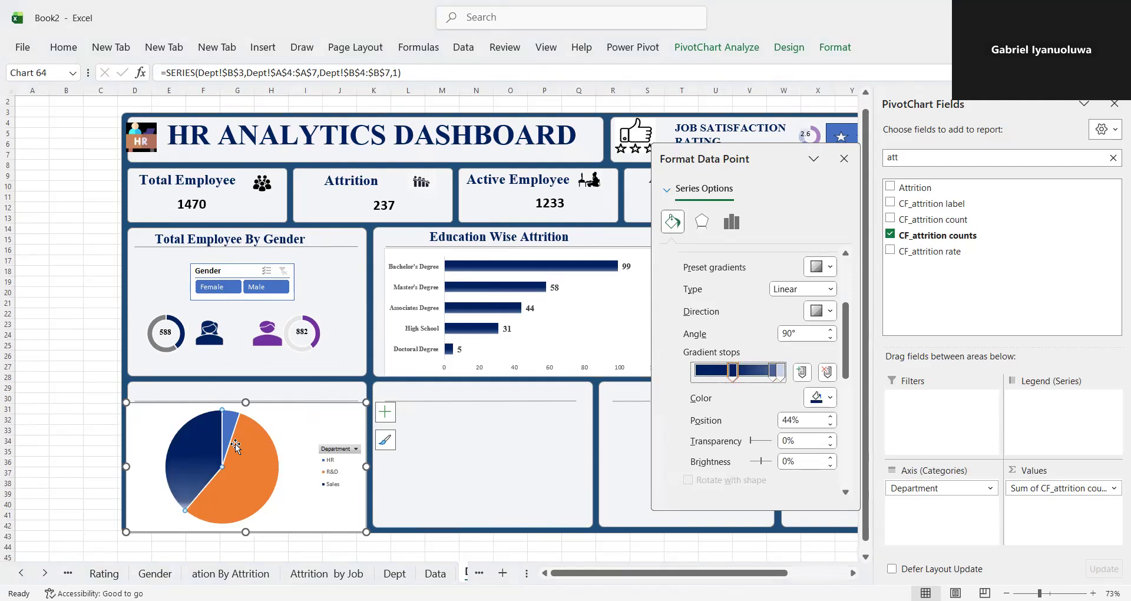
pyautogui.scroll(-5, 752, 412)
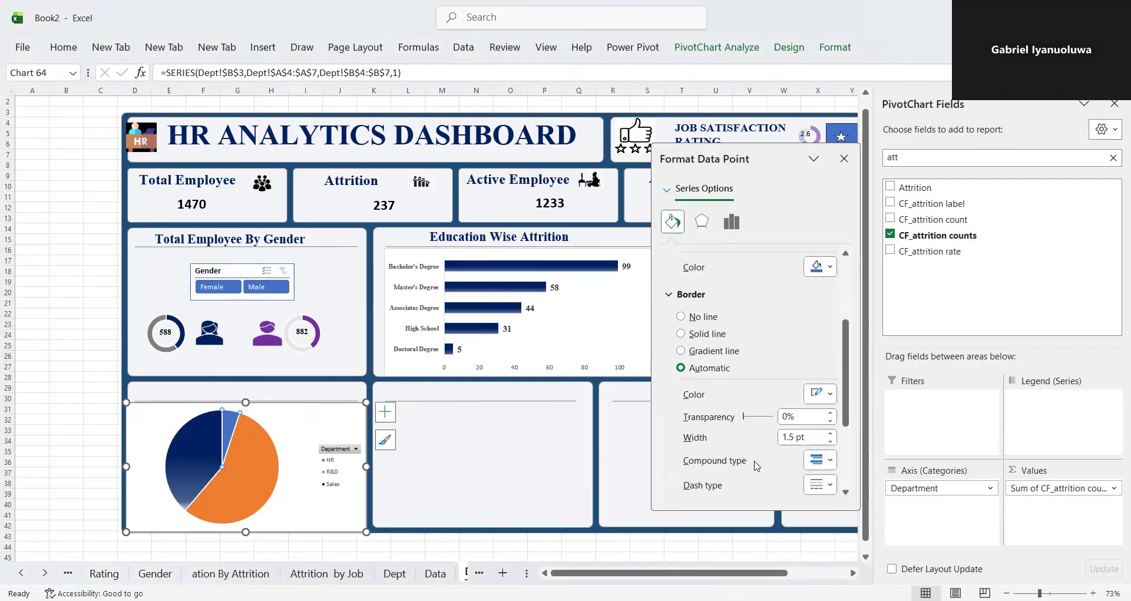
# - Give the HR slice of the department pie chart a gradient line border and make its first gradient stop dark blue
pyautogui.click(831, 395)
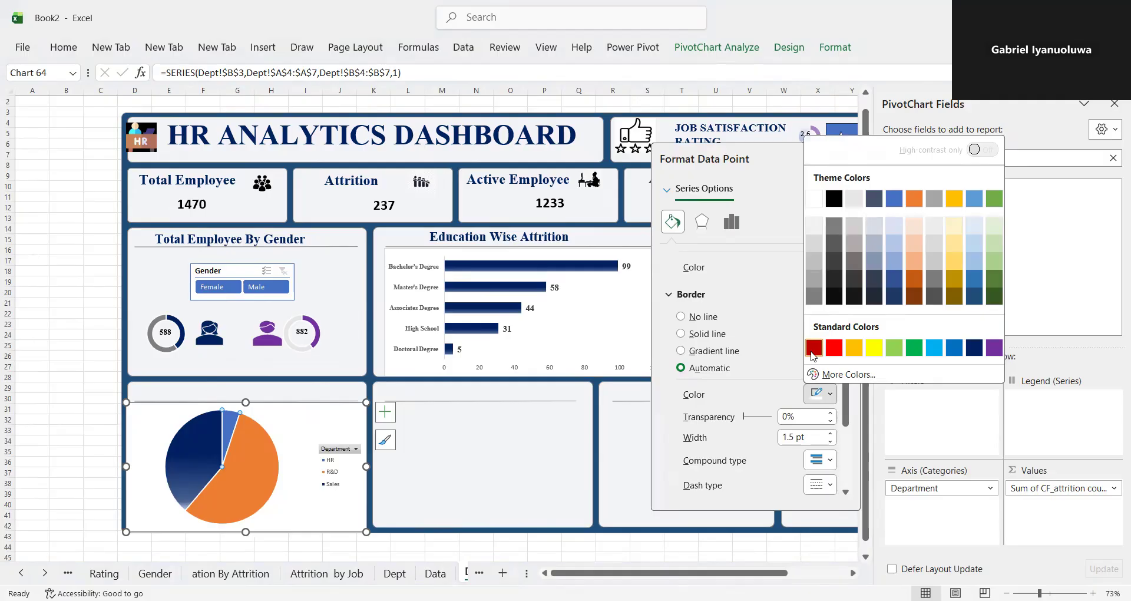
pyautogui.click(681, 352)
pyautogui.moveTo(846, 359); pyautogui.dragTo(846, 402)
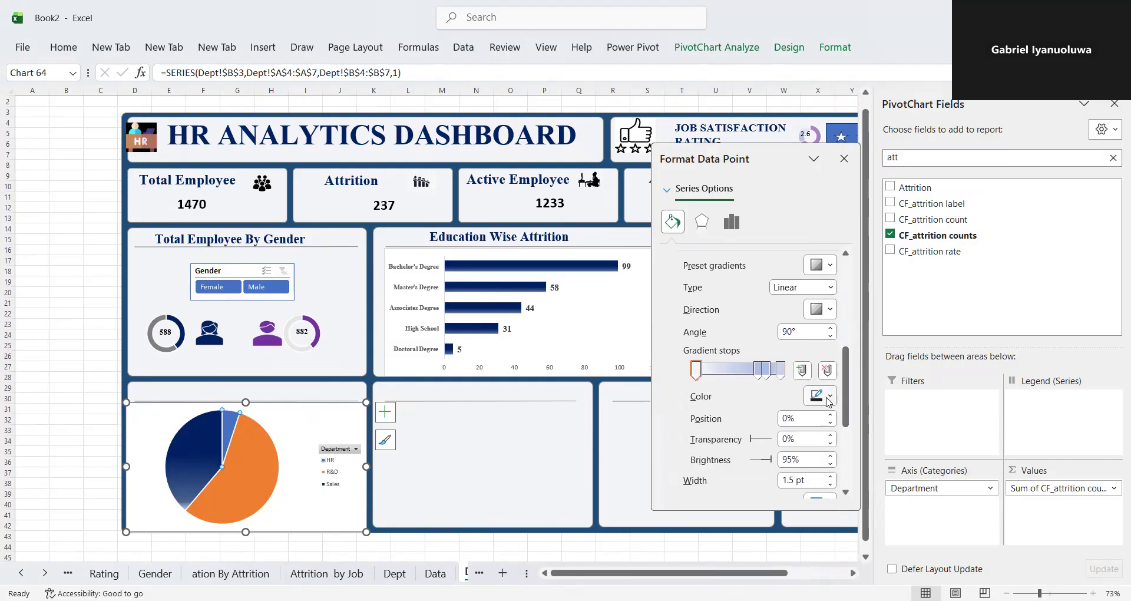
pyautogui.click(829, 401)
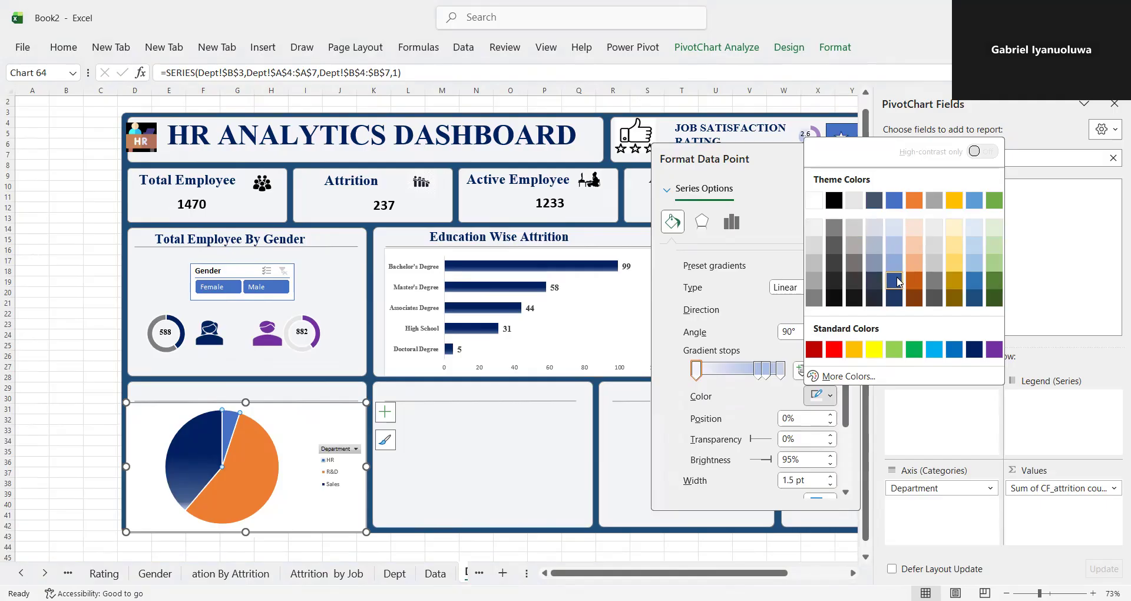
pyautogui.click(894, 287)
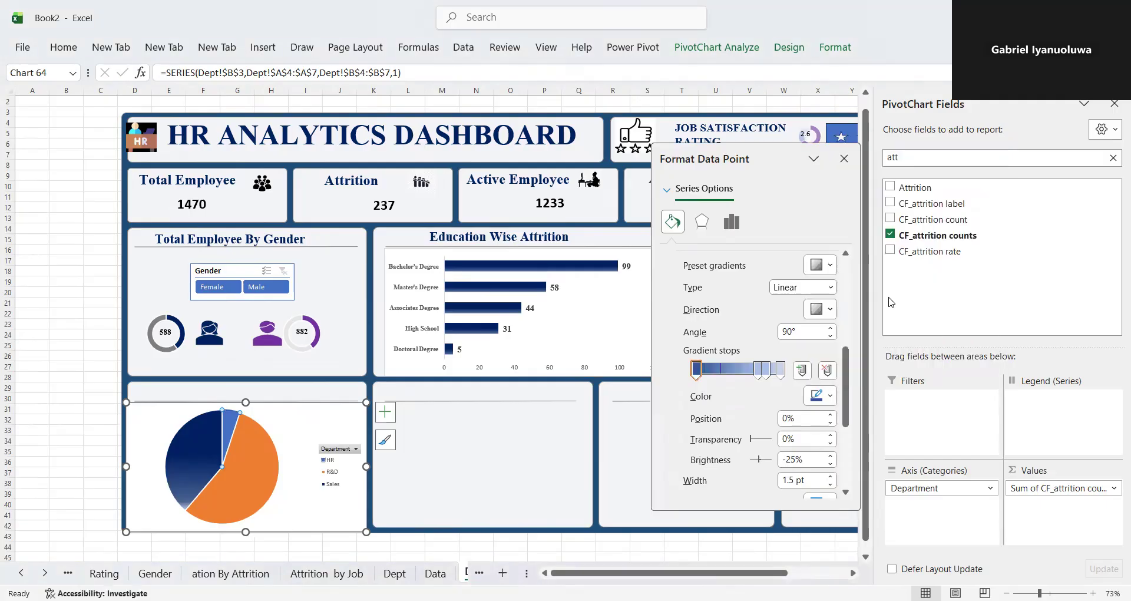
pyautogui.click(267, 487)
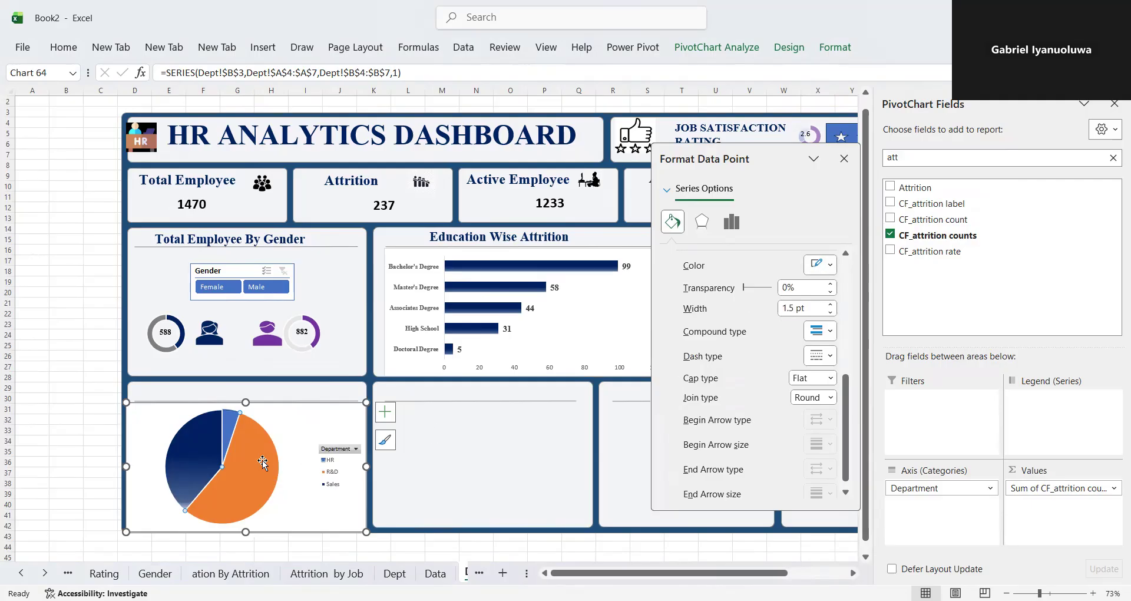
pyautogui.click(322, 527)
pyautogui.click(224, 500)
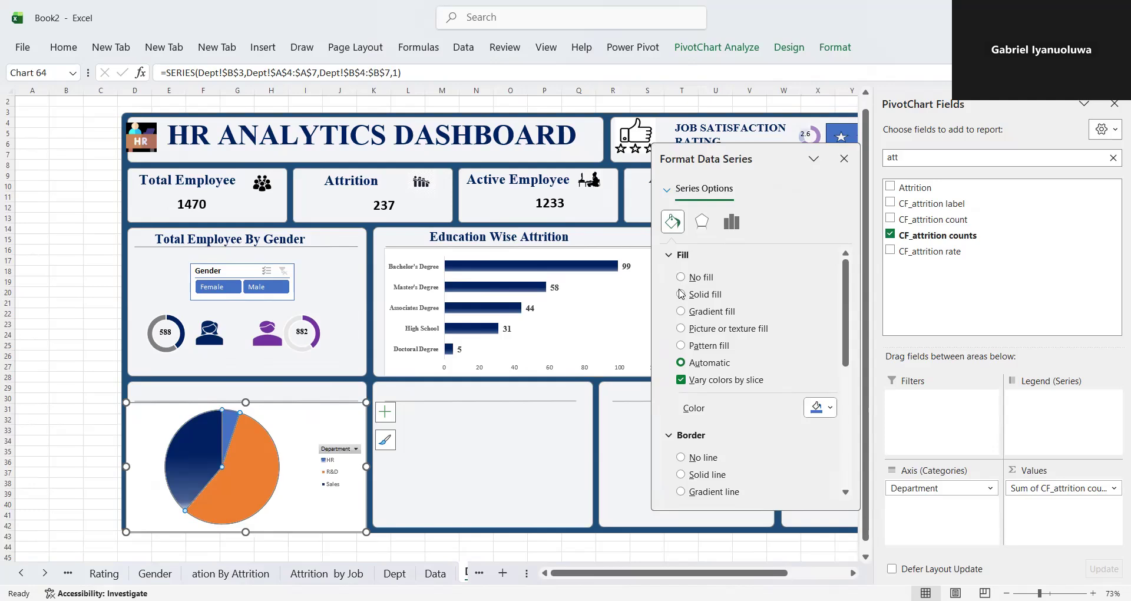
pyautogui.click(682, 295)
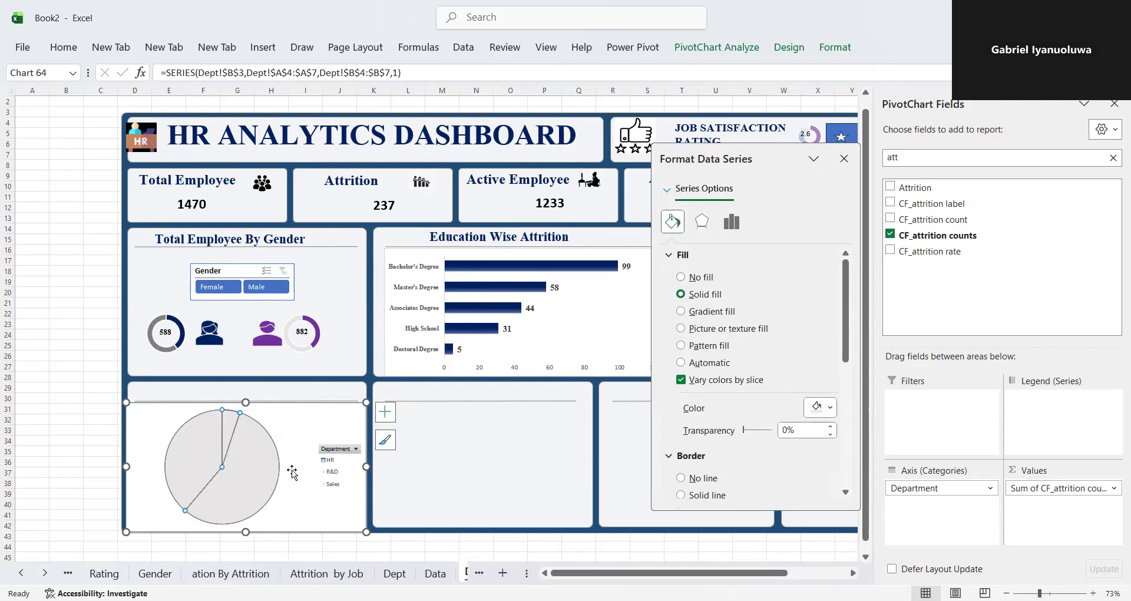
pyautogui.hotkey('ctrl', 'z')
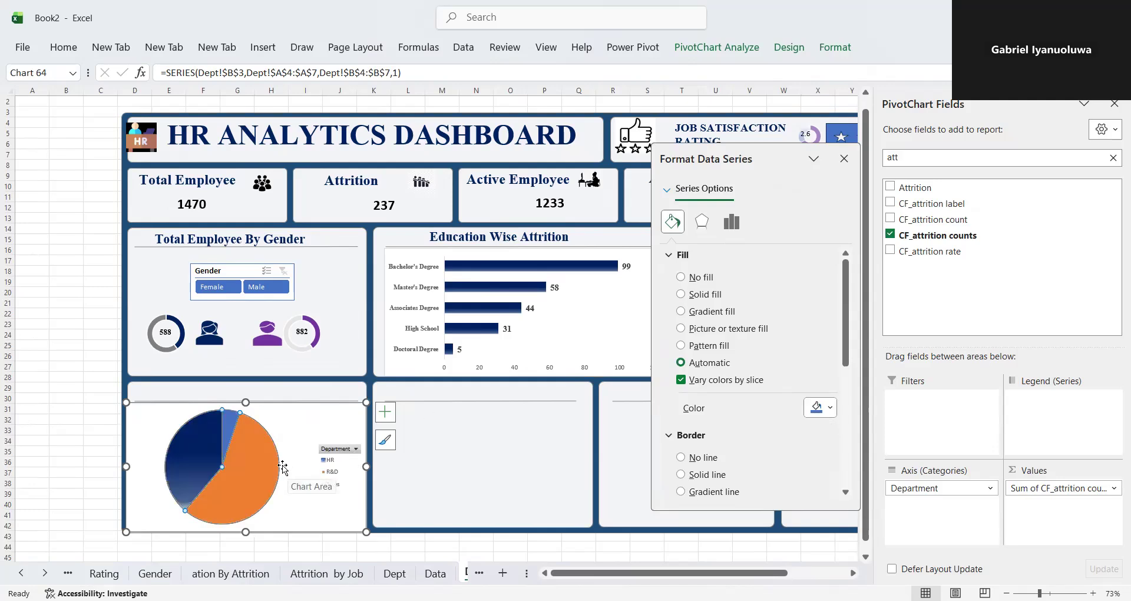
# - Fill the R&D slice of the department pie chart with the darkest orange theme shade
pyautogui.click(252, 474)
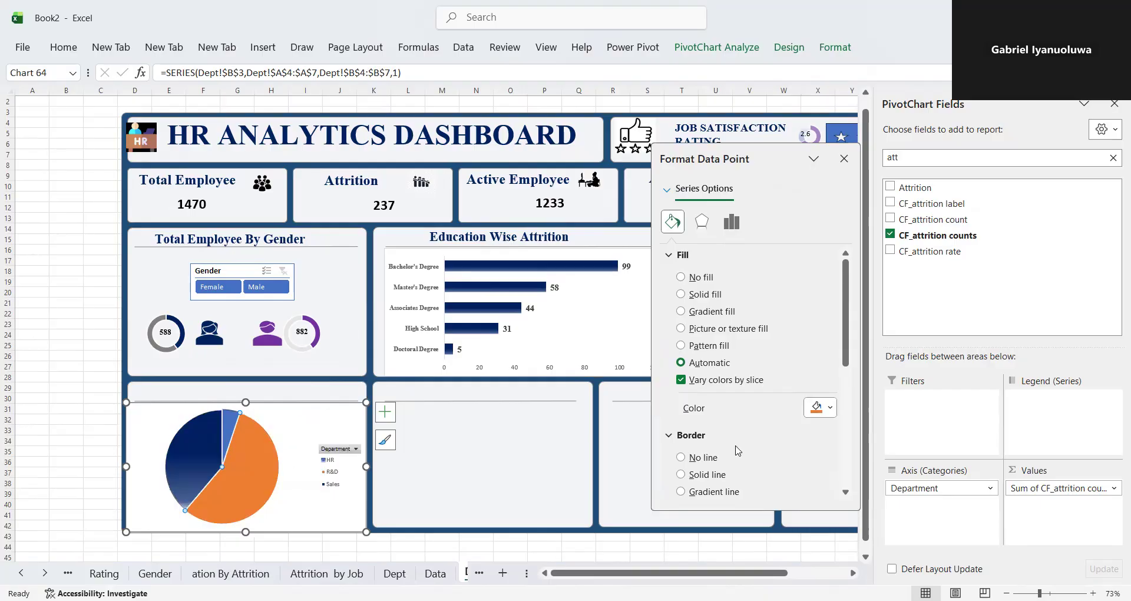
pyautogui.click(832, 408)
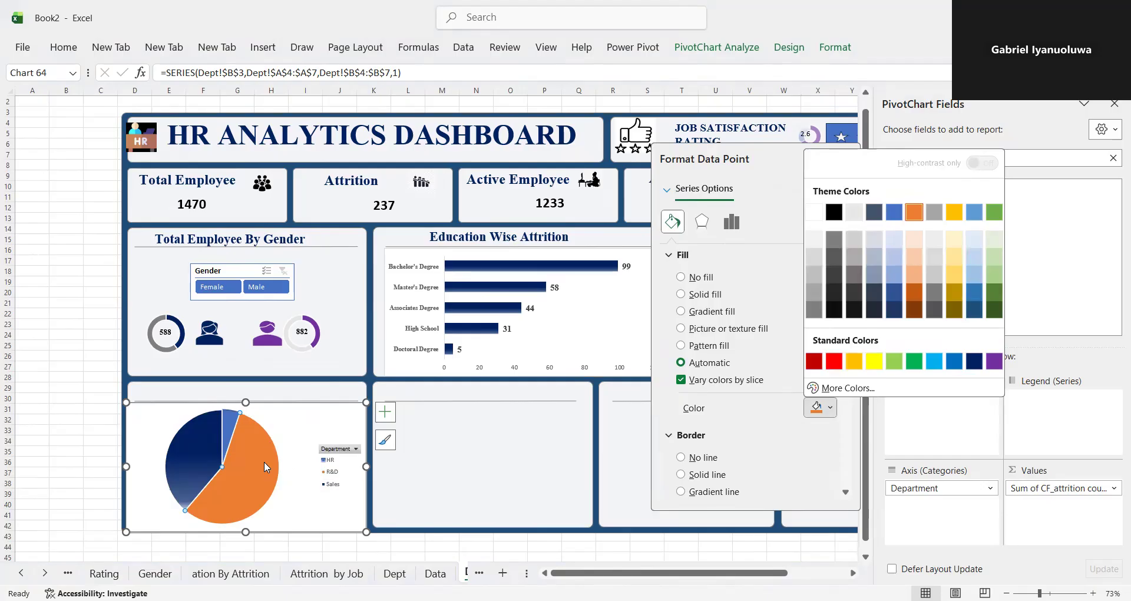
pyautogui.click(975, 361)
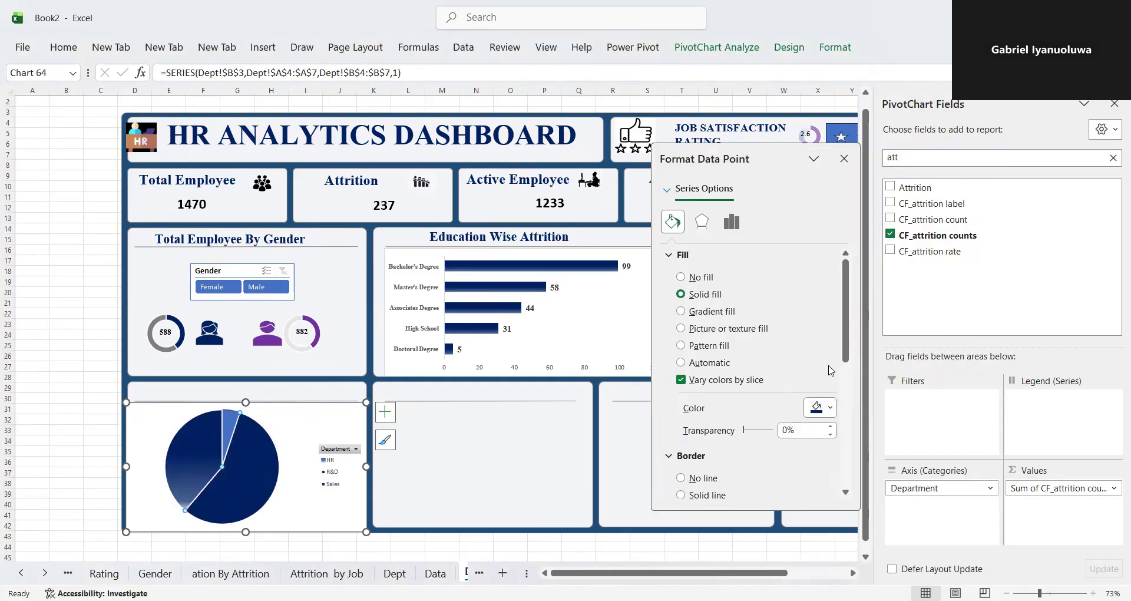
pyautogui.click(832, 408)
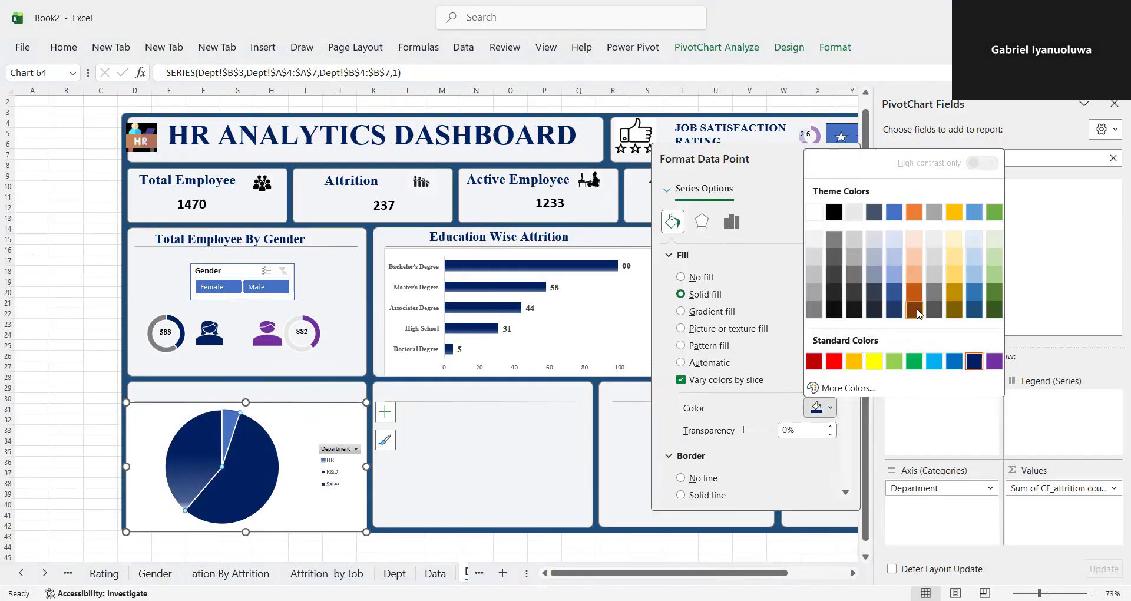
pyautogui.click(913, 310)
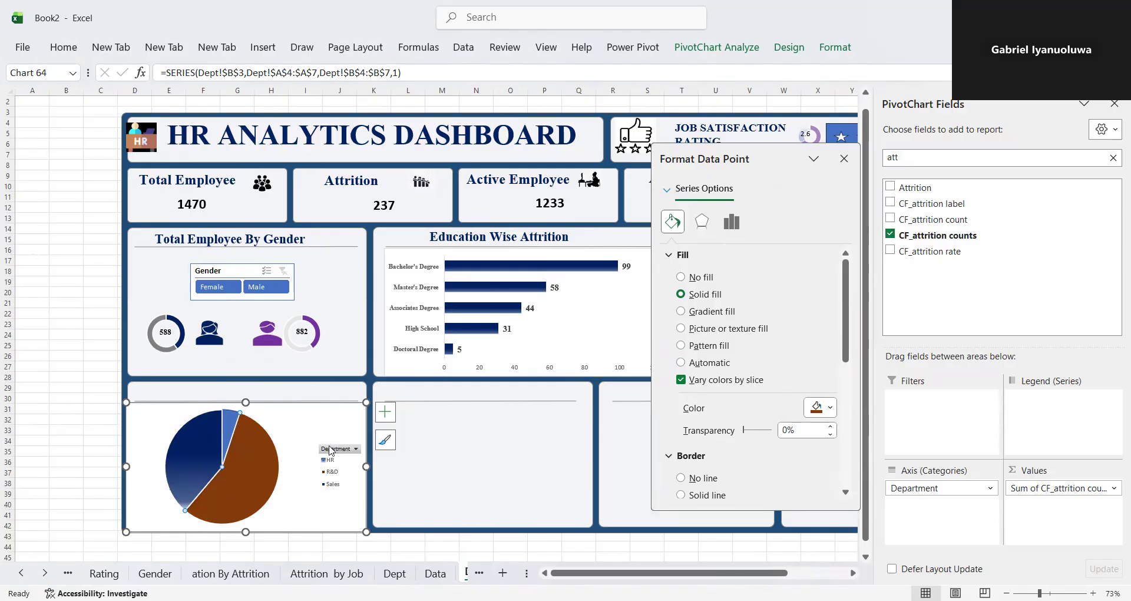
# - Add a data label to the R&D slice of the department pie chart
pyautogui.click(386, 412)
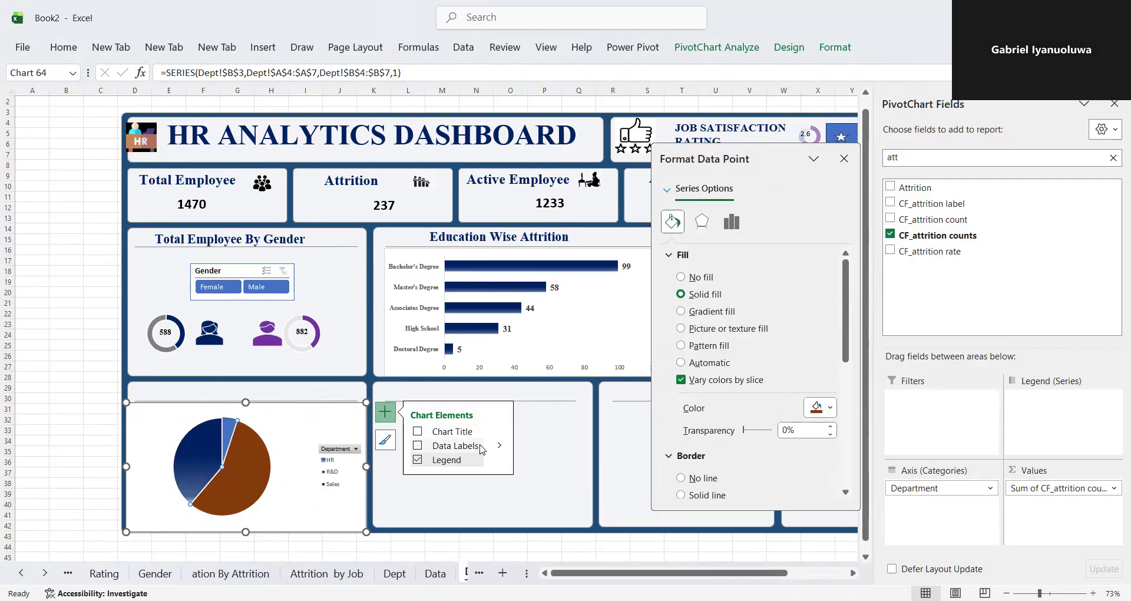
pyautogui.click(498, 446)
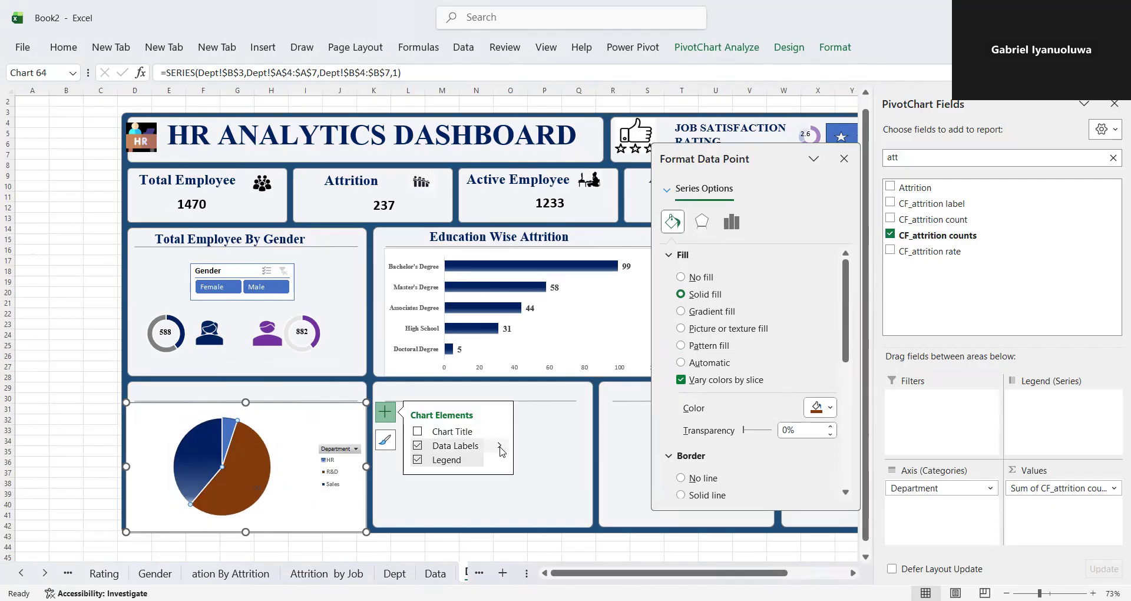
pyautogui.click(499, 446)
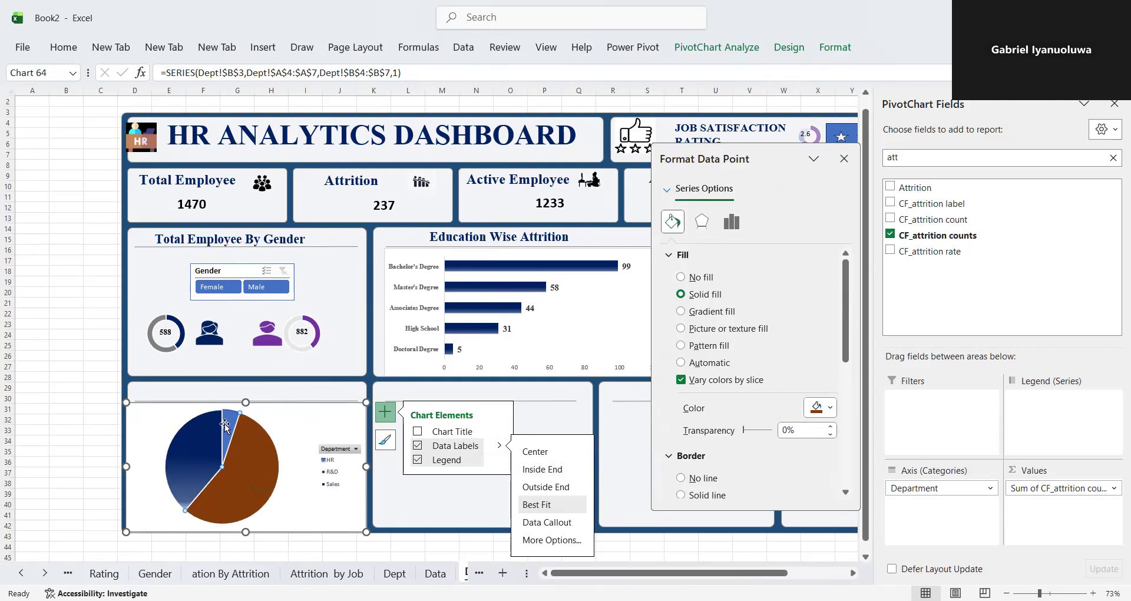
# - Format the R&D slice's data label as bold, size 12, with a white background fill
pyautogui.click(259, 489)
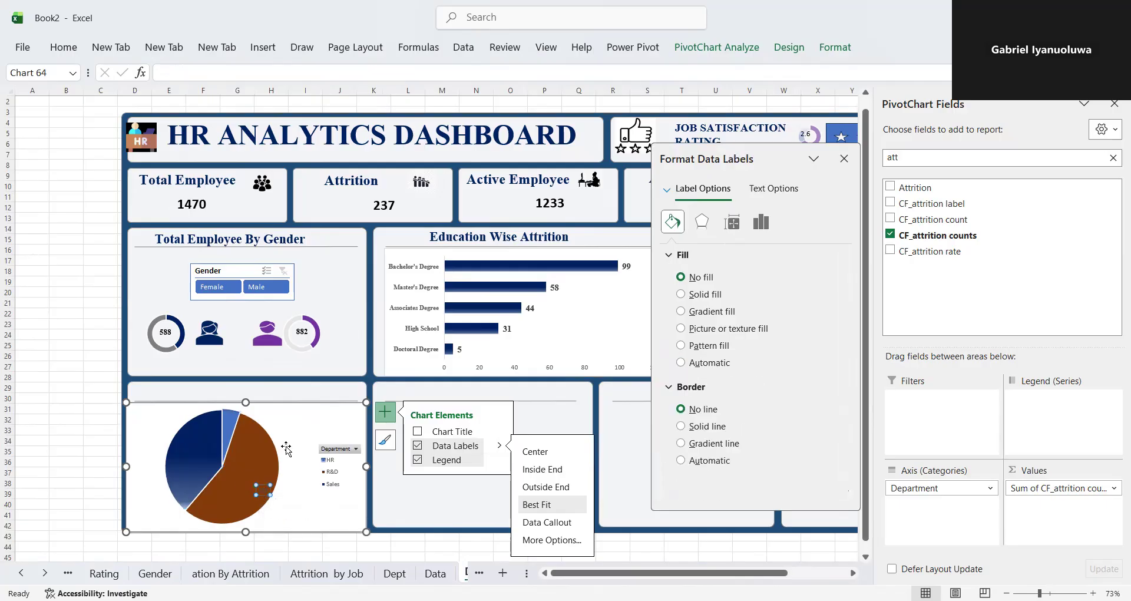
pyautogui.click(59, 50)
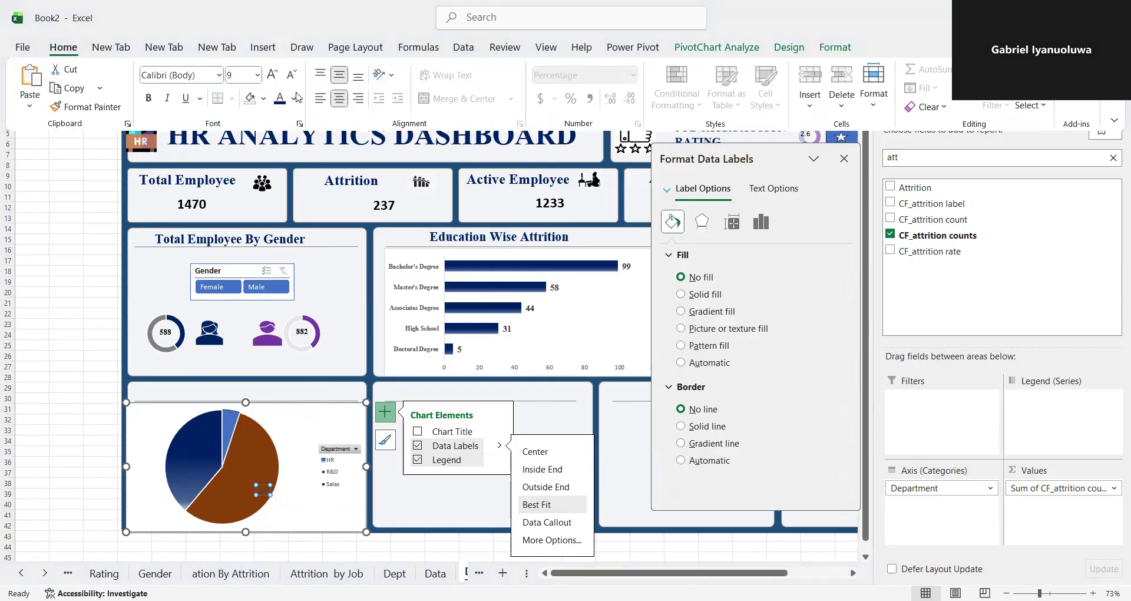
pyautogui.click(229, 75)
pyautogui.write('12')
pyautogui.press('Return')
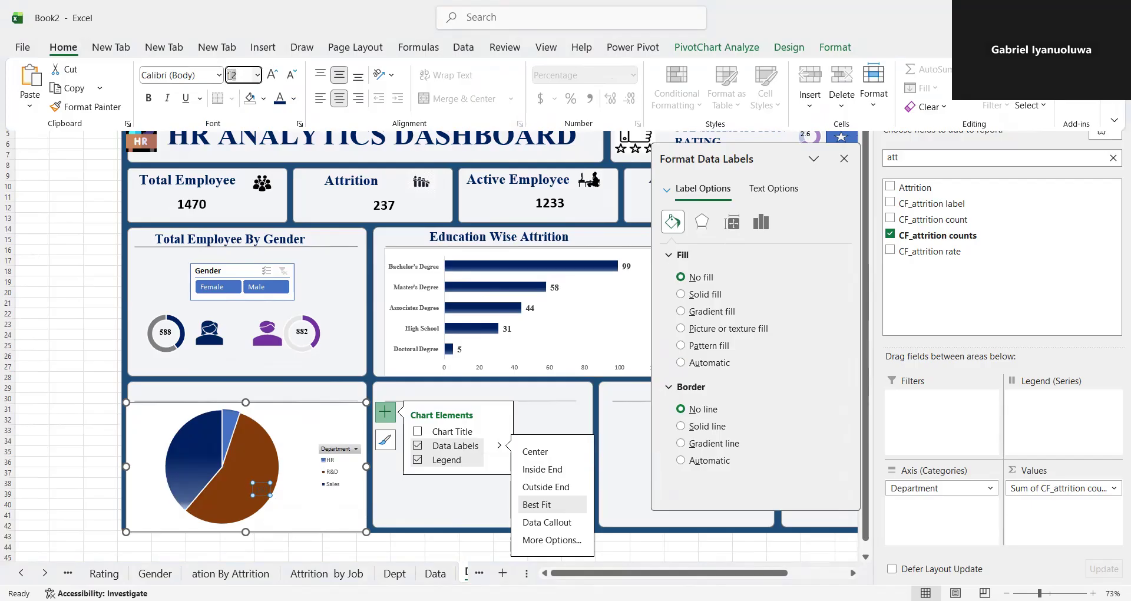
pyautogui.click(148, 99)
pyautogui.click(266, 98)
pyautogui.click(253, 194)
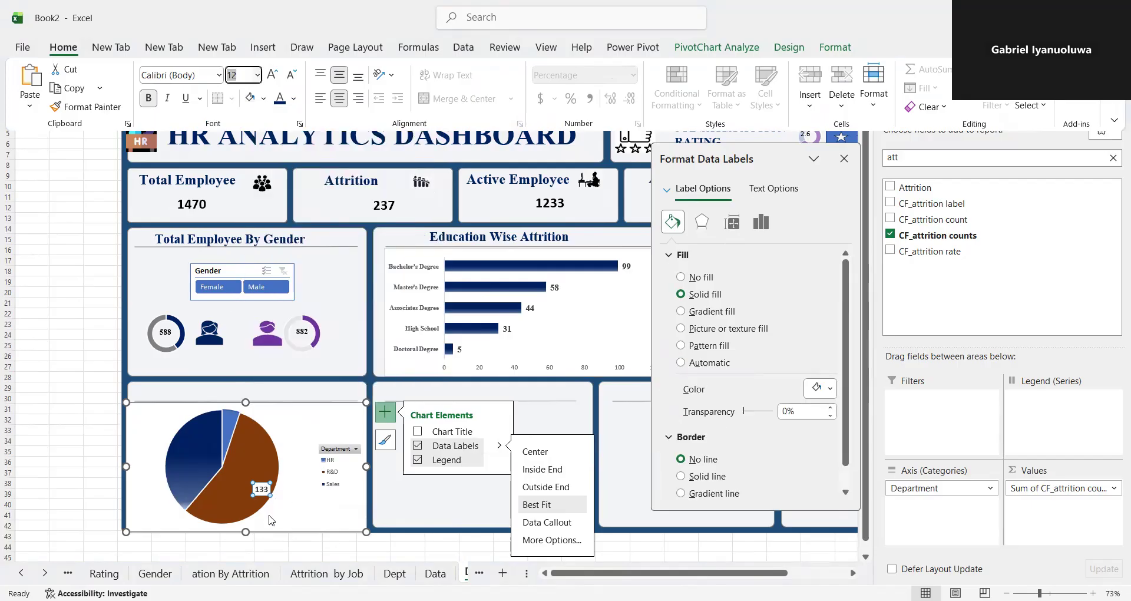
pyautogui.hotkey('ctrl', 'F1')
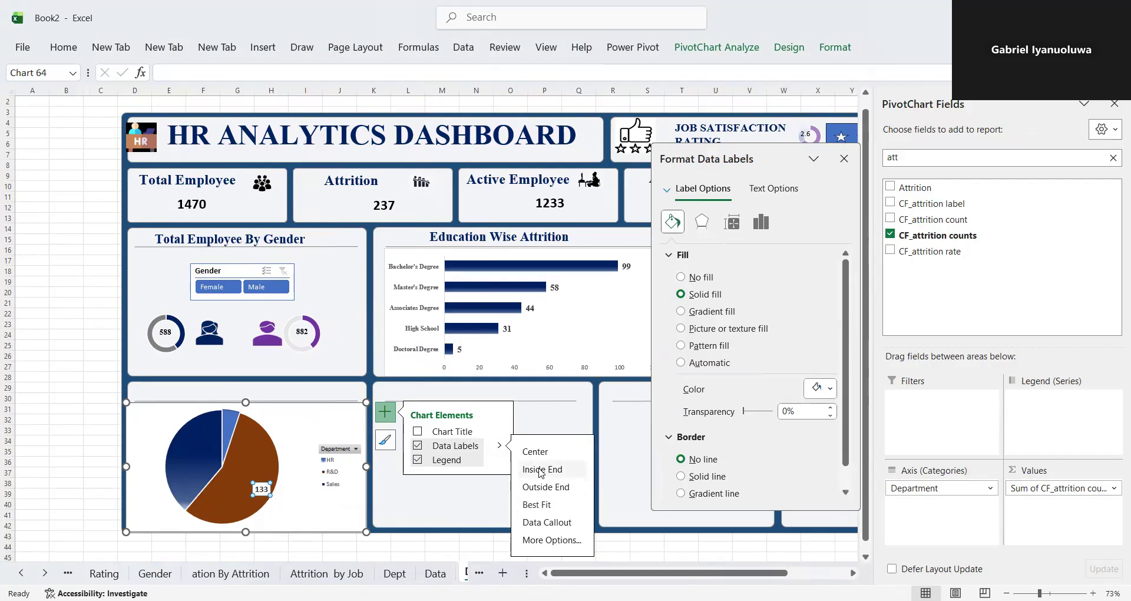
# - Add a data label to the HR slice of the department pie chart, positioned at Inside End
pyautogui.click(234, 437)
pyautogui.click(235, 437)
pyautogui.click(328, 406)
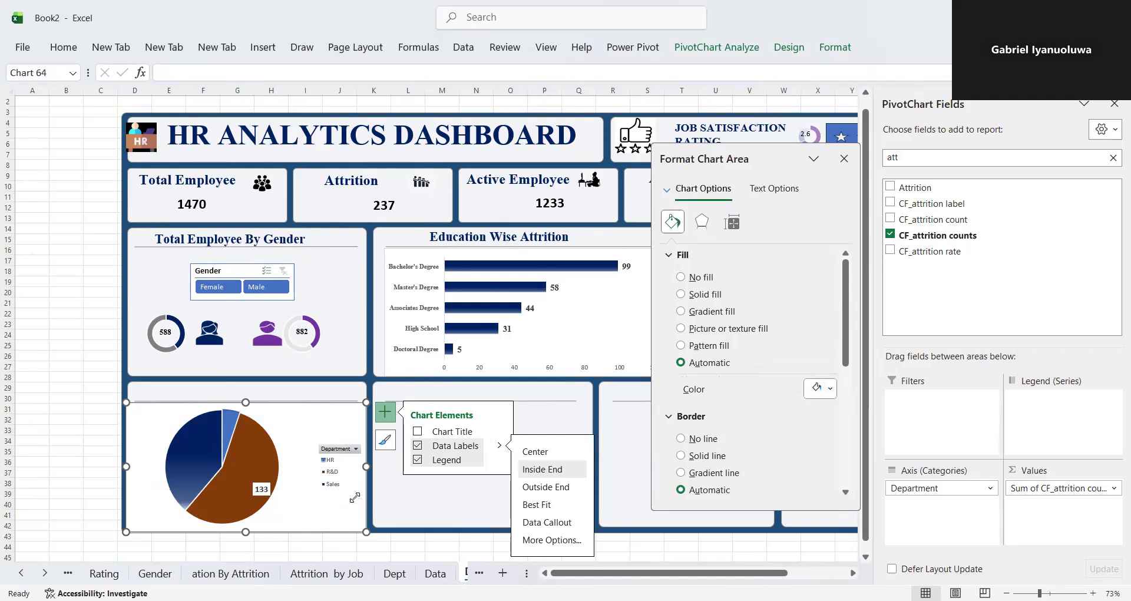
pyautogui.click(275, 425)
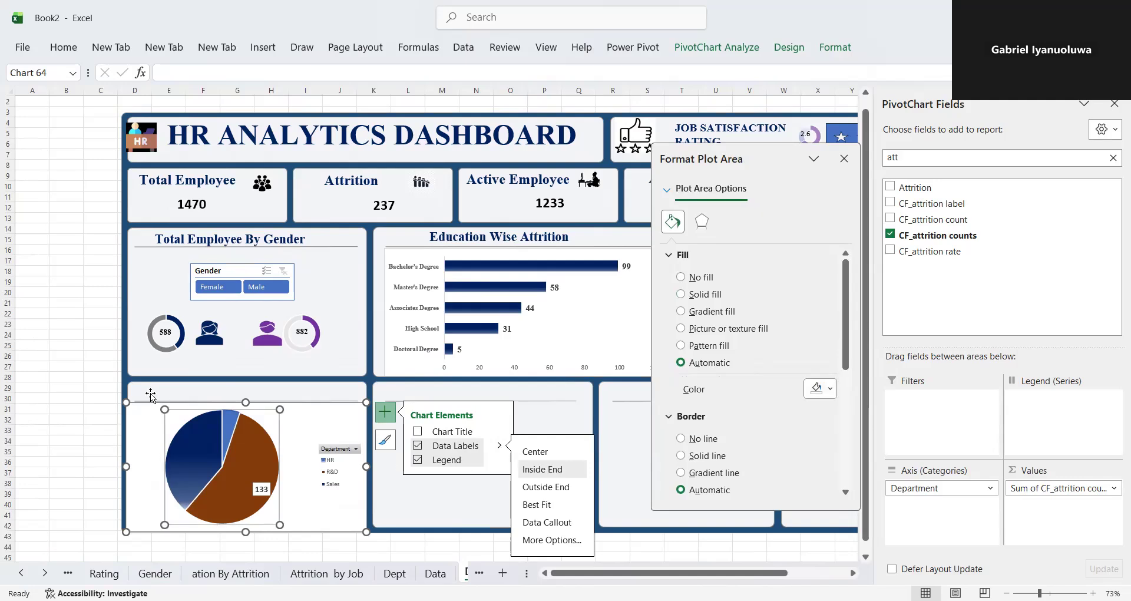
pyautogui.click(151, 393)
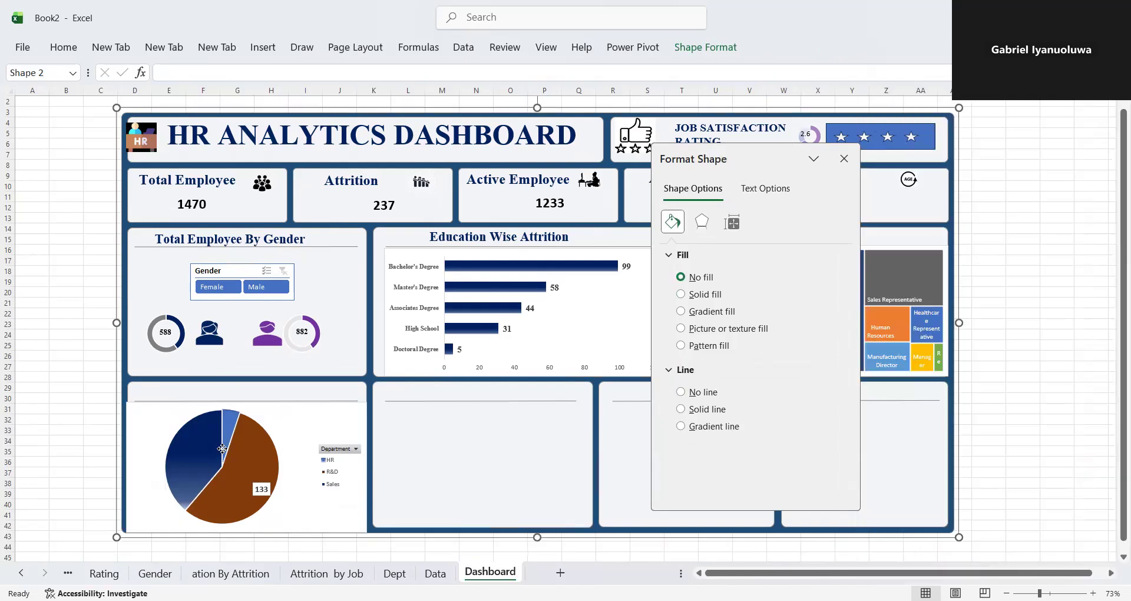
pyautogui.click(234, 435)
pyautogui.click(230, 431)
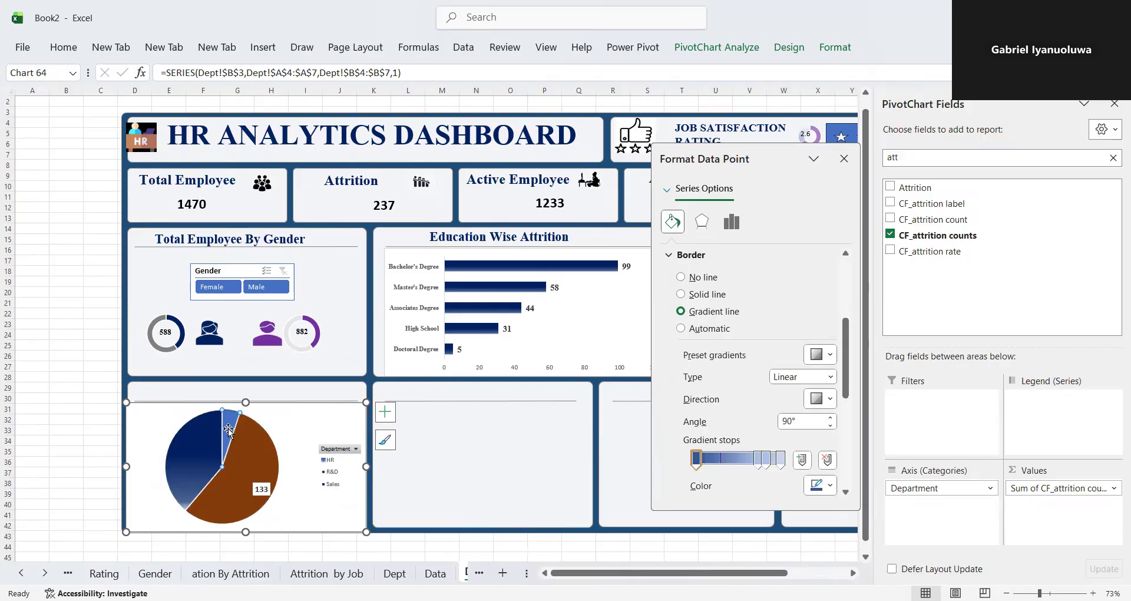
pyautogui.click(385, 412)
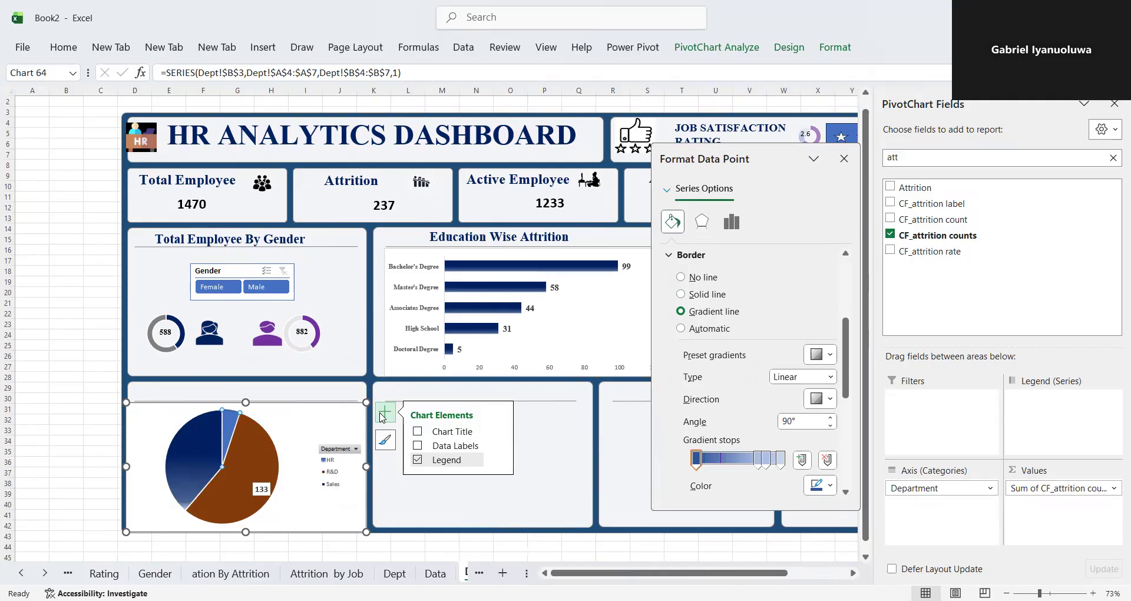
pyautogui.click(499, 449)
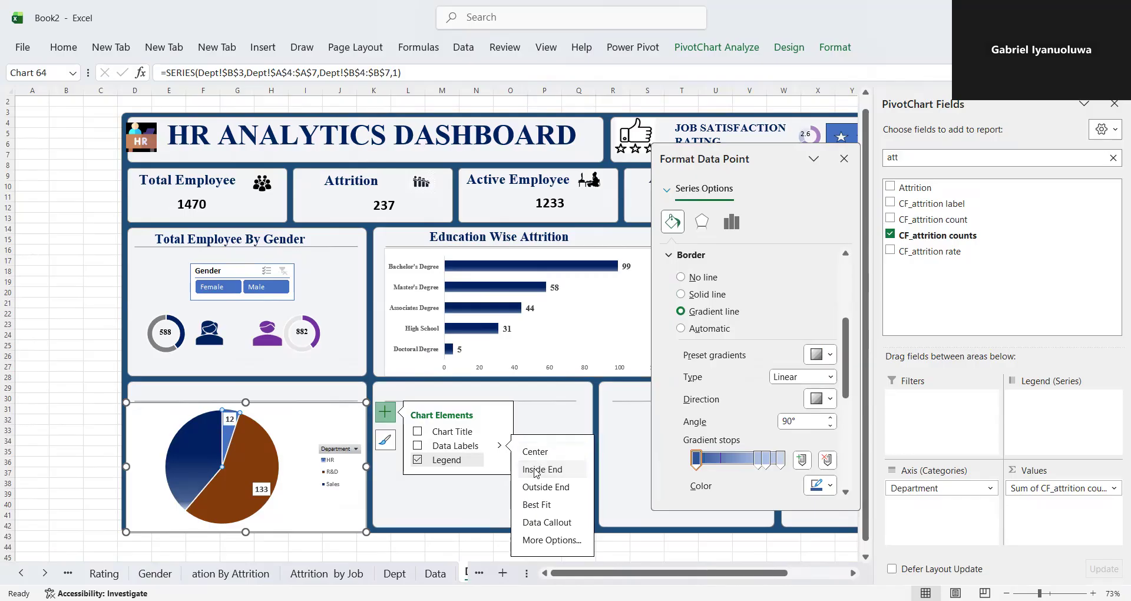
pyautogui.click(417, 446)
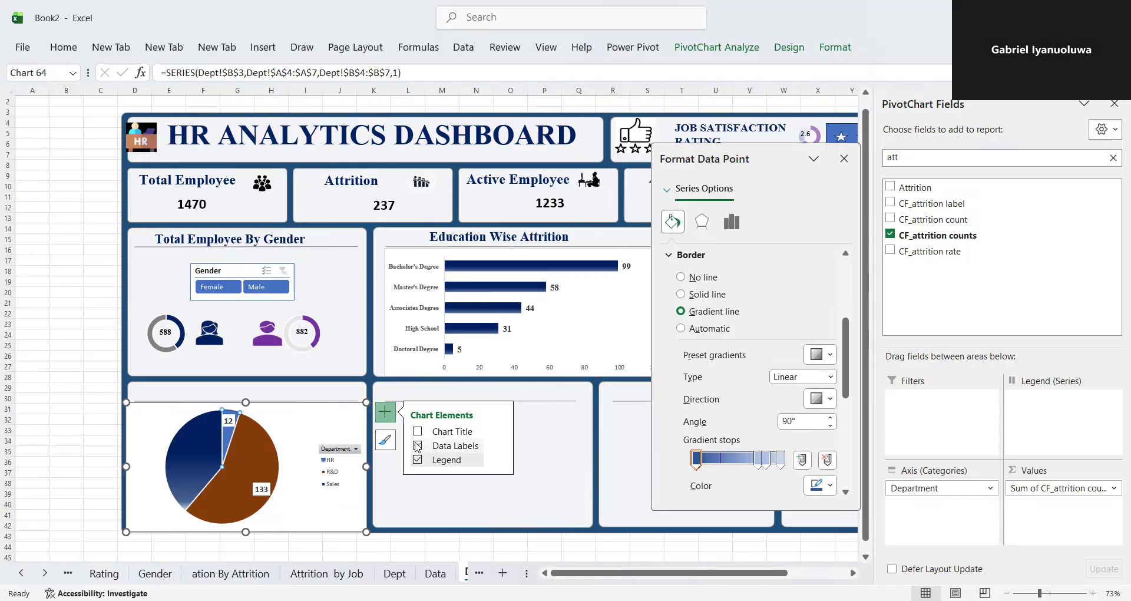
pyautogui.click(503, 449)
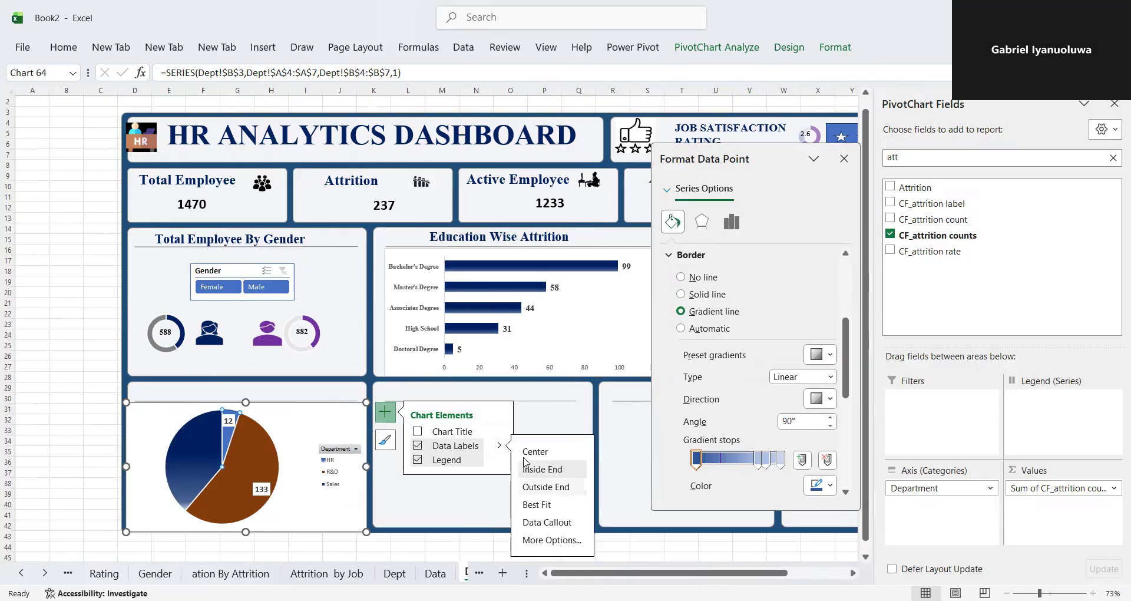
# - Add a data label to the Sales slice of the department pie chart
pyautogui.click(194, 463)
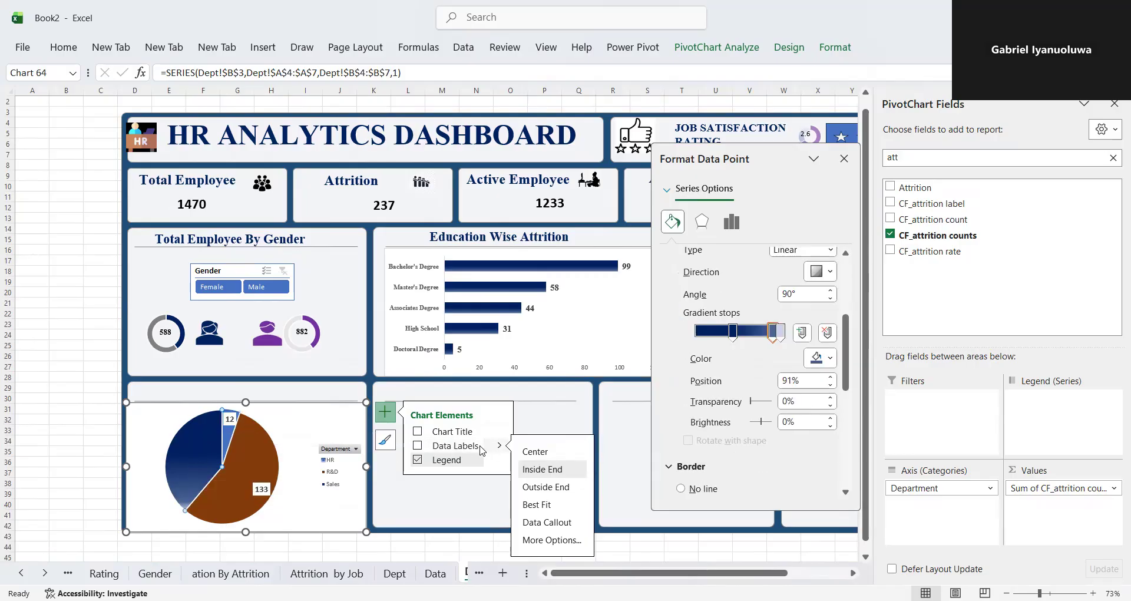
pyautogui.click(417, 446)
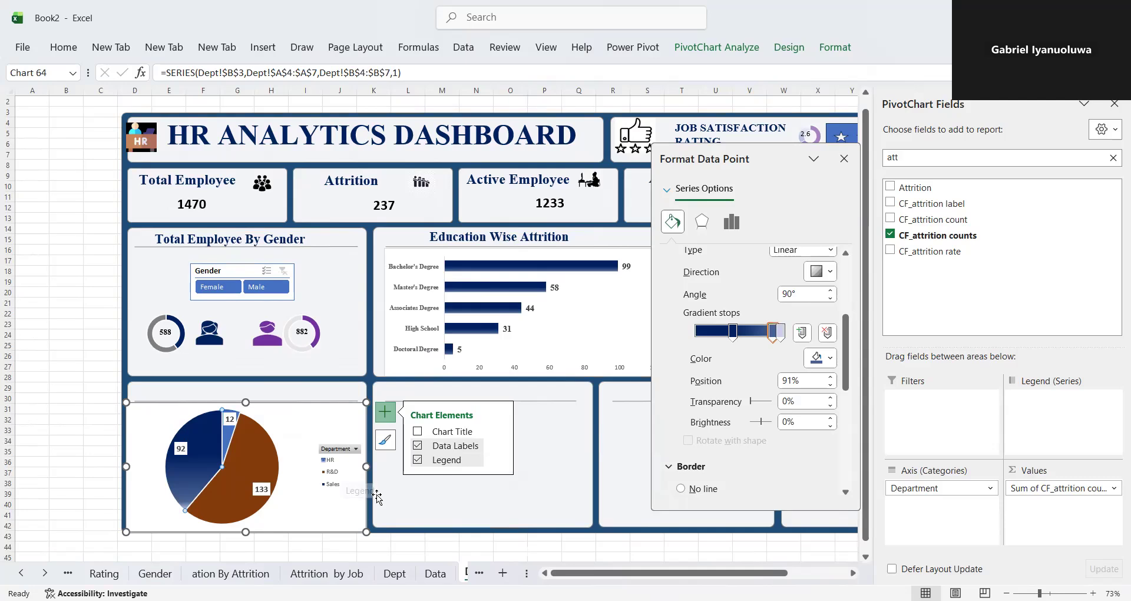
pyautogui.click(299, 414)
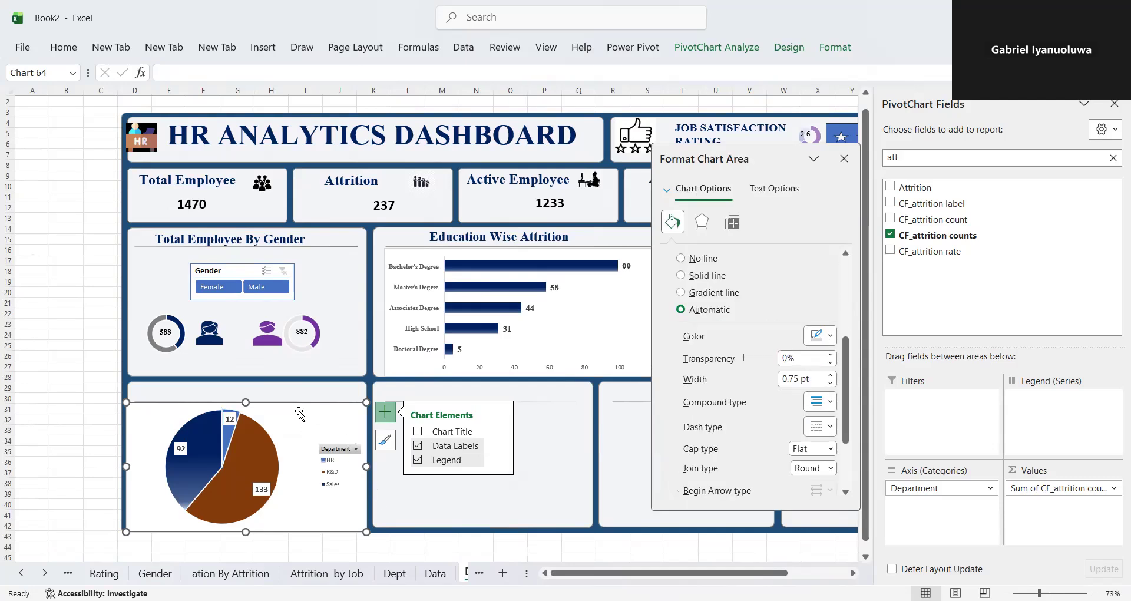
# - Duplicate the "Total Employee By Gender" heading and place the copy in the heading area of the department pie chart card
pyautogui.click(625, 432)
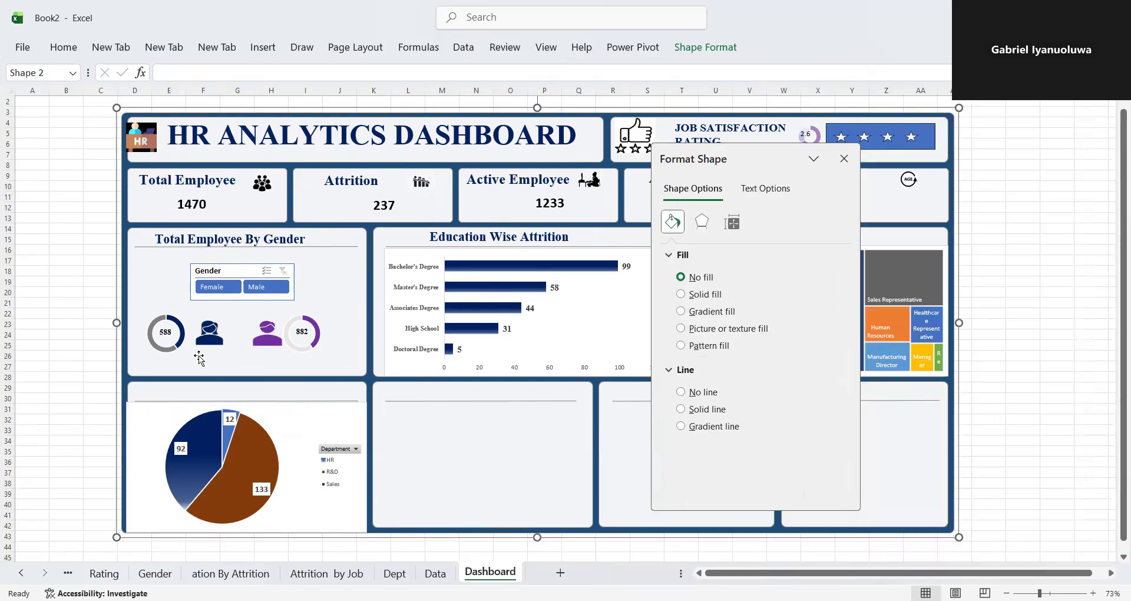
pyautogui.click(318, 237)
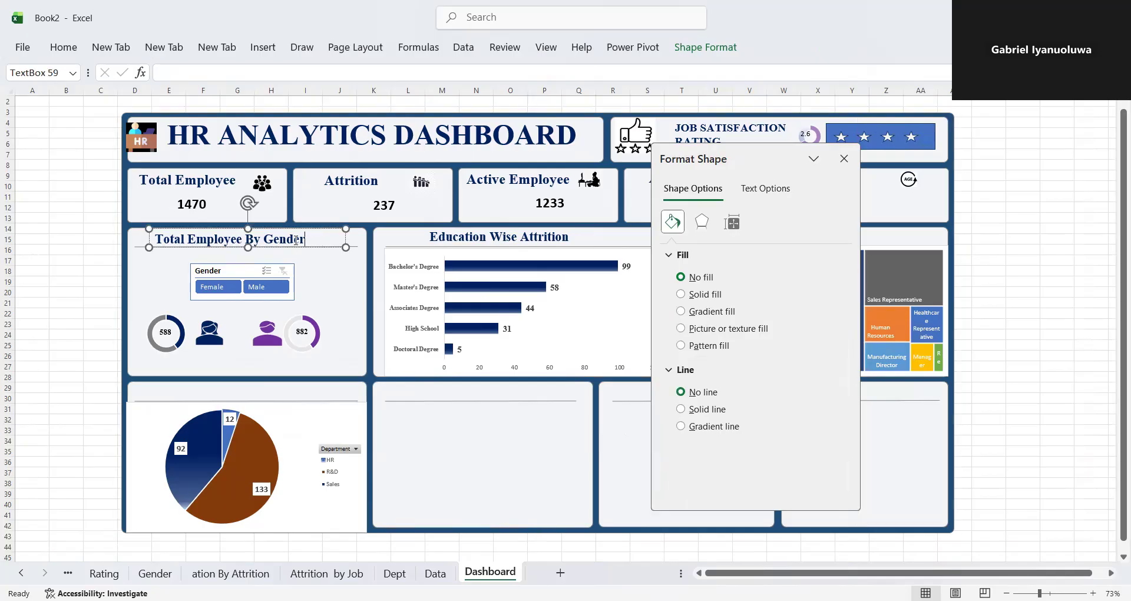
pyautogui.click(308, 229)
pyautogui.moveTo(311, 232); pyautogui.dragTo(319, 242)
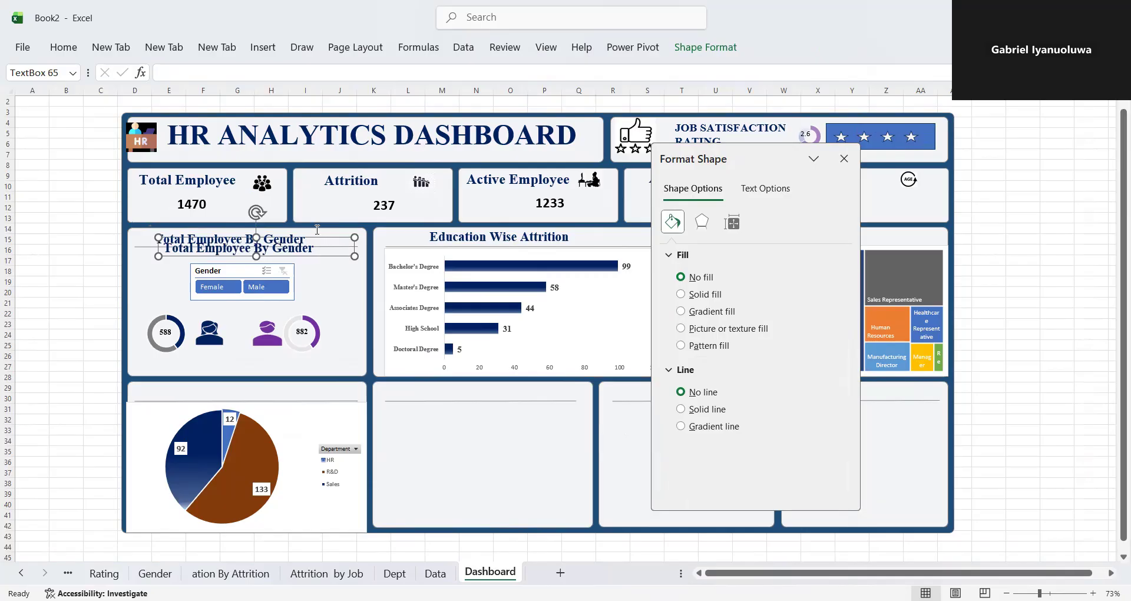
pyautogui.moveTo(316, 239); pyautogui.dragTo(309, 382)
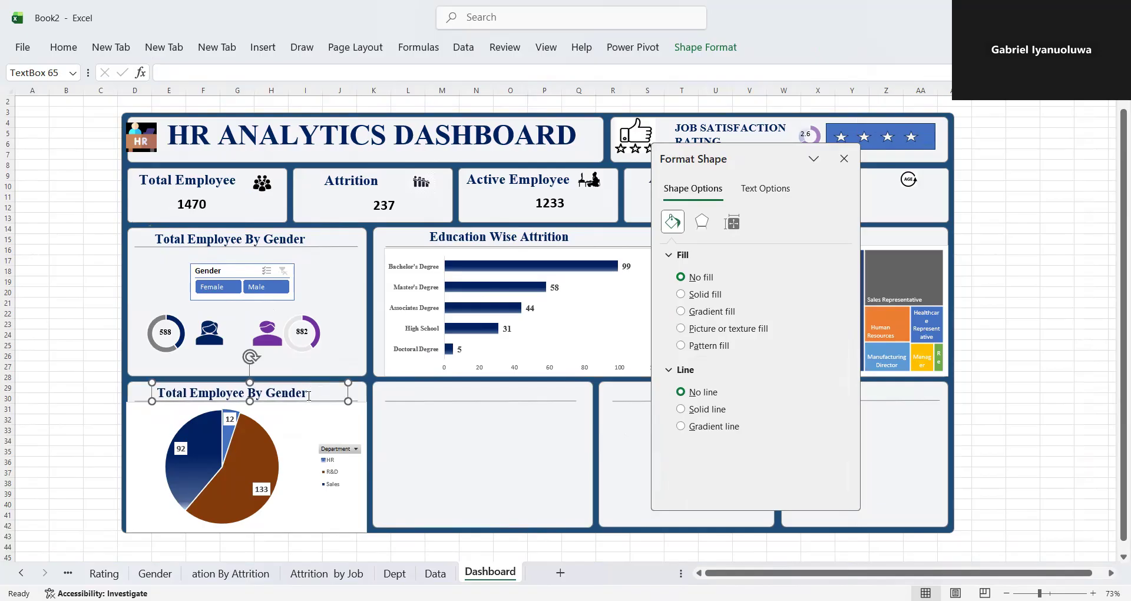
# - Change the copied heading above the pie chart to "Department wise Attrition" and close the shape formatting options
pyautogui.click(315, 393)
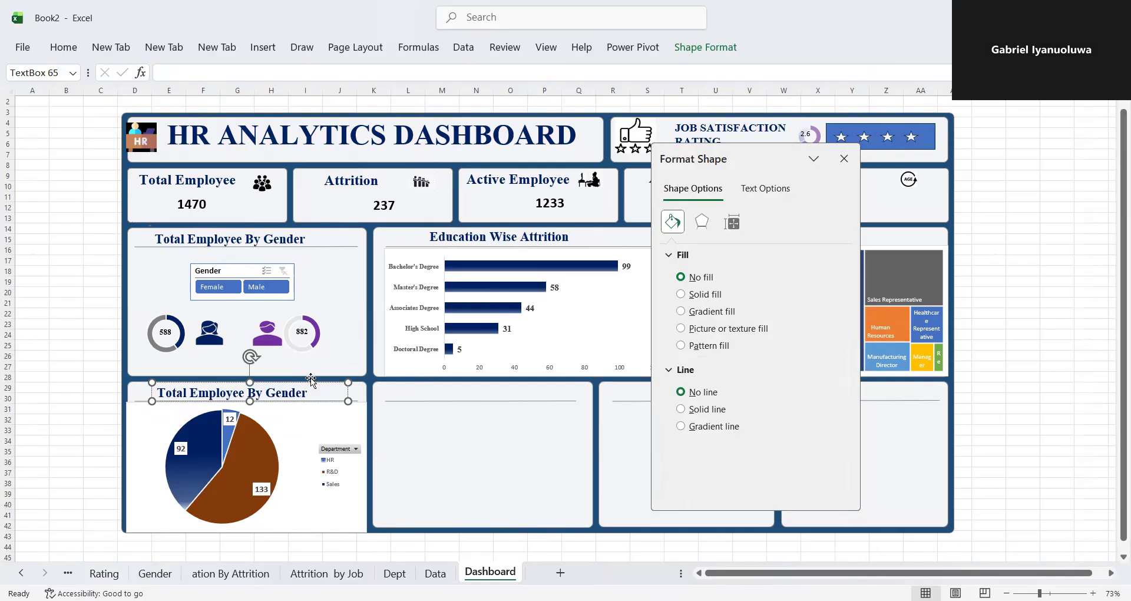
pyautogui.press('BackSpace')
pyautogui.press('BackSpace')
pyautogui.press('BackSpace')
pyautogui.press('BackSpace')
pyautogui.press('BackSpace')
pyautogui.press('BackSpace')
pyautogui.press('BackSpace')
pyautogui.press('BackSpace')
pyautogui.press('BackSpace')
pyautogui.press('BackSpace')
pyautogui.press('BackSpace')
pyautogui.press('BackSpace')
pyautogui.press('BackSpace')
pyautogui.press('BackSpace')
pyautogui.press('BackSpace')
pyautogui.press('BackSpace')
pyautogui.press('BackSpace')
pyautogui.press('BackSpace')
pyautogui.press('BackSpace')
pyautogui.press('BackSpace')
pyautogui.press('BackSpace')
pyautogui.write('Depart')
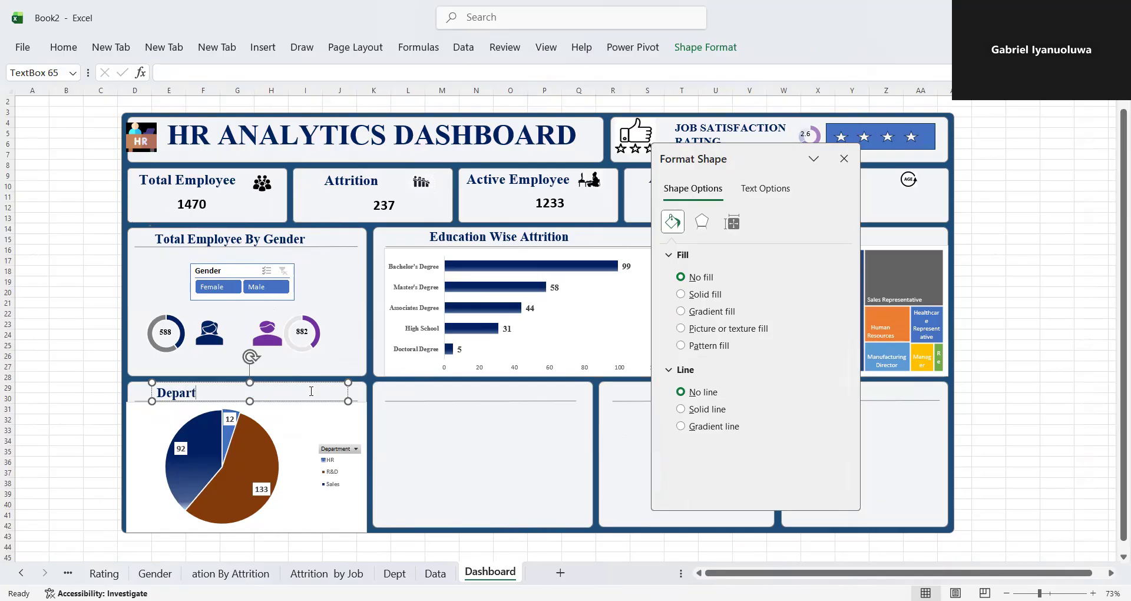
pyautogui.write('ment wise ATTR')
pyautogui.press('BackSpace')
pyautogui.press('BackSpace')
pyautogui.press('BackSpace')
pyautogui.press('BackSpace')
pyautogui.press('BackSpace')
pyautogui.press('BackSpace')
pyautogui.write('Attrition')
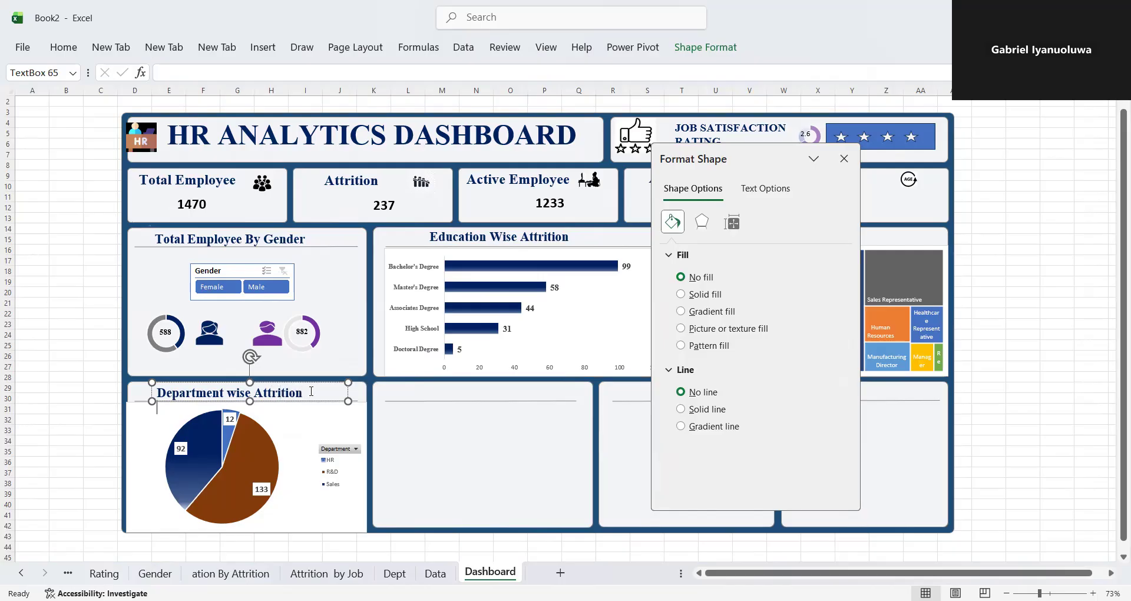
pyautogui.click(401, 435)
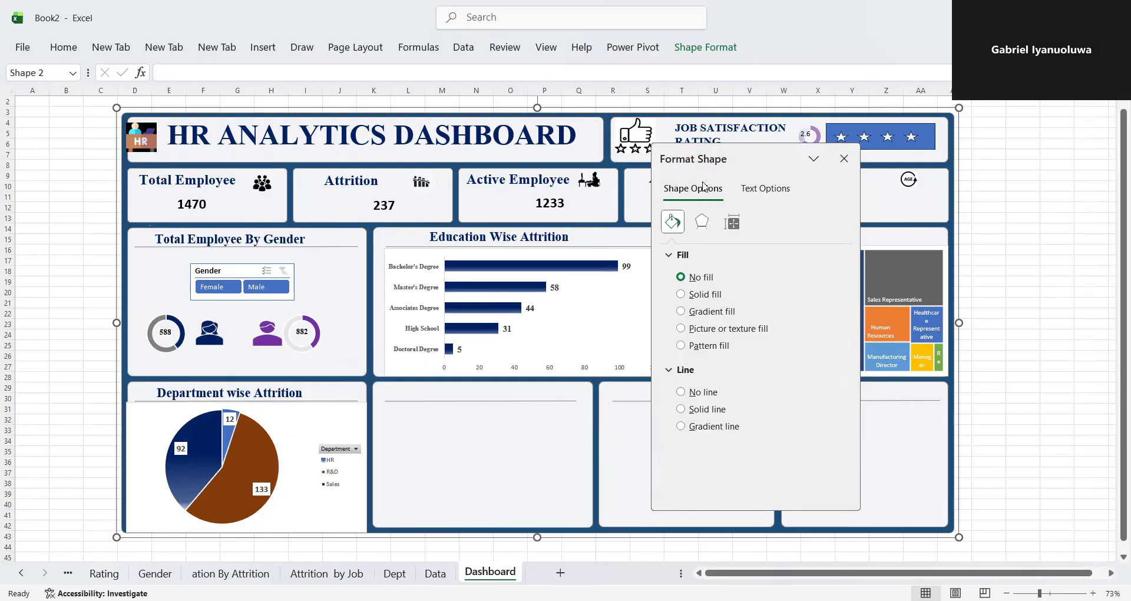
pyautogui.click(844, 159)
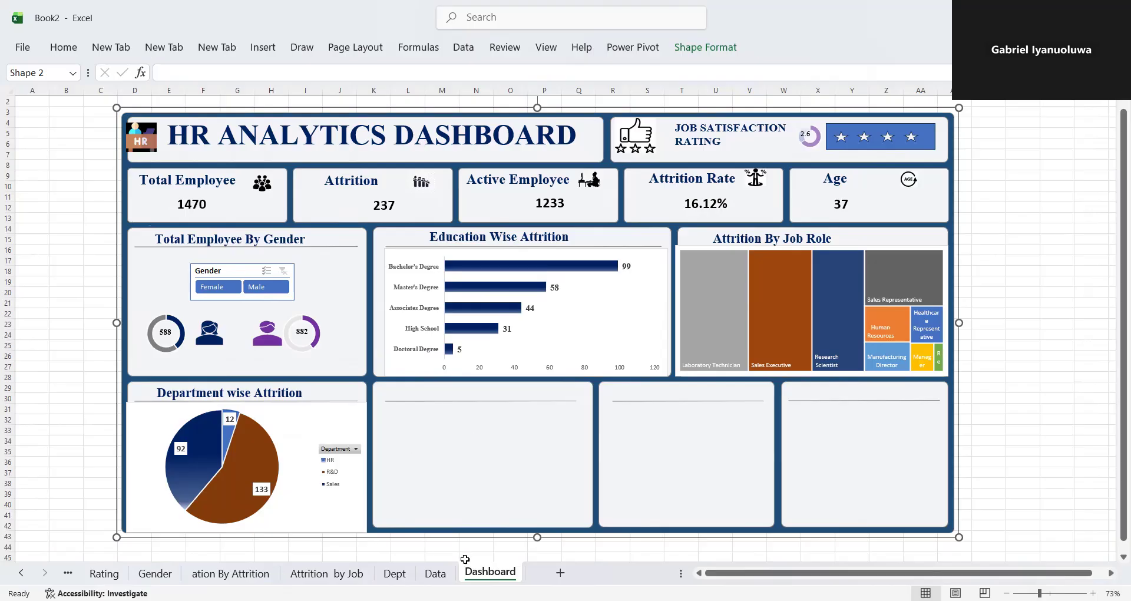
# - Create a PivotTable from Table_1 on the Data sheet, placed in a new worksheet
pyautogui.click(436, 574)
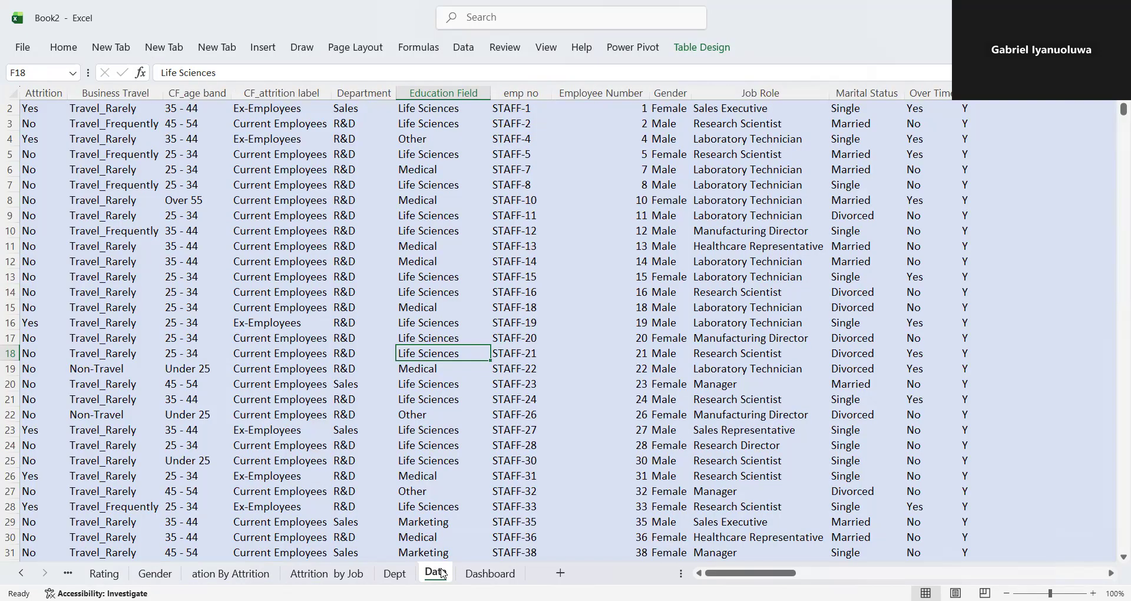
pyautogui.click(275, 44)
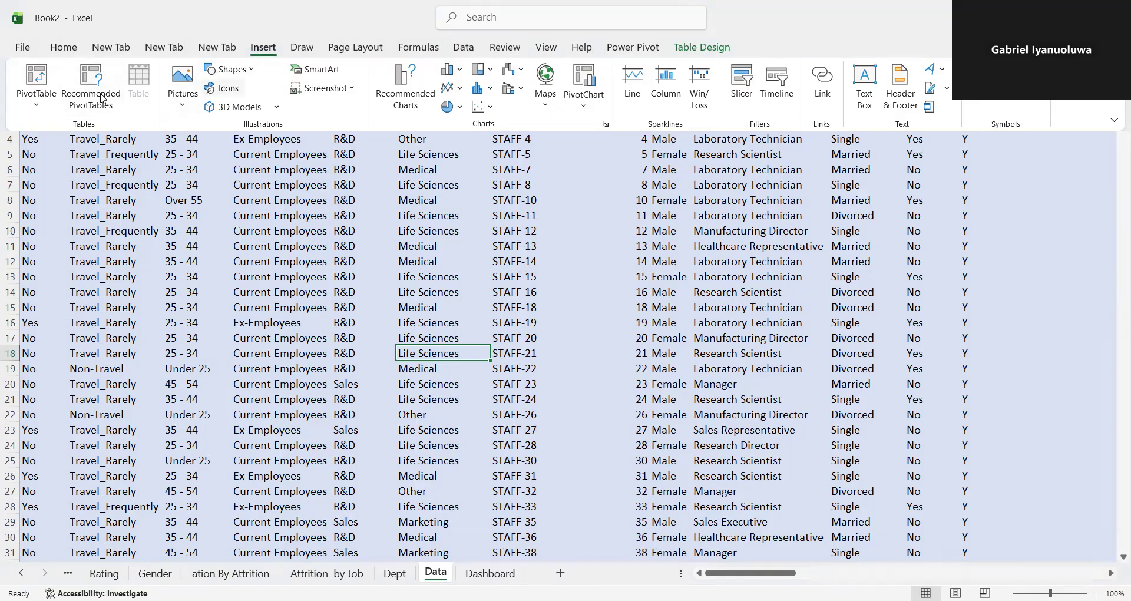
pyautogui.click(54, 74)
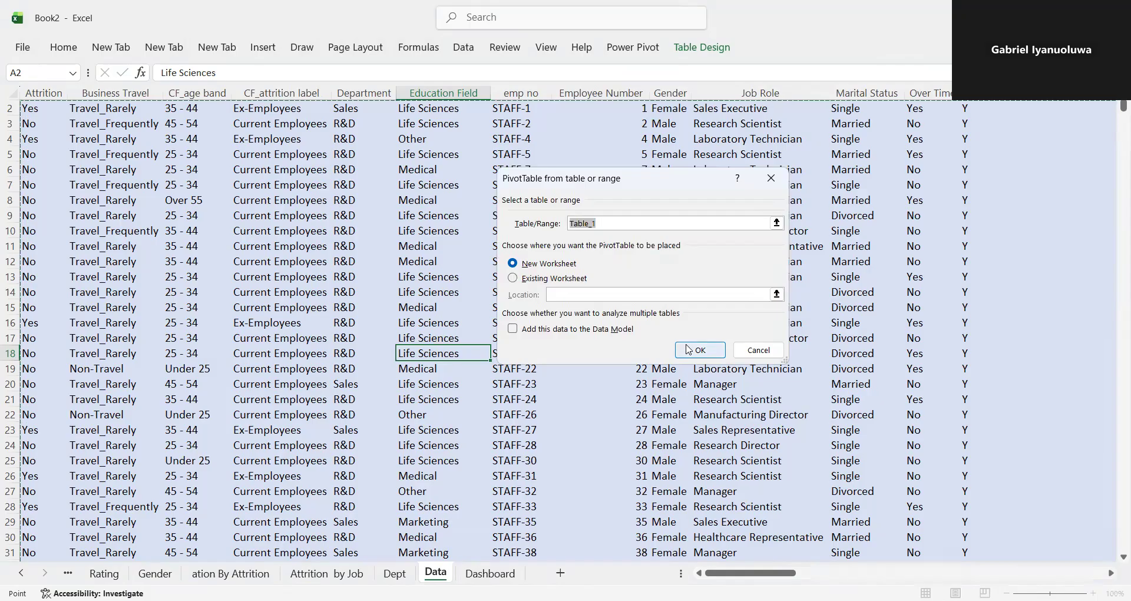
pyautogui.click(688, 350)
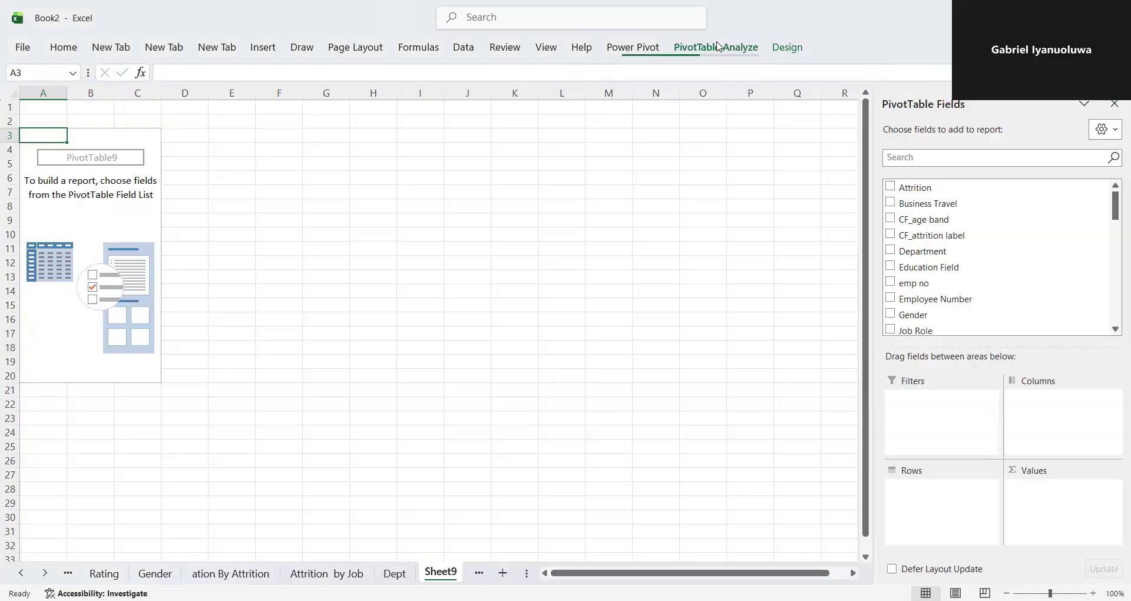
# - Name the new PivotTable "Age group"
pyautogui.click(719, 47)
pyautogui.doubleClick(53, 87)
pyautogui.press('BackSpace')
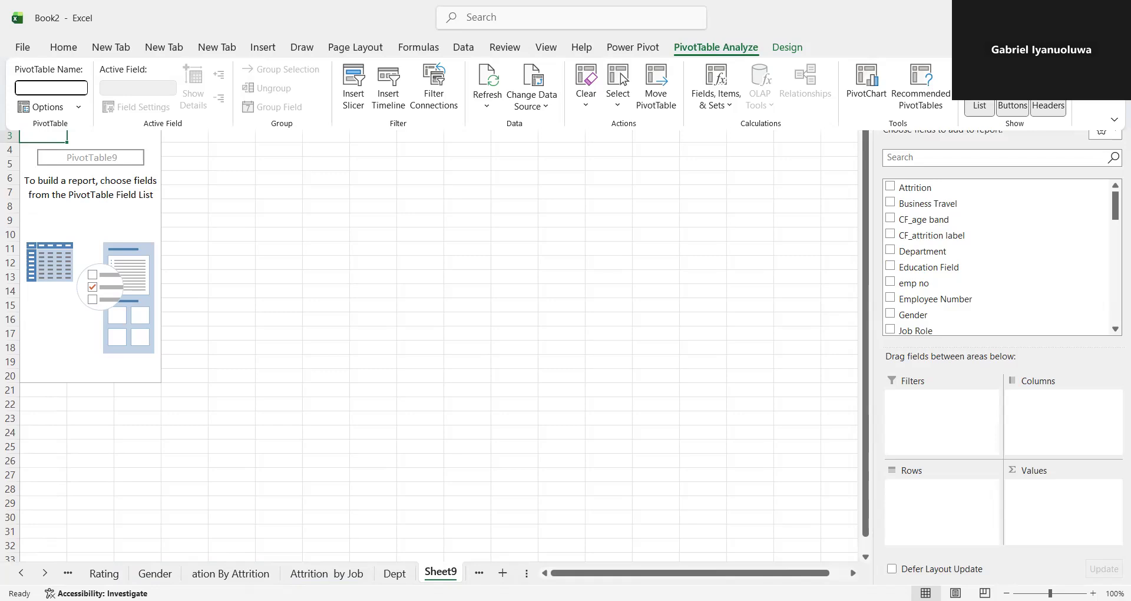
pyautogui.write('Age group')
pyautogui.press('Return')
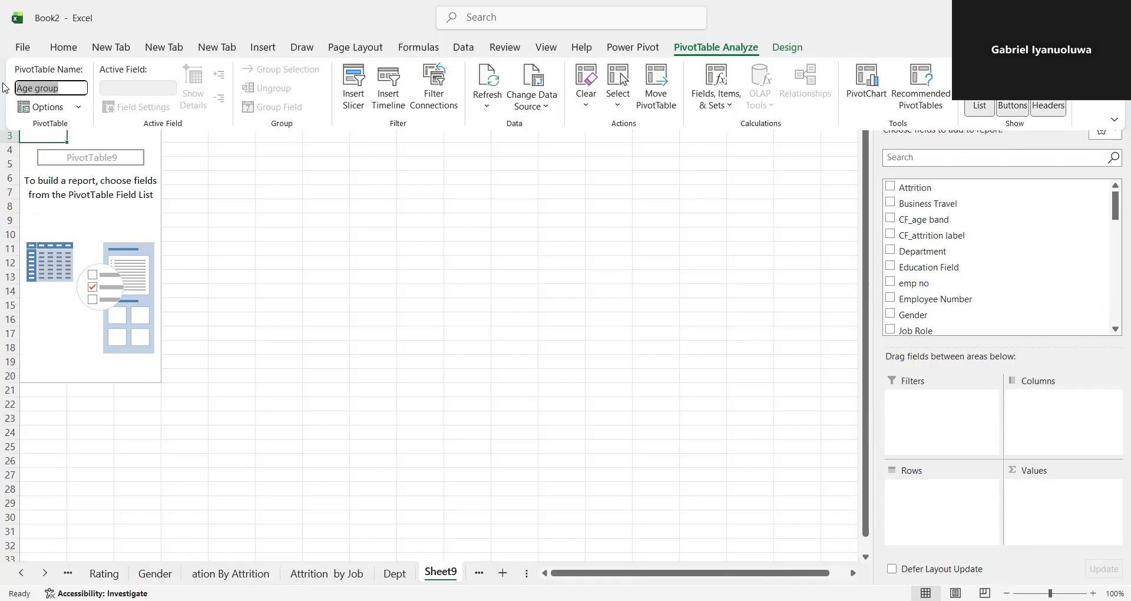
# - Rename the new pivot worksheet as "Age group"
pyautogui.click(439, 565)
pyautogui.doubleClick(446, 572)
pyautogui.write('Age group')
pyautogui.press('Return')
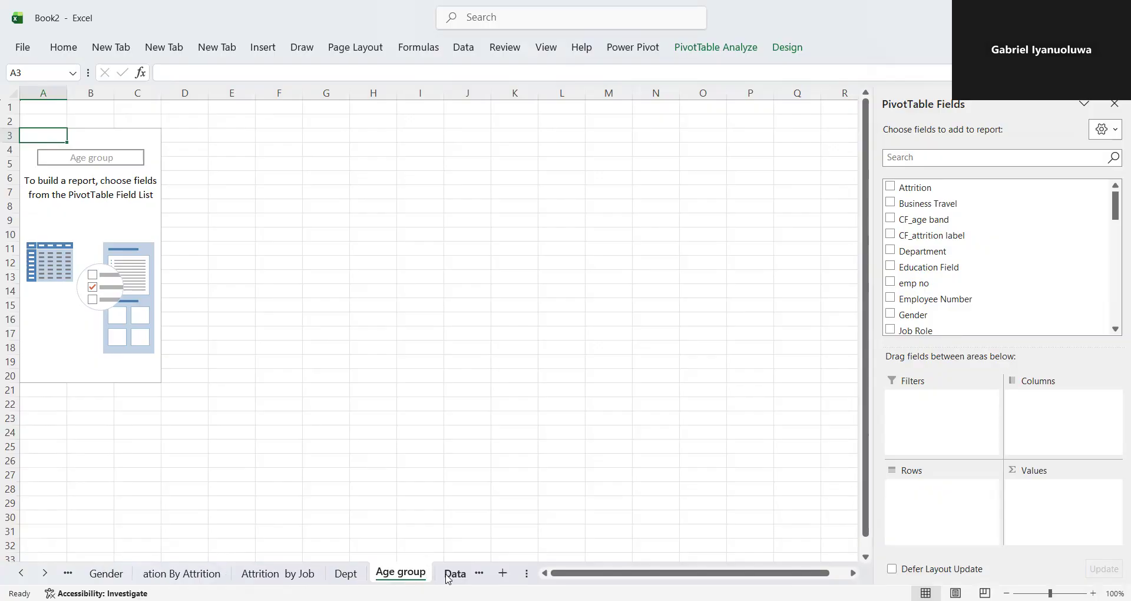
# - Find the CF_age band field and add it to the PivotTable's rows
pyautogui.click(903, 161)
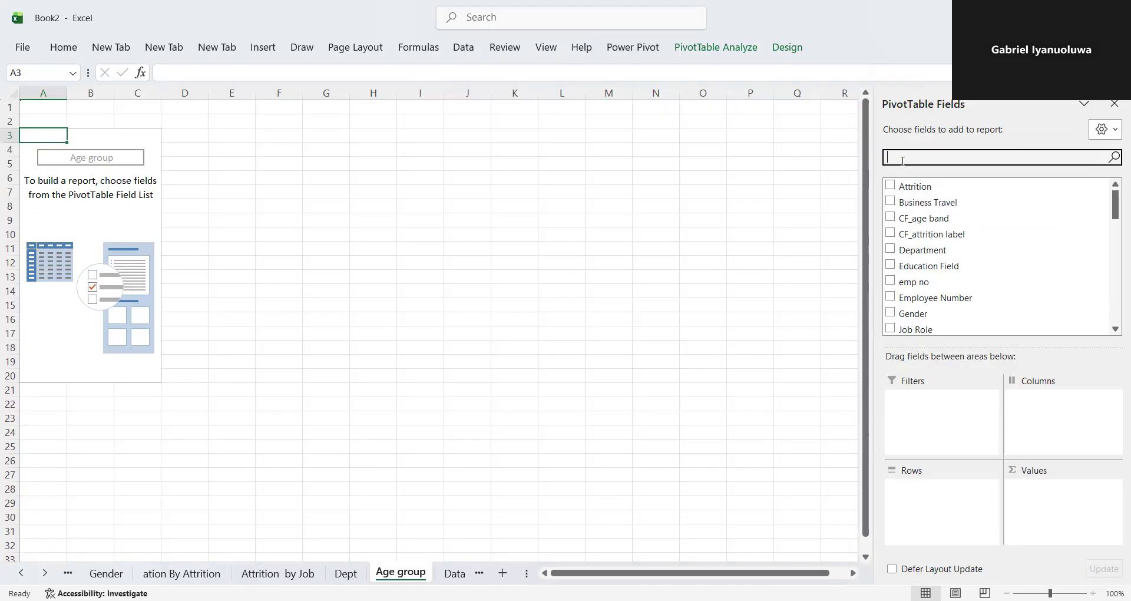
pyautogui.write('ag')
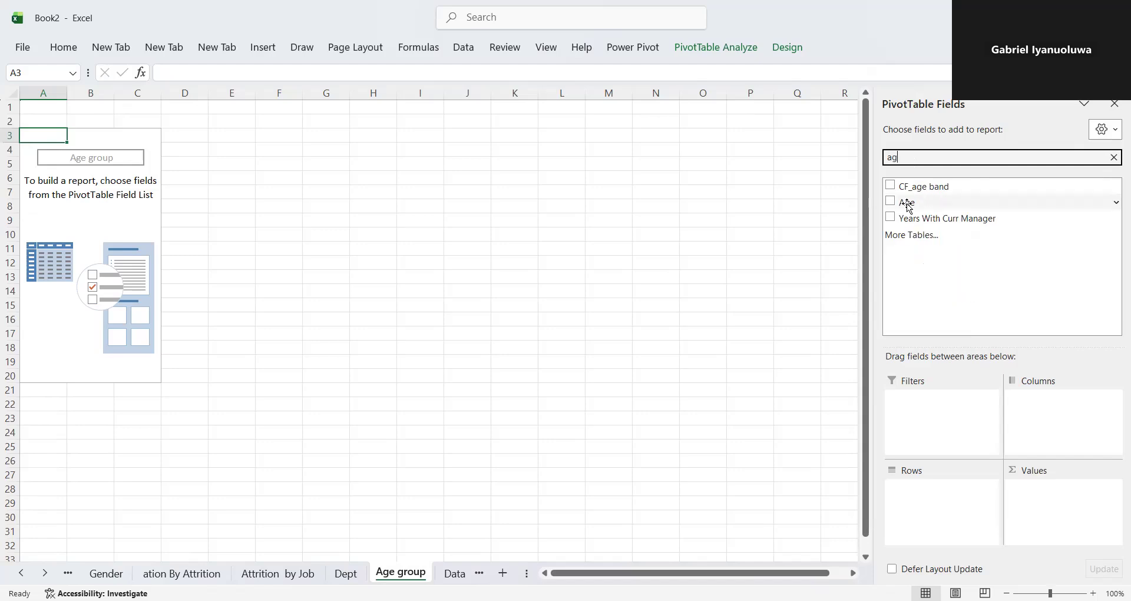
pyautogui.moveTo(906, 203); pyautogui.dragTo(940, 464)
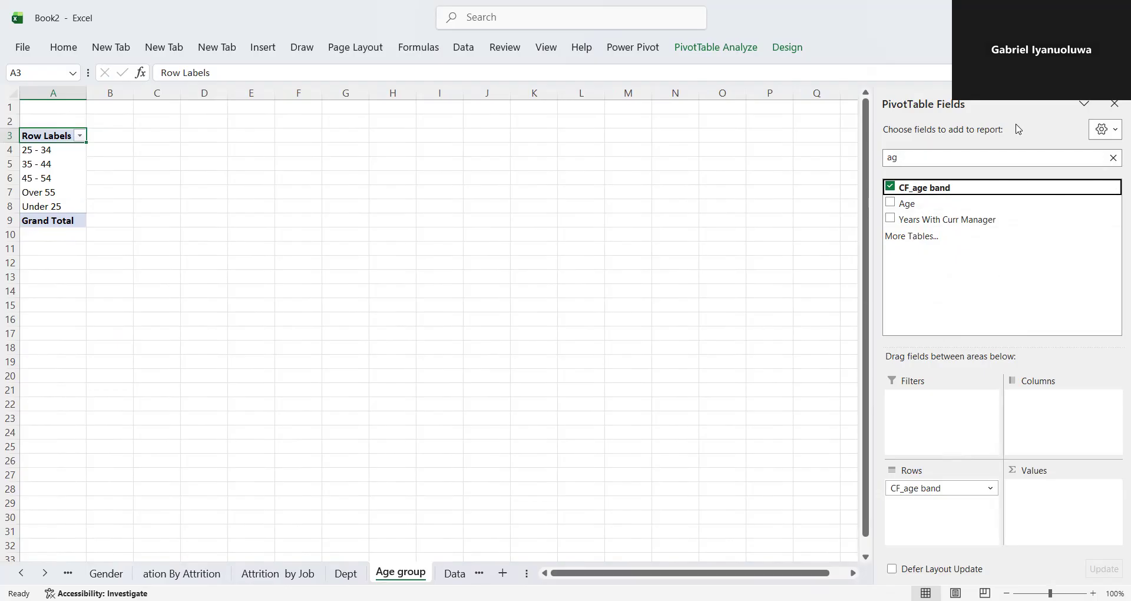
# - Find the CF_attrition counts field and add it to the PivotTable's values as a sum
pyautogui.click(938, 157)
pyautogui.press('BackSpace')
pyautogui.press('BackSpace')
pyautogui.write('at')
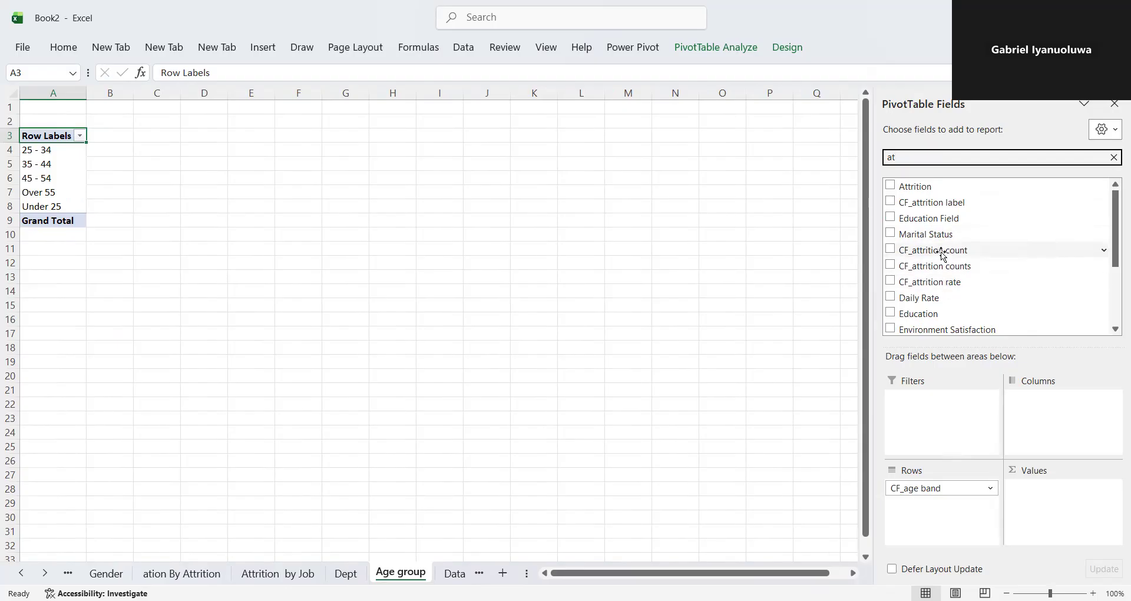
pyautogui.write('t')
pyautogui.moveTo(968, 238); pyautogui.dragTo(1059, 496)
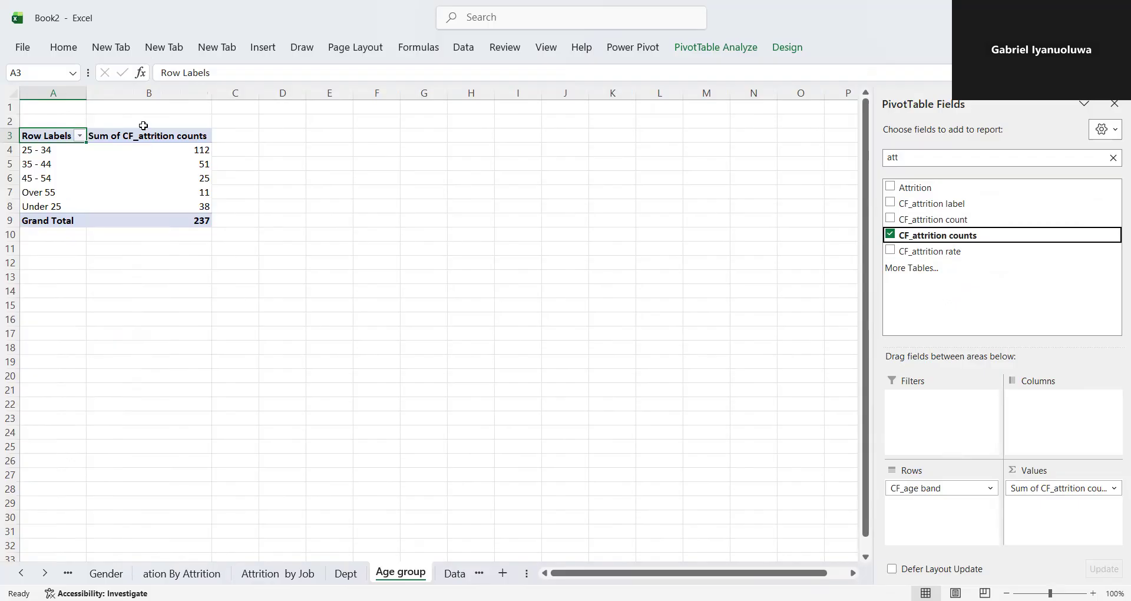
# - Insert a clustered column chart from the whole age band PivotTable
pyautogui.moveTo(52, 133); pyautogui.dragTo(202, 220)
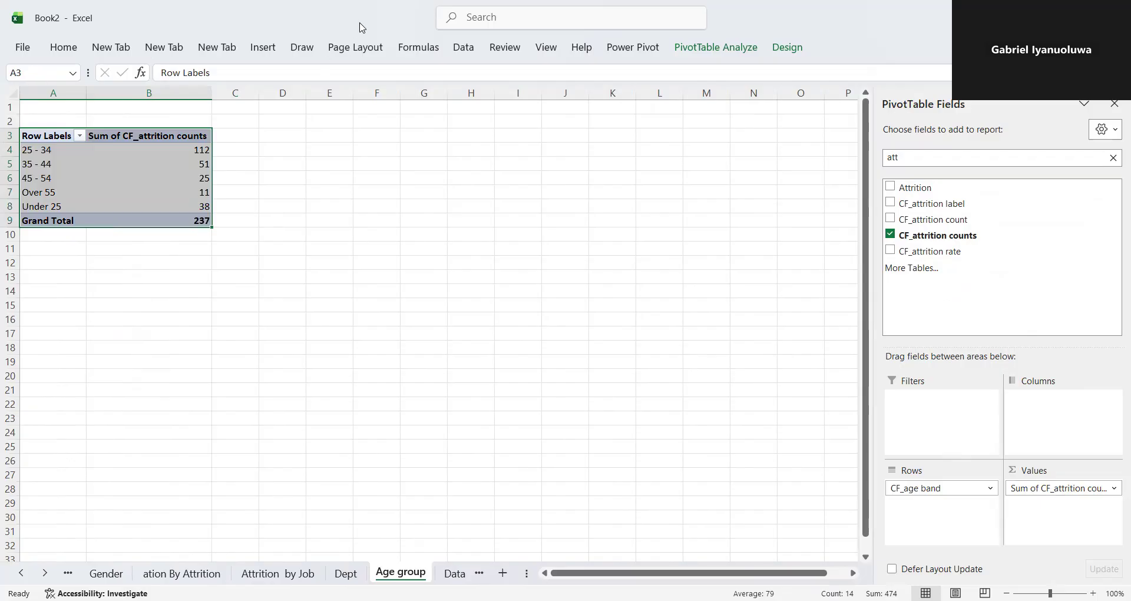
pyautogui.click(263, 47)
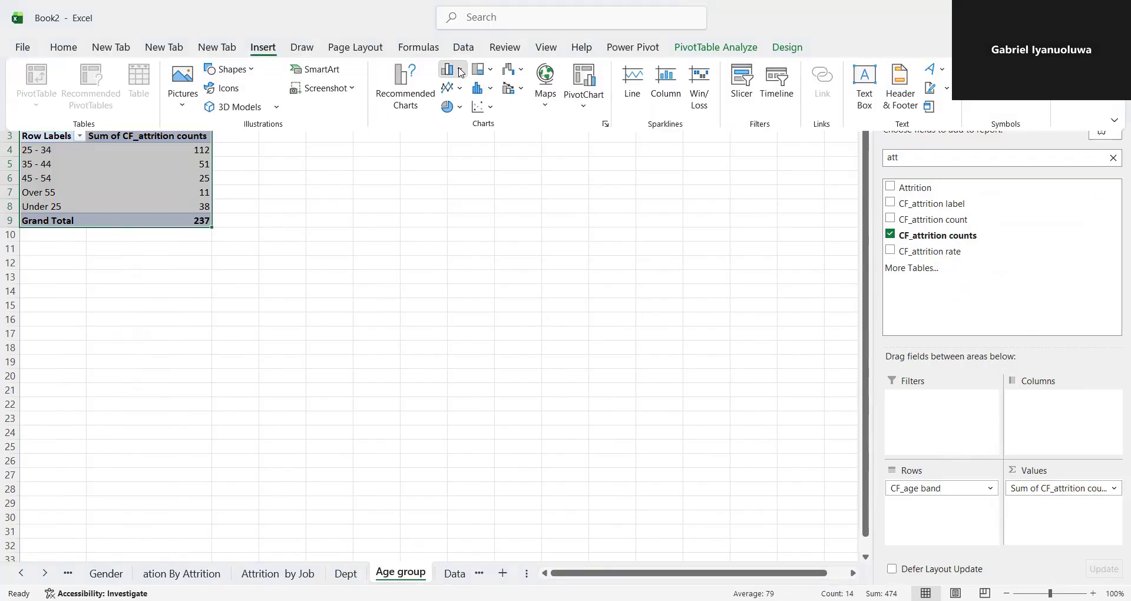
pyautogui.click(462, 71)
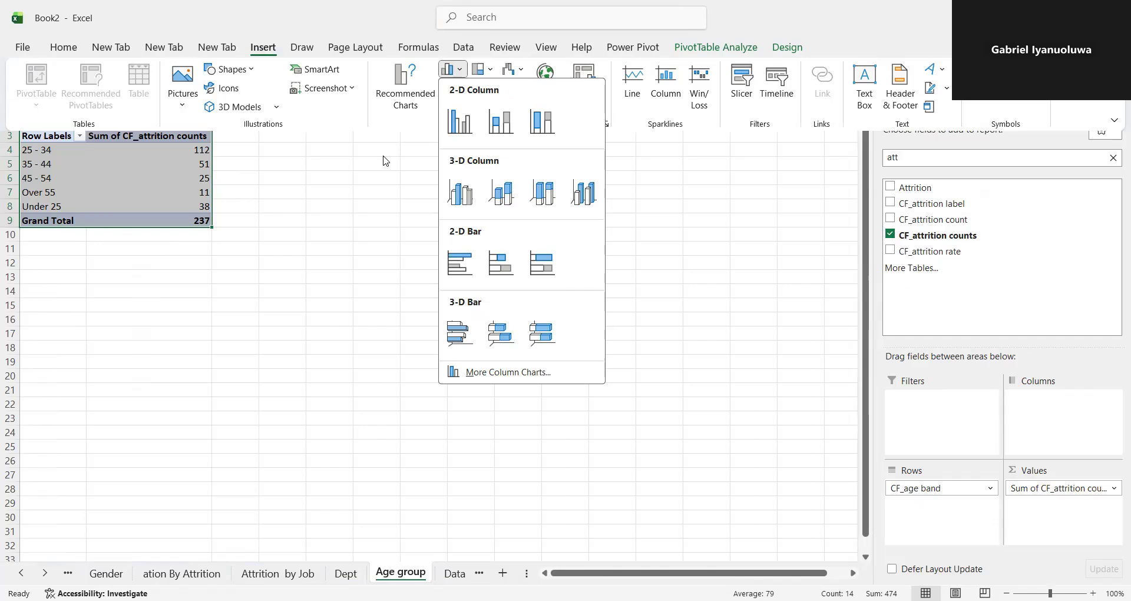
pyautogui.click(417, 71)
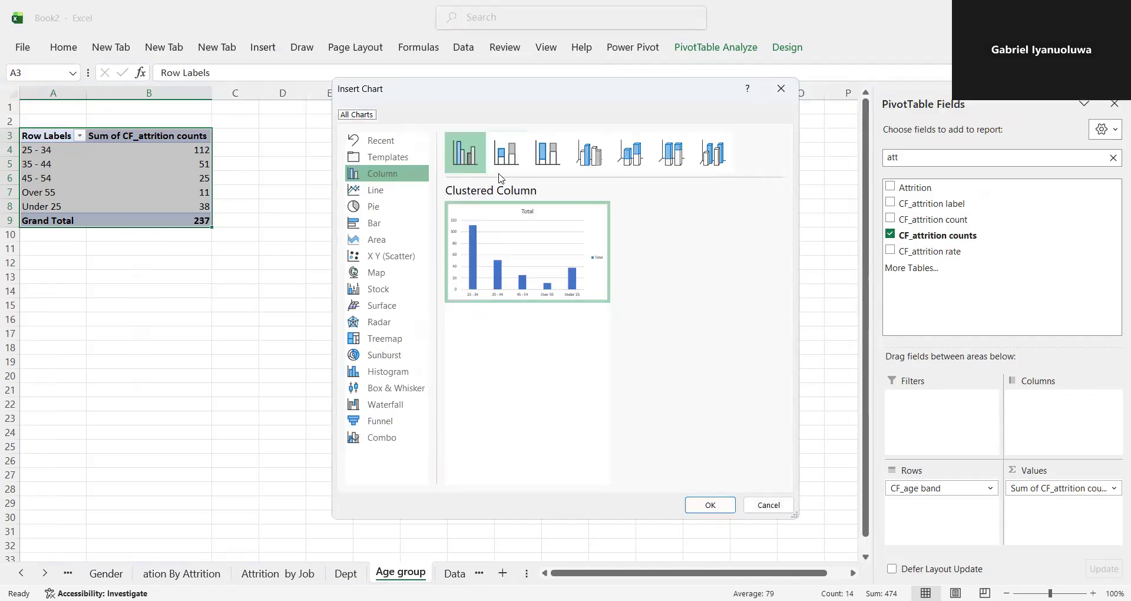
pyautogui.press('Return')
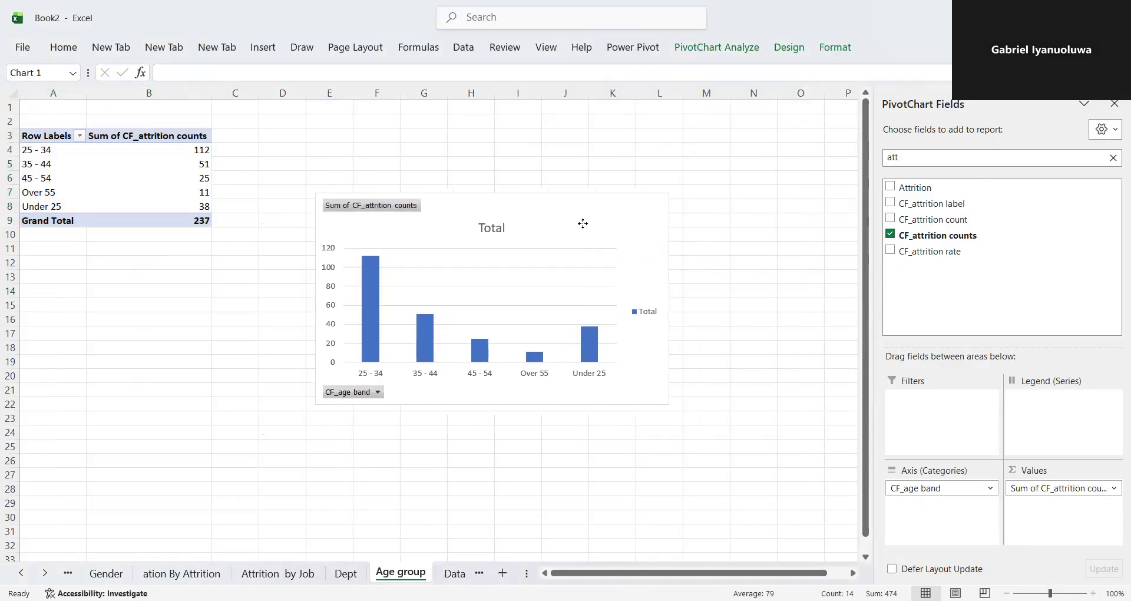
# - Hide the value field buttons and the axis field buttons on the age band column chart
pyautogui.rightClick(399, 206)
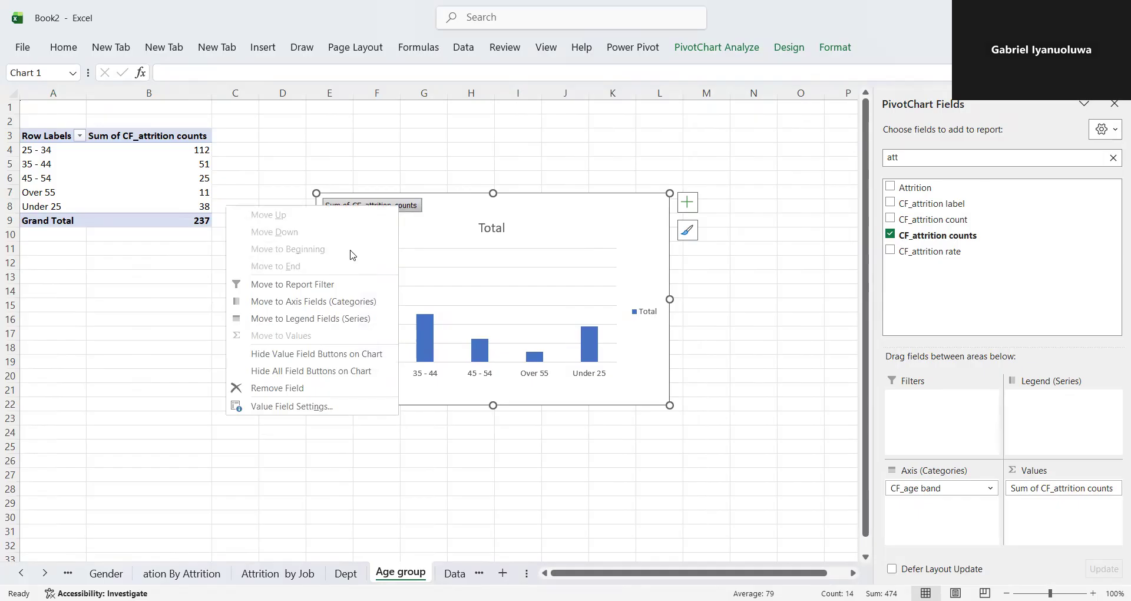
pyautogui.click(318, 354)
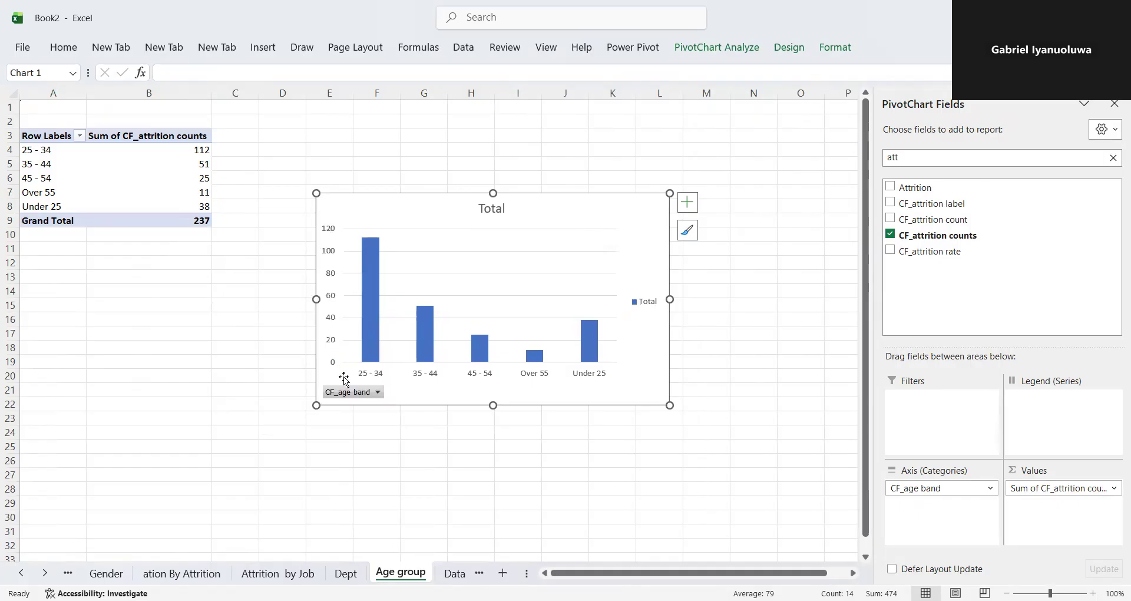
pyautogui.rightClick(353, 392)
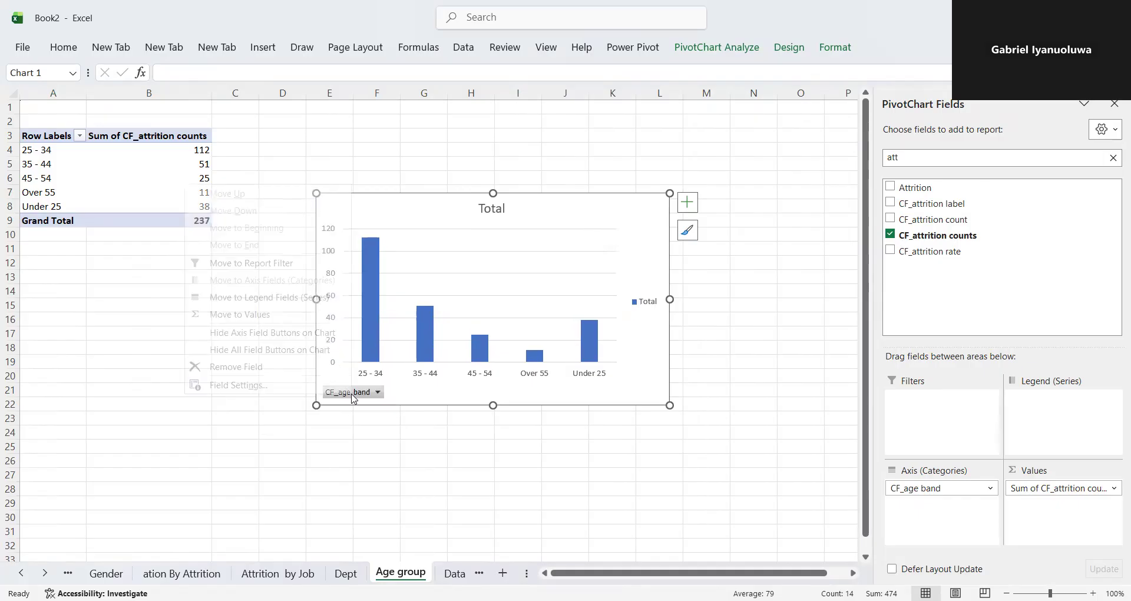
pyautogui.click(279, 333)
# - Delete the "Total" title and the legend from the age band column chart
pyautogui.click(483, 210)
pyautogui.press('Delete')
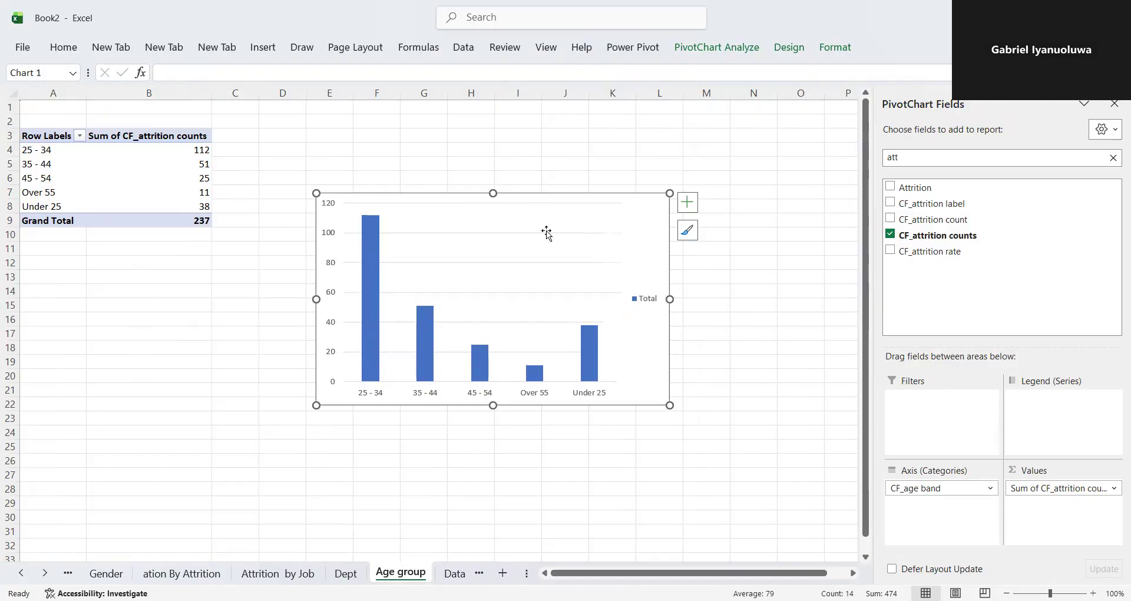
pyautogui.click(658, 298)
pyautogui.press('Delete')
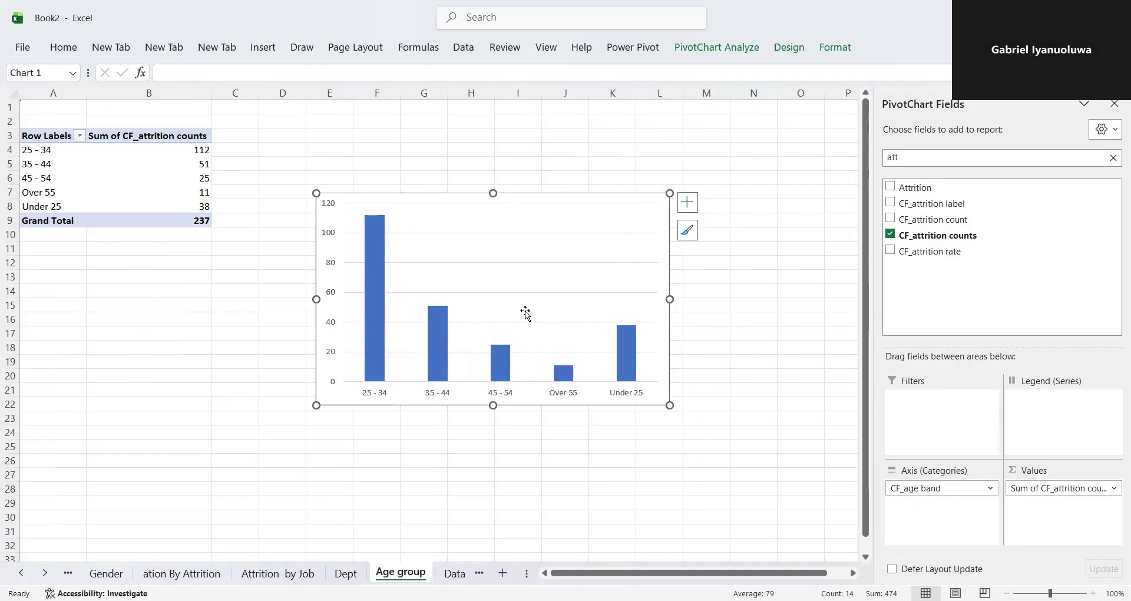
# - Sort the age bands in the PivotTable by attrition counts from smallest to largest
pyautogui.click(175, 168)
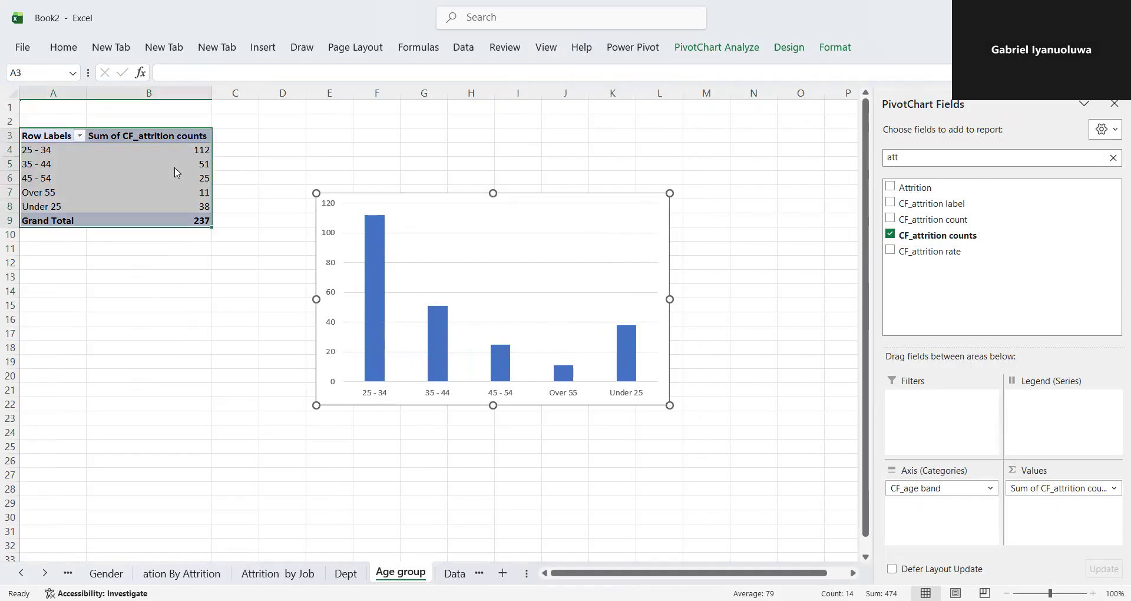
pyautogui.rightClick(176, 170)
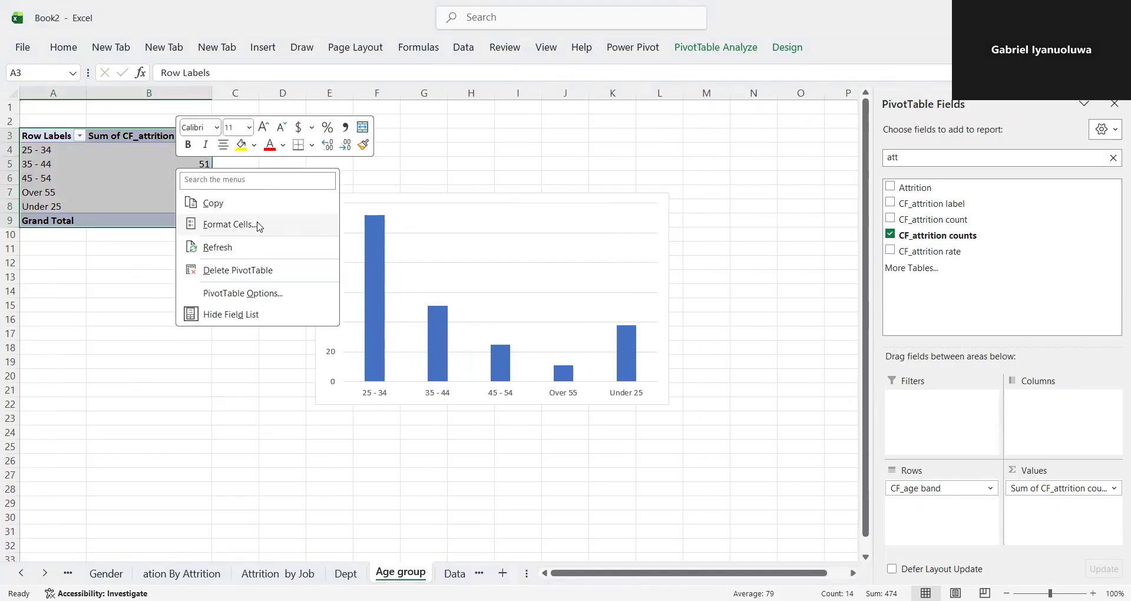
pyautogui.click(235, 178)
pyautogui.click(200, 177)
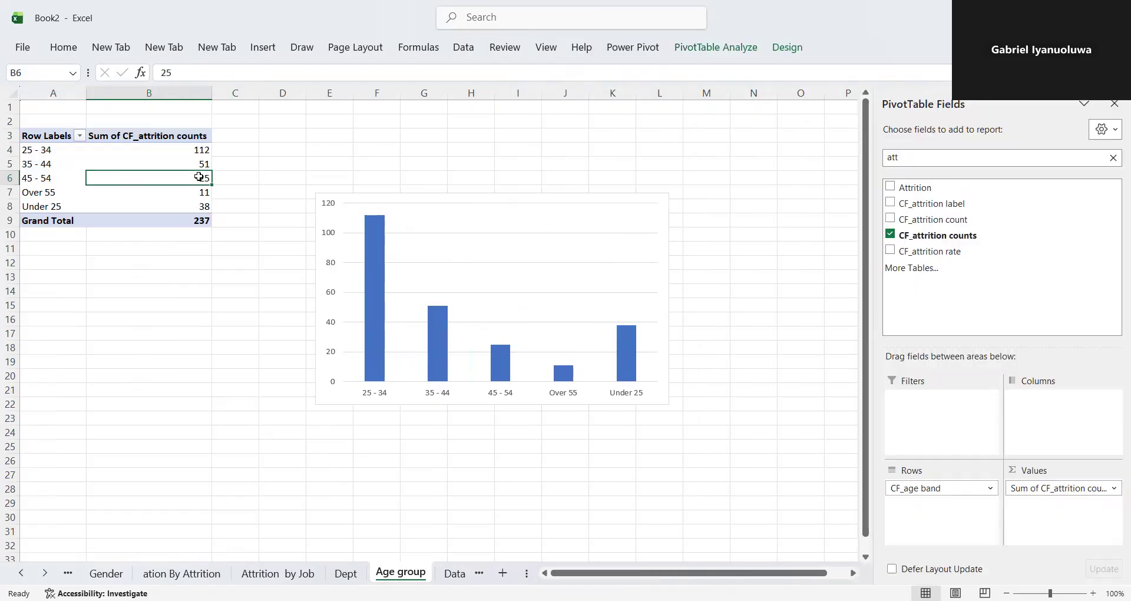
pyautogui.rightClick(199, 176)
pyautogui.moveTo(317, 327)
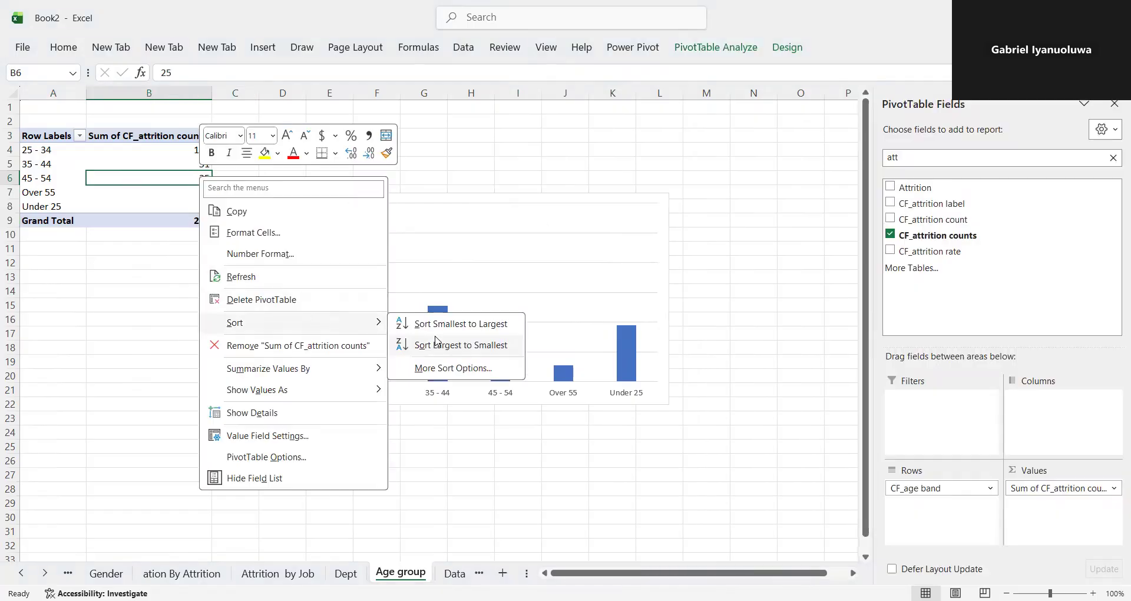
pyautogui.click(447, 331)
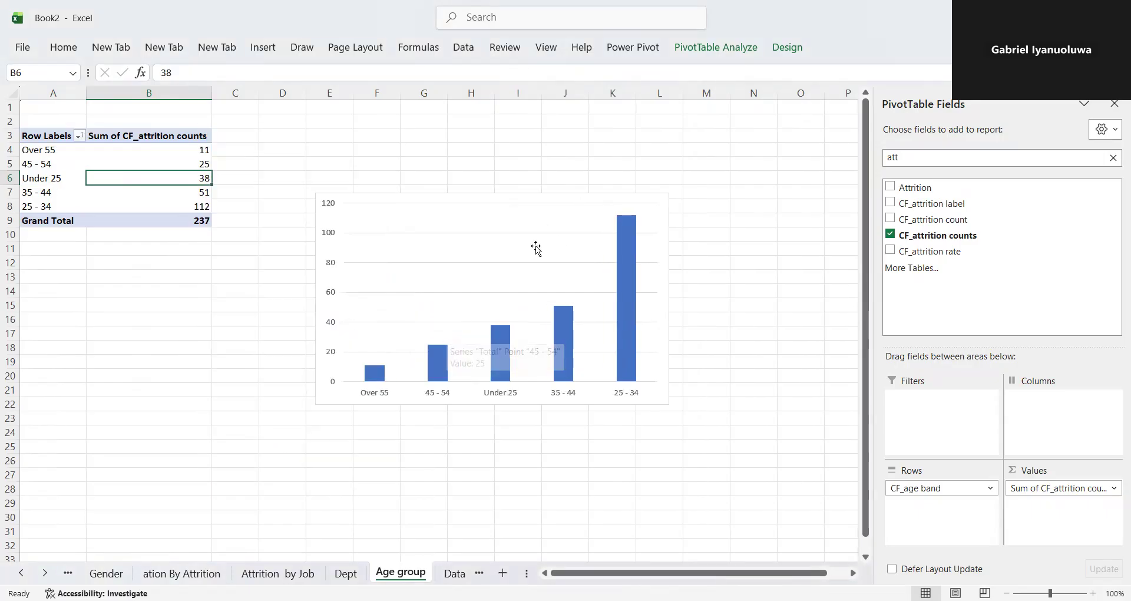
# - Sort the age bands in the PivotTable by attrition counts from largest to smallest
pyautogui.rightClick(174, 179)
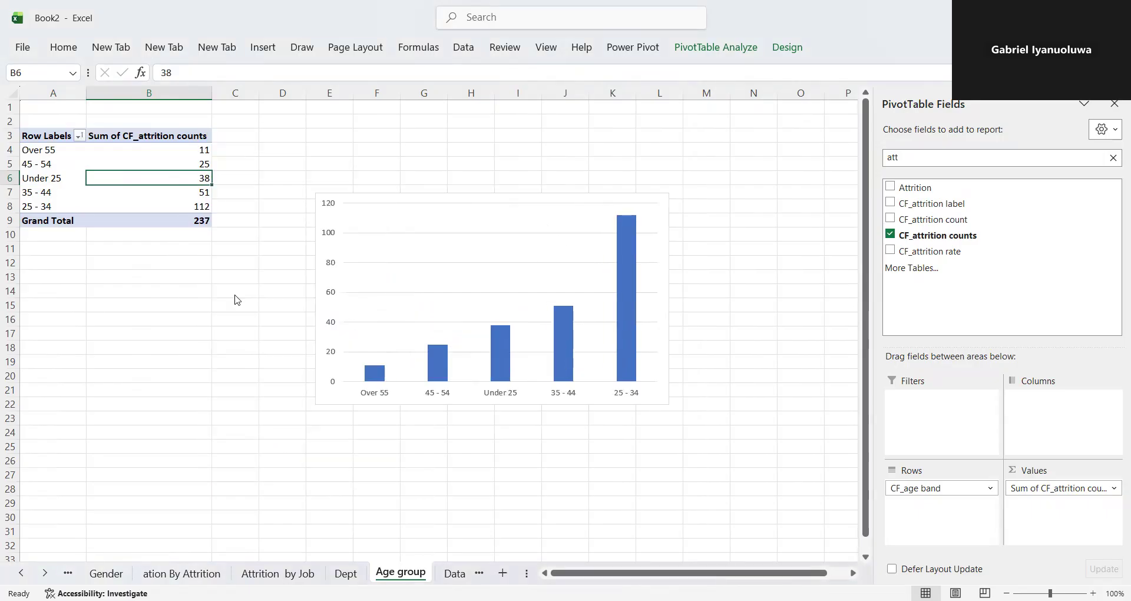
pyautogui.moveTo(264, 326)
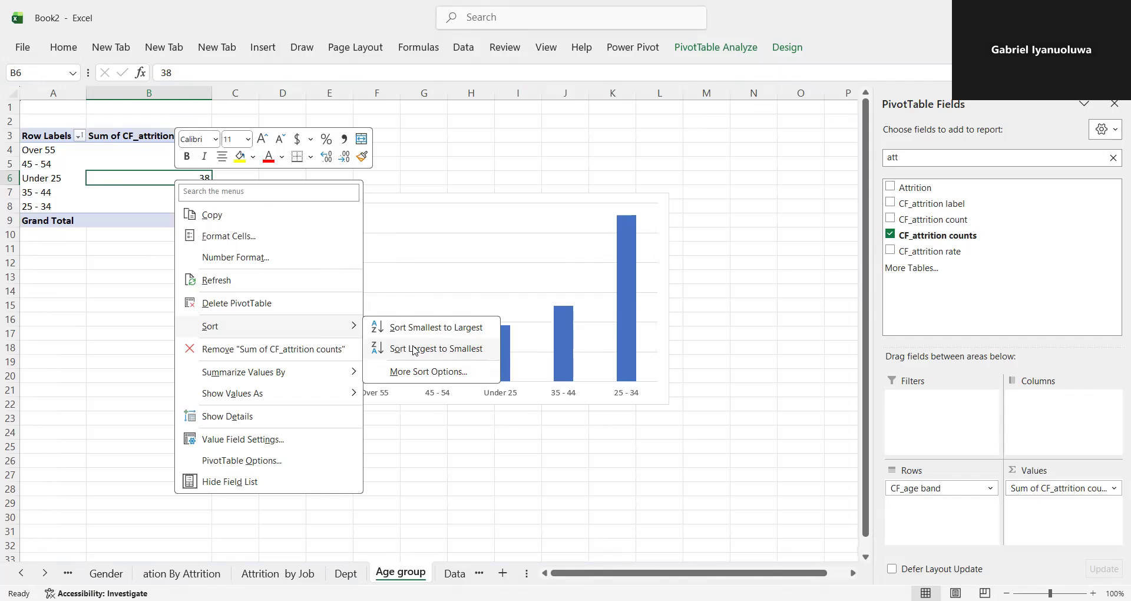
pyautogui.click(415, 351)
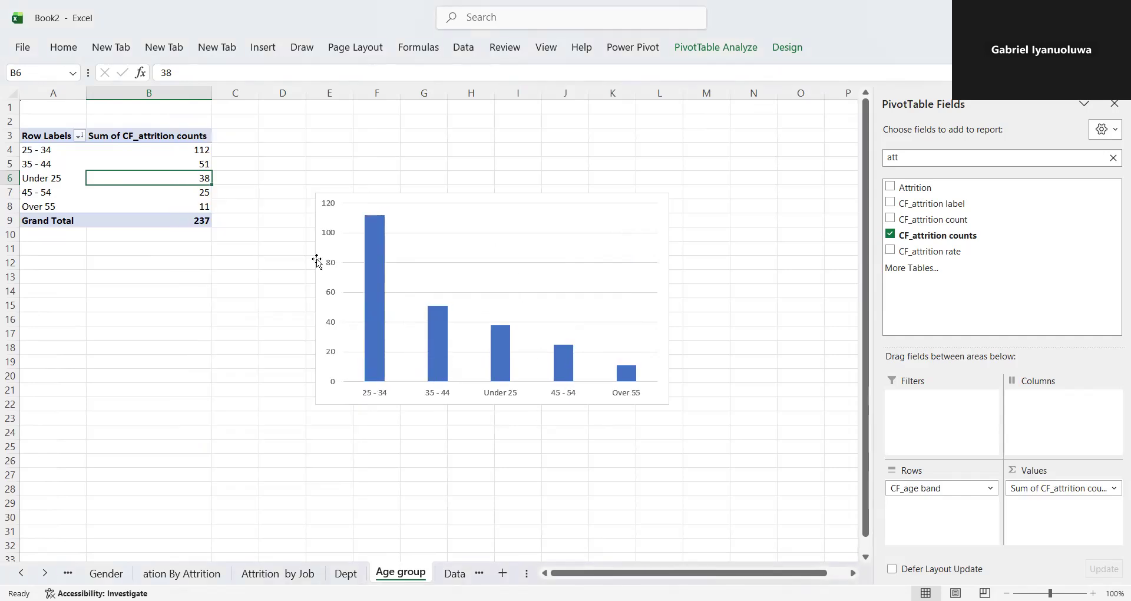
# - Shrink the age band column chart in width and height to a compact size for a dashboard card
pyautogui.click(317, 285)
pyautogui.moveTo(318, 299); pyautogui.dragTo(368, 299)
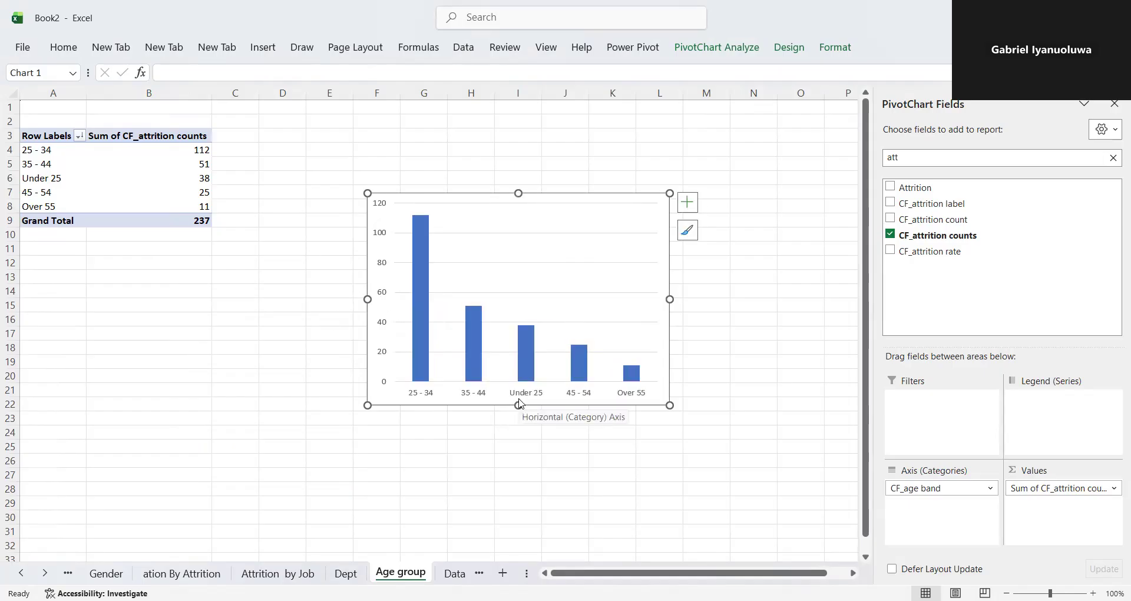
pyautogui.moveTo(519, 405); pyautogui.dragTo(519, 340)
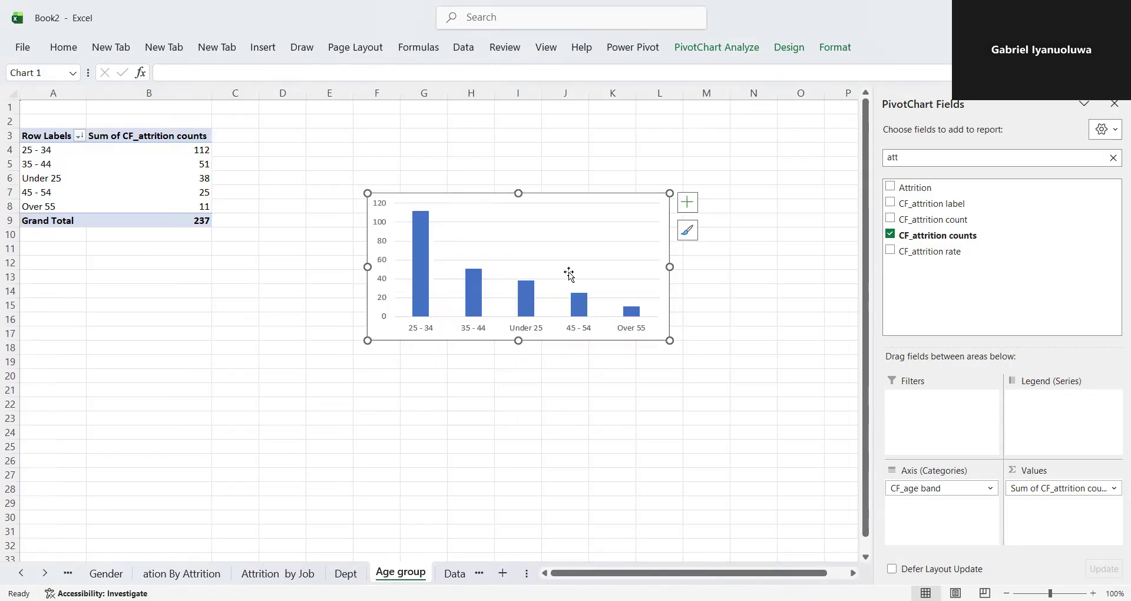
pyautogui.moveTo(670, 267); pyautogui.dragTo(615, 268)
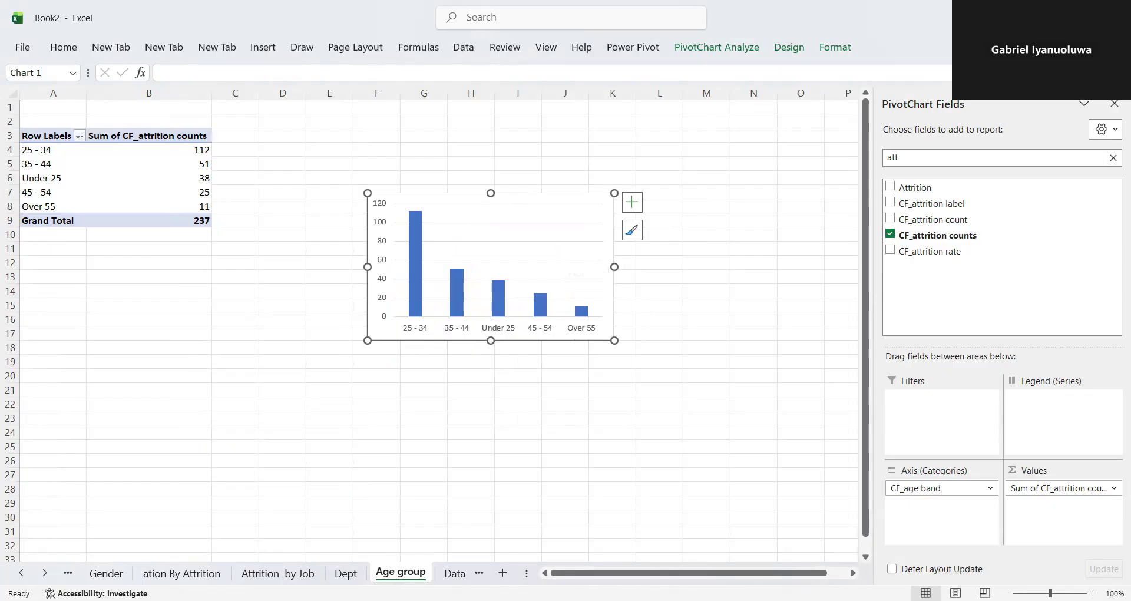
# - Paste the age band column chart onto the Dashboard sheet and place it in the empty card beside the department pie chart
pyautogui.click(480, 573)
pyautogui.click(480, 573)
pyautogui.click(479, 574)
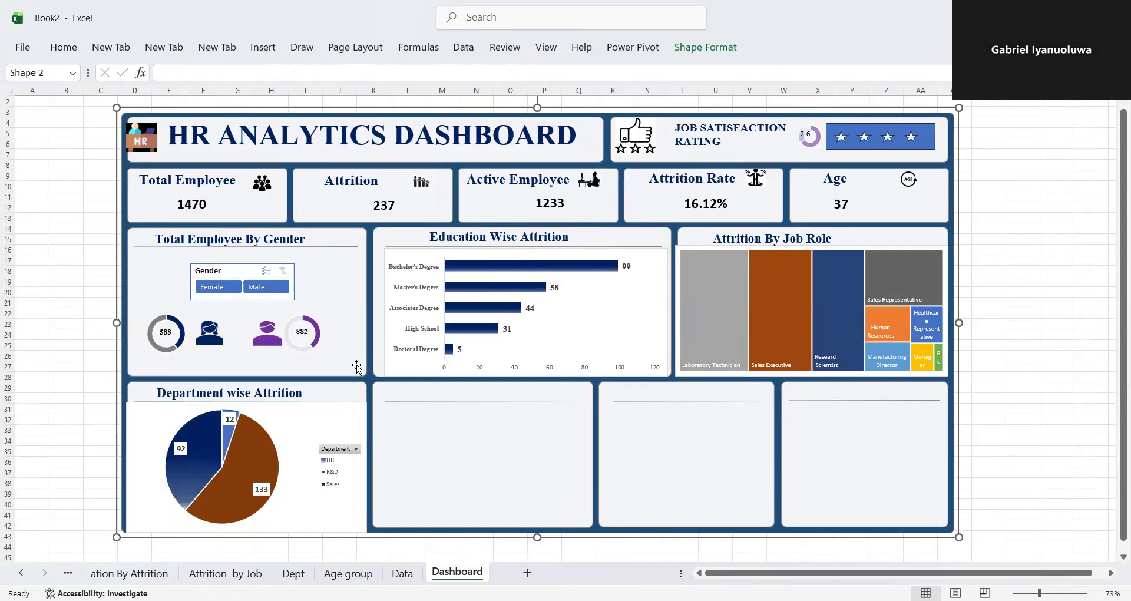
pyautogui.click(462, 475)
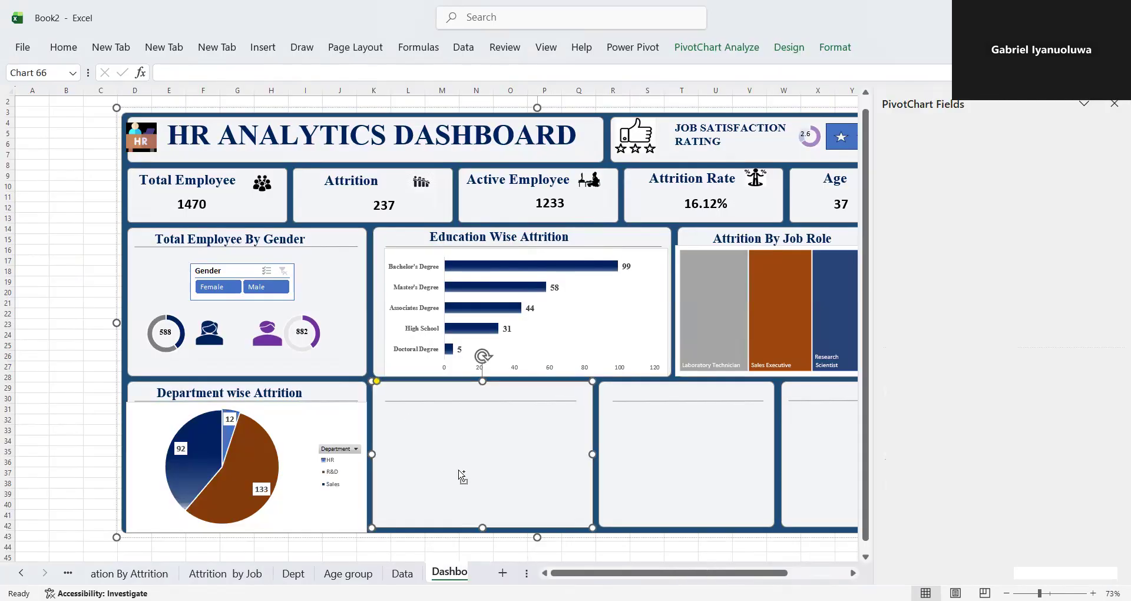
pyautogui.moveTo(254, 114)
pyautogui.mouseDown()
pyautogui.moveTo(366, 197)
pyautogui.moveTo(537, 377)
pyautogui.moveTo(523, 410)
pyautogui.mouseUp()
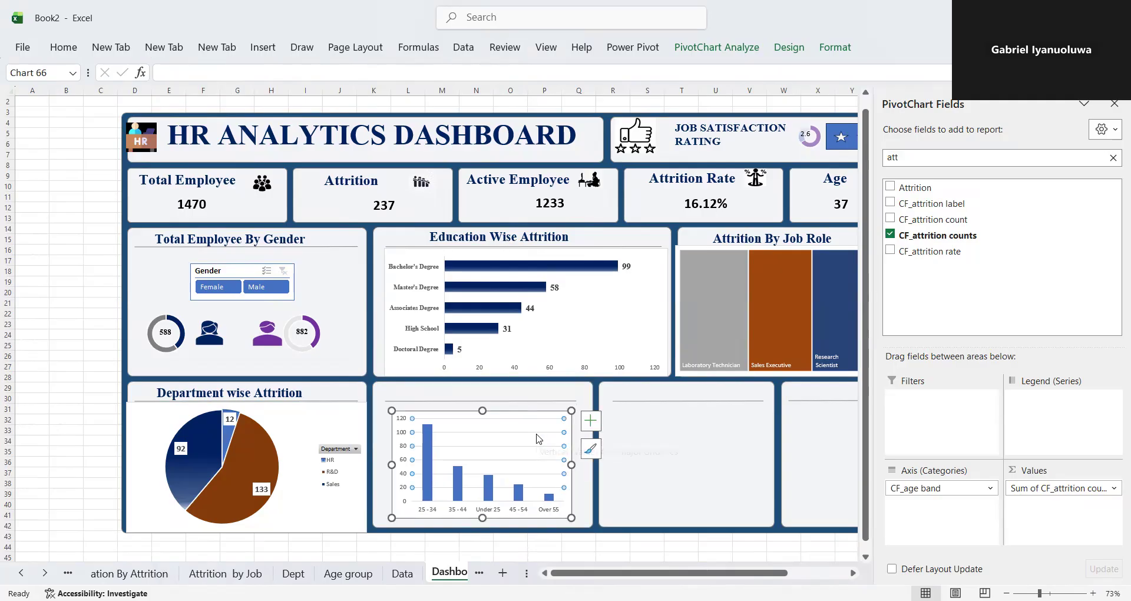
# - Remove the gridlines from the age band column chart on the dashboard
pyautogui.click(590, 420)
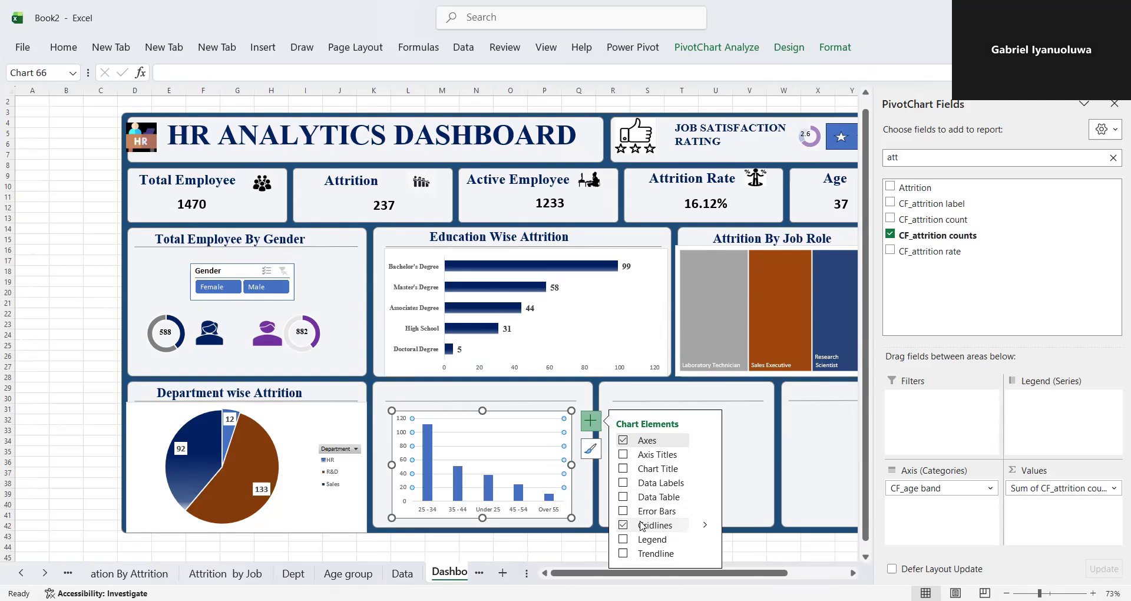
pyautogui.click(623, 525)
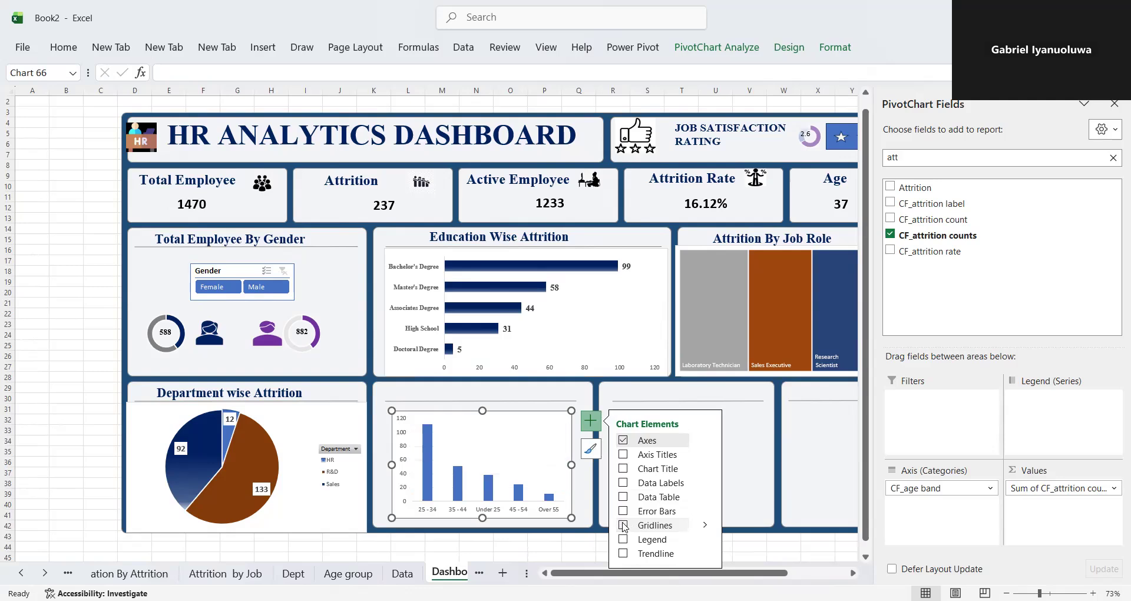
pyautogui.click(599, 497)
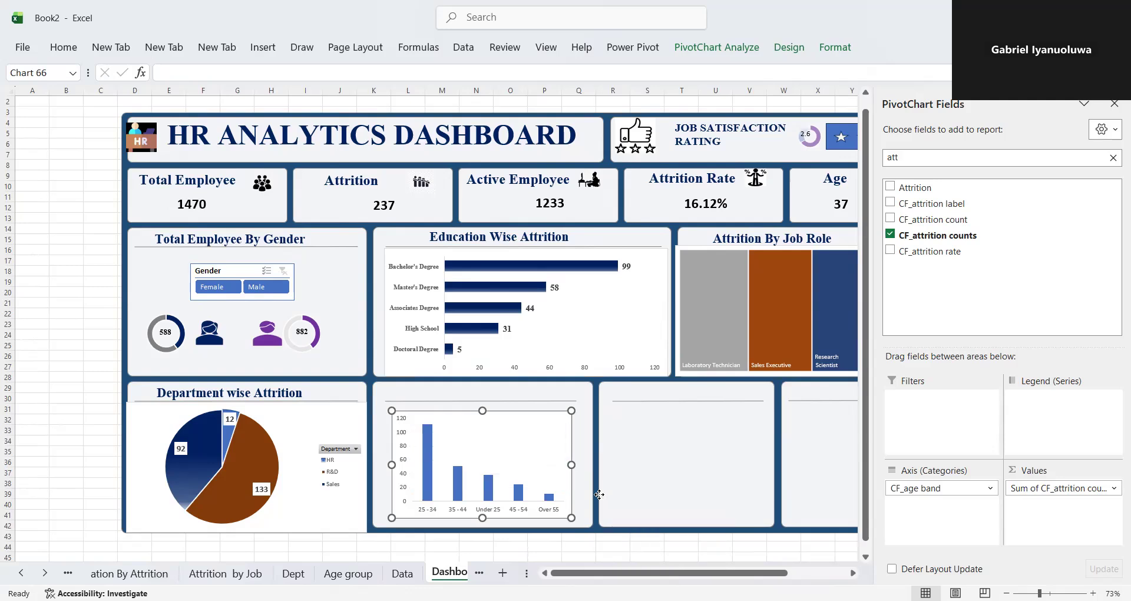
# - Stretch the age band chart's right, lower and left edges to fill the width and bottom of its card
pyautogui.click(564, 471)
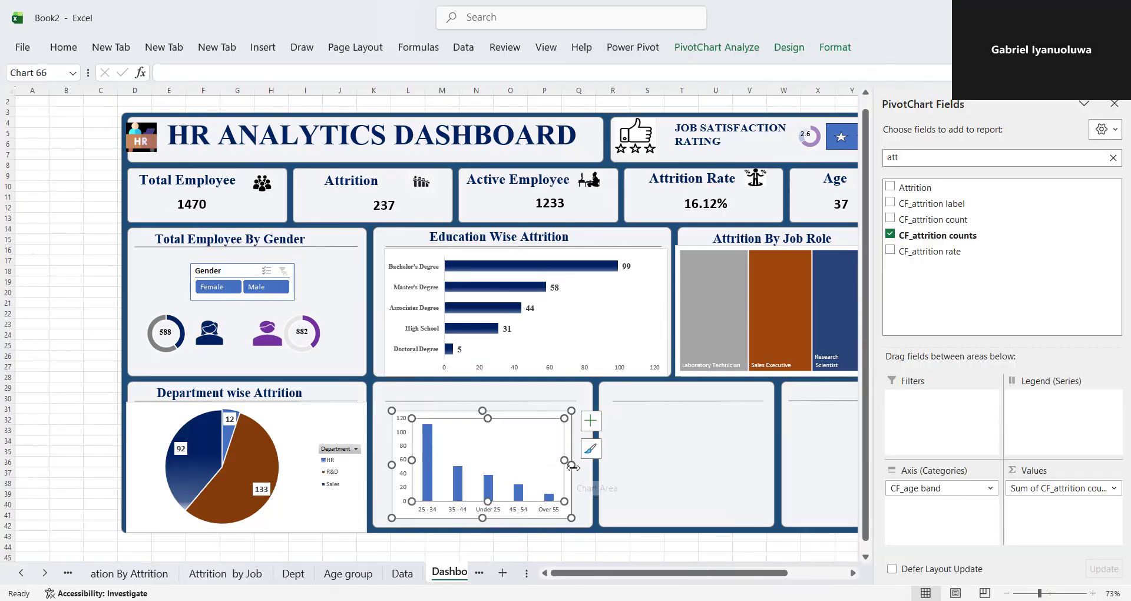
pyautogui.moveTo(592, 466); pyautogui.dragTo(593, 464)
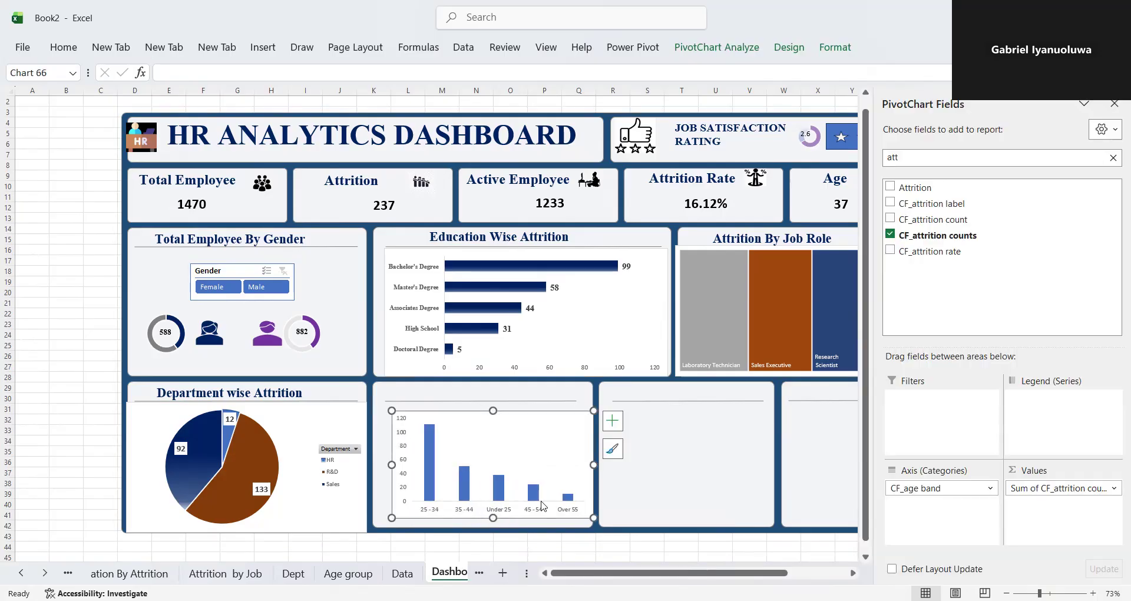
pyautogui.moveTo(493, 518); pyautogui.dragTo(487, 526)
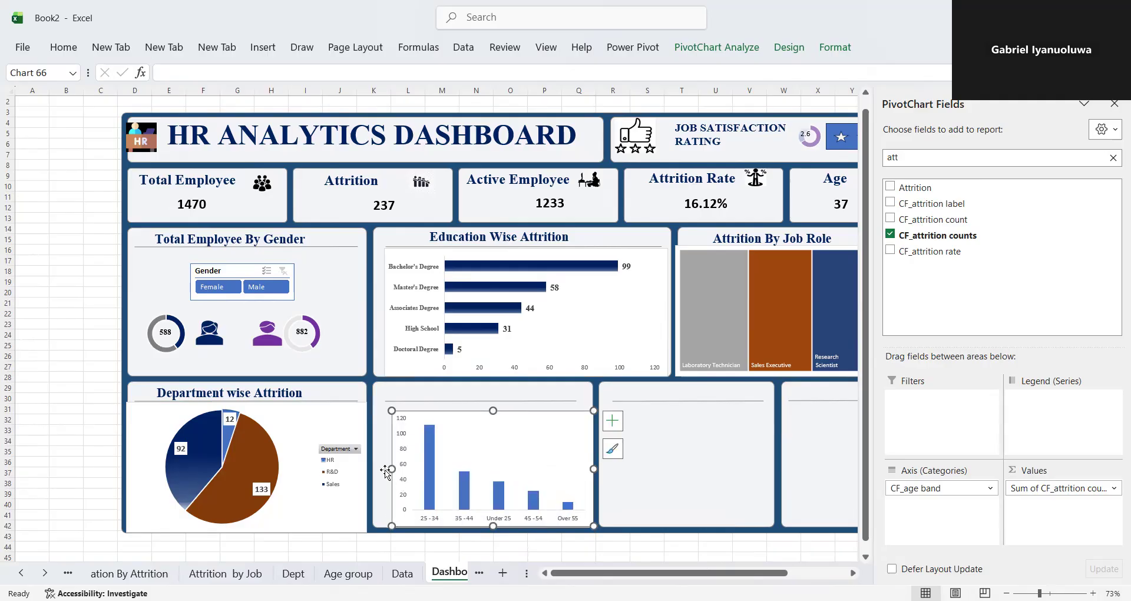
pyautogui.moveTo(387, 469); pyautogui.dragTo(368, 468)
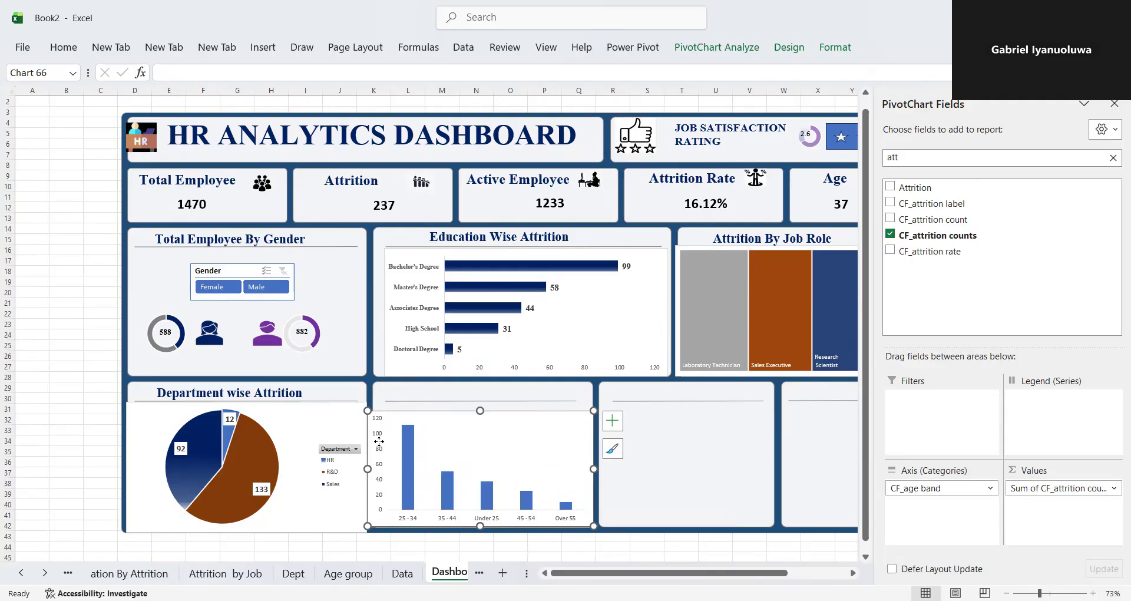
# - Hide both axes of the age band column chart
pyautogui.rightClick(379, 441)
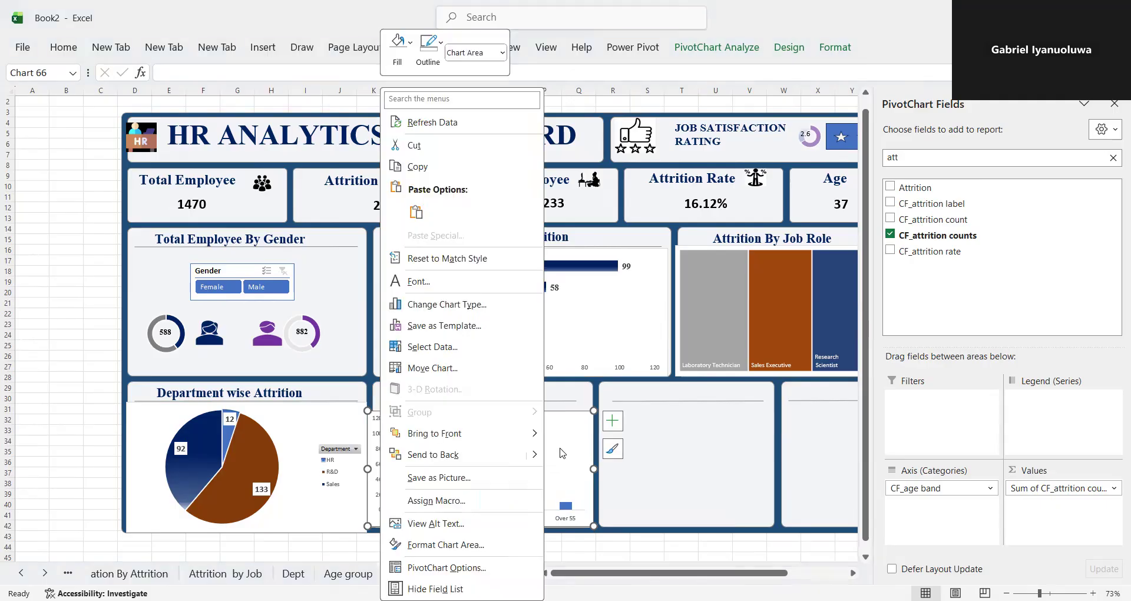
pyautogui.click(610, 425)
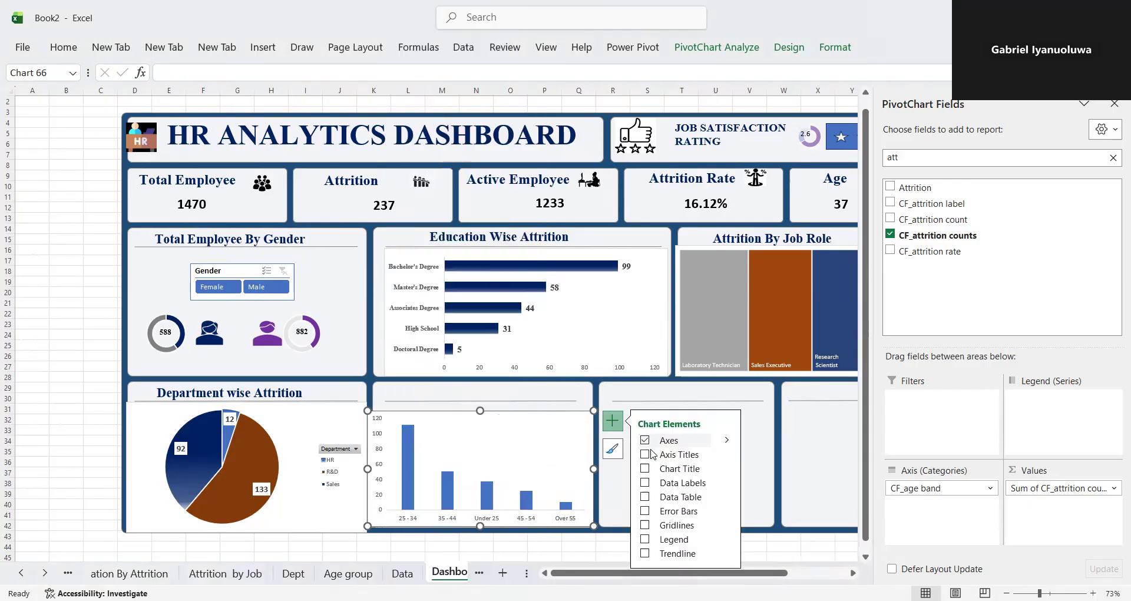
pyautogui.click(646, 440)
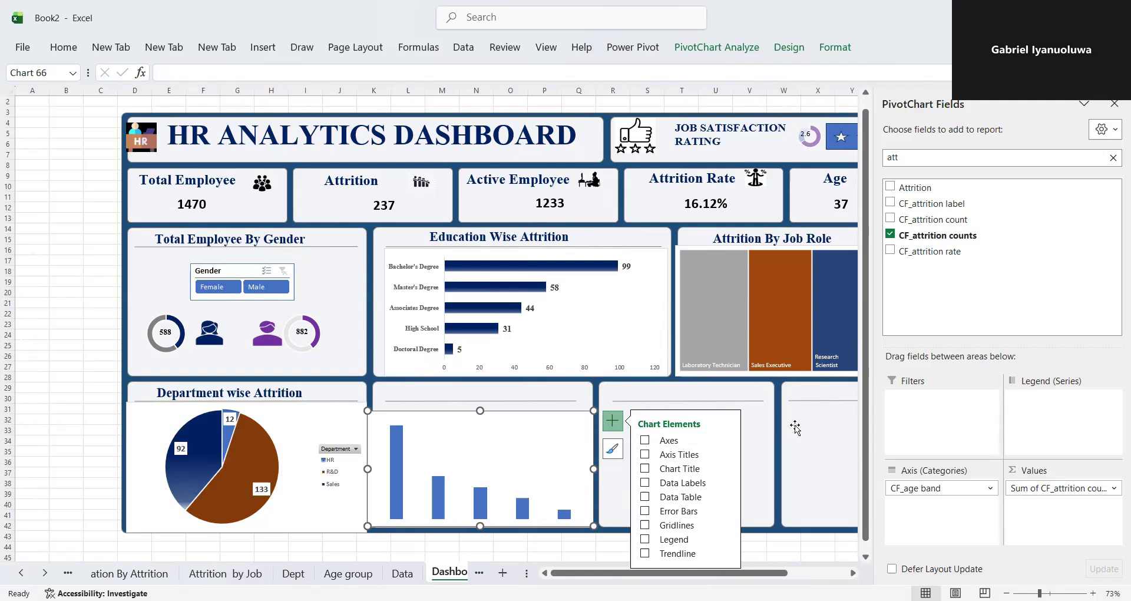
pyautogui.rightClick(522, 436)
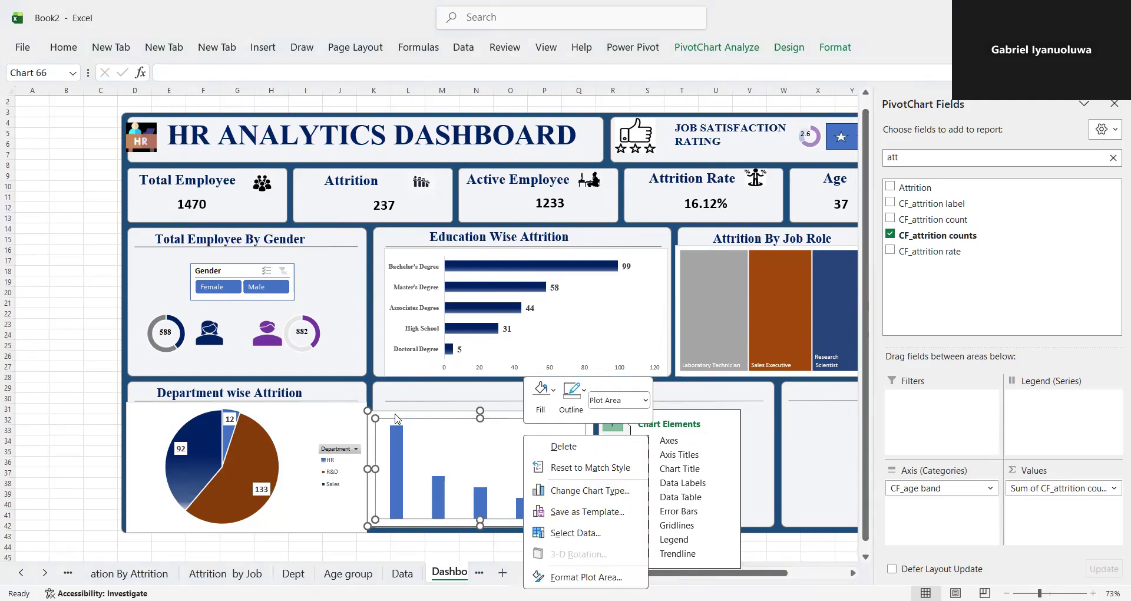
pyautogui.click(396, 418)
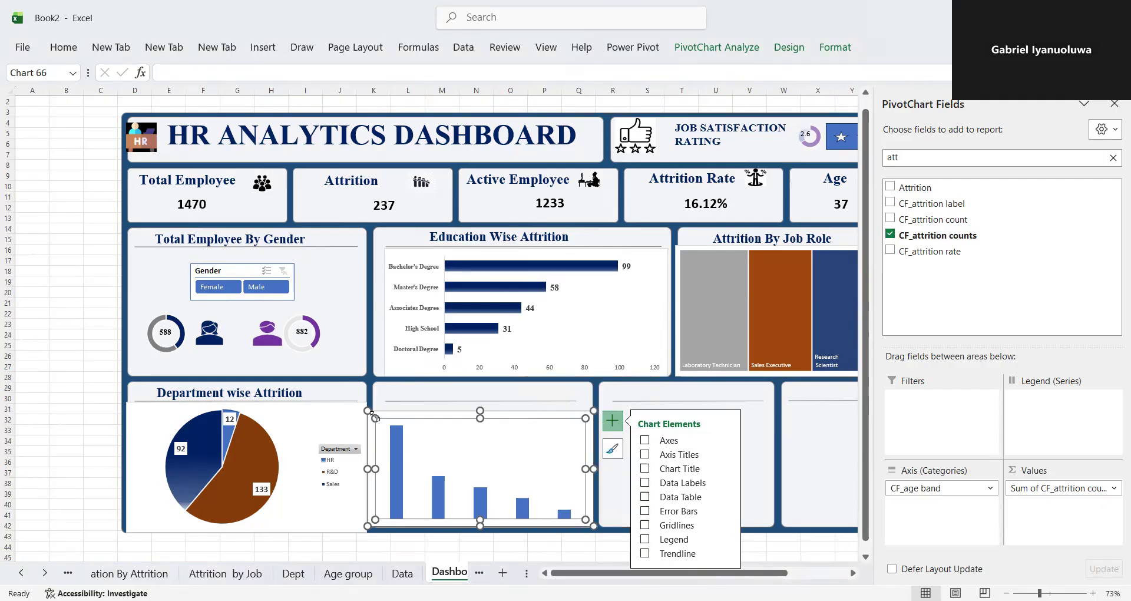
pyautogui.rightClick(402, 412)
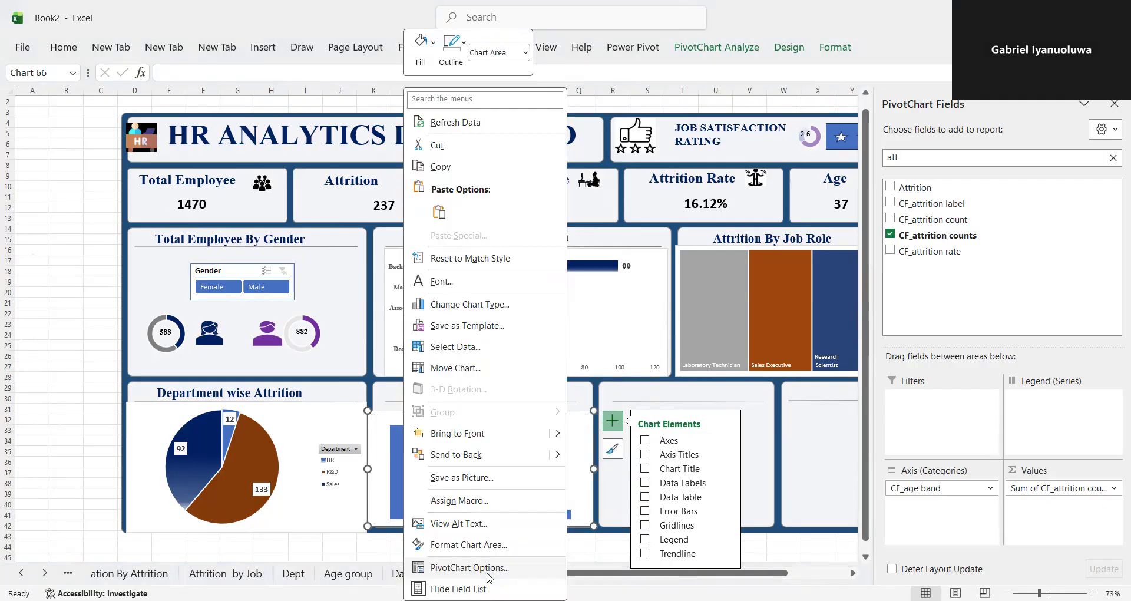
pyautogui.click(470, 567)
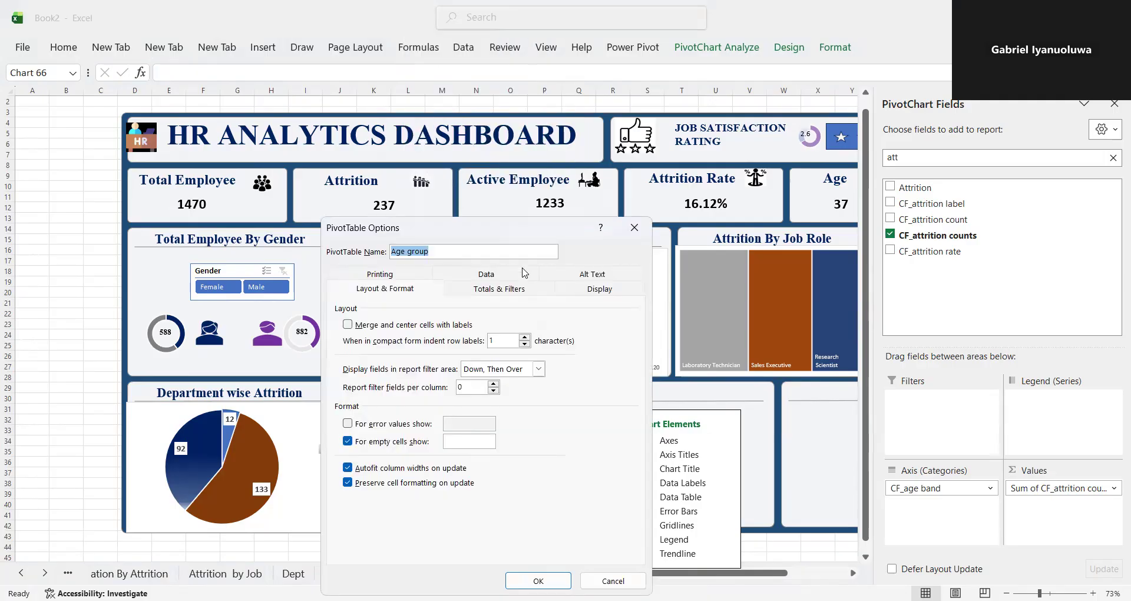
pyautogui.click(635, 235)
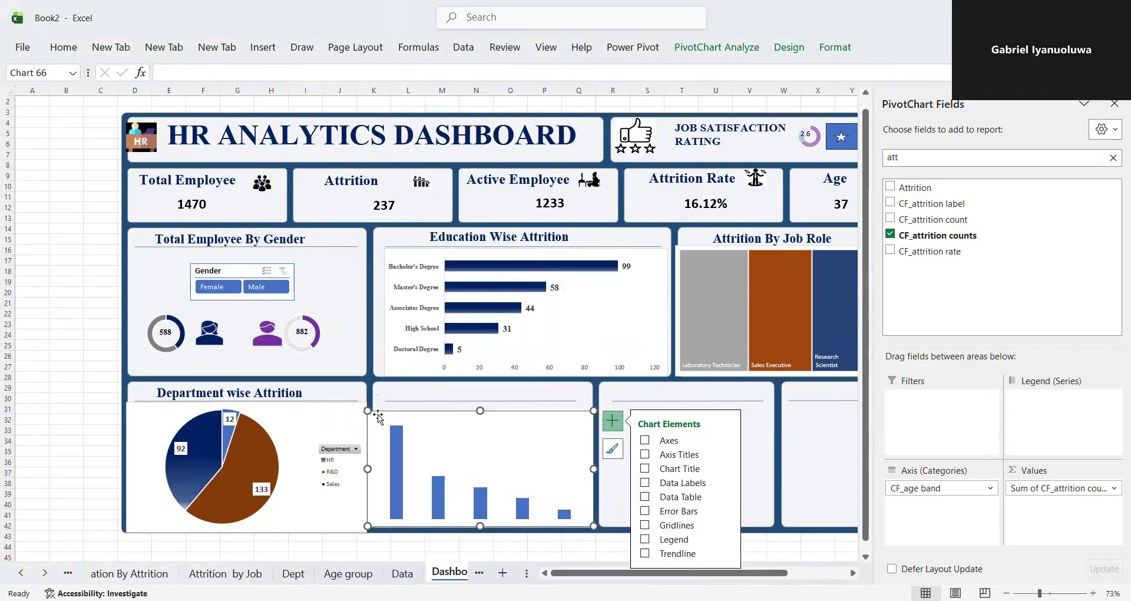
# - Fit the age band chart's left and upper edges to the card and set the columns' gap width to 115%
pyautogui.moveTo(368, 468); pyautogui.dragTo(373, 467)
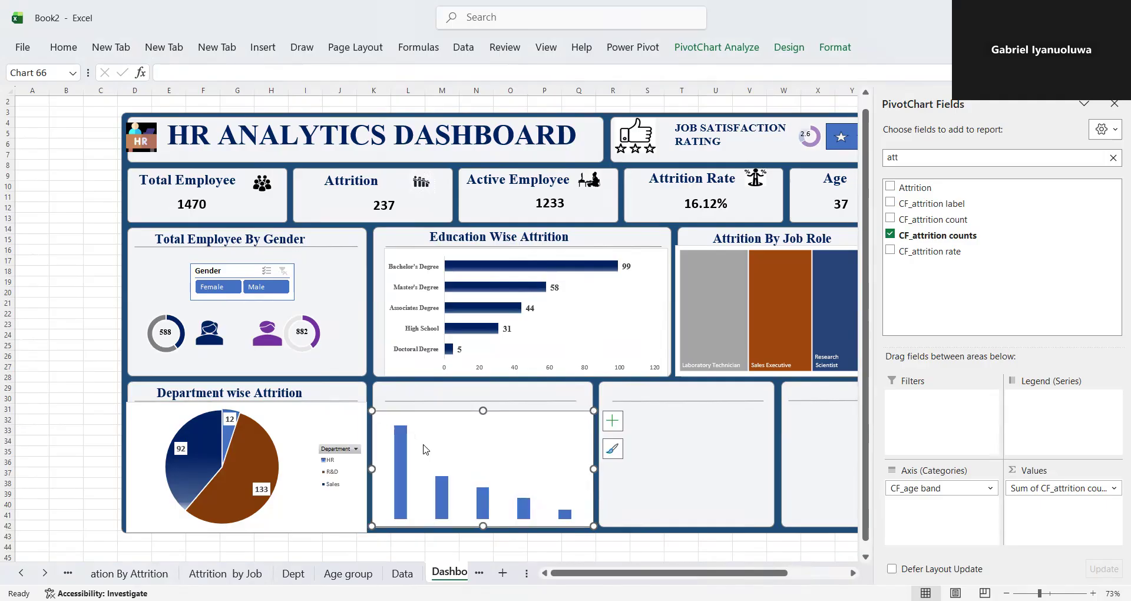
pyautogui.moveTo(484, 411); pyautogui.dragTo(485, 404)
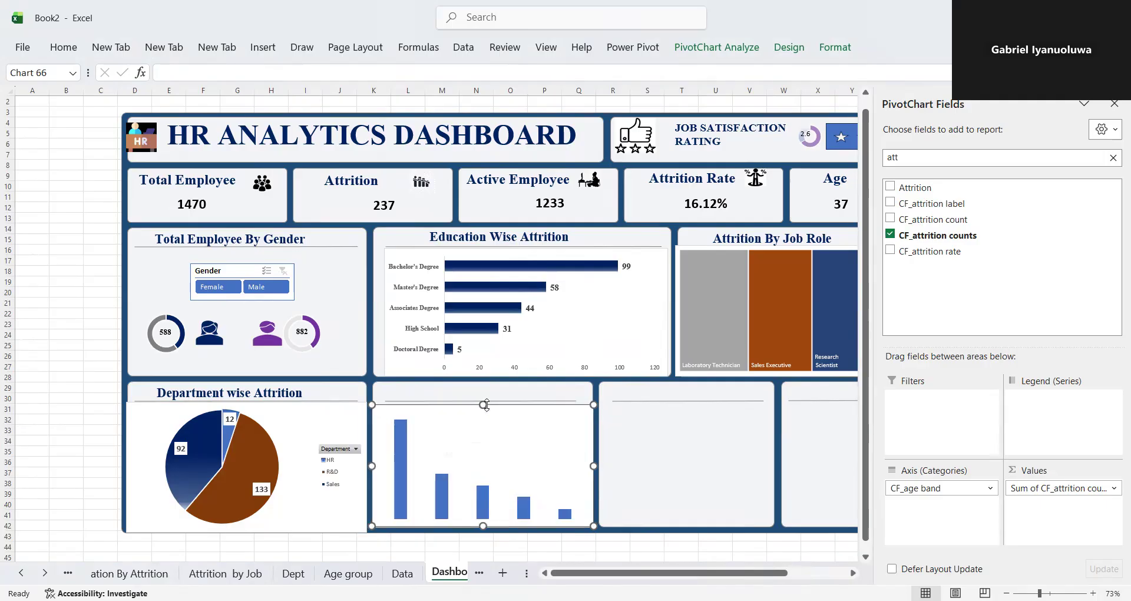
pyautogui.rightClick(379, 403)
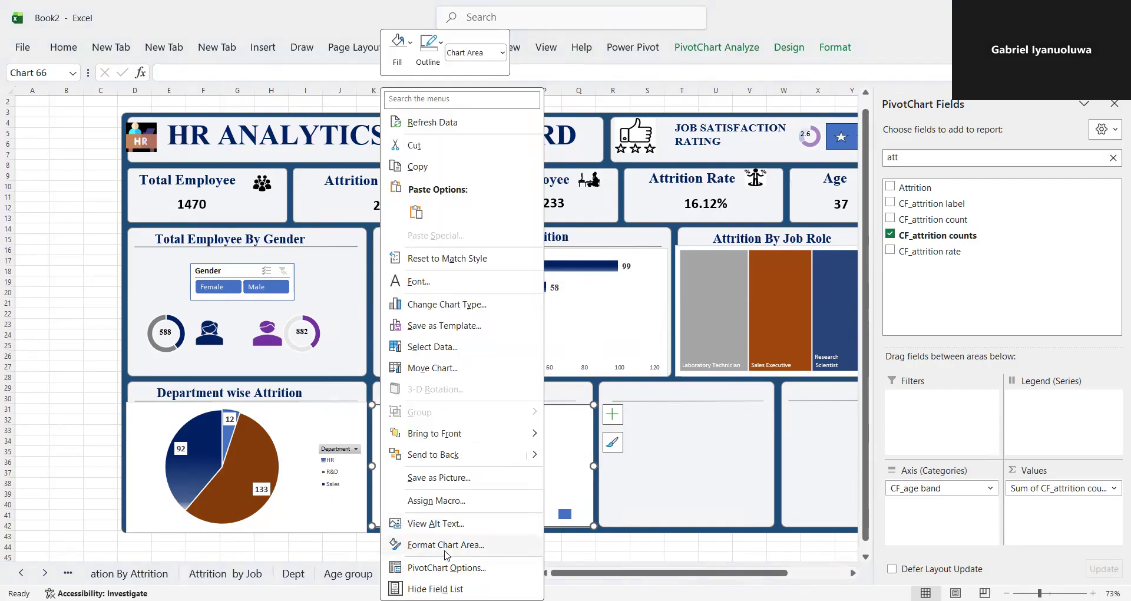
pyautogui.click(446, 544)
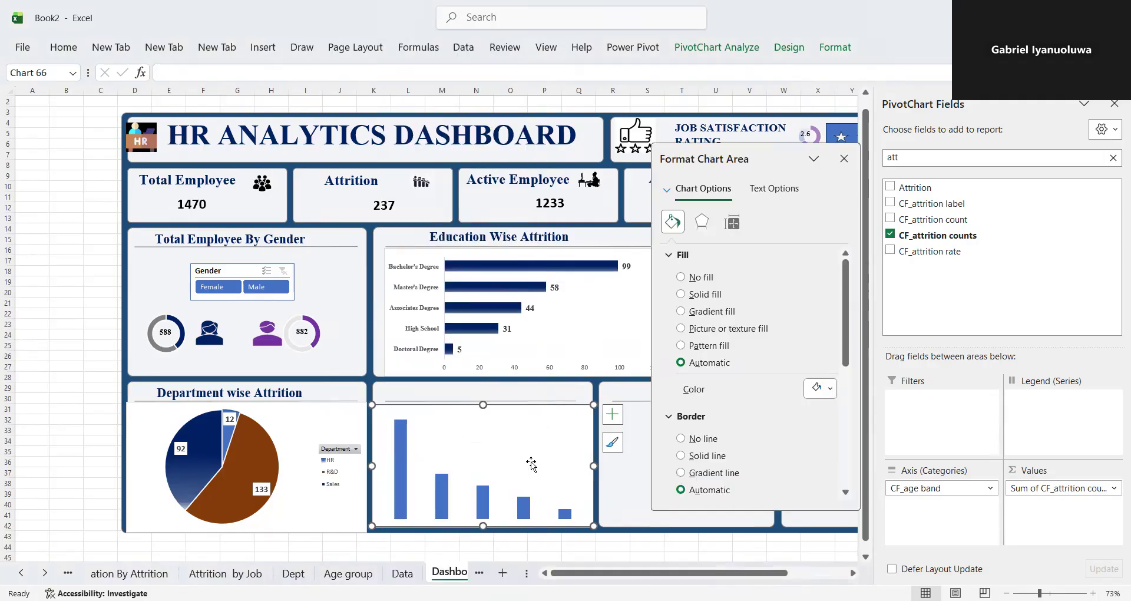
pyautogui.click(731, 223)
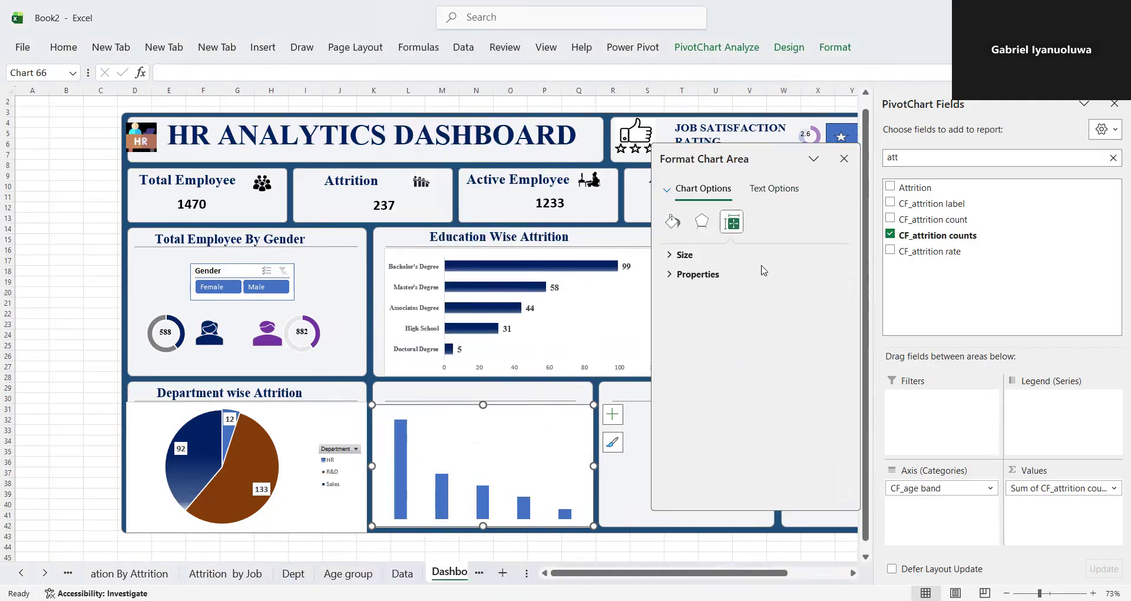
pyautogui.click(404, 450)
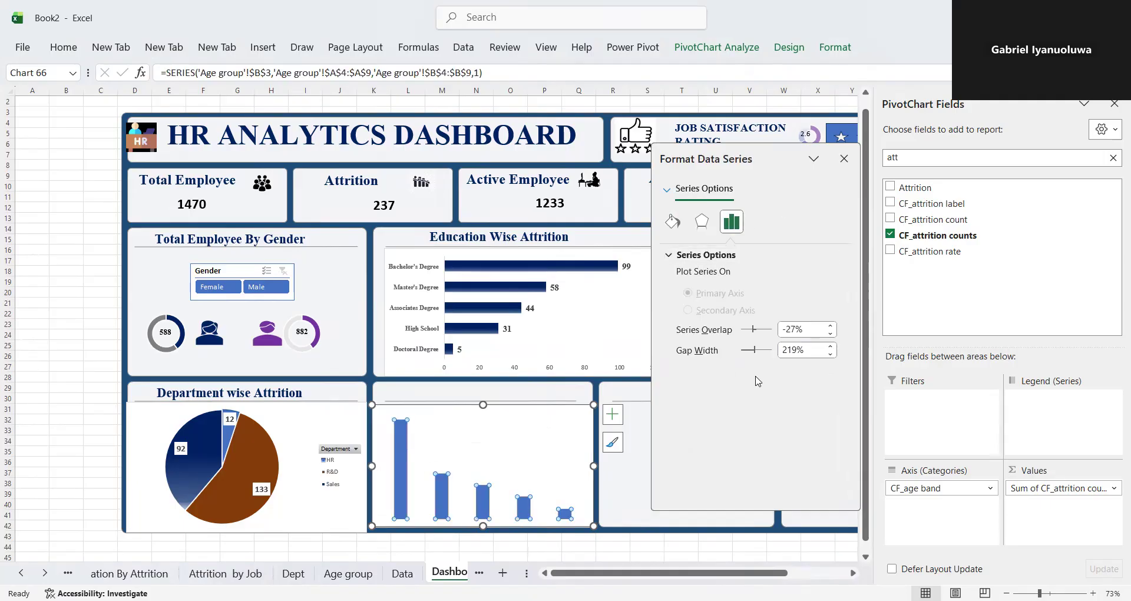
pyautogui.moveTo(754, 350); pyautogui.dragTo(747, 351)
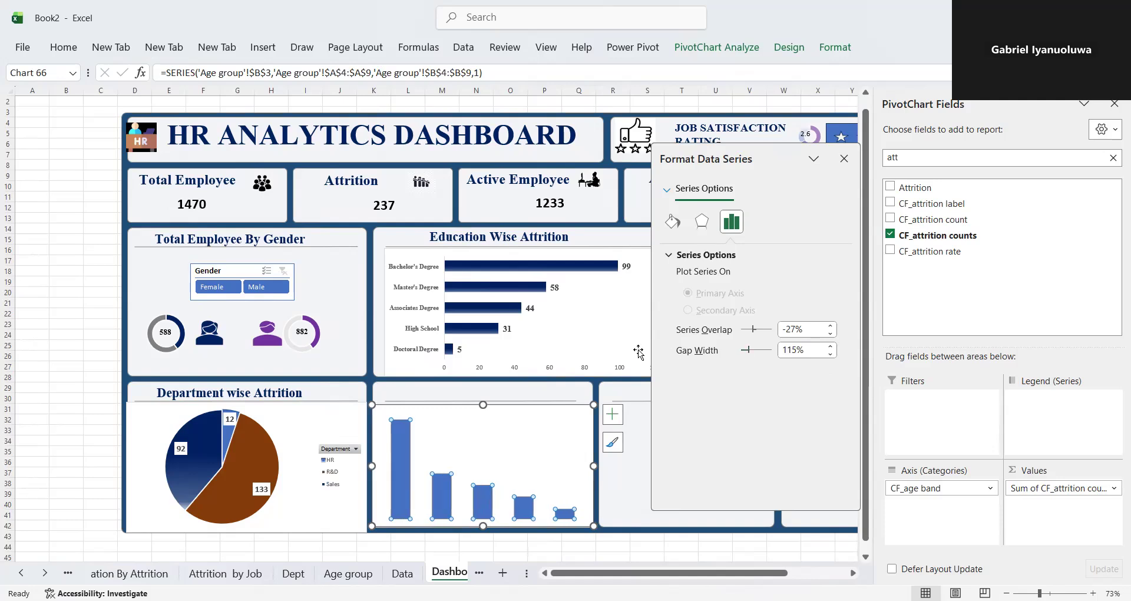
# - Add data labels to the age band columns and give the series a gradient fill
pyautogui.click(611, 420)
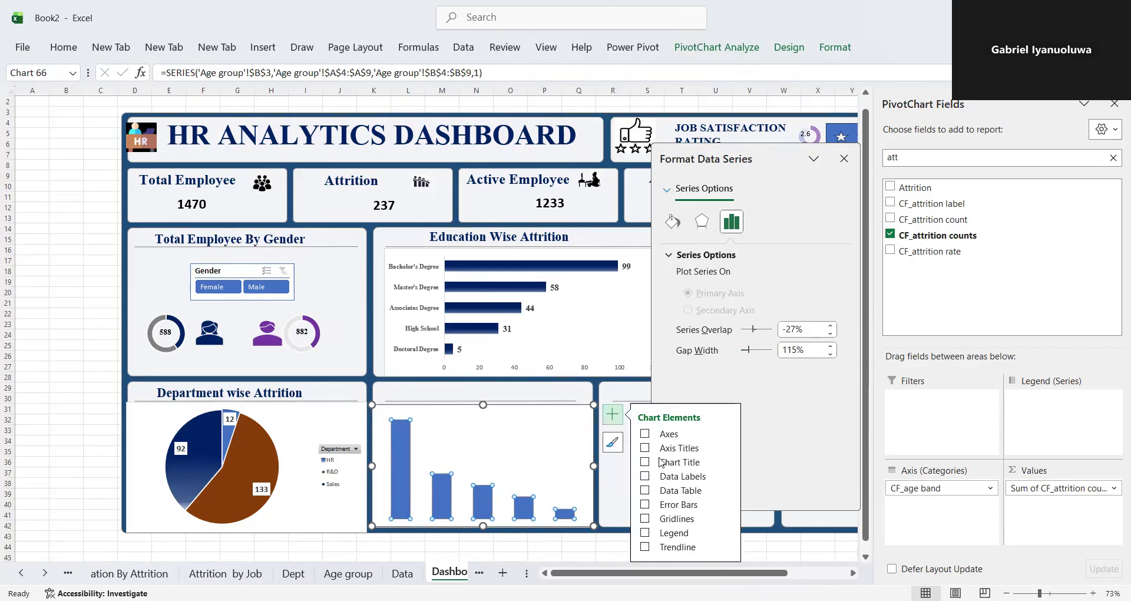
pyautogui.click(646, 477)
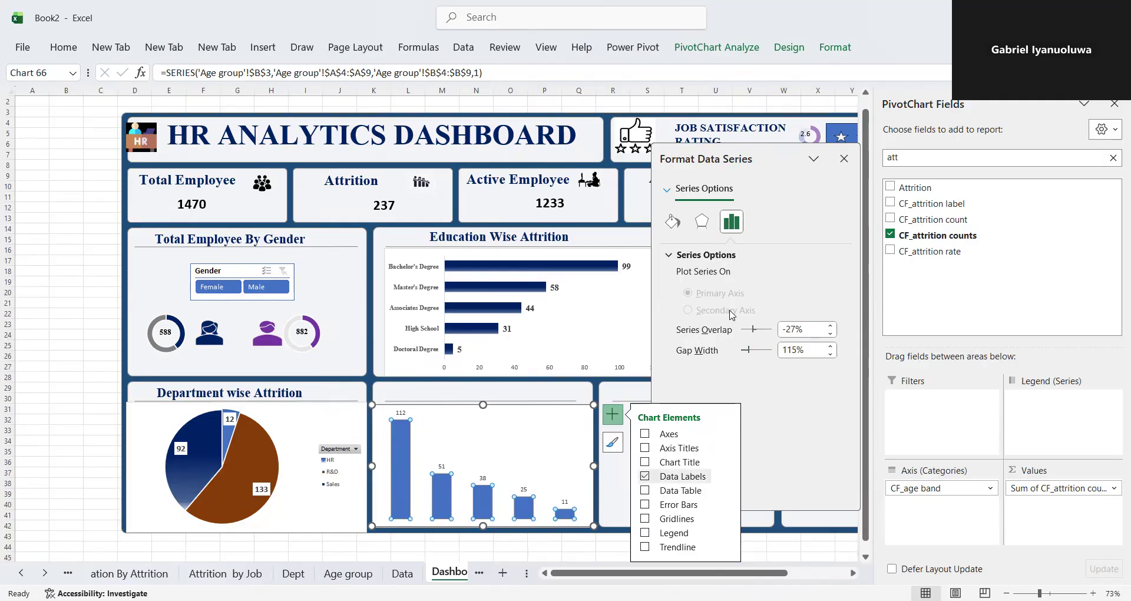
pyautogui.click(673, 222)
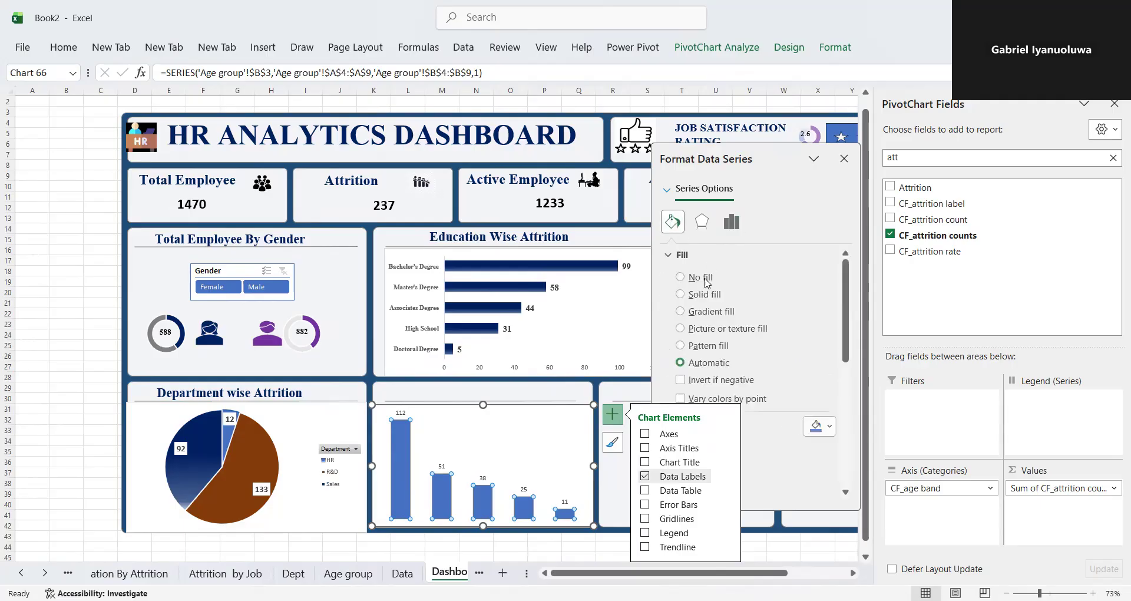
pyautogui.click(694, 312)
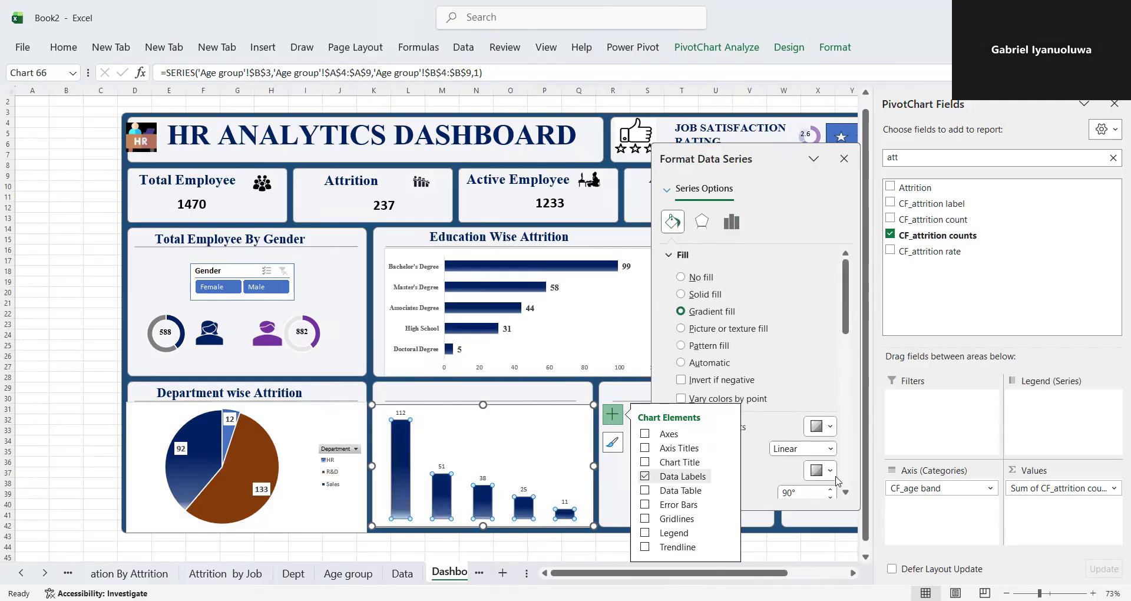
# - Format the age band chart's data labels as bold Times New Roman, size 12
pyautogui.click(401, 413)
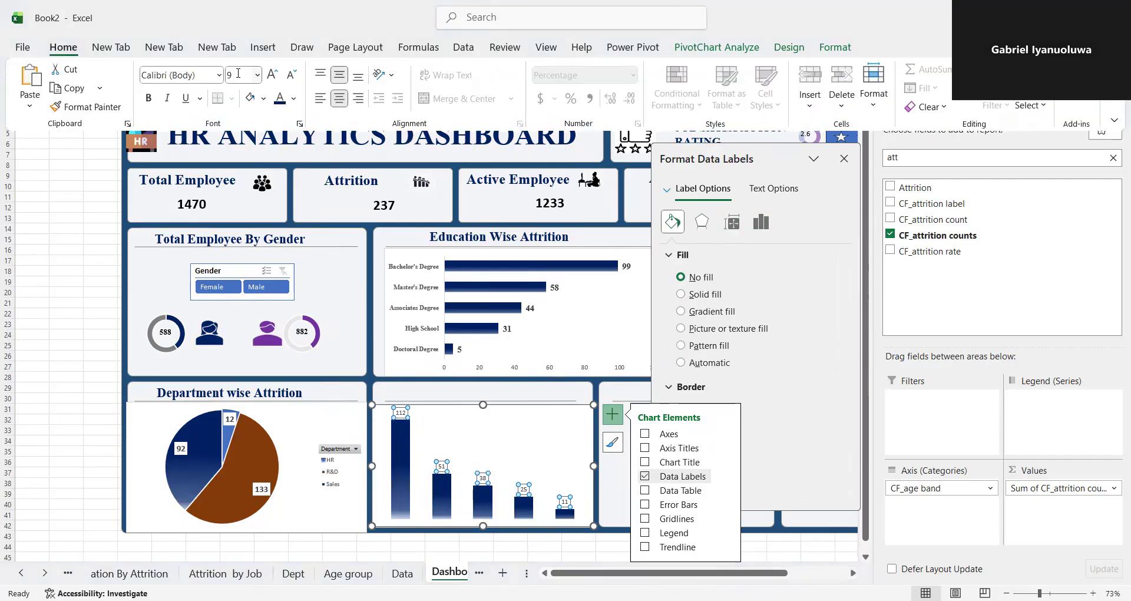
pyautogui.click(238, 73)
pyautogui.write('12')
pyautogui.press('Return')
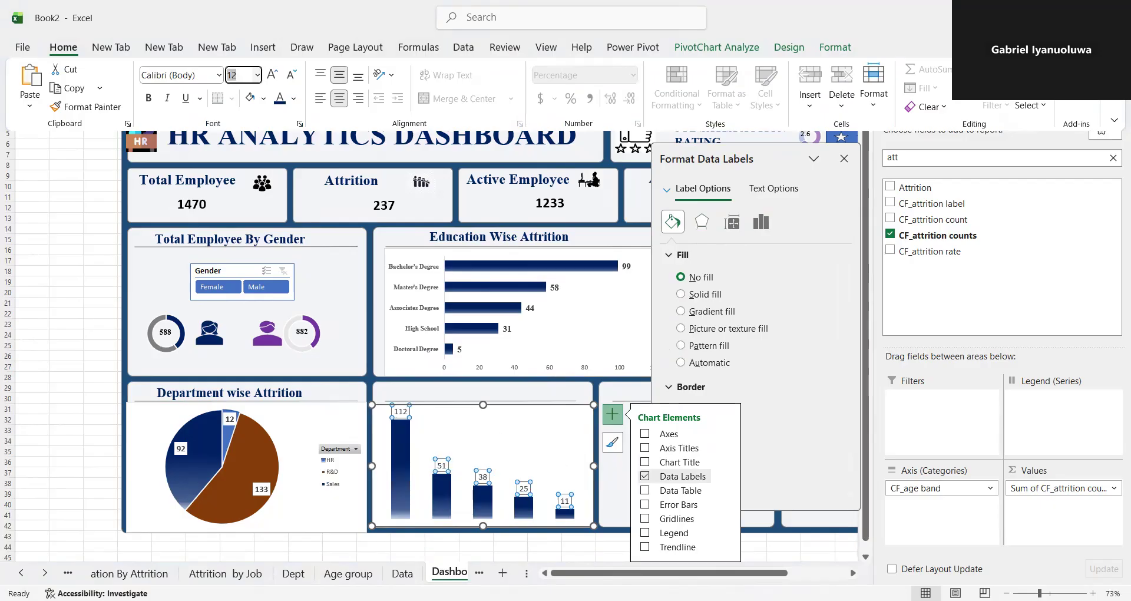
pyautogui.click(148, 97)
pyautogui.click(155, 77)
pyautogui.write('Times New Roman')
pyautogui.press('Return')
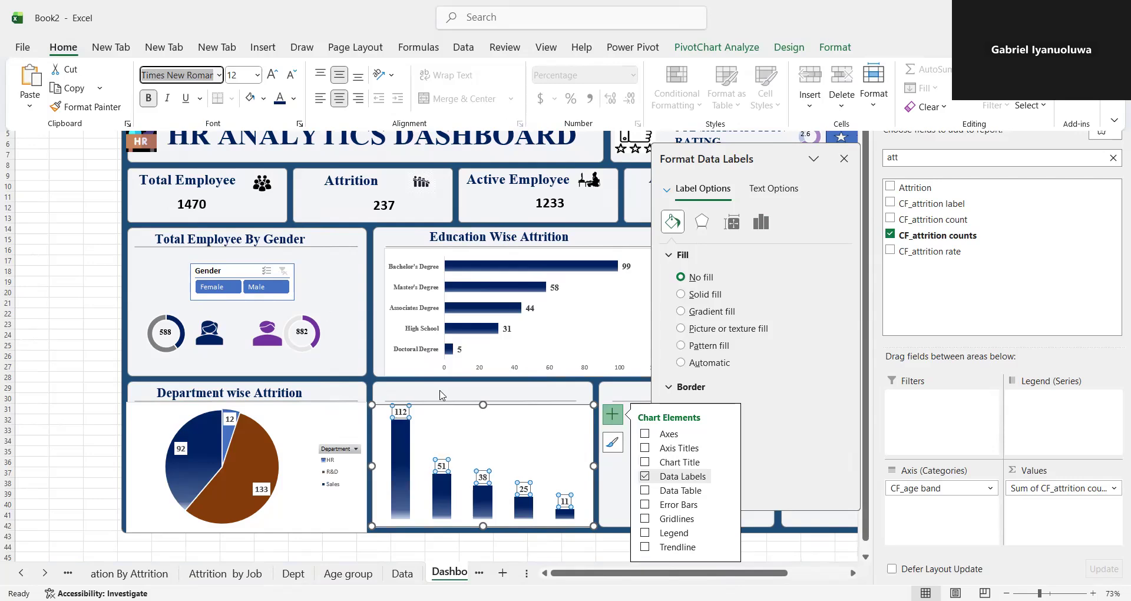
# - Duplicate the "Department wise Attrition" title and place the copy above the age band column chart, closing the formatting pane
pyautogui.click(294, 392)
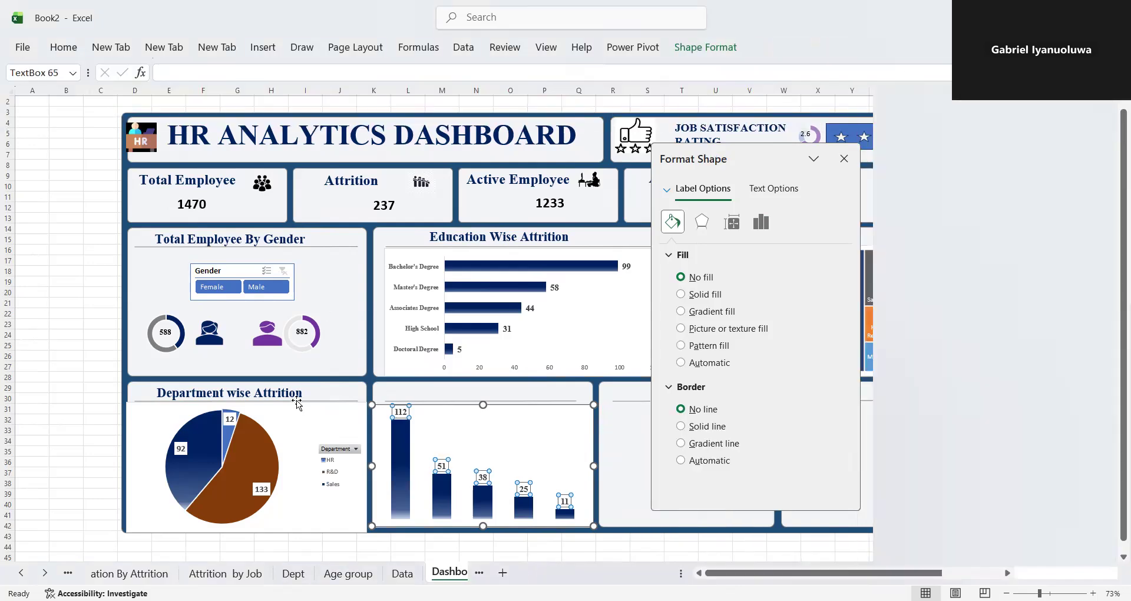
pyautogui.click(288, 383)
pyautogui.hotkey('ctrl', 'd')
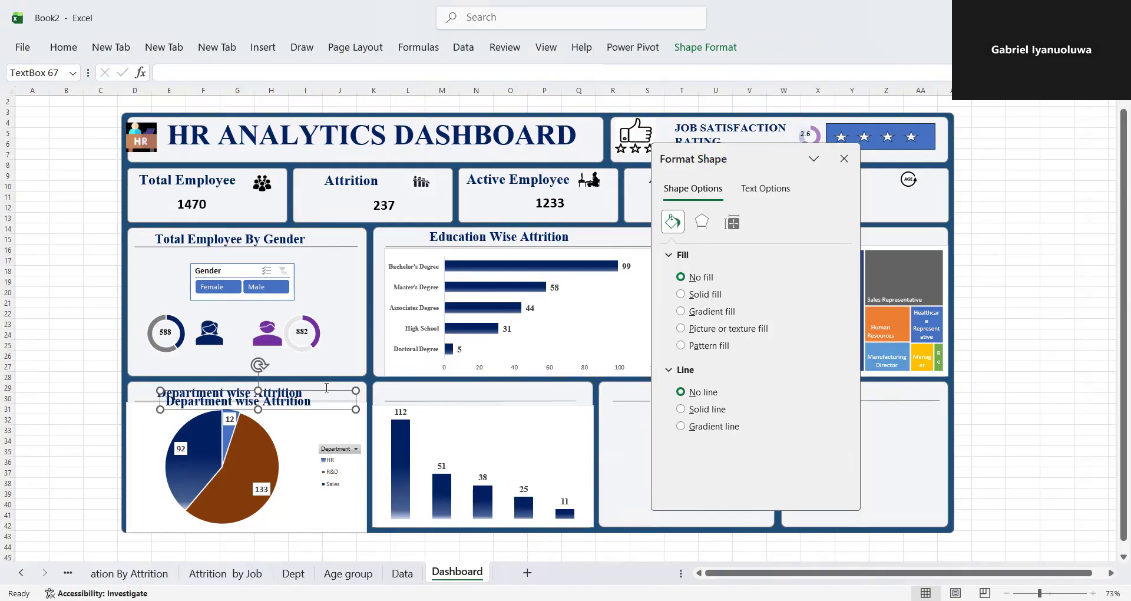
pyautogui.moveTo(327, 388); pyautogui.dragTo(555, 376)
pyautogui.click(846, 159)
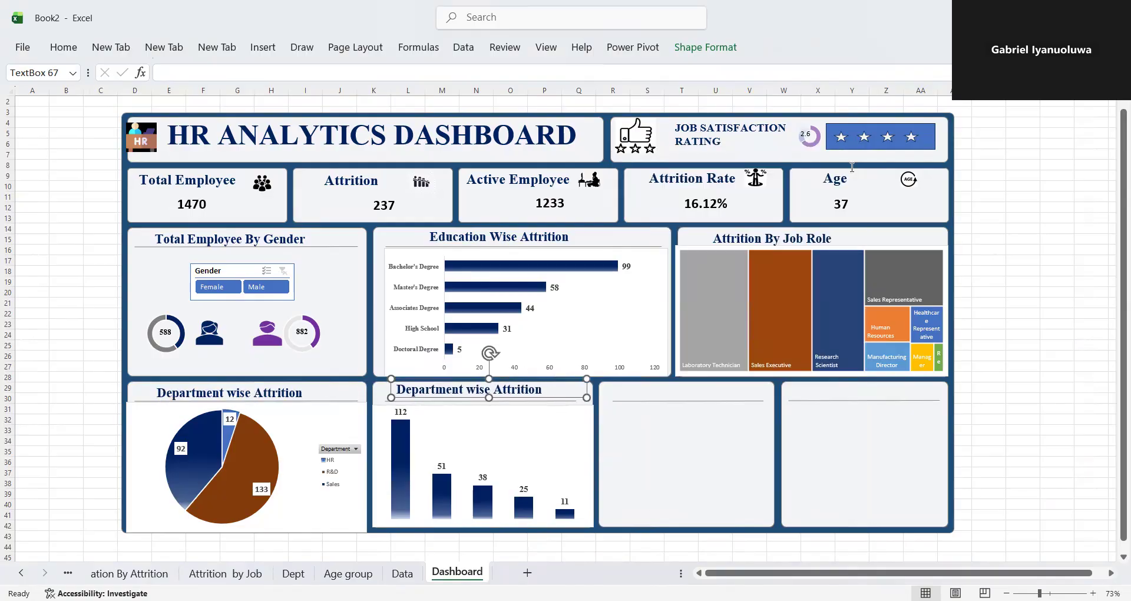
# - Replace the text of the title above the age band column chart with "Attrition By Age Group"
pyautogui.click(550, 389)
pyautogui.press('BackSpace')
pyautogui.press('BackSpace')
pyautogui.press('BackSpace')
pyautogui.press('BackSpace')
pyautogui.press('BackSpace')
pyautogui.press('BackSpace')
pyautogui.press('BackSpace')
pyautogui.press('BackSpace')
pyautogui.press('BackSpace')
pyautogui.press('BackSpace')
pyautogui.press('BackSpace')
pyautogui.press('BackSpace')
pyautogui.press('BackSpace')
pyautogui.press('BackSpace')
pyautogui.press('BackSpace')
pyautogui.press('BackSpace')
pyautogui.press('BackSpace')
pyautogui.press('BackSpace')
pyautogui.press('BackSpace')
pyautogui.press('BackSpace')
pyautogui.press('BackSpace')
pyautogui.press('BackSpace')
pyautogui.press('BackSpace')
pyautogui.press('BackSpace')
pyautogui.press('BackSpace')
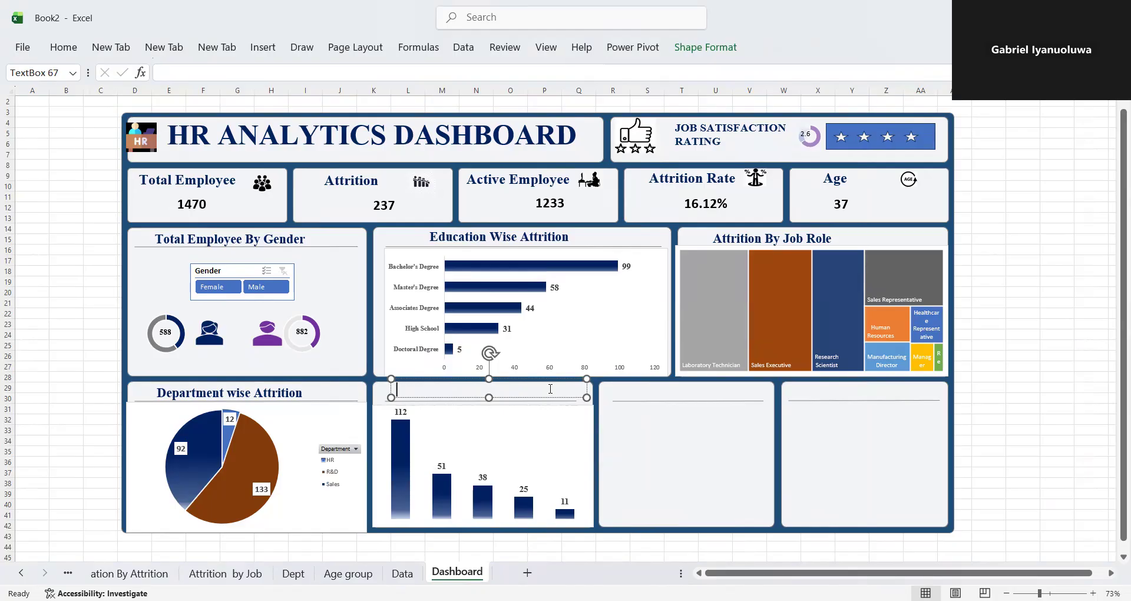
pyautogui.write('Attrition By Age')
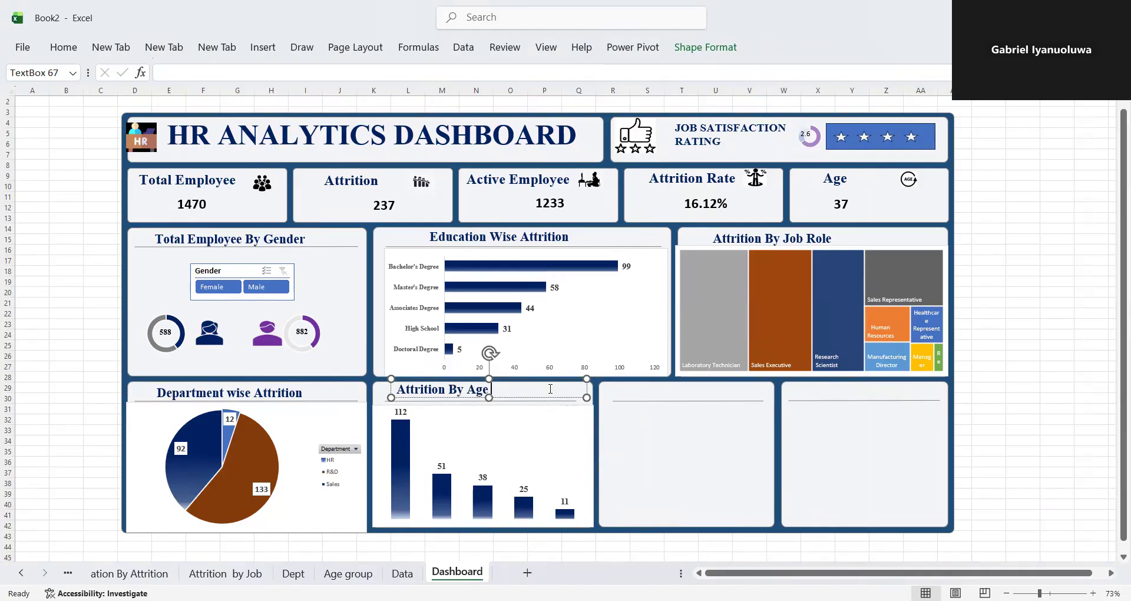
pyautogui.write(' Group')
pyautogui.click(663, 472)
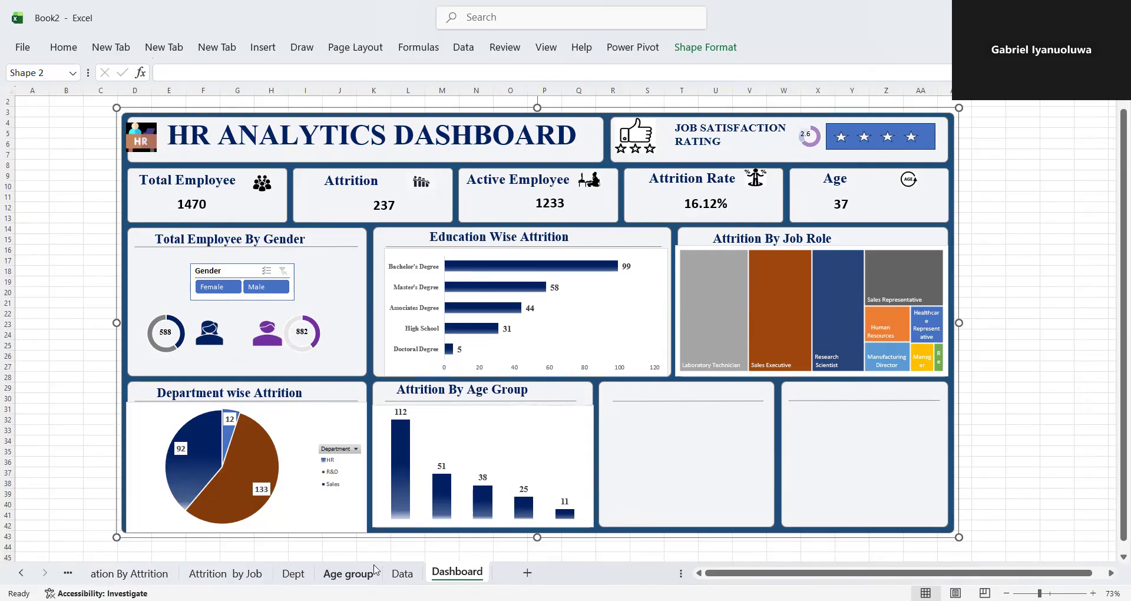
# - Create a blank PivotTable on a new worksheet from the table on the Data sheet
pyautogui.click(402, 574)
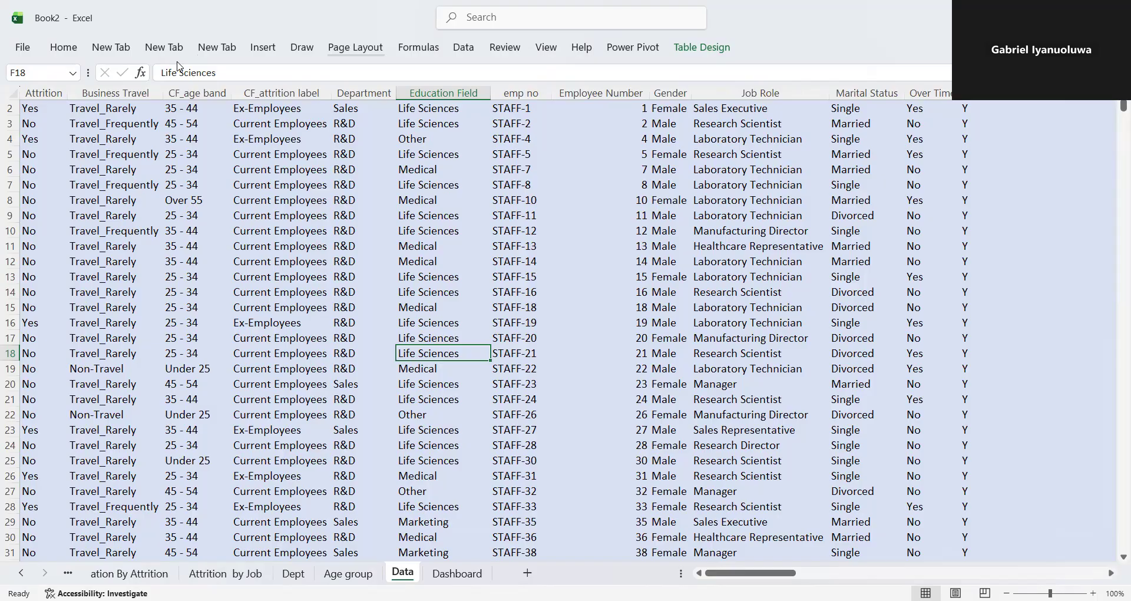
pyautogui.click(263, 47)
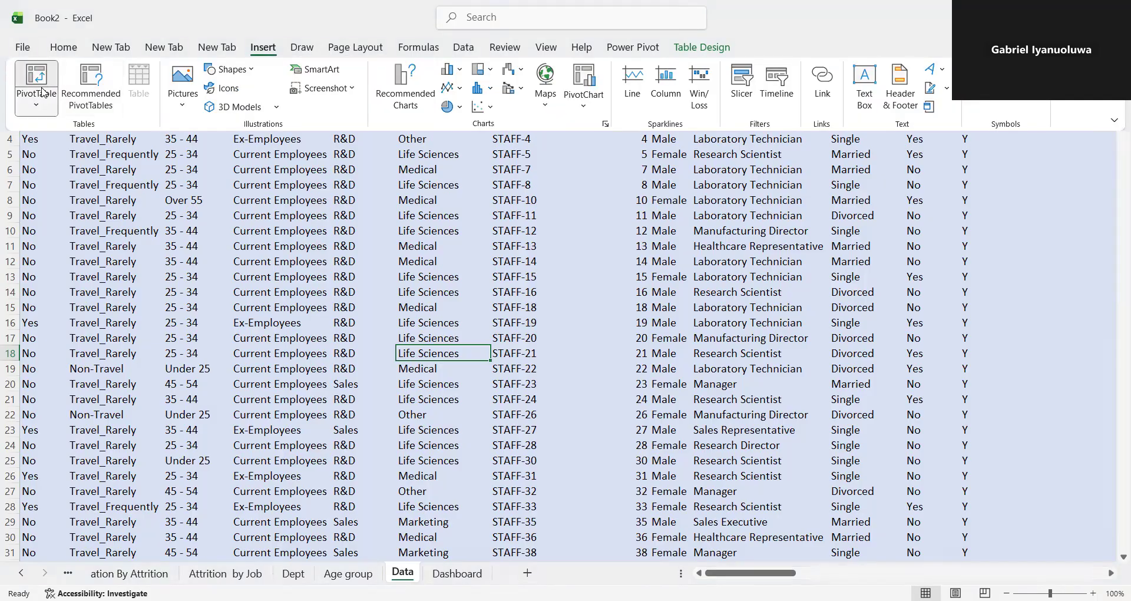
pyautogui.click(42, 91)
pyautogui.click(99, 136)
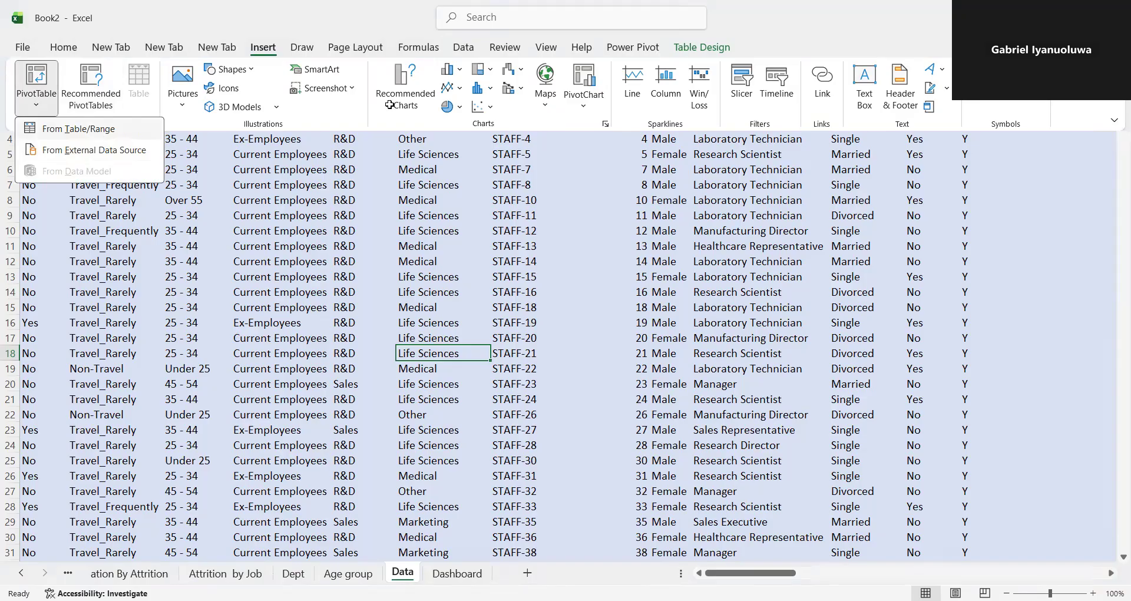
pyautogui.click(688, 355)
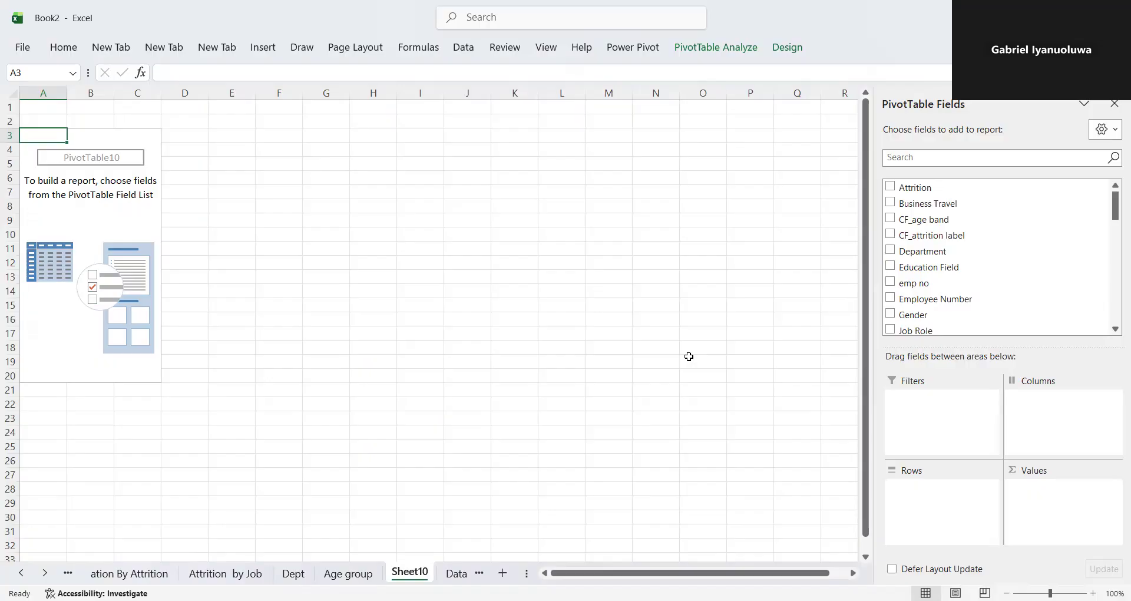
# - Name the new PivotTable "Marital Status" and copy that name
pyautogui.click(74, 85)
pyautogui.press('BackSpace')
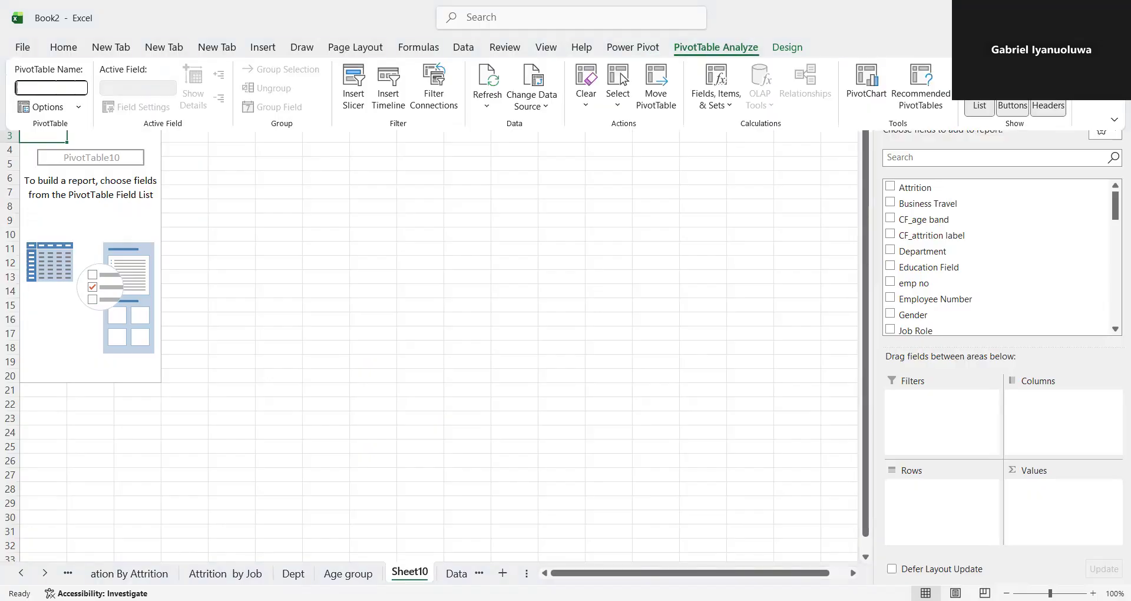
pyautogui.write('Mat')
pyautogui.write('rital ')
pyautogui.write('Staus')
pyautogui.press('BackSpace')
pyautogui.press('BackSpace')
pyautogui.write('tus')
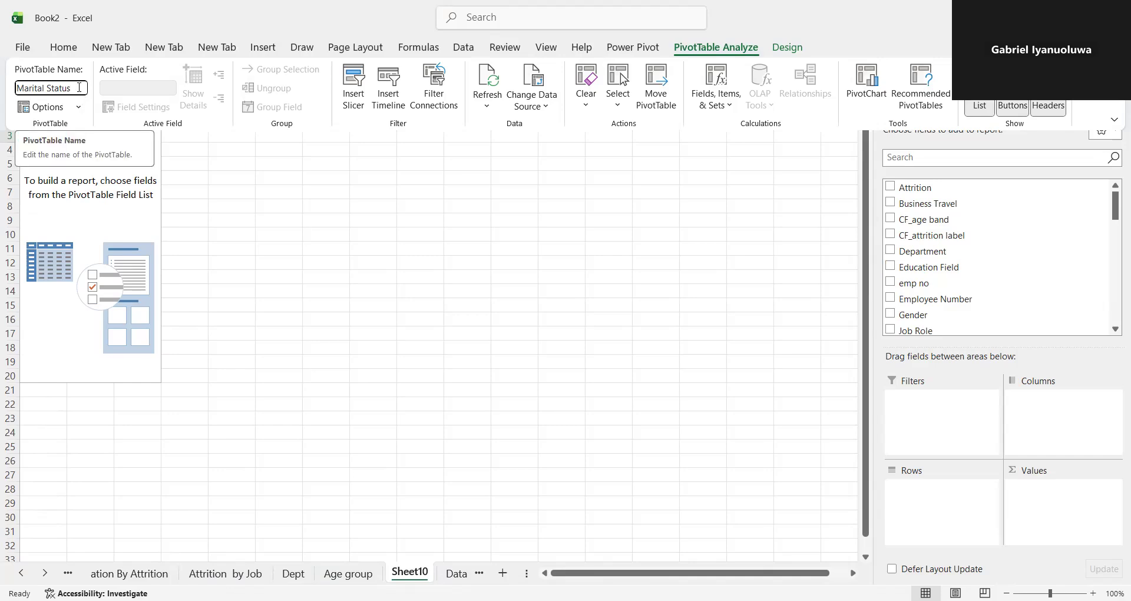
pyautogui.moveTo(79, 88); pyautogui.dragTo(17, 90)
pyautogui.hotkey('ctrl', 'c')
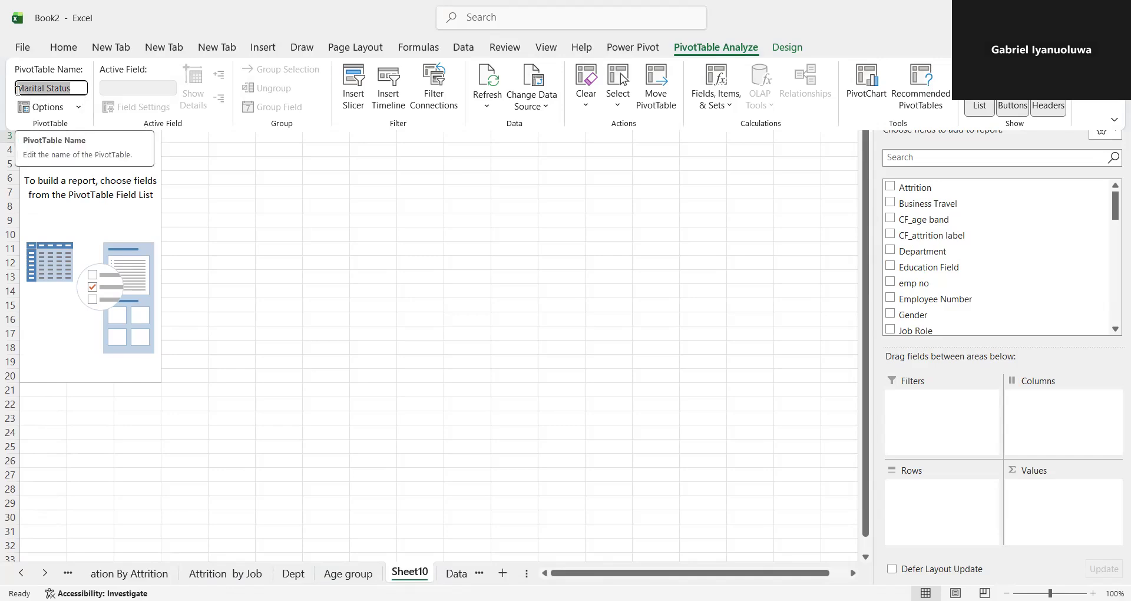
pyautogui.press('Return')
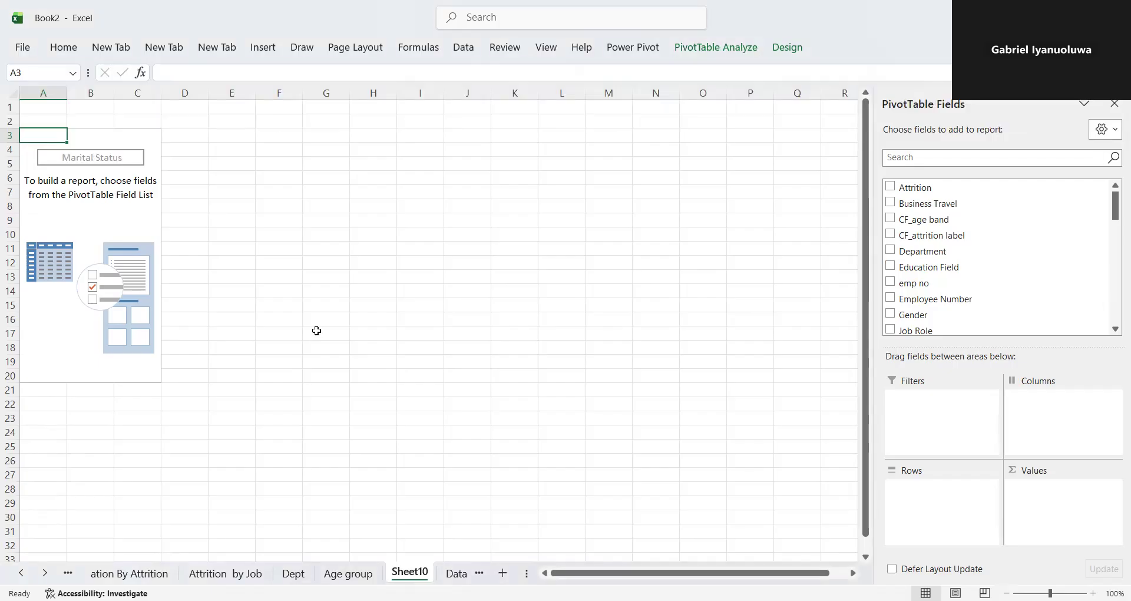
# - Rename the new PivotTable's sheet to "Marital Status" using the copied name
pyautogui.doubleClick(411, 572)
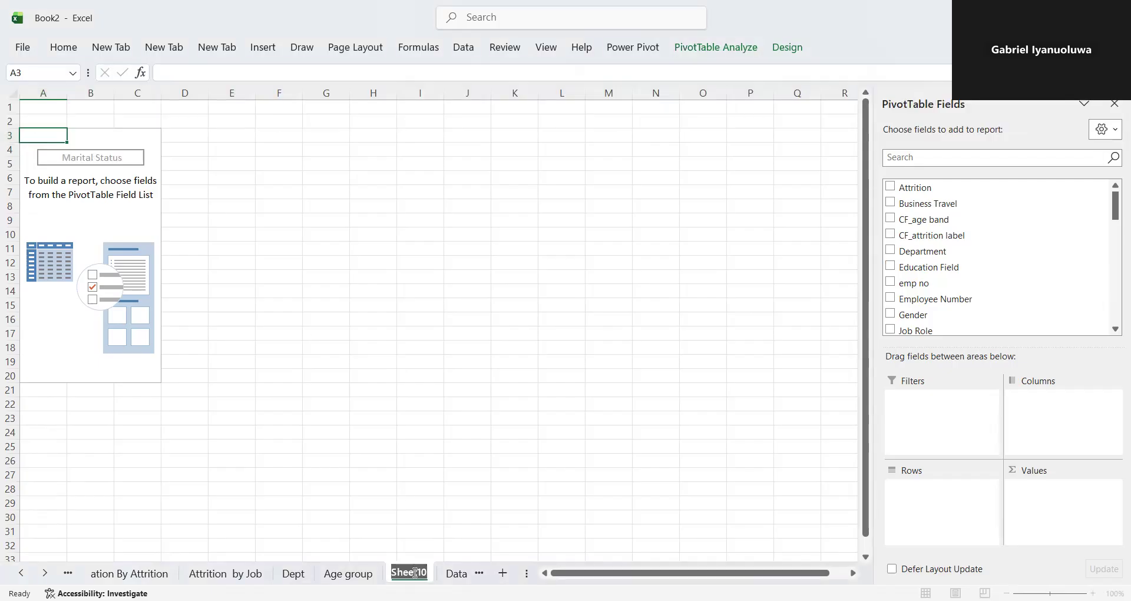
pyautogui.hotkey('ctrl', 'v')
pyautogui.press('Return')
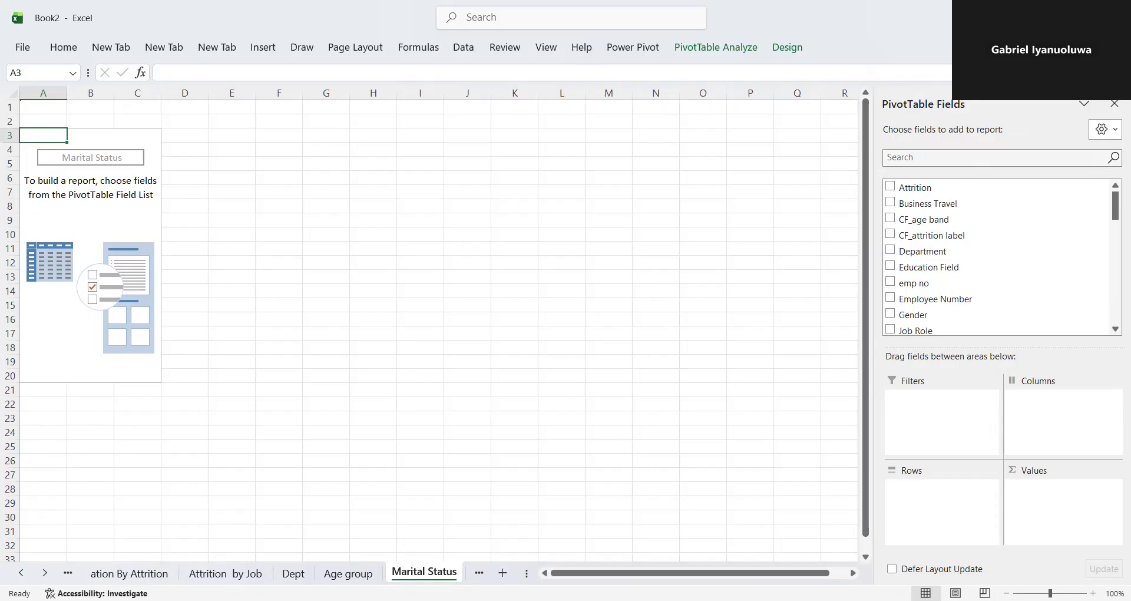
# - Find the Marital Status field and place it in the PivotTable's rows
pyautogui.click(913, 155)
pyautogui.write('mar')
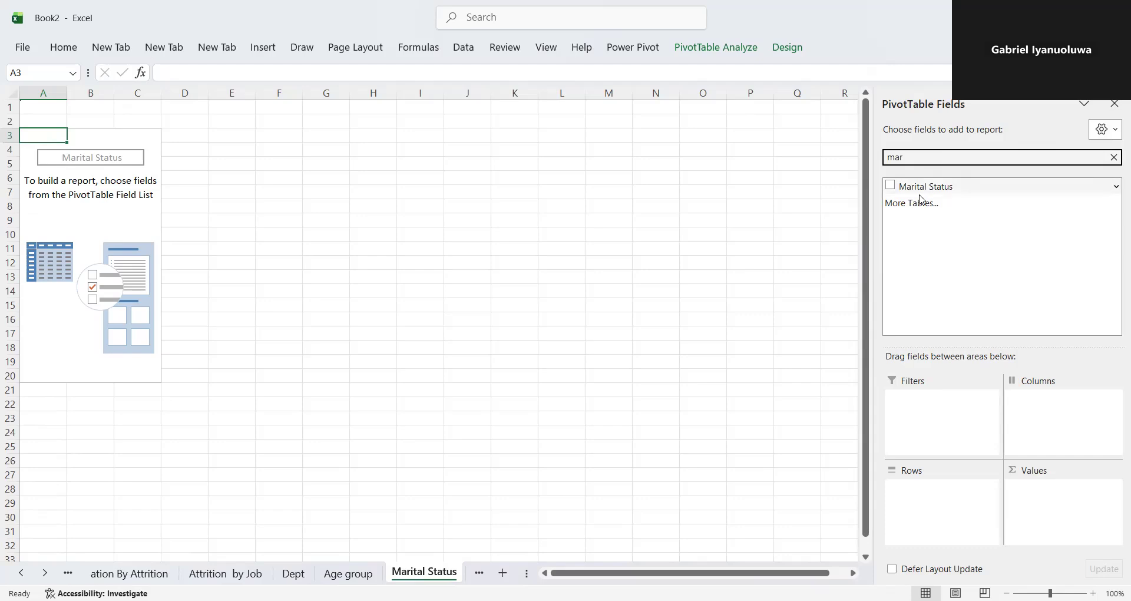
pyautogui.moveTo(919, 187); pyautogui.dragTo(927, 510)
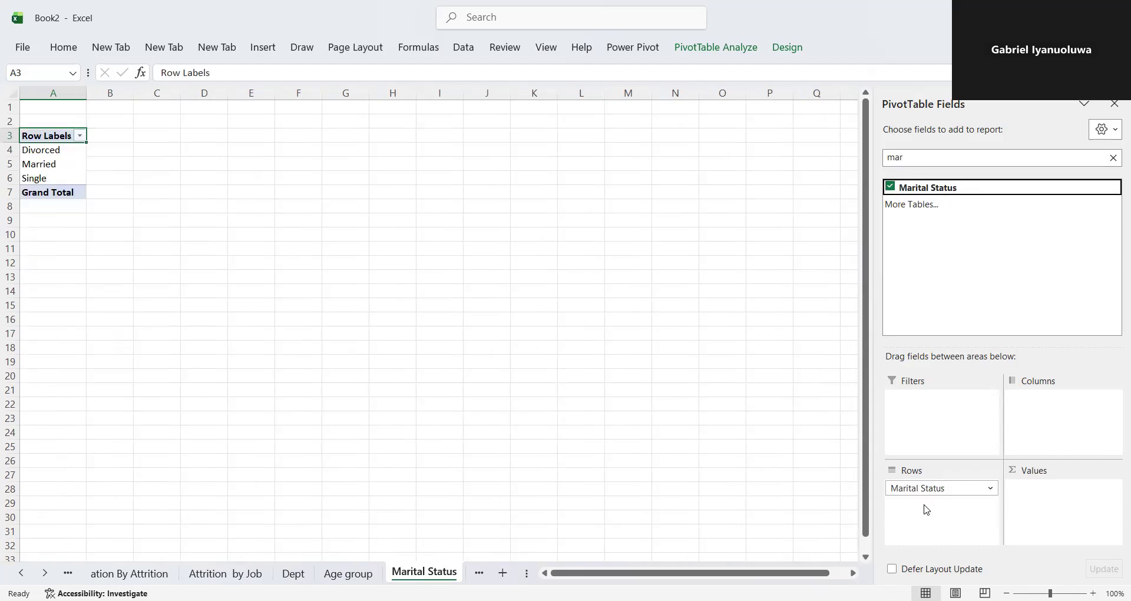
# - Find the CF_attrition counts field and add it to the PivotTable's values as a sum
pyautogui.click(929, 154)
pyautogui.press('BackSpace')
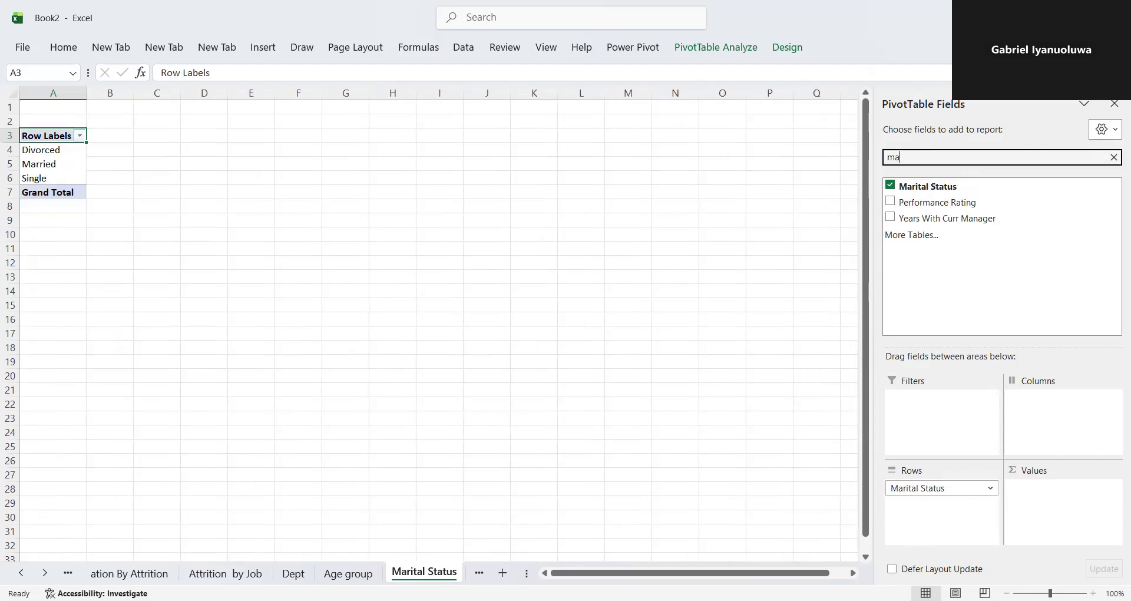
pyautogui.press('BackSpace')
pyautogui.write('at')
pyautogui.press('BackSpace')
pyautogui.press('BackSpace')
pyautogui.press('BackSpace')
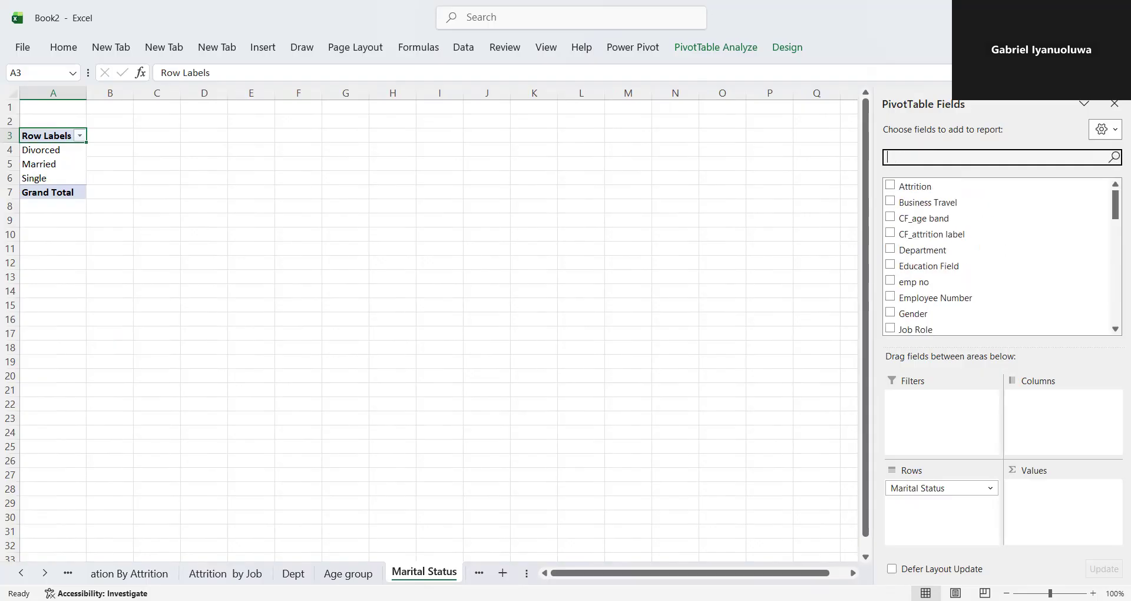
pyautogui.write('at')
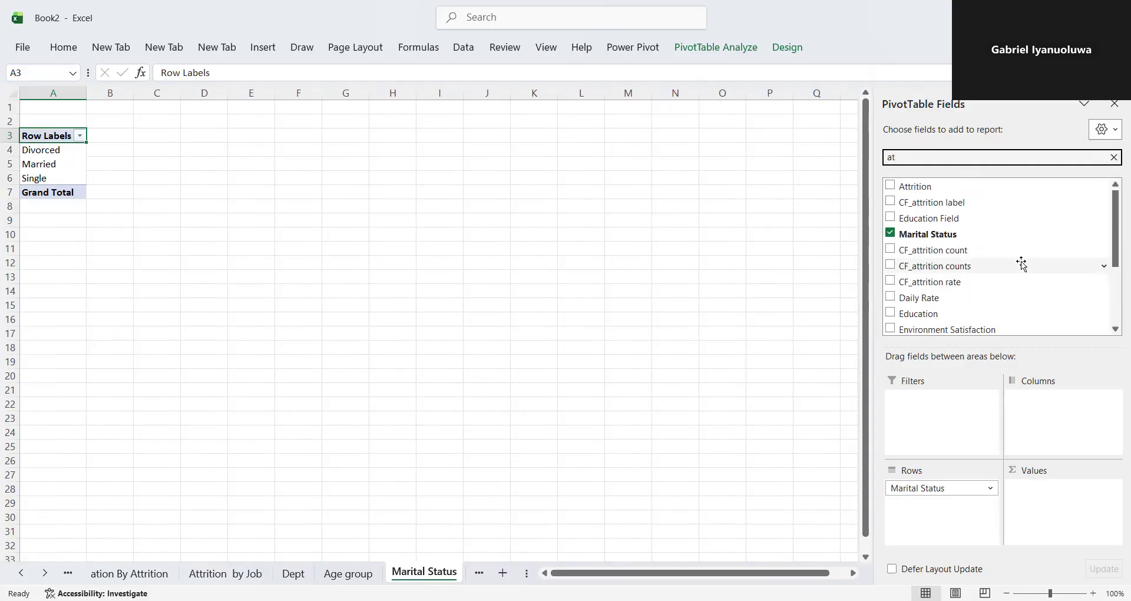
pyautogui.moveTo(940, 266); pyautogui.dragTo(1049, 513)
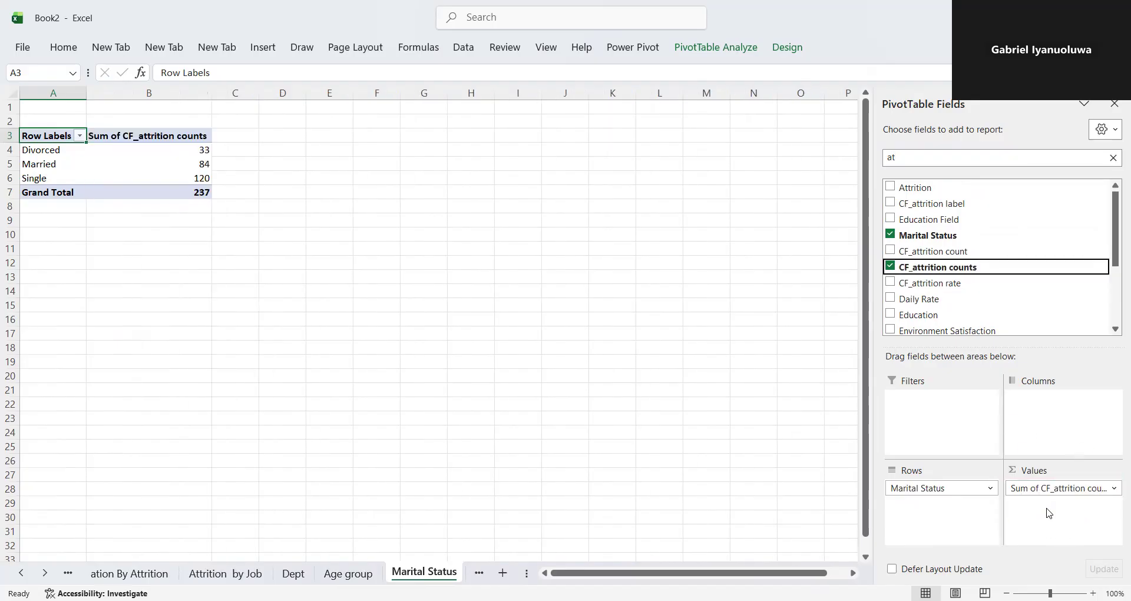
# - Enter the headers "Marital" in E3 and "Attrition" in F3 beside the PivotTable
pyautogui.click(319, 135)
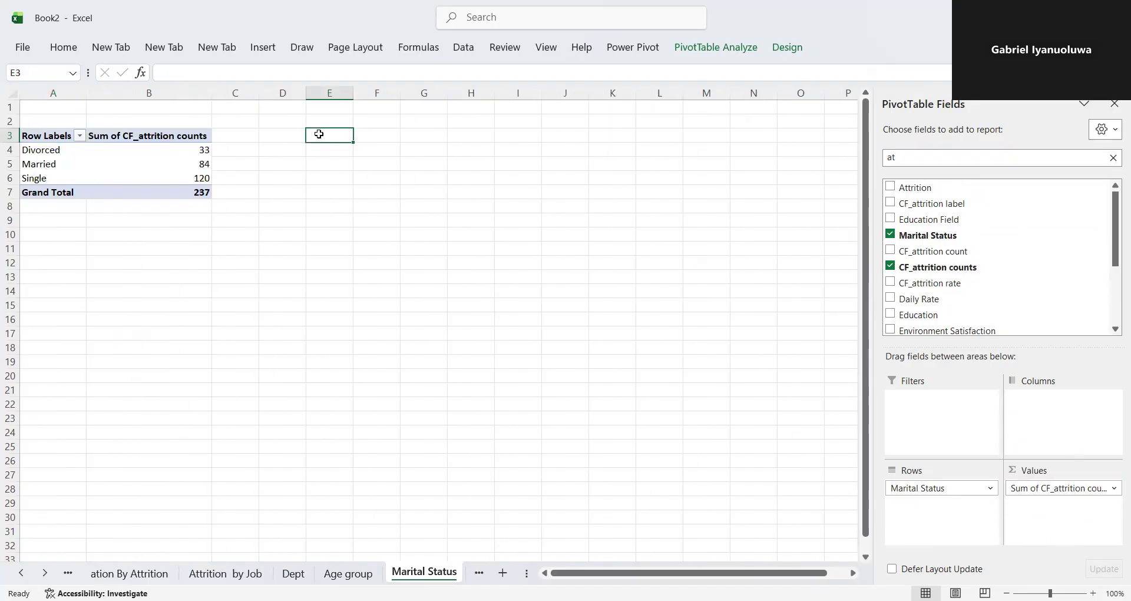
pyautogui.write('M')
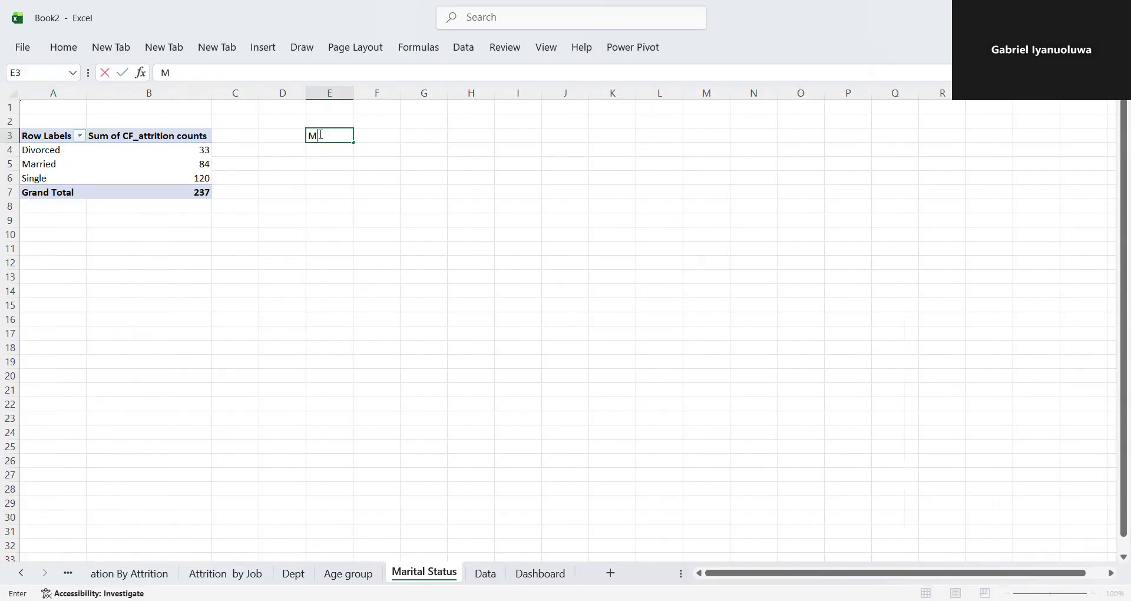
pyautogui.write('arit')
pyautogui.press('BackSpace')
pyautogui.write('ritu')
pyautogui.press('BackSpace')
pyautogui.press('BackSpace')
pyautogui.write('tal')
pyautogui.press('BackSpace')
pyautogui.write('al')
pyautogui.press('Tab')
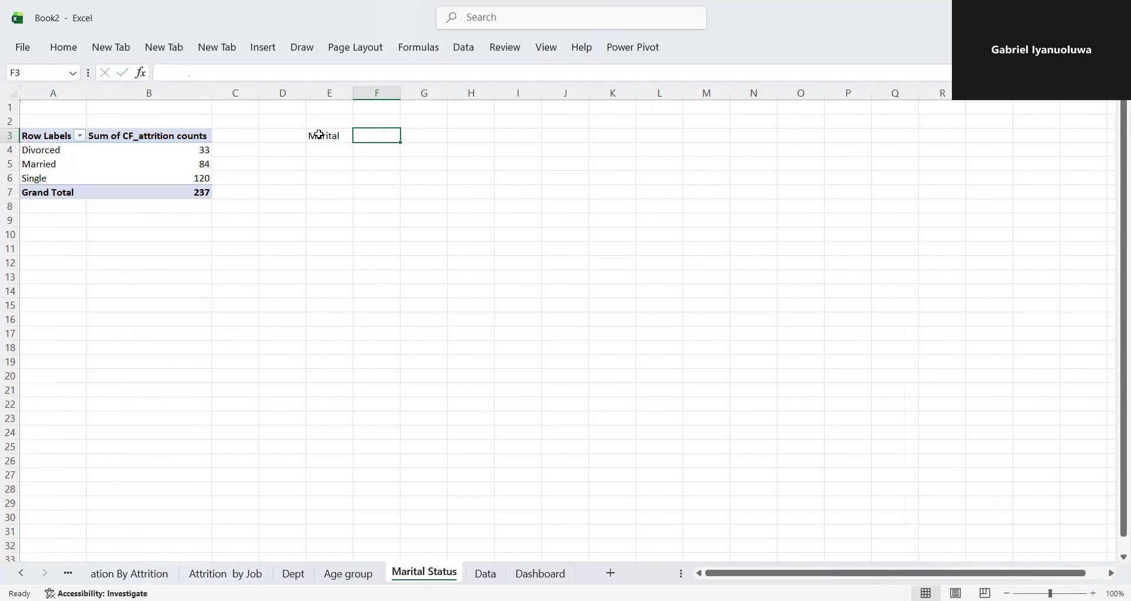
pyautogui.write('Attrition')
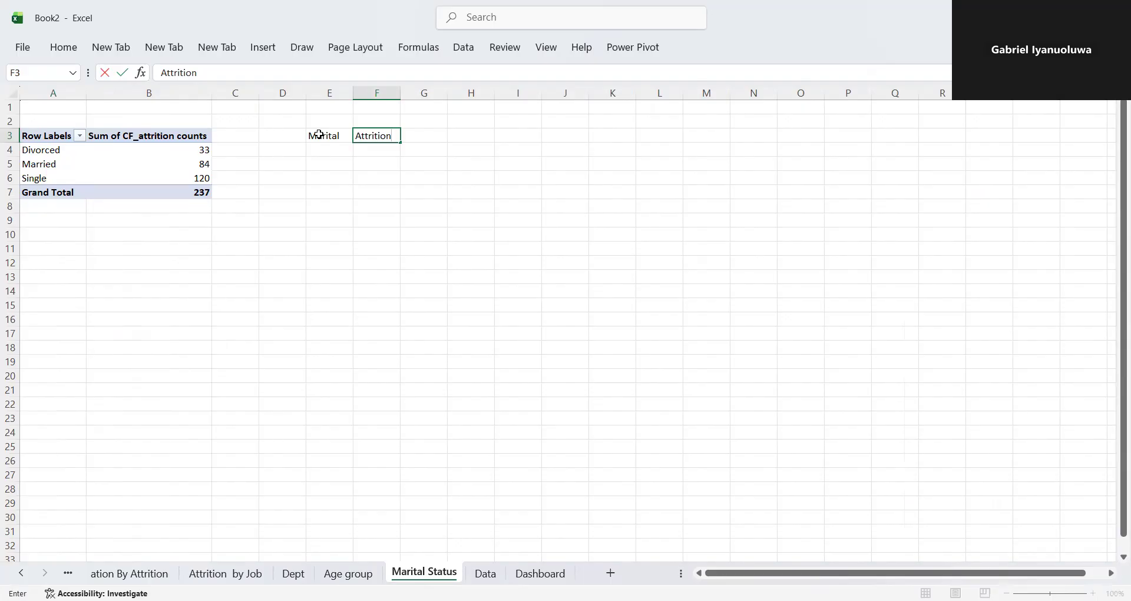
pyautogui.press('Return')
# - Link E4 to the first marital status label with =A4 and fill the formula down to E6
pyautogui.press('Left')
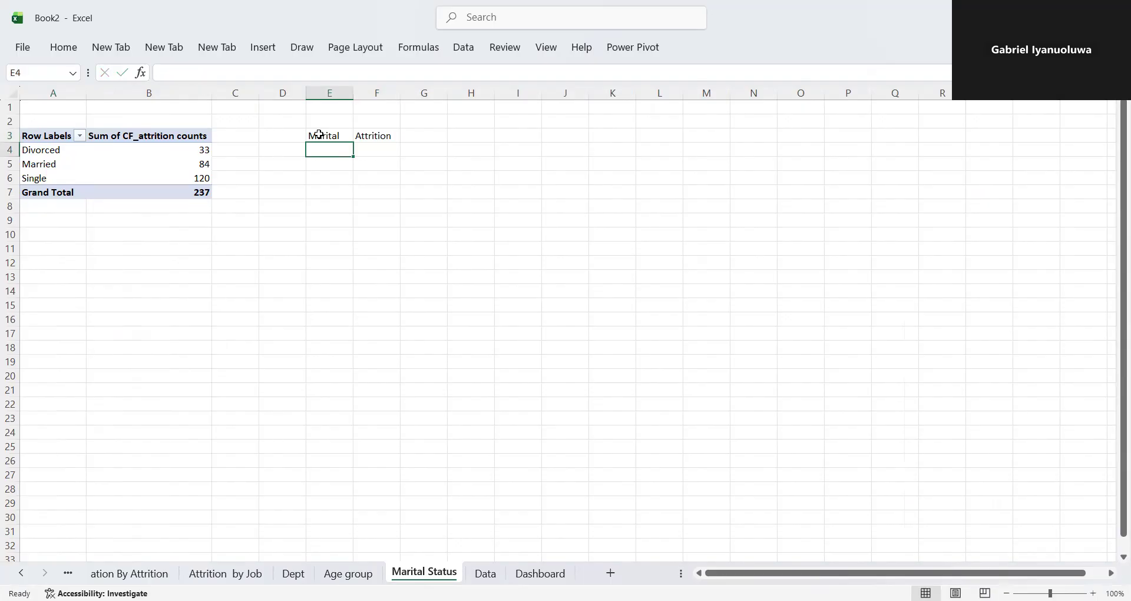
pyautogui.write('=')
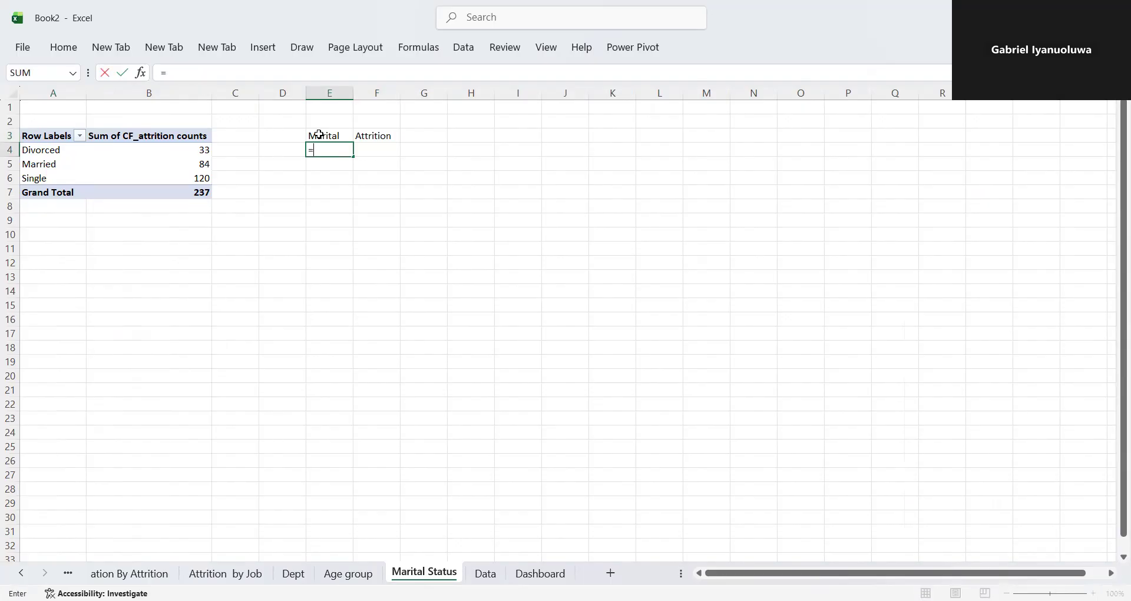
pyautogui.click(37, 150)
pyautogui.press('Return')
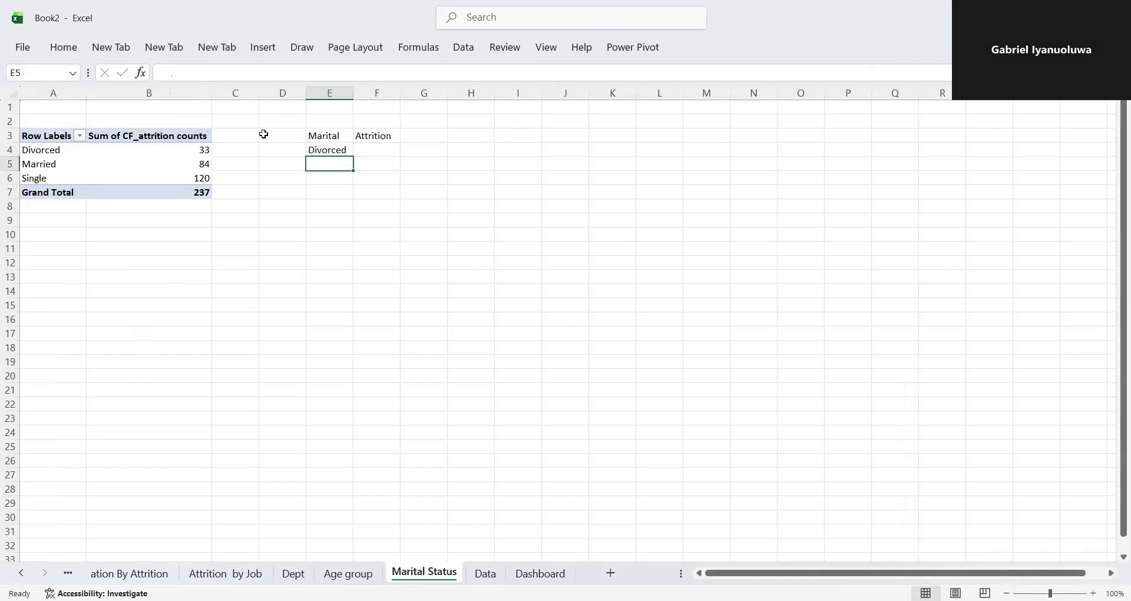
pyautogui.click(314, 152)
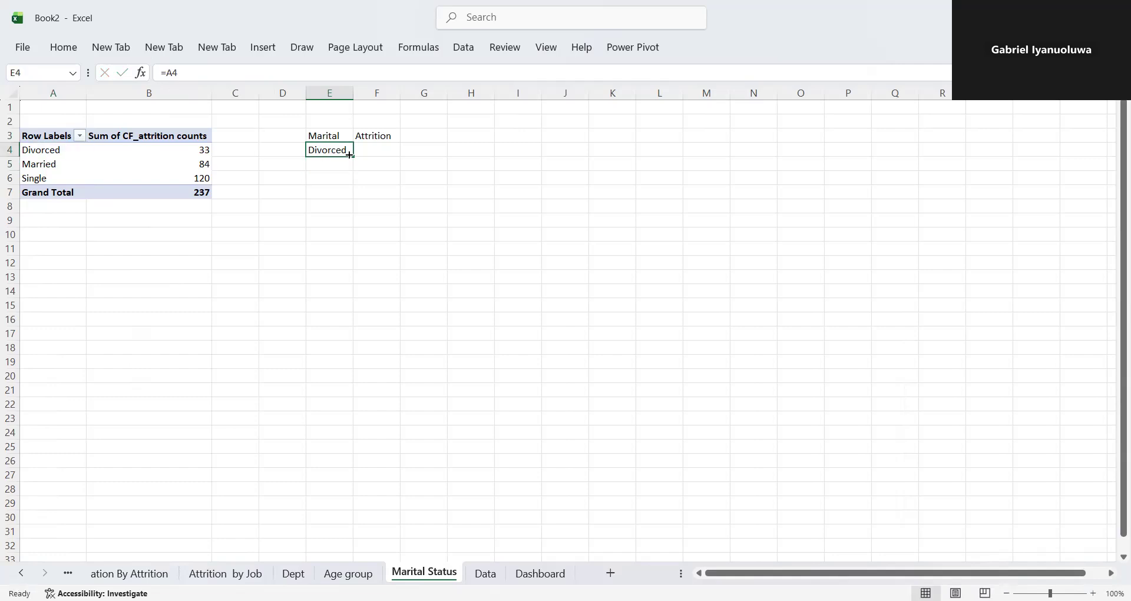
pyautogui.moveTo(352, 156); pyautogui.dragTo(348, 184)
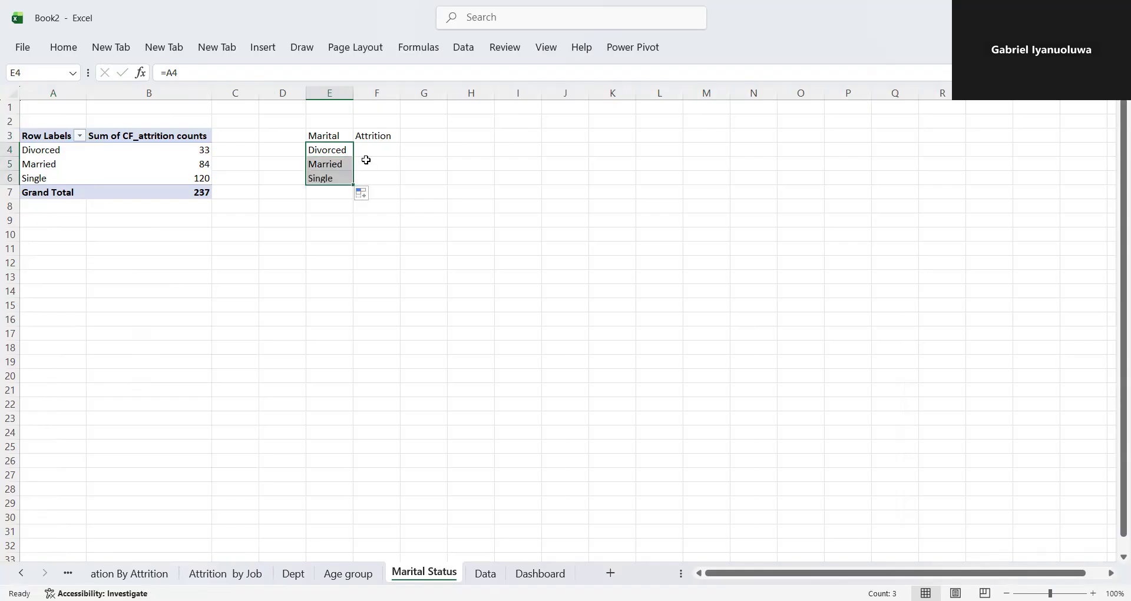
# - Reference the PivotTable's Divorced attrition value in F4 with GETPIVOTDATA and fill the formula down to F6
pyautogui.doubleClick(377, 147)
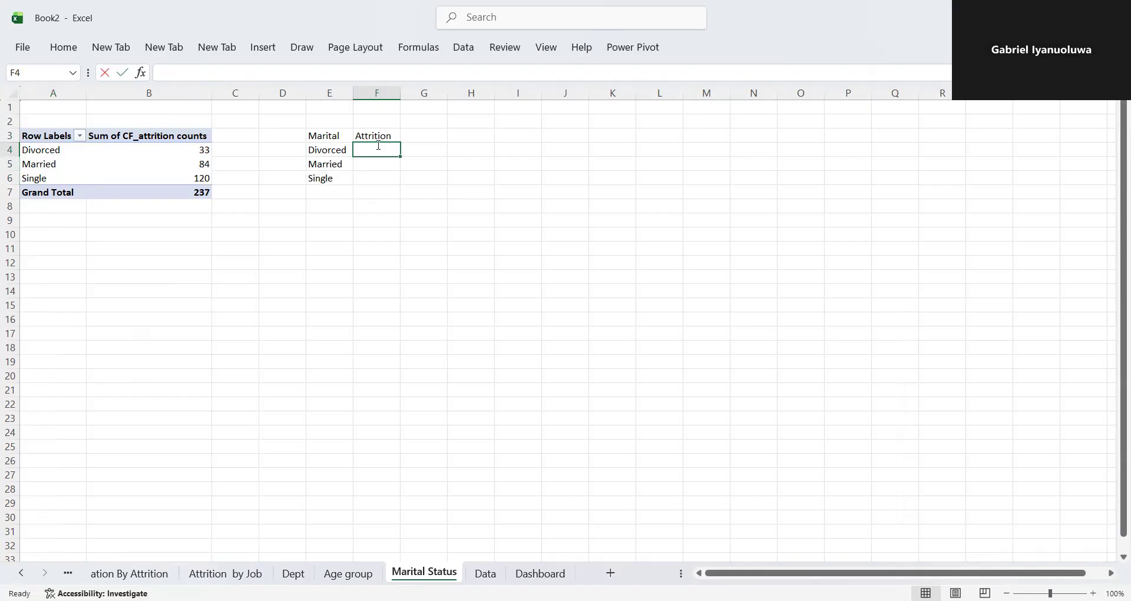
pyautogui.write('=')
pyautogui.click(204, 150)
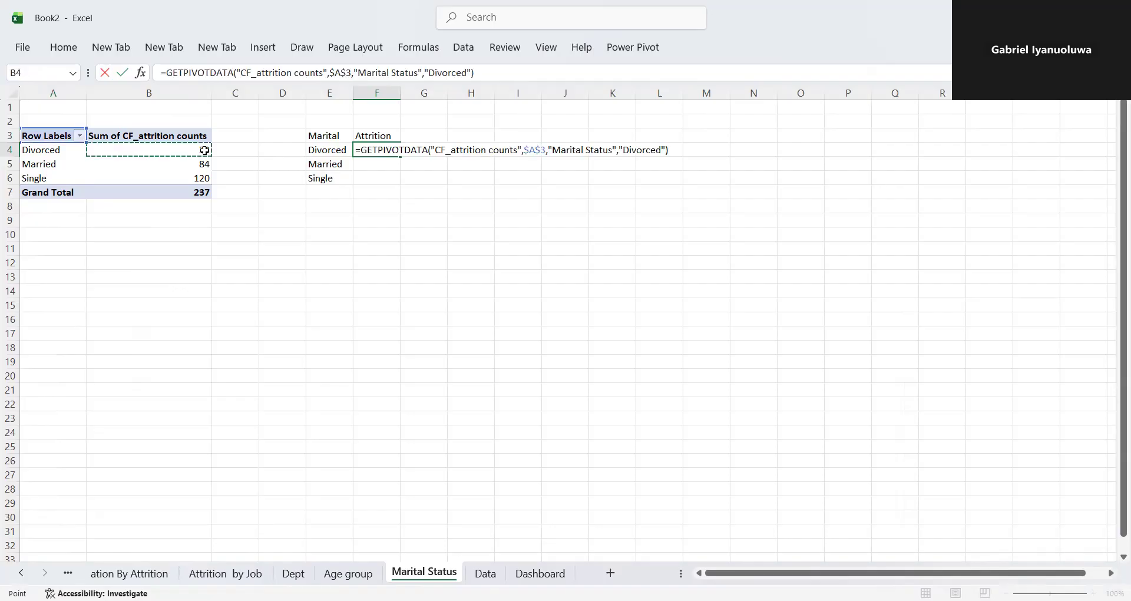
pyautogui.press('Return')
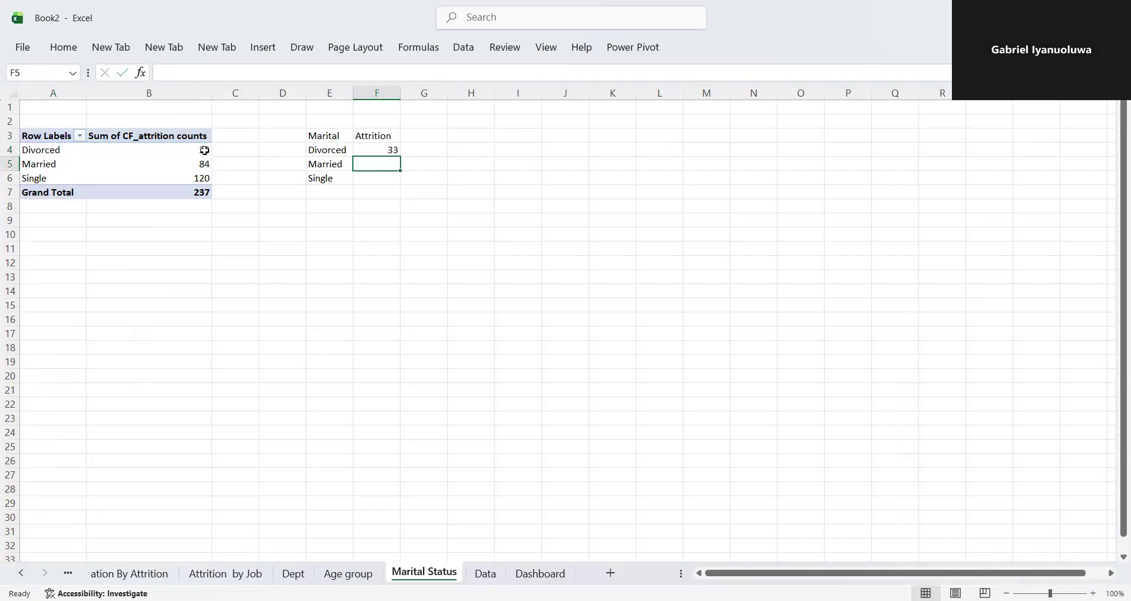
pyautogui.click(359, 149)
pyautogui.moveTo(400, 160); pyautogui.dragTo(398, 181)
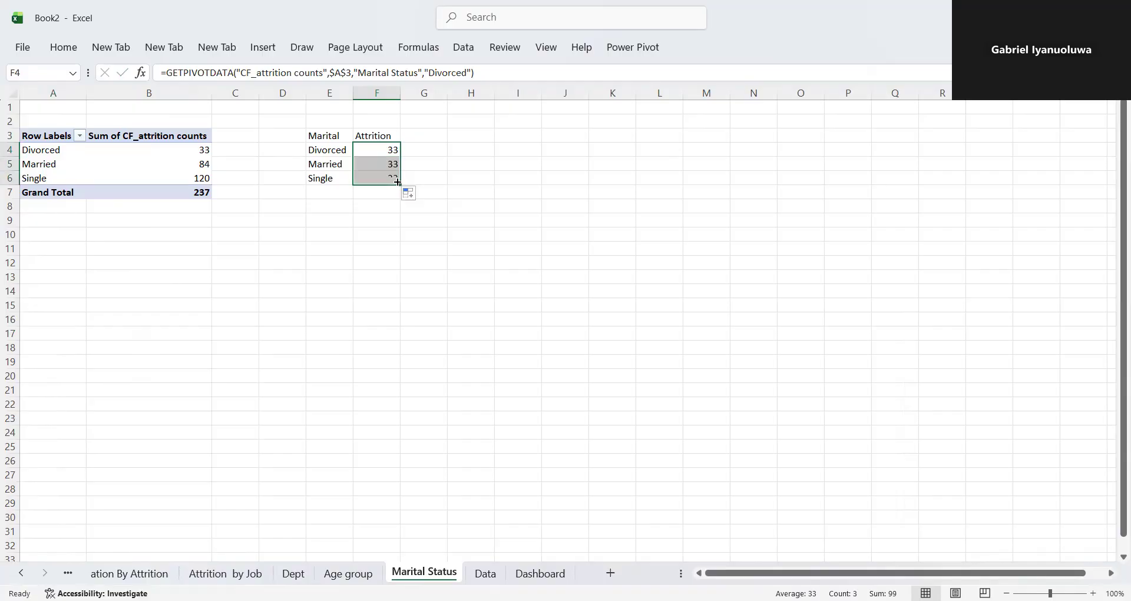
# - Replace the "Divorced" item in F4's GETPIVOTDATA formula with a reference to A4 and fill the formula down to F6
pyautogui.doubleClick(387, 151)
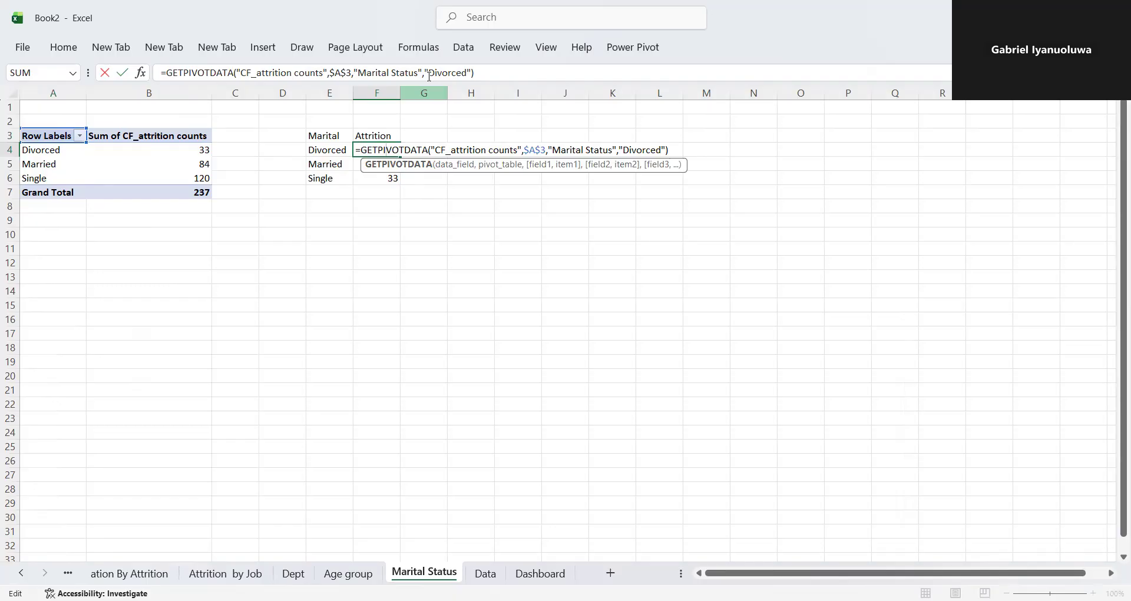
pyautogui.click(473, 73)
pyautogui.click(474, 73)
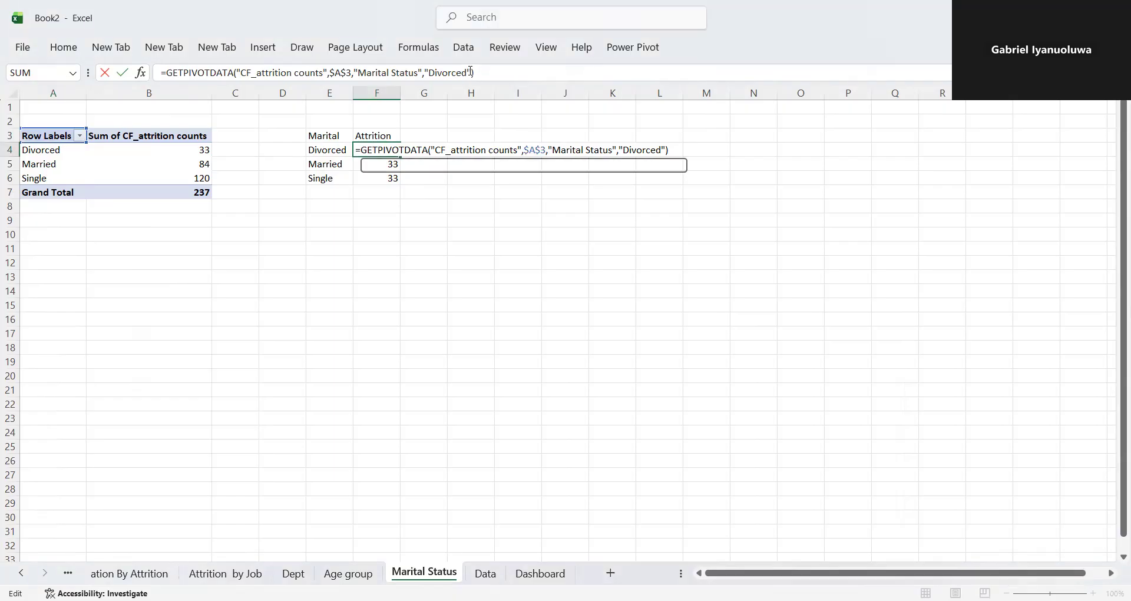
pyautogui.press('BackSpace')
pyautogui.press('BackSpace')
pyautogui.press('BackSpace')
pyautogui.press('BackSpace')
pyautogui.press('BackSpace')
pyautogui.press('BackSpace')
pyautogui.press('BackSpace')
pyautogui.press('BackSpace')
pyautogui.press('BackSpace')
pyautogui.press('BackSpace')
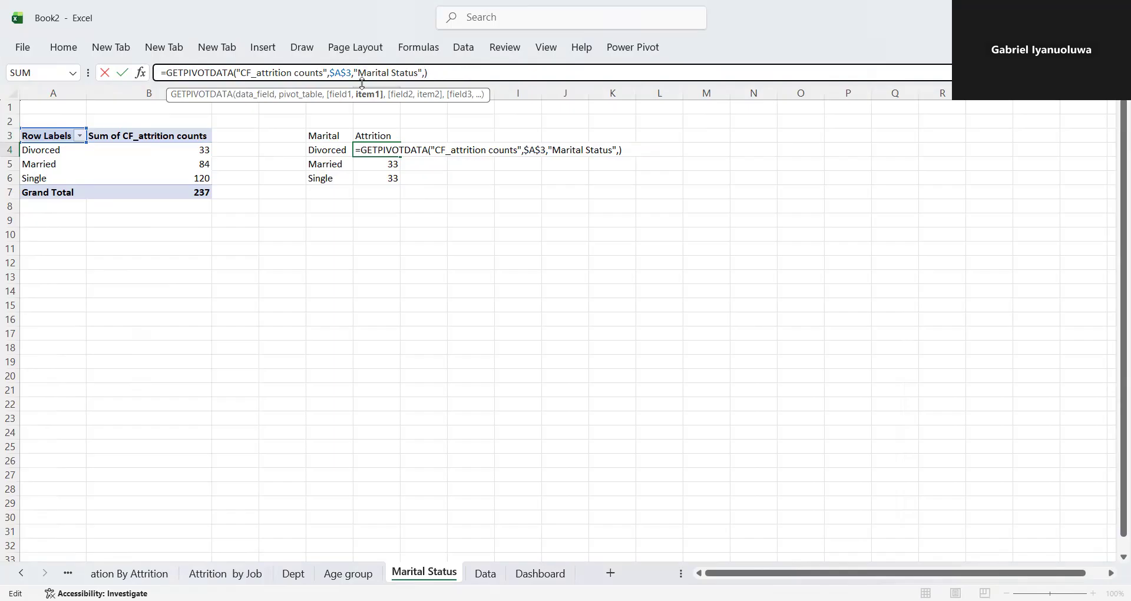
pyautogui.click(56, 150)
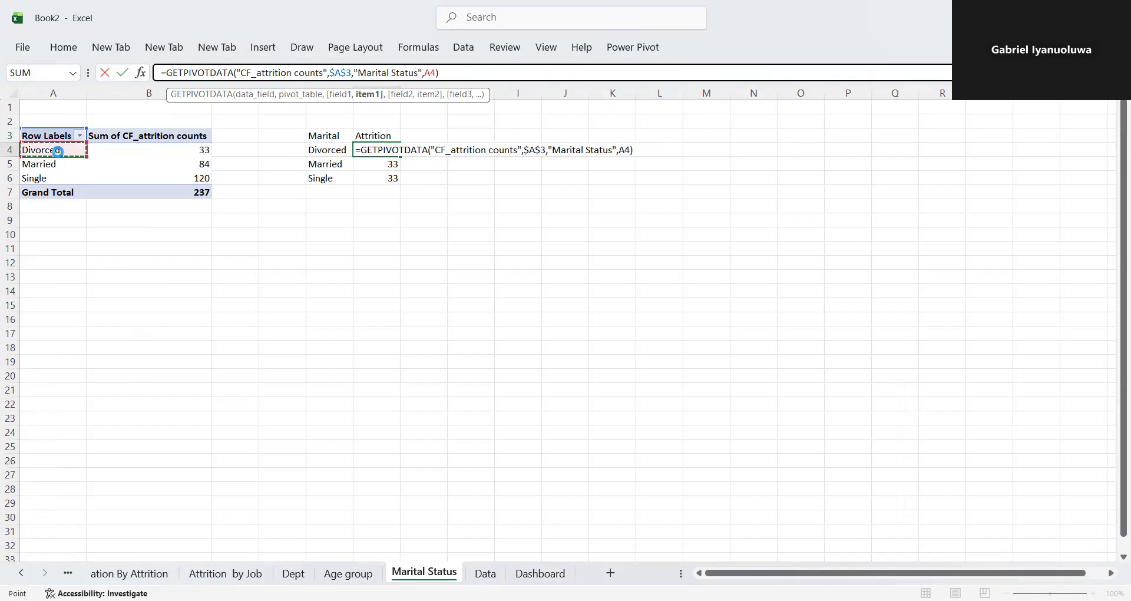
pyautogui.press('Return')
pyautogui.click(361, 147)
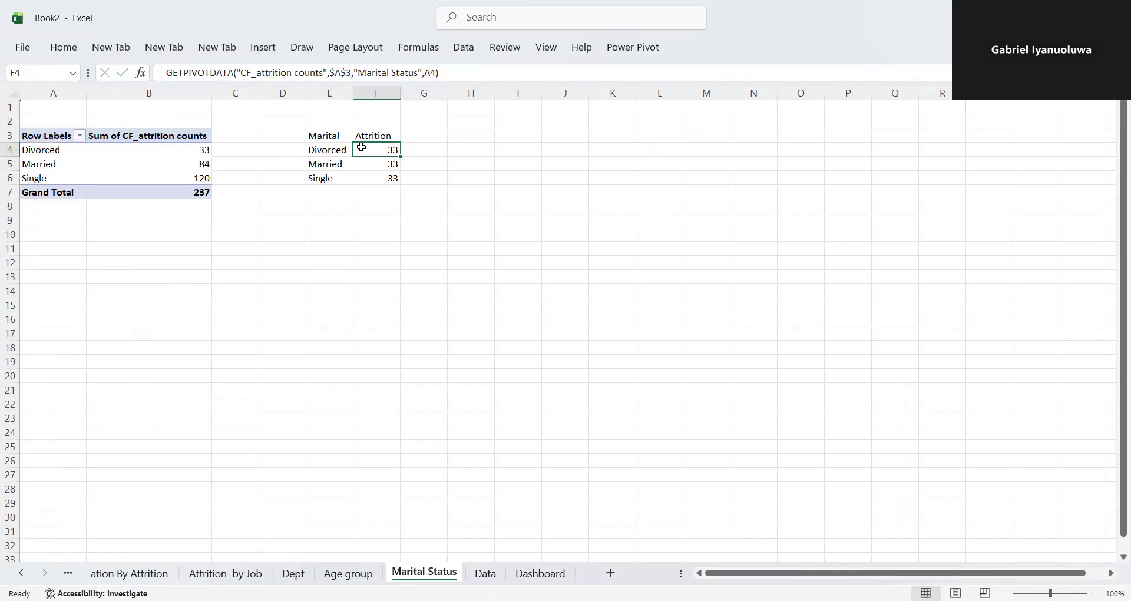
pyautogui.moveTo(400, 156); pyautogui.dragTo(394, 181)
# - Insert a Funnel chart from the helper table E3:F6 and delete its chart title
pyautogui.moveTo(313, 137); pyautogui.dragTo(382, 179)
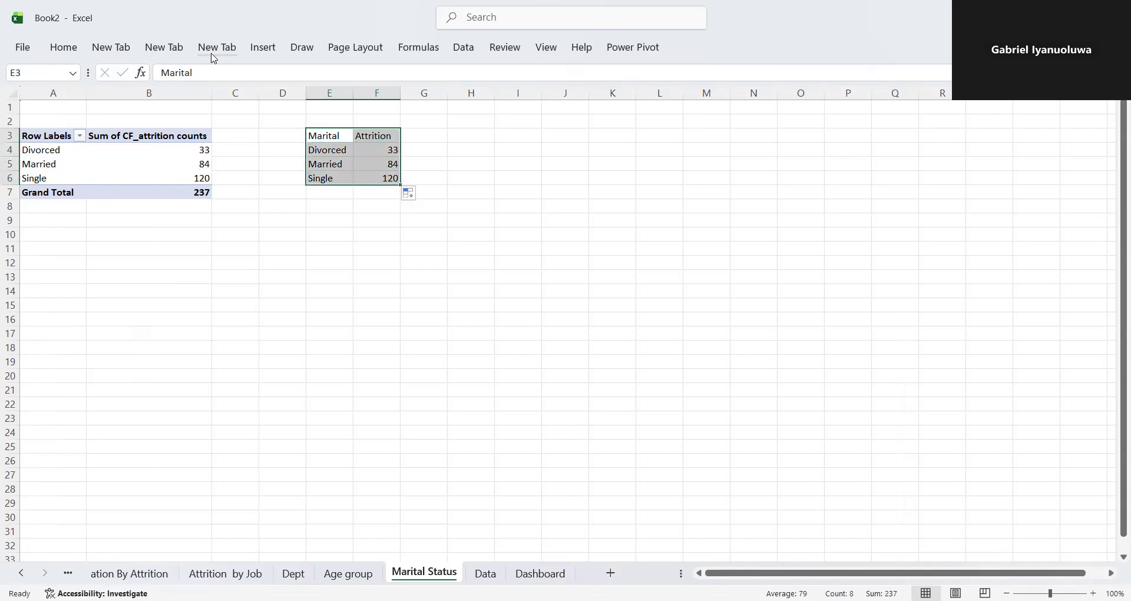
pyautogui.click(265, 52)
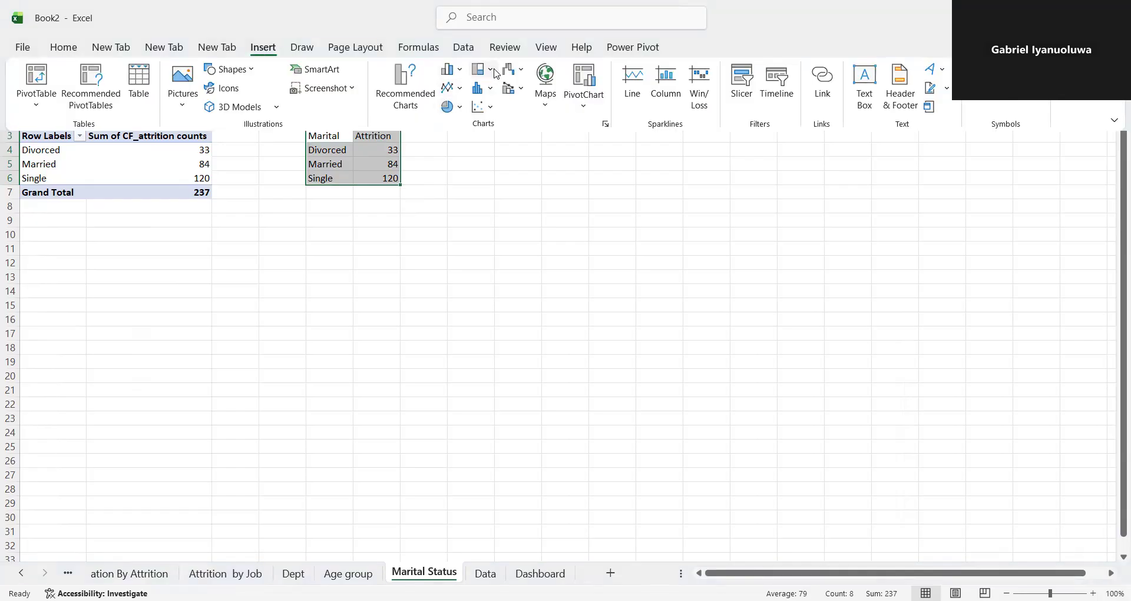
pyautogui.click(463, 71)
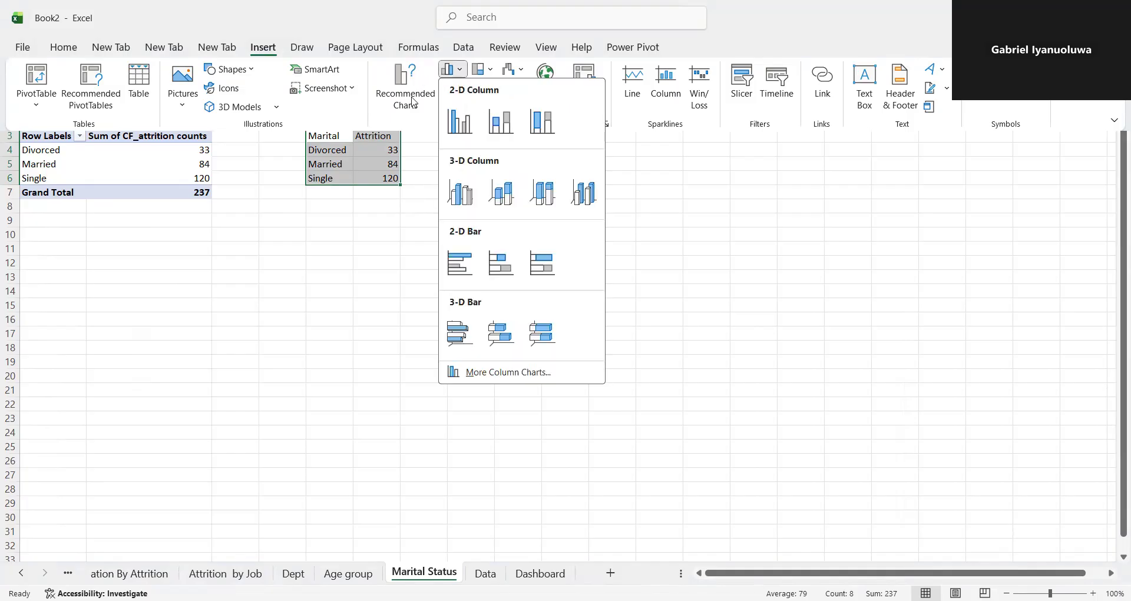
pyautogui.click(405, 414)
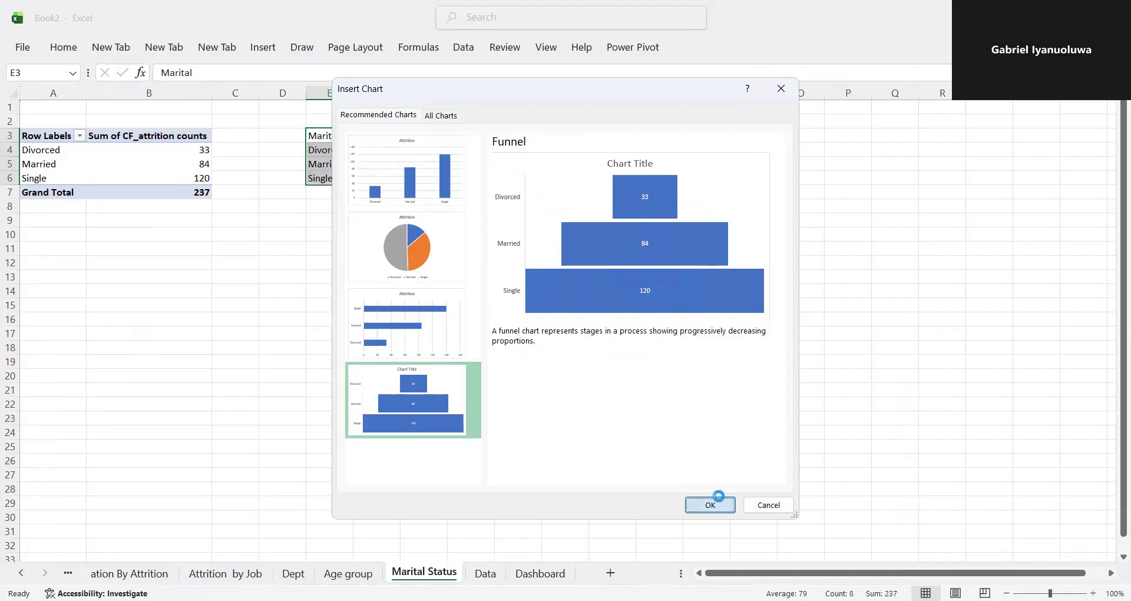
pyautogui.press('Return')
pyautogui.click(565, 236)
pyautogui.press('Delete')
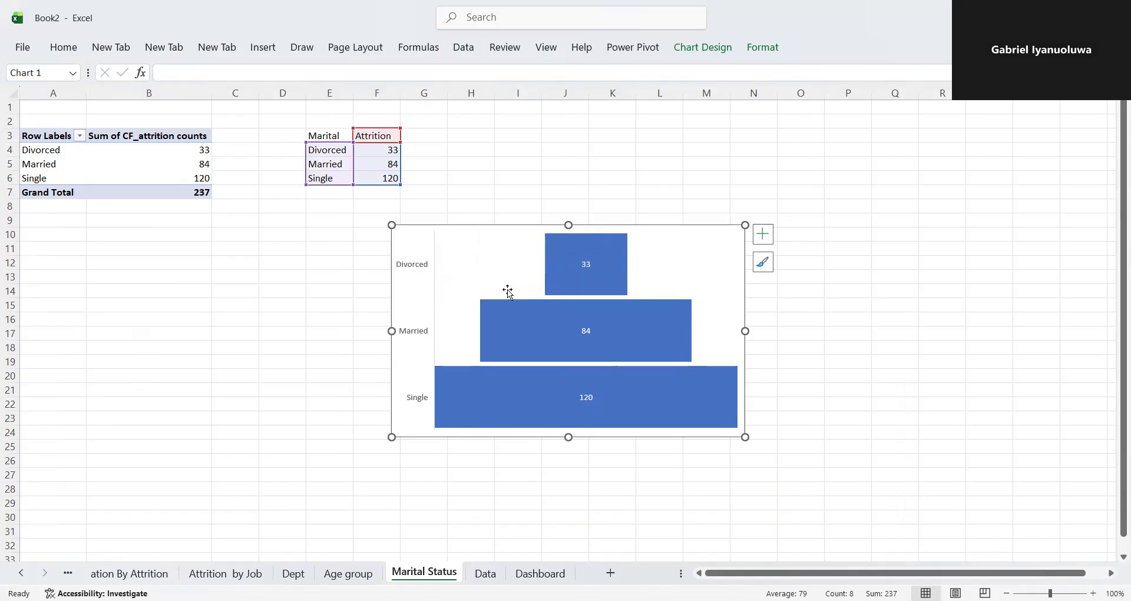
# - Shrink the funnel chart from all four sides so it covers about columns I to M and rows 12 to 22
pyautogui.moveTo(435, 331); pyautogui.dragTo(465, 332)
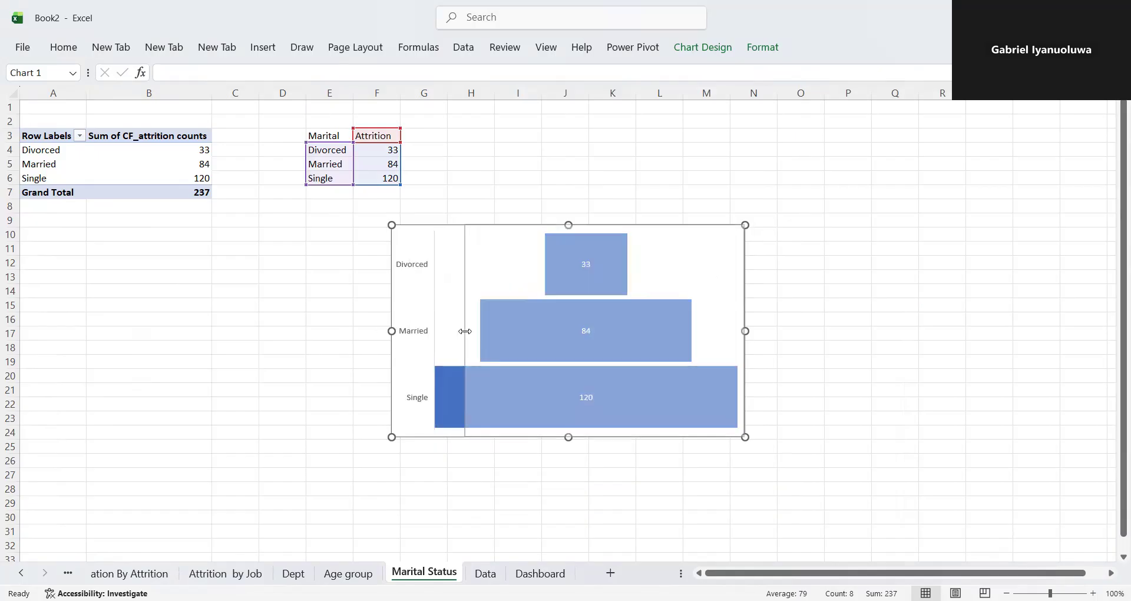
pyautogui.moveTo(606, 225); pyautogui.dragTo(607, 266)
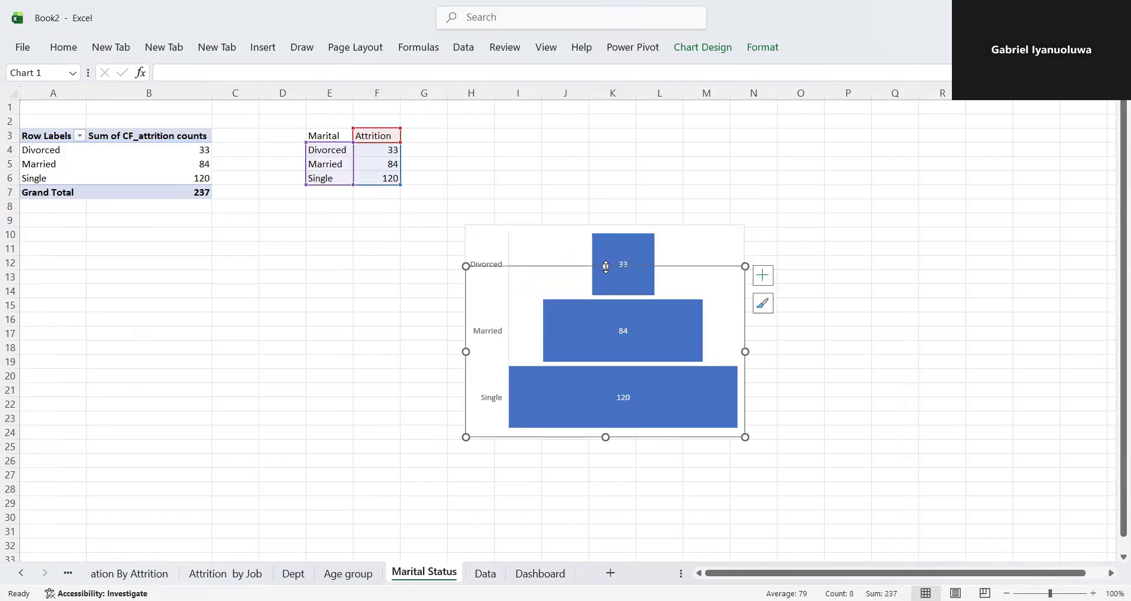
pyautogui.moveTo(746, 352); pyautogui.dragTo(712, 353)
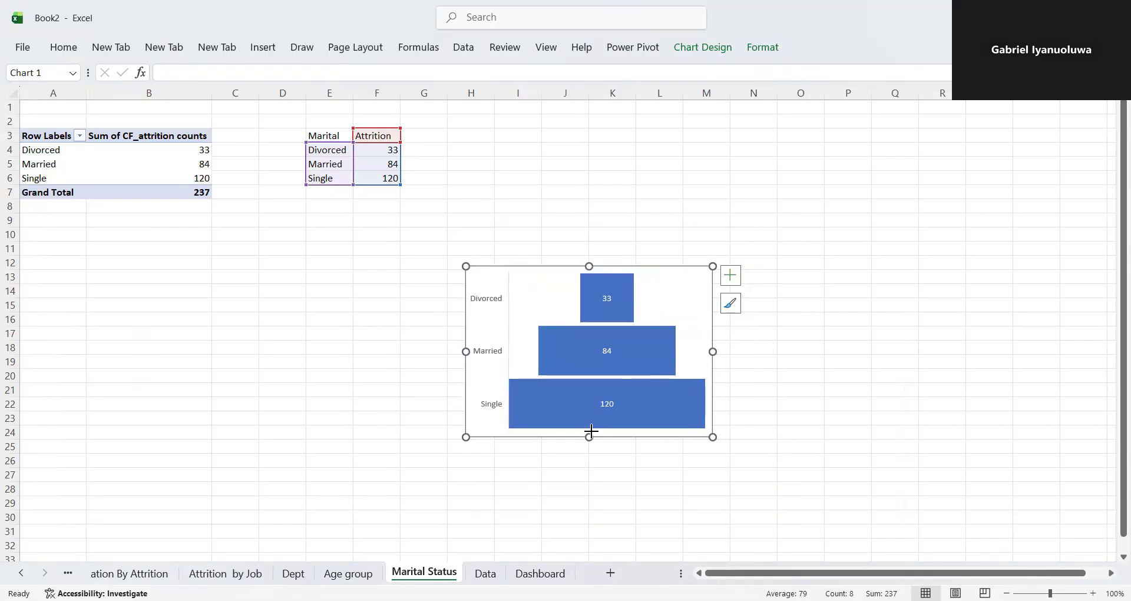
pyautogui.moveTo(591, 431); pyautogui.dragTo(589, 408)
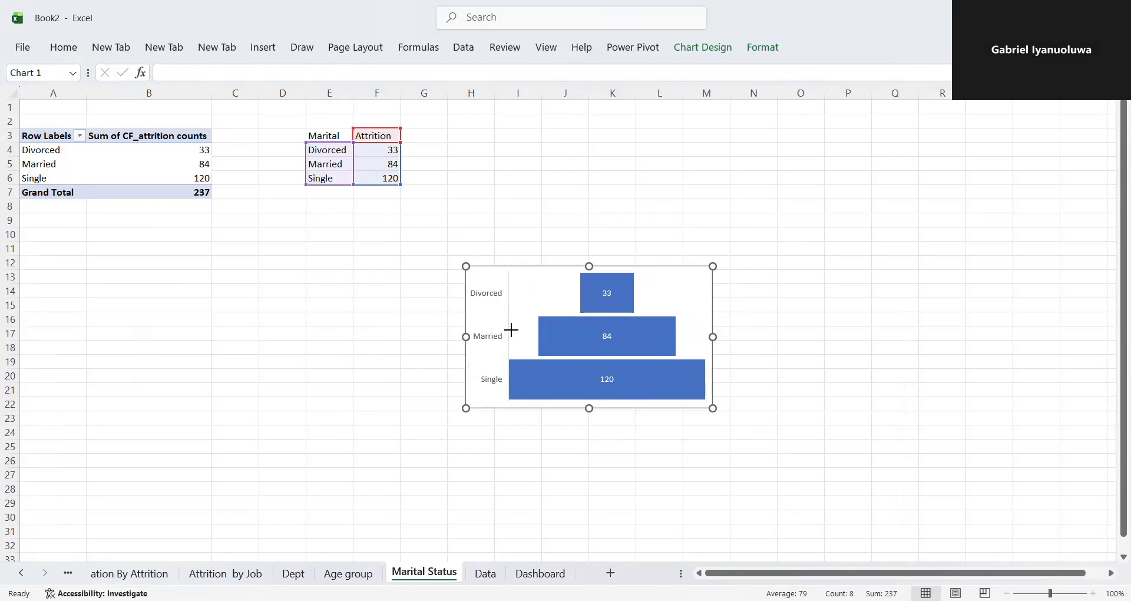
pyautogui.moveTo(511, 330); pyautogui.dragTo(512, 333)
# - Replace the sum of CF_attrition counts in the PivotTable's values with the count of Attrition
pyautogui.click(167, 170)
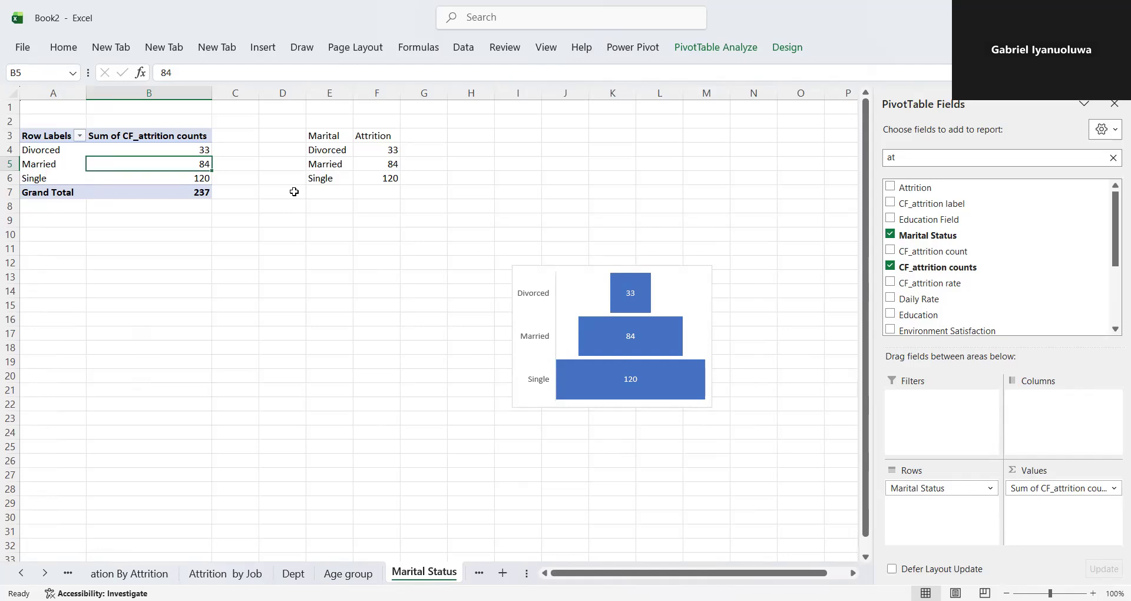
pyautogui.click(1062, 158)
pyautogui.press('BackSpace')
pyautogui.press('BackSpace')
pyautogui.write('AT')
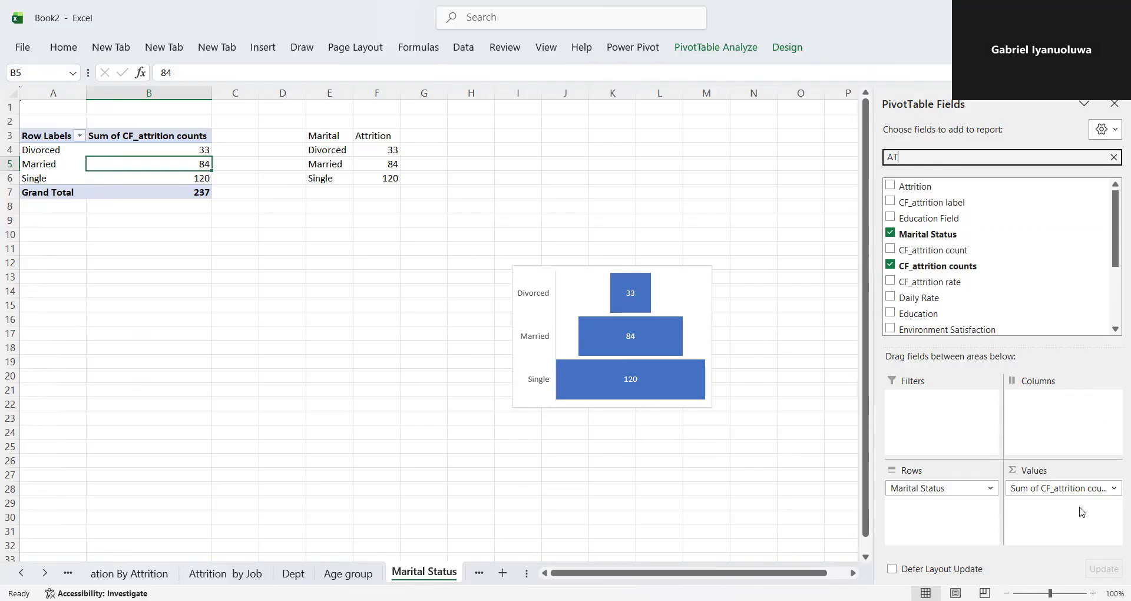
pyautogui.moveTo(1091, 487); pyautogui.dragTo(987, 282)
pyautogui.scroll(1, 1116, 230)
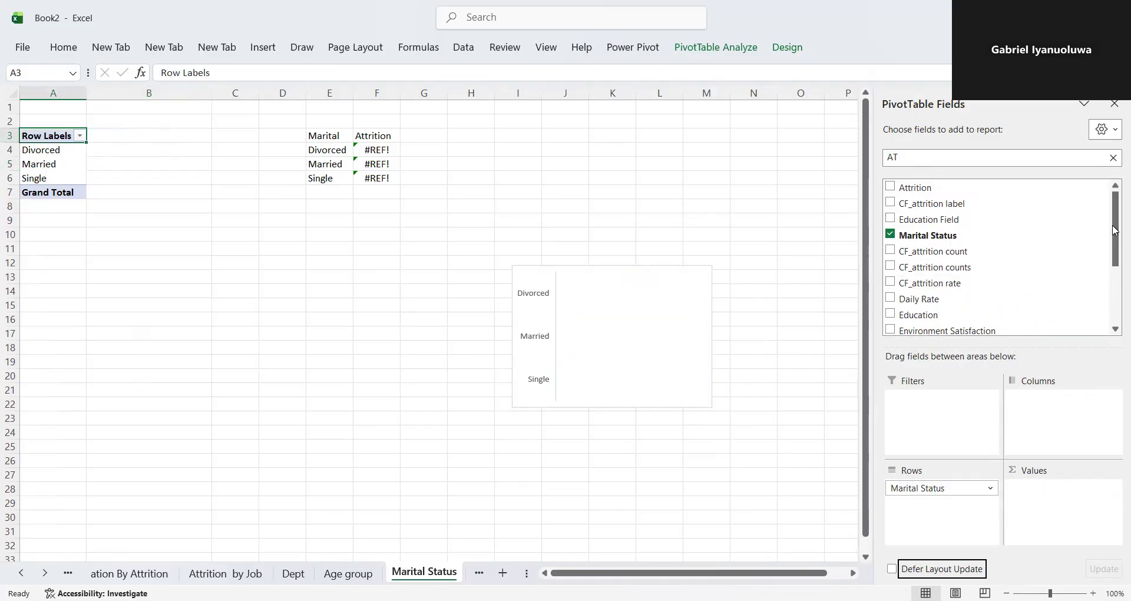
pyautogui.moveTo(919, 188); pyautogui.dragTo(1058, 503)
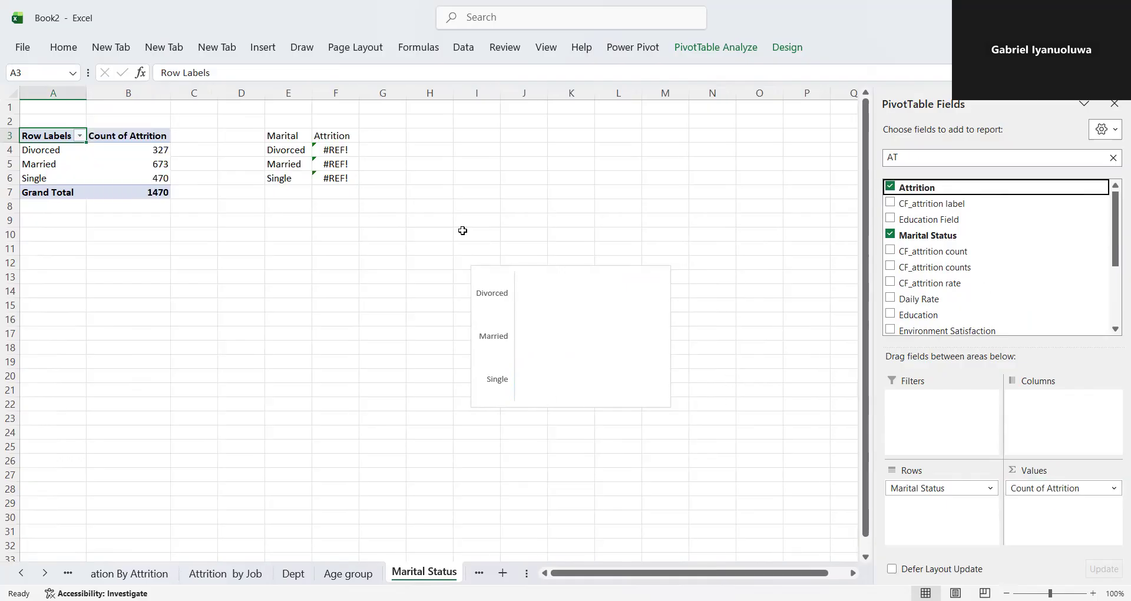
# - Remove the old attrition formulas from the helper table by deleting cells F4:F7 with cells shifted left
pyautogui.doubleClick(325, 151)
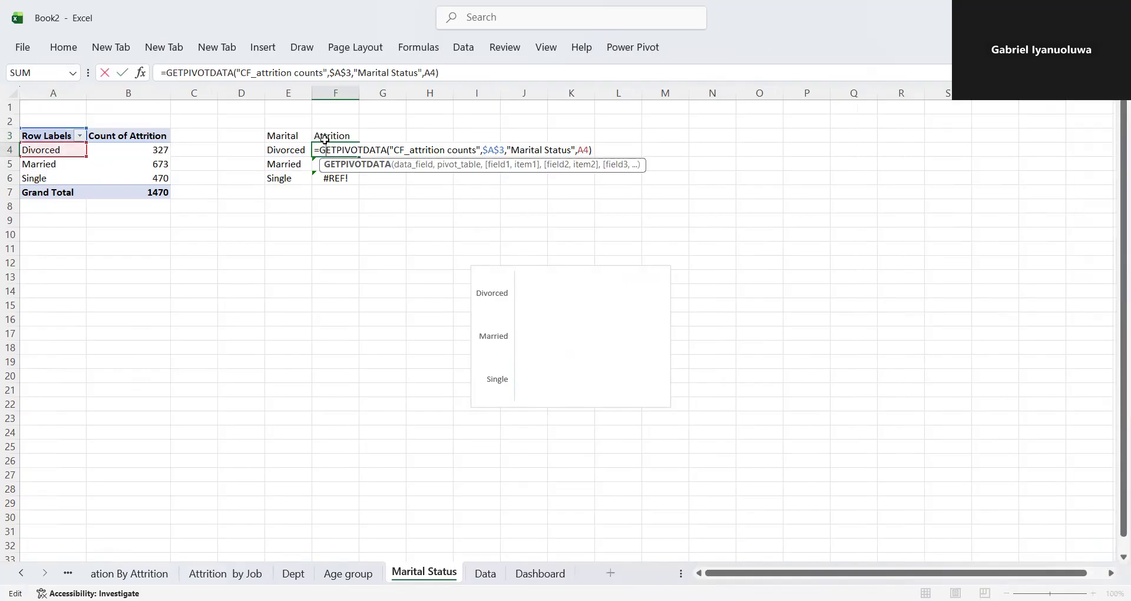
pyautogui.press('Return')
pyautogui.doubleClick(347, 149)
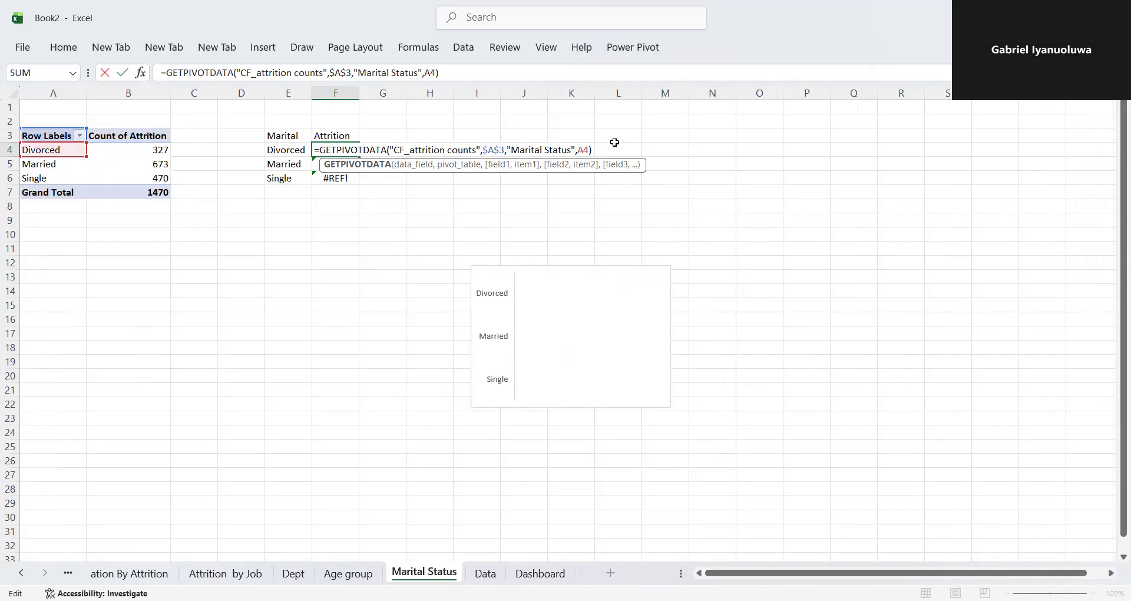
pyautogui.moveTo(589, 150); pyautogui.dragTo(316, 155)
pyautogui.press('BackSpace')
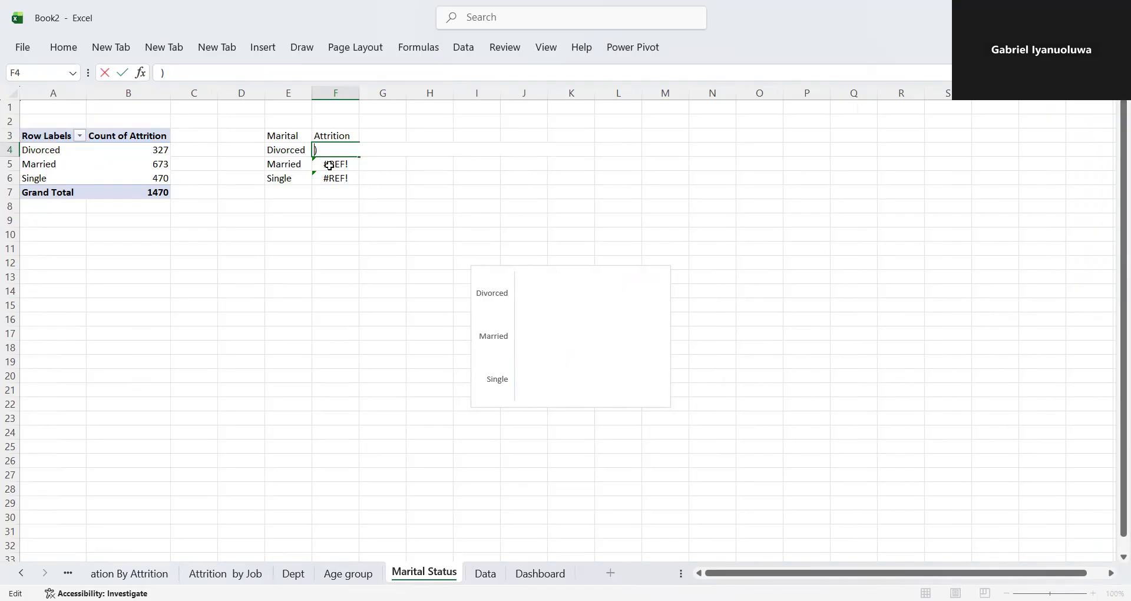
pyautogui.click(363, 180)
pyautogui.moveTo(337, 152); pyautogui.dragTo(338, 190)
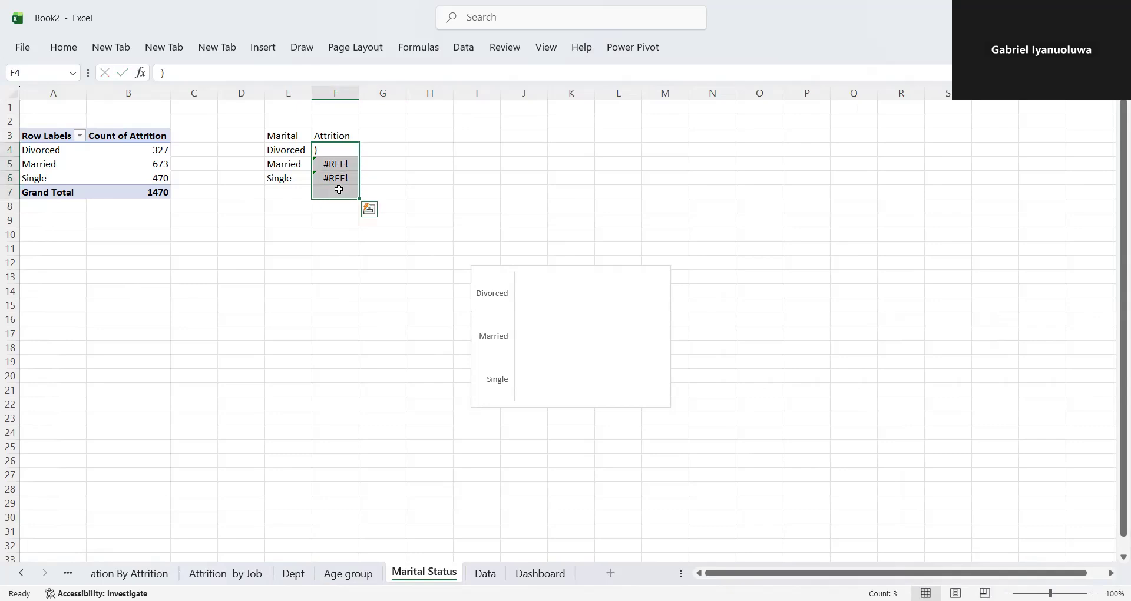
pyautogui.rightClick(338, 174)
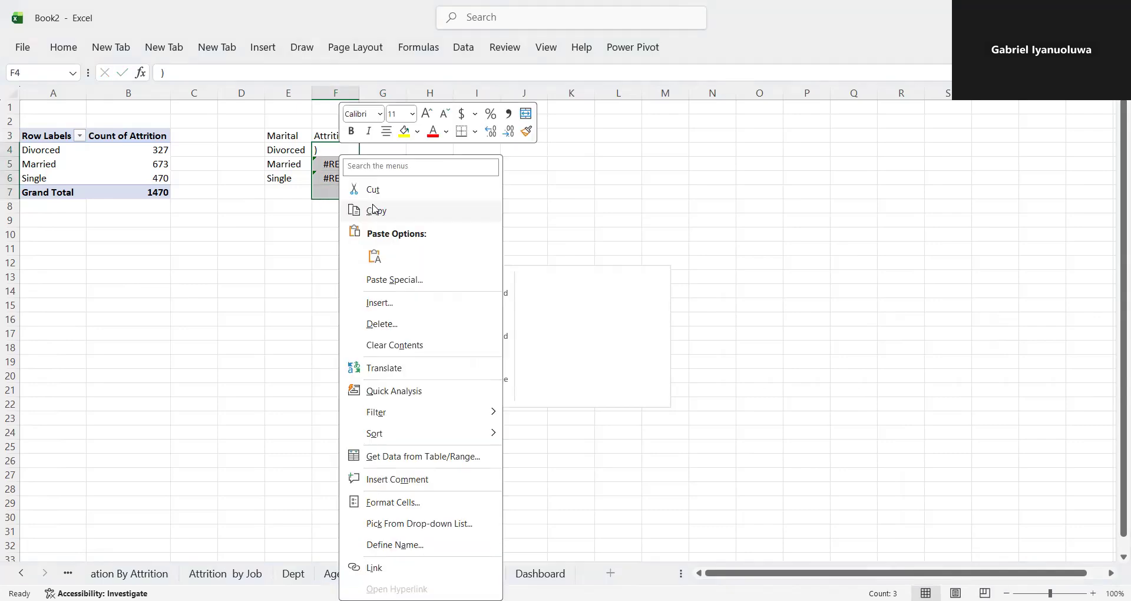
pyautogui.click(379, 322)
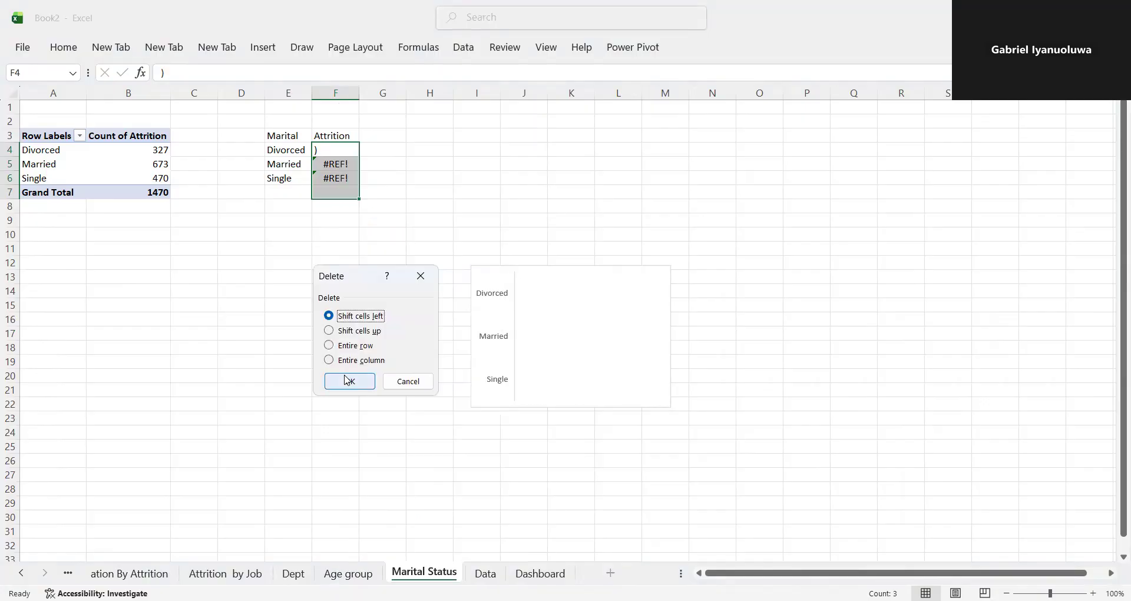
pyautogui.click(347, 380)
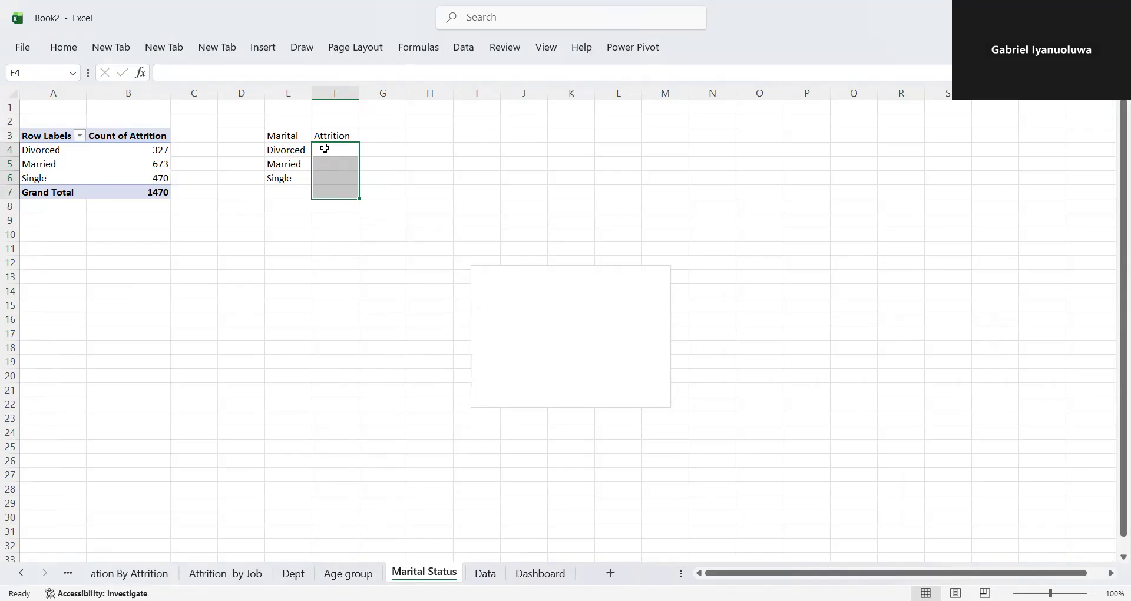
# - Reference the PivotTable's Divorced attrition count in F4 with GETPIVOTDATA on the "Attrition" field and fill it down to F6
pyautogui.click(326, 151)
pyautogui.write('=')
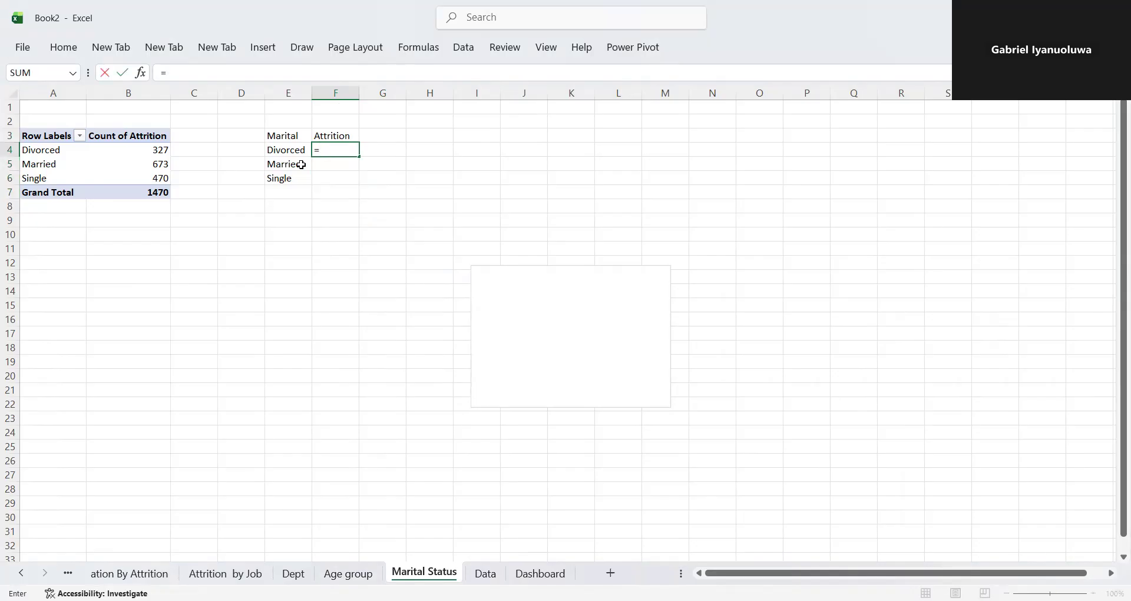
pyautogui.click(166, 153)
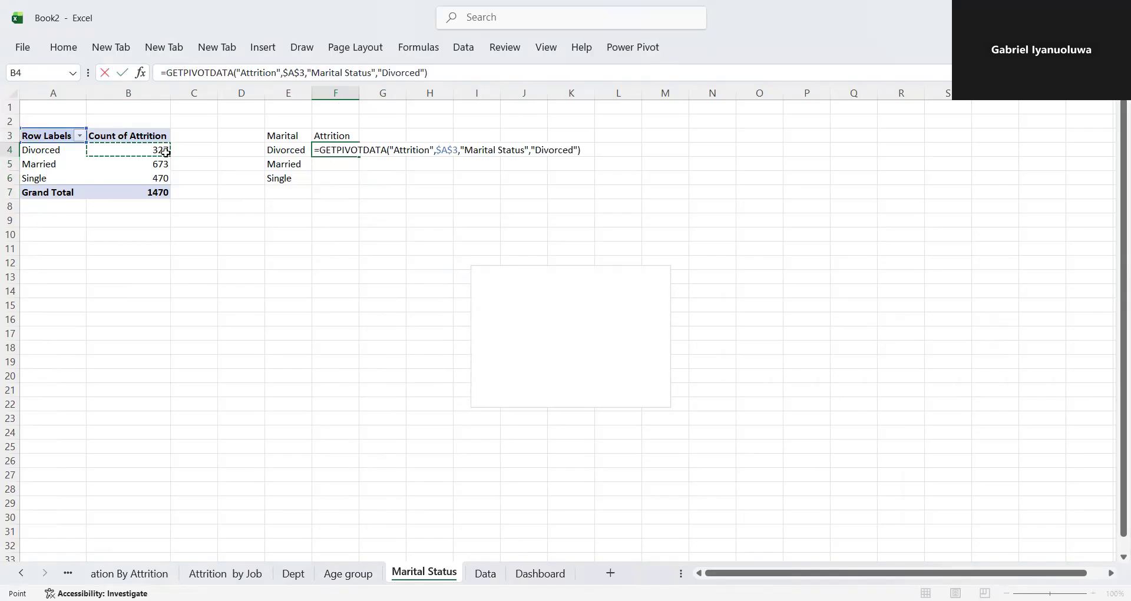
pyautogui.press('Return')
pyautogui.moveTo(353, 152); pyautogui.dragTo(357, 182)
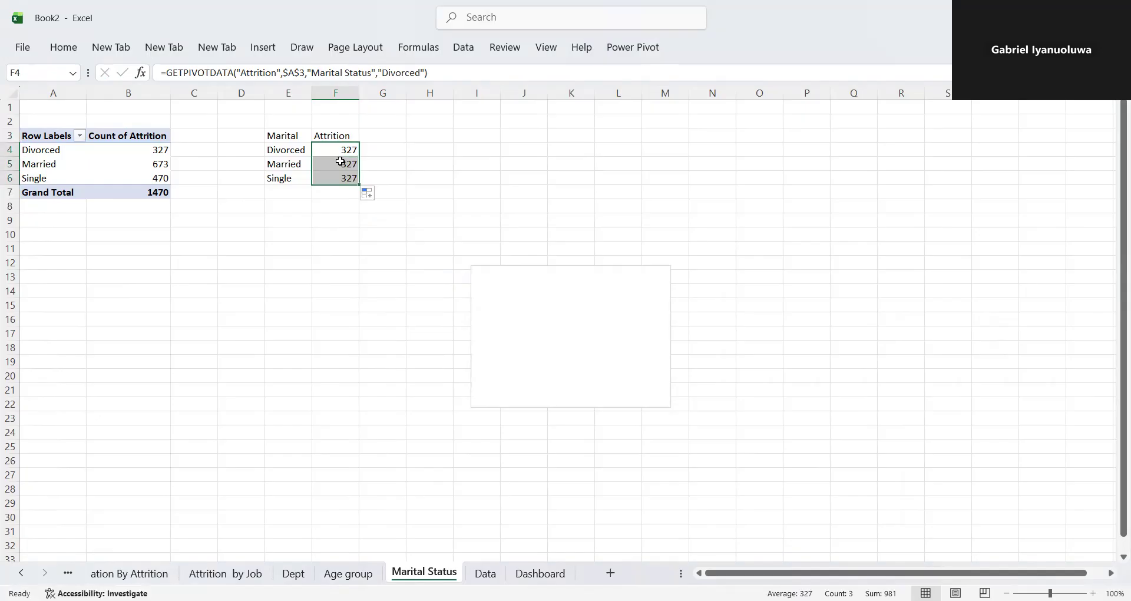
# - Make F4 read =GETPIVOTDATA("Attrition",$A$3,"Marital Status",A4) and fill the formula down to F6
pyautogui.doubleClick(339, 151)
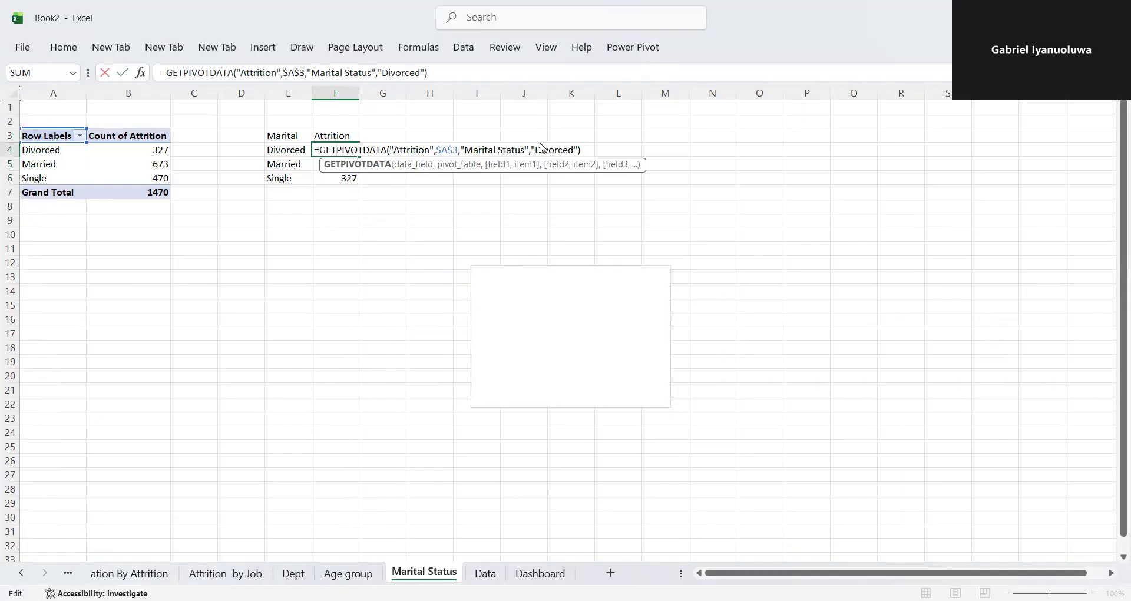
pyautogui.click(422, 72)
pyautogui.press('BackSpace')
pyautogui.press('BackSpace')
pyautogui.press('BackSpace')
pyautogui.press('BackSpace')
pyautogui.press('BackSpace')
pyautogui.press('BackSpace')
pyautogui.press('BackSpace')
pyautogui.press('BackSpace')
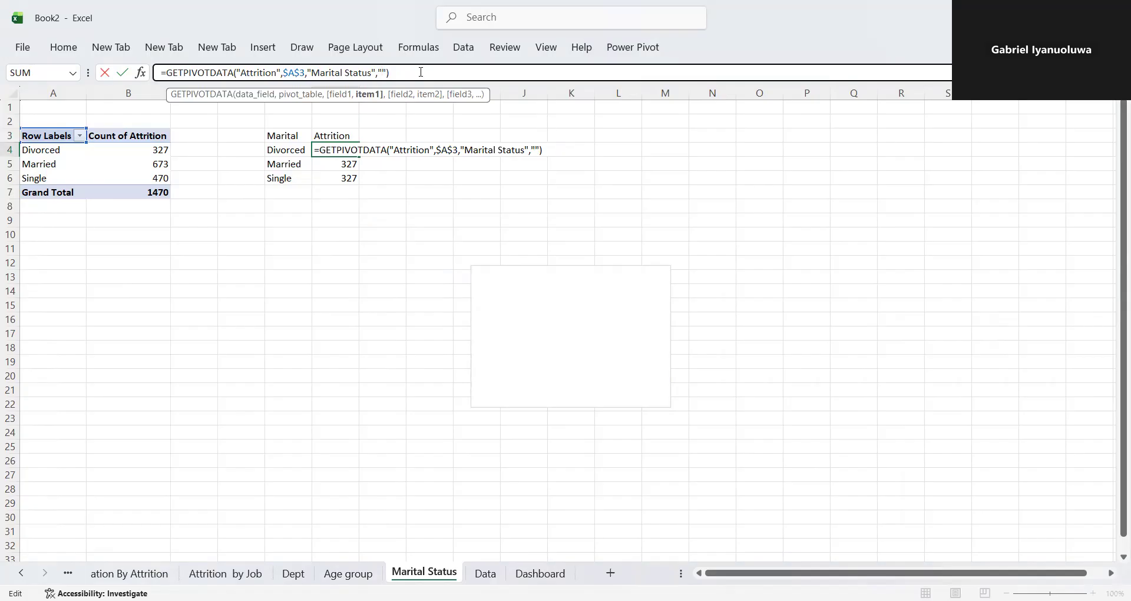
pyautogui.press('BackSpace')
pyautogui.press('Delete')
pyautogui.click(48, 155)
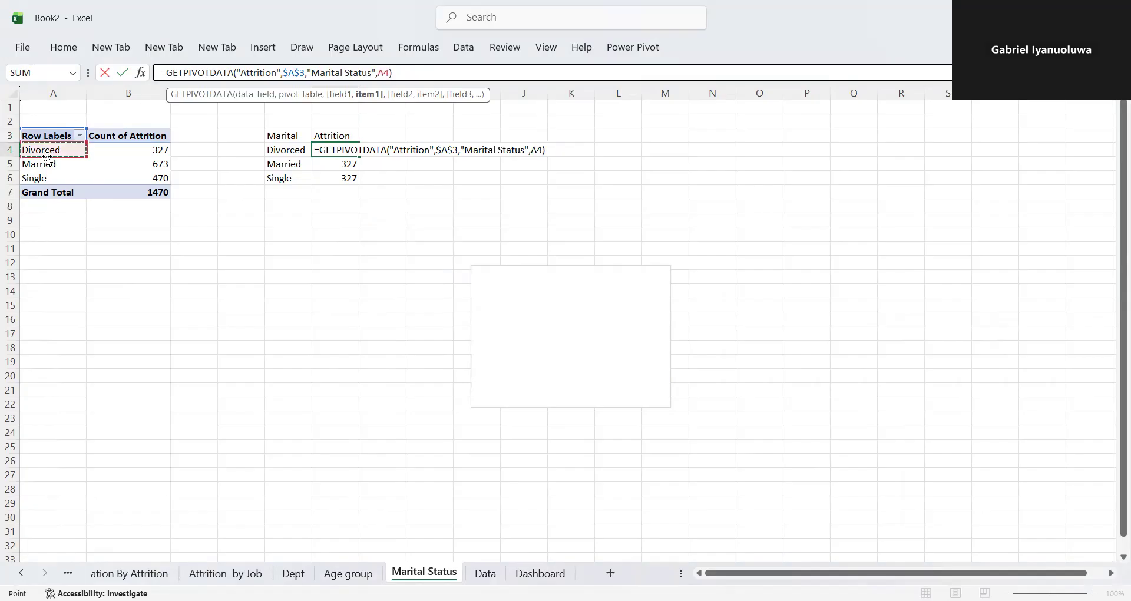
pyautogui.press('Return')
pyautogui.click(321, 148)
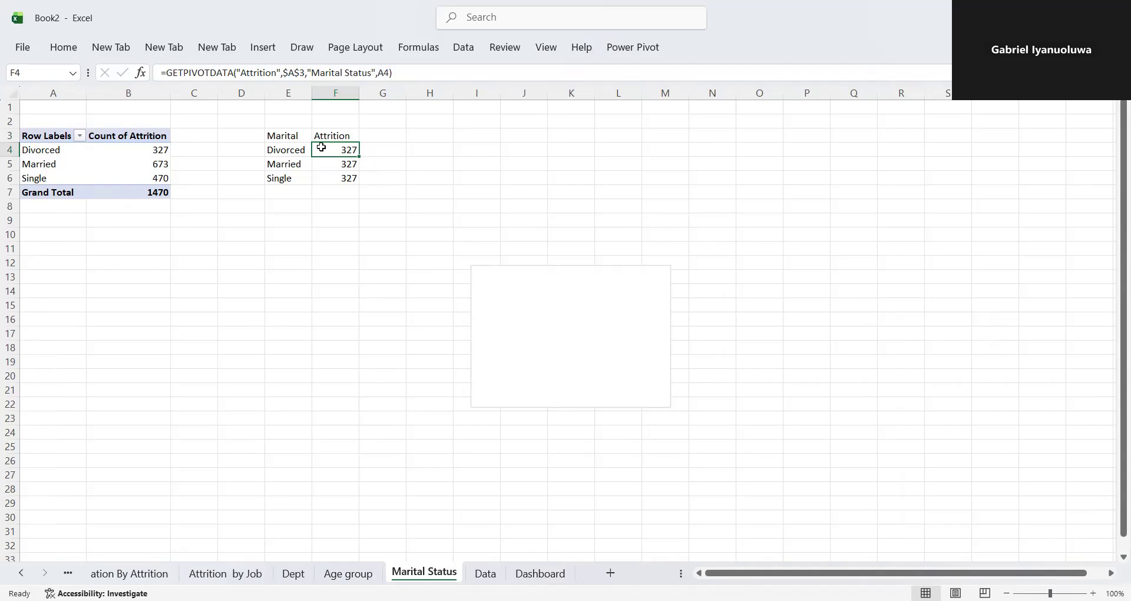
pyautogui.moveTo(358, 156); pyautogui.dragTo(354, 184)
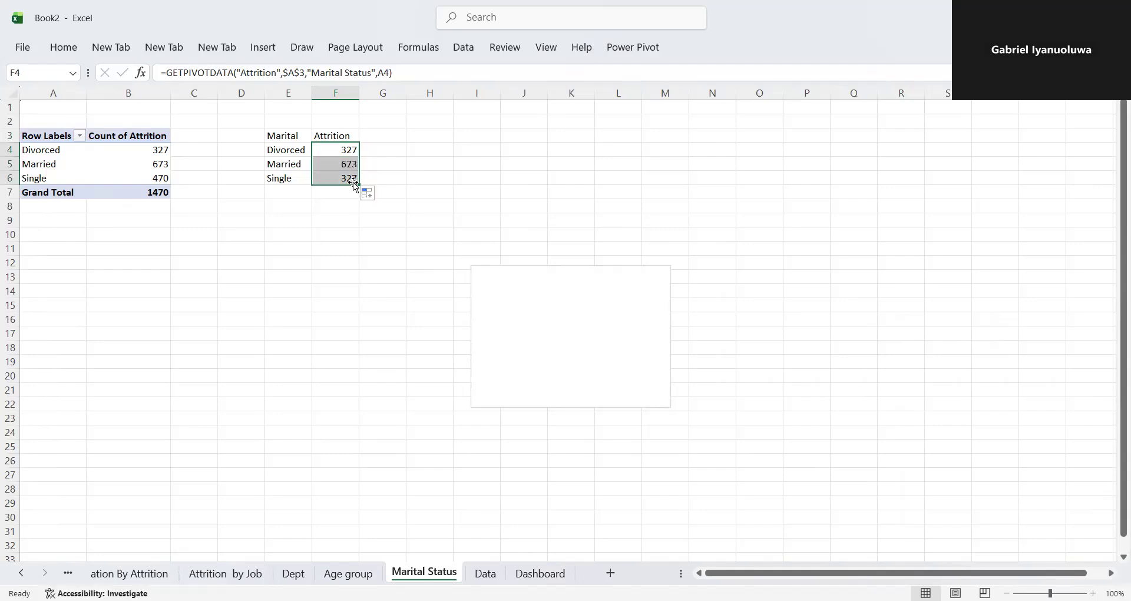
# - Insert a Funnel chart from the marital status helper table in cells E3:F6
pyautogui.click(576, 291)
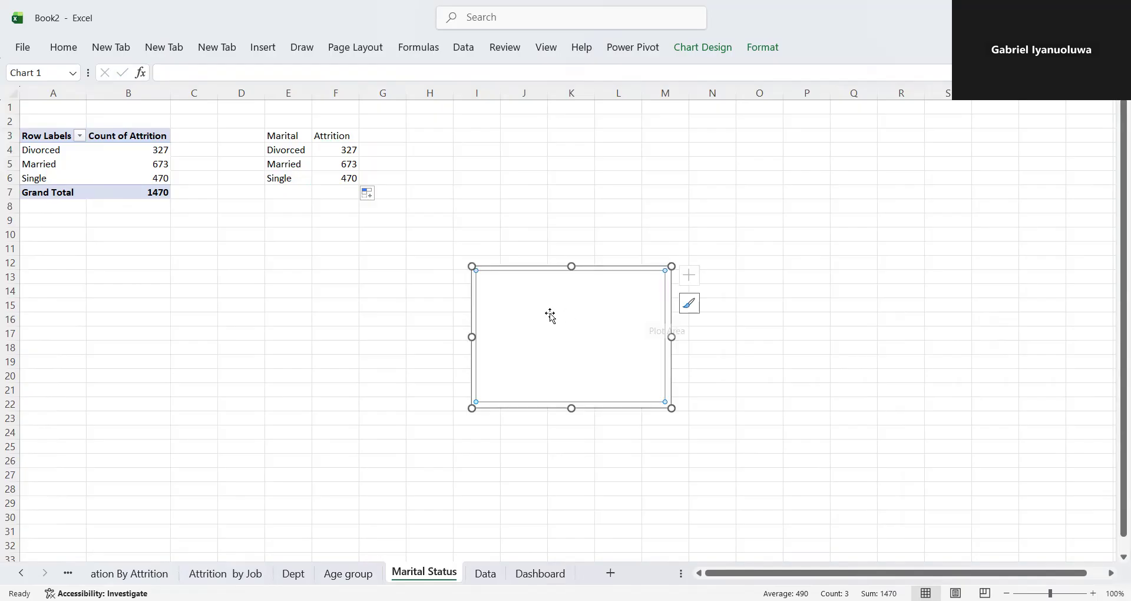
pyautogui.moveTo(293, 135); pyautogui.dragTo(353, 179)
pyautogui.click(275, 52)
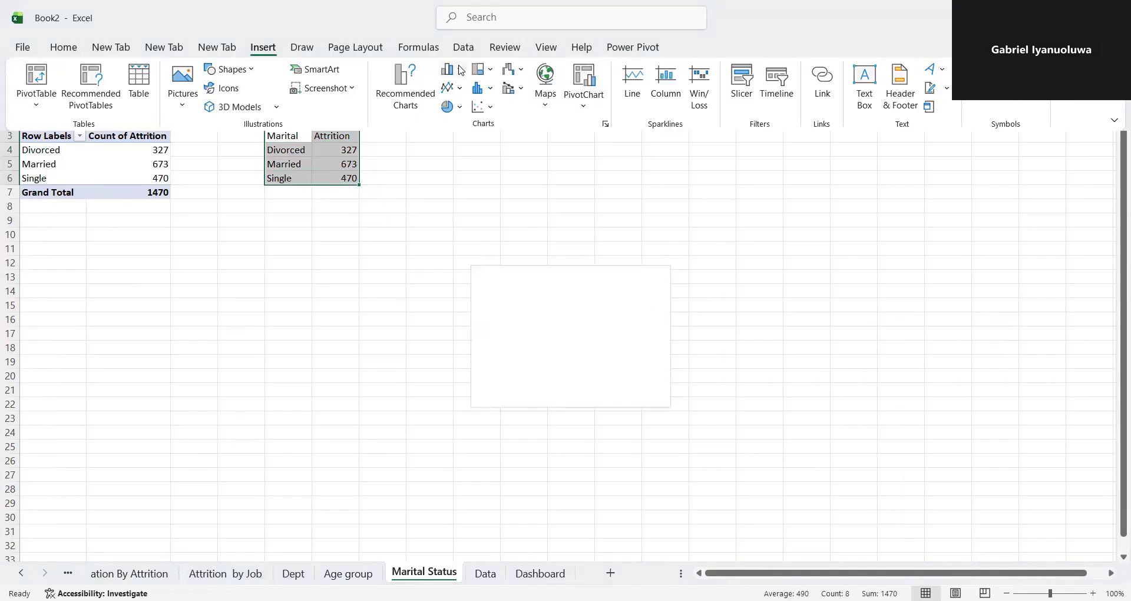
pyautogui.click(383, 111)
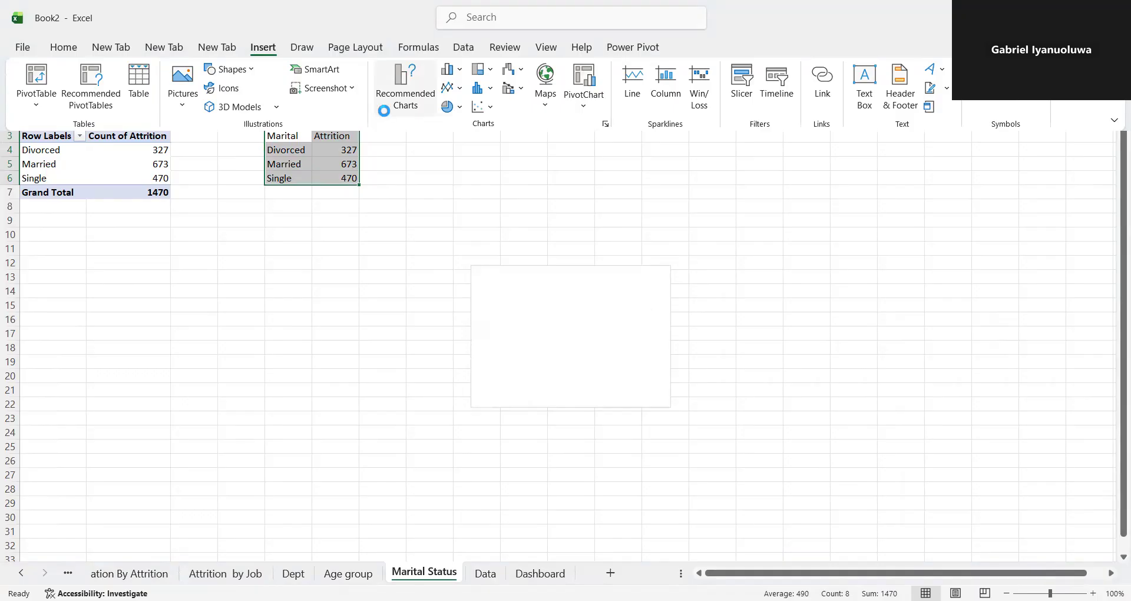
pyautogui.click(431, 395)
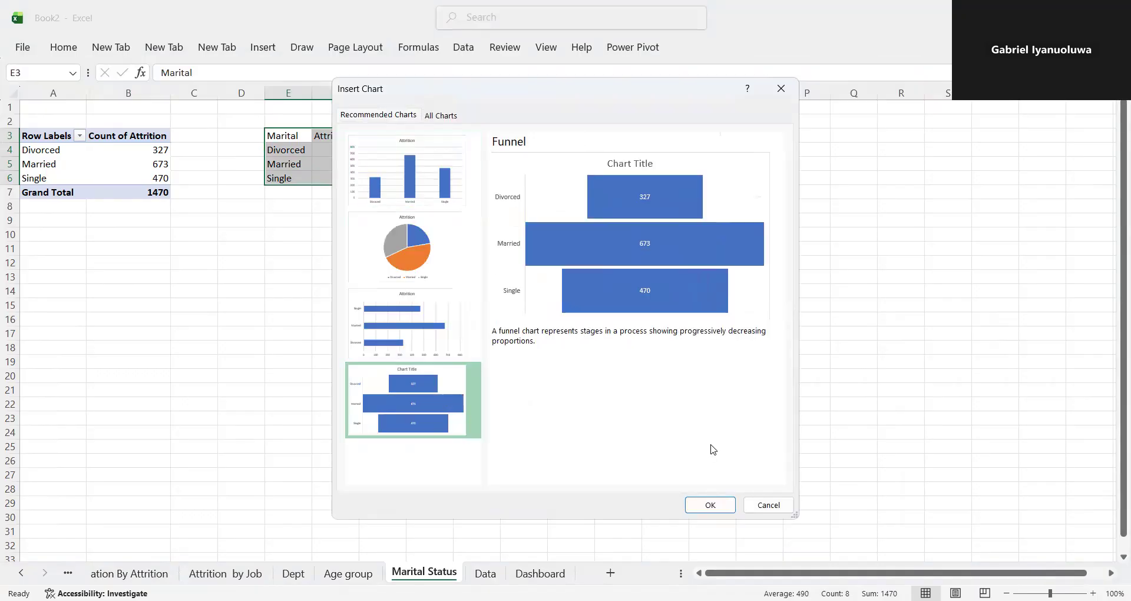
pyautogui.click(715, 505)
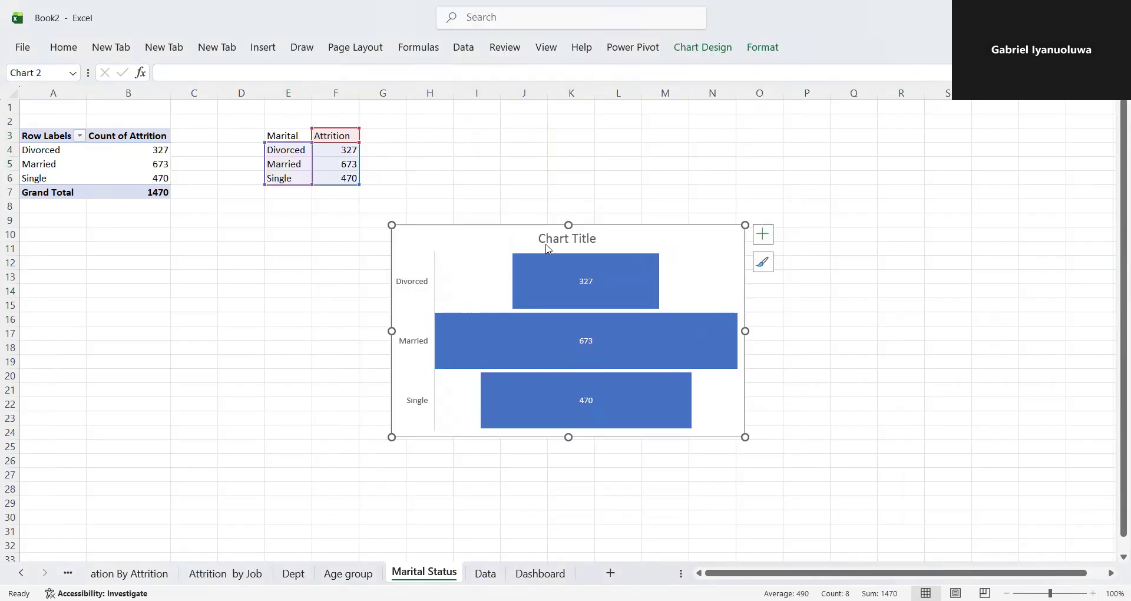
# - Shrink the funnel chart in width and height so it is compact enough for a dashboard panel
pyautogui.moveTo(390, 331); pyautogui.dragTo(505, 331)
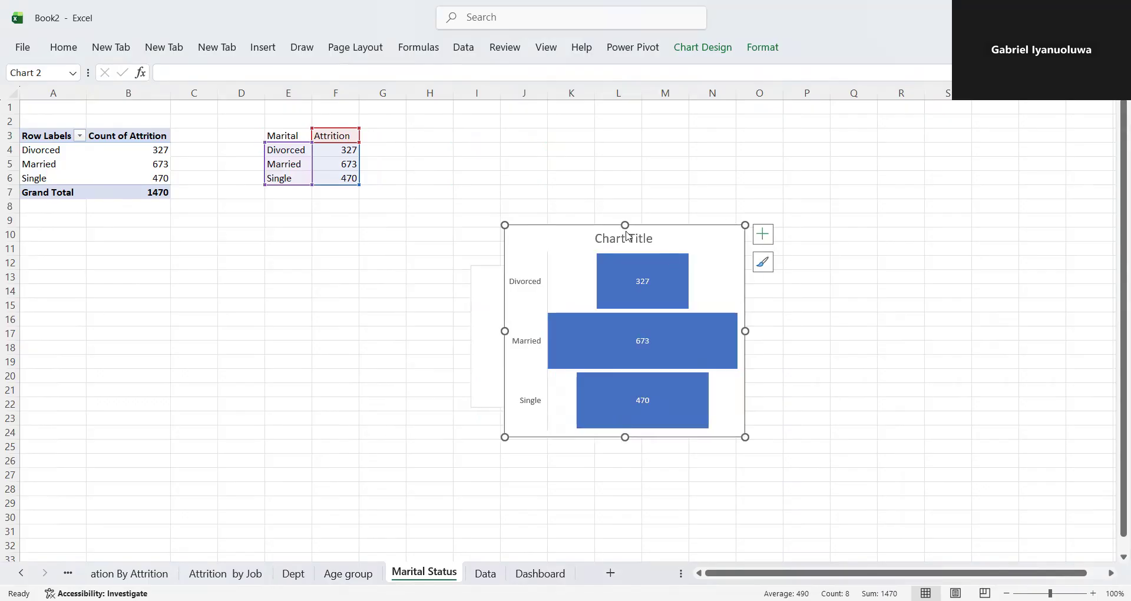
pyautogui.moveTo(626, 224); pyautogui.dragTo(625, 257)
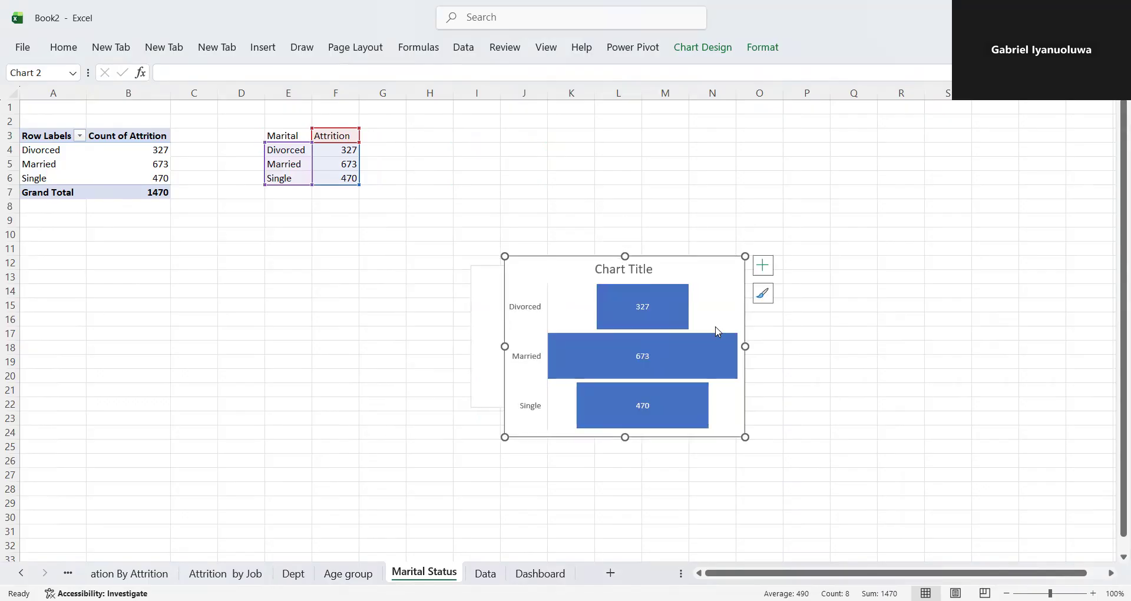
pyautogui.moveTo(746, 345)
pyautogui.mouseDown()
pyautogui.moveTo(666, 347)
pyautogui.moveTo(687, 345)
pyautogui.mouseUp()
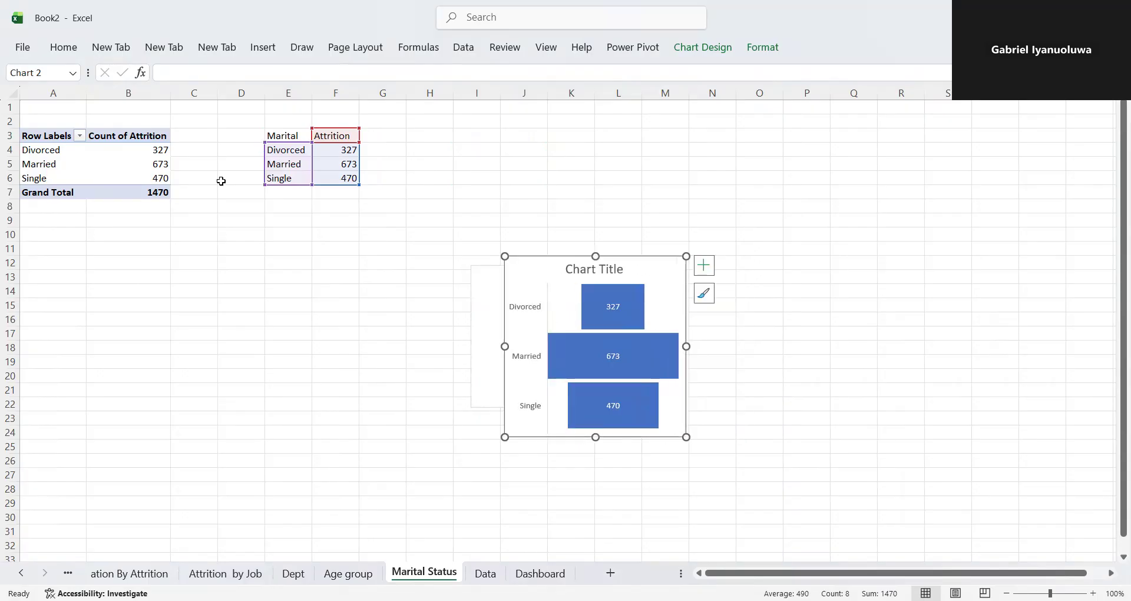
# - Sort the marital status PivotTable by Count of Attrition from smallest to largest
pyautogui.click(139, 168)
pyautogui.rightClick(140, 168)
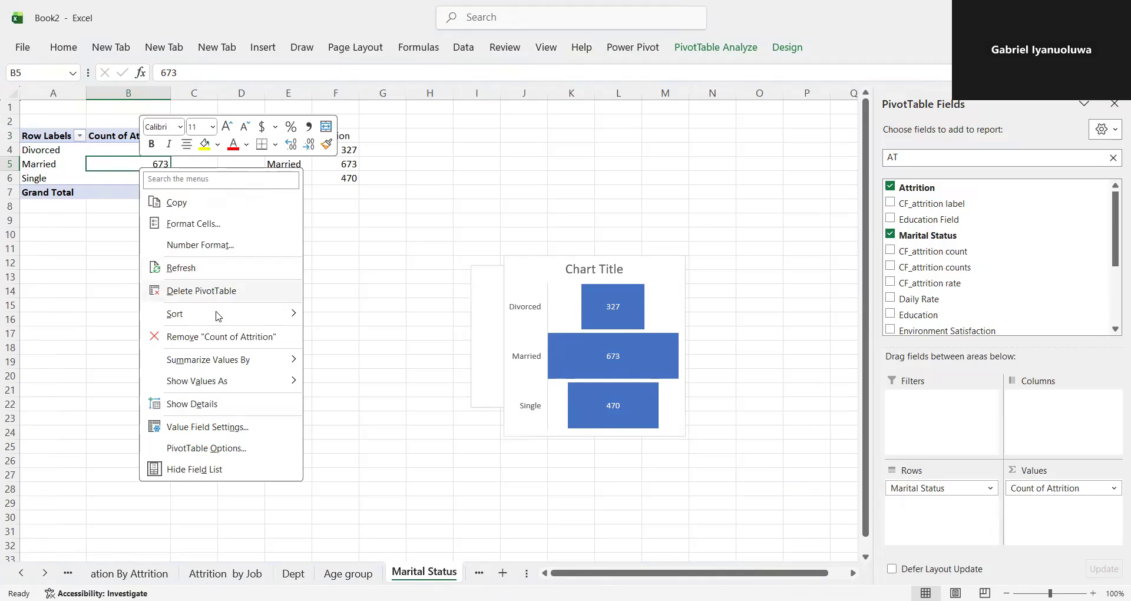
pyautogui.moveTo(226, 319)
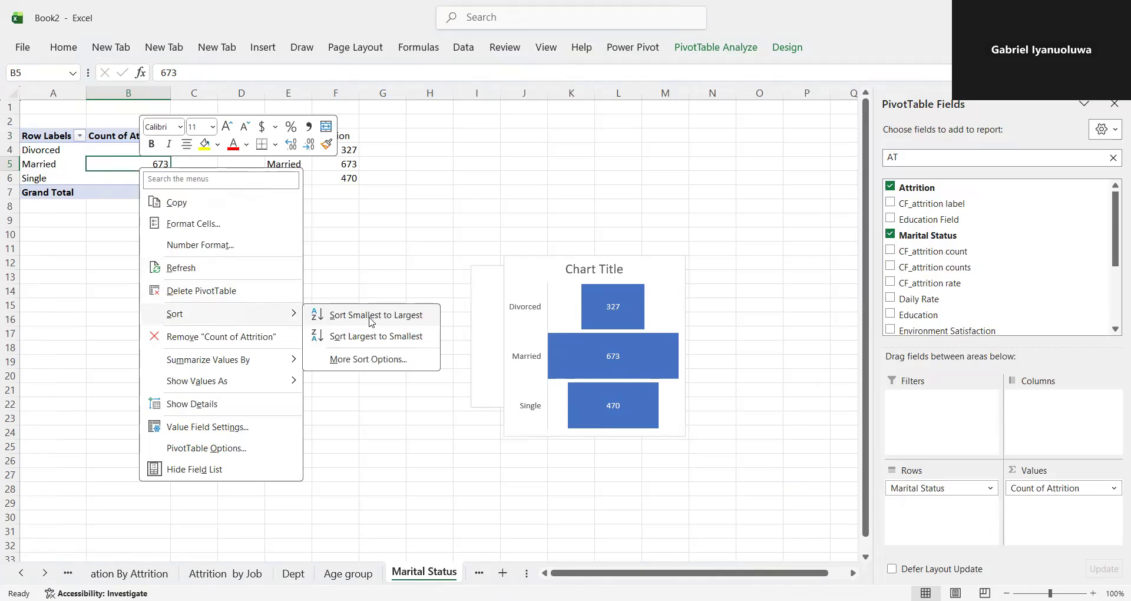
pyautogui.click(372, 318)
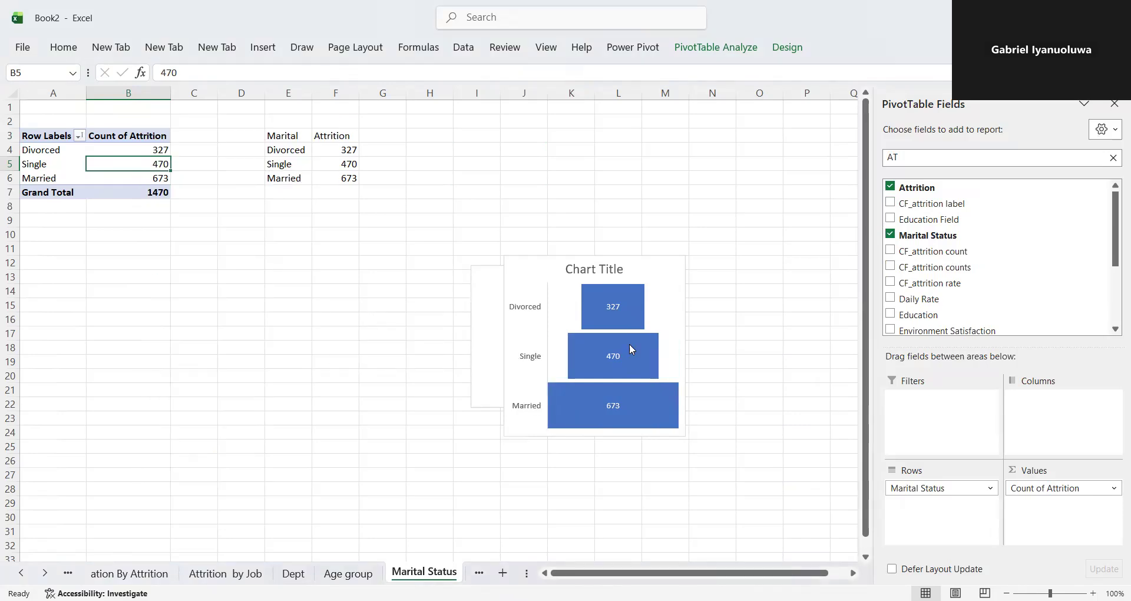
# - Copy the funnel chart to the Dashboard sheet and place it in the empty panel beside Attrition By Age Group
pyautogui.click(562, 266)
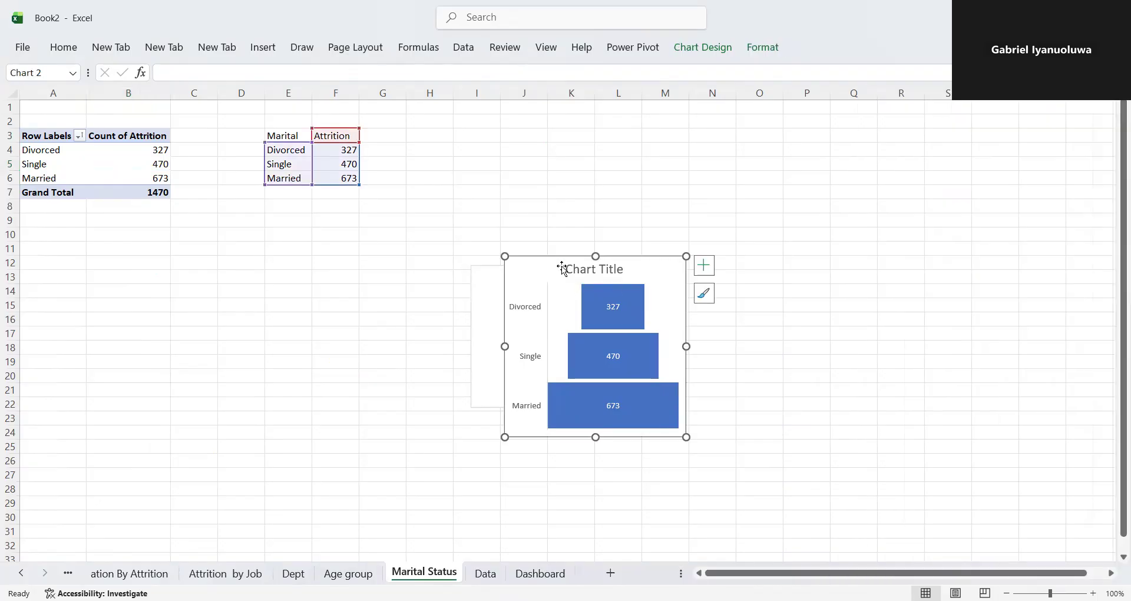
pyautogui.click(524, 574)
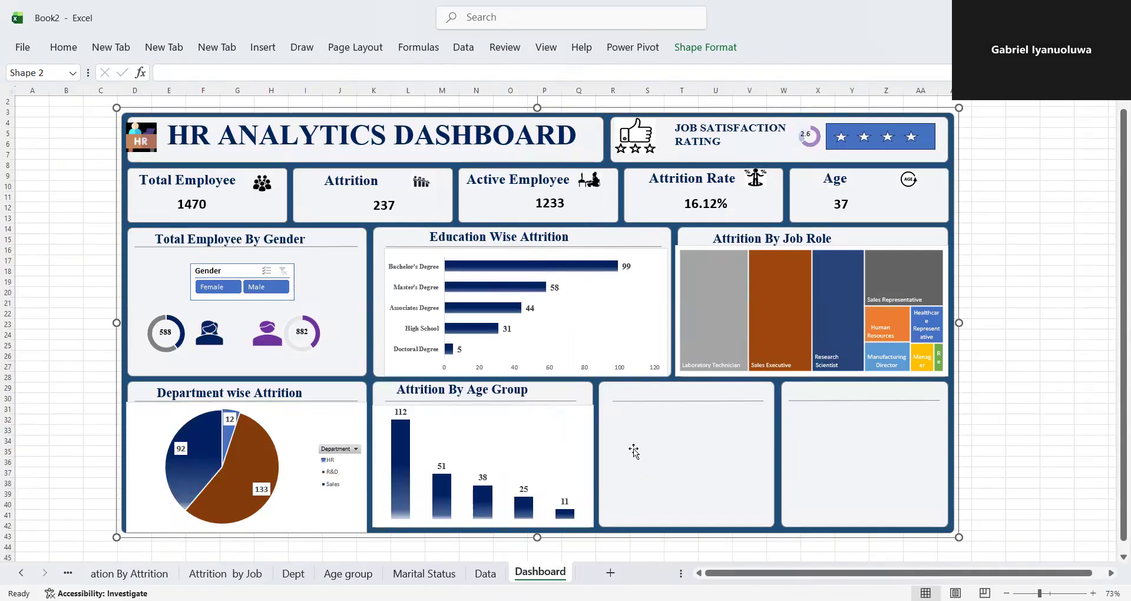
pyautogui.click(676, 446)
pyautogui.hotkey('ctrl', 'v')
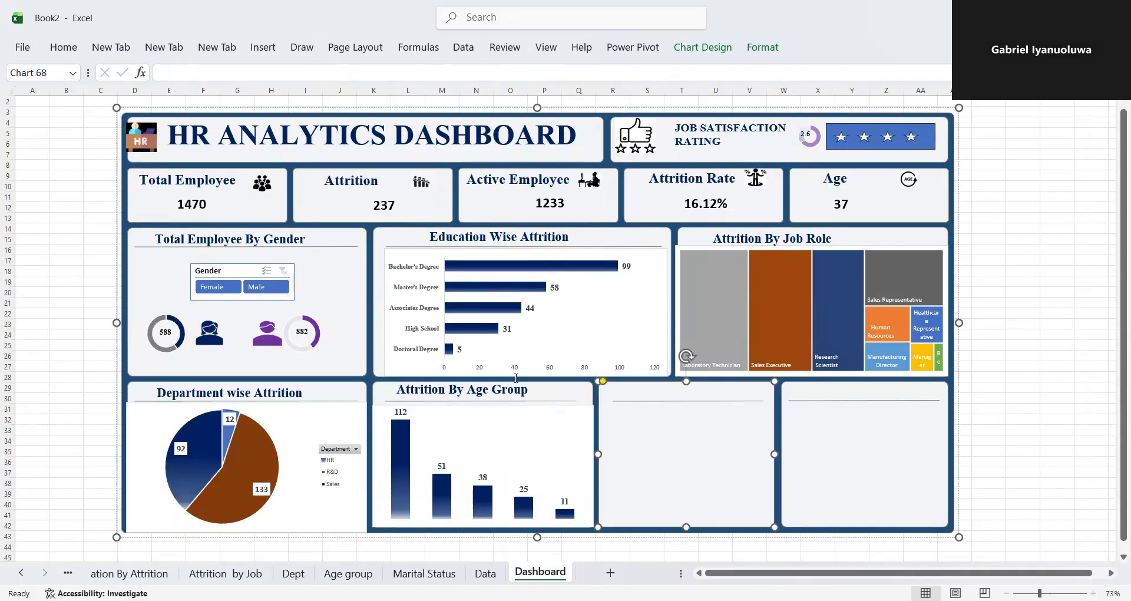
pyautogui.moveTo(229, 123); pyautogui.dragTo(732, 410)
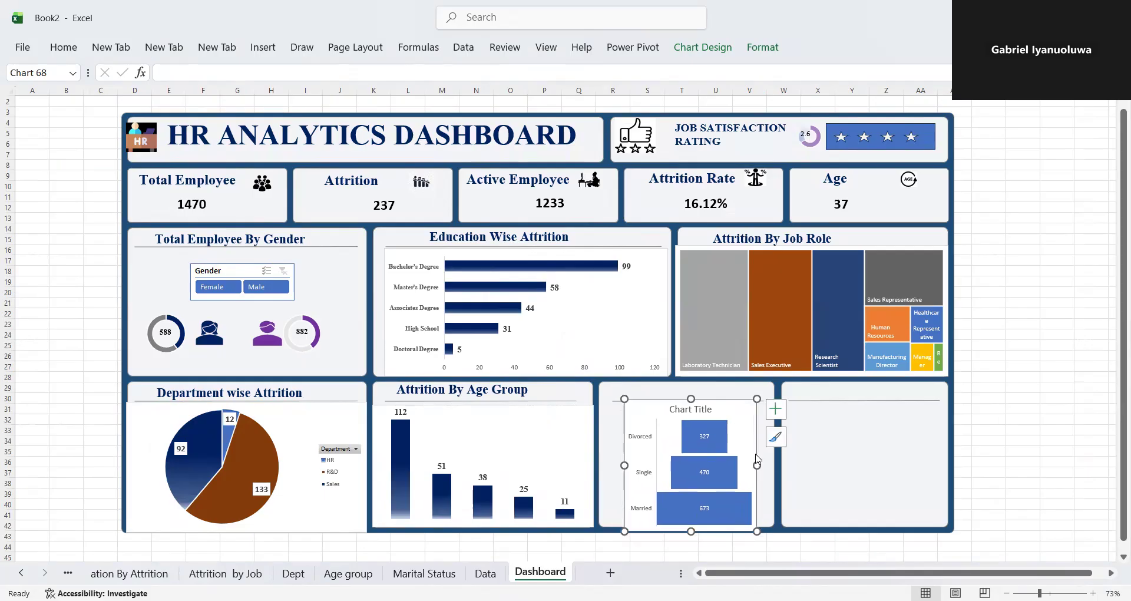
# - Resize the pasted funnel chart to span its panel's width and start just below the panel's heading line
pyautogui.moveTo(772, 466); pyautogui.dragTo(779, 465)
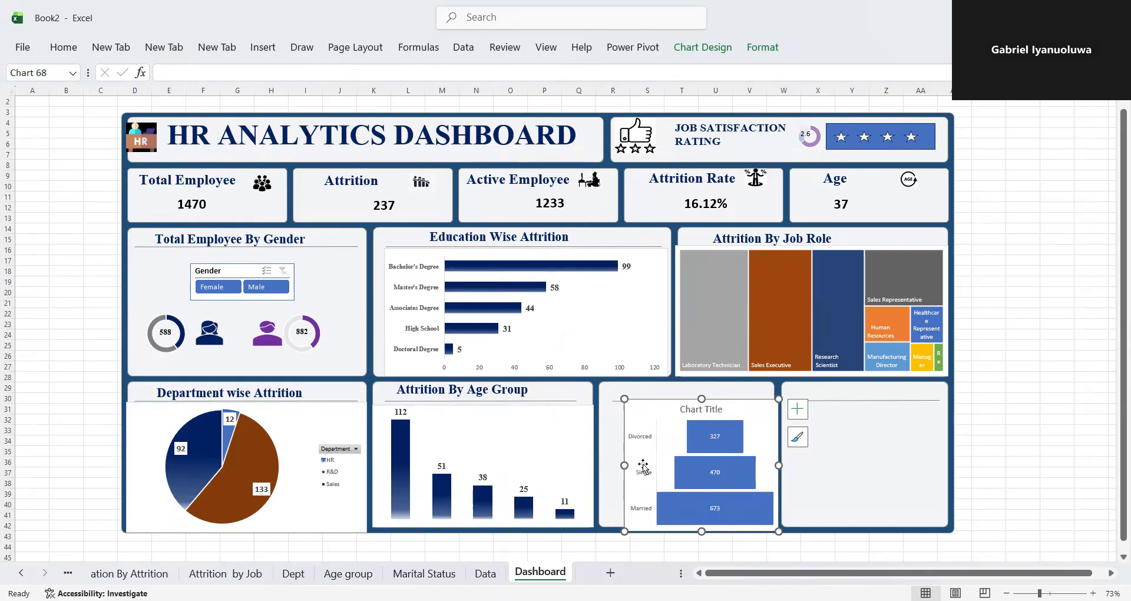
pyautogui.moveTo(625, 466); pyautogui.dragTo(600, 466)
pyautogui.moveTo(690, 399); pyautogui.dragTo(690, 402)
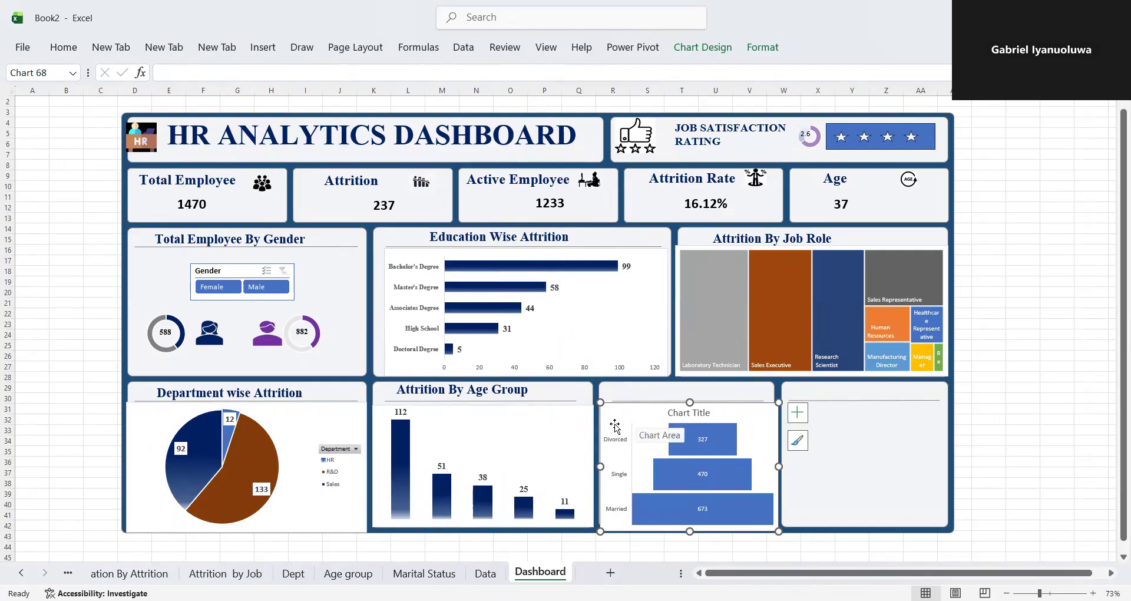
# - Try a gradient fill on the funnel chart's chart area
pyautogui.click(688, 439)
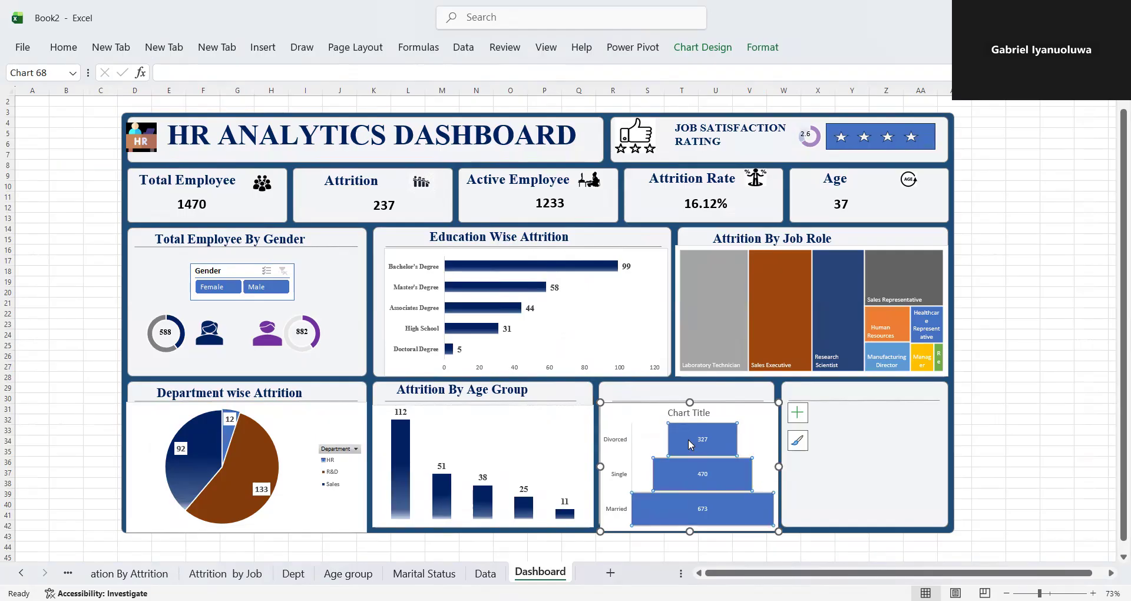
pyautogui.click(614, 402)
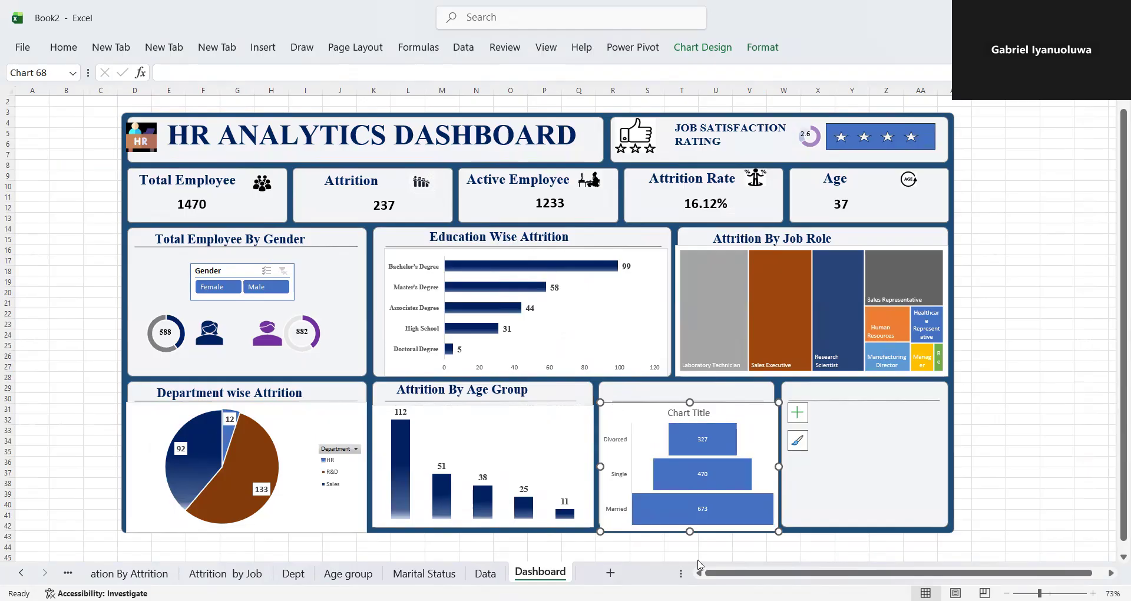
pyautogui.rightClick(615, 403)
pyautogui.click(693, 565)
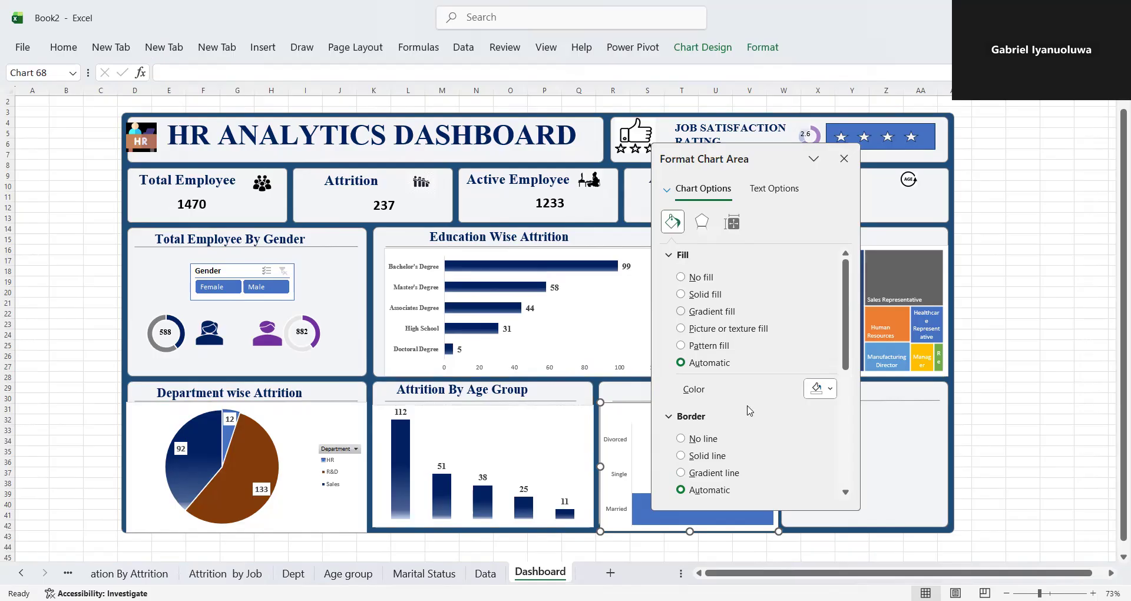
pyautogui.rightClick(611, 404)
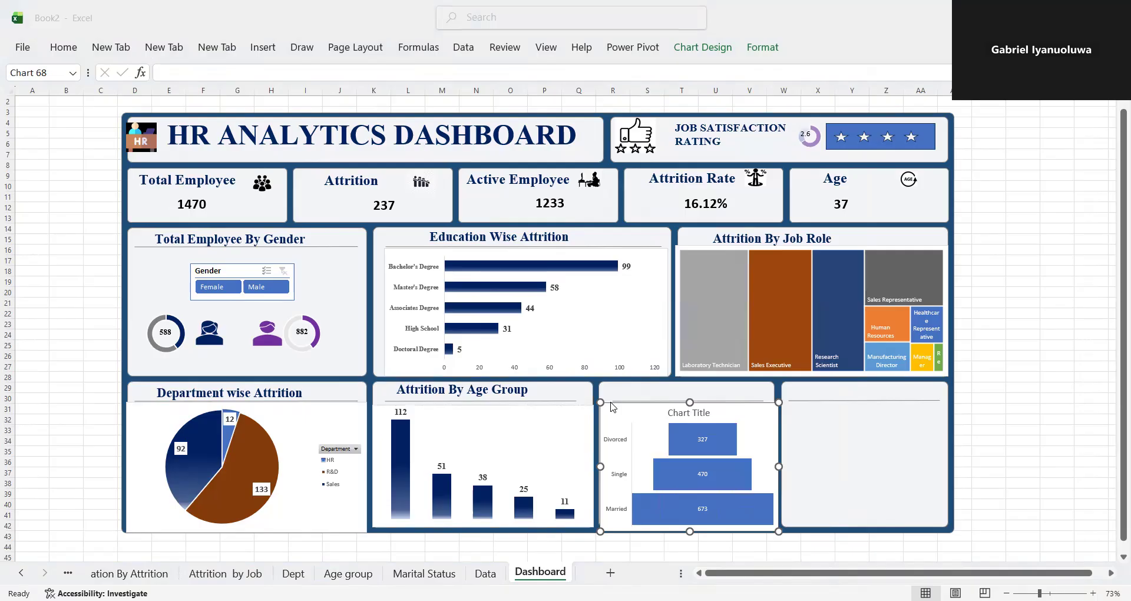
pyautogui.doubleClick(612, 403)
pyautogui.click(681, 312)
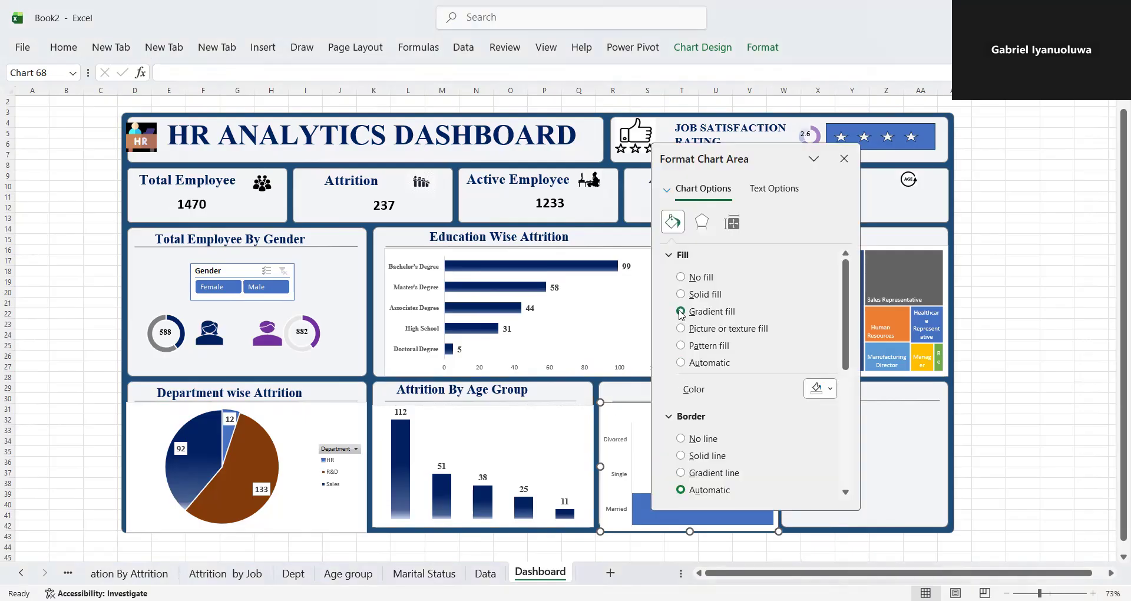
pyautogui.click(765, 362)
pyautogui.click(641, 427)
pyautogui.click(628, 404)
pyautogui.click(845, 159)
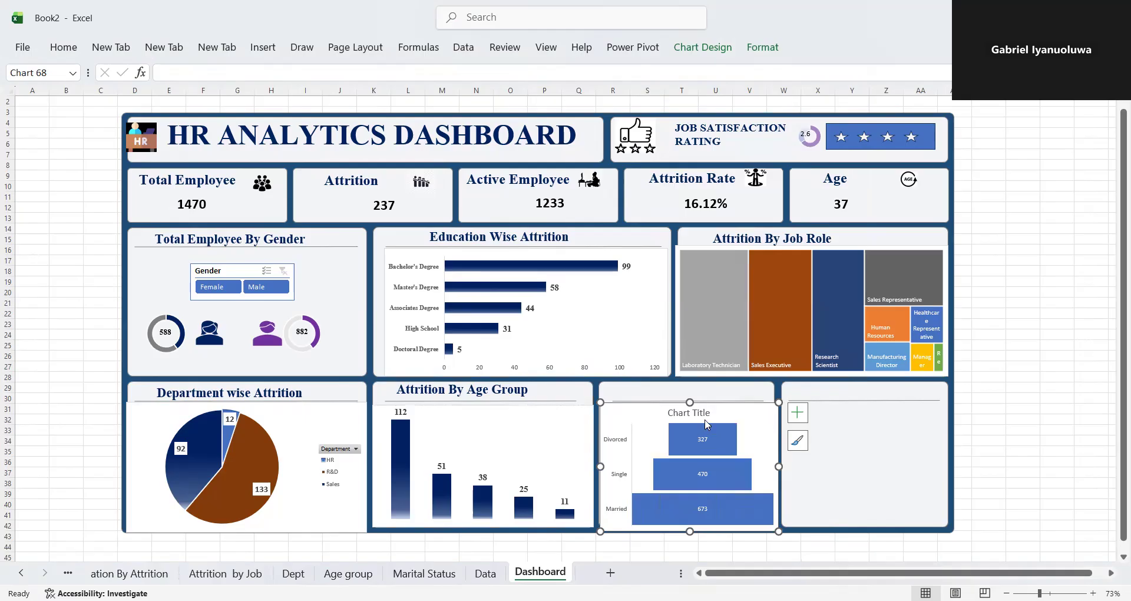
pyautogui.moveTo(612, 400); pyautogui.dragTo(612, 400)
pyautogui.click(612, 402)
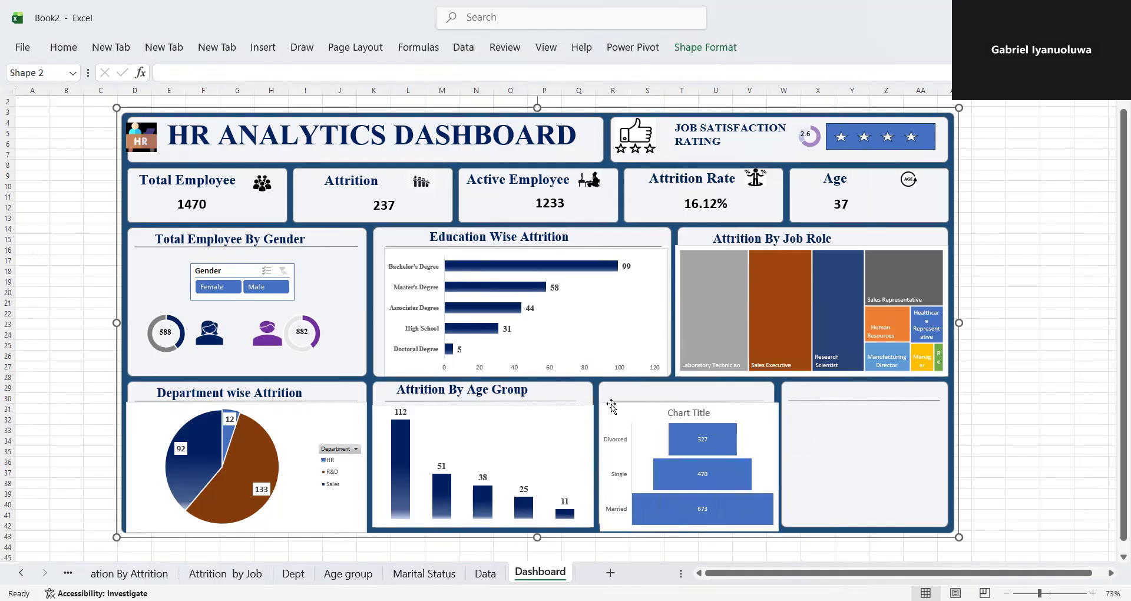
pyautogui.click(611, 405)
pyautogui.click(726, 433)
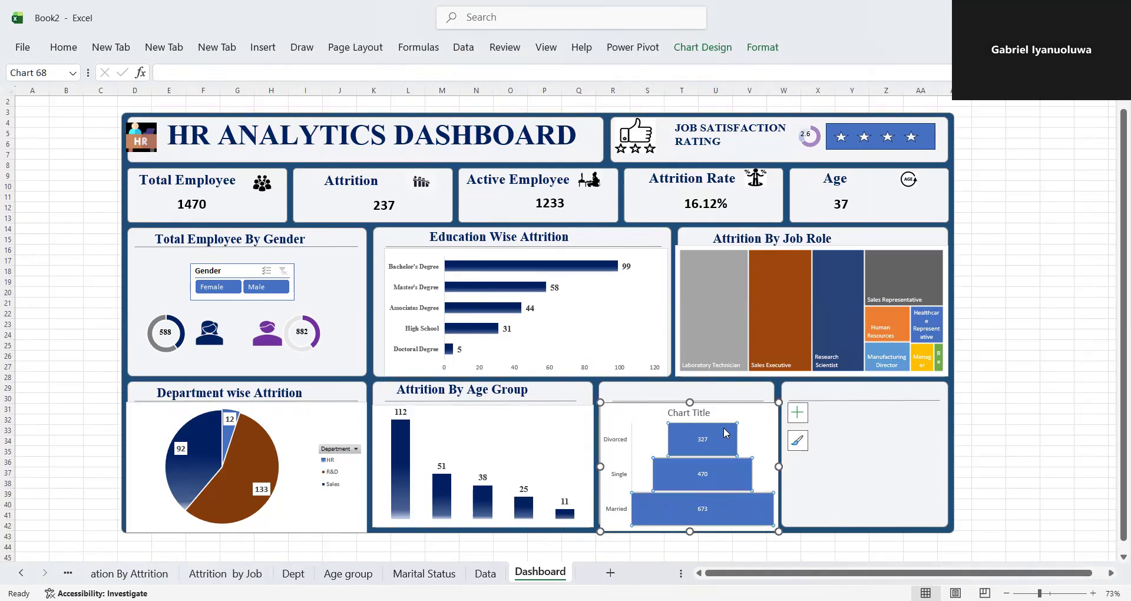
pyautogui.rightClick(726, 433)
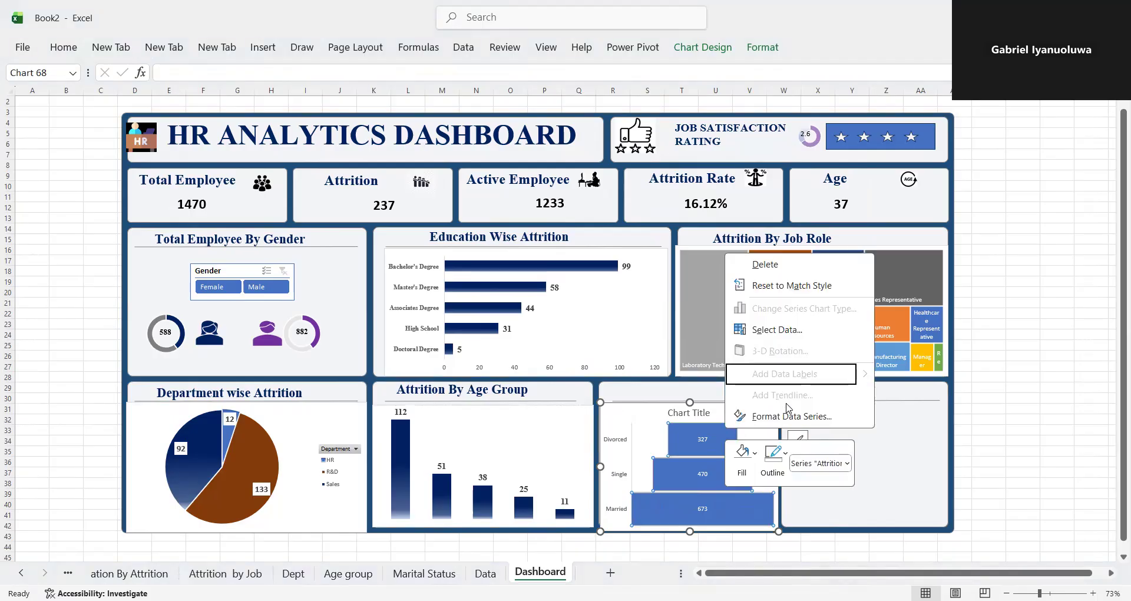
# - Apply a gradient fill to the funnel chart's Attrition data series
pyautogui.rightClick(605, 404)
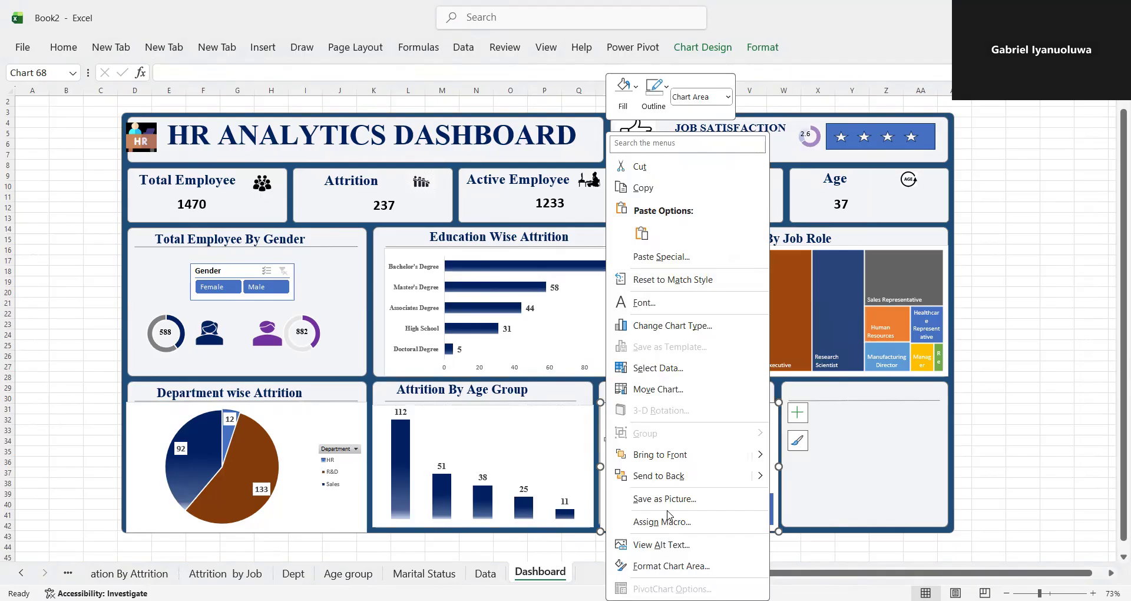
pyautogui.click(672, 566)
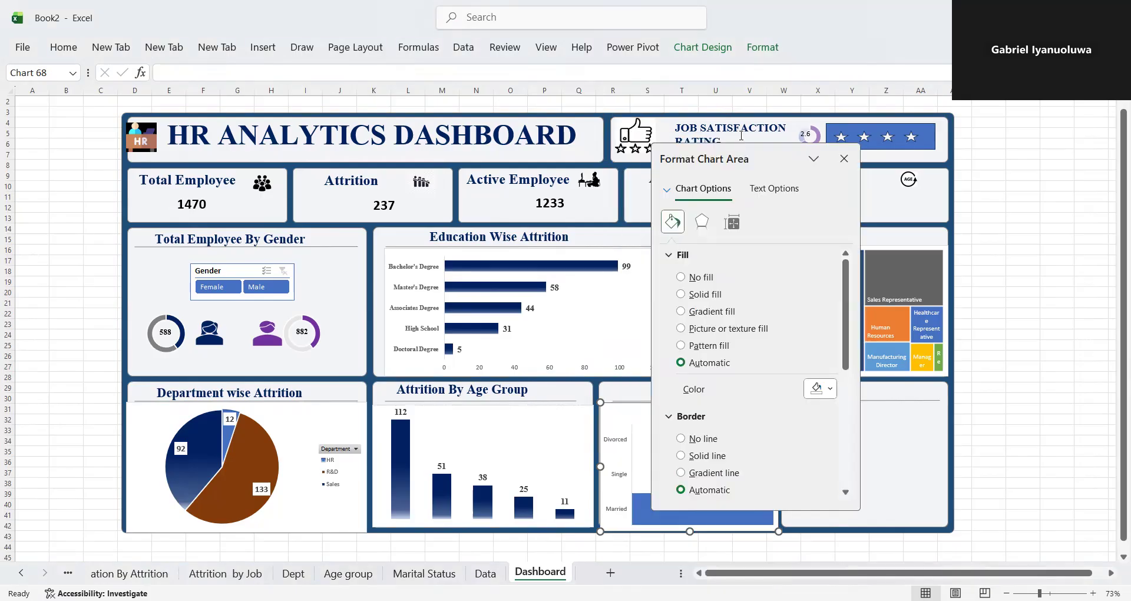
pyautogui.moveTo(763, 154); pyautogui.dragTo(940, 195)
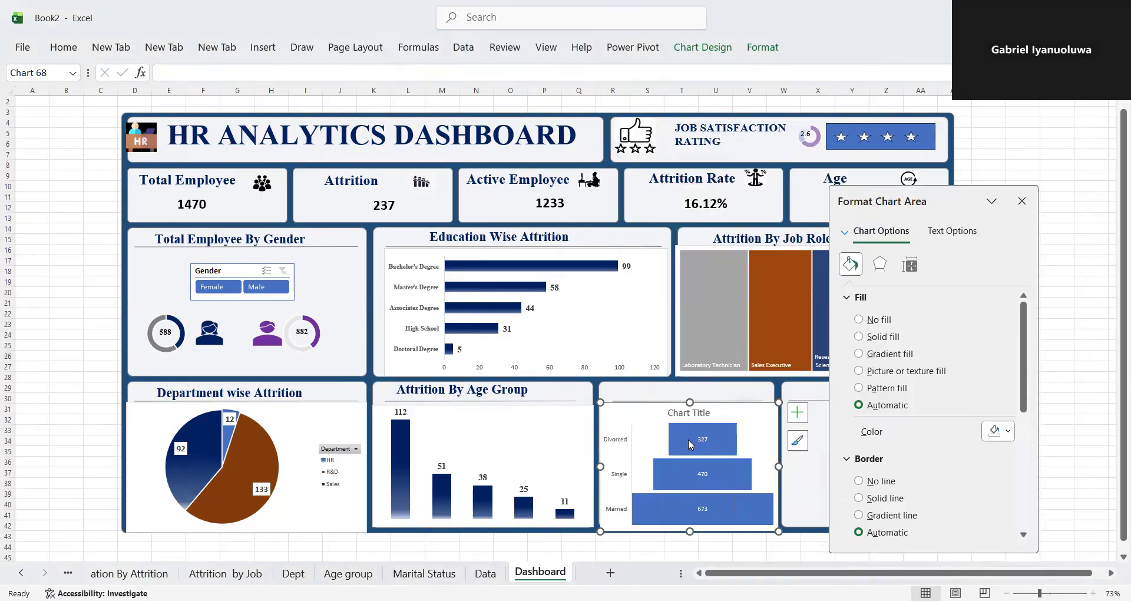
pyautogui.click(688, 439)
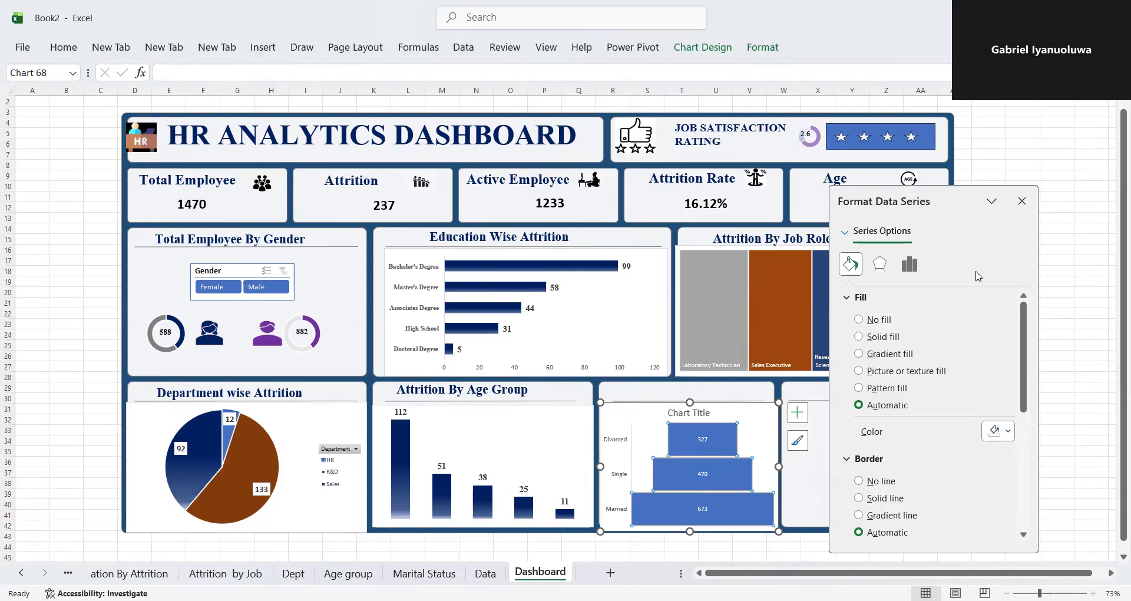
pyautogui.click(859, 354)
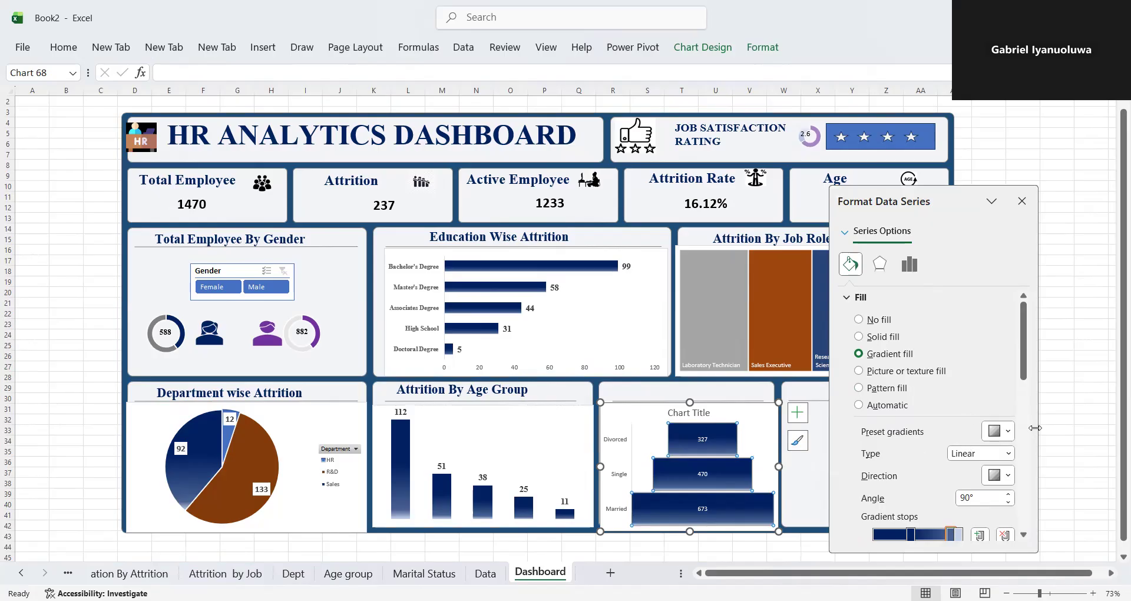
# - Set the funnel series' gradient stop at 91% to the dark gold theme color, 50% darker
pyautogui.scroll(-1, 1031, 395)
pyautogui.scroll(-5, 1032, 395)
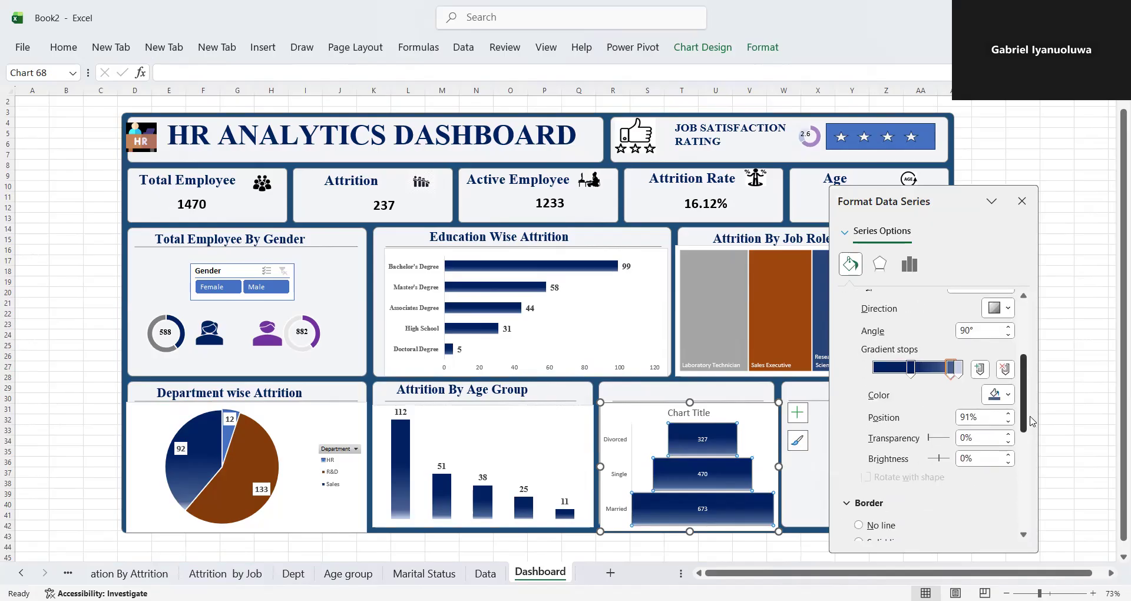
pyautogui.click(1008, 391)
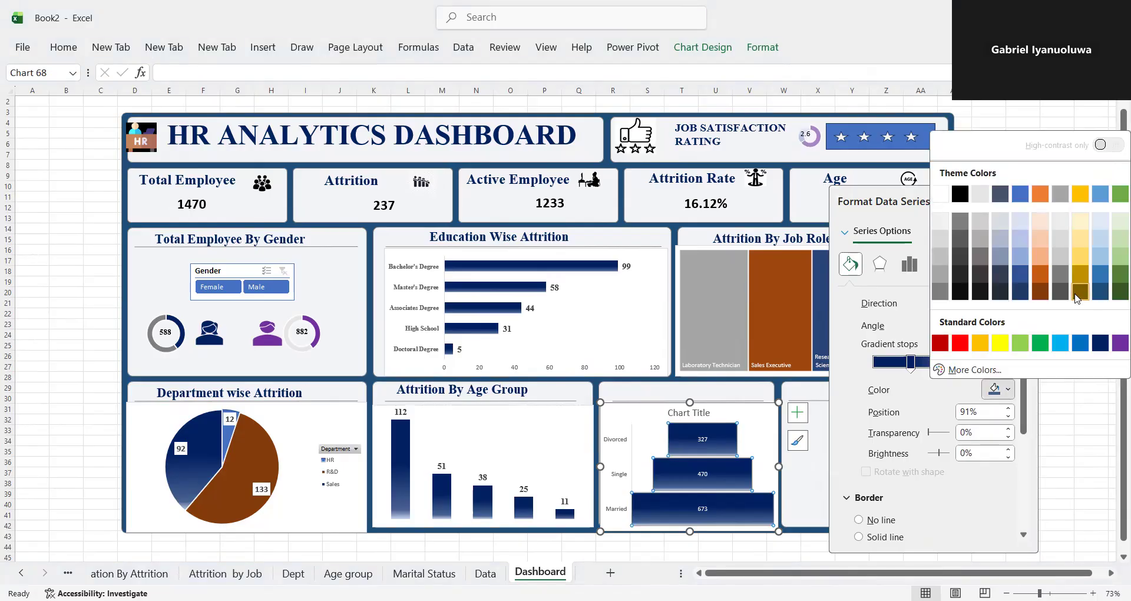
pyautogui.click(1080, 291)
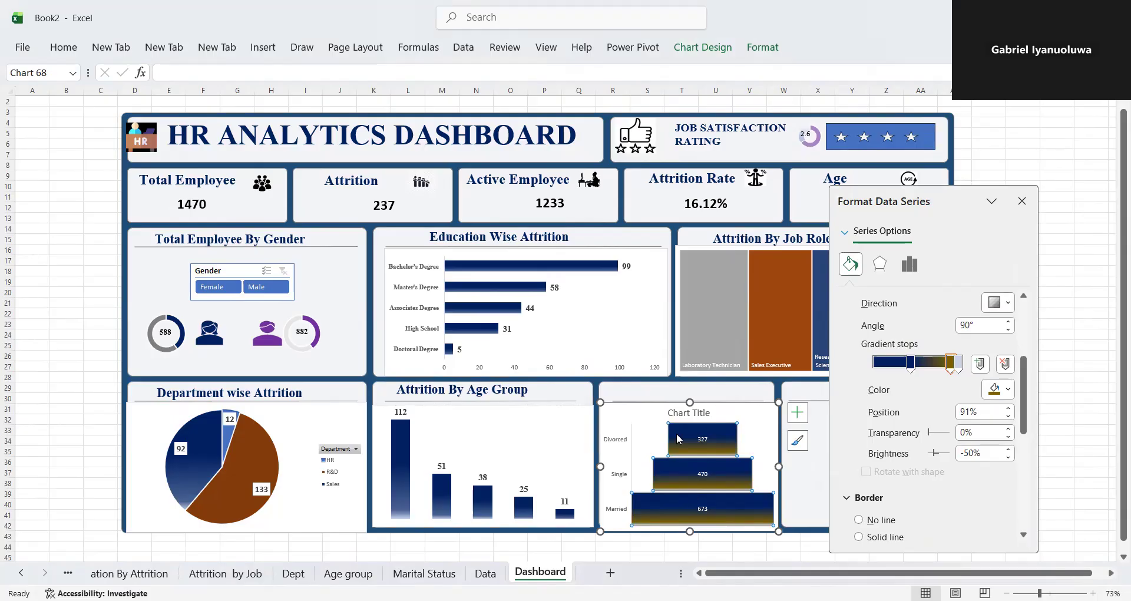
# - Remove the funnel chart's title and set its category axis labels to bold Times New Roman
pyautogui.click(688, 413)
pyautogui.press('Delete')
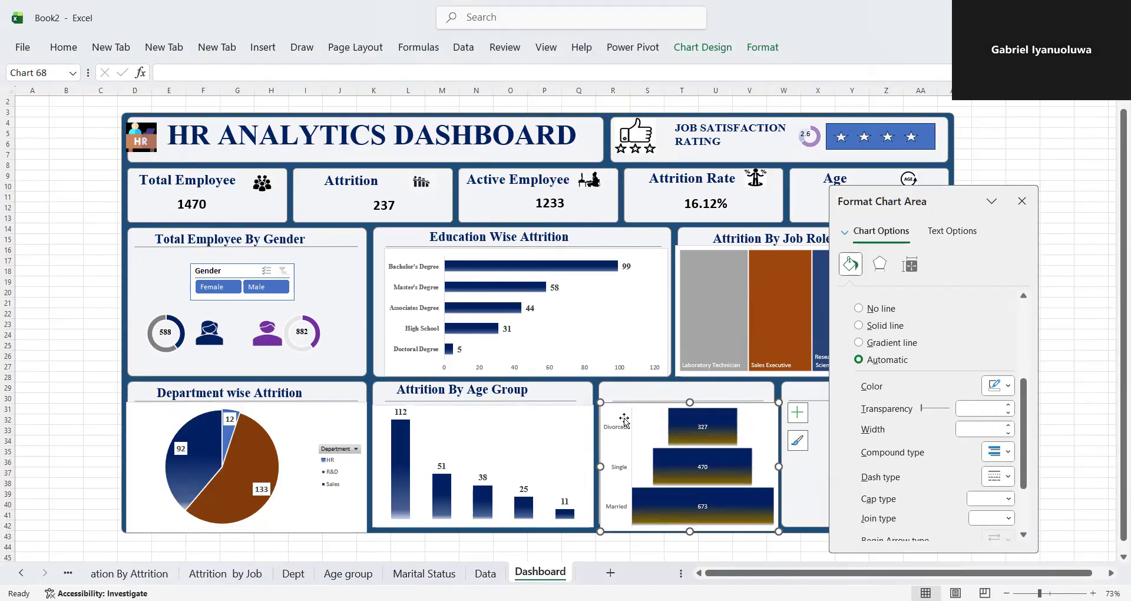
pyautogui.click(619, 431)
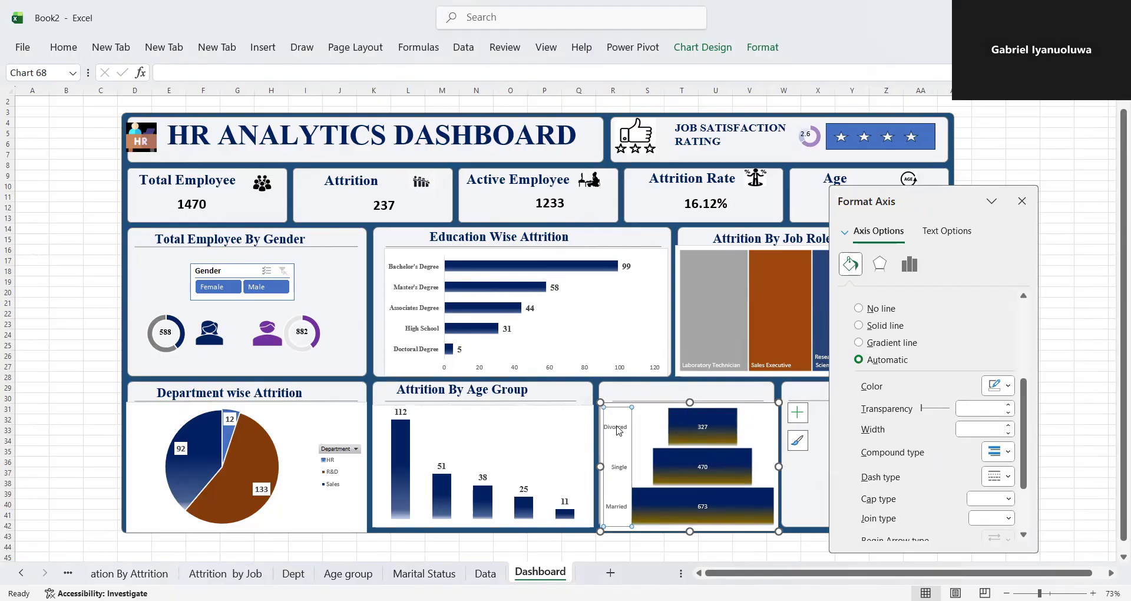
pyautogui.click(62, 47)
pyautogui.click(149, 99)
pyautogui.click(158, 75)
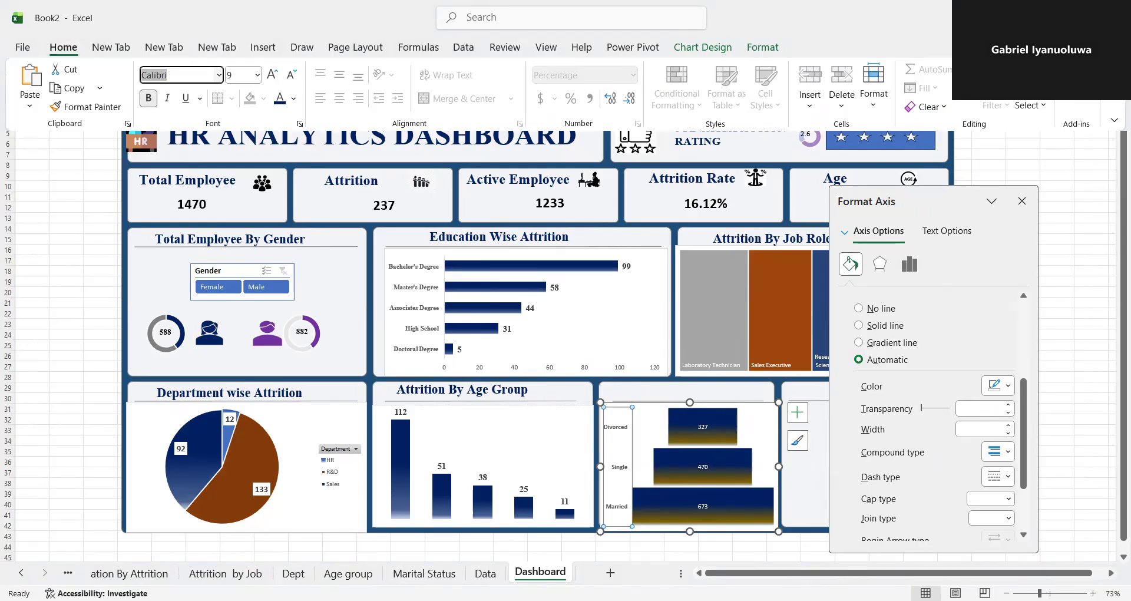
pyautogui.write('Times')
pyautogui.press('Return')
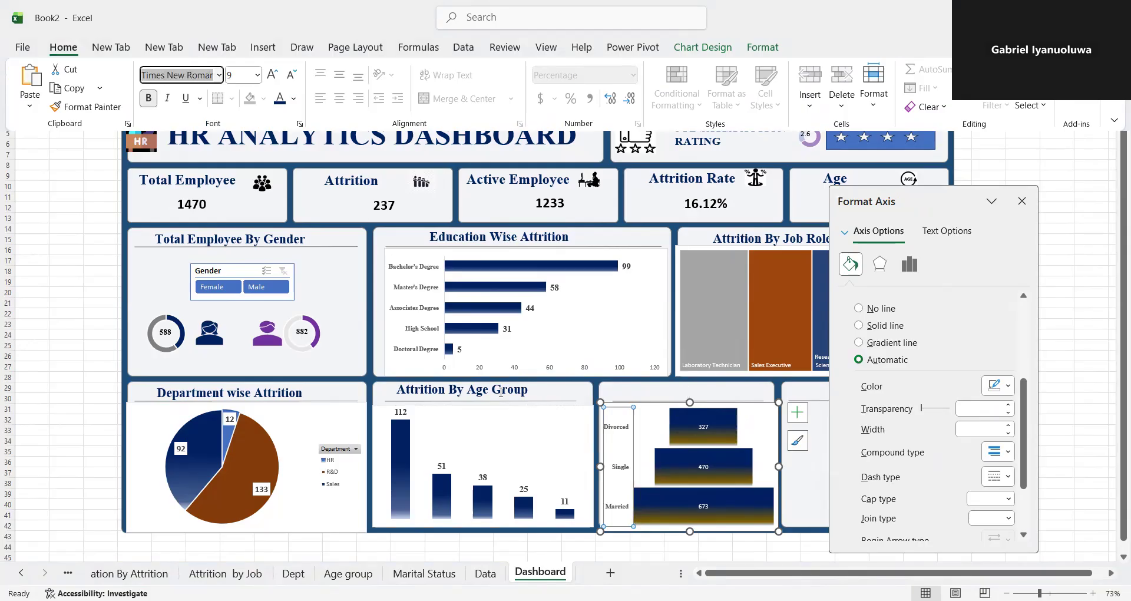
# - Duplicate the "Attrition By Age Group" heading and place the copy at the top of the funnel chart's panel
pyautogui.click(524, 387)
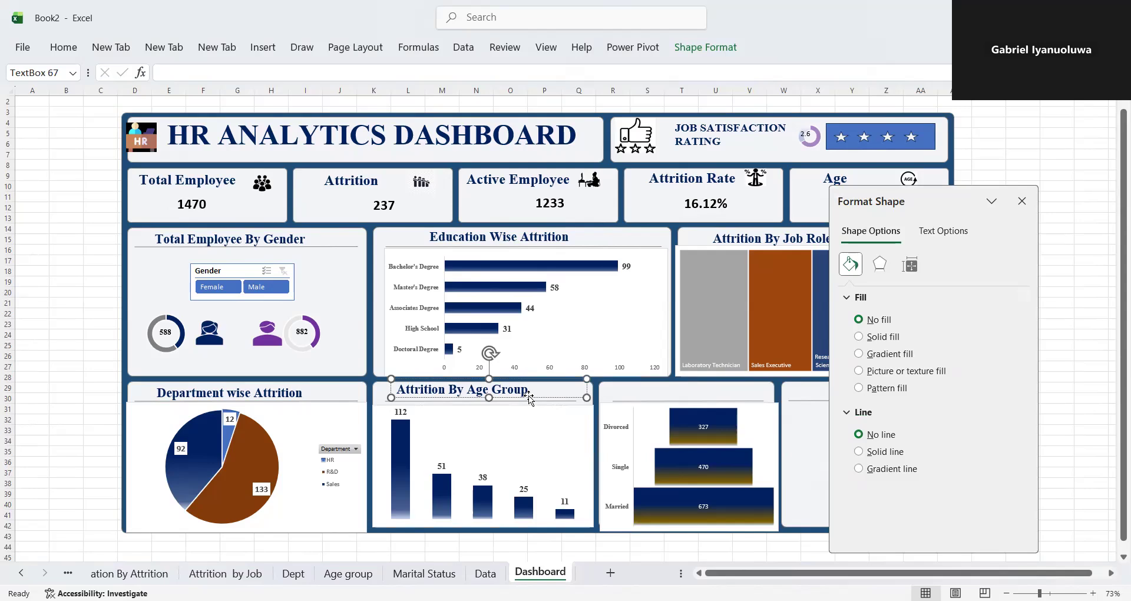
pyautogui.click(528, 396)
pyautogui.moveTo(533, 401); pyautogui.dragTo(768, 379)
# - Change the copied heading above the funnel chart to "Attrition By Marital Status" and close the shape formatting options
pyautogui.click(754, 388)
pyautogui.press('BackSpace')
pyautogui.press('BackSpace')
pyautogui.press('BackSpace')
pyautogui.press('BackSpace')
pyautogui.press('BackSpace')
pyautogui.press('BackSpace')
pyautogui.press('BackSpace')
pyautogui.press('BackSpace')
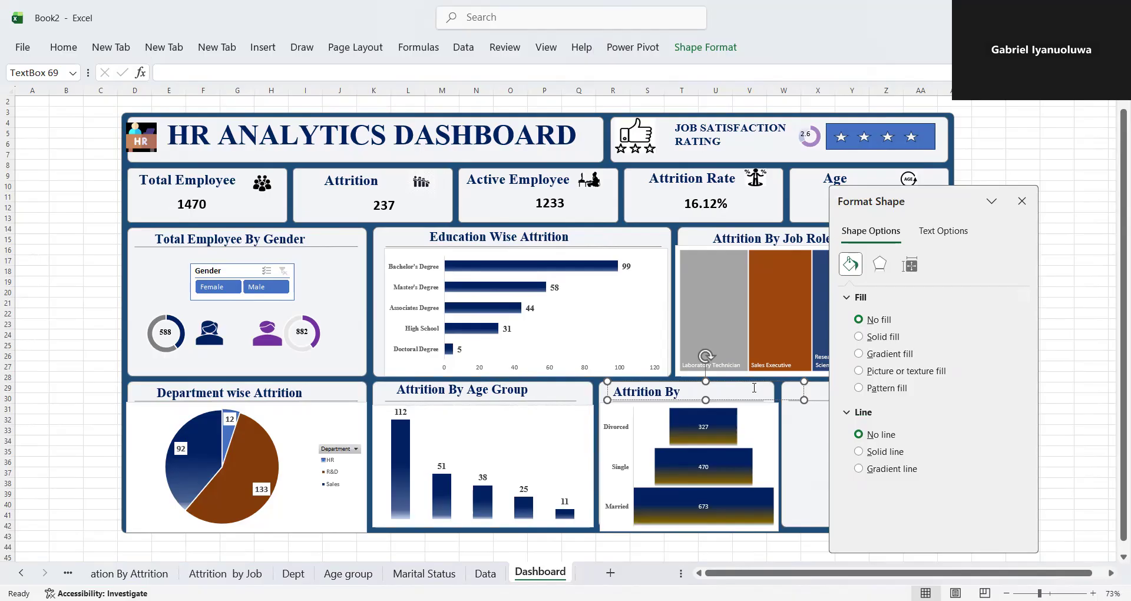
pyautogui.write('mAR')
pyautogui.write('M')
pyautogui.press('BackSpace')
pyautogui.write('Marital D')
pyautogui.press('BackSpace')
pyautogui.press('BackSpace')
pyautogui.write('Status')
pyautogui.click(1022, 201)
pyautogui.click(862, 420)
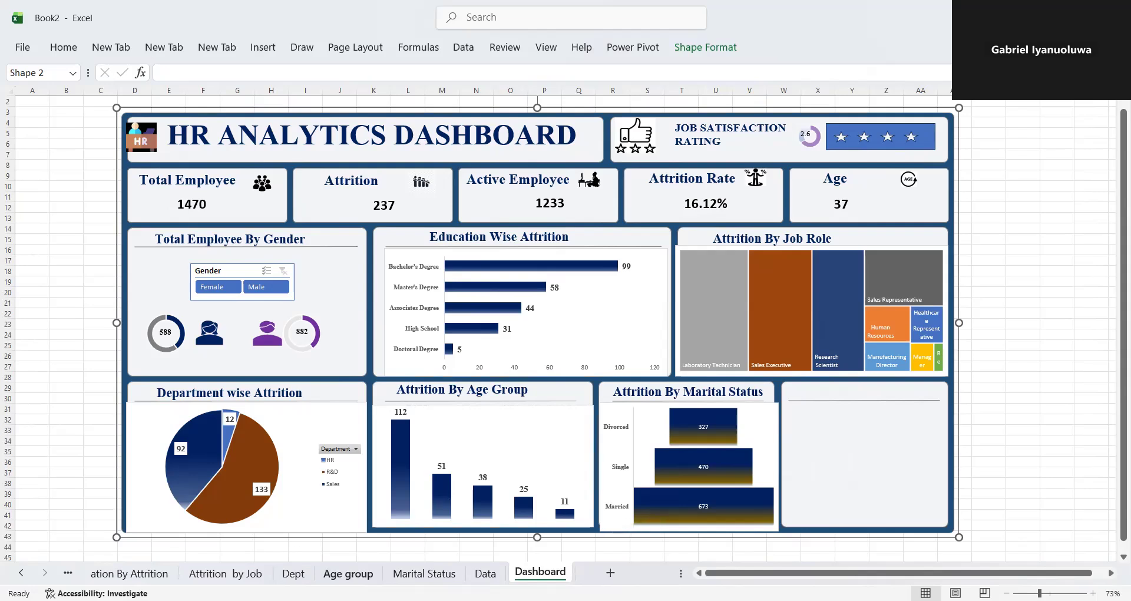
# - On the Age group sheet, move the pivot chart below the pivot table and insert Education Field and Gender slicers
pyautogui.click(349, 574)
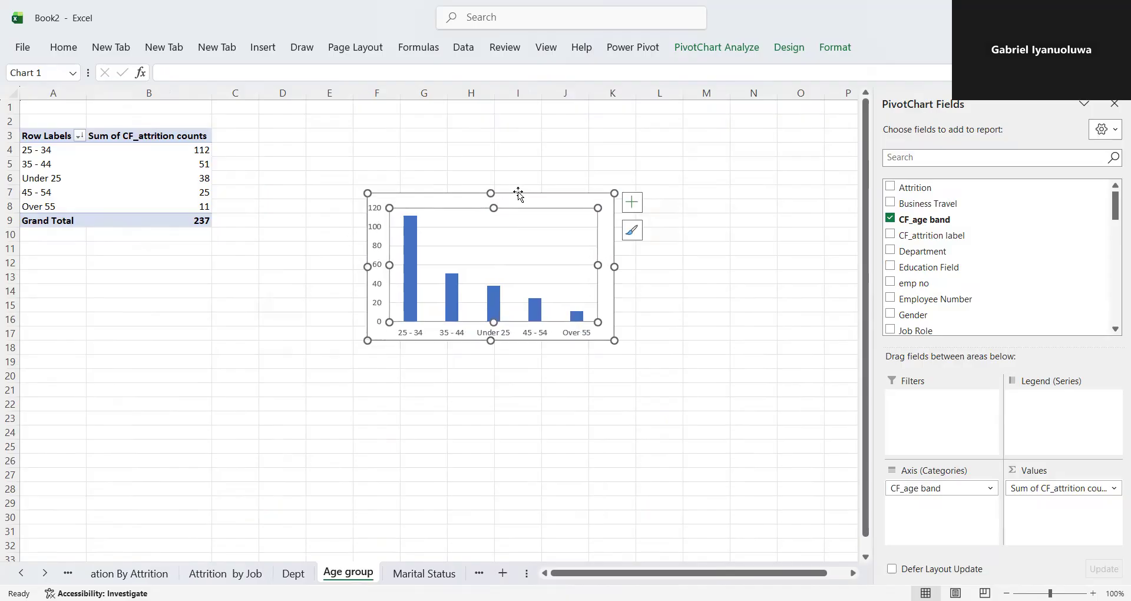
pyautogui.moveTo(461, 205); pyautogui.dragTo(283, 247)
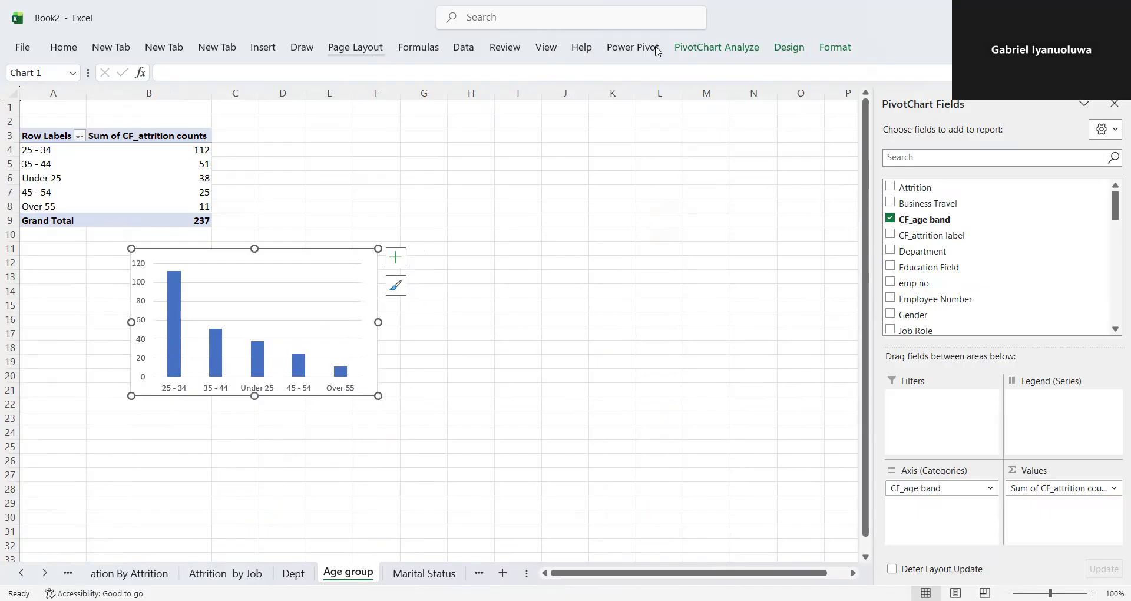
pyautogui.click(692, 52)
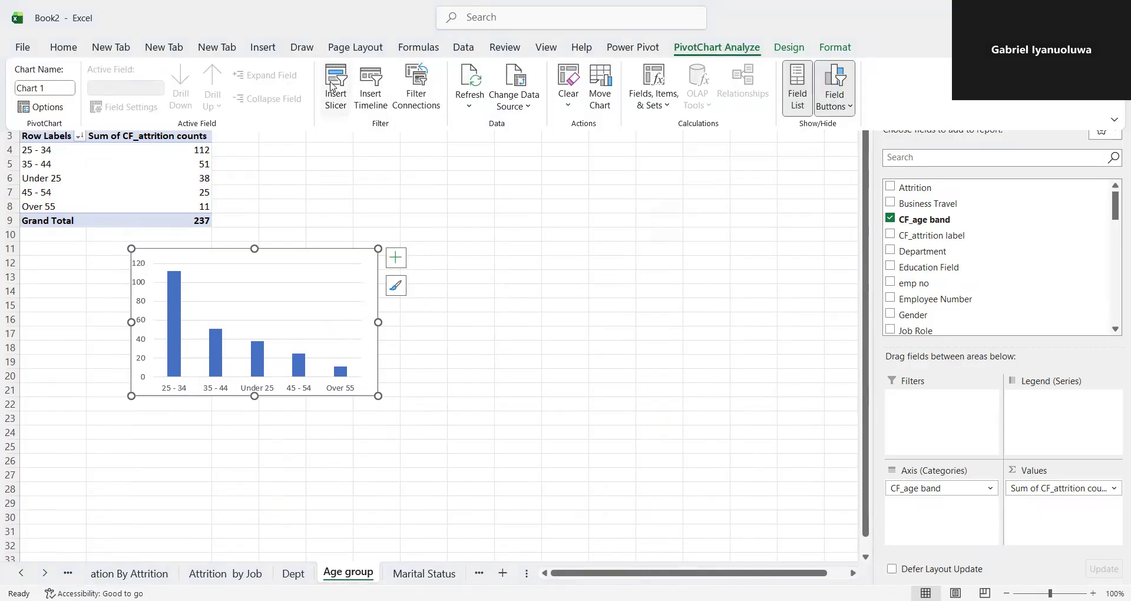
pyautogui.click(333, 87)
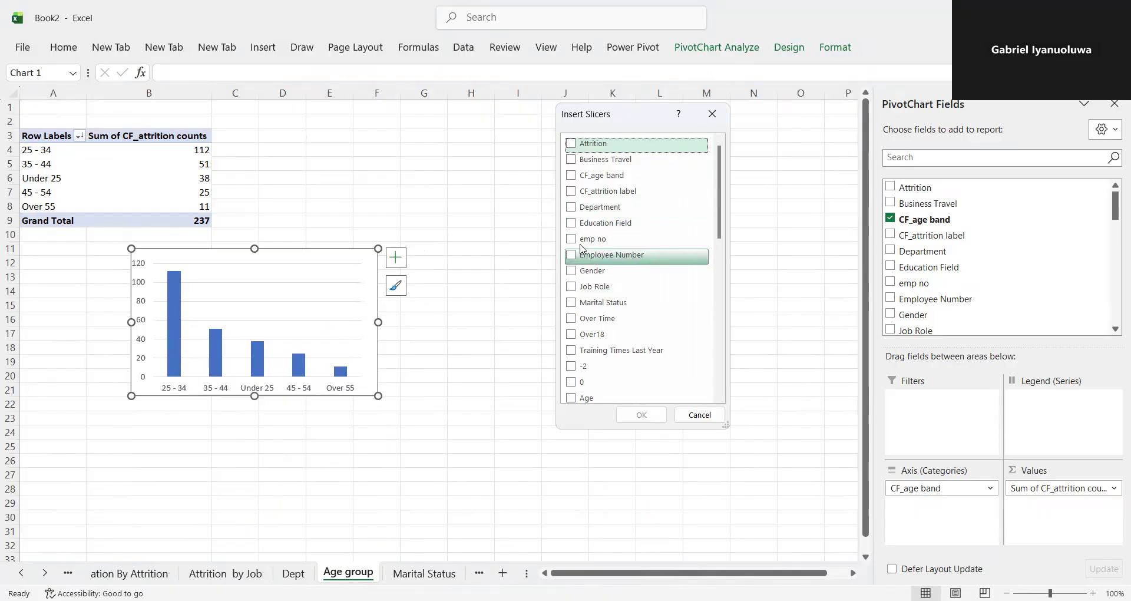
pyautogui.click(572, 207)
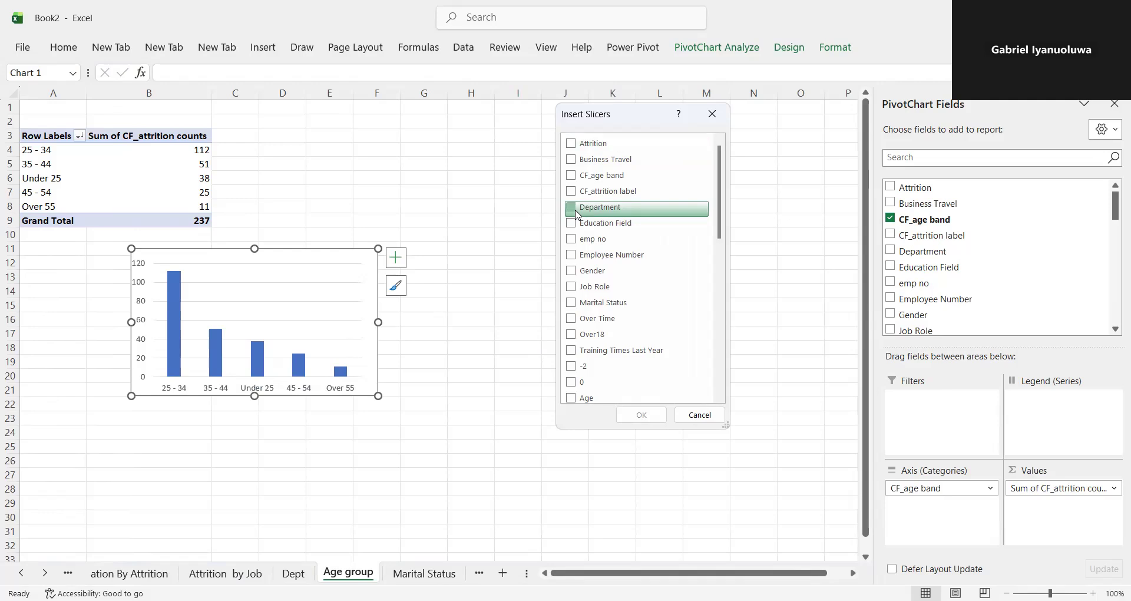
pyautogui.click(572, 207)
pyautogui.click(572, 224)
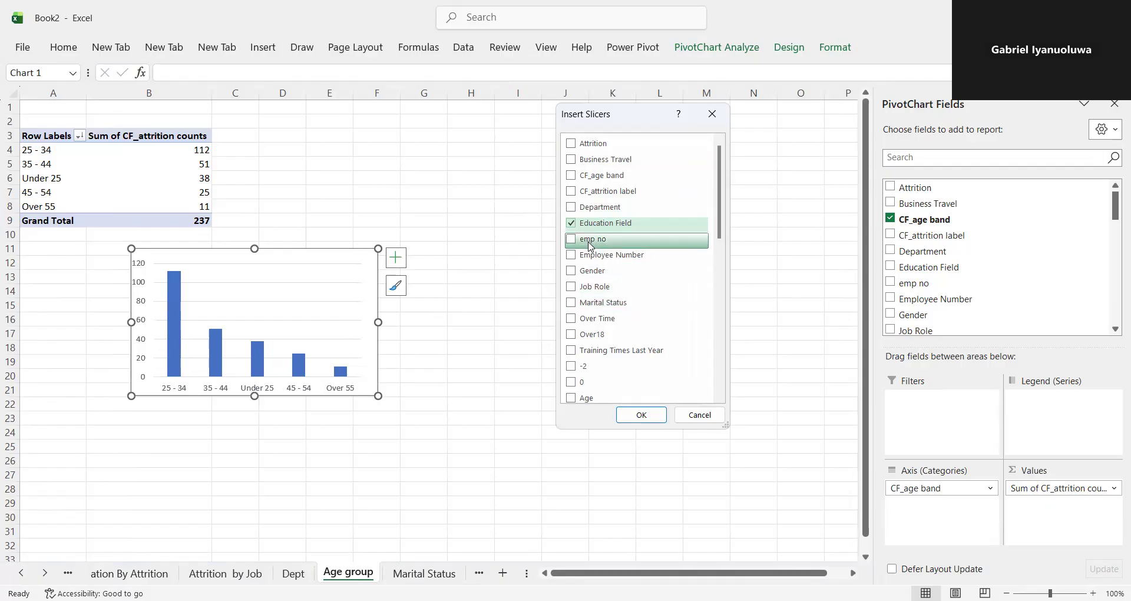
pyautogui.click(573, 277)
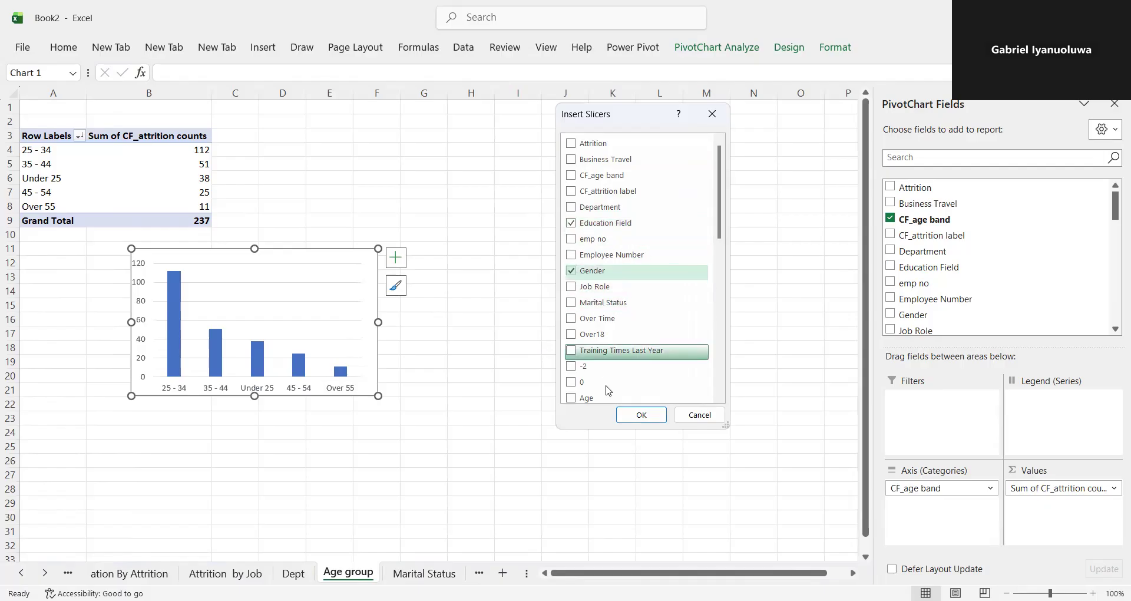
pyautogui.click(626, 416)
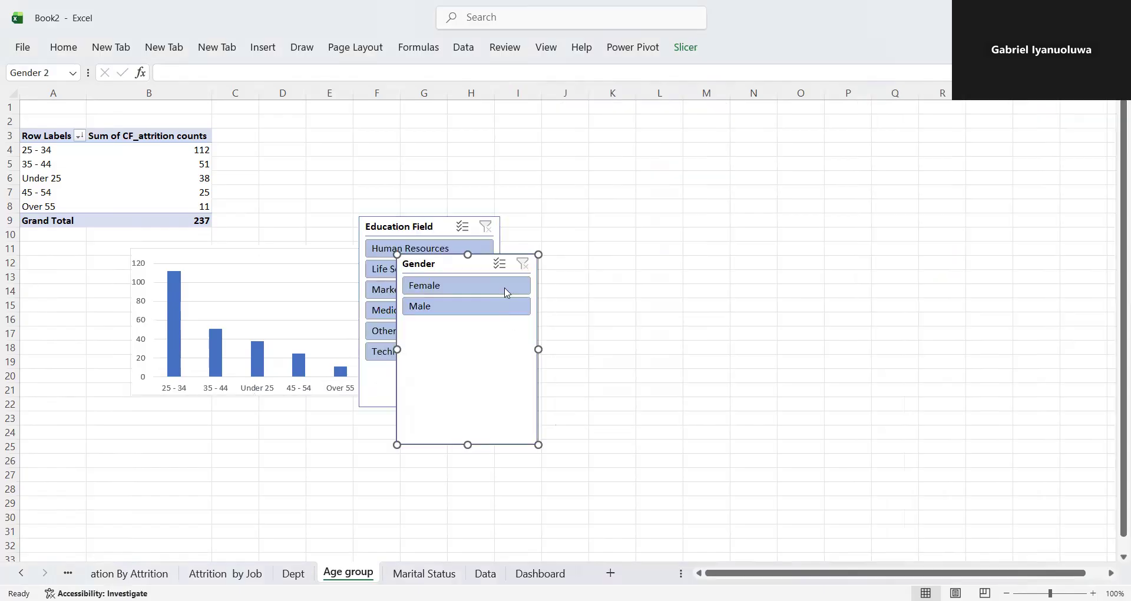
# - Separate the Education Field and Gender slicers beside the chart, shorten both, and make the Gender slicer narrower
pyautogui.moveTo(476, 257); pyautogui.dragTo(689, 247)
pyautogui.moveTo(441, 231); pyautogui.dragTo(526, 248)
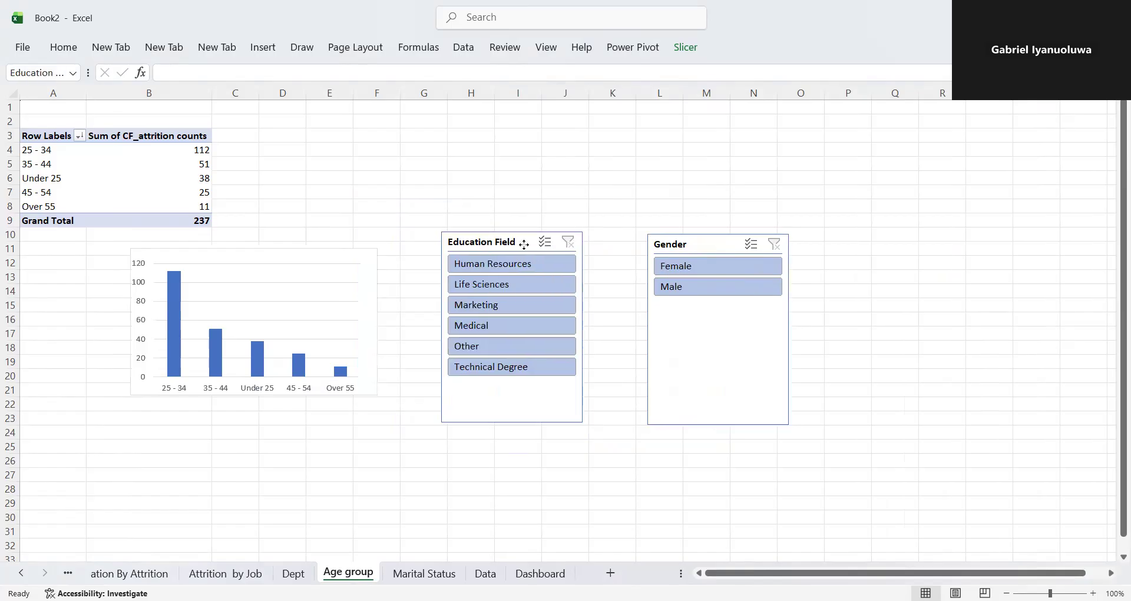
pyautogui.moveTo(516, 424); pyautogui.dragTo(518, 364)
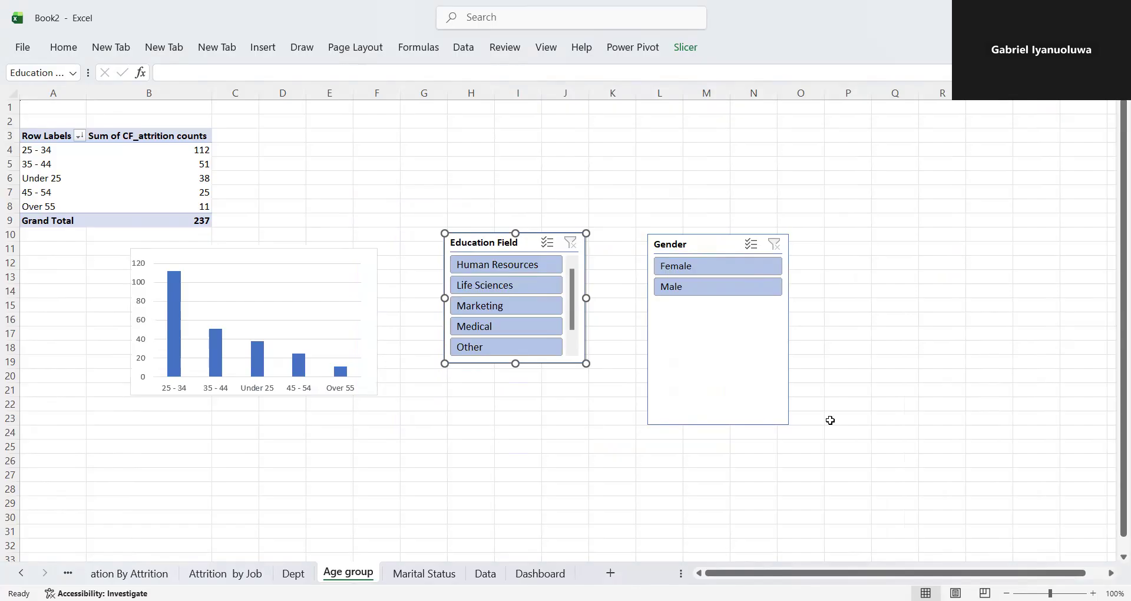
pyautogui.click(710, 349)
pyautogui.moveTo(720, 423); pyautogui.dragTo(722, 355)
pyautogui.moveTo(796, 295); pyautogui.dragTo(745, 295)
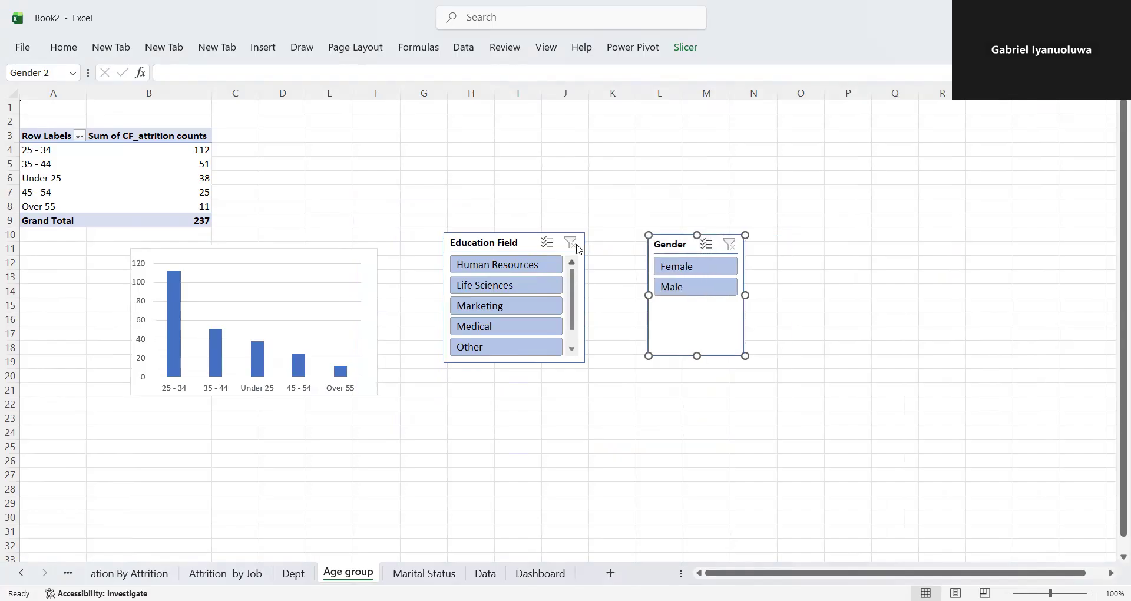
# - Move the Education Field slicer closer to the Gender slicer and make it narrower and slightly shorter
pyautogui.click(534, 242)
pyautogui.moveTo(533, 242); pyautogui.dragTo(587, 257)
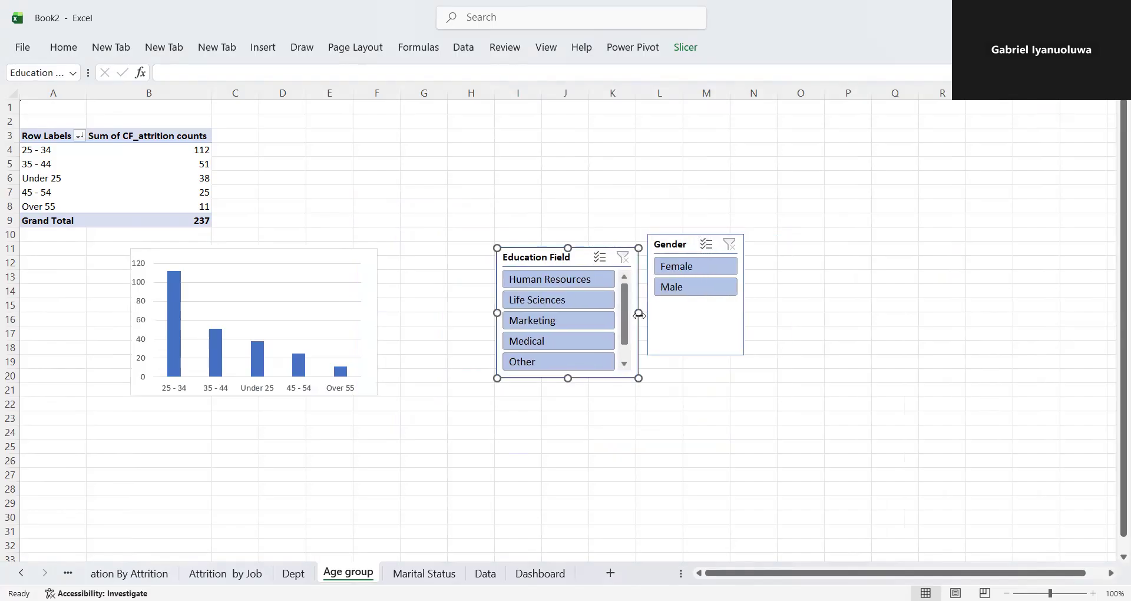
pyautogui.moveTo(639, 313); pyautogui.dragTo(611, 310)
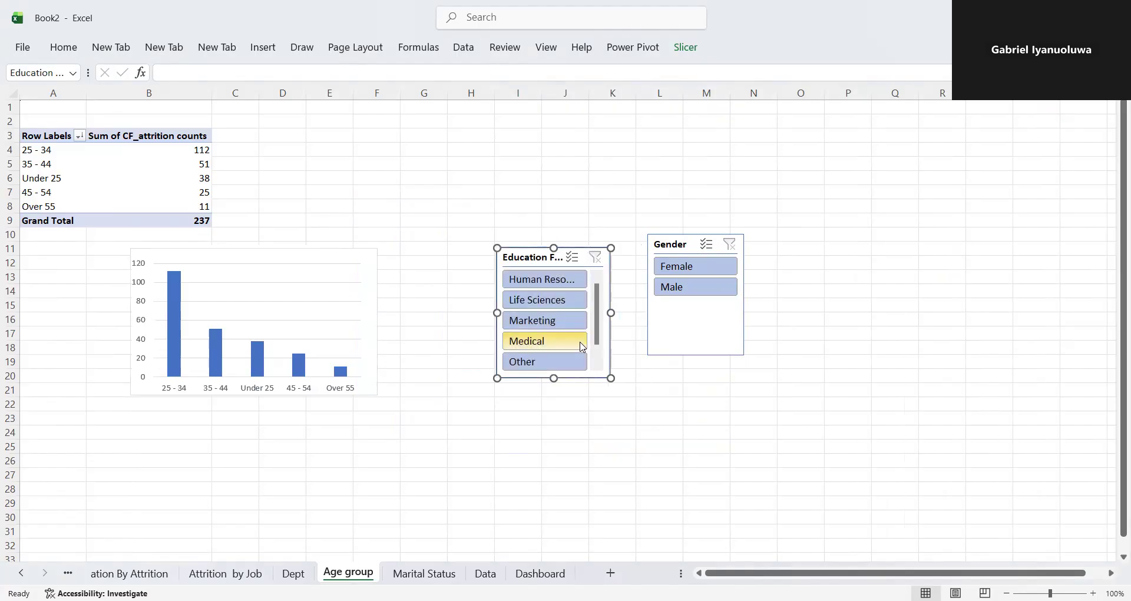
pyautogui.moveTo(550, 376); pyautogui.dragTo(550, 369)
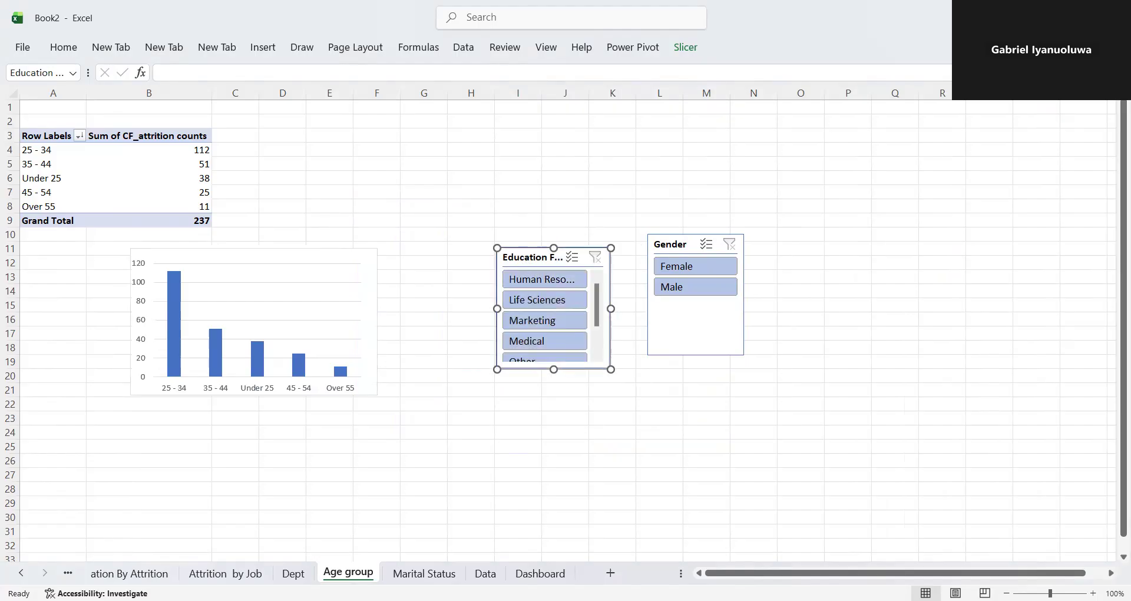
# - Paste a copy of the Education Field slicer into the Dashboard's empty panel and resize it to fit all six fields
pyautogui.click(540, 573)
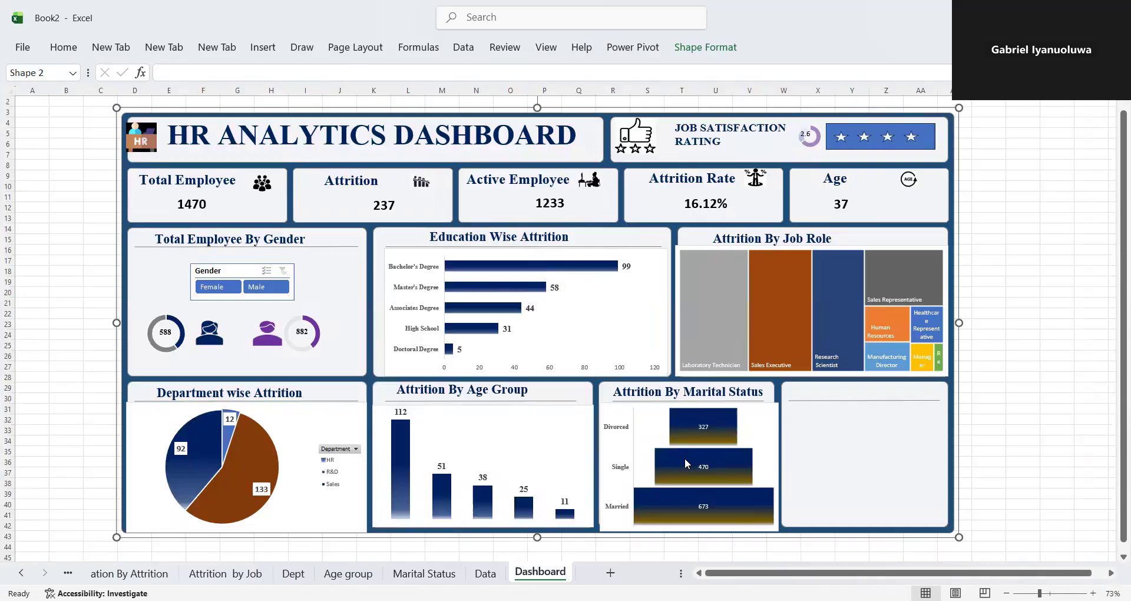
pyautogui.hotkey('ctrl', 'v')
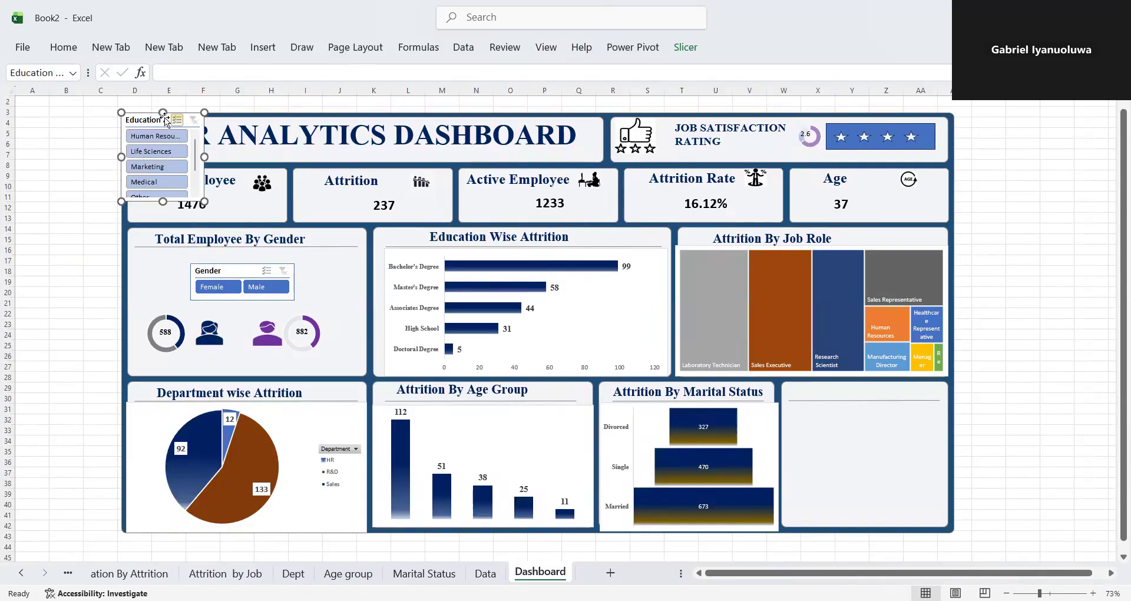
pyautogui.moveTo(150, 112); pyautogui.dragTo(813, 401)
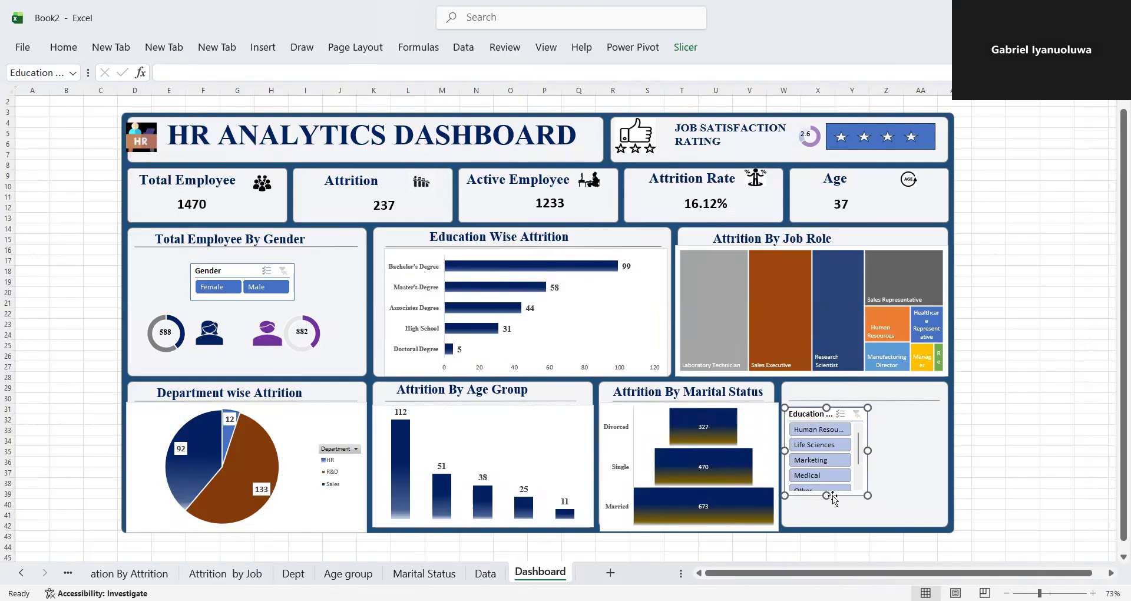
pyautogui.moveTo(828, 495); pyautogui.dragTo(827, 524)
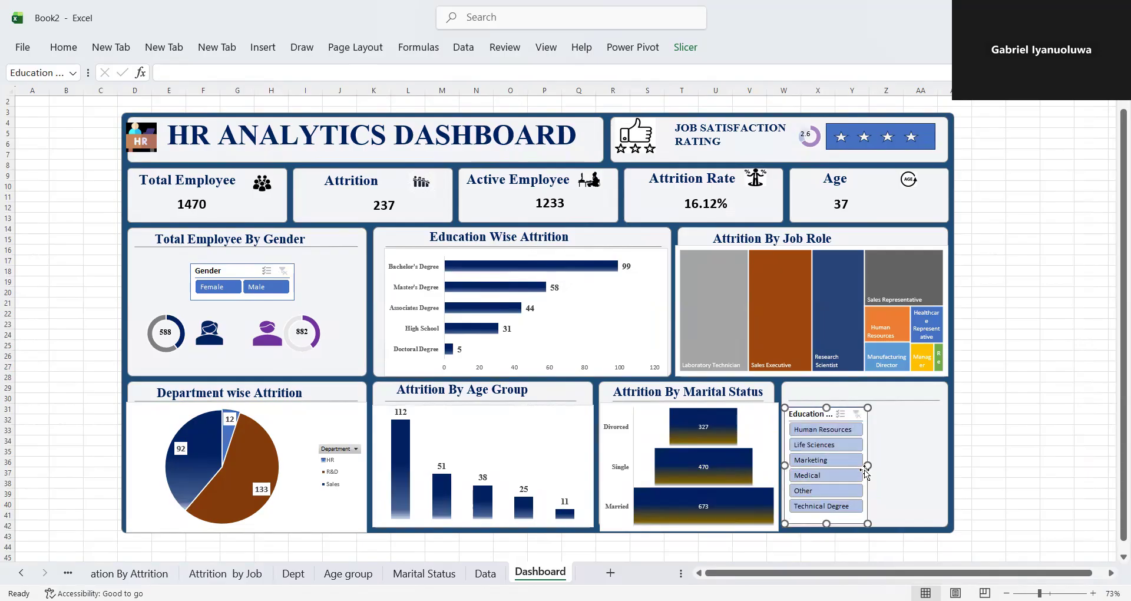
pyautogui.moveTo(868, 465); pyautogui.dragTo(875, 465)
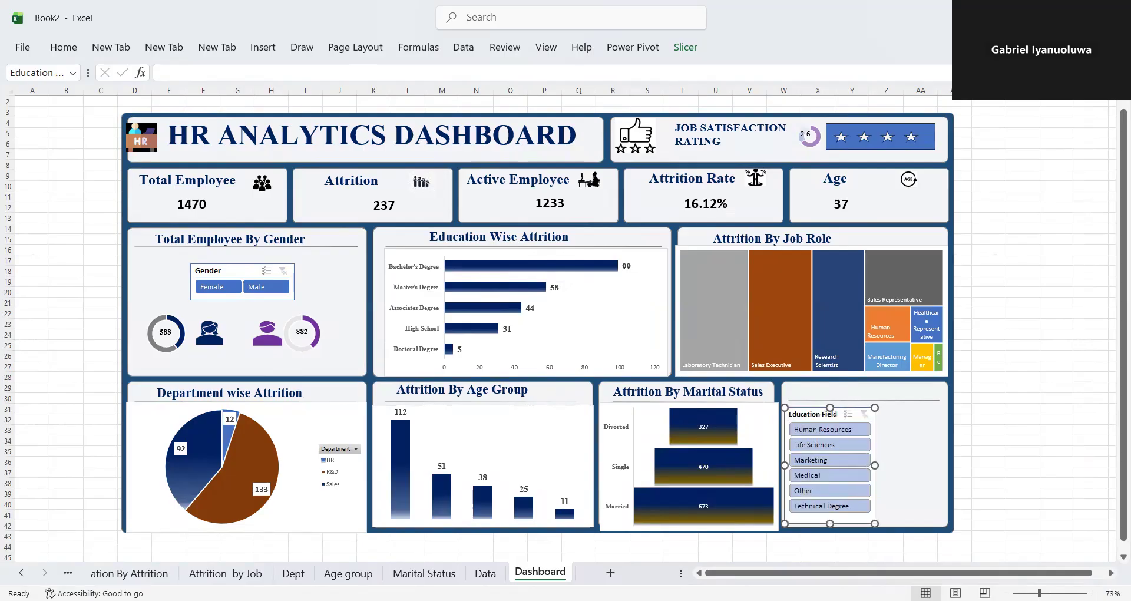
# - Try a shortened copy of the Gender slicer beside the Education Field slicer on the Dashboard, and delete it
pyautogui.click(293, 573)
pyautogui.click(344, 573)
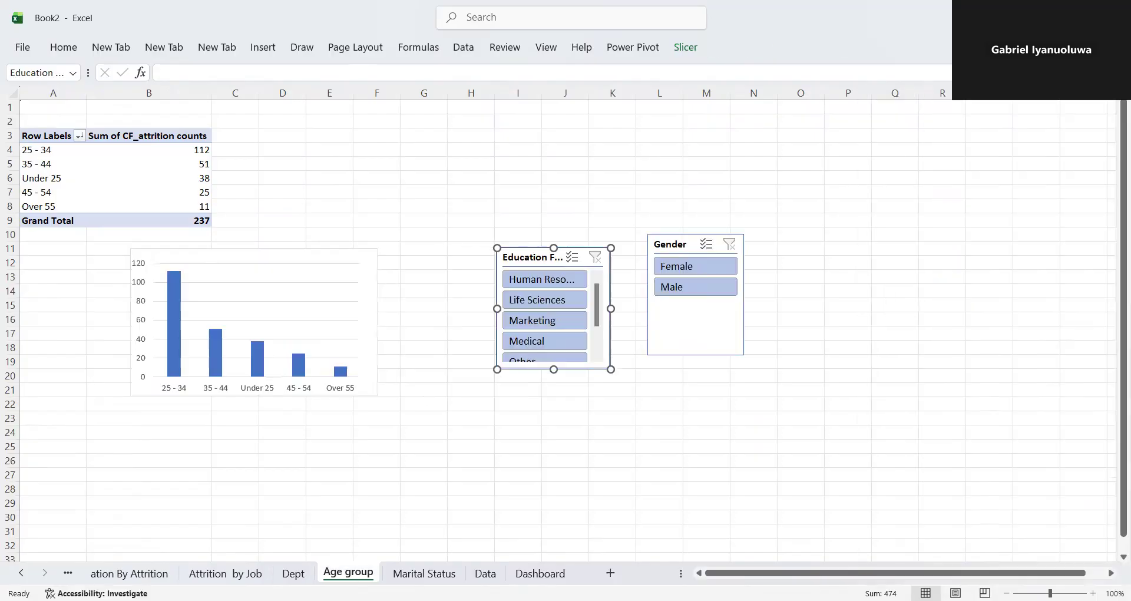
pyautogui.click(694, 247)
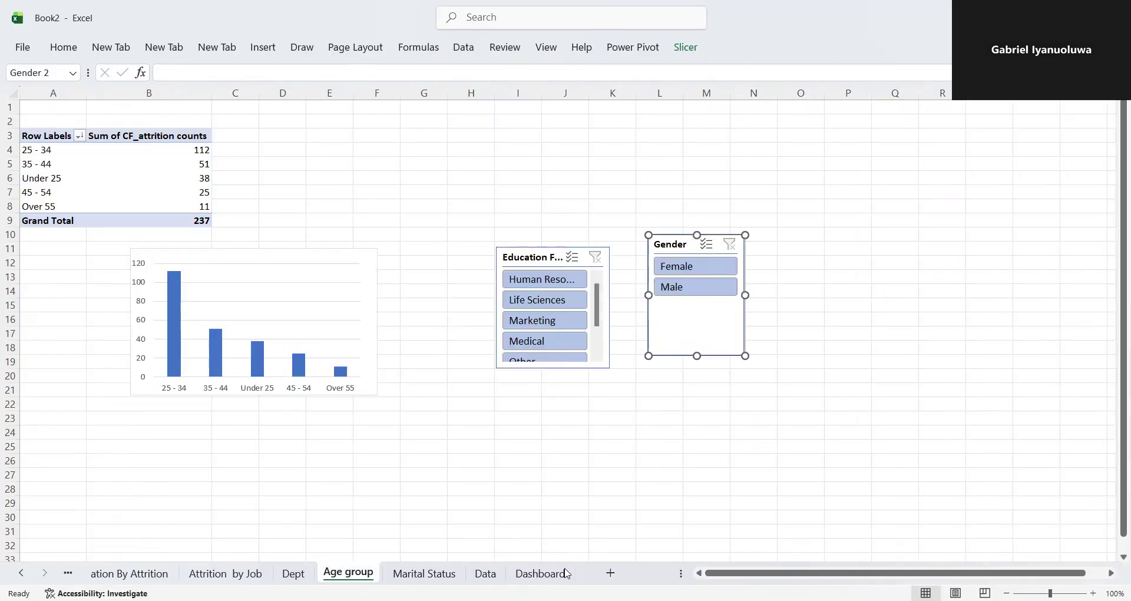
pyautogui.click(540, 573)
pyautogui.click(915, 433)
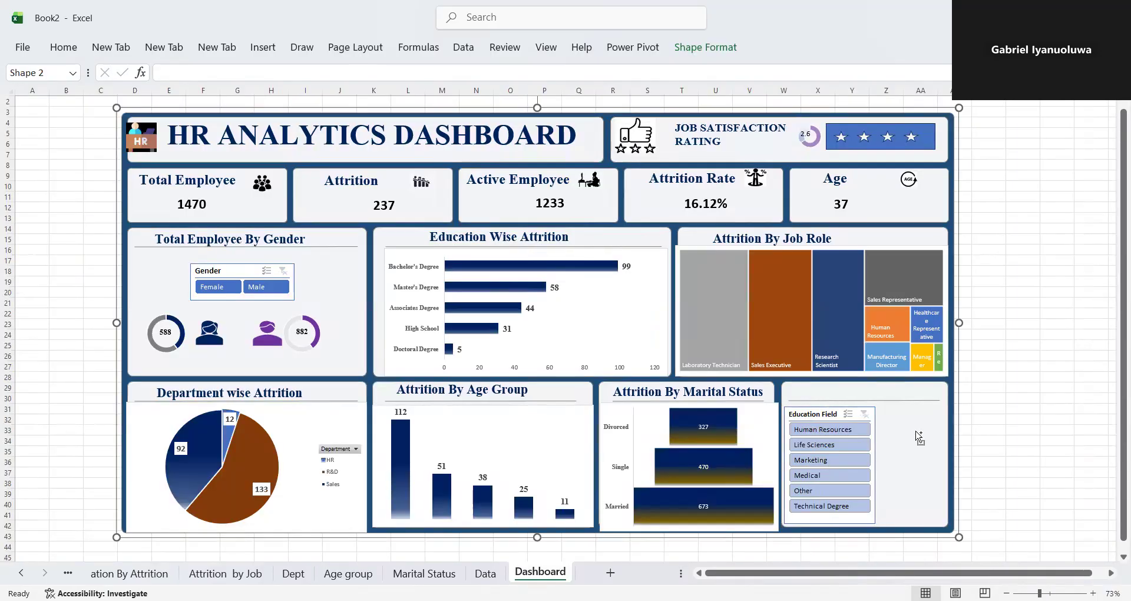
pyautogui.hotkey('ctrl', 'v')
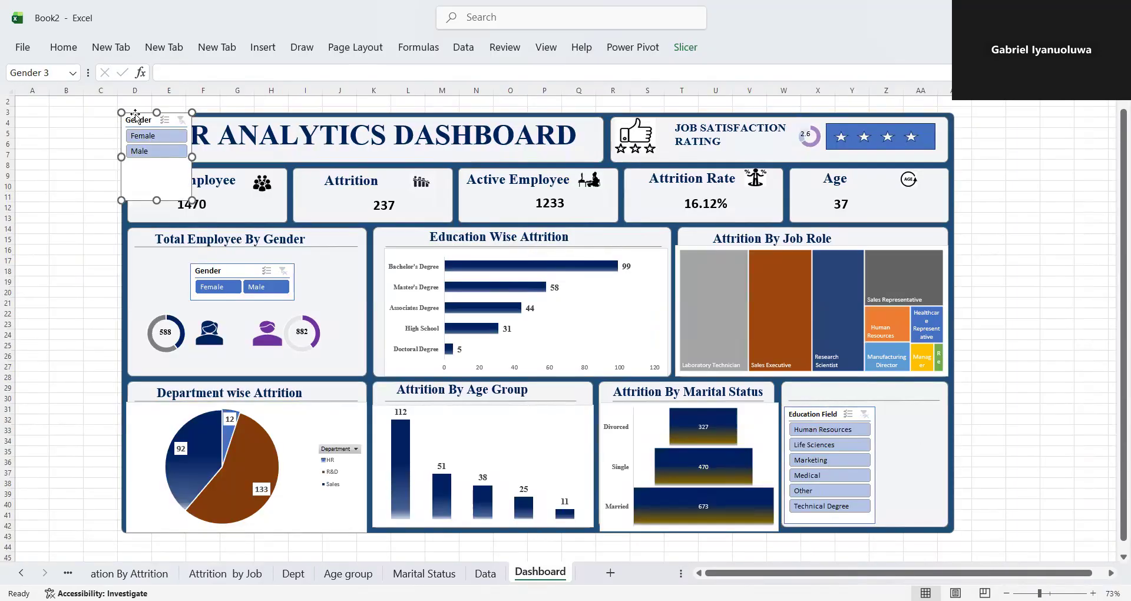
pyautogui.moveTo(135, 114); pyautogui.dragTo(890, 410)
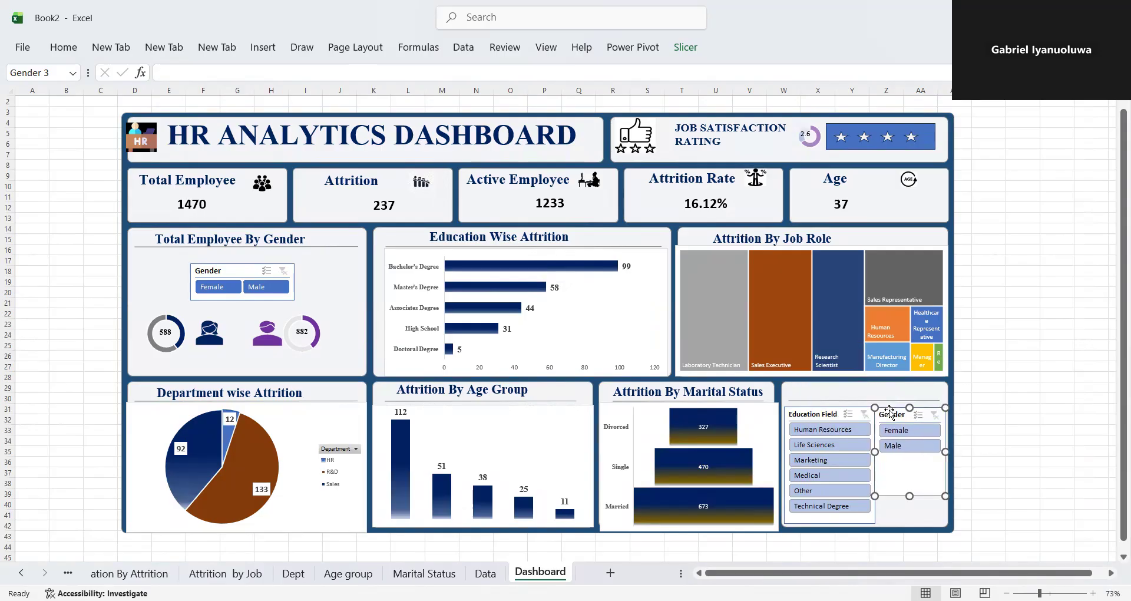
pyautogui.moveTo(910, 495); pyautogui.dragTo(910, 462)
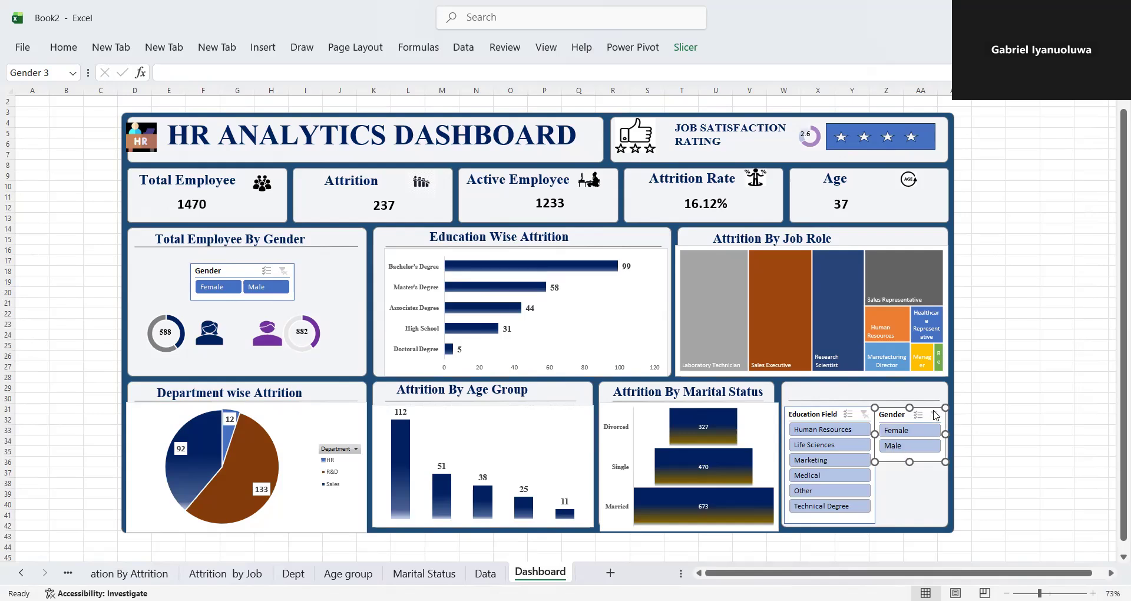
pyautogui.press('Delete')
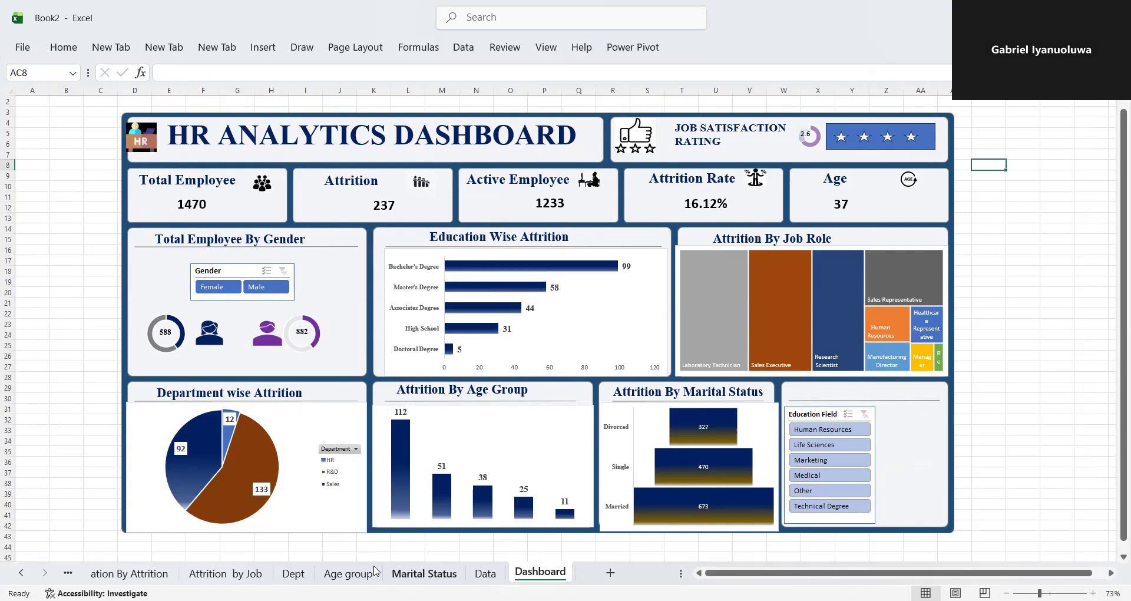
# - Insert a Department slicer for the Age group PivotTable, place it beside the chart and make it narrower
pyautogui.click(347, 574)
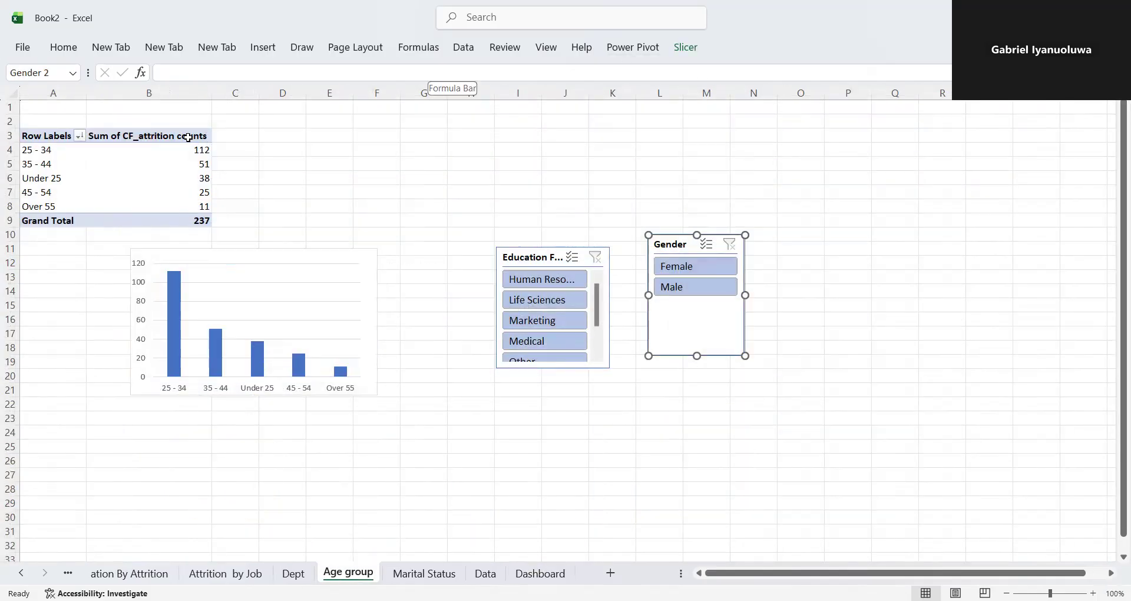
pyautogui.press('Escape')
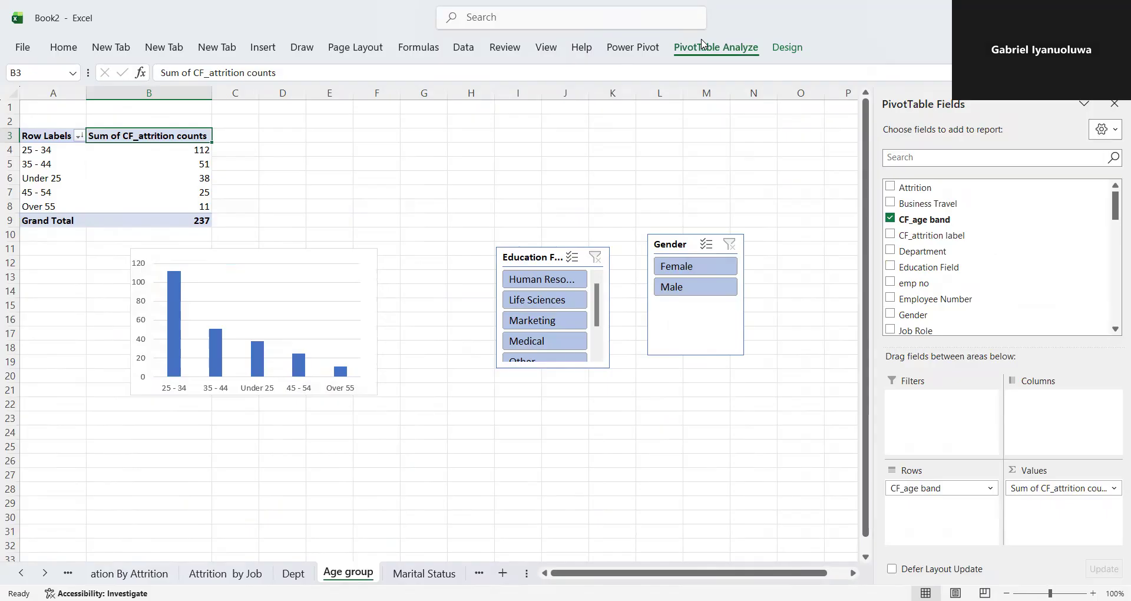
pyautogui.click(716, 47)
pyautogui.click(353, 100)
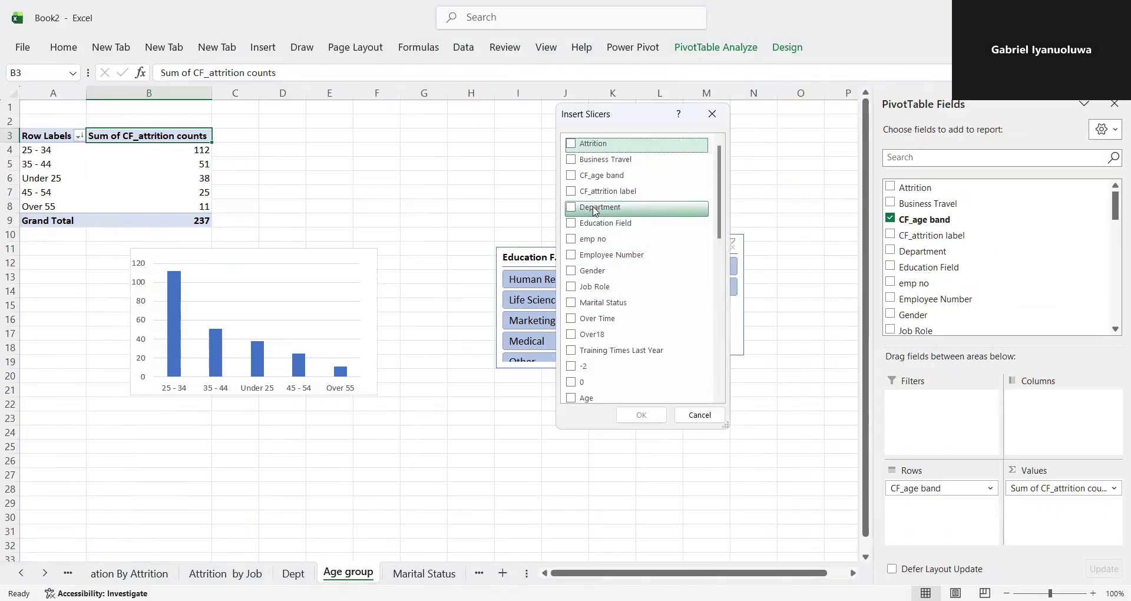
pyautogui.click(571, 210)
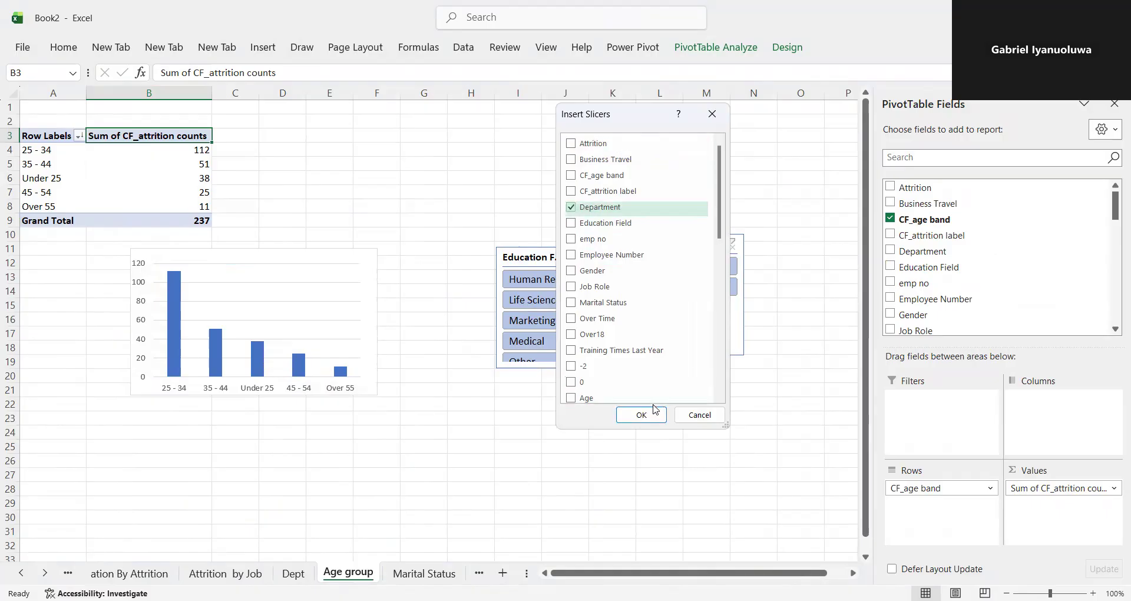
pyautogui.click(645, 415)
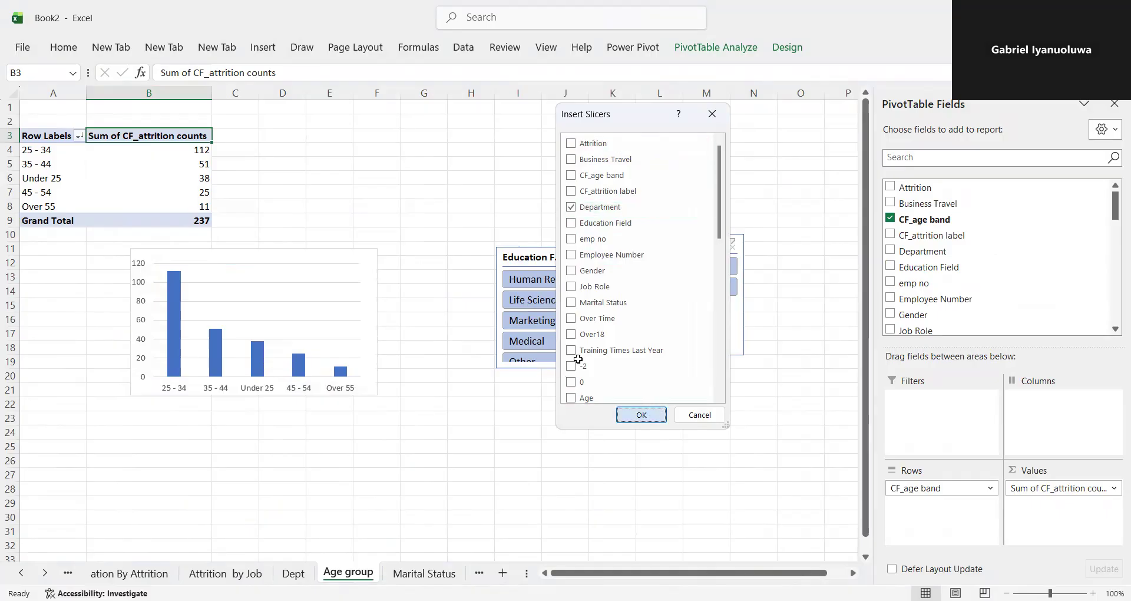
pyautogui.moveTo(450, 426); pyautogui.dragTo(459, 354)
pyautogui.moveTo(518, 295); pyautogui.dragTo(470, 294)
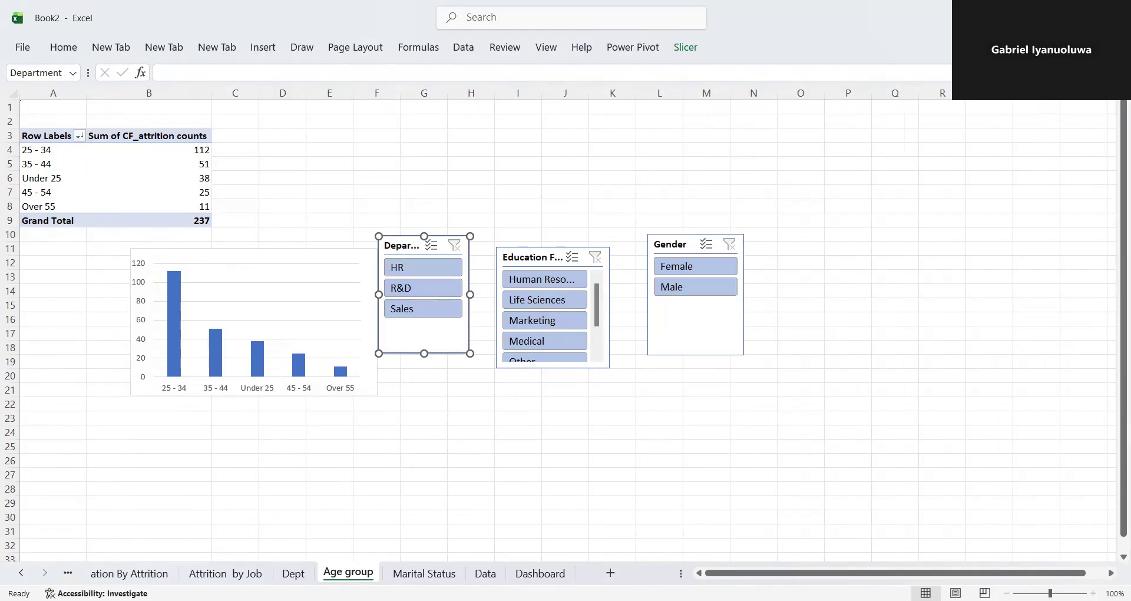
# - Paste a copy of the Department slicer into the Dashboard beside the Education Field slicer and widen it slightly to fit the panel
pyautogui.click(540, 573)
pyautogui.click(908, 478)
pyautogui.hotkey('ctrl', 'v')
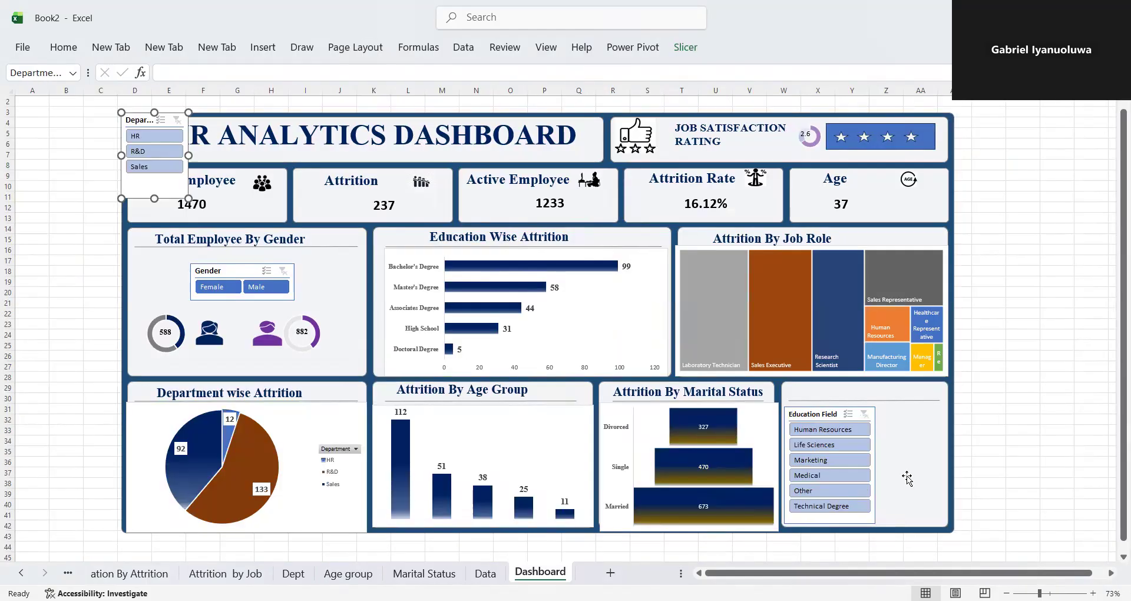
pyautogui.moveTo(147, 118); pyautogui.dragTo(893, 410)
pyautogui.moveTo(948, 450); pyautogui.dragTo(952, 451)
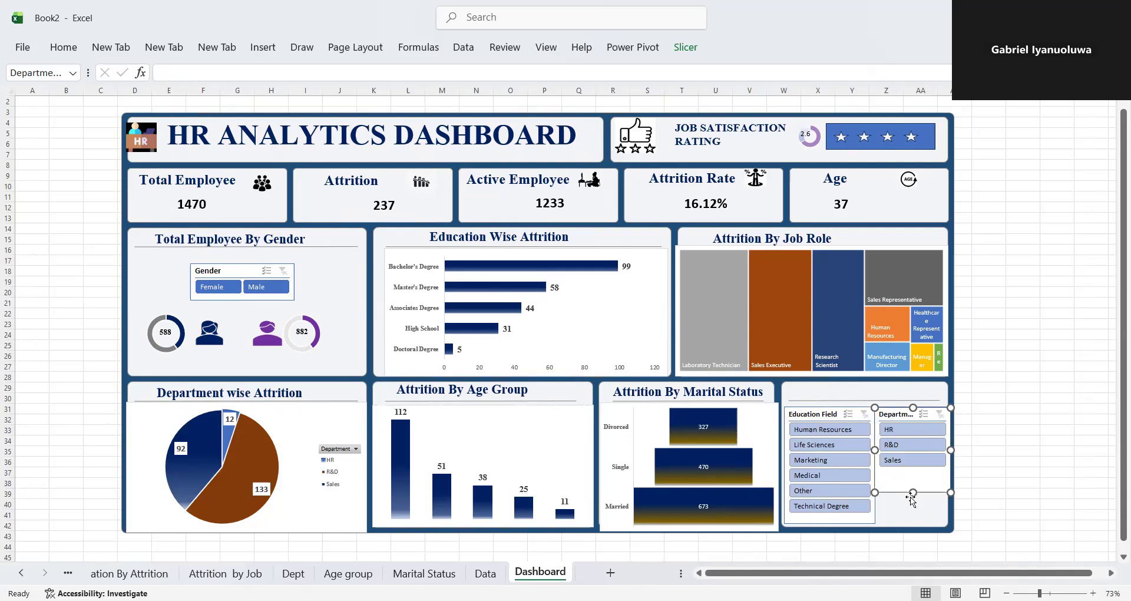
# - Apply the dark blue slicer style to the Dashboard's Education Field slicer
pyautogui.click(832, 415)
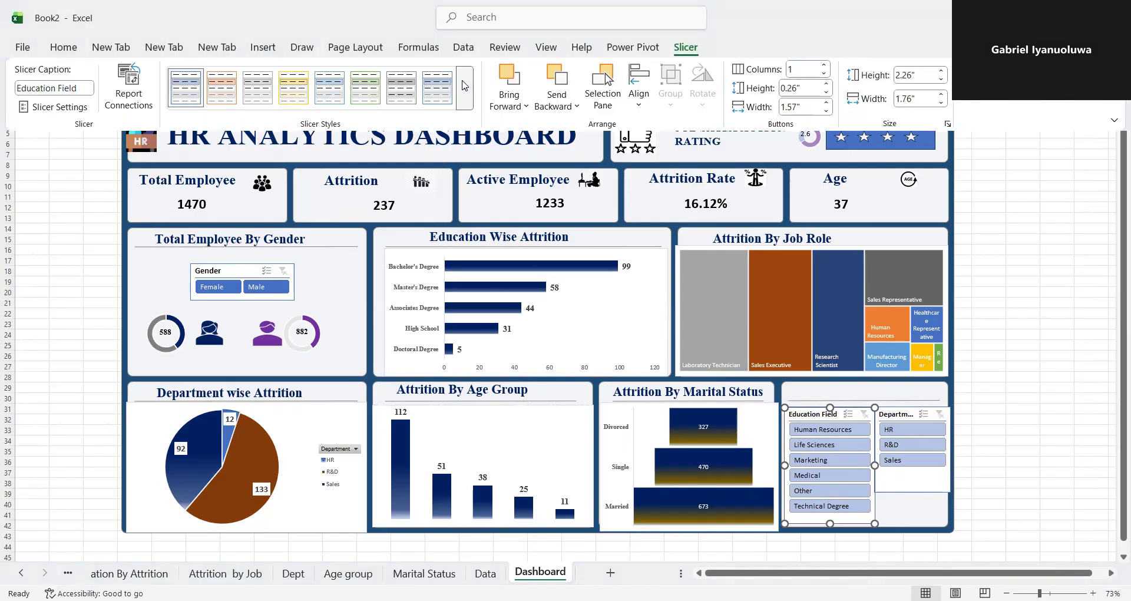
pyautogui.click(464, 86)
pyautogui.click(194, 187)
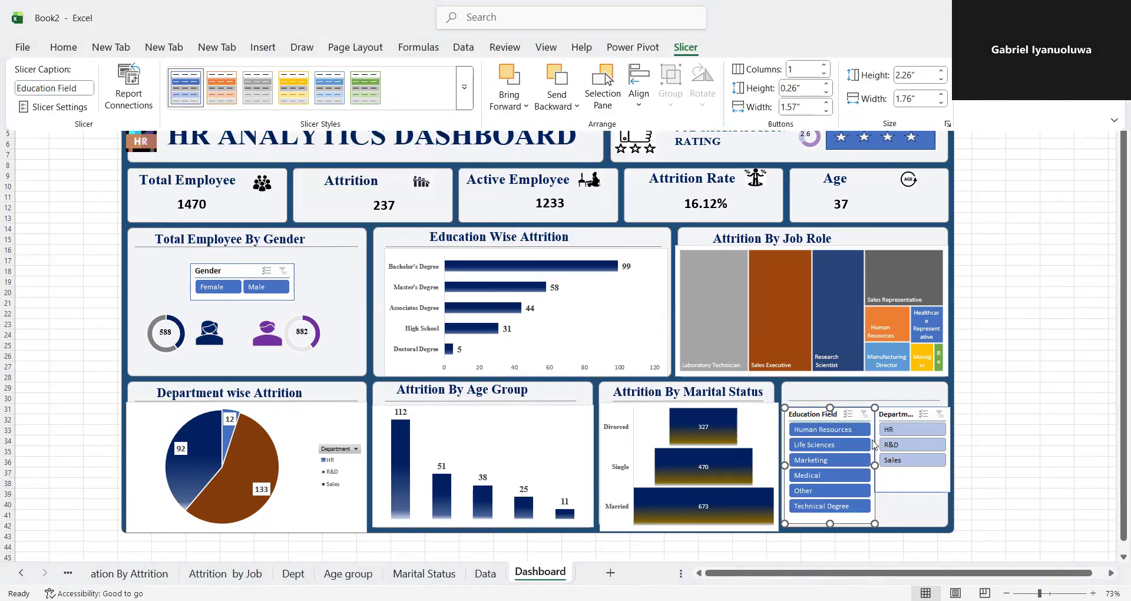
pyautogui.click(917, 478)
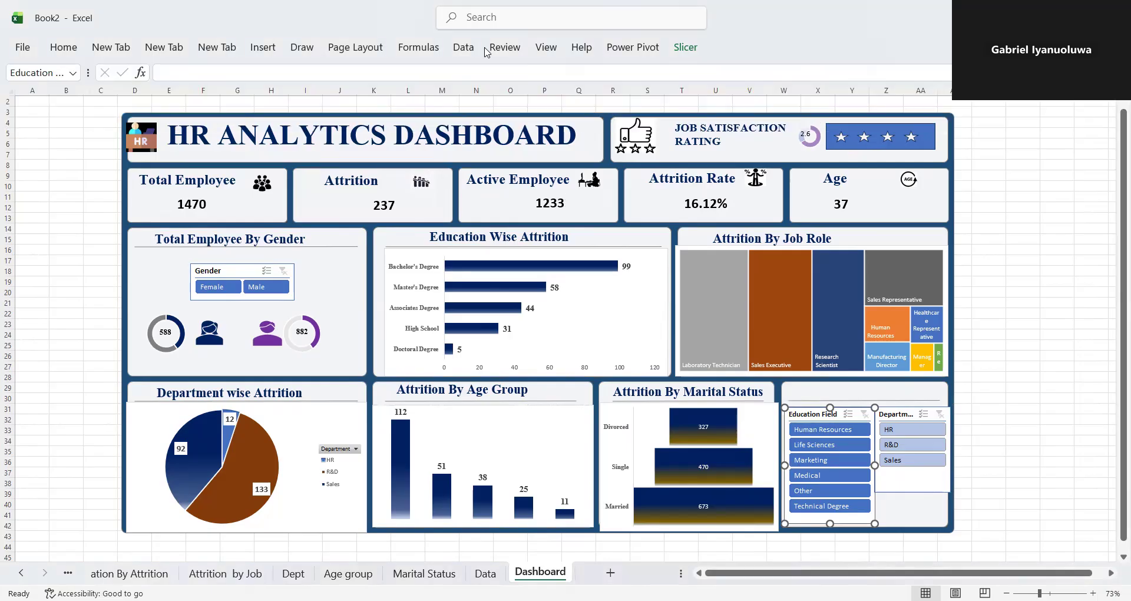
# - Try the dark green style on the Education Field slicer, and set it back to dark blue
pyautogui.click(686, 47)
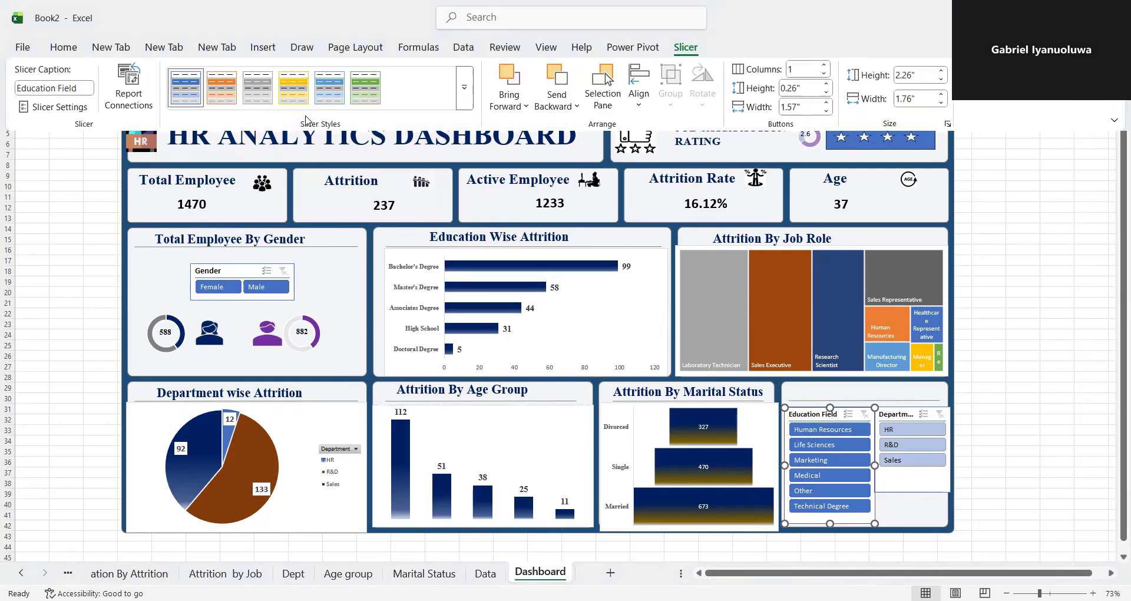
pyautogui.click(356, 96)
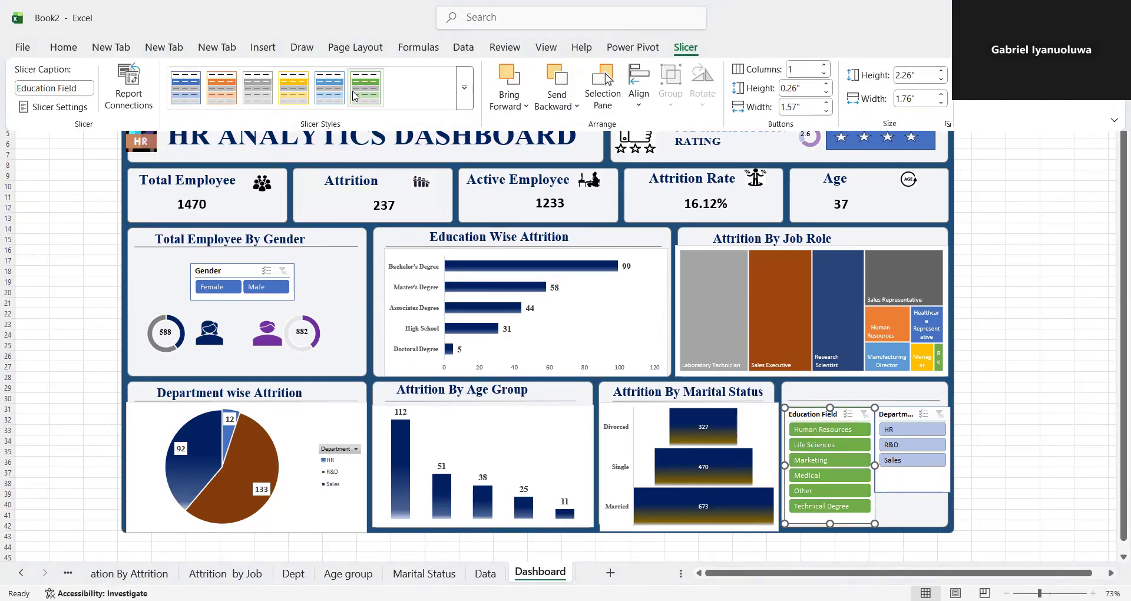
pyautogui.click(465, 88)
pyautogui.click(180, 176)
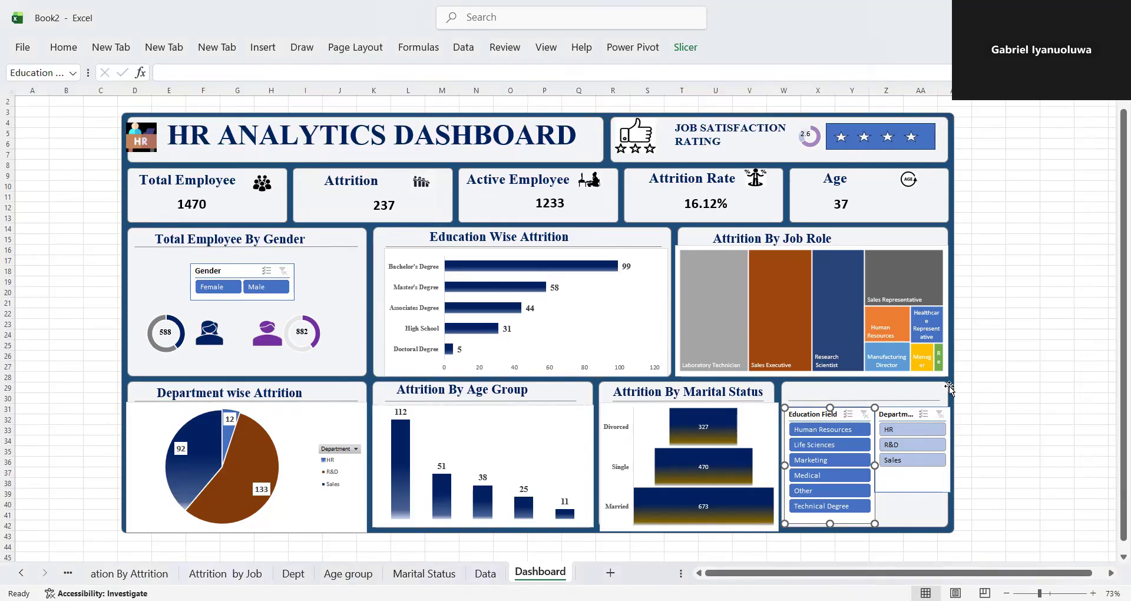
# - Try the dark grey style on the Dashboard's Department slicer, and apply the dark green style instead
pyautogui.click(913, 416)
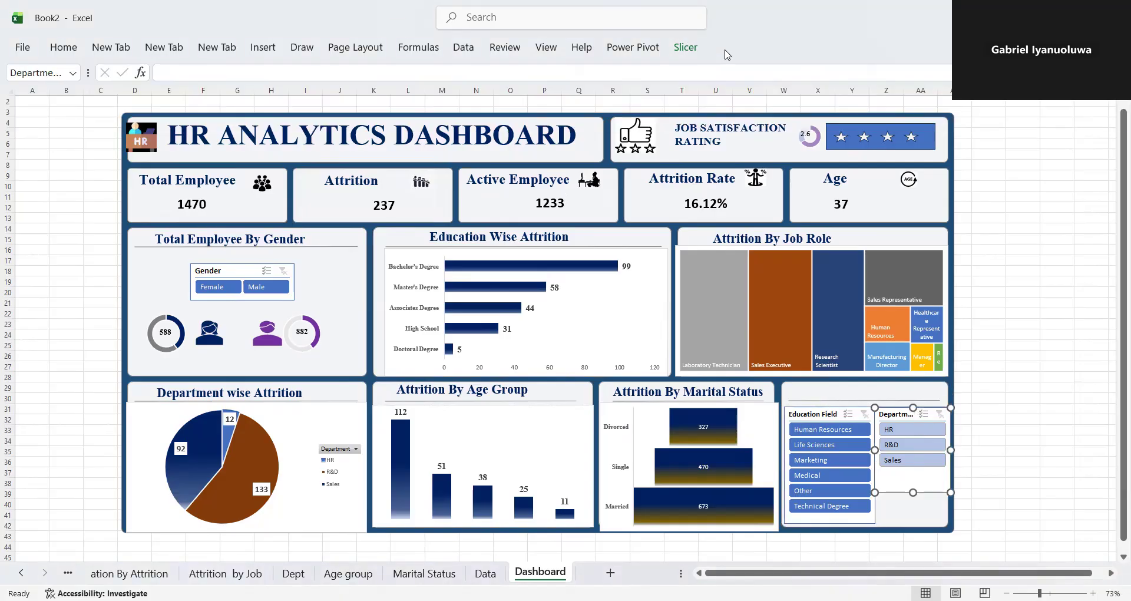
pyautogui.click(686, 47)
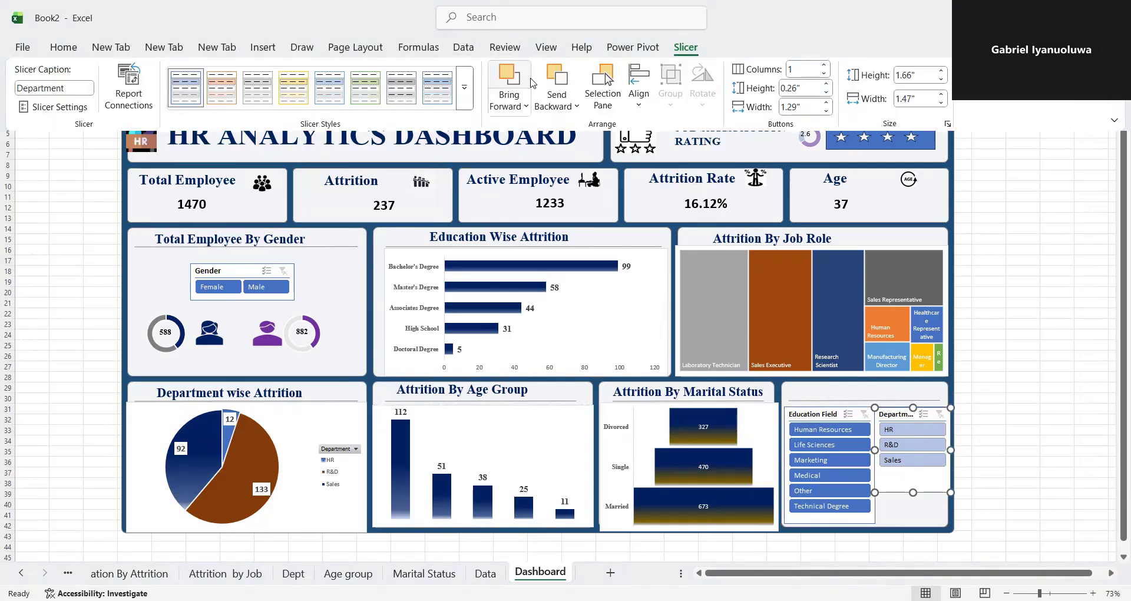
pyautogui.click(464, 87)
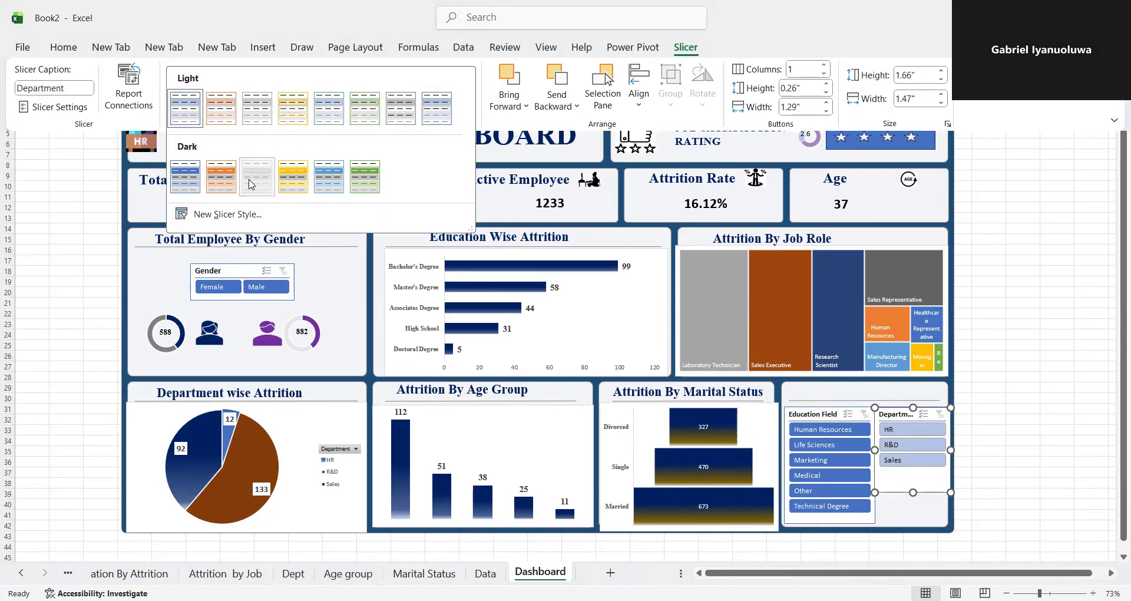
pyautogui.click(250, 184)
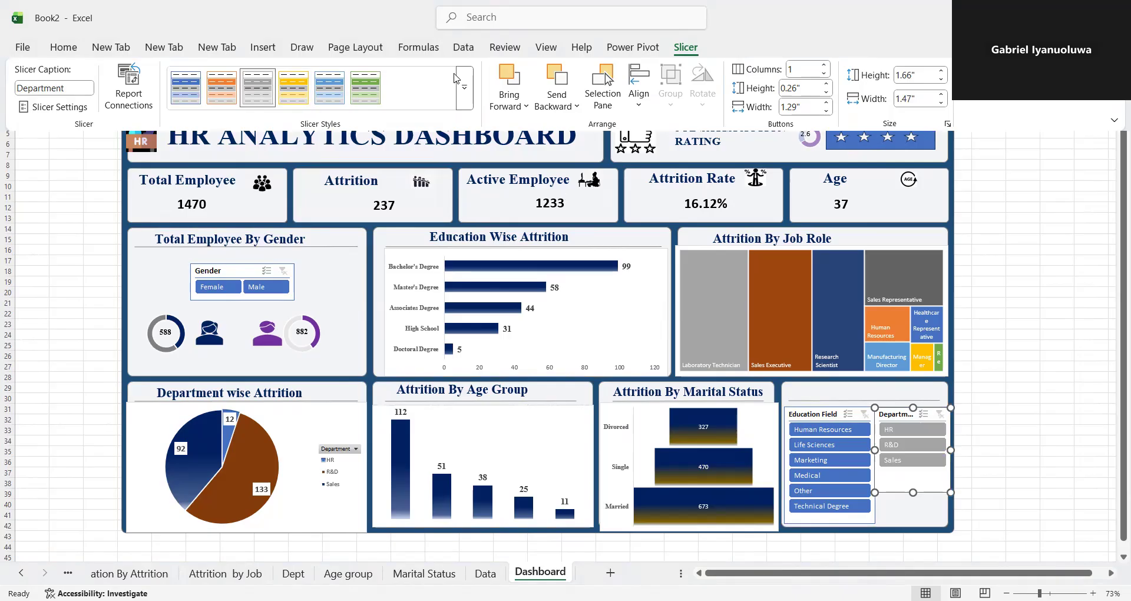
pyautogui.click(465, 87)
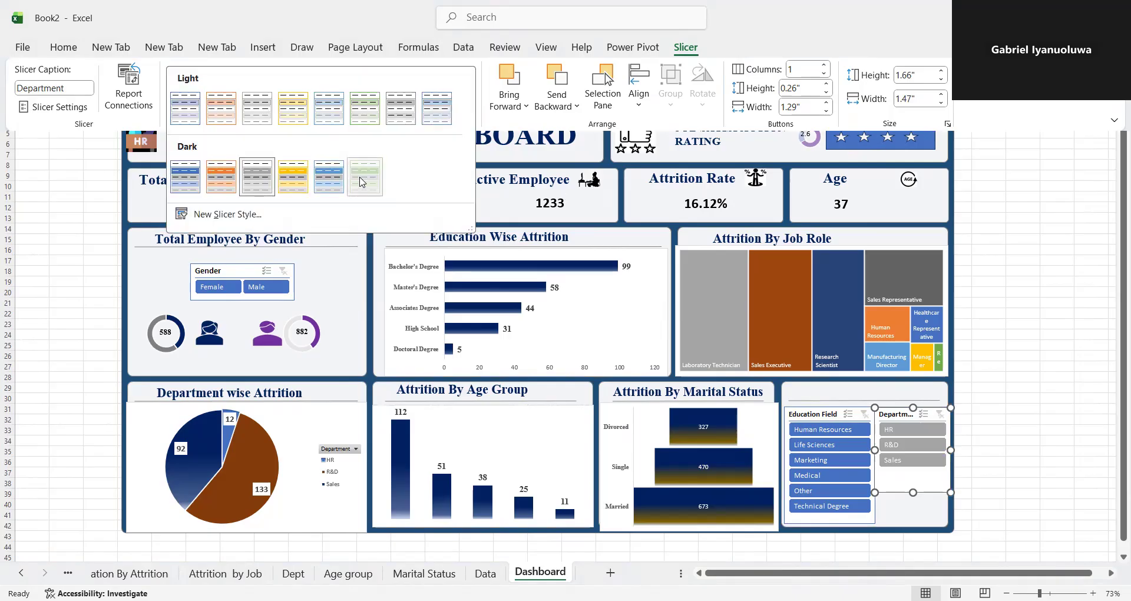
pyautogui.click(362, 182)
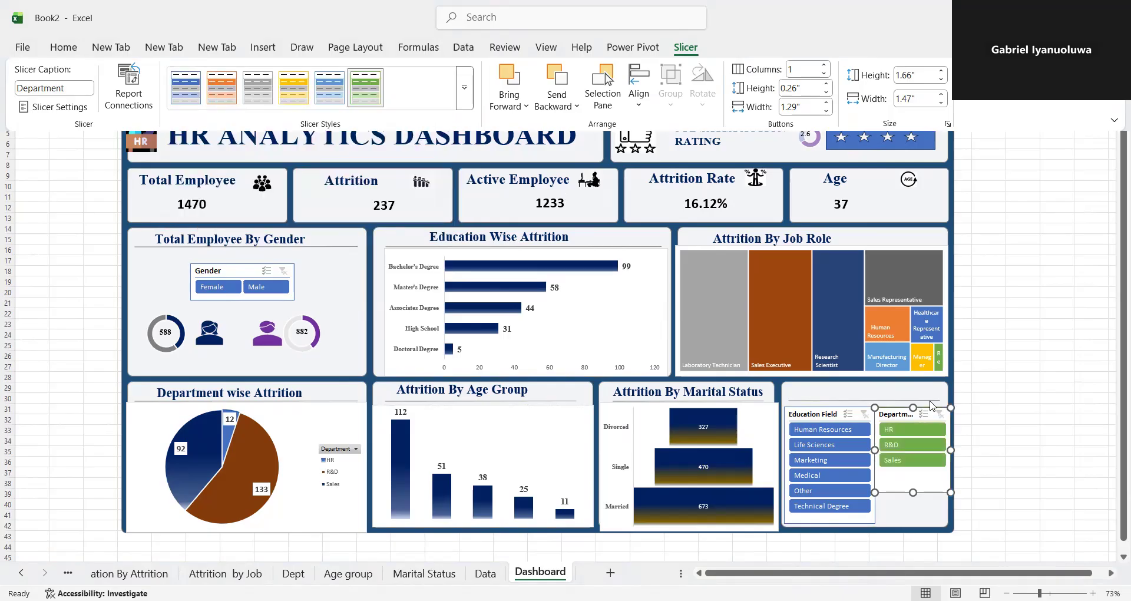
pyautogui.click(936, 485)
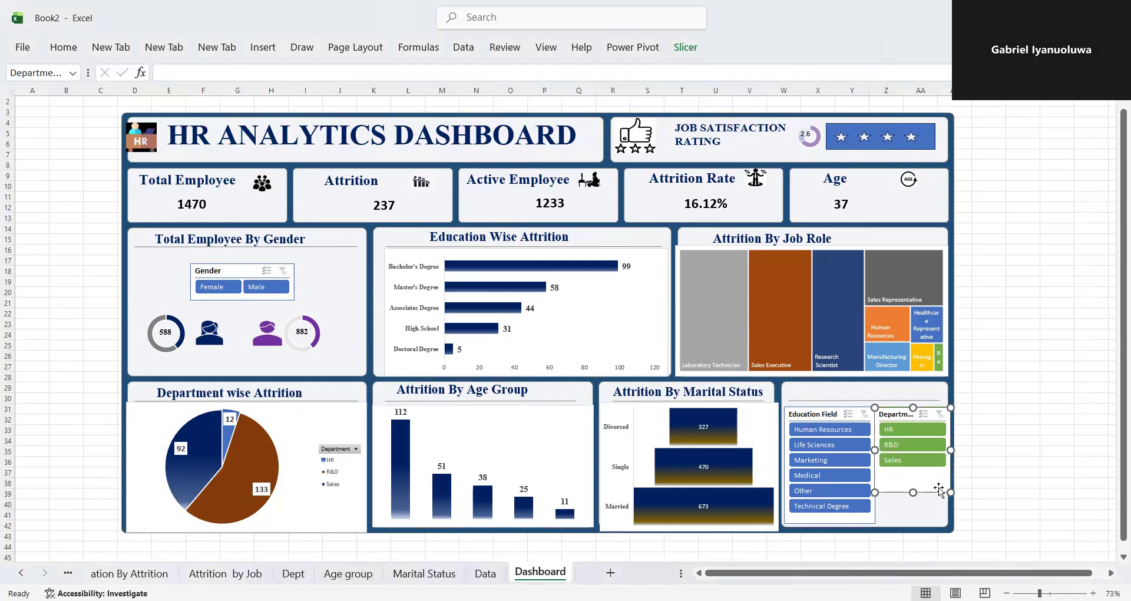
# - Connect the Education Field slicer to the Education By Attrition, Attrition by Job, Dept and Gender reports
pyautogui.click(813, 415)
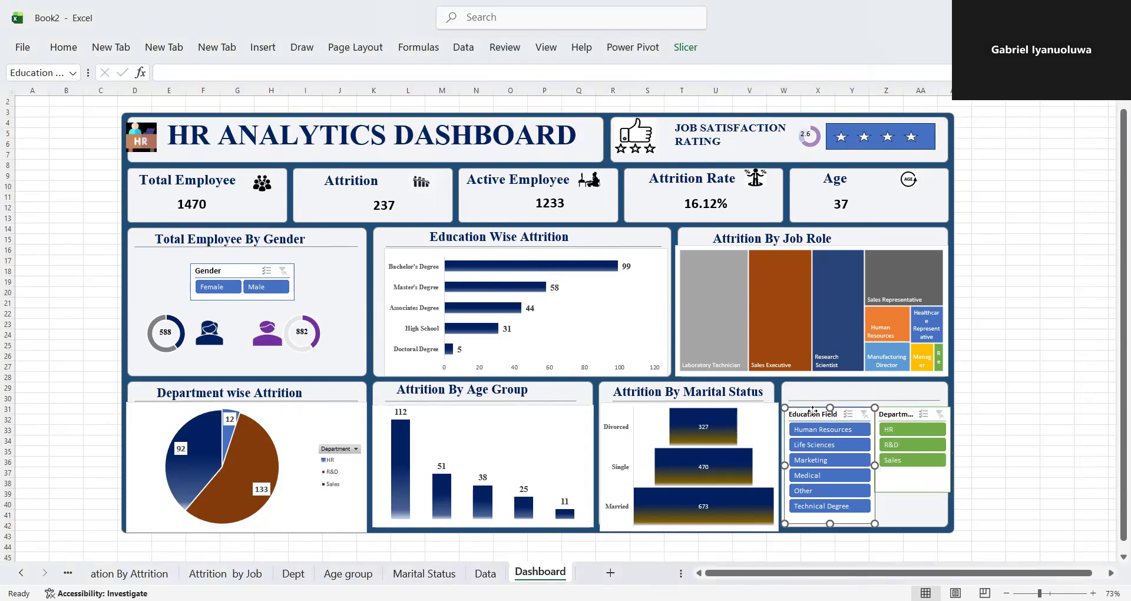
pyautogui.rightClick(814, 411)
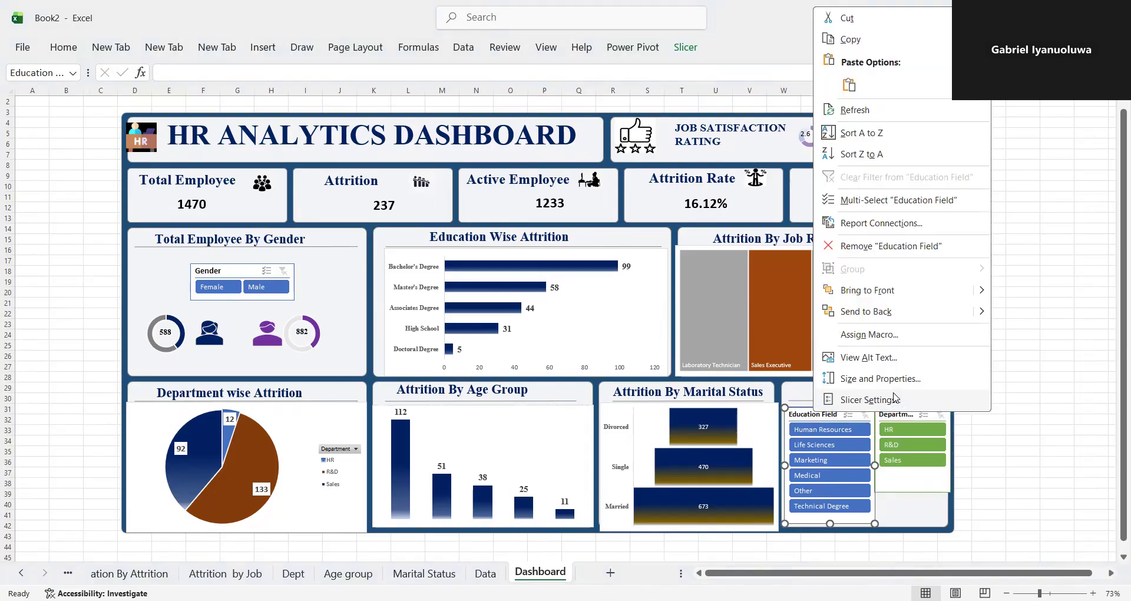
pyautogui.click(895, 223)
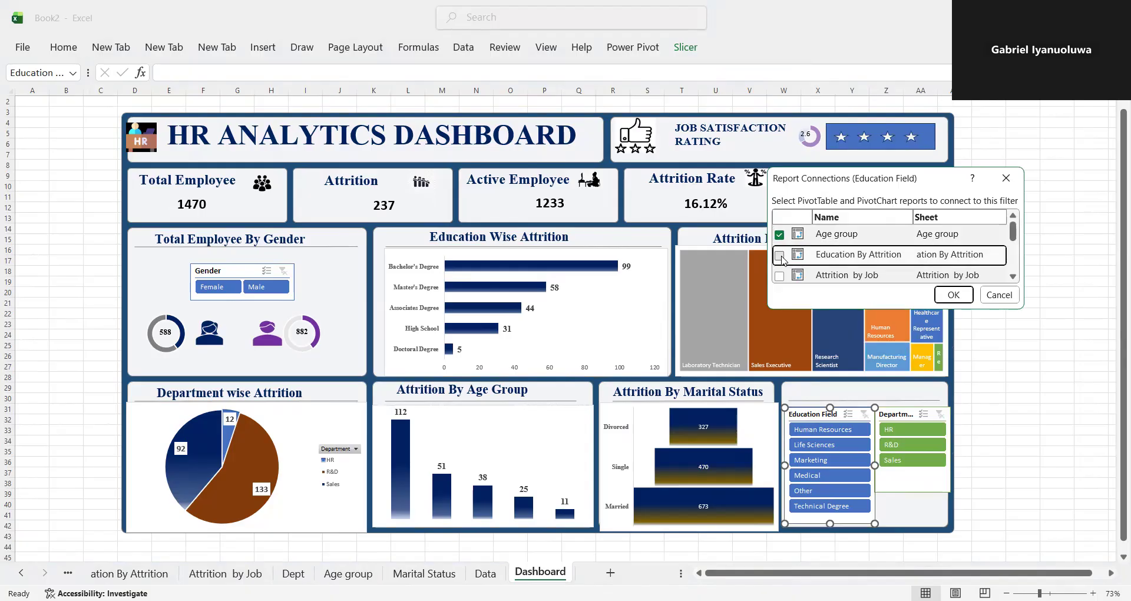
pyautogui.moveTo(1013, 234); pyautogui.dragTo(1013, 239)
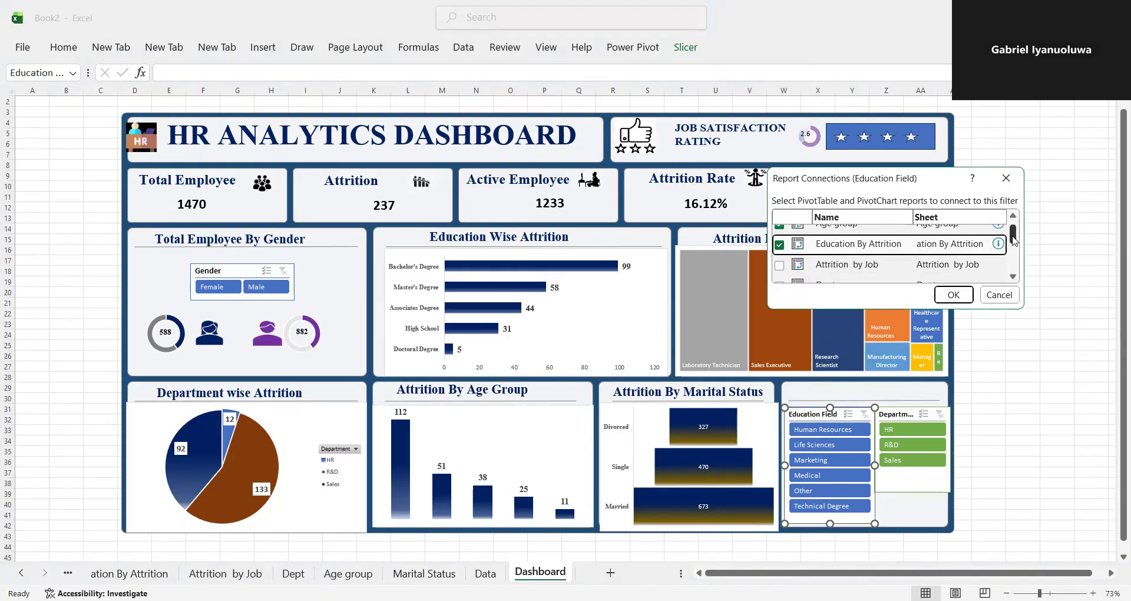
pyautogui.click(779, 266)
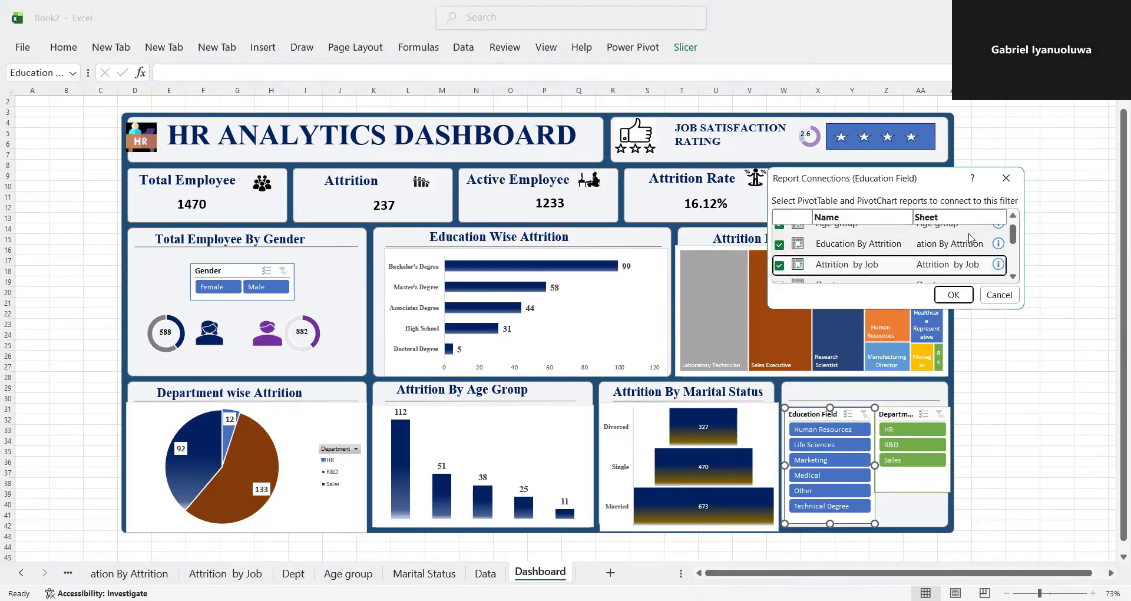
pyautogui.moveTo(1013, 240); pyautogui.dragTo(1013, 251)
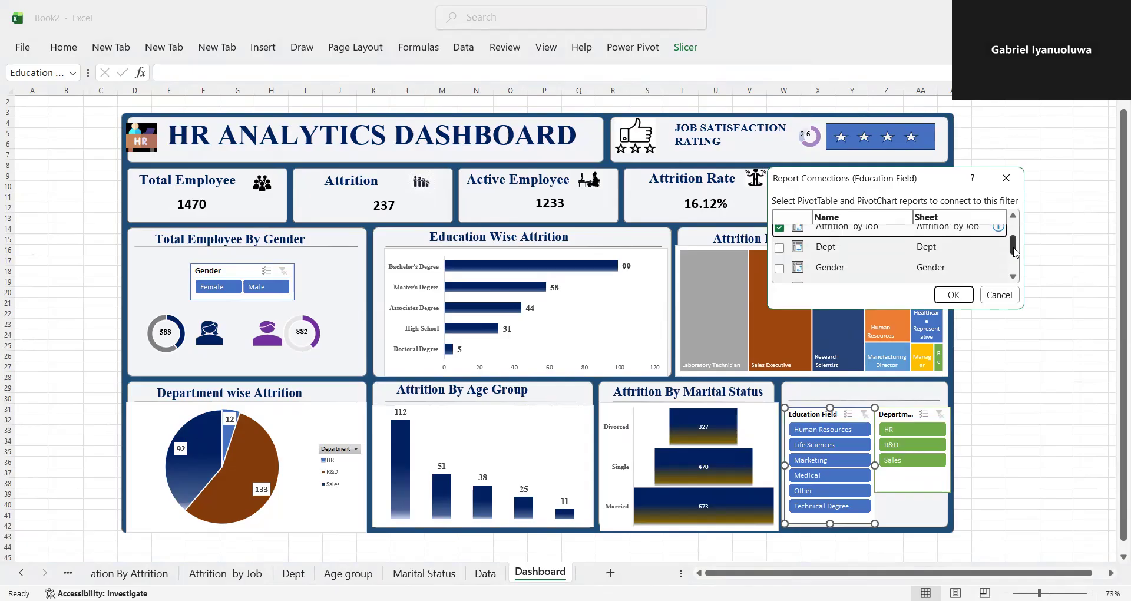
pyautogui.click(780, 248)
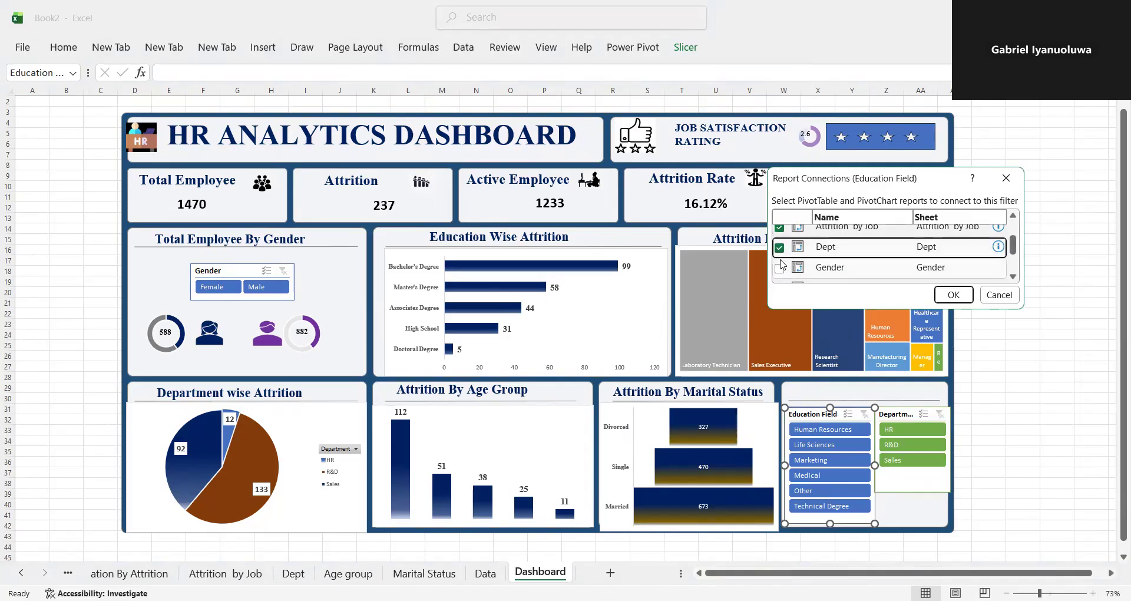
pyautogui.click(781, 268)
# - Connect the Education Field slicer to the KPI, Marital Status and Rating reports as well, and apply the connections
pyautogui.moveTo(1012, 238); pyautogui.dragTo(1015, 253)
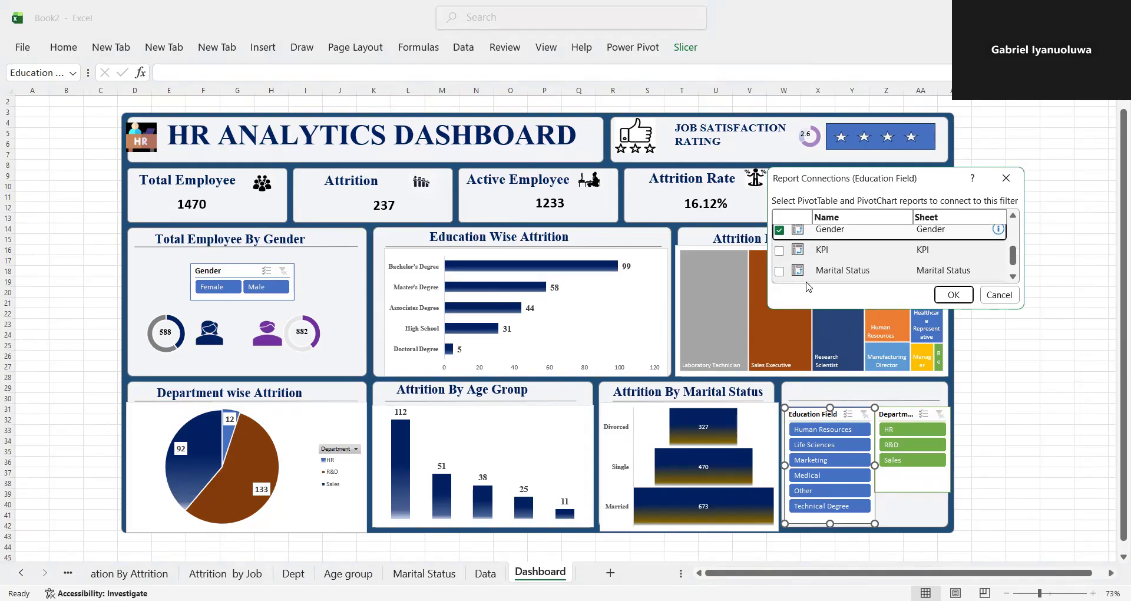
pyautogui.click(779, 249)
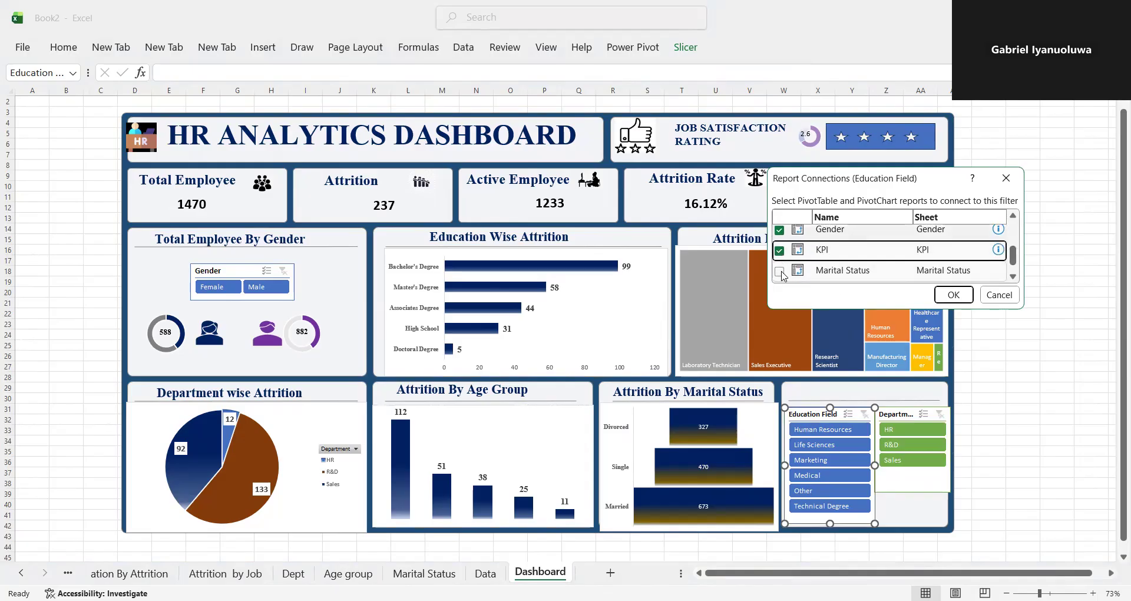
pyautogui.click(781, 272)
pyautogui.moveTo(1014, 263); pyautogui.dragTo(1016, 272)
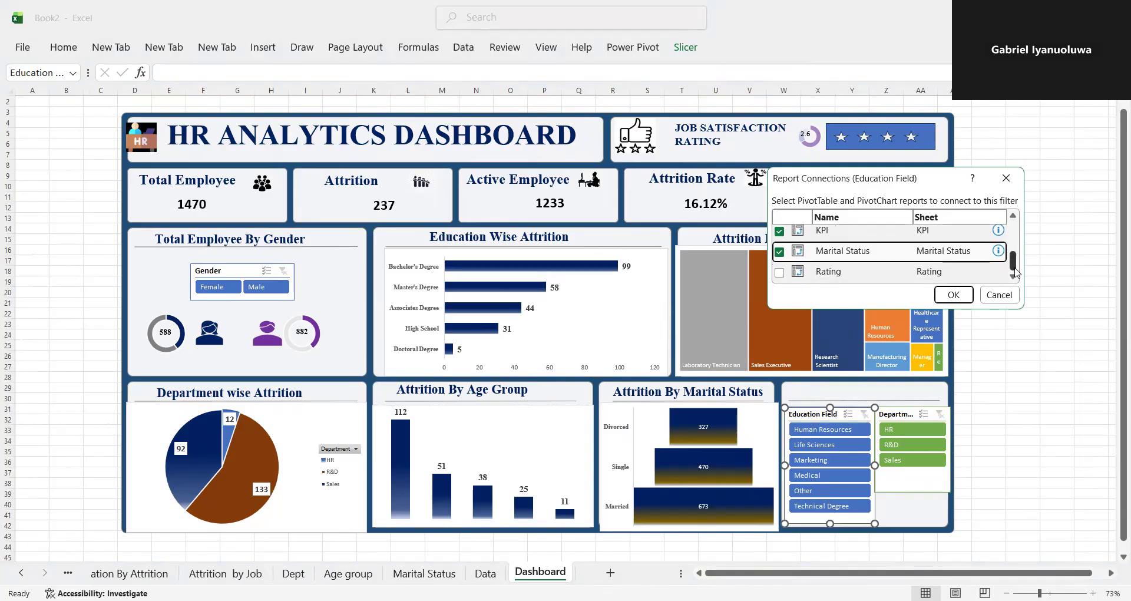
pyautogui.click(780, 271)
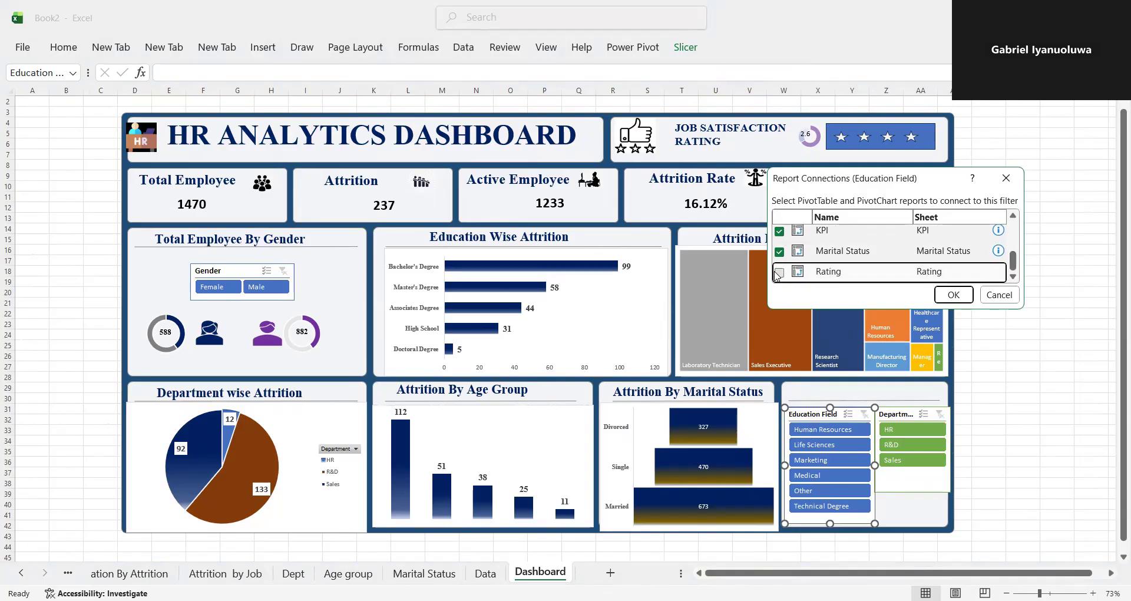
pyautogui.click(949, 296)
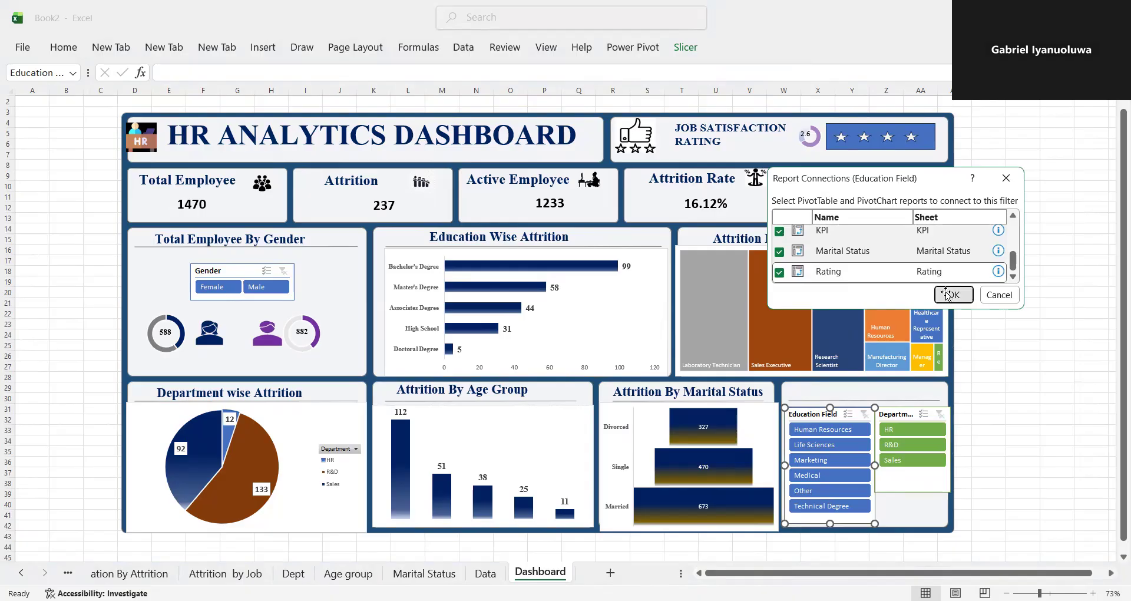
# - Connect the Department slicer to the Education By Attrition, Attrition by Job, Dept and Gender reports
pyautogui.rightClick(903, 414)
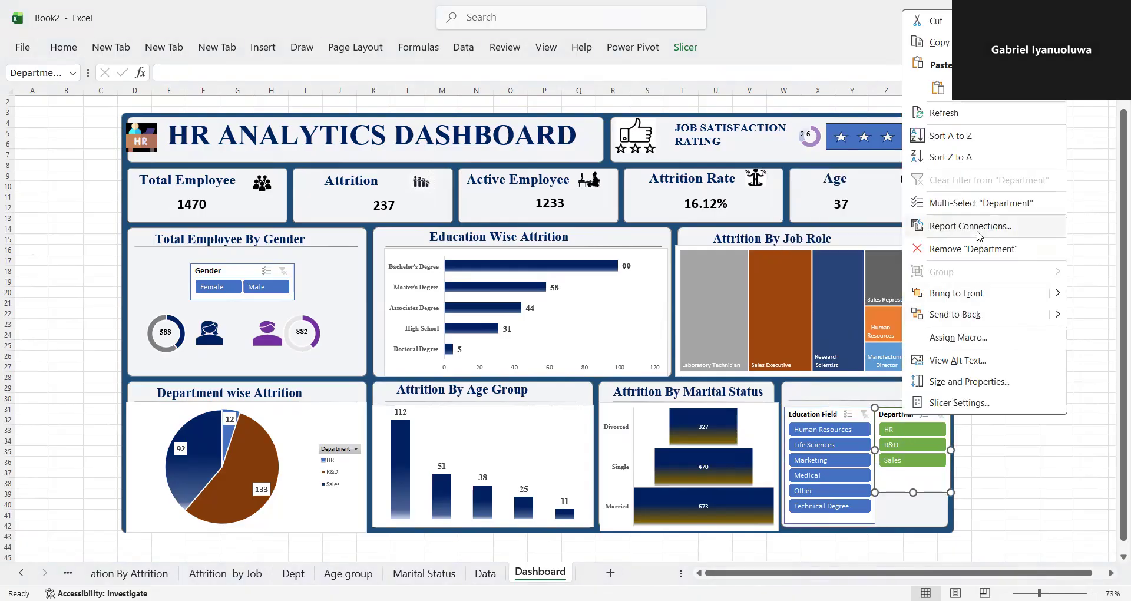
pyautogui.click(979, 233)
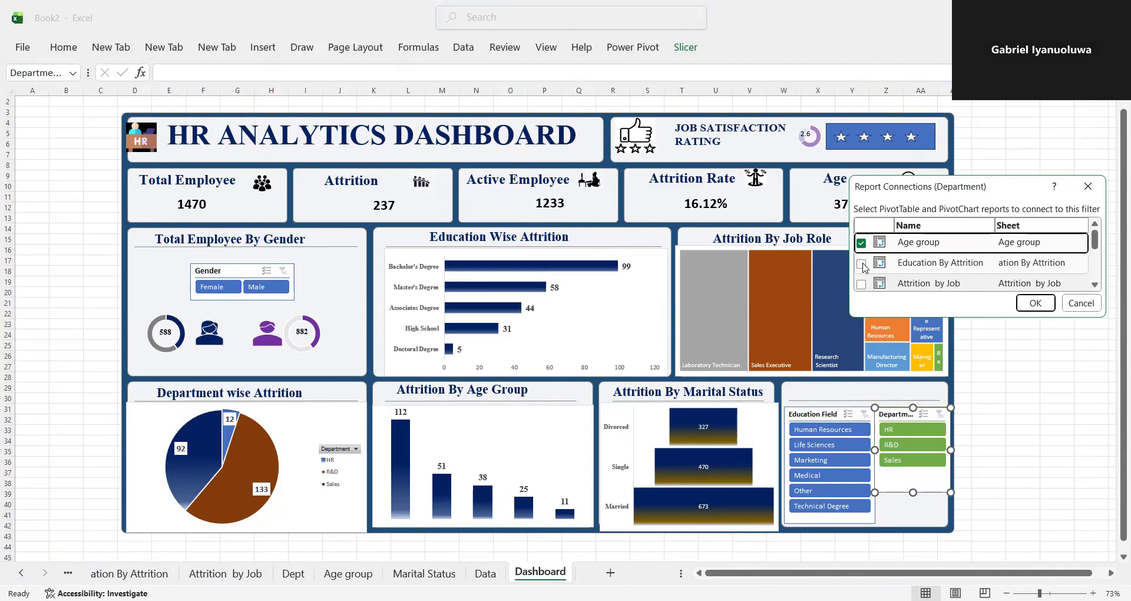
pyautogui.click(862, 263)
pyautogui.click(862, 284)
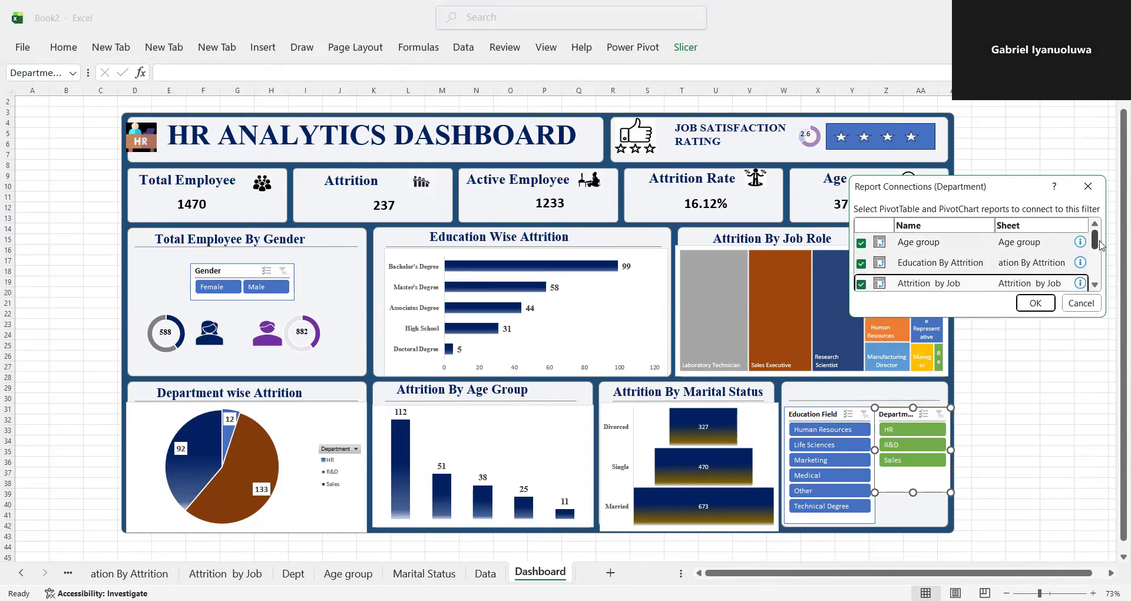
pyautogui.moveTo(1095, 243); pyautogui.dragTo(1094, 261)
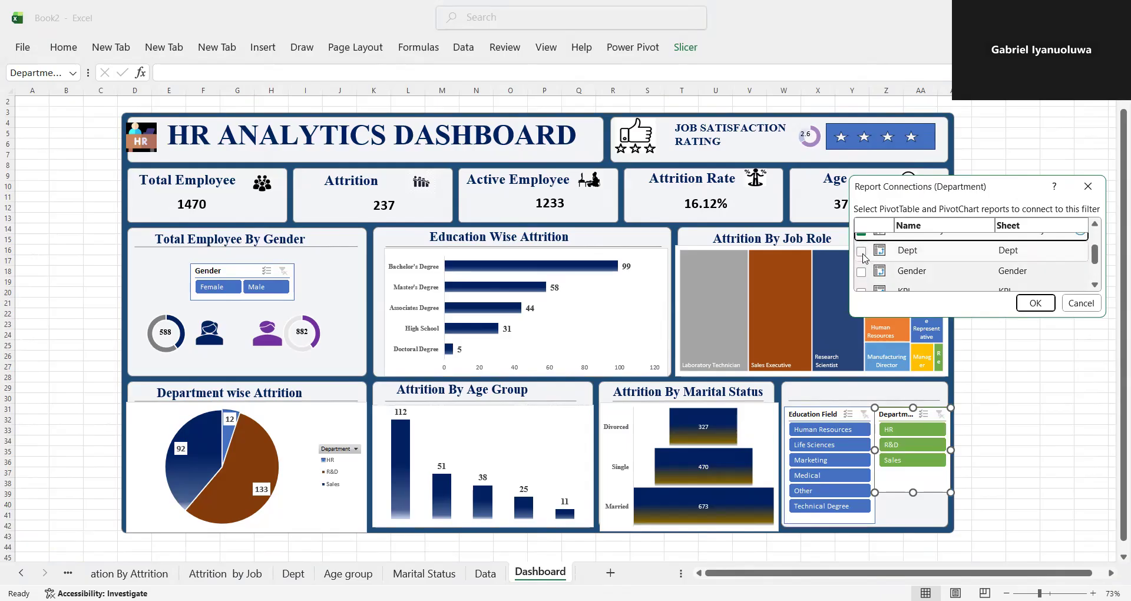
pyautogui.click(862, 271)
pyautogui.click(861, 252)
# - Connect the Department slicer to the KPI, Marital Status and Rating reports as well, and apply the connections
pyautogui.click(1095, 286)
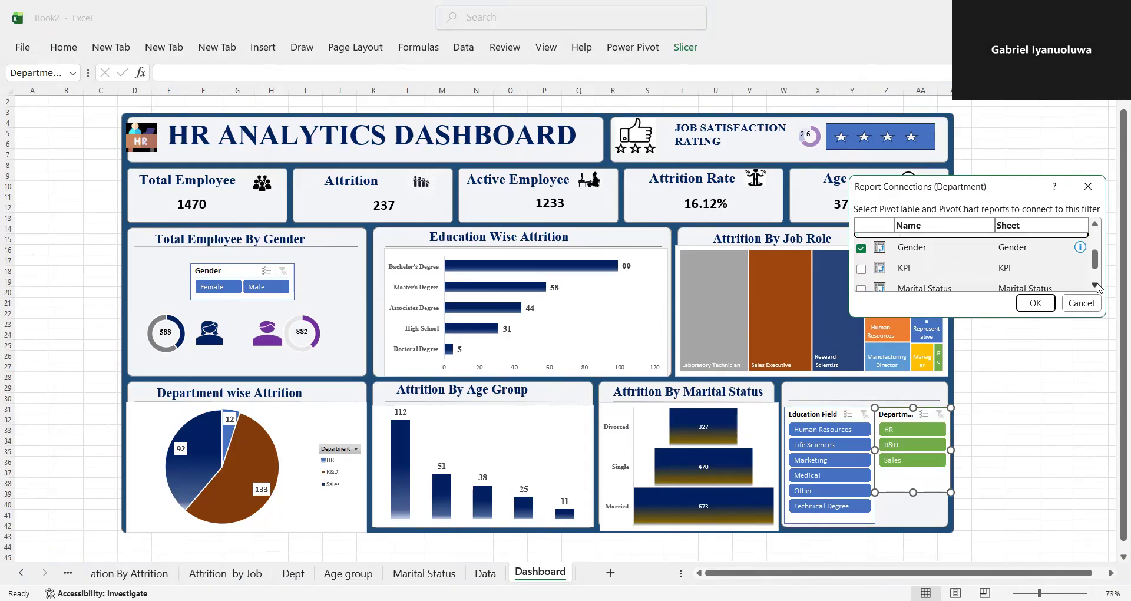
pyautogui.click(862, 256)
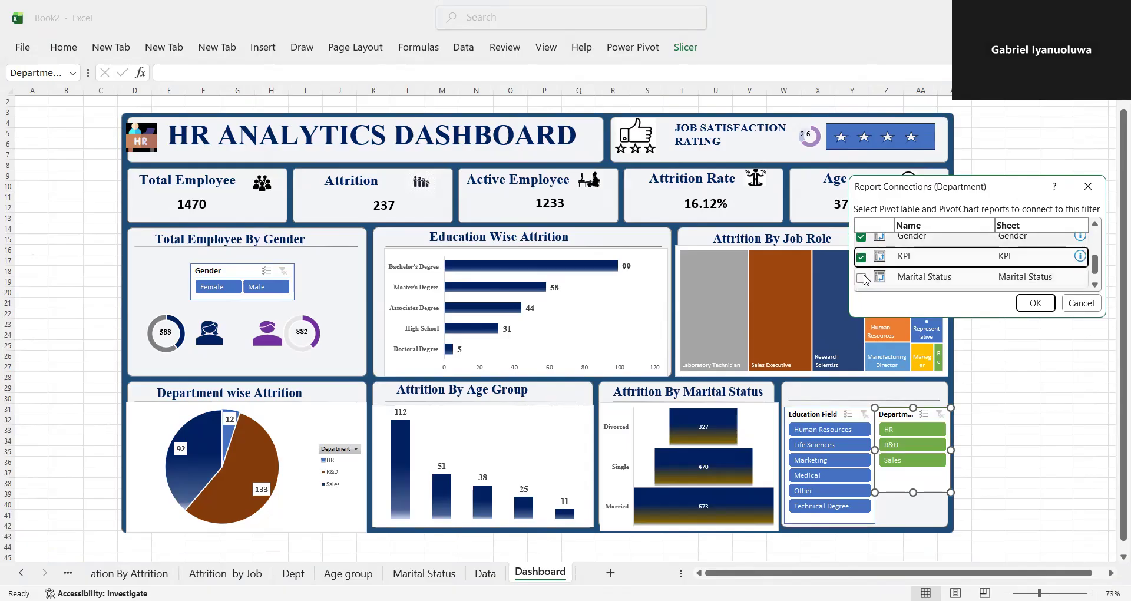
pyautogui.click(862, 277)
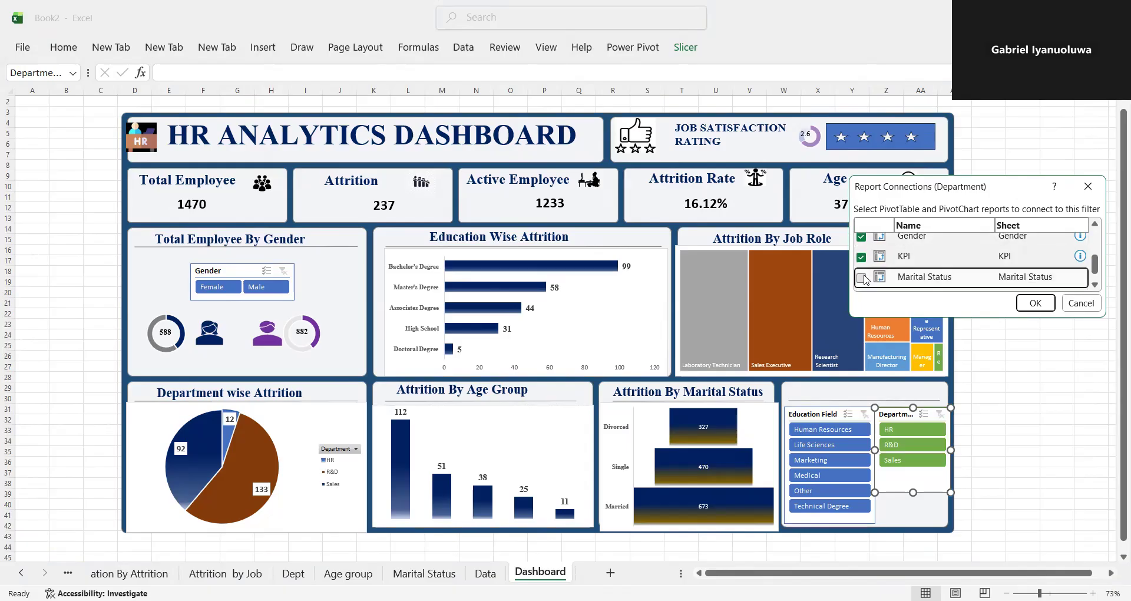
pyautogui.click(1095, 286)
pyautogui.click(862, 280)
pyautogui.click(1034, 303)
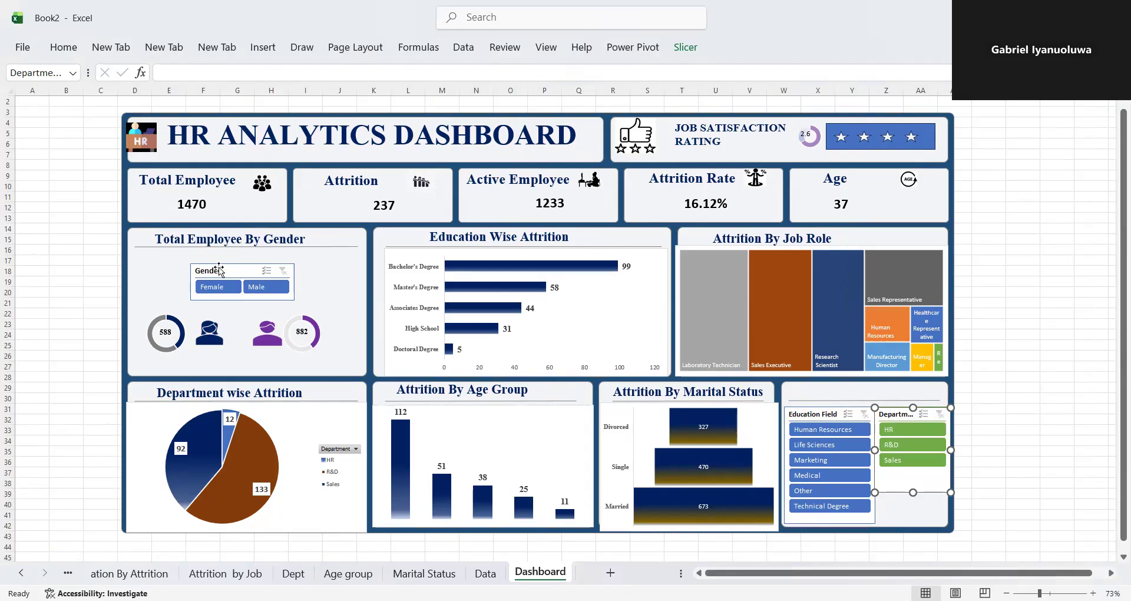
# - Connect the Gender slicer to the Age group, Education By Attrition and Attrition by Job reports
pyautogui.click(221, 273)
pyautogui.hotkey('shift', 'F10')
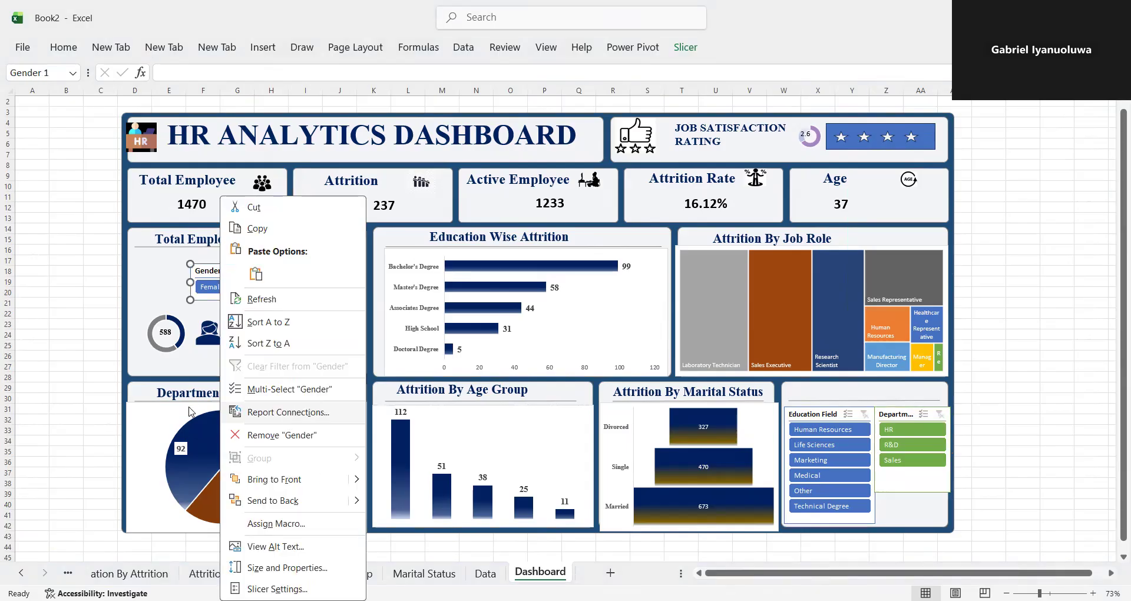
pyautogui.click(259, 413)
pyautogui.click(177, 419)
pyautogui.click(179, 437)
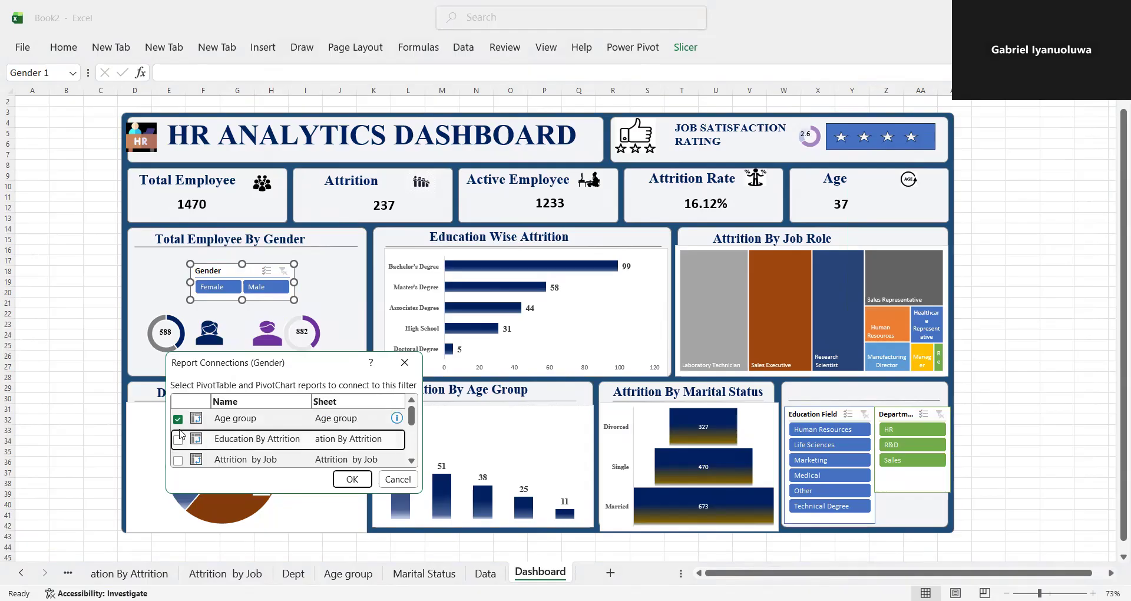
pyautogui.click(178, 439)
pyautogui.click(178, 460)
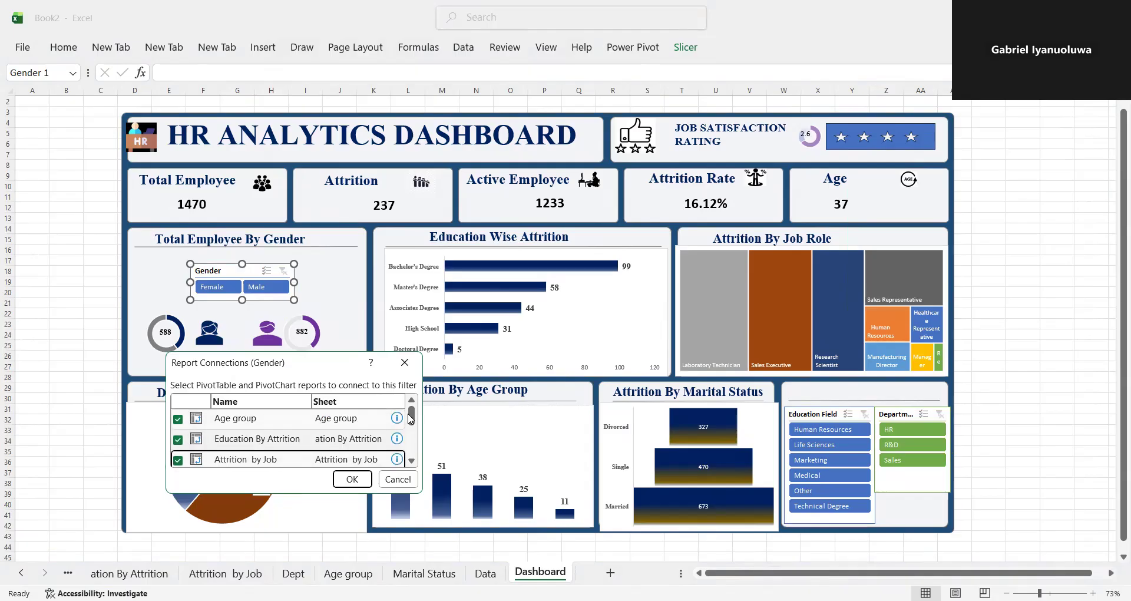
# - Connect the Gender slicer to the Dept, KPI, Marital Status and Rating reports as well, and apply the connections
pyautogui.scroll(-2, 413, 419)
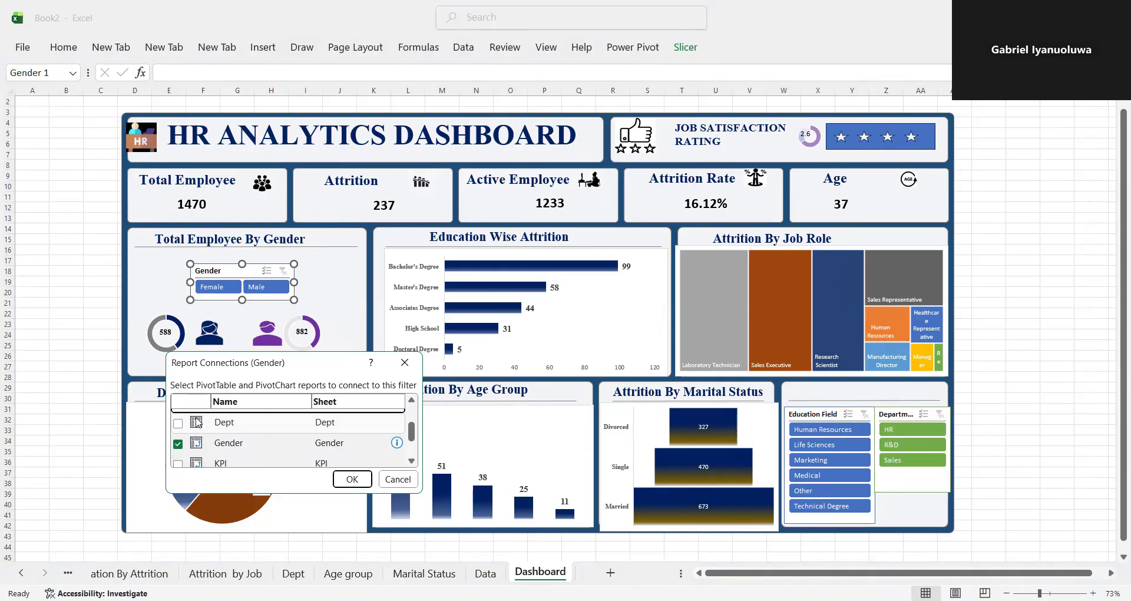
pyautogui.click(178, 423)
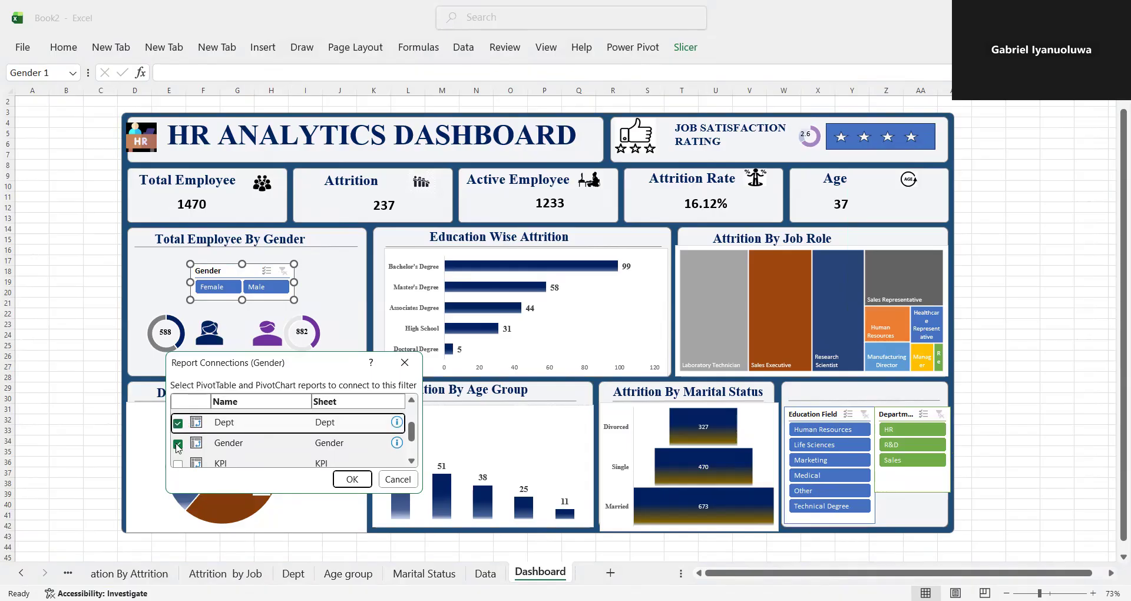
pyautogui.click(178, 463)
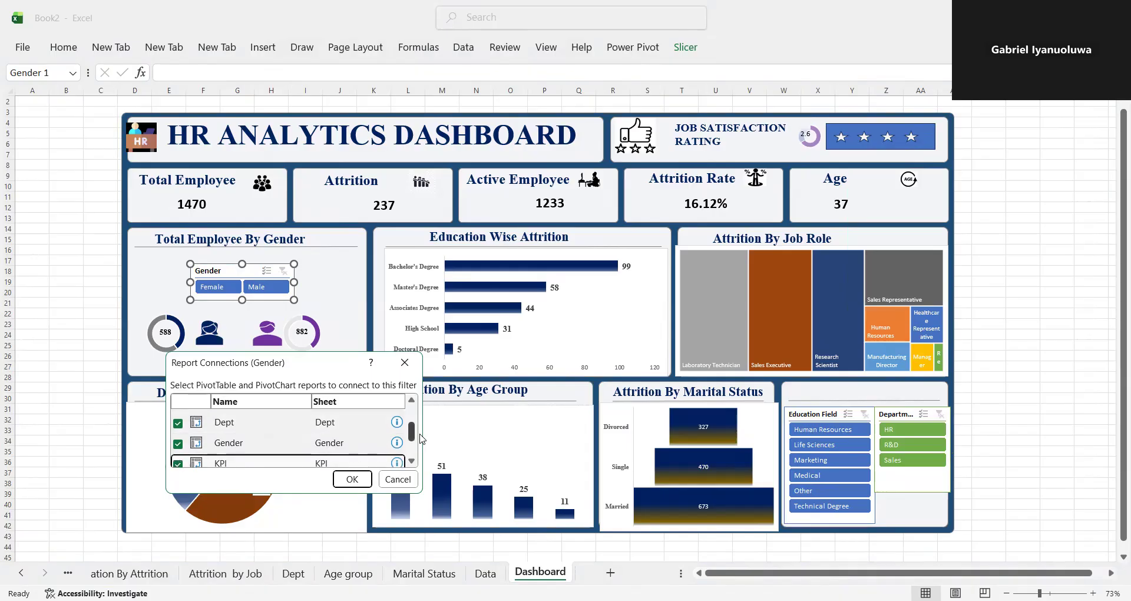
pyautogui.scroll(-2, 414, 436)
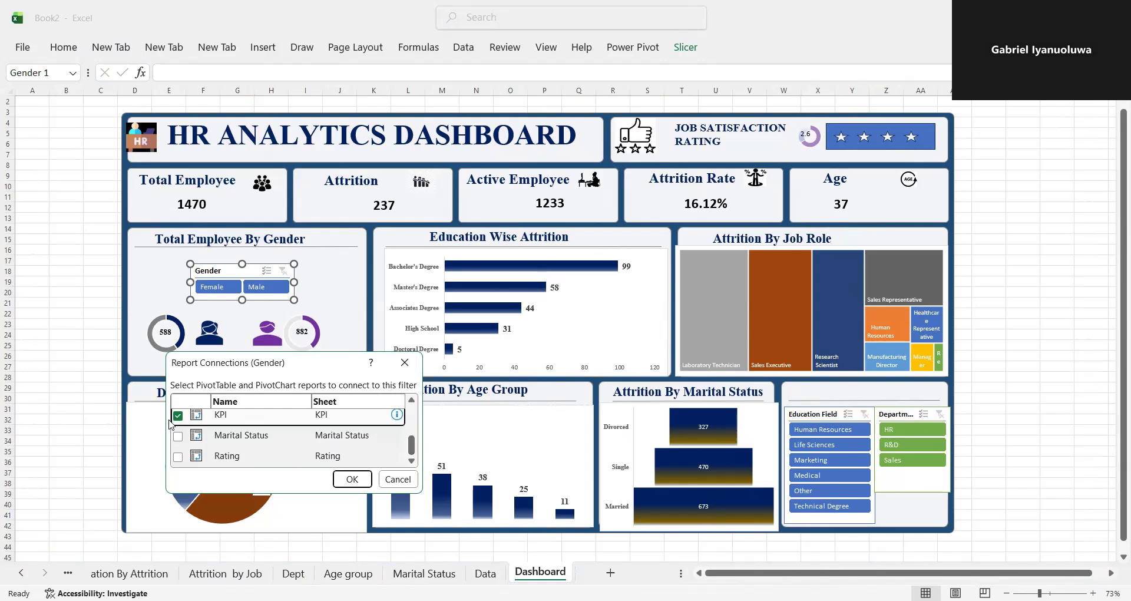
pyautogui.click(177, 436)
pyautogui.click(178, 457)
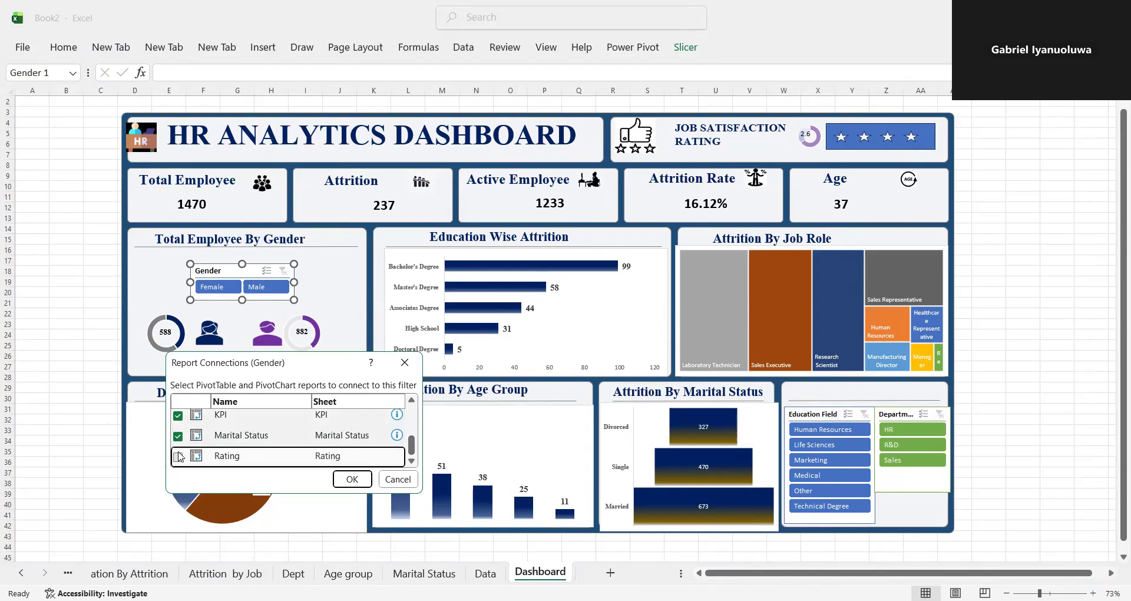
pyautogui.click(348, 487)
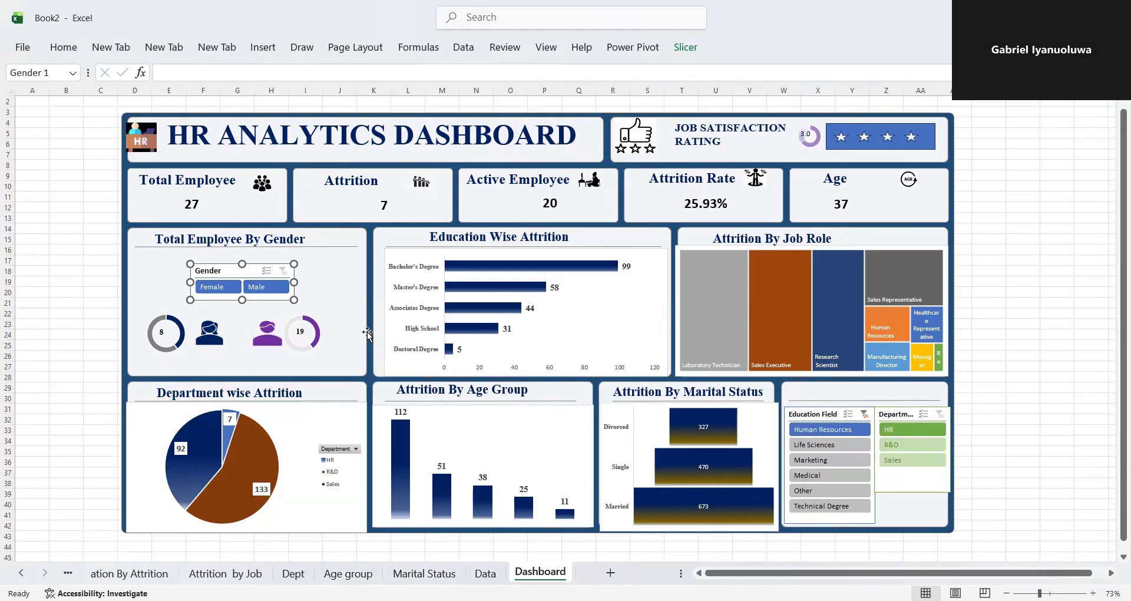
# - Test the Education Field slicer by filtering the dashboard by Life Sciences, Marketing and Medical in turn
pyautogui.click(830, 446)
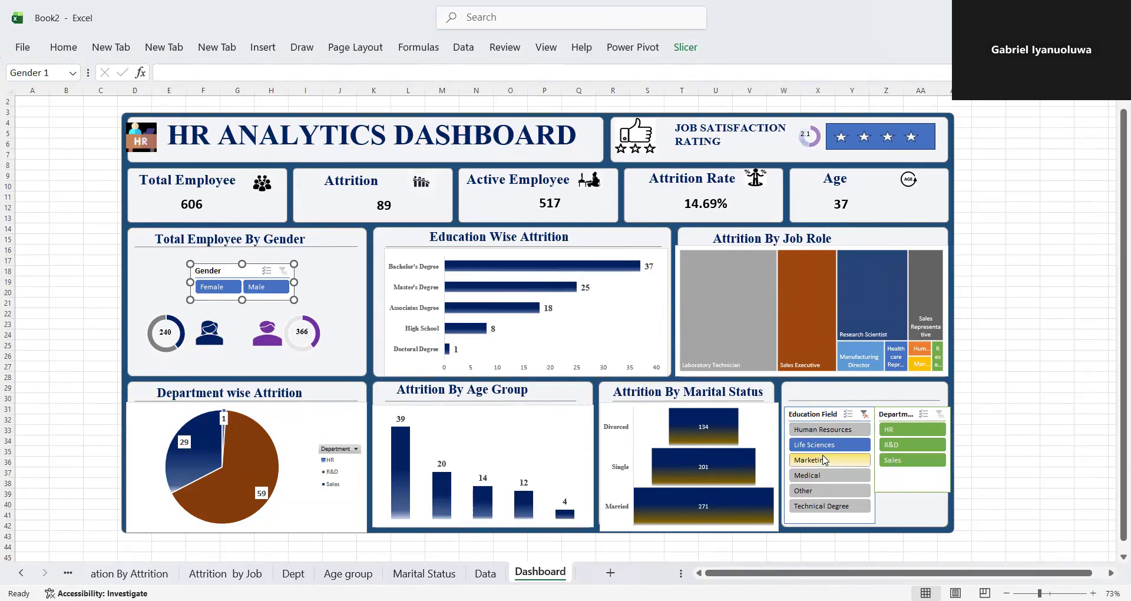
pyautogui.click(854, 462)
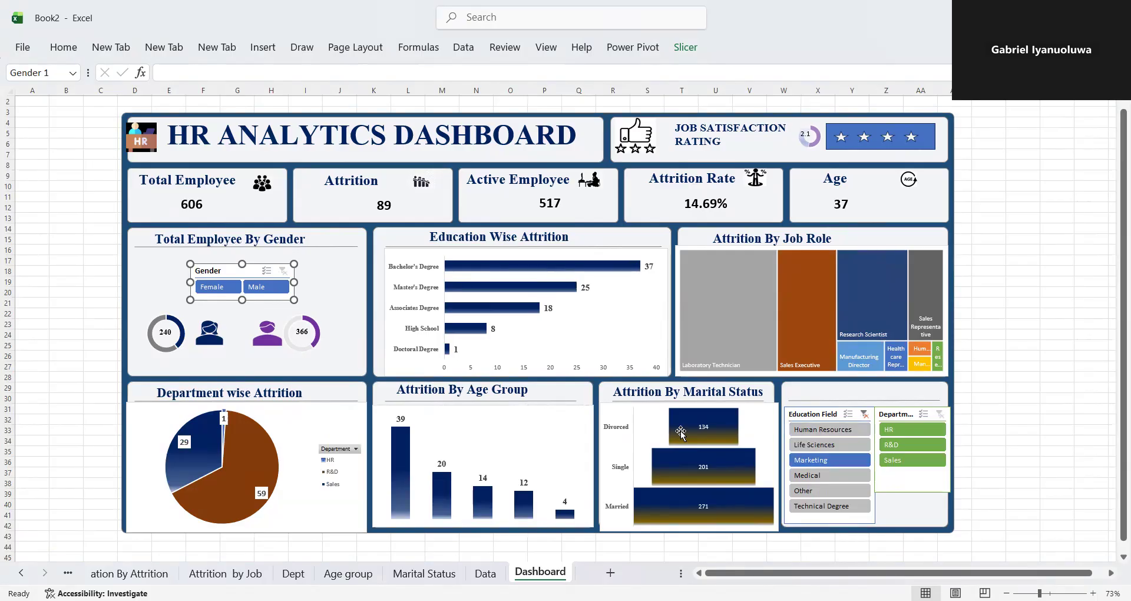
pyautogui.click(829, 476)
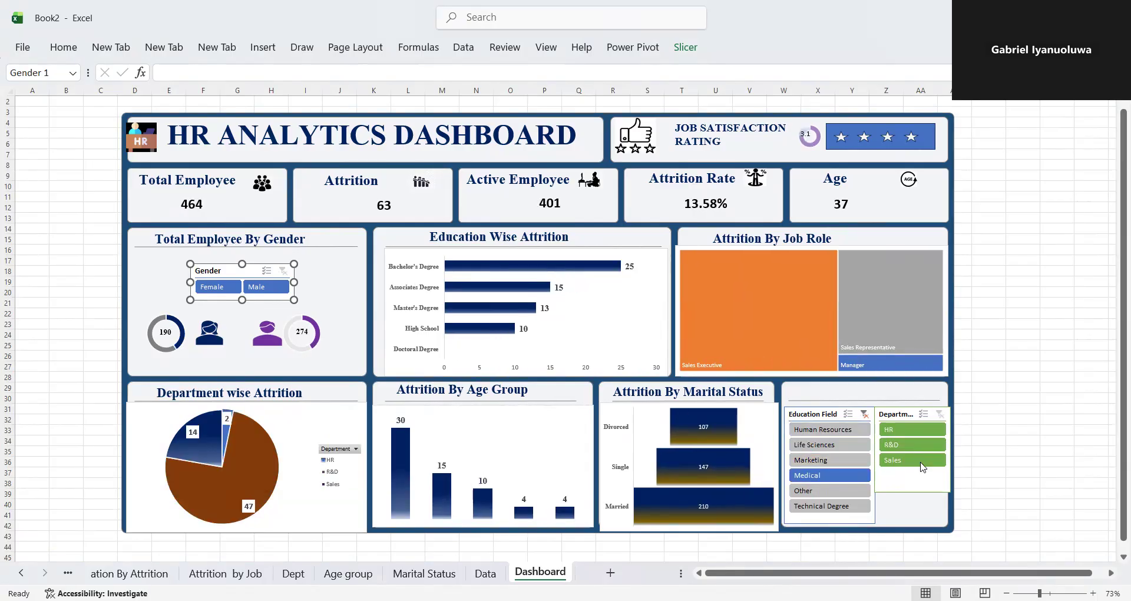
# - Test the Department slicer by filtering the dashboard by R&D, HR and Sales in turn, and clear the department filter
pyautogui.click(900, 443)
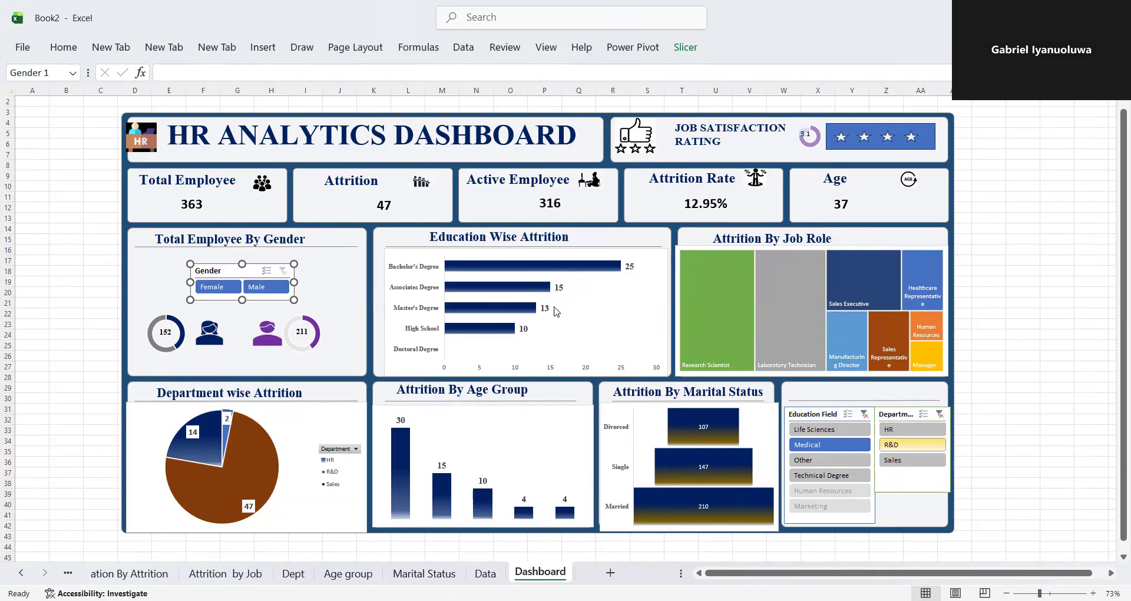
pyautogui.click(913, 427)
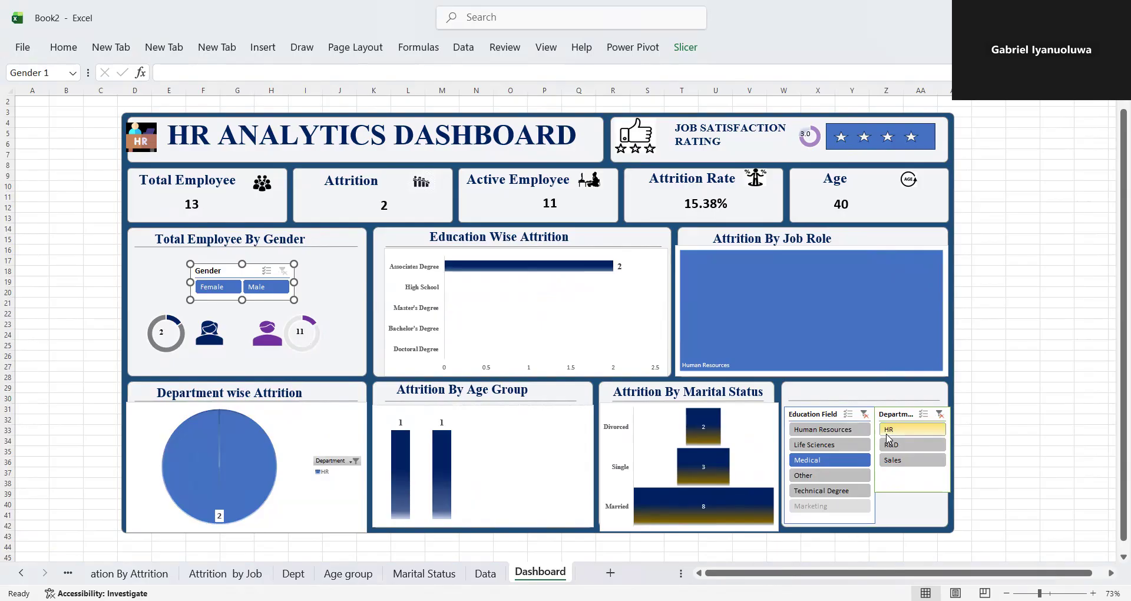
pyautogui.click(892, 466)
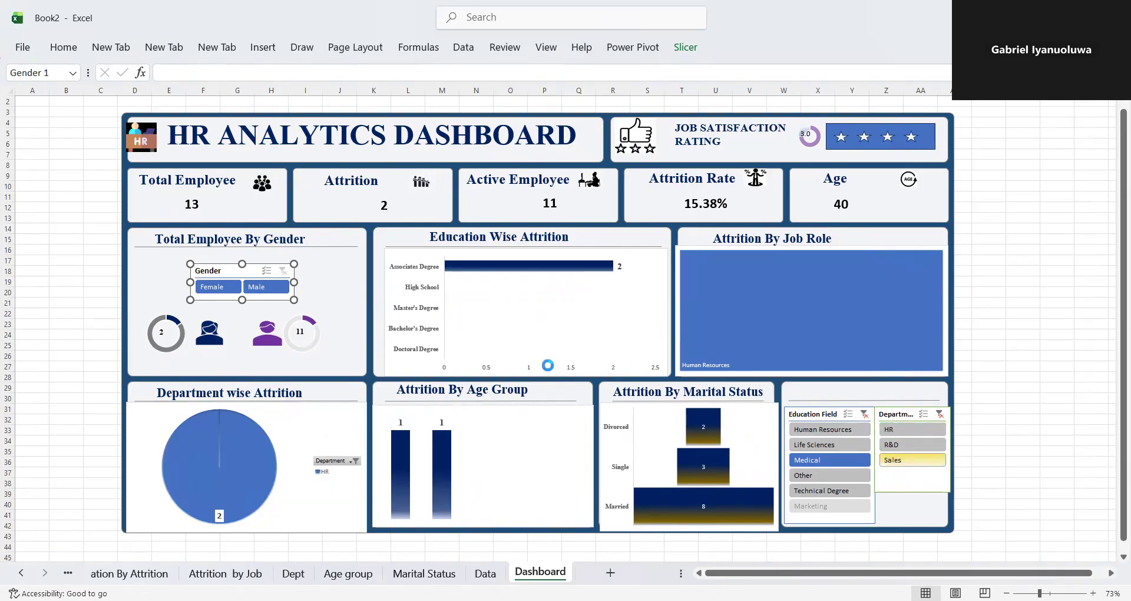
pyautogui.click(941, 416)
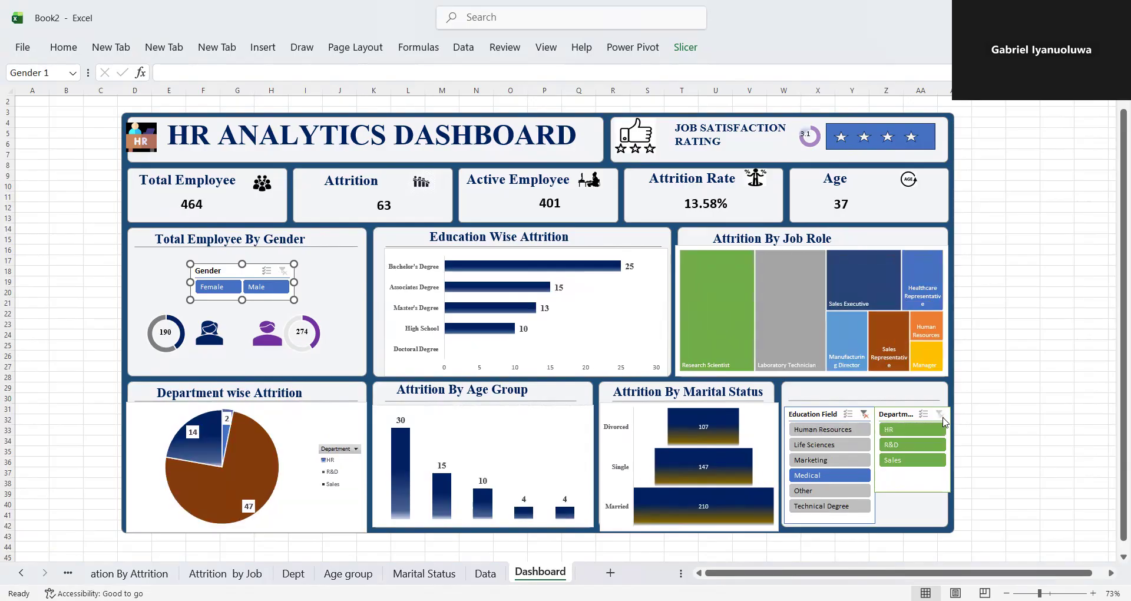